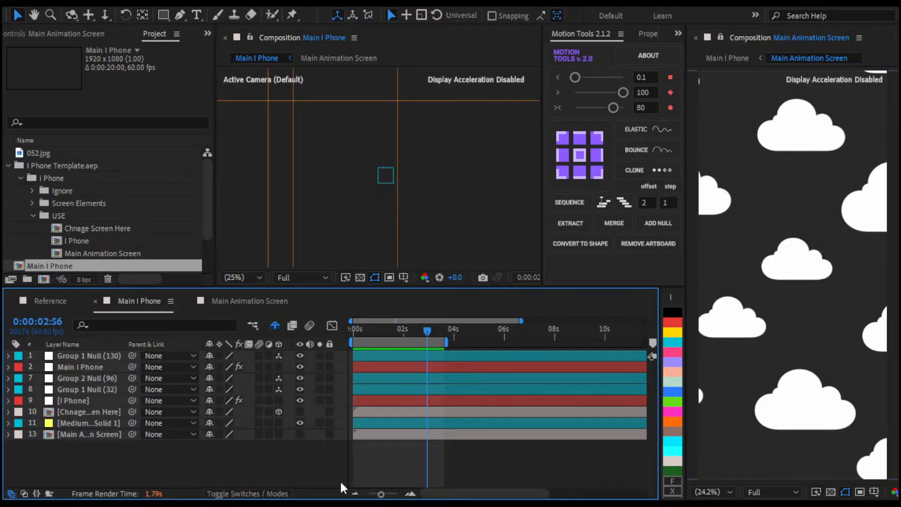
Move the Main I Phone composition's playhead to 0:00:01:34 and switch to Figma
{"action": "left_click_drag", "start_coordinate": [404, 330], "coordinate": [394, 347]}
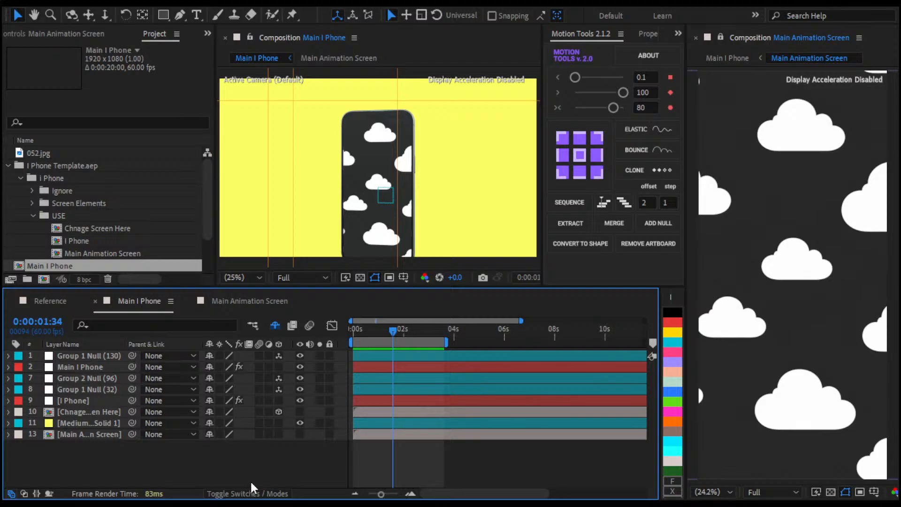
{"action": "key", "text": "alt+Tab"}
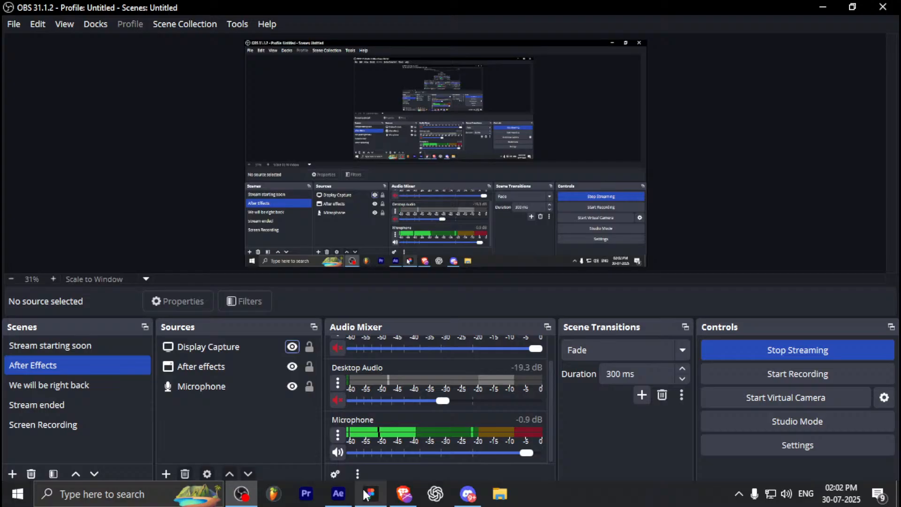
{"action": "left_click", "coordinate": [371, 500]}
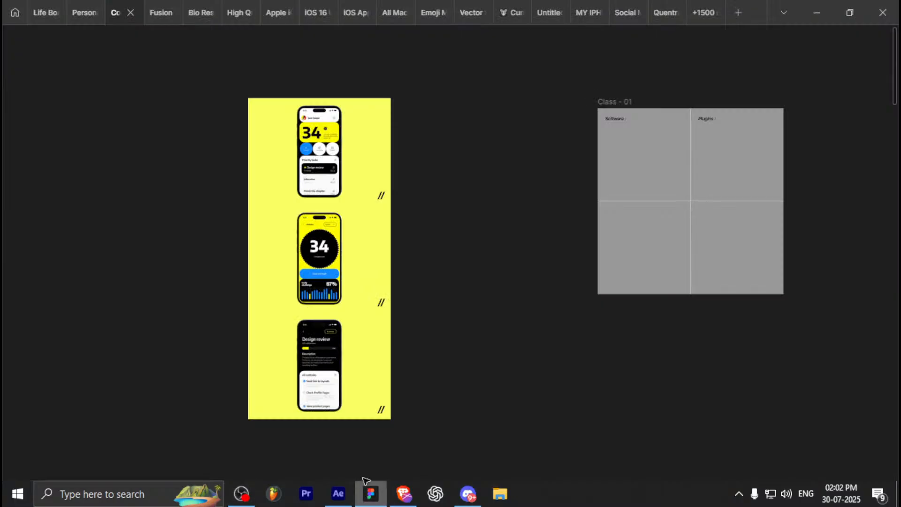
Duplicate the first yellow phone mockup image (1920 × 1440) and place the copy on an empty part of the canvas
{"action": "scroll", "coordinate": [376, 246], "scroll_direction": "up", "scroll_amount": 10}
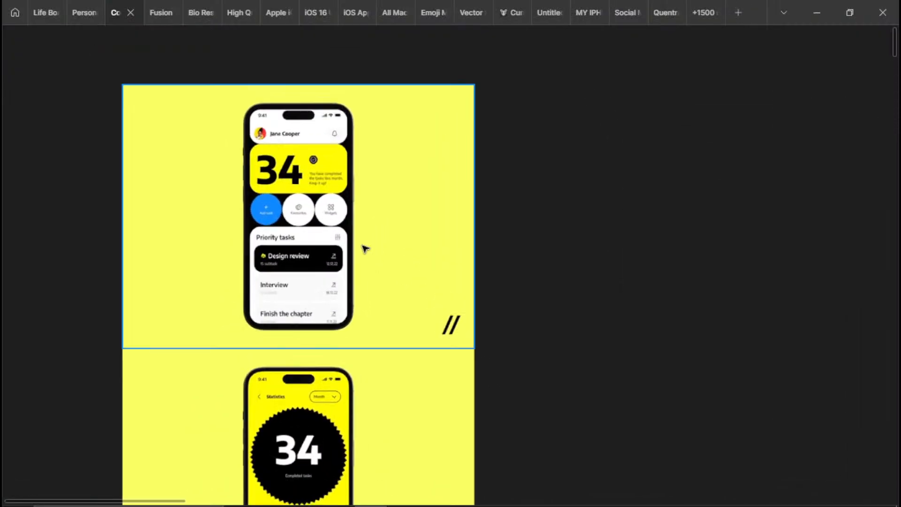
{"action": "scroll", "coordinate": [399, 330], "scroll_direction": "down", "scroll_amount": 8}
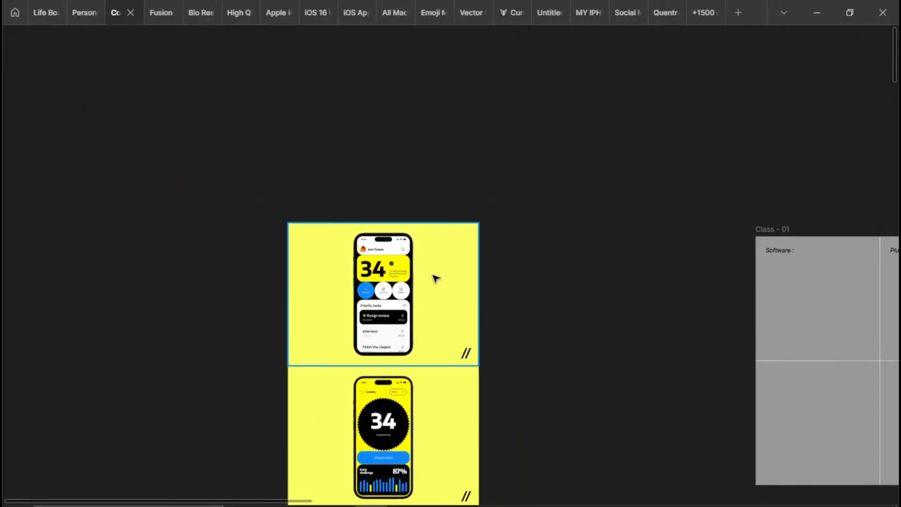
{"action": "scroll", "coordinate": [403, 234], "scroll_direction": "down", "scroll_amount": 5}
{"action": "left_click", "coordinate": [362, 302]}
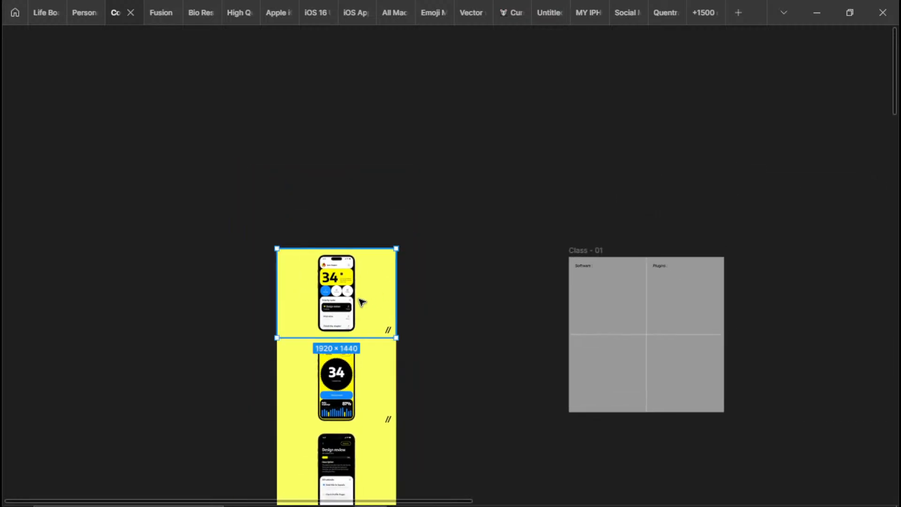
{"action": "scroll", "coordinate": [389, 272], "scroll_direction": "right", "scroll_amount": 2}
{"action": "left_click_drag", "start_coordinate": [415, 245], "coordinate": [574, 127]}
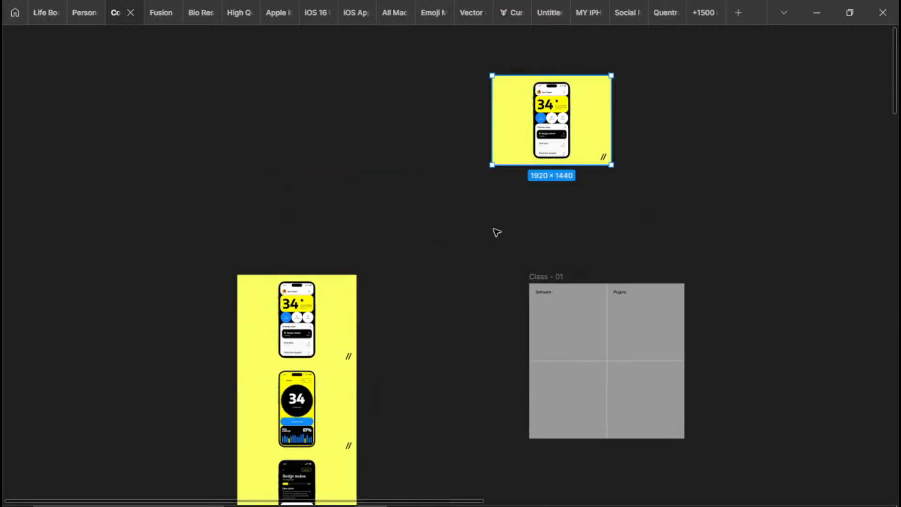
{"action": "scroll", "coordinate": [513, 208], "scroll_direction": "up", "scroll_amount": 1}
{"action": "left_click_drag", "start_coordinate": [512, 209], "coordinate": [446, 434]}
{"action": "scroll", "coordinate": [458, 380], "scroll_direction": "up", "scroll_amount": 1}
{"action": "left_click_drag", "start_coordinate": [458, 380], "coordinate": [363, 272]}
{"action": "scroll", "coordinate": [416, 302], "scroll_direction": "up", "scroll_amount": 3}
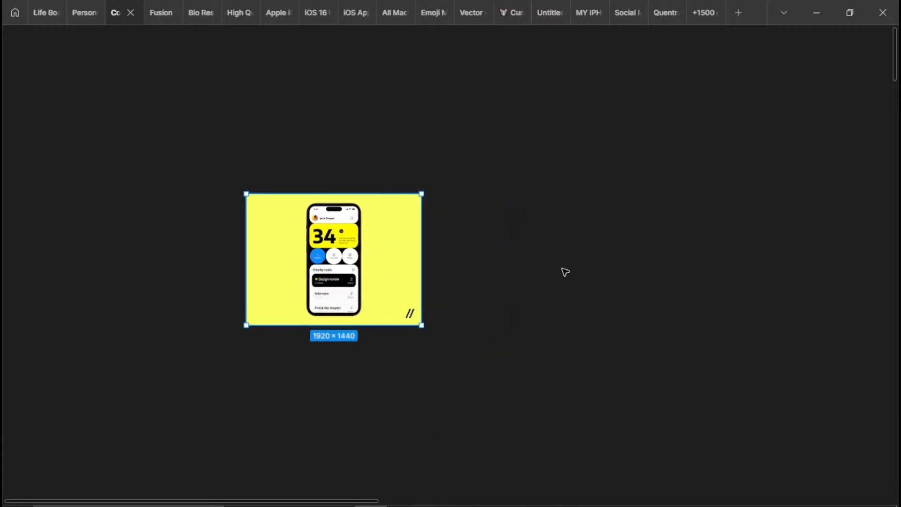
Add a default 100 × 100 rectangle beside the copied mockup image and show the interface panels
{"action": "left_click", "coordinate": [563, 272]}
{"action": "key", "text": "r"}
{"action": "left_click", "coordinate": [496, 219]}
{"action": "key", "text": "ctrl+backslash"}
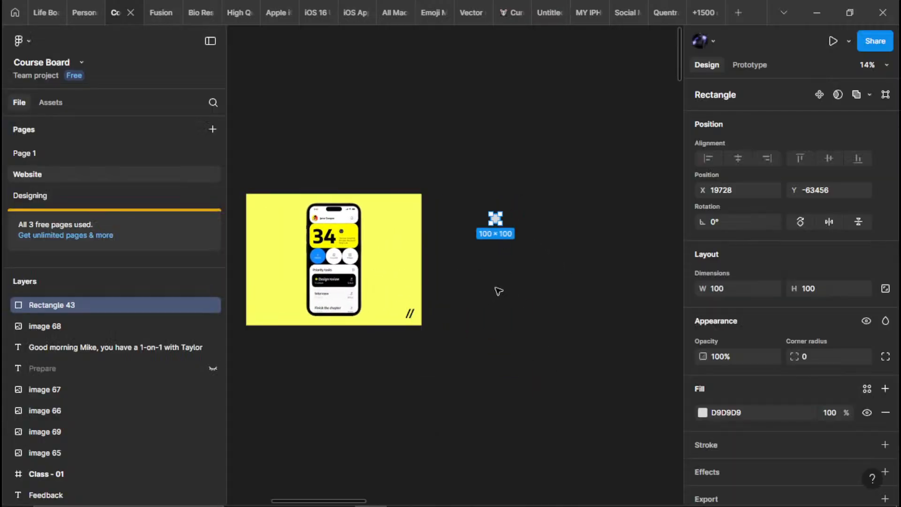
{"action": "left_click", "coordinate": [728, 287]}
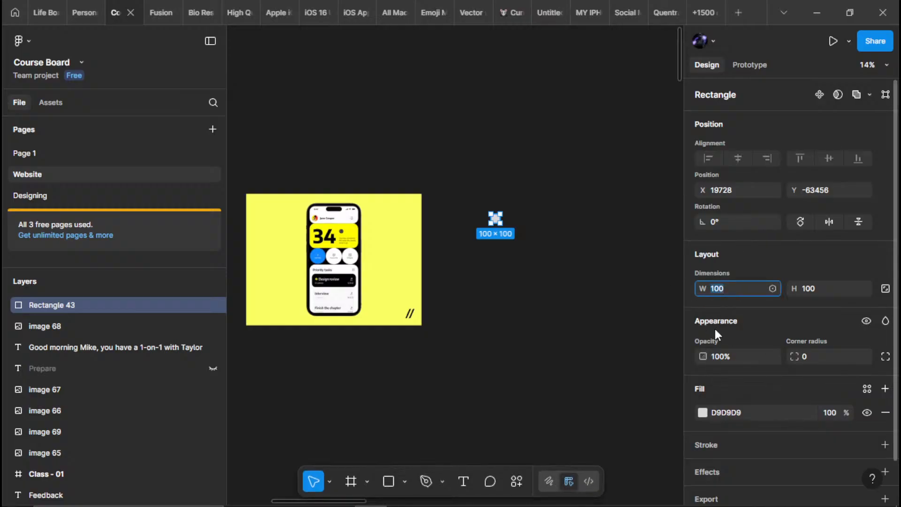
{"action": "type", "text": "1"}
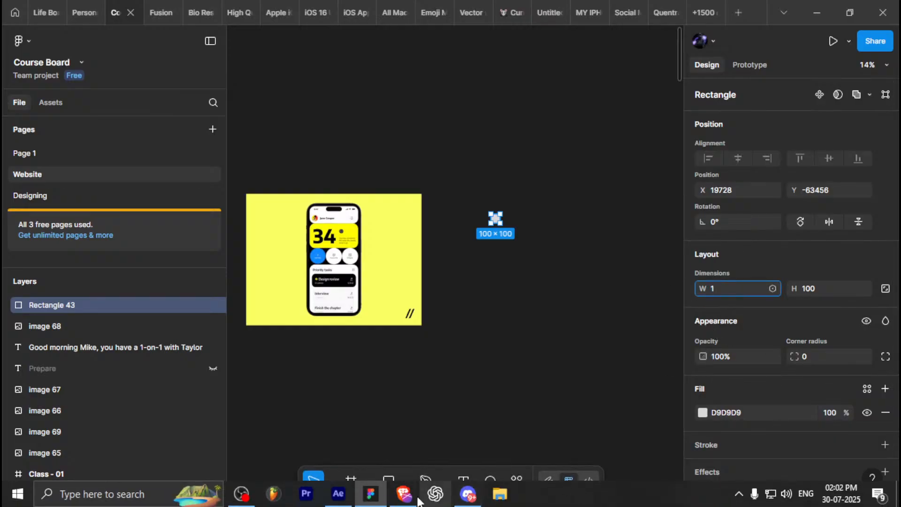
Switch to After Effects and check the Main Animation Screen composition's width and height in its settings
{"action": "left_click", "coordinate": [338, 494]}
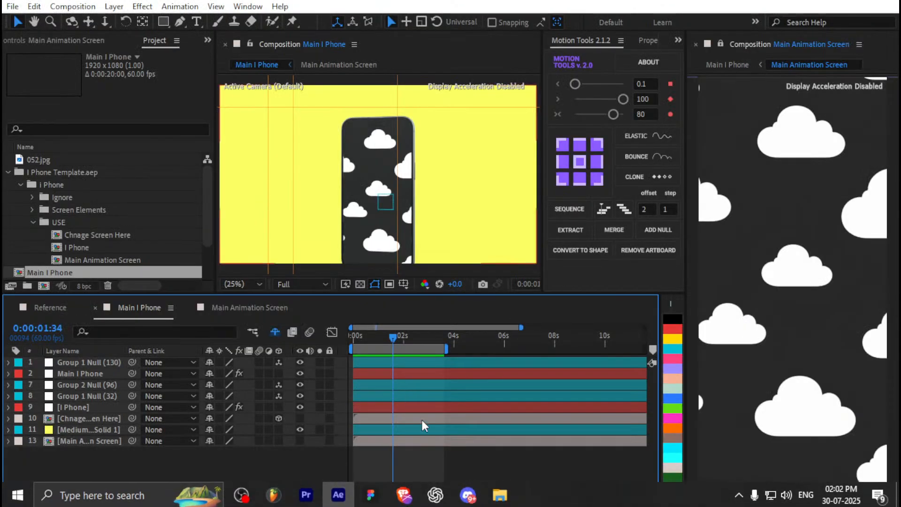
{"action": "left_click", "coordinate": [249, 307]}
{"action": "key", "text": "ctrl+k"}
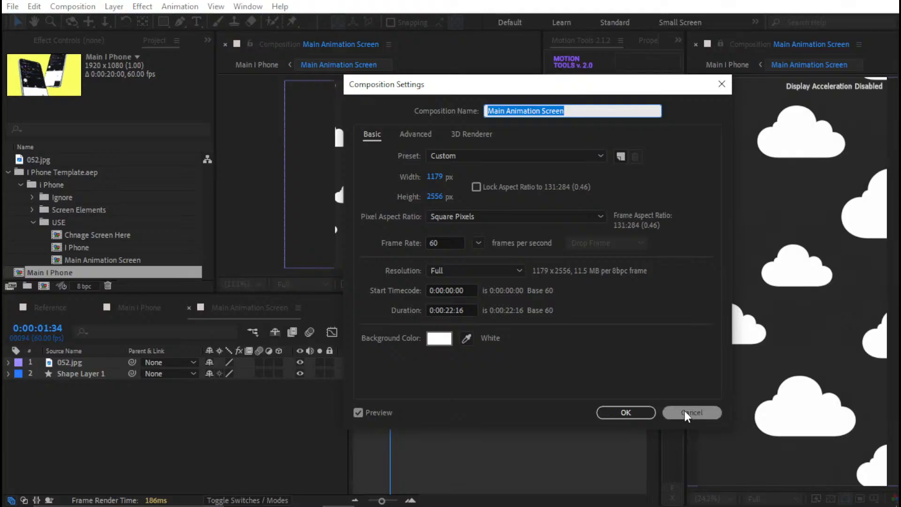
{"action": "left_click", "coordinate": [683, 409]}
{"action": "mouse_move", "coordinate": [426, 501]}
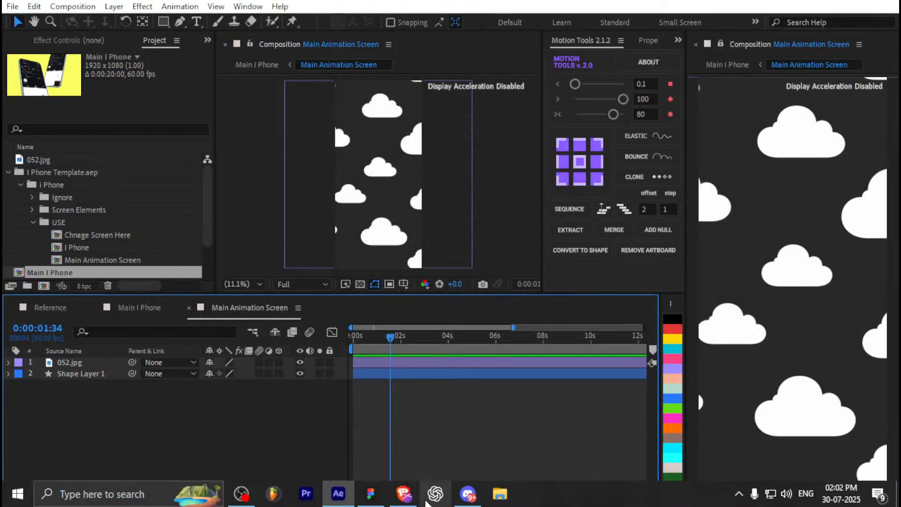
Back in Figma, set the rectangle's height to 2556 and width to 1179, and move it up close to the mockup image
{"action": "left_click", "coordinate": [371, 493]}
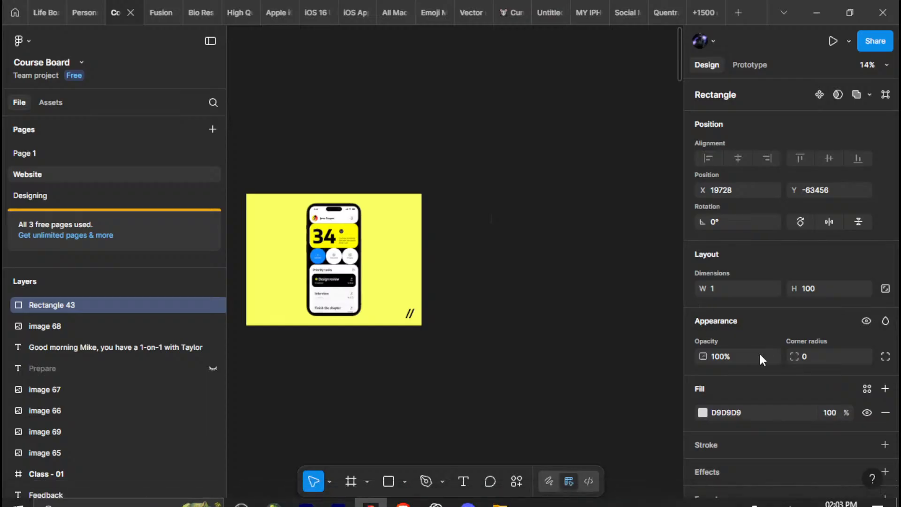
{"action": "left_click", "coordinate": [822, 290]}
{"action": "type", "text": "2"}
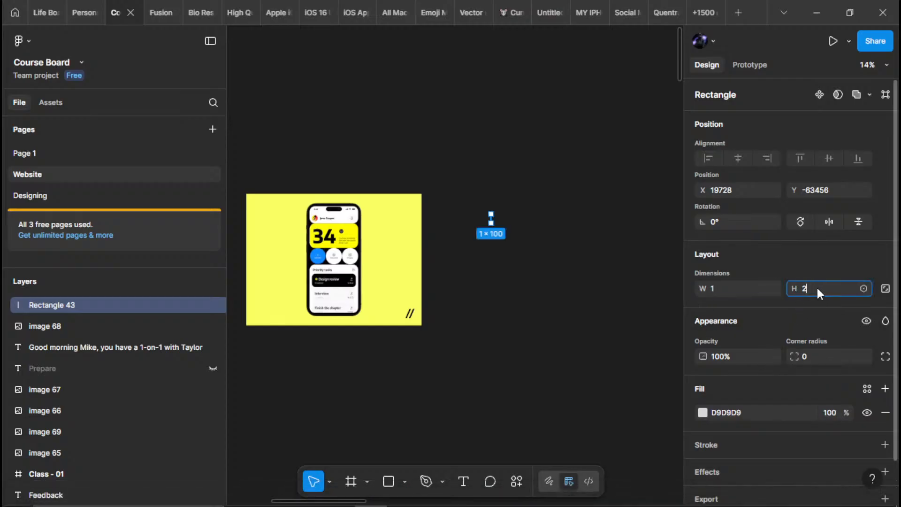
{"action": "type", "text": "556"}
{"action": "left_click", "coordinate": [750, 288]}
{"action": "type", "text": "1"}
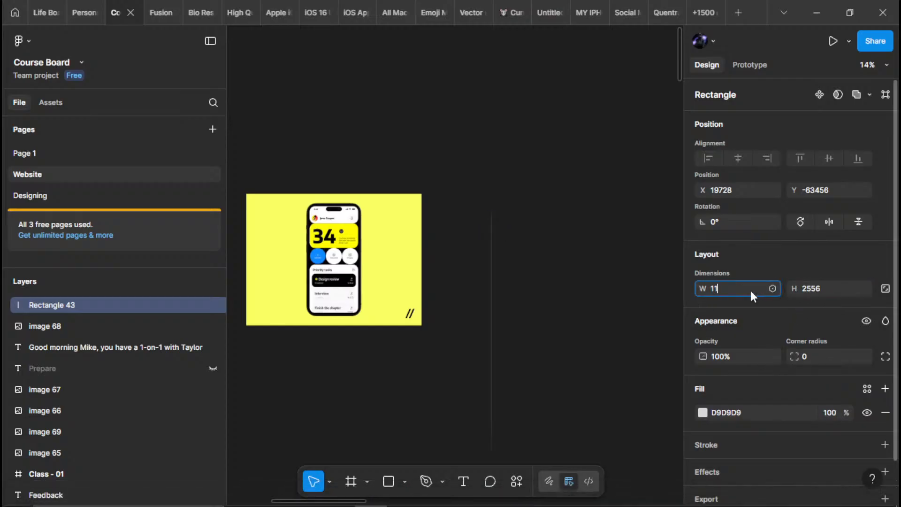
{"action": "type", "text": "79"}
{"action": "key", "text": "Return"}
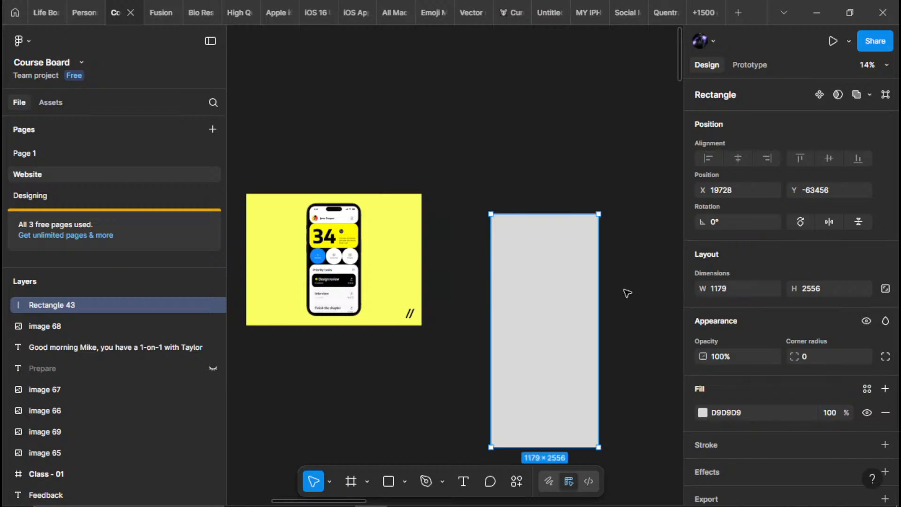
{"action": "left_click_drag", "start_coordinate": [537, 328], "coordinate": [489, 241]}
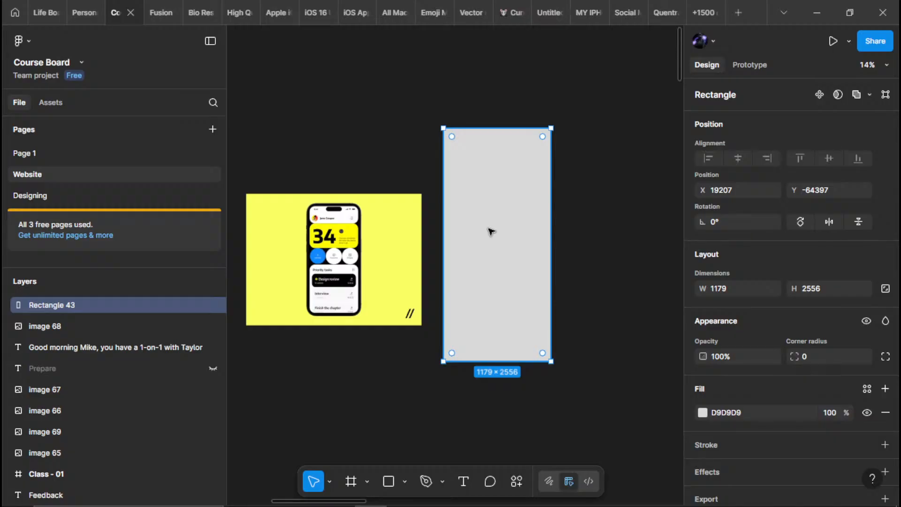
Lock the rectangle and set its opacity to 40%
{"action": "key", "text": "ctrl+shift+l"}
{"action": "left_click", "coordinate": [722, 356]}
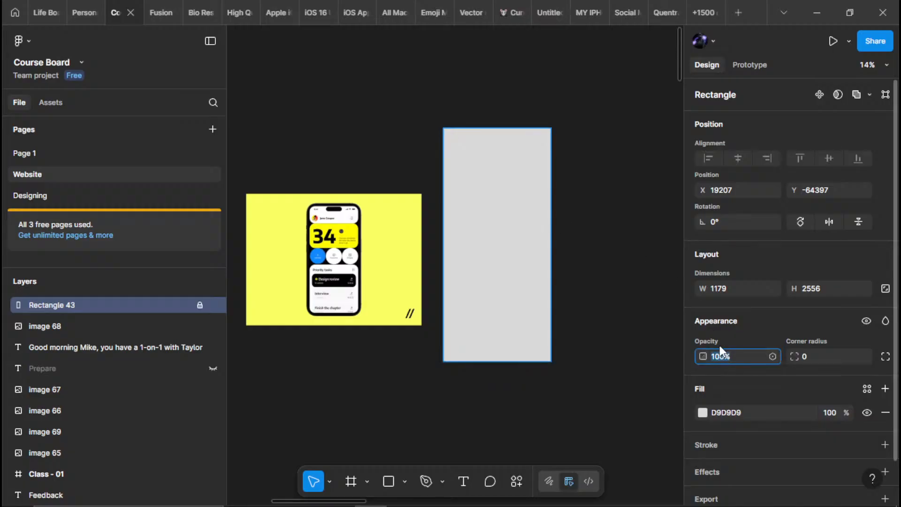
{"action": "type", "text": "40"}
{"action": "key", "text": "Return"}
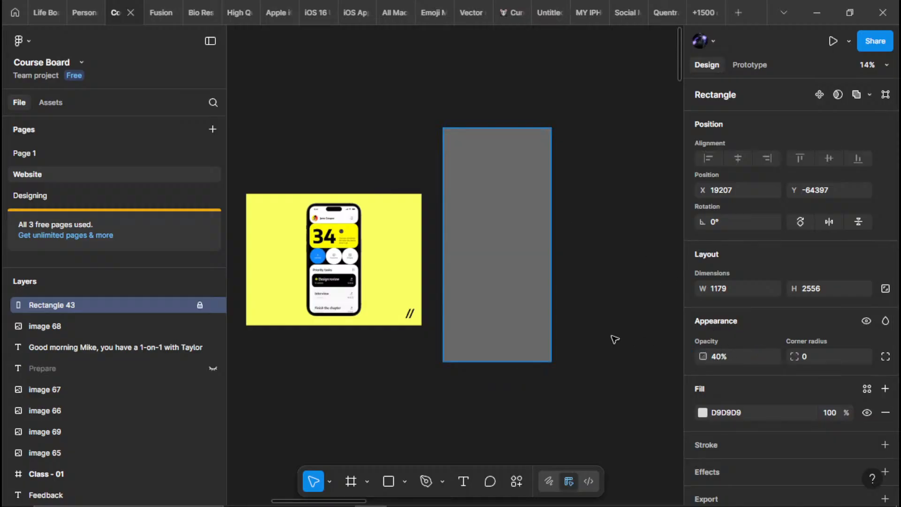
{"action": "left_click", "coordinate": [615, 338]}
Move the copied mockup image beneath the translucent rectangle and enlarge it proportionally to about 3514 × 2636
{"action": "left_click_drag", "start_coordinate": [347, 289], "coordinate": [502, 258]}
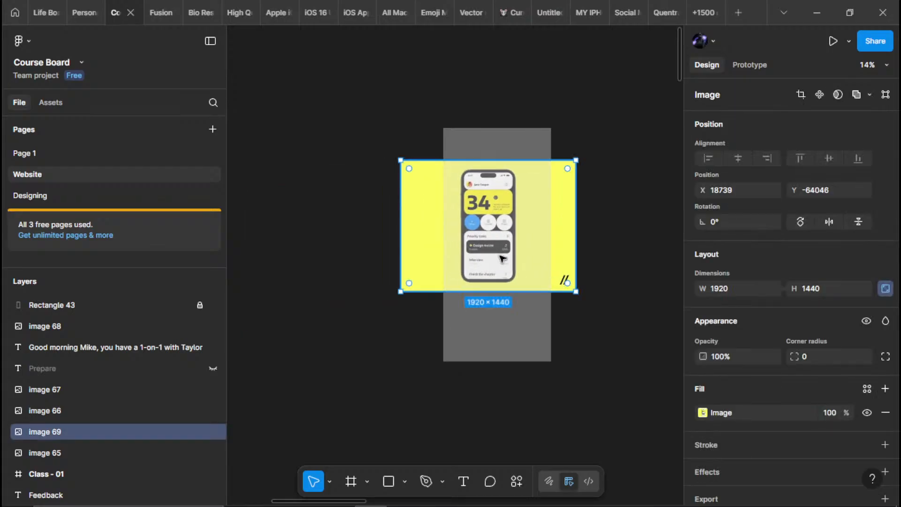
{"action": "left_click_drag", "start_coordinate": [493, 291], "coordinate": [490, 400]}
{"action": "left_click_drag", "start_coordinate": [496, 339], "coordinate": [497, 294]}
{"action": "left_click", "coordinate": [497, 377]}
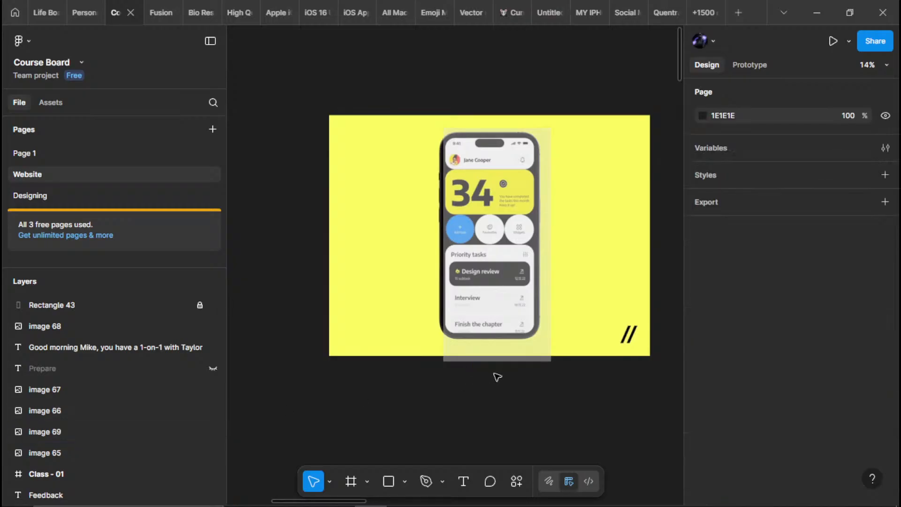
Change the locked rectangle's fill to pure red, FF0000
{"action": "left_click", "coordinate": [497, 351]}
{"action": "left_click", "coordinate": [78, 304]}
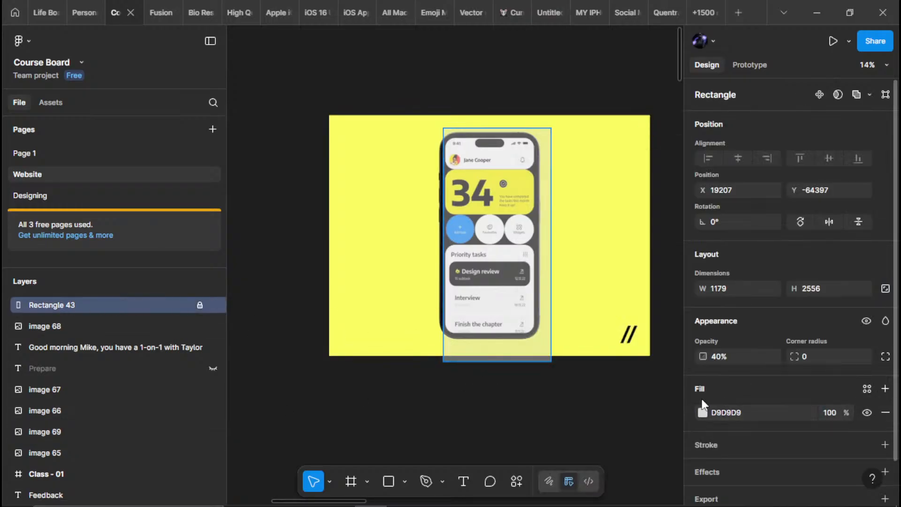
{"action": "left_click", "coordinate": [702, 411]}
{"action": "left_click_drag", "start_coordinate": [633, 287], "coordinate": [677, 197]}
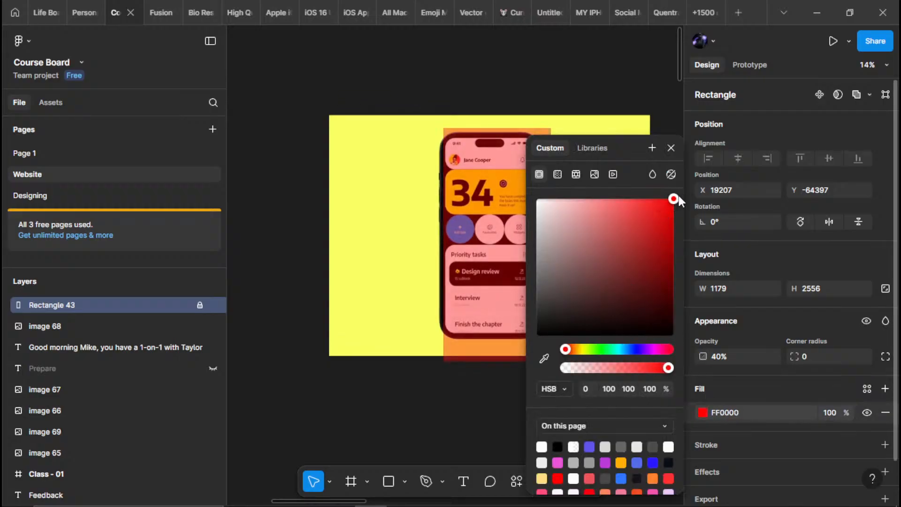
{"action": "left_click", "coordinate": [401, 364]}
Enlarge the mockup image to about 3948 × 2960 and align the phone screen's bottom edge with the red rectangle's bottom
{"action": "left_click_drag", "start_coordinate": [400, 365], "coordinate": [335, 321]}
{"action": "left_click", "coordinate": [299, 251]}
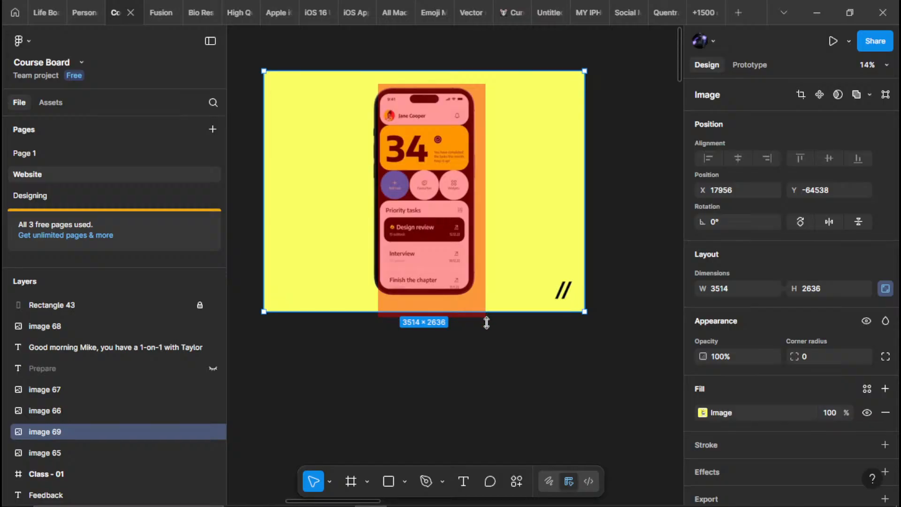
{"action": "mouse_move", "coordinate": [484, 314]}
{"action": "left_mouse_down"}
{"action": "mouse_move", "coordinate": [486, 341]}
{"action": "mouse_move", "coordinate": [488, 310]}
{"action": "left_mouse_up"}
{"action": "scroll", "coordinate": [422, 317], "scroll_direction": "up", "scroll_amount": 5}
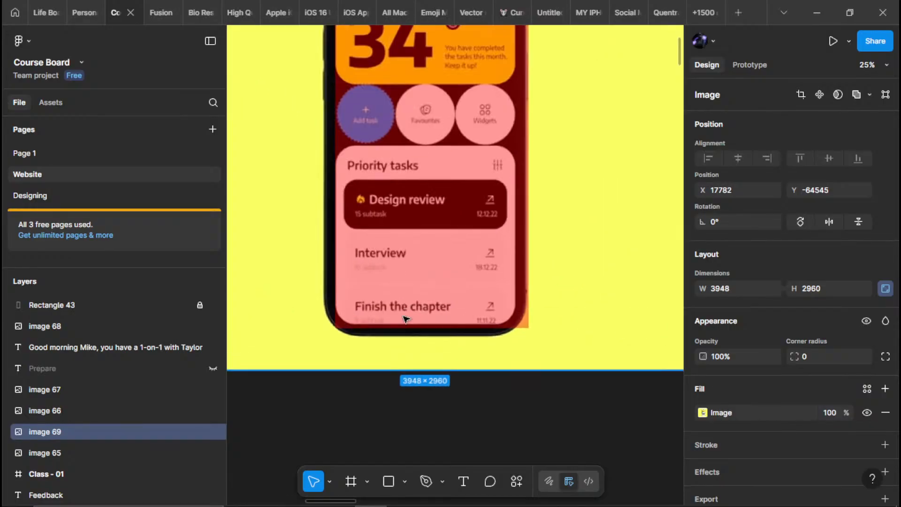
{"action": "scroll", "coordinate": [404, 319], "scroll_direction": "up", "scroll_amount": 3}
{"action": "mouse_move", "coordinate": [418, 286]}
{"action": "left_mouse_down"}
{"action": "mouse_move", "coordinate": [419, 314]}
{"action": "mouse_move", "coordinate": [421, 299]}
{"action": "left_mouse_up"}
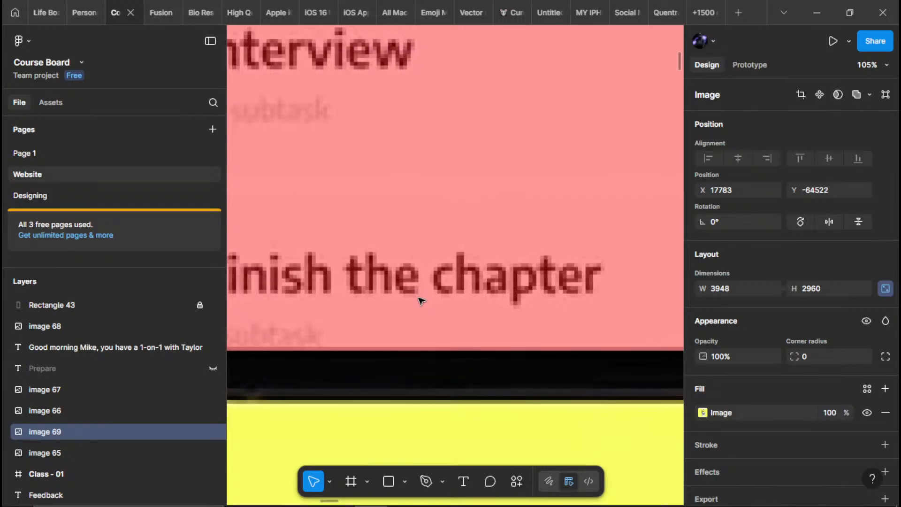
Stretch the mockup image upward proportionally to about 4174 × 3130 so the phone screen's top edge meets the rectangle's top
{"action": "key", "text": "shift+2"}
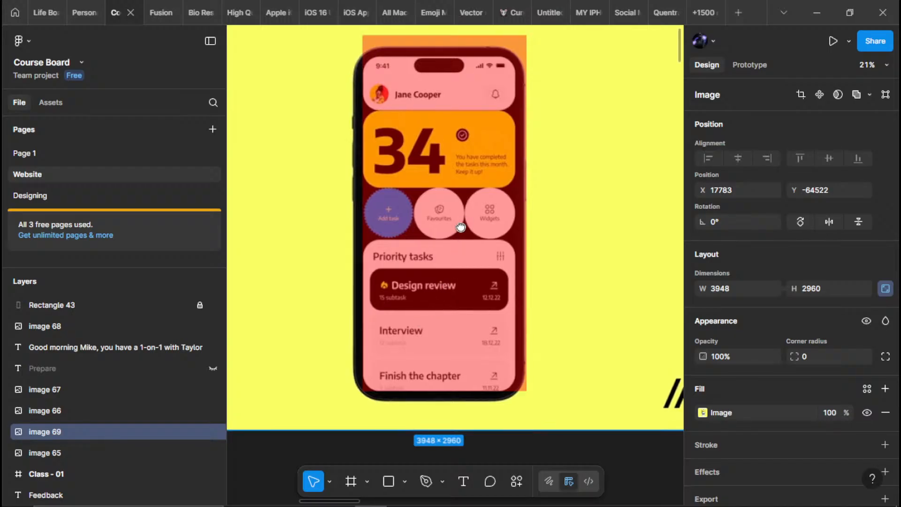
{"action": "scroll", "coordinate": [459, 227], "scroll_direction": "up", "scroll_amount": 5}
{"action": "scroll", "coordinate": [452, 123], "scroll_direction": "up", "scroll_amount": 3}
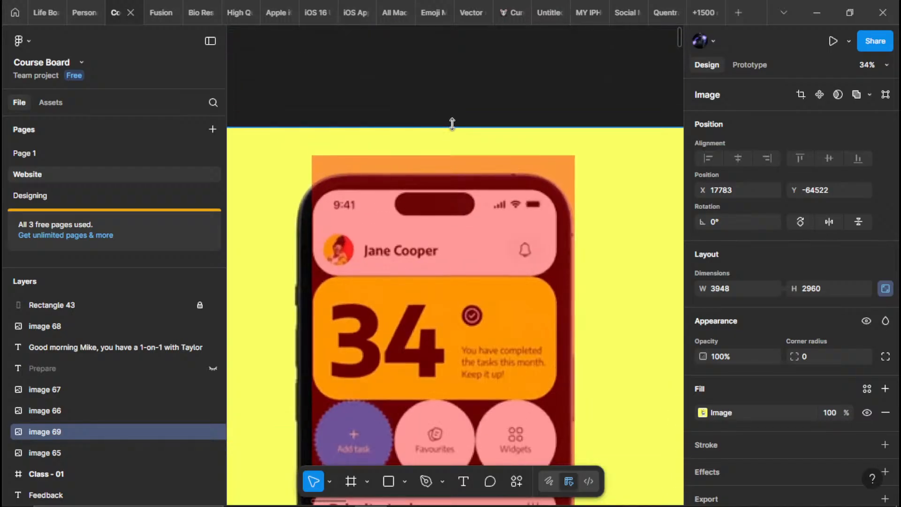
{"action": "left_click_drag", "start_coordinate": [452, 123], "coordinate": [451, 89]}
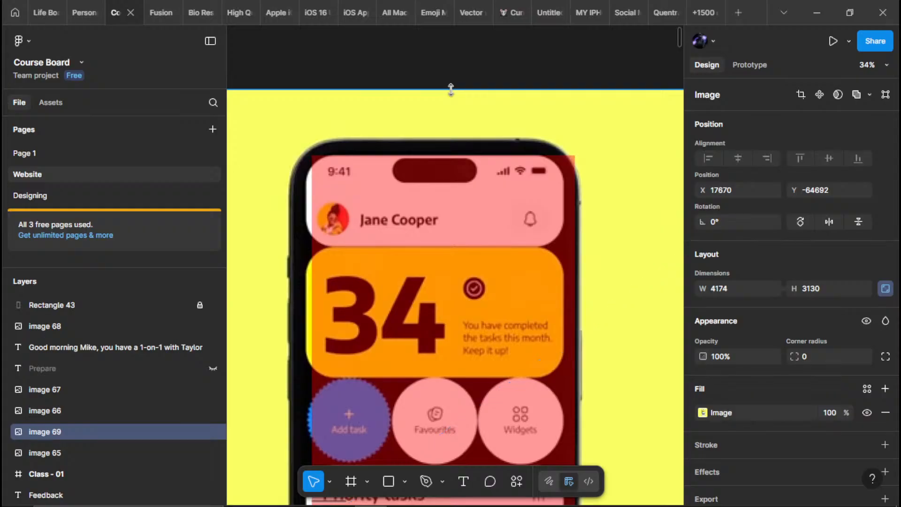
Extend the mockup image downward to about 4196 × 3148 to match the rectangle's bottom edge, and check the top alignment
{"action": "scroll", "coordinate": [451, 89], "scroll_direction": "down", "scroll_amount": 8}
{"action": "scroll", "coordinate": [459, 392], "scroll_direction": "up", "scroll_amount": 2, "text": "ctrl"}
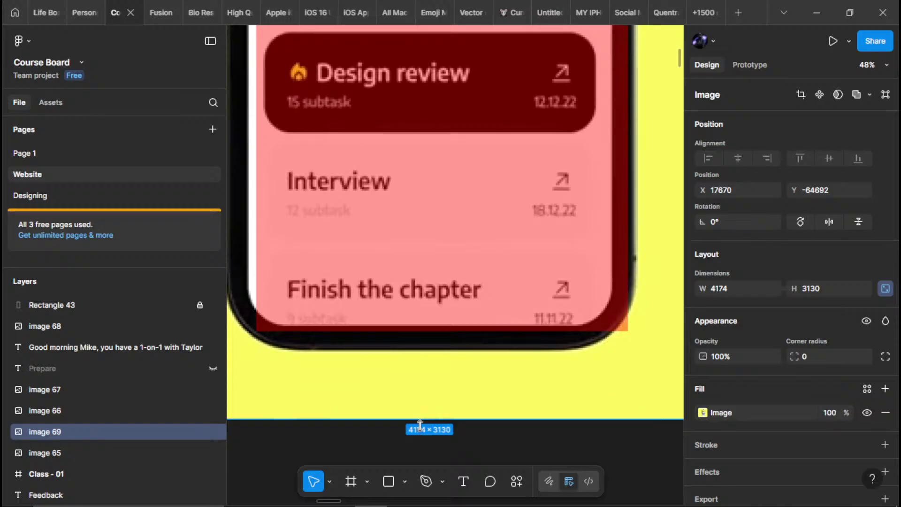
{"action": "left_click_drag", "start_coordinate": [419, 423], "coordinate": [420, 424]}
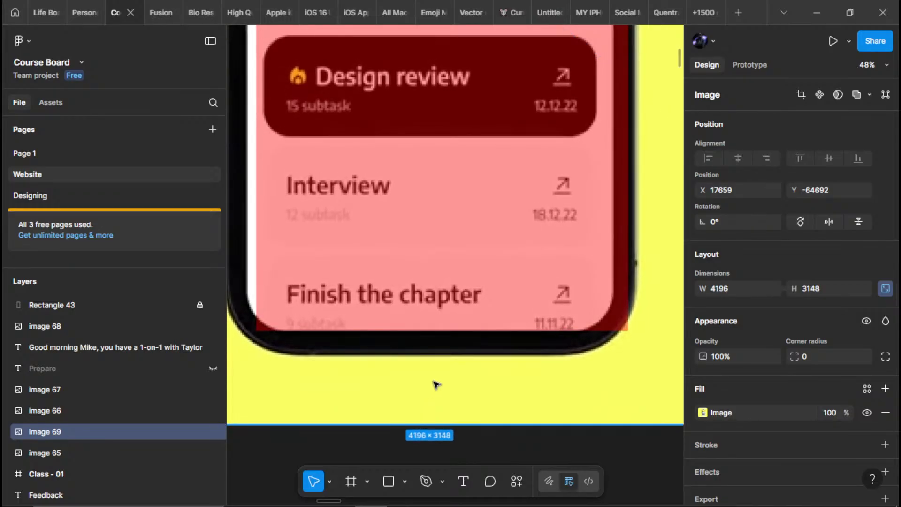
{"action": "key", "text": "shift+2"}
{"action": "scroll", "coordinate": [460, 257], "scroll_direction": "up", "scroll_amount": 5, "text": "ctrl"}
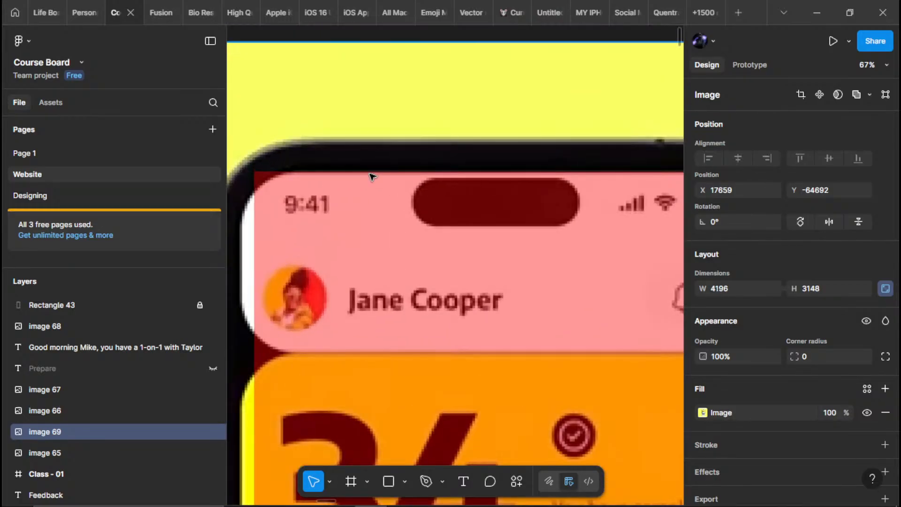
{"action": "scroll", "coordinate": [370, 181], "scroll_direction": "down", "scroll_amount": 1, "text": "ctrl"}
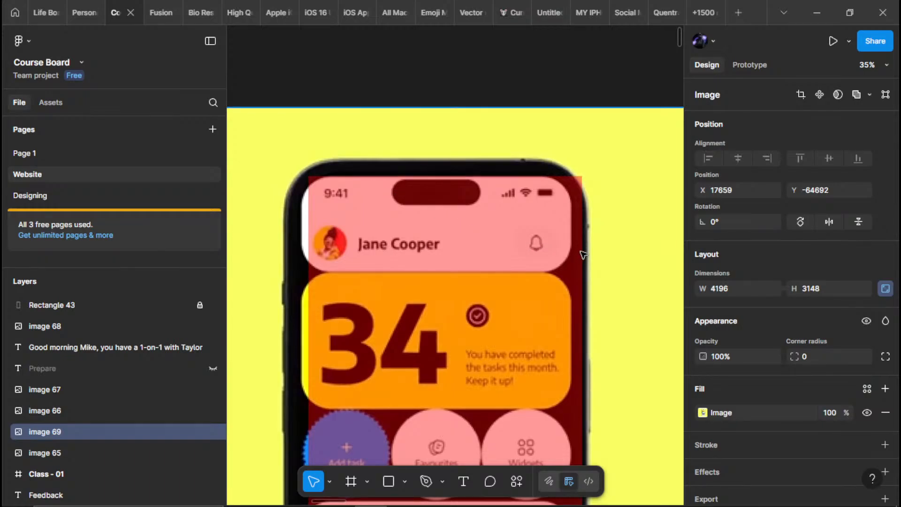
Move the mockup image right to about X 17697 so the phone screen lines up with the red rectangle, and check the side edges
{"action": "scroll", "coordinate": [584, 256], "scroll_direction": "down", "scroll_amount": 3}
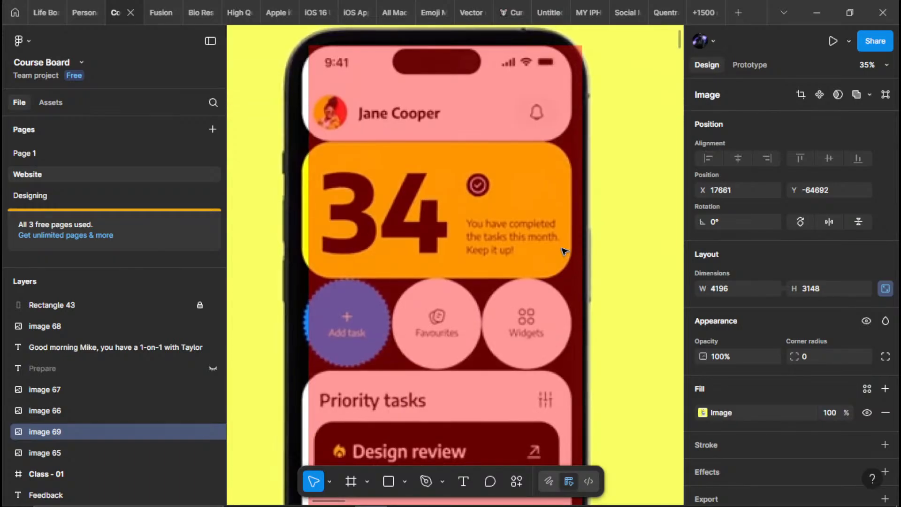
{"action": "scroll", "coordinate": [562, 255], "scroll_direction": "down", "scroll_amount": 3, "text": "ctrl"}
{"action": "scroll", "coordinate": [561, 254], "scroll_direction": "down", "scroll_amount": 2, "text": "ctrl"}
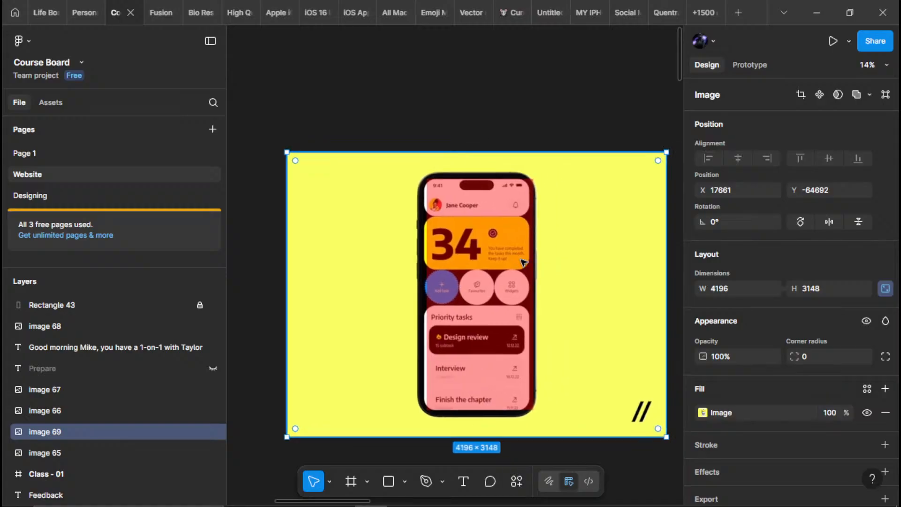
{"action": "left_click_drag", "start_coordinate": [587, 287], "coordinate": [588, 285]}
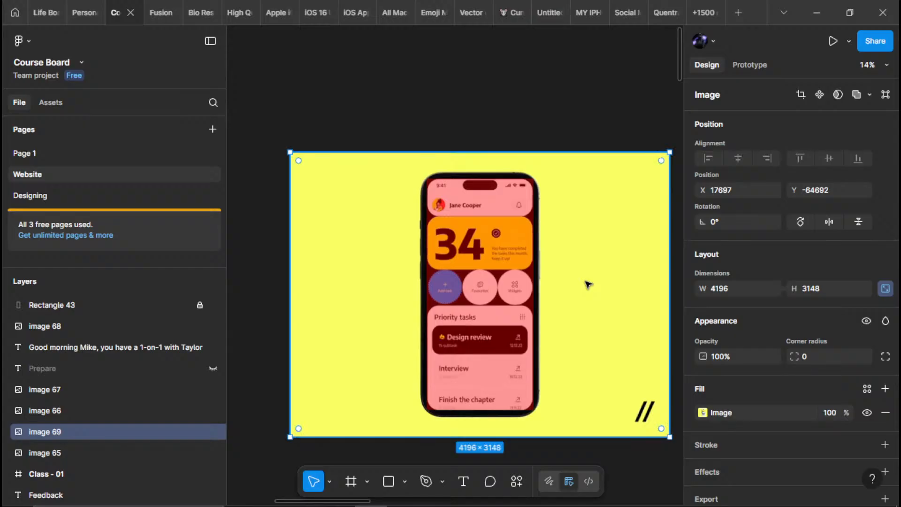
{"action": "scroll", "coordinate": [506, 280], "scroll_direction": "up", "scroll_amount": 5}
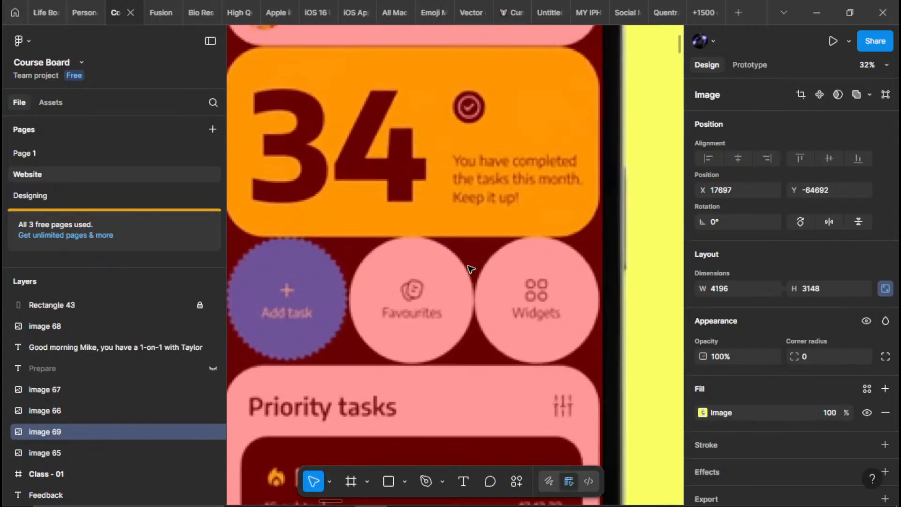
{"action": "scroll", "coordinate": [414, 264], "scroll_direction": "left", "scroll_amount": 5}
{"action": "scroll", "coordinate": [400, 262], "scroll_direction": "up", "scroll_amount": 5}
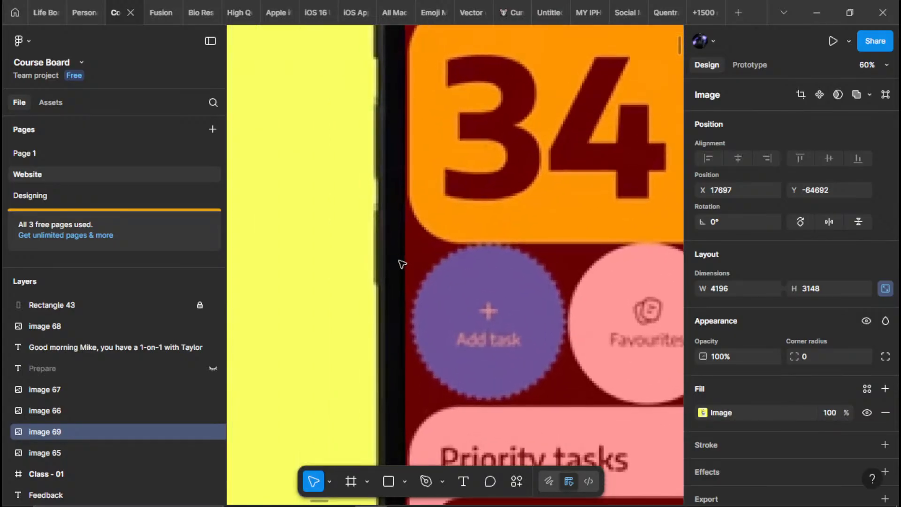
{"action": "scroll", "coordinate": [404, 259], "scroll_direction": "down", "scroll_amount": 4}
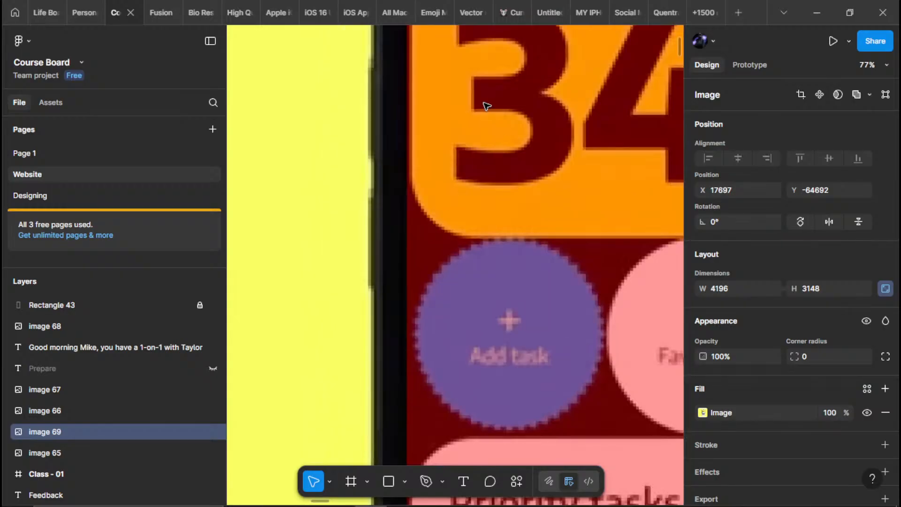
{"action": "scroll", "coordinate": [428, 175], "scroll_direction": "down", "scroll_amount": 8}
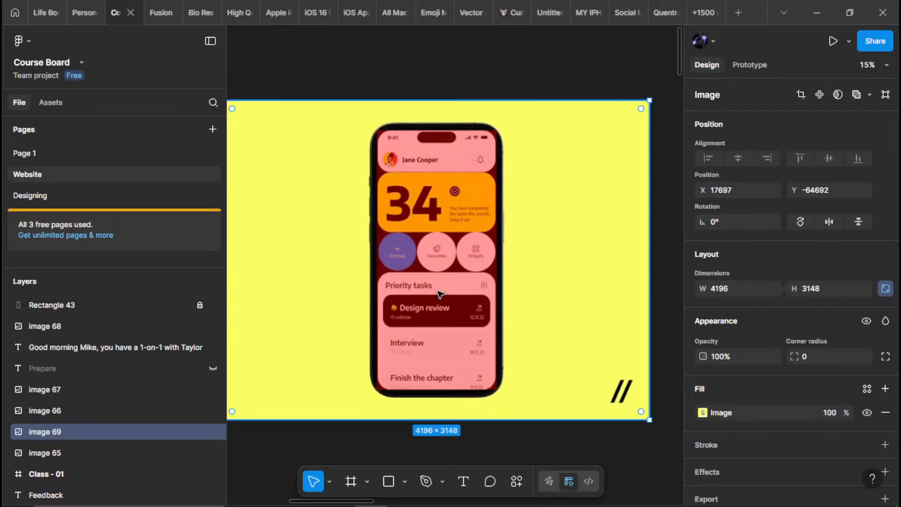
Nudge the mockup image horizontally to X 17699 and lock its layer
{"action": "key", "text": "Right"}
{"action": "key", "text": "Left"}
{"action": "key", "text": "Right"}
{"action": "key", "text": "Left"}
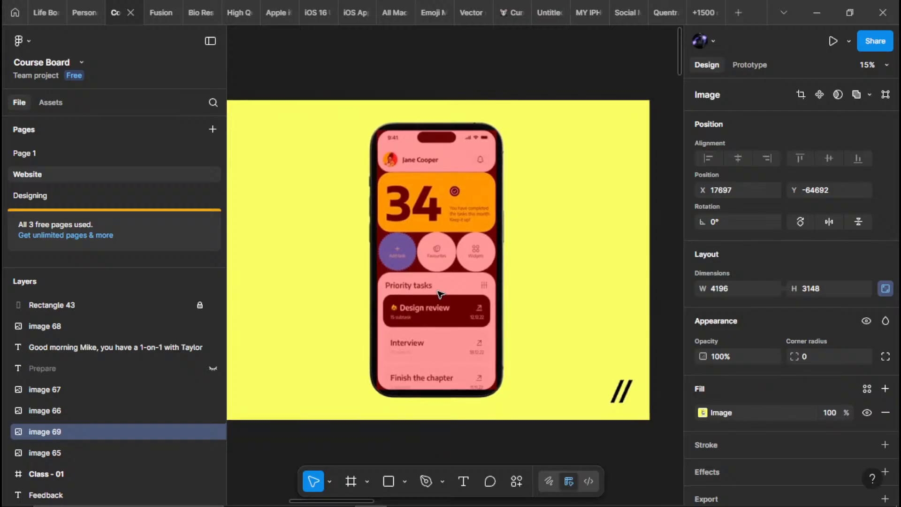
{"action": "key", "text": "Right"}
{"action": "key", "text": "Right"}
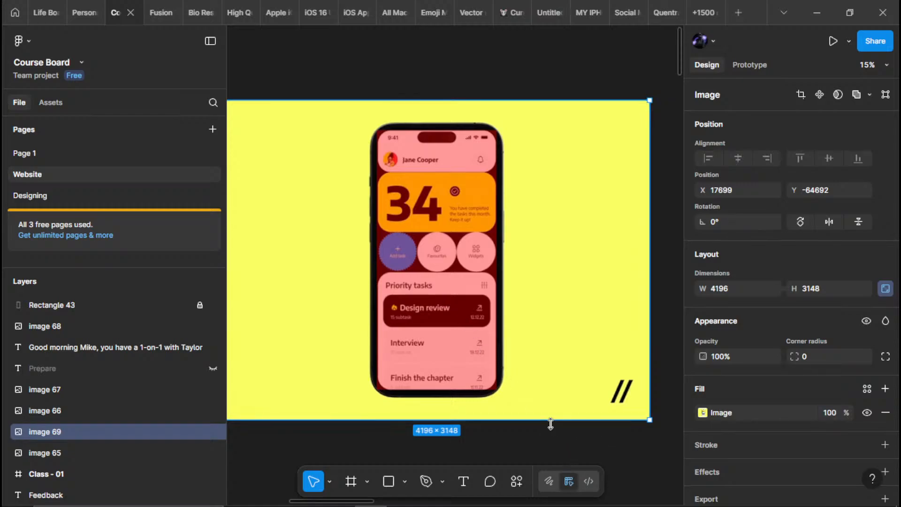
{"action": "key", "text": "Escape"}
{"action": "left_click", "coordinate": [544, 282]}
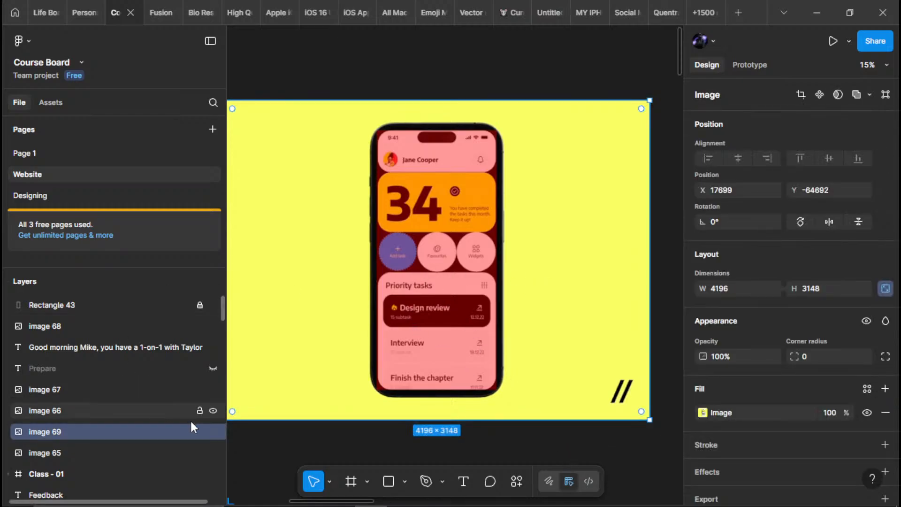
{"action": "left_click", "coordinate": [199, 431]}
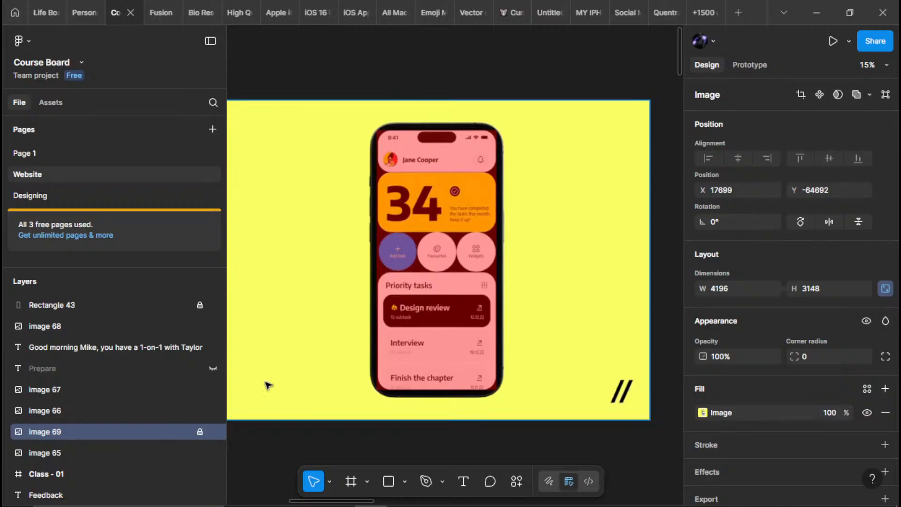
Place a 100 × 100 rectangle on the phone screen's header and set its opacity to 40%
{"action": "left_click", "coordinate": [400, 326]}
{"action": "scroll", "coordinate": [438, 203], "scroll_direction": "up", "scroll_amount": 3}
{"action": "left_click_drag", "start_coordinate": [439, 170], "coordinate": [446, 246]}
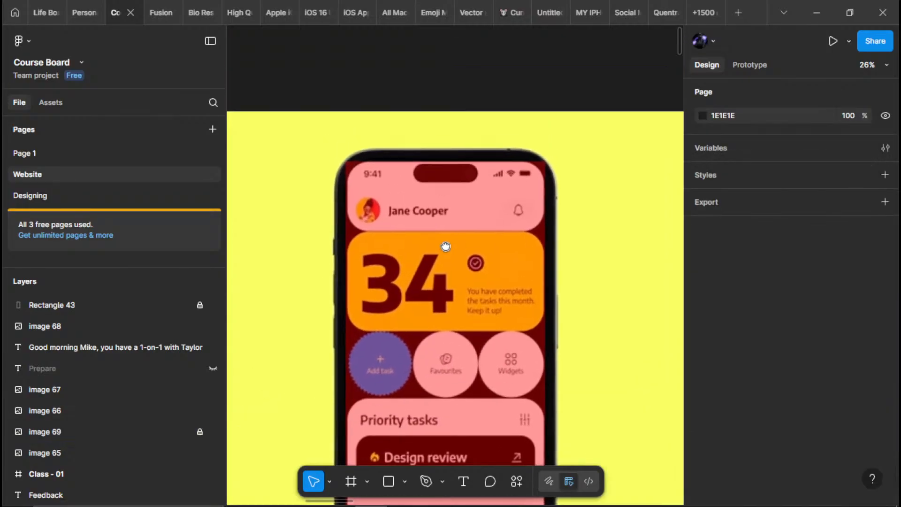
{"action": "scroll", "coordinate": [425, 184], "scroll_direction": "up", "scroll_amount": 5}
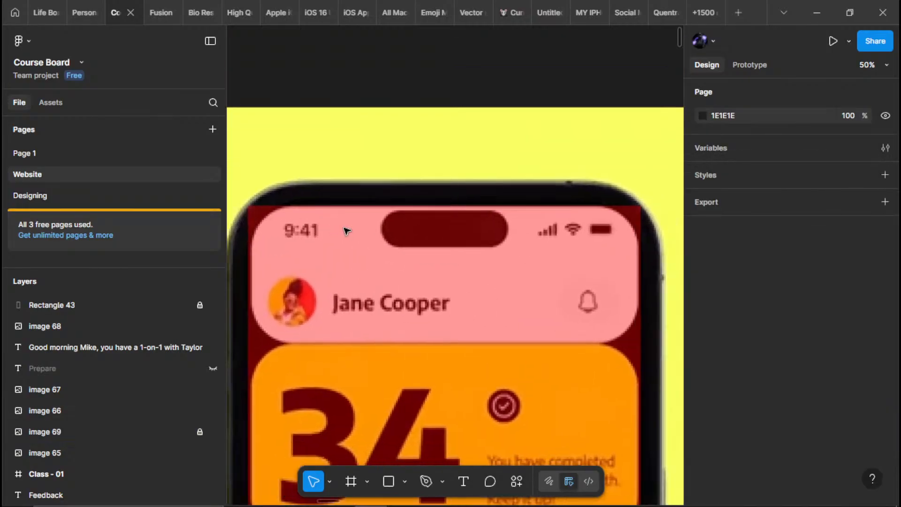
{"action": "key", "text": "r"}
{"action": "left_click", "coordinate": [373, 278]}
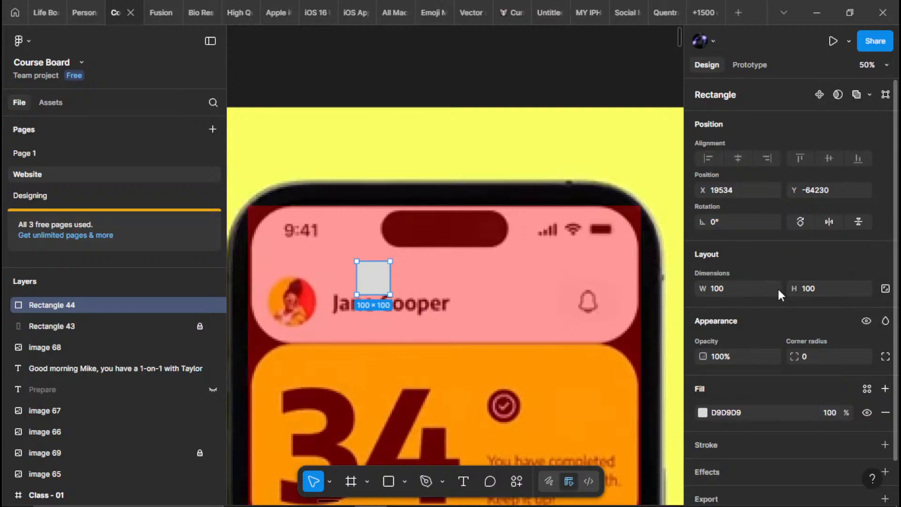
{"action": "key", "text": "4"}
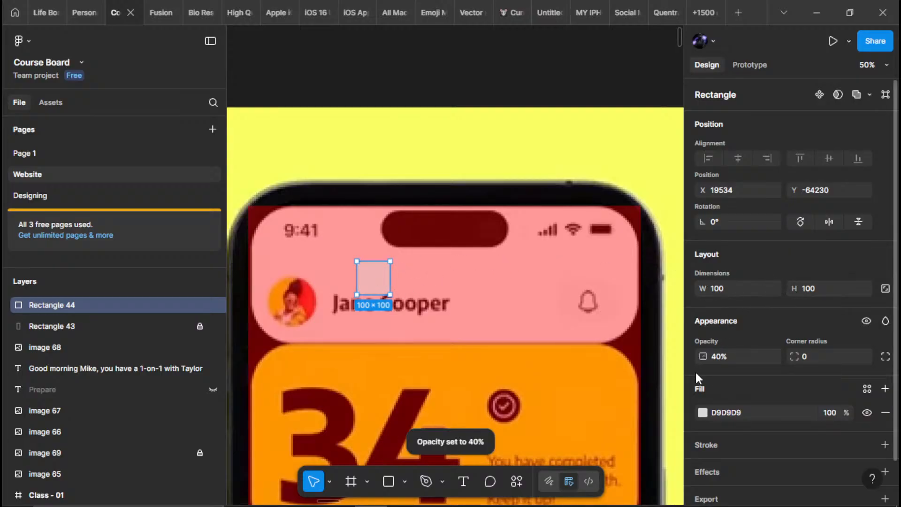
Change the new header rectangle's fill to saturated blue, 0004FF
{"action": "left_click", "coordinate": [702, 412]}
{"action": "left_click", "coordinate": [636, 351]}
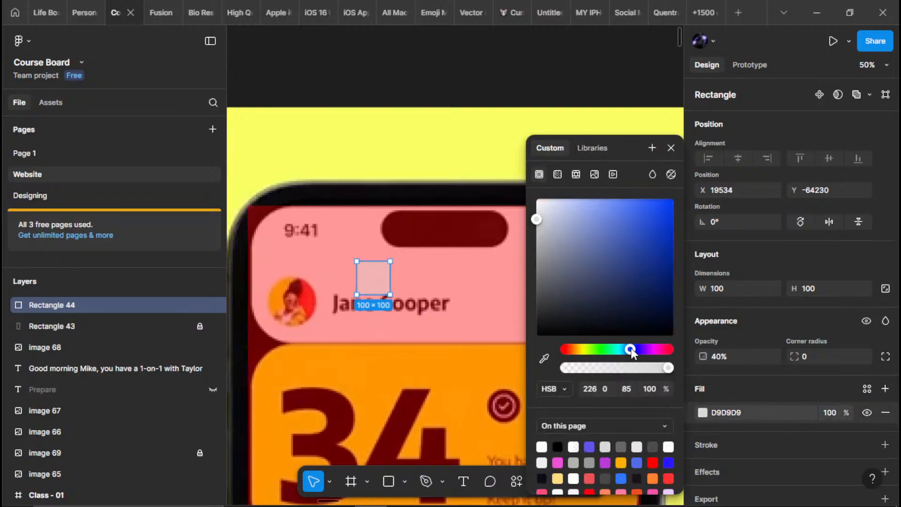
{"action": "left_click_drag", "start_coordinate": [595, 261], "coordinate": [692, 176]}
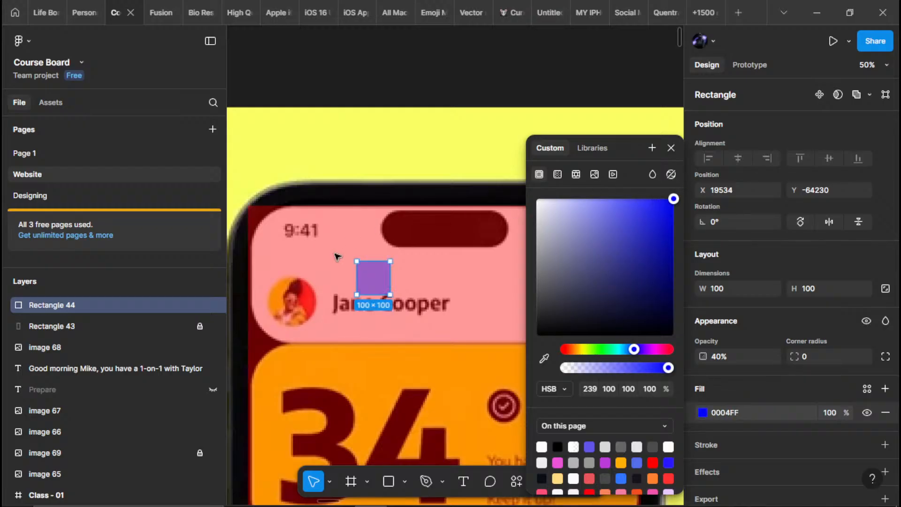
{"action": "left_click", "coordinate": [336, 256]}
Widen the blue rectangle to about 1147 so it spans the header card from side to side
{"action": "left_click_drag", "start_coordinate": [409, 276], "coordinate": [314, 273]}
{"action": "left_click", "coordinate": [290, 272]}
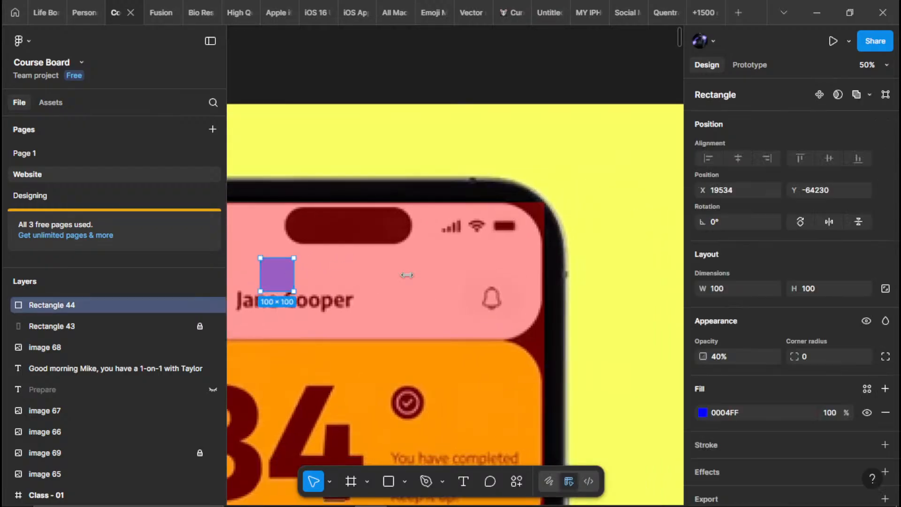
{"action": "left_click_drag", "start_coordinate": [420, 271], "coordinate": [543, 279]}
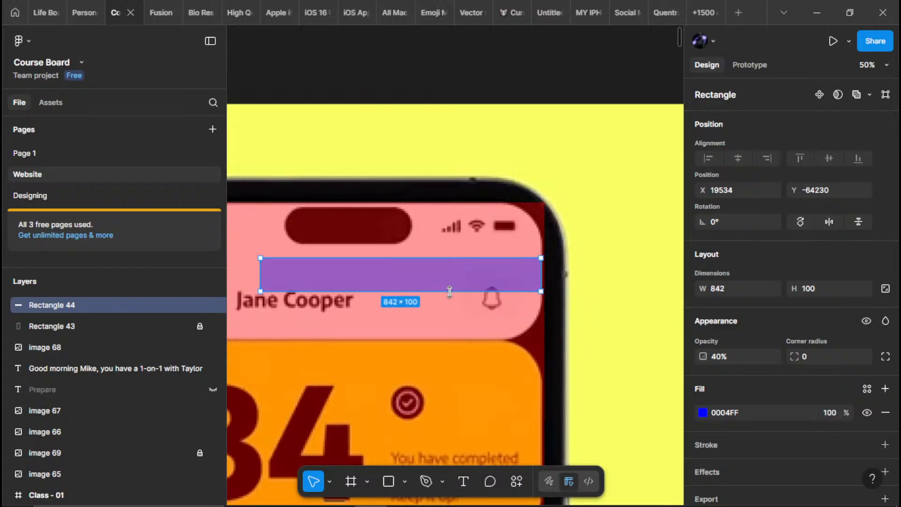
{"action": "left_click_drag", "start_coordinate": [449, 292], "coordinate": [638, 311]}
{"action": "left_click_drag", "start_coordinate": [452, 294], "coordinate": [347, 299]}
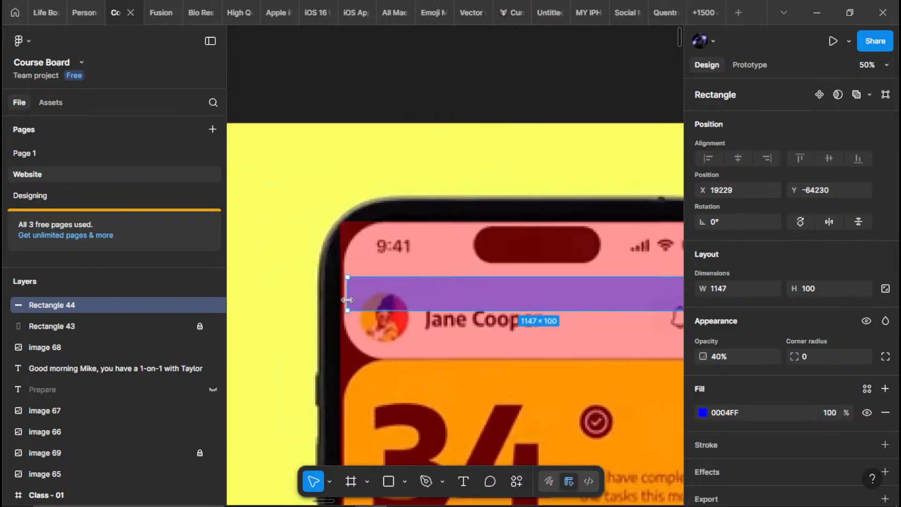
Stretch the blue rectangle from the phone screen's top edge to the header card's bottom edge, about 417 high
{"action": "left_click_drag", "start_coordinate": [377, 274], "coordinate": [378, 221]}
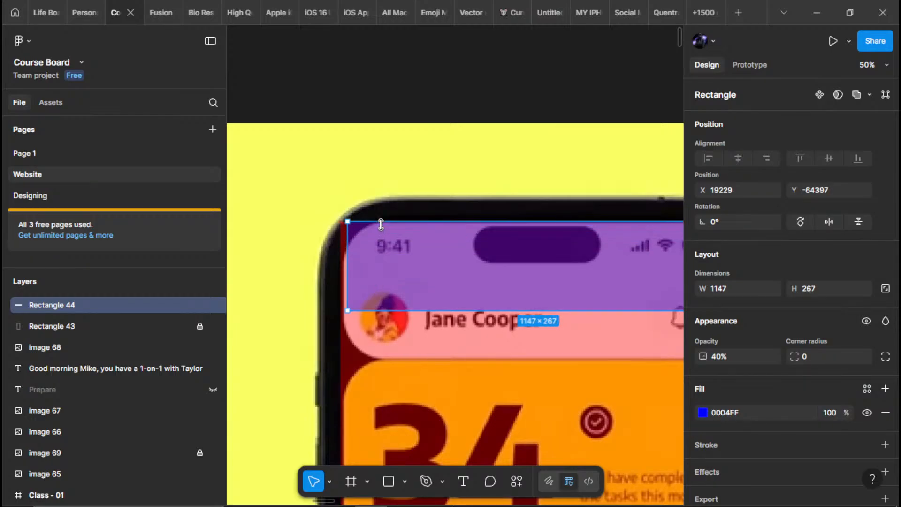
{"action": "left_click_drag", "start_coordinate": [385, 310], "coordinate": [385, 352]}
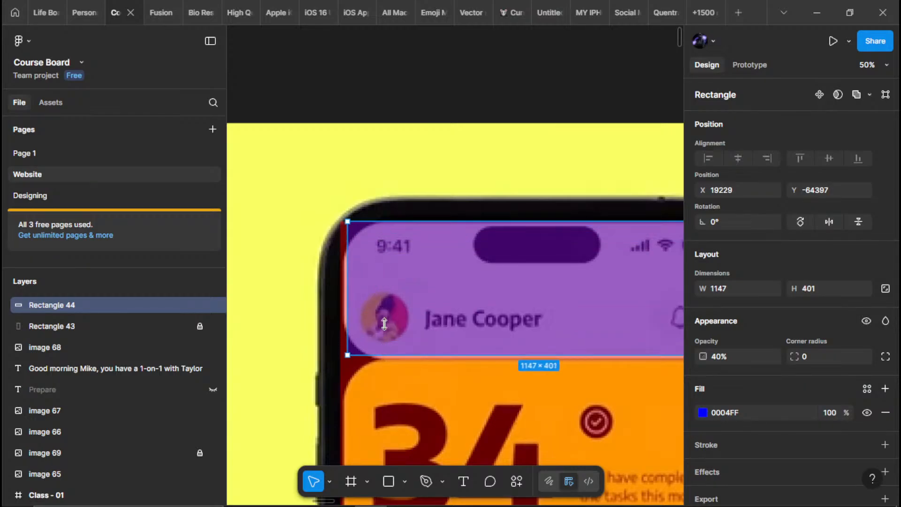
{"action": "scroll", "coordinate": [385, 351], "scroll_direction": "down", "scroll_amount": 5}
{"action": "scroll", "coordinate": [435, 330], "scroll_direction": "up", "scroll_amount": 3}
{"action": "scroll", "coordinate": [435, 330], "scroll_direction": "right", "scroll_amount": 1}
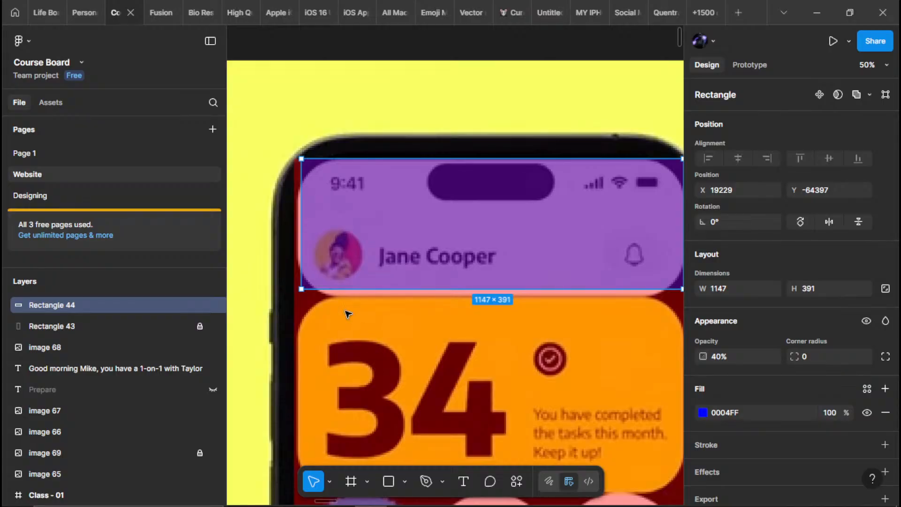
{"action": "left_click_drag", "start_coordinate": [327, 291], "coordinate": [325, 297]}
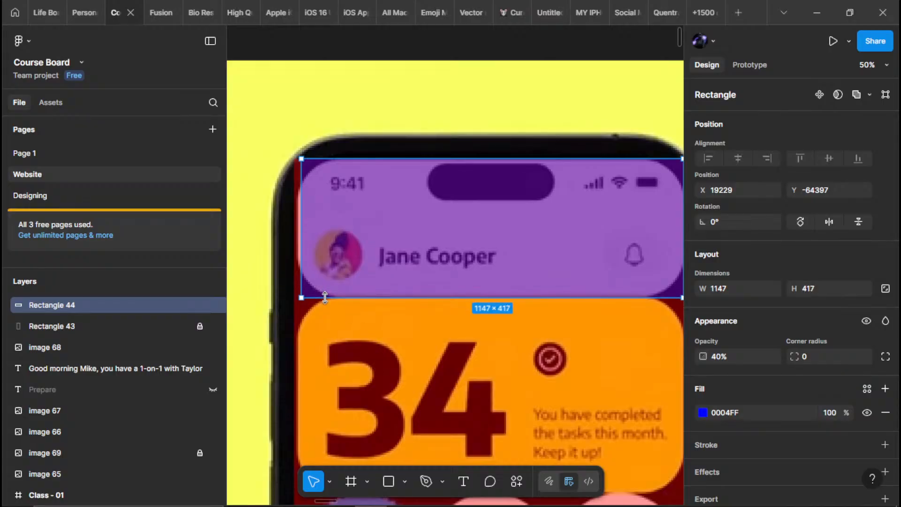
Duplicate the blue rectangle onto the orange 34 card and resize the copy to about 1169 × 586 to cover it
{"action": "scroll", "coordinate": [382, 255], "scroll_direction": "down", "scroll_amount": 3}
{"action": "left_click_drag", "start_coordinate": [411, 130], "coordinate": [416, 277]}
{"action": "left_click_drag", "start_coordinate": [393, 322], "coordinate": [390, 361]}
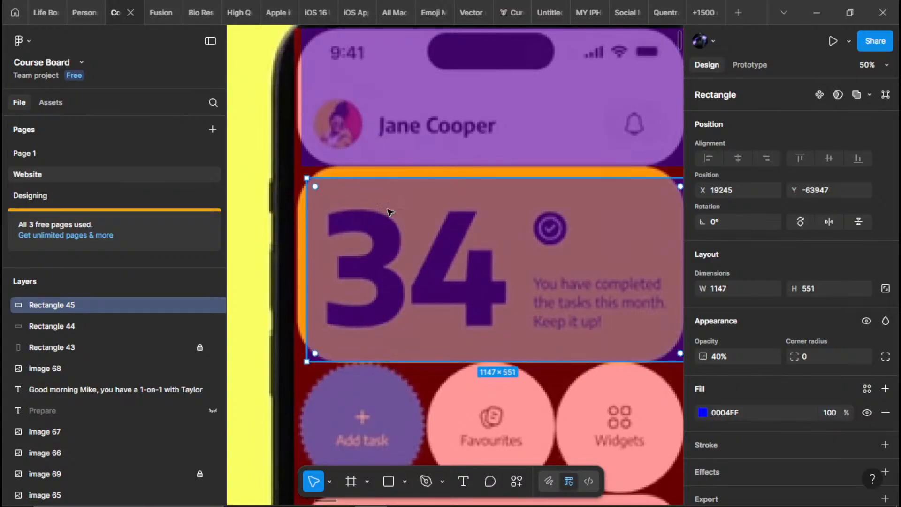
{"action": "left_click_drag", "start_coordinate": [388, 176], "coordinate": [390, 167]}
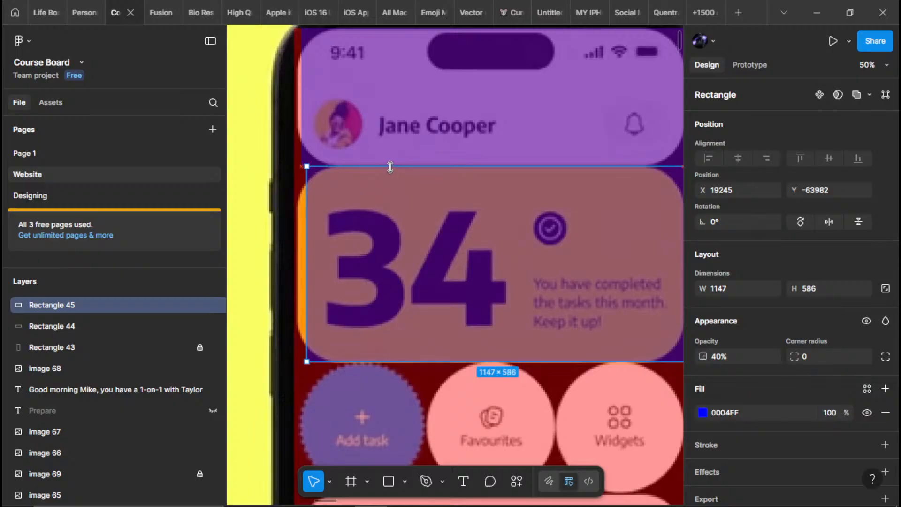
{"action": "left_click_drag", "start_coordinate": [301, 243], "coordinate": [290, 252]}
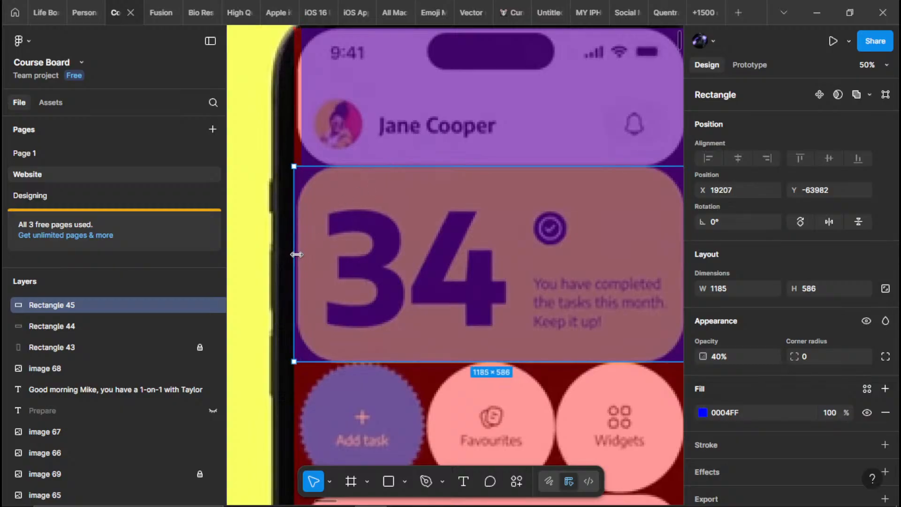
{"action": "scroll", "coordinate": [411, 294], "scroll_direction": "right", "scroll_amount": 5}
{"action": "left_click_drag", "start_coordinate": [442, 301], "coordinate": [438, 301]}
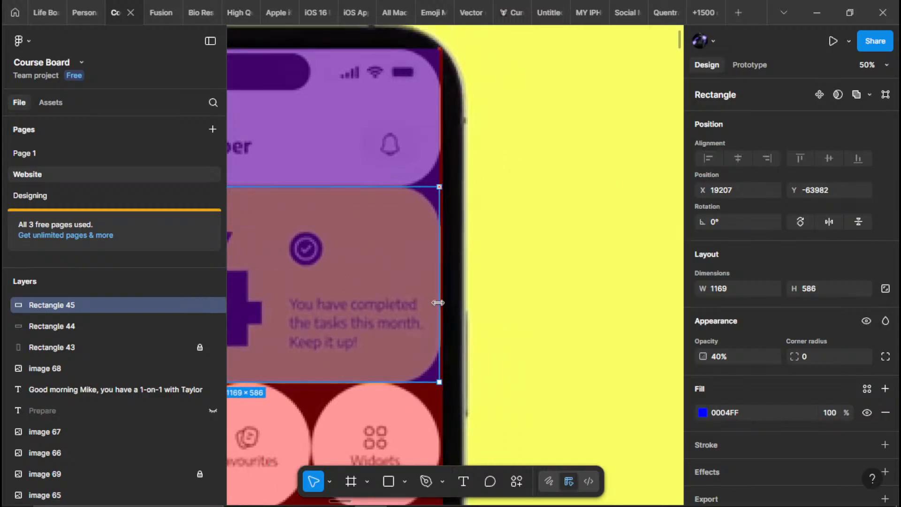
Duplicate the orange card's rectangle onto the Priority tasks card and resize the copy to about 1169 × 1150 to cover it
{"action": "scroll", "coordinate": [429, 324], "scroll_direction": "down", "scroll_amount": 6}
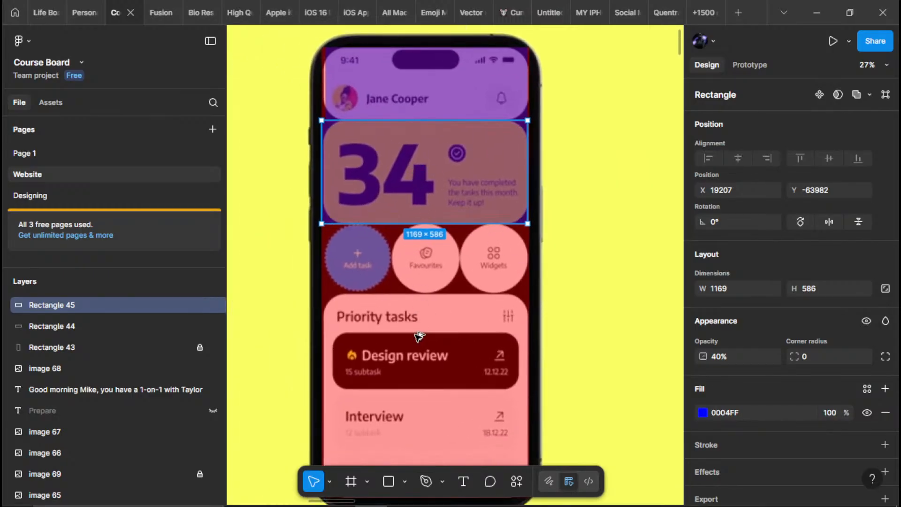
{"action": "left_click_drag", "start_coordinate": [415, 333], "coordinate": [417, 338]}
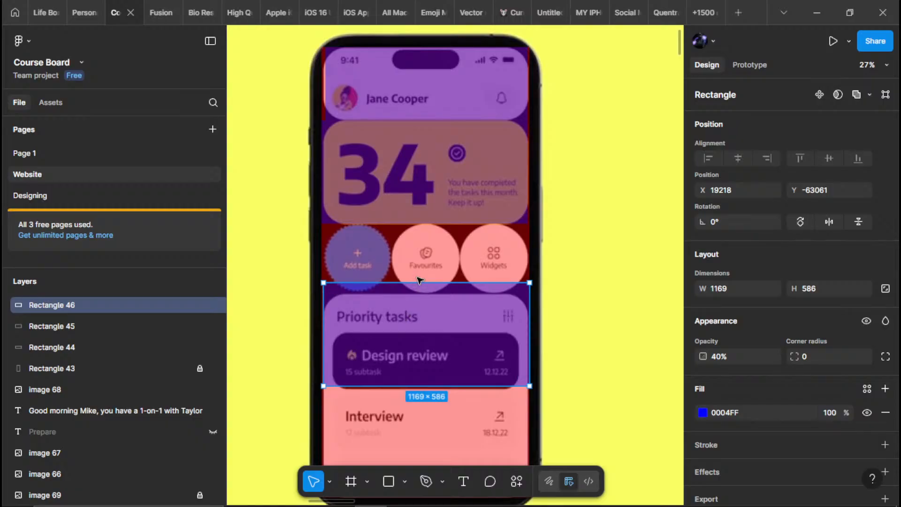
{"action": "left_click_drag", "start_coordinate": [416, 283], "coordinate": [417, 296]}
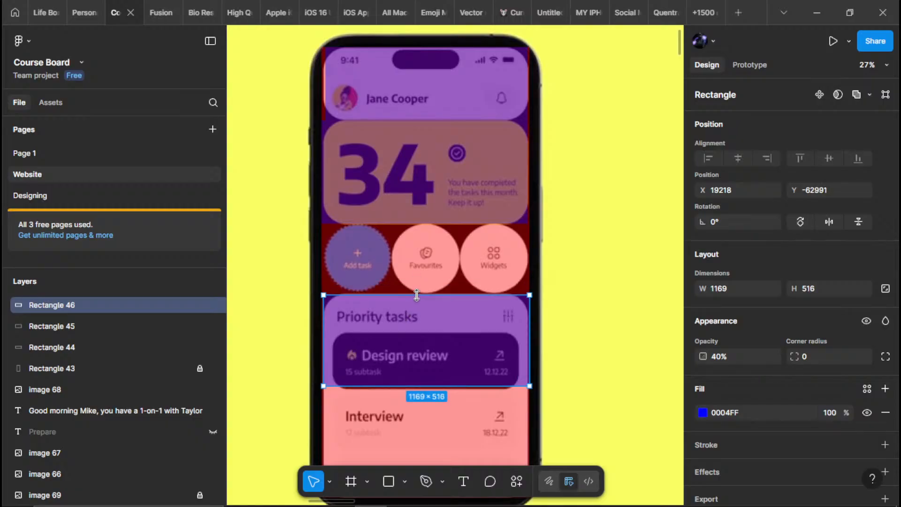
{"action": "scroll", "coordinate": [389, 338], "scroll_direction": "down", "scroll_amount": 5}
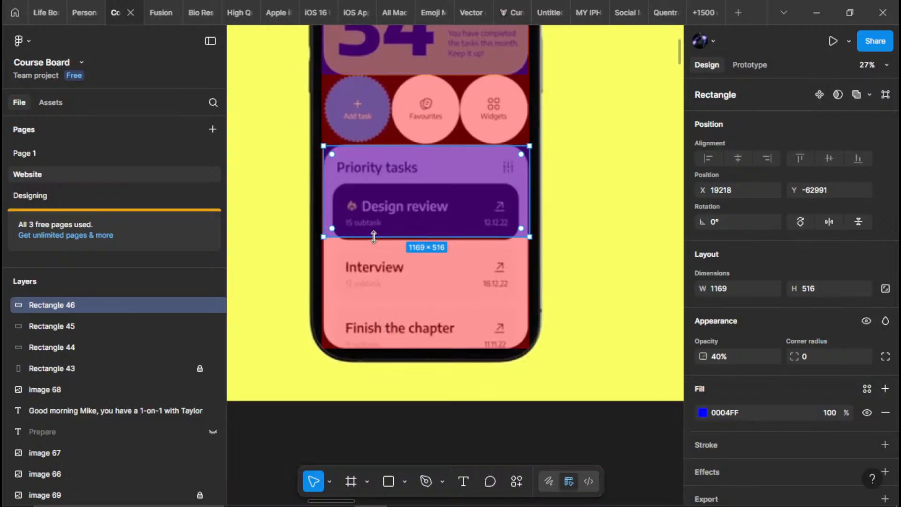
{"action": "left_click_drag", "start_coordinate": [374, 236], "coordinate": [378, 346]}
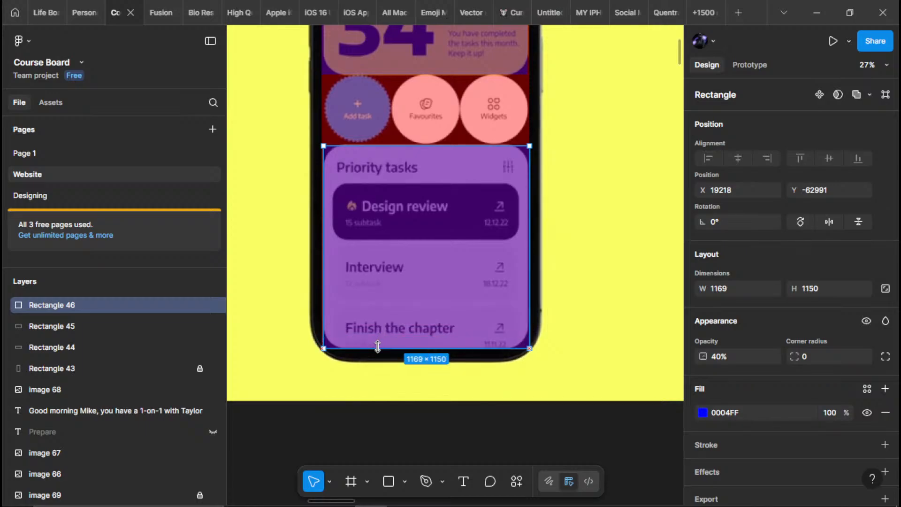
{"action": "scroll", "coordinate": [377, 347], "scroll_direction": "up", "scroll_amount": 6}
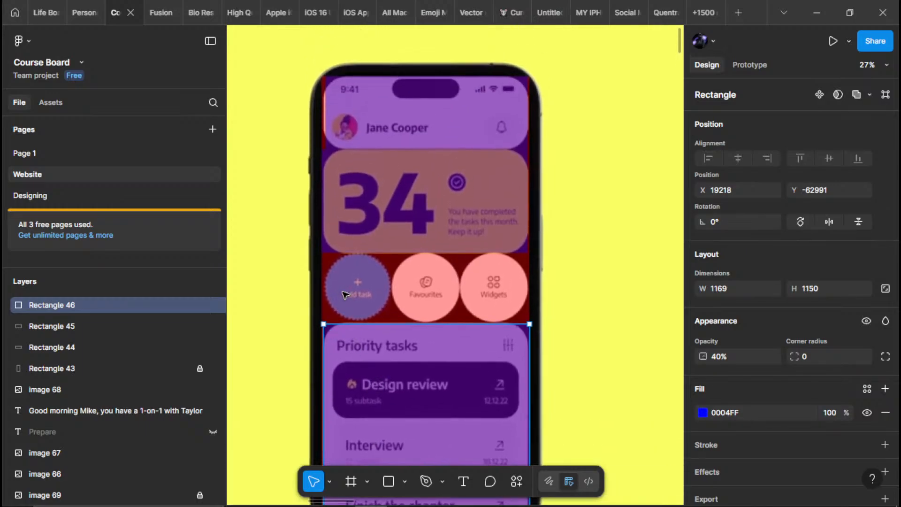
{"action": "key", "text": "r"}
{"action": "left_click", "coordinate": [348, 287]}
{"action": "scroll", "coordinate": [350, 287], "scroll_direction": "up", "scroll_amount": 3}
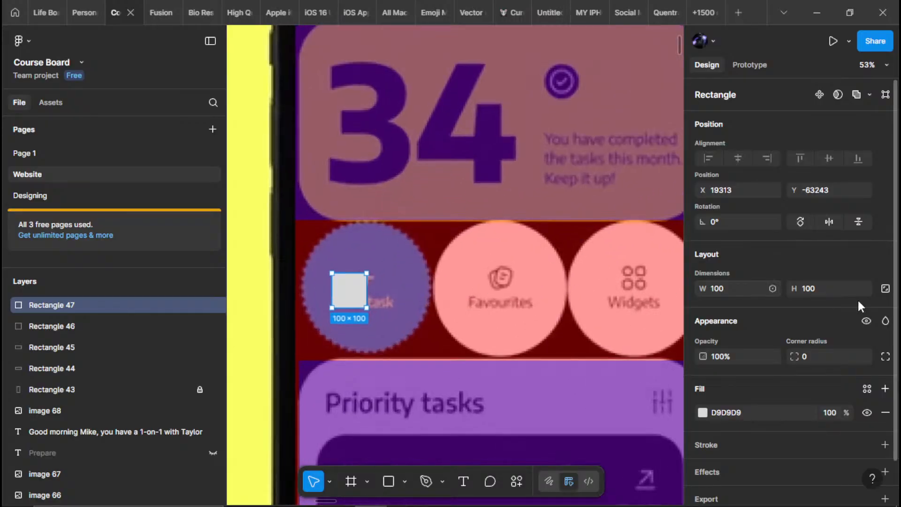
{"action": "key", "text": "Delete"}
Add an ellipse with locked proportions, size it 500 × 500 and place it over the Add task circle
{"action": "key", "text": "o"}
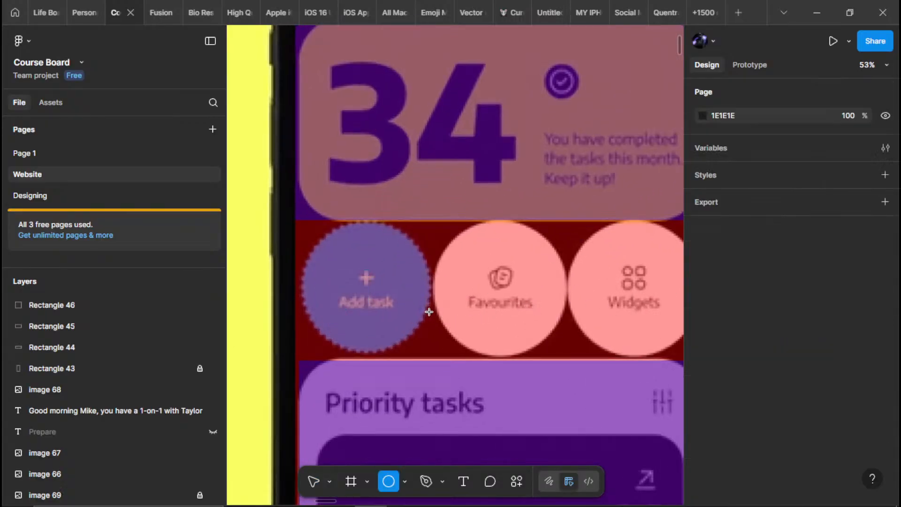
{"action": "left_click", "coordinate": [413, 295]}
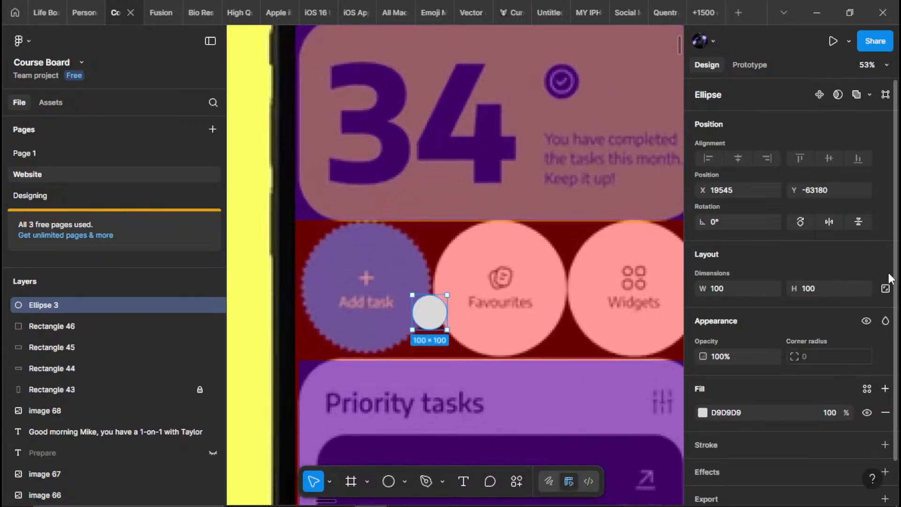
{"action": "left_click", "coordinate": [721, 295]}
{"action": "type", "text": "50"}
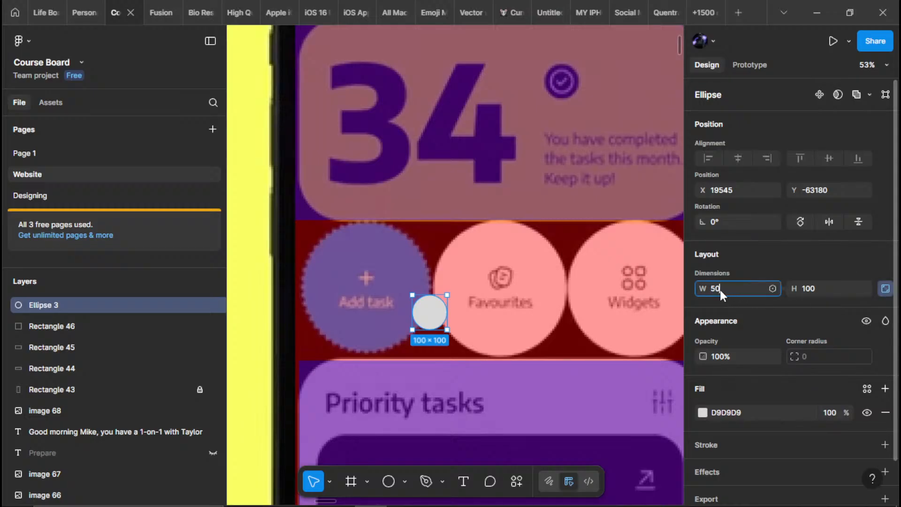
{"action": "type", "text": "0"}
{"action": "key", "text": "Return"}
{"action": "left_click_drag", "start_coordinate": [518, 382], "coordinate": [388, 301]}
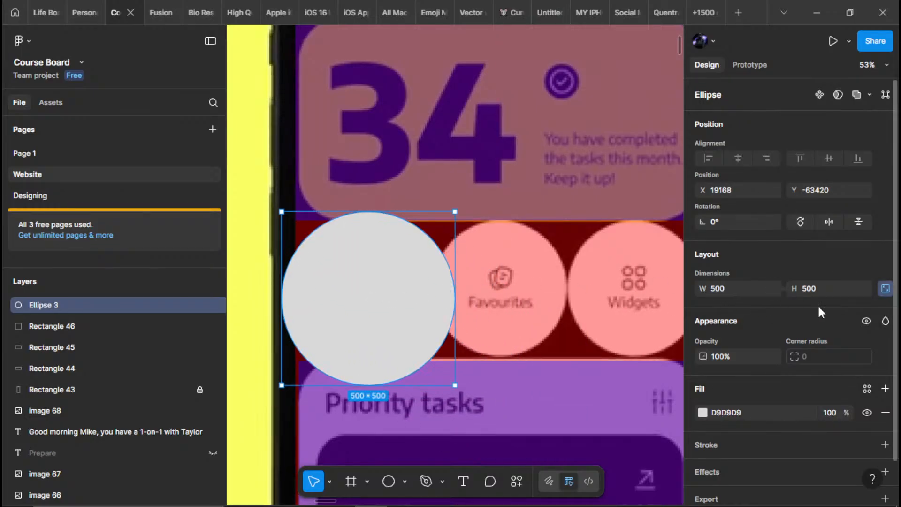
Resize the ellipse to 400 × 400, move it onto the Favourites circle and set its opacity to 40%
{"action": "left_click", "coordinate": [728, 286]}
{"action": "type", "text": "400"}
{"action": "key", "text": "Return"}
{"action": "left_click_drag", "start_coordinate": [328, 276], "coordinate": [515, 288]}
{"action": "key", "text": "4"}
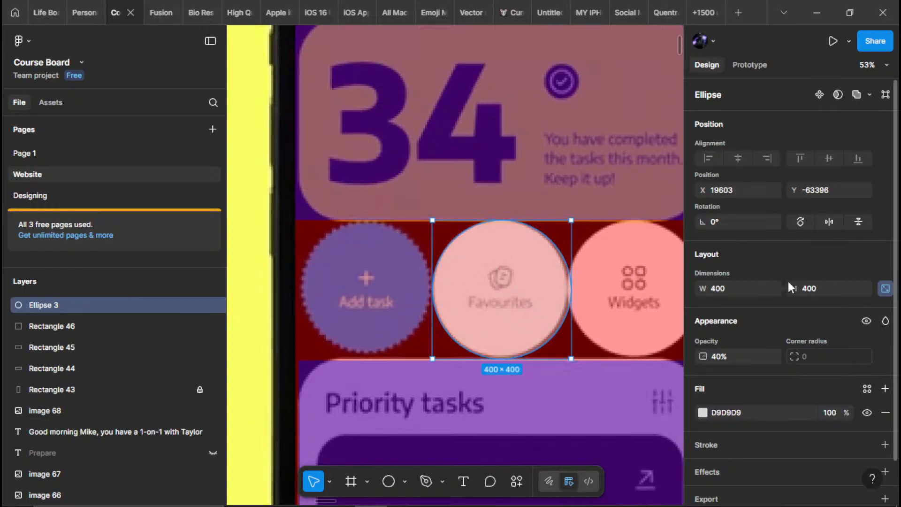
Shrink the ellipse to about 391 × 391 so its bottom and top edges fit the Favourites circle
{"action": "key", "text": "shift+2"}
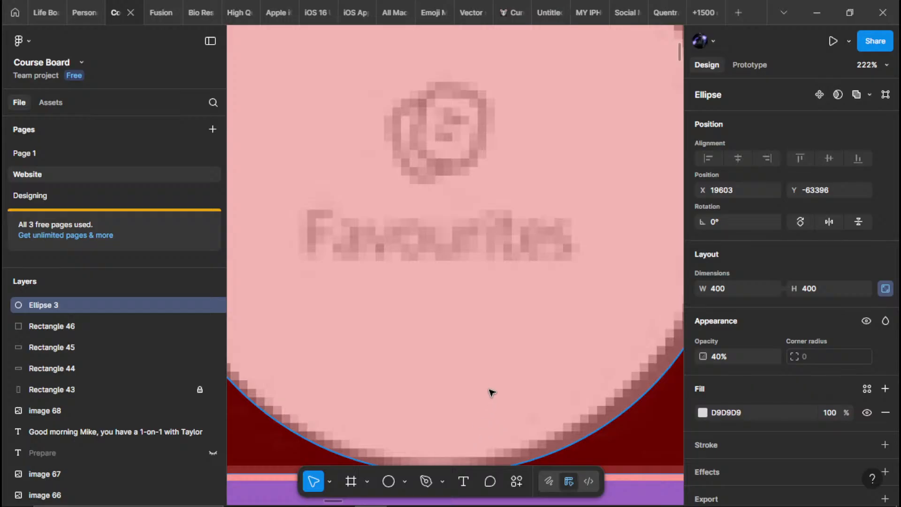
{"action": "scroll", "coordinate": [491, 392], "scroll_direction": "down", "scroll_amount": 2}
{"action": "left_click", "coordinate": [432, 431]}
{"action": "left_click", "coordinate": [437, 420]}
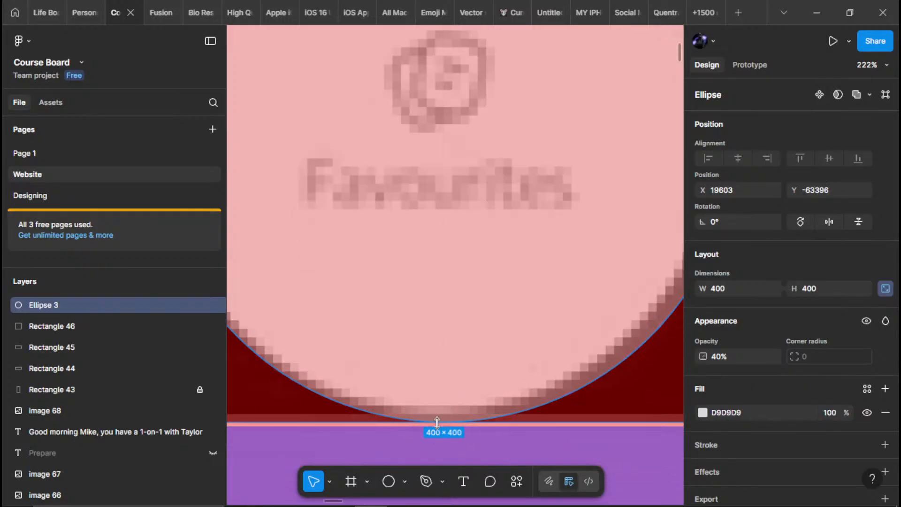
{"action": "mouse_move", "coordinate": [437, 421]}
{"action": "left_mouse_down"}
{"action": "mouse_move", "coordinate": [441, 399]}
{"action": "mouse_move", "coordinate": [445, 414]}
{"action": "left_mouse_up"}
{"action": "scroll", "coordinate": [453, 377], "scroll_direction": "down", "scroll_amount": 5}
{"action": "left_click_drag", "start_coordinate": [462, 259], "coordinate": [465, 326]}
{"action": "scroll", "coordinate": [440, 219], "scroll_direction": "up", "scroll_amount": 2}
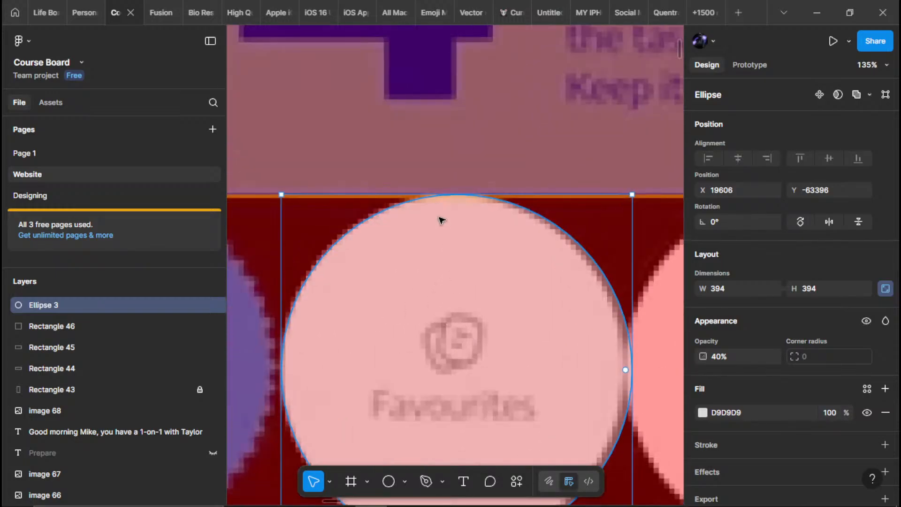
{"action": "scroll", "coordinate": [441, 220], "scroll_direction": "up", "scroll_amount": 5}
{"action": "left_click_drag", "start_coordinate": [477, 231], "coordinate": [477, 239]}
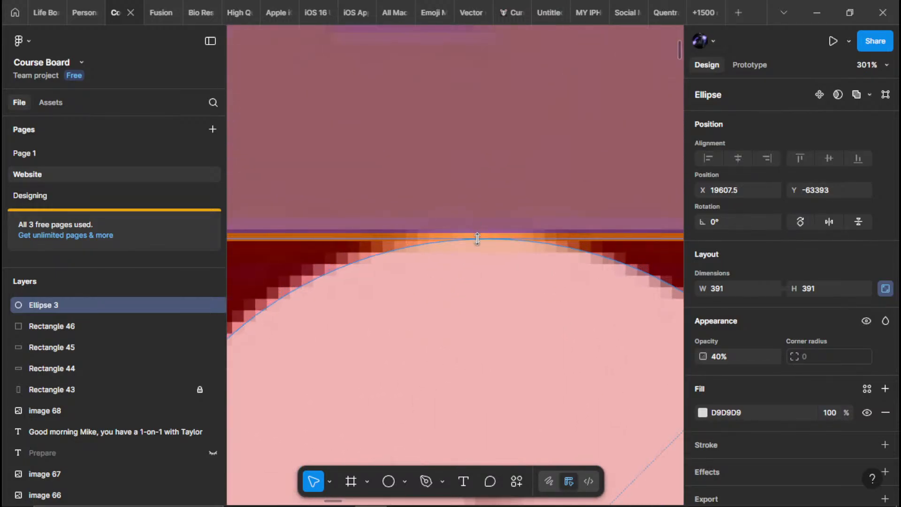
{"action": "scroll", "coordinate": [476, 237], "scroll_direction": "down", "scroll_amount": 5}
{"action": "scroll", "coordinate": [474, 277], "scroll_direction": "up", "scroll_amount": 2}
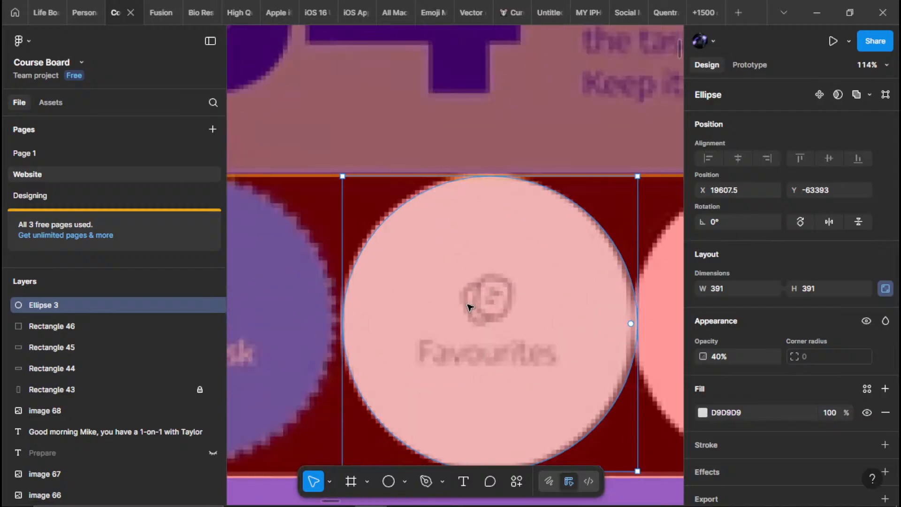
Change the Favourites ellipse's fill to the saturated blue 2717FF
{"action": "scroll", "coordinate": [473, 302], "scroll_direction": "down", "scroll_amount": 2}
{"action": "left_click", "coordinate": [702, 412]}
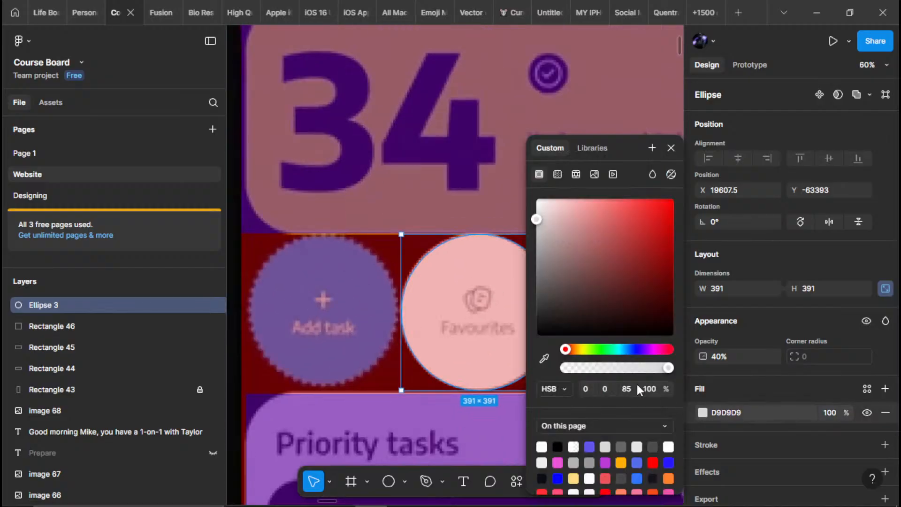
{"action": "left_click", "coordinate": [636, 349]}
{"action": "left_click_drag", "start_coordinate": [626, 294], "coordinate": [661, 213]}
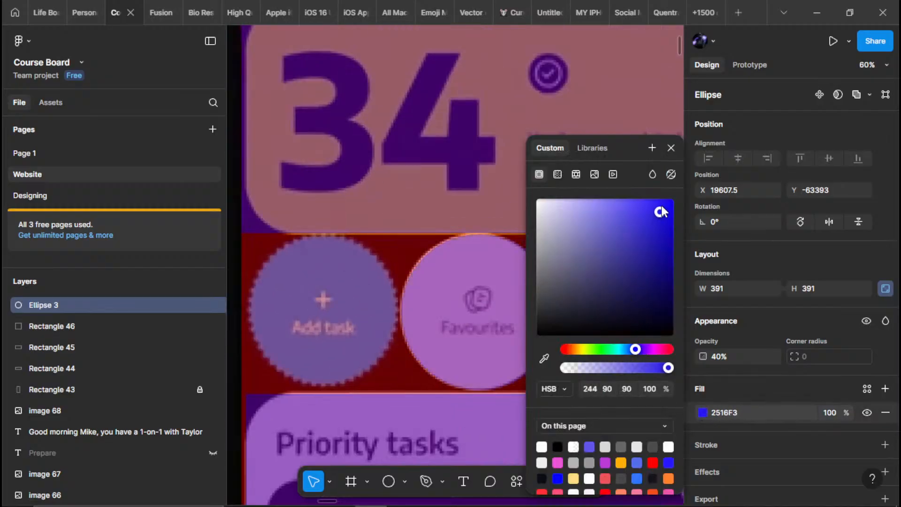
{"action": "left_click_drag", "start_coordinate": [662, 180], "coordinate": [661, 177]}
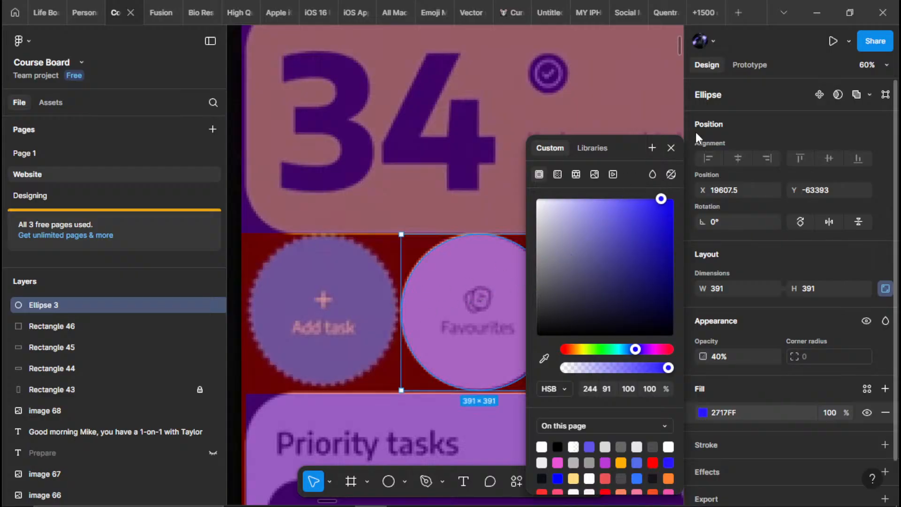
{"action": "left_click", "coordinate": [670, 147]}
Duplicate the blue ellipse so that the Add task, Favourites and Widgets circles are each covered by one
{"action": "left_click_drag", "start_coordinate": [528, 274], "coordinate": [365, 282]}
{"action": "scroll", "coordinate": [396, 253], "scroll_direction": "down", "scroll_amount": 2}
{"action": "left_click", "coordinate": [510, 268]}
{"action": "scroll", "coordinate": [511, 268], "scroll_direction": "right", "scroll_amount": 5}
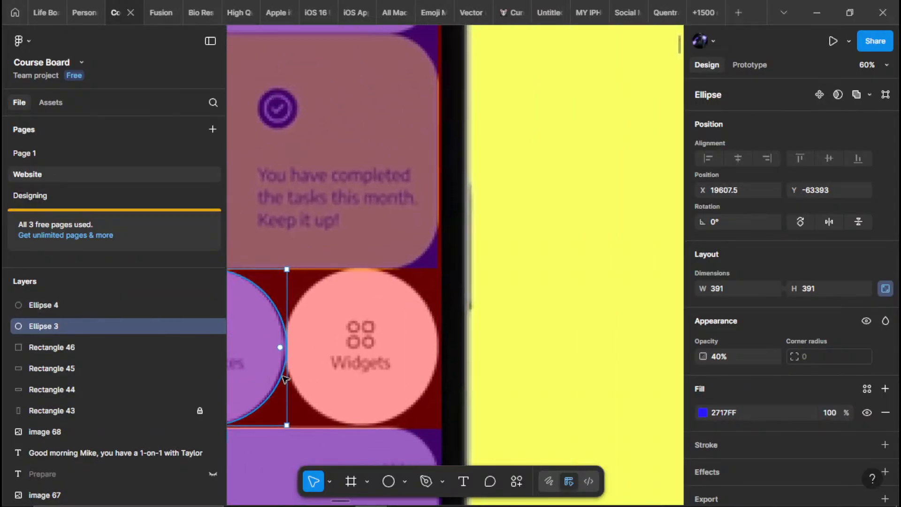
{"action": "scroll", "coordinate": [284, 378], "scroll_direction": "left", "scroll_amount": 4}
{"action": "left_click_drag", "start_coordinate": [423, 332], "coordinate": [393, 328]}
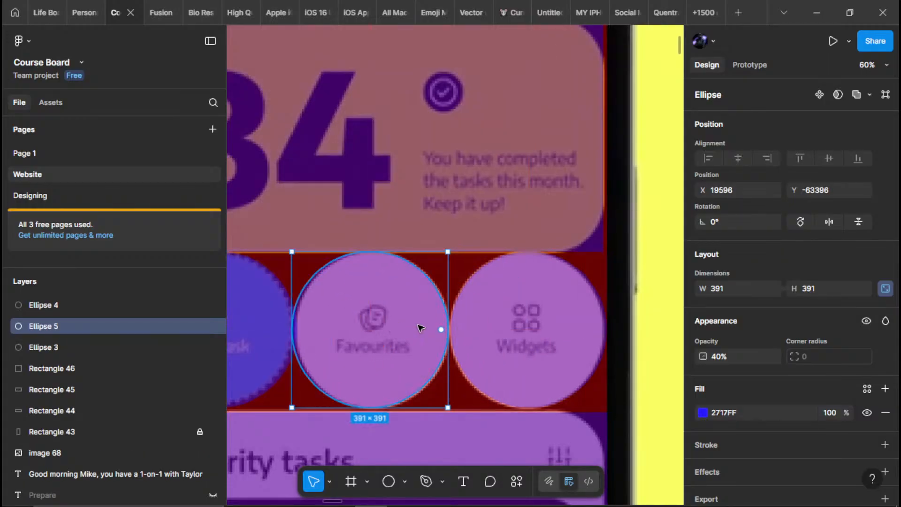
{"action": "left_click", "coordinate": [565, 348]}
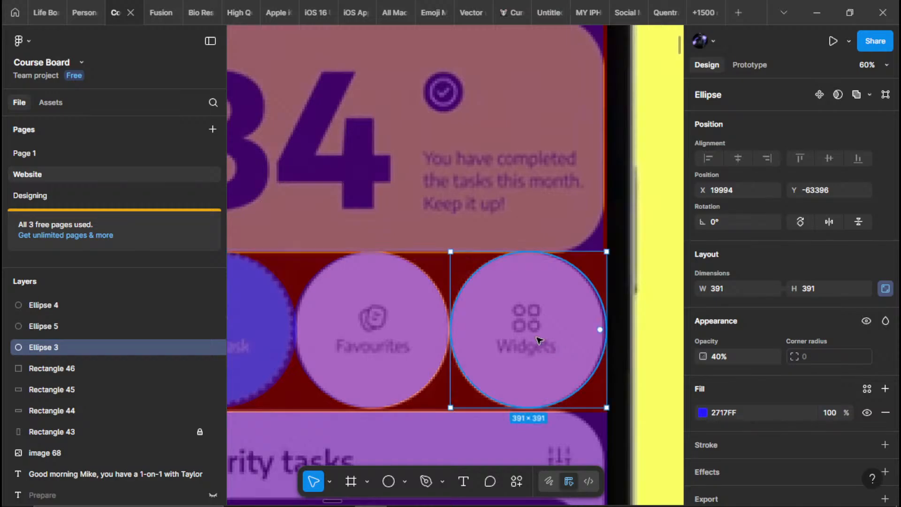
{"action": "scroll", "coordinate": [537, 369], "scroll_direction": "down", "scroll_amount": 3}
{"action": "left_click", "coordinate": [633, 345]}
Extend the header card rectangle's left edge to the card's side, making it about 1163 wide
{"action": "scroll", "coordinate": [467, 202], "scroll_direction": "down", "scroll_amount": 4}
{"action": "scroll", "coordinate": [472, 244], "scroll_direction": "down", "scroll_amount": 3}
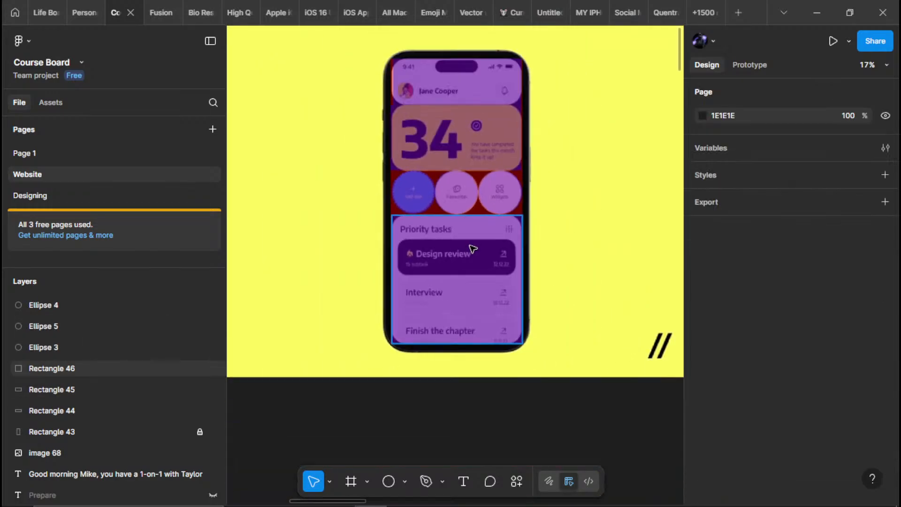
{"action": "scroll", "coordinate": [424, 222], "scroll_direction": "up", "scroll_amount": 4}
{"action": "scroll", "coordinate": [416, 203], "scroll_direction": "up", "scroll_amount": 10}
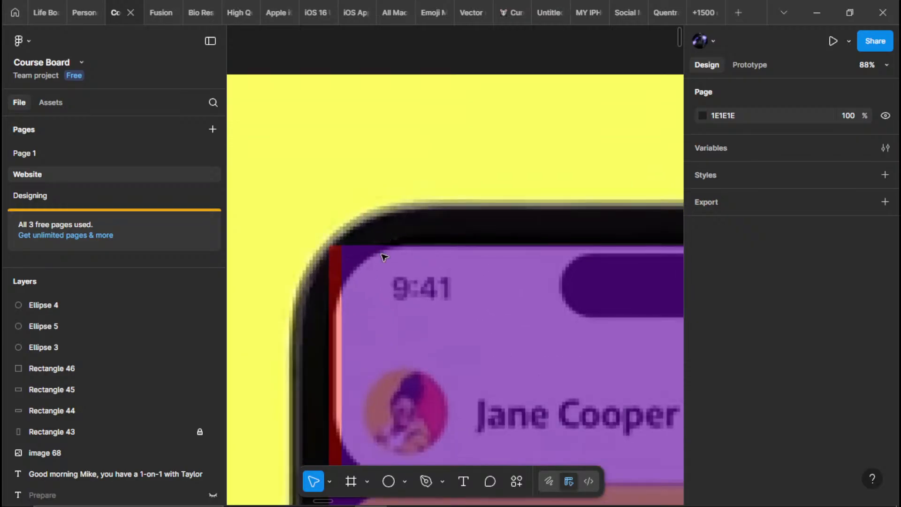
{"action": "left_click", "coordinate": [361, 300]}
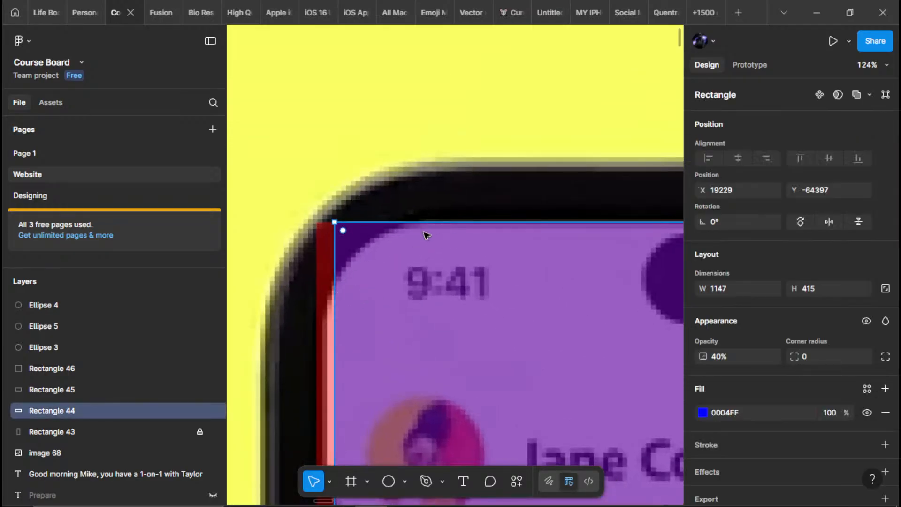
{"action": "scroll", "coordinate": [306, 285], "scroll_direction": "down", "scroll_amount": 5}
{"action": "scroll", "coordinate": [349, 257], "scroll_direction": "up", "scroll_amount": 3}
{"action": "scroll", "coordinate": [382, 275], "scroll_direction": "up", "scroll_amount": 3}
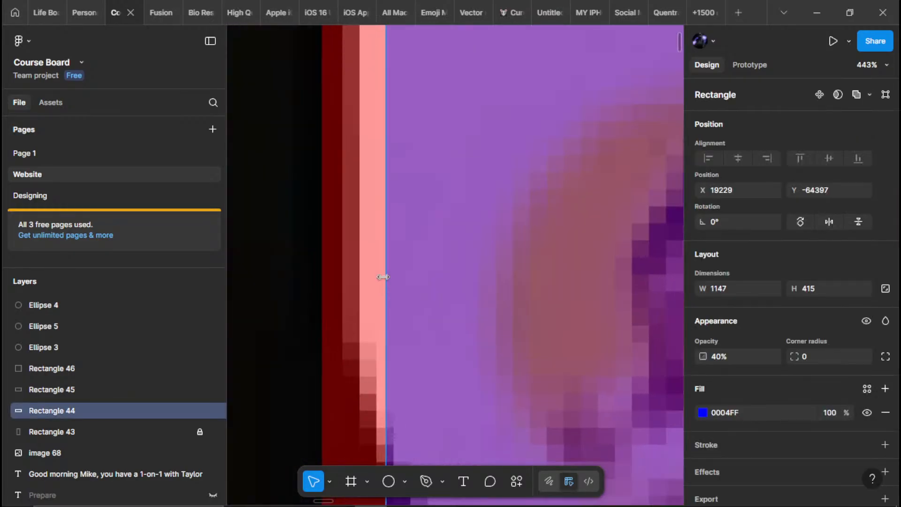
{"action": "left_click_drag", "start_coordinate": [382, 276], "coordinate": [339, 288]}
{"action": "scroll", "coordinate": [378, 221], "scroll_direction": "down", "scroll_amount": 5}
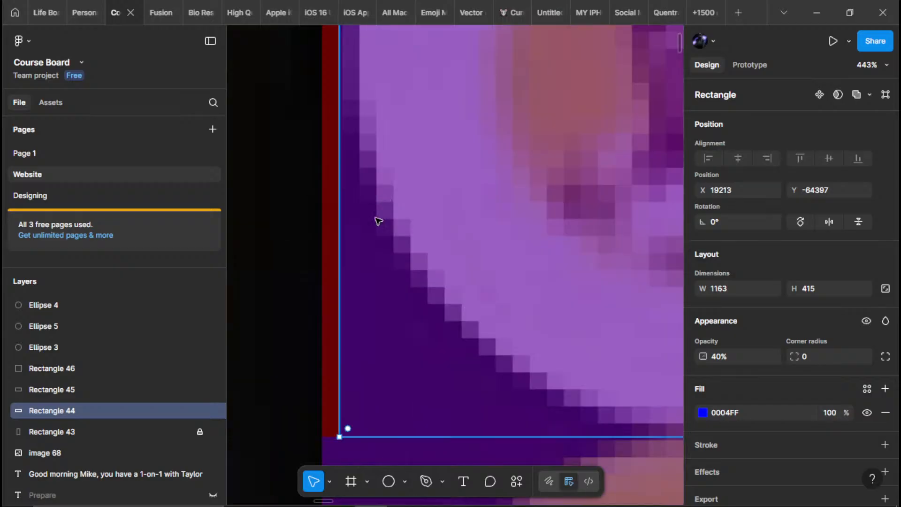
{"action": "scroll", "coordinate": [378, 221], "scroll_direction": "down", "scroll_amount": 2}
{"action": "left_click_drag", "start_coordinate": [403, 174], "coordinate": [344, 413]}
{"action": "left_click_drag", "start_coordinate": [372, 166], "coordinate": [414, 456]}
Trim the header rectangle's top and left edges to the card, for a size of about 1162 × 412
{"action": "scroll", "coordinate": [420, 198], "scroll_direction": "up", "scroll_amount": 3}
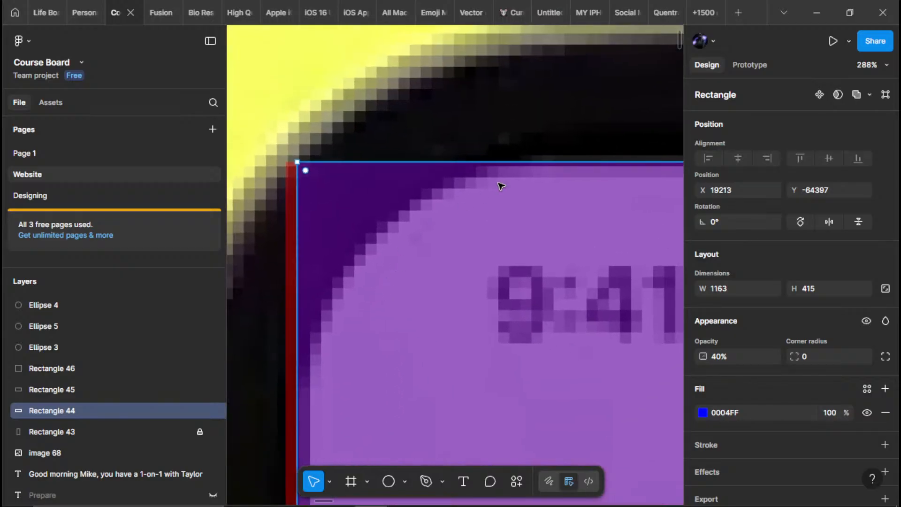
{"action": "left_click_drag", "start_coordinate": [499, 164], "coordinate": [498, 167]}
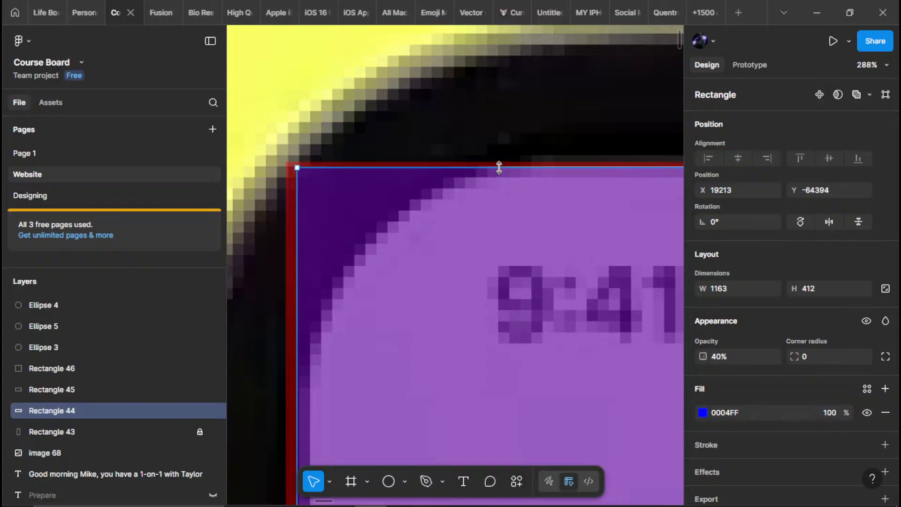
{"action": "scroll", "coordinate": [499, 167], "scroll_direction": "down", "scroll_amount": 5}
{"action": "scroll", "coordinate": [404, 317], "scroll_direction": "up", "scroll_amount": 5}
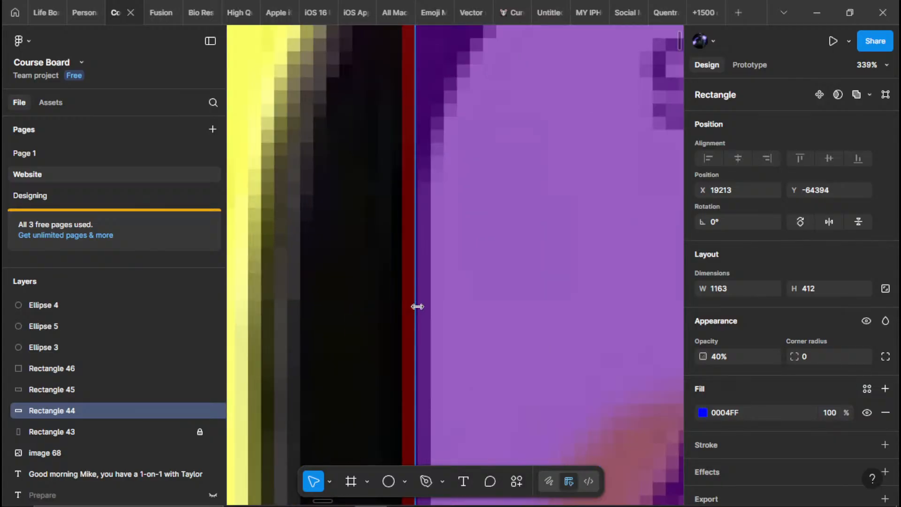
{"action": "left_click_drag", "start_coordinate": [440, 304], "coordinate": [417, 308]}
Stretch the header rectangle's right edge to the card's side, making it about 1166 wide
{"action": "scroll", "coordinate": [417, 309], "scroll_direction": "down", "scroll_amount": 6}
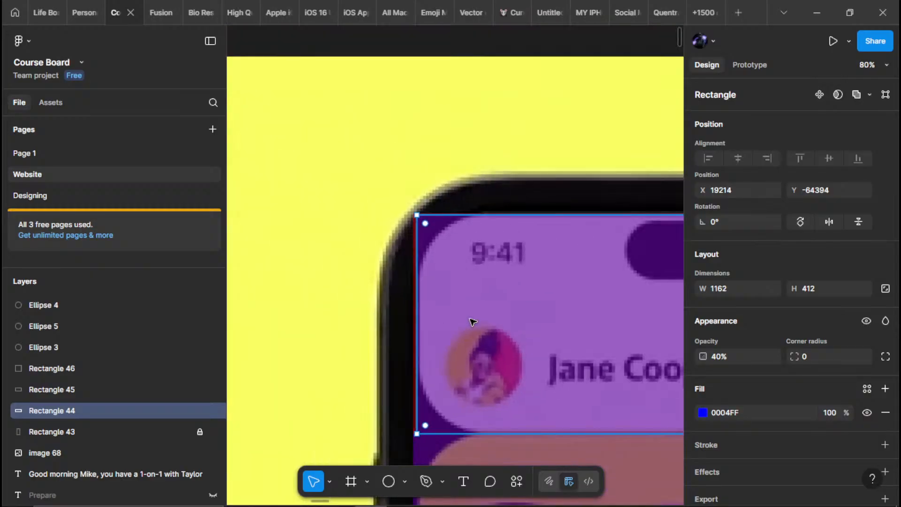
{"action": "left_click_drag", "start_coordinate": [647, 375], "coordinate": [356, 245]}
{"action": "left_click_drag", "start_coordinate": [545, 242], "coordinate": [388, 299]}
{"action": "scroll", "coordinate": [395, 303], "scroll_direction": "up", "scroll_amount": 5}
{"action": "scroll", "coordinate": [502, 271], "scroll_direction": "up", "scroll_amount": 2}
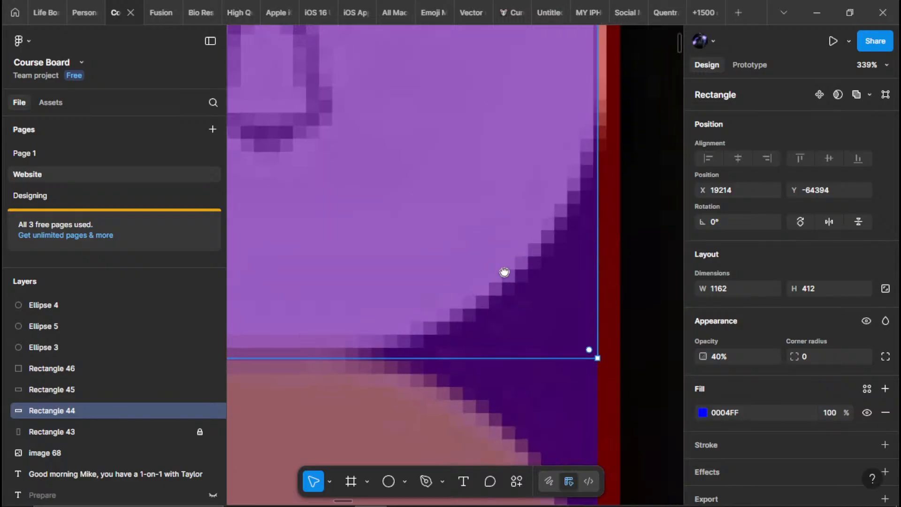
{"action": "left_click_drag", "start_coordinate": [552, 240], "coordinate": [565, 245]}
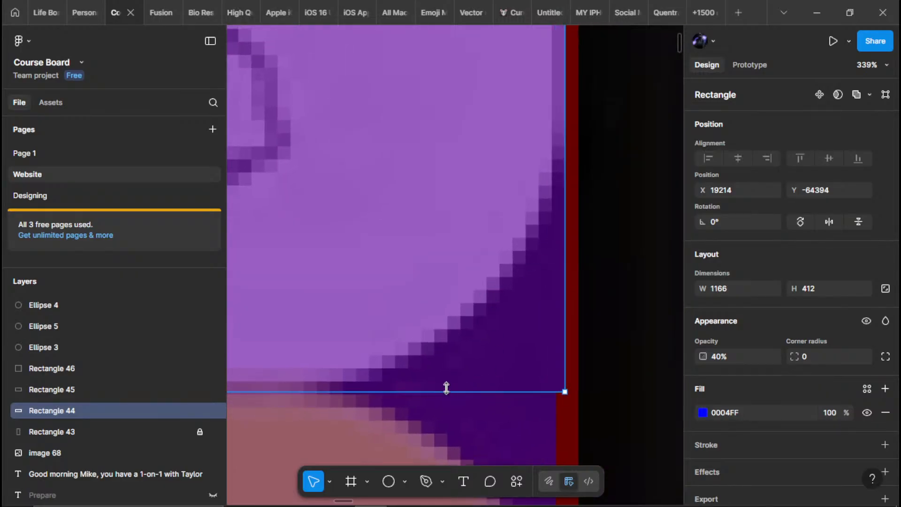
{"action": "mouse_move", "coordinate": [447, 388]}
{"action": "left_mouse_down"}
{"action": "mouse_move", "coordinate": [447, 378]}
{"action": "mouse_move", "coordinate": [448, 389]}
{"action": "left_mouse_up"}
Round the header rectangle's corners to a radius of 130 to match the card
{"action": "scroll", "coordinate": [448, 390], "scroll_direction": "down", "scroll_amount": 5}
{"action": "left_click_drag", "start_coordinate": [543, 376], "coordinate": [395, 234]}
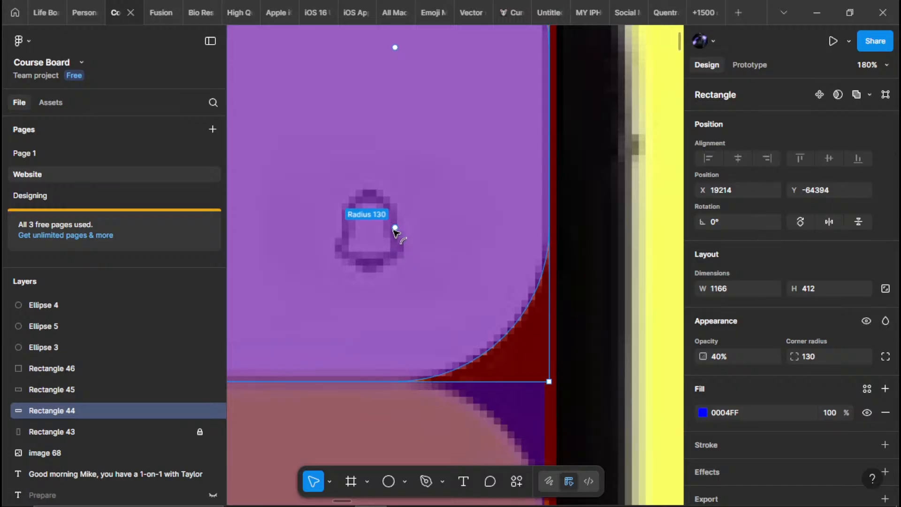
{"action": "scroll", "coordinate": [473, 294], "scroll_direction": "down", "scroll_amount": 12}
{"action": "left_click", "coordinate": [508, 282]}
Pull in the left edge of the orange 34 card's rectangle to the card's side, making it about 1162 wide
{"action": "scroll", "coordinate": [473, 290], "scroll_direction": "up", "scroll_amount": 4}
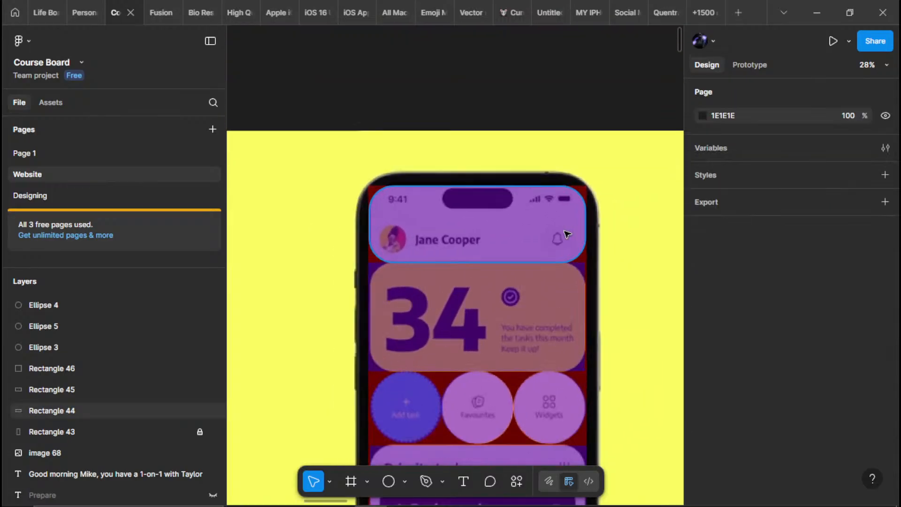
{"action": "scroll", "coordinate": [404, 241], "scroll_direction": "up", "scroll_amount": 4}
{"action": "scroll", "coordinate": [354, 241], "scroll_direction": "up", "scroll_amount": 5}
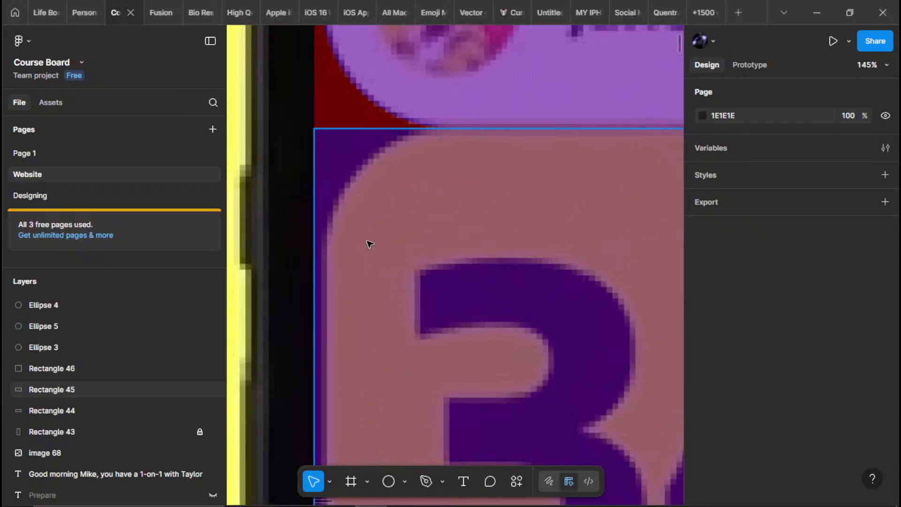
{"action": "scroll", "coordinate": [370, 244], "scroll_direction": "up", "scroll_amount": 4}
{"action": "left_click", "coordinate": [358, 314]}
{"action": "left_click_drag", "start_coordinate": [329, 299], "coordinate": [337, 301]}
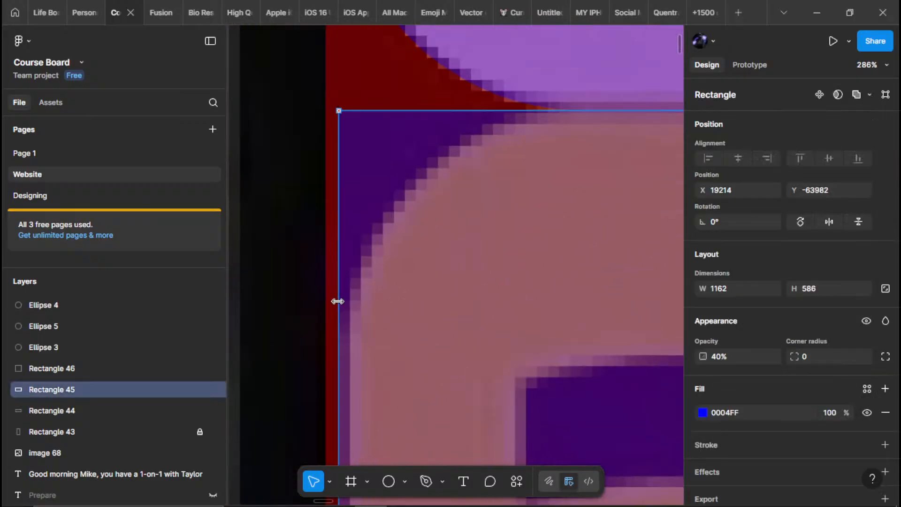
{"action": "scroll", "coordinate": [452, 265], "scroll_direction": "up", "scroll_amount": 3}
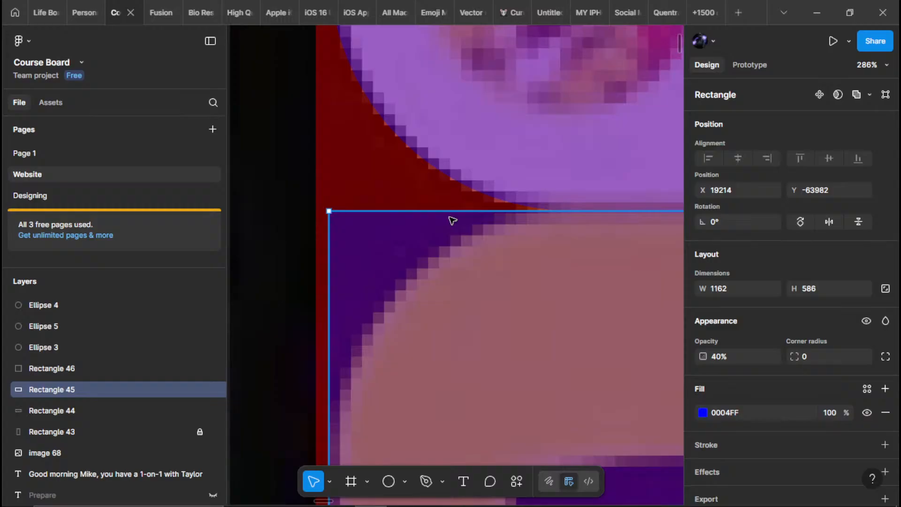
{"action": "mouse_move", "coordinate": [451, 220]}
{"action": "left_mouse_down"}
{"action": "mouse_move", "coordinate": [451, 249]}
{"action": "mouse_move", "coordinate": [450, 222]}
{"action": "left_mouse_up"}
{"action": "scroll", "coordinate": [451, 223], "scroll_direction": "down", "scroll_amount": 10}
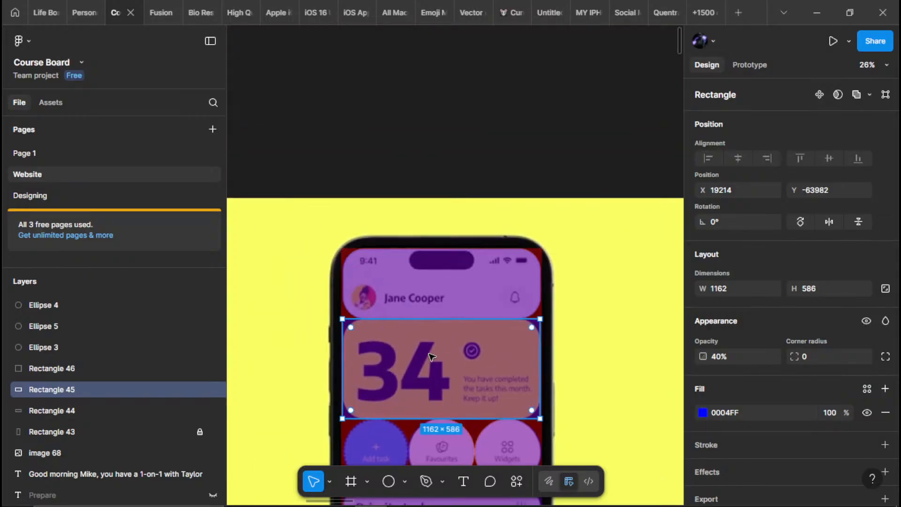
Raise the header rectangle's bottom edge to the card's edge, making it about 406 tall
{"action": "left_click", "coordinate": [441, 319]}
{"action": "scroll", "coordinate": [441, 324], "scroll_direction": "up", "scroll_amount": 5}
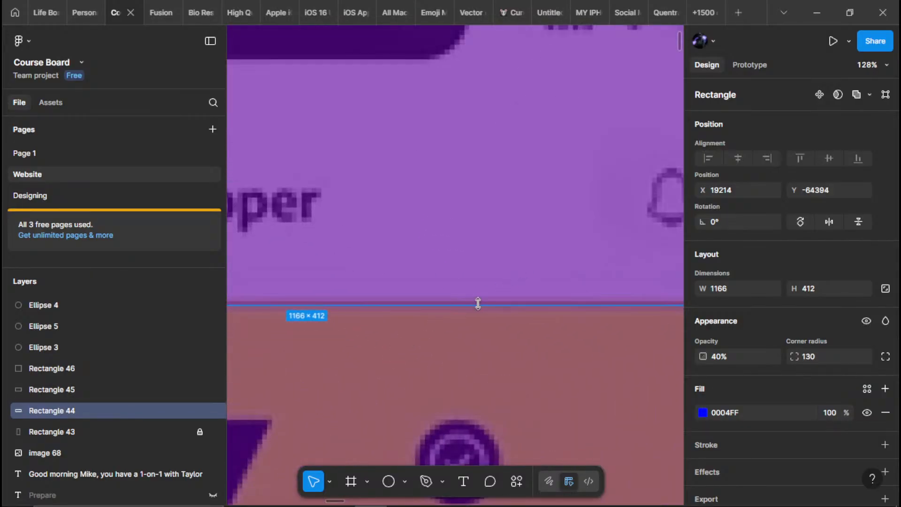
{"action": "mouse_move", "coordinate": [477, 304]}
{"action": "left_mouse_down"}
{"action": "mouse_move", "coordinate": [474, 267]}
{"action": "mouse_move", "coordinate": [471, 300]}
{"action": "left_mouse_up"}
{"action": "scroll", "coordinate": [469, 299], "scroll_direction": "down", "scroll_amount": 5}
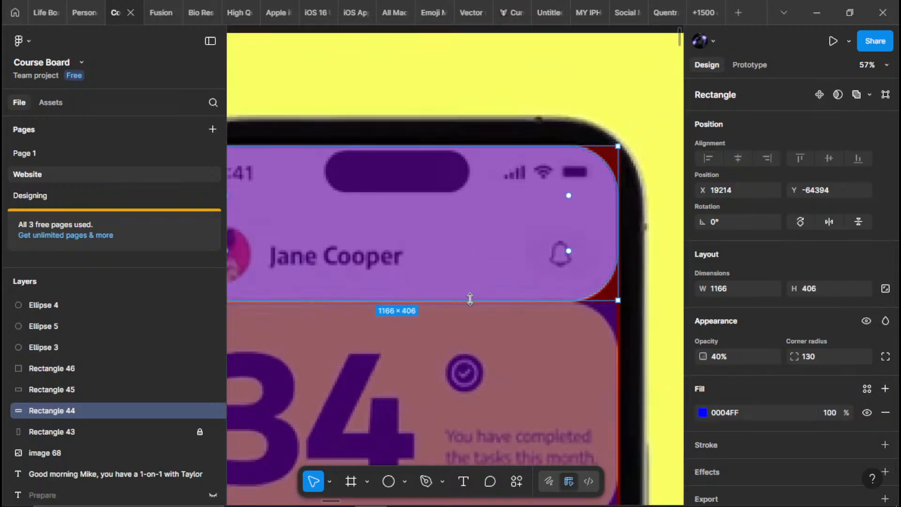
{"action": "scroll", "coordinate": [527, 316], "scroll_direction": "up", "scroll_amount": 5}
Stretch the right and bottom edges of the 34 card's rectangle to the card, for a size of about 1166 × 590
{"action": "left_click", "coordinate": [514, 277]}
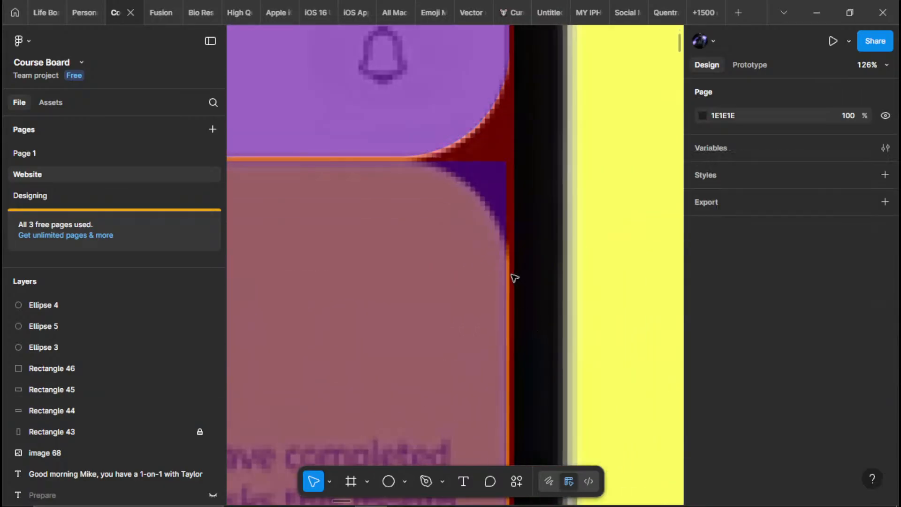
{"action": "scroll", "coordinate": [511, 276], "scroll_direction": "up", "scroll_amount": 2}
{"action": "double_click", "coordinate": [510, 276]}
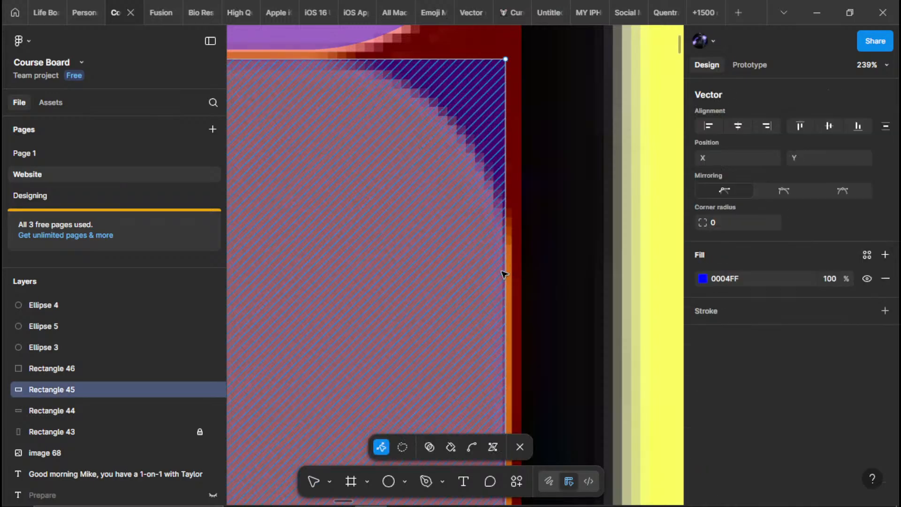
{"action": "left_click", "coordinate": [520, 449]}
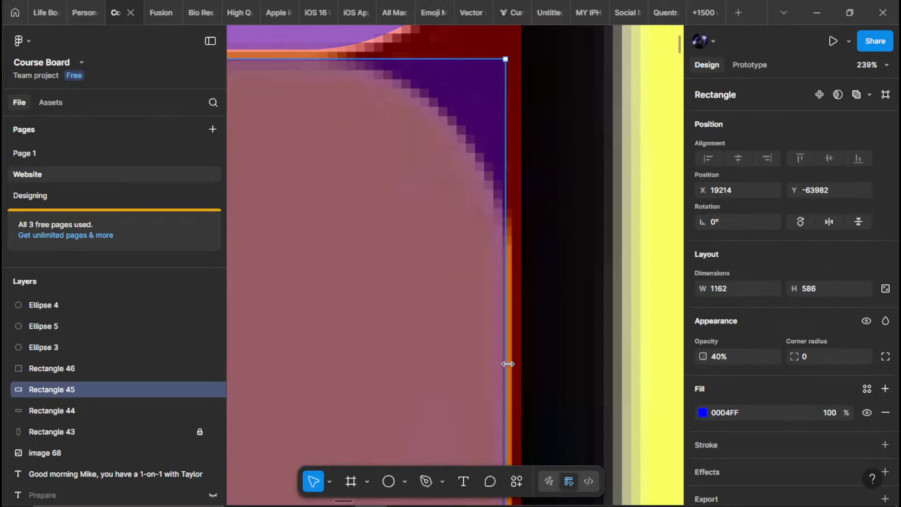
{"action": "left_click_drag", "start_coordinate": [508, 364], "coordinate": [510, 368]}
{"action": "scroll", "coordinate": [511, 364], "scroll_direction": "down", "scroll_amount": 5}
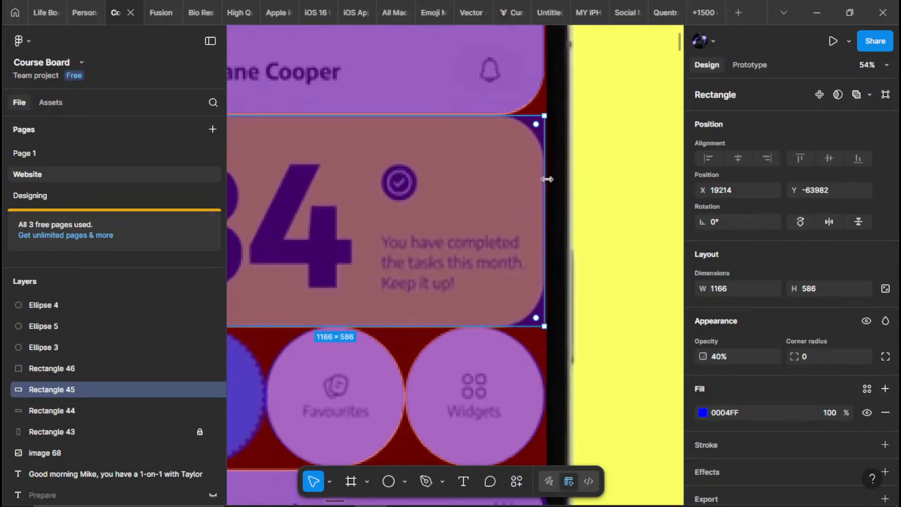
{"action": "scroll", "coordinate": [520, 329], "scroll_direction": "up", "scroll_amount": 5}
{"action": "scroll", "coordinate": [520, 328], "scroll_direction": "left", "scroll_amount": 3}
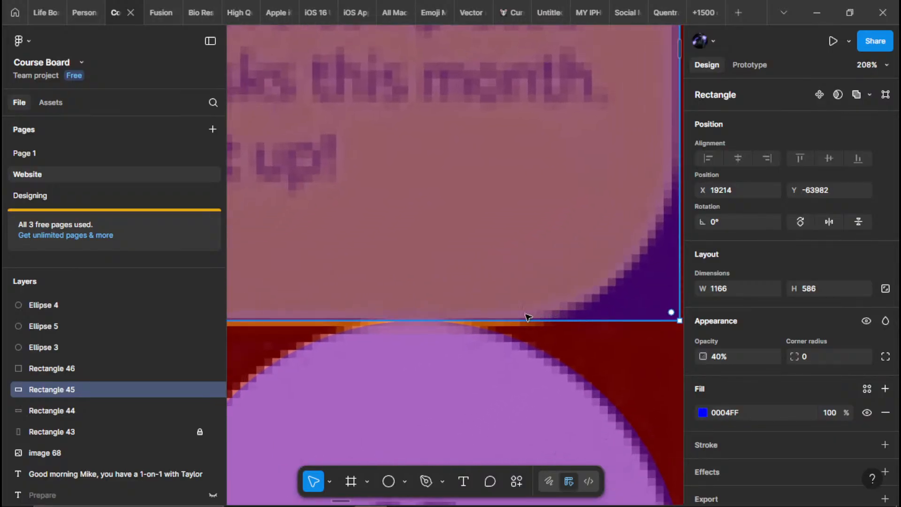
{"action": "mouse_move", "coordinate": [515, 318]}
{"action": "left_mouse_down"}
{"action": "mouse_move", "coordinate": [516, 302]}
{"action": "mouse_move", "coordinate": [516, 325]}
{"action": "left_mouse_up"}
Round the corners of the 34 card's rectangle to a radius of 140 to match the card
{"action": "left_click_drag", "start_coordinate": [671, 320], "coordinate": [476, 154]}
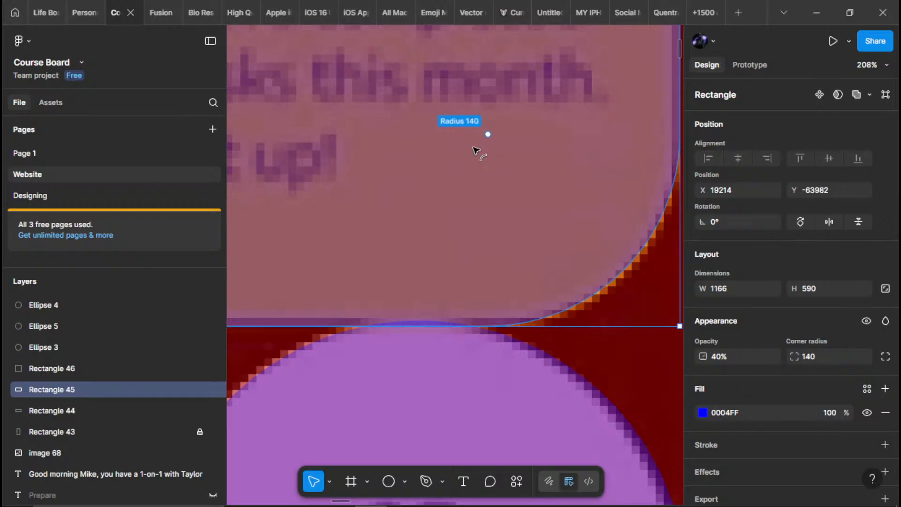
{"action": "left_click_drag", "start_coordinate": [476, 150], "coordinate": [476, 150]}
{"action": "scroll", "coordinate": [476, 150], "scroll_direction": "down", "scroll_amount": 10}
{"action": "scroll", "coordinate": [345, 156], "scroll_direction": "up", "scroll_amount": 4}
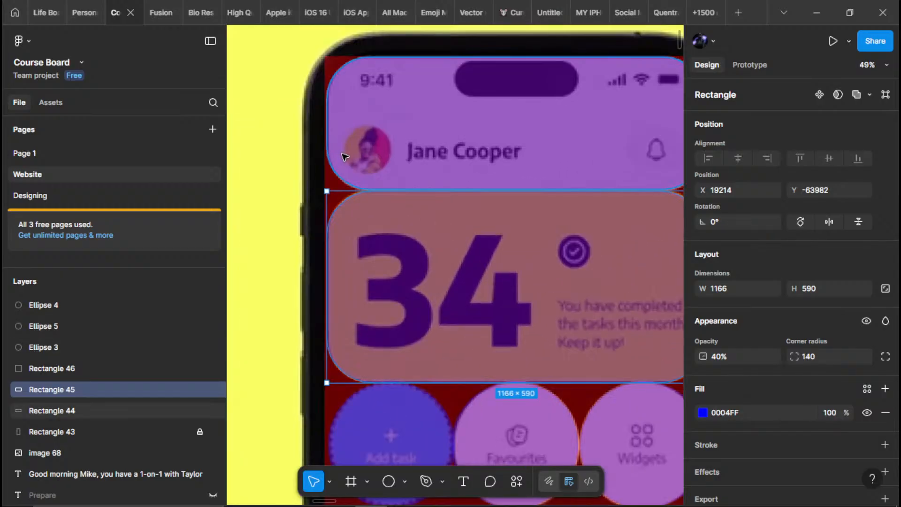
{"action": "scroll", "coordinate": [345, 157], "scroll_direction": "up", "scroll_amount": 4}
{"action": "scroll", "coordinate": [352, 279], "scroll_direction": "down", "scroll_amount": 5}
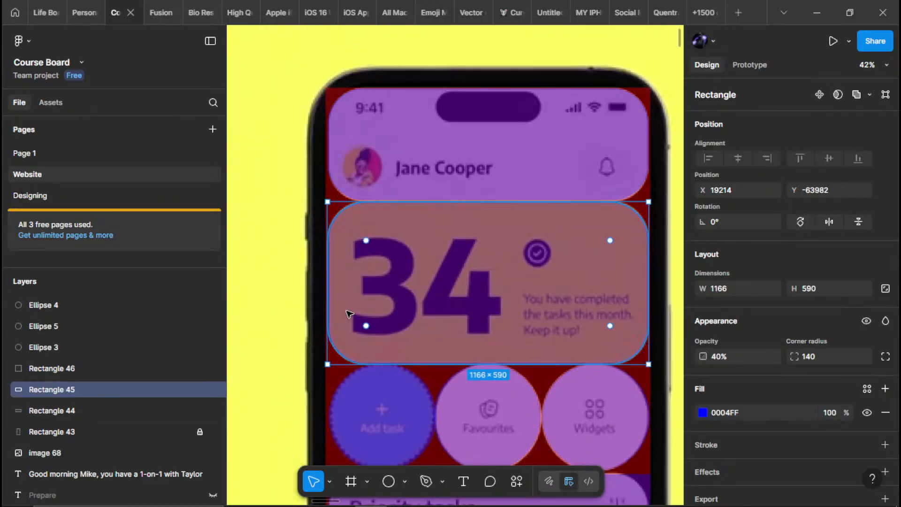
{"action": "scroll", "coordinate": [348, 314], "scroll_direction": "down", "scroll_amount": 5}
Extend the top and left edges of the Priority tasks card's rectangle, for a size of about 1172 × 1157
{"action": "left_click", "coordinate": [529, 287]}
{"action": "scroll", "coordinate": [413, 261], "scroll_direction": "down", "scroll_amount": 3}
{"action": "scroll", "coordinate": [382, 240], "scroll_direction": "up", "scroll_amount": 4}
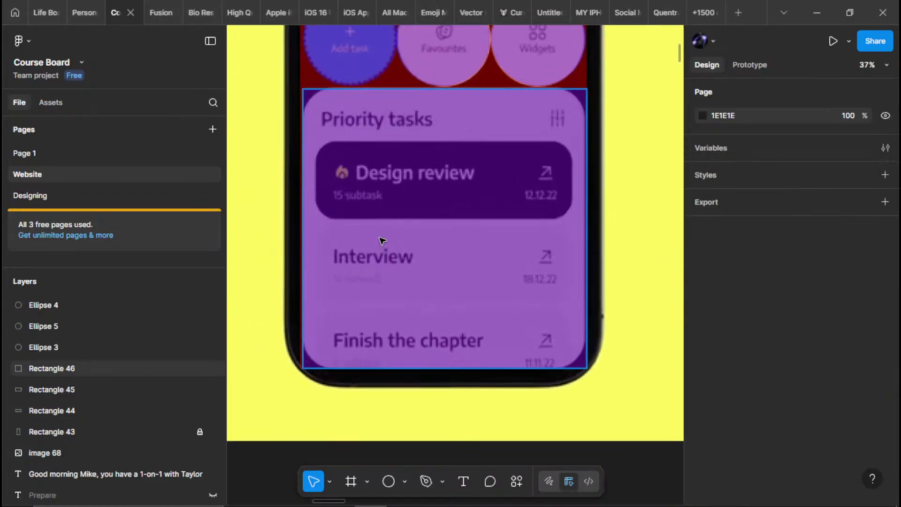
{"action": "left_click", "coordinate": [383, 240]}
{"action": "scroll", "coordinate": [382, 241], "scroll_direction": "up", "scroll_amount": 3}
{"action": "scroll", "coordinate": [363, 216], "scroll_direction": "up", "scroll_amount": 10}
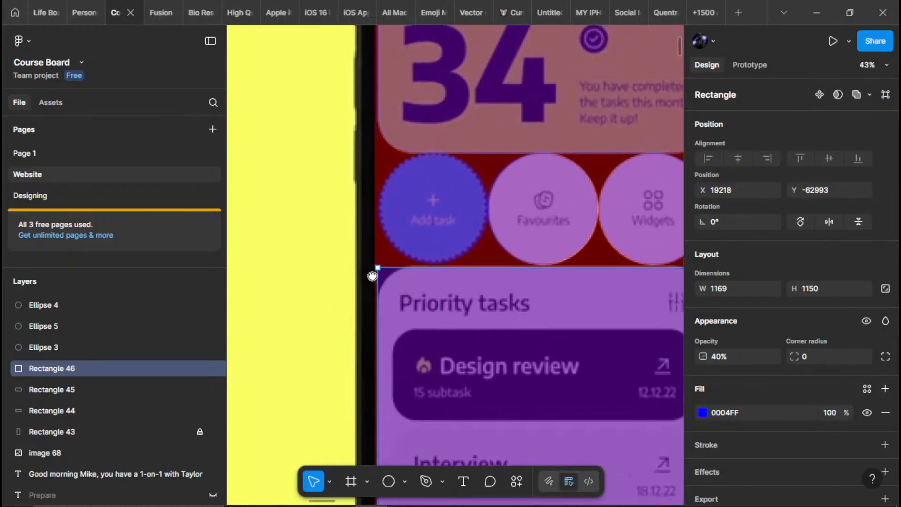
{"action": "left_click_drag", "start_coordinate": [500, 252], "coordinate": [496, 241]}
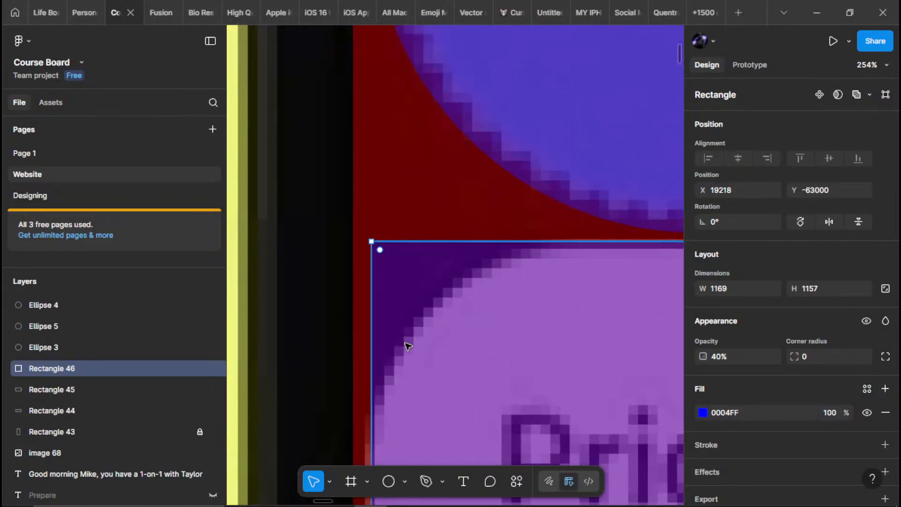
{"action": "scroll", "coordinate": [406, 344], "scroll_direction": "down", "scroll_amount": 6}
{"action": "left_click_drag", "start_coordinate": [370, 320], "coordinate": [366, 323]}
{"action": "scroll", "coordinate": [366, 318], "scroll_direction": "down", "scroll_amount": 10}
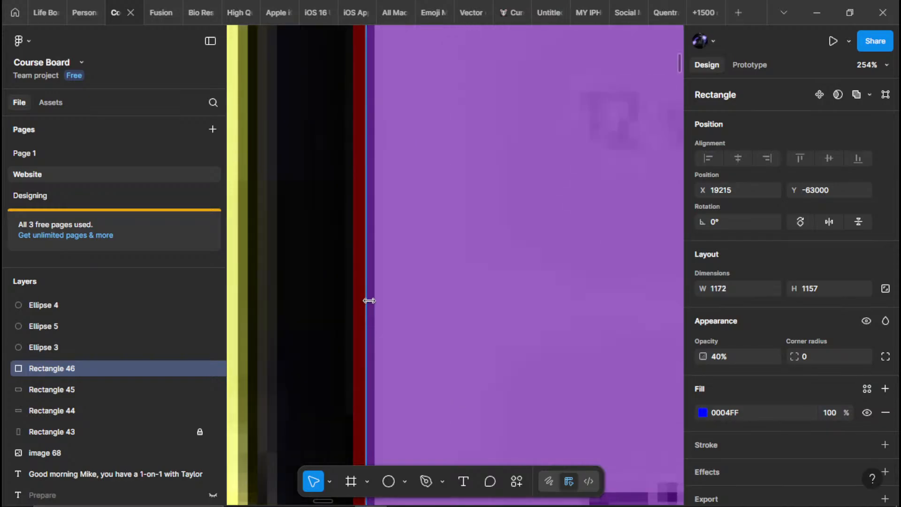
{"action": "scroll", "coordinate": [397, 269], "scroll_direction": "down", "scroll_amount": 10}
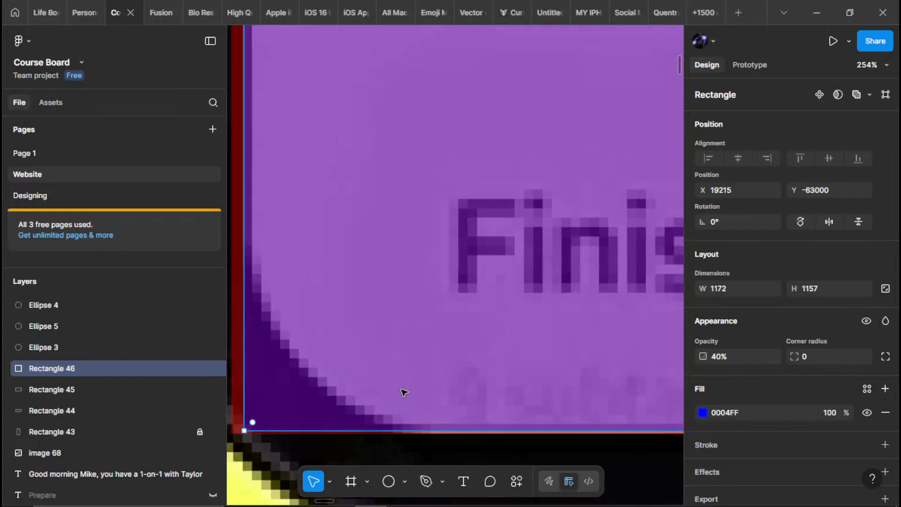
Fit the right and bottom edges of the Priority tasks rectangle to the card, for a size of about 1166 × 1158
{"action": "scroll", "coordinate": [403, 305], "scroll_direction": "up", "scroll_amount": 10}
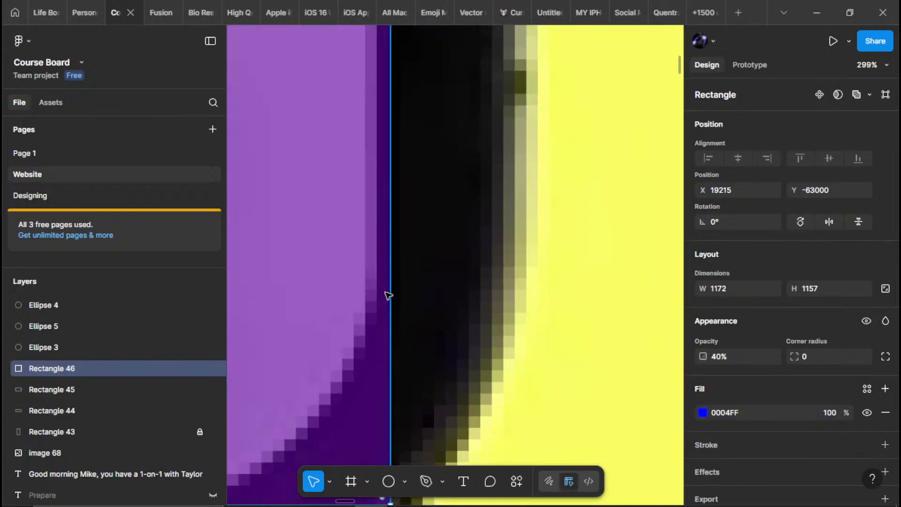
{"action": "left_click_drag", "start_coordinate": [387, 296], "coordinate": [375, 297]}
{"action": "scroll", "coordinate": [396, 312], "scroll_direction": "down", "scroll_amount": 5}
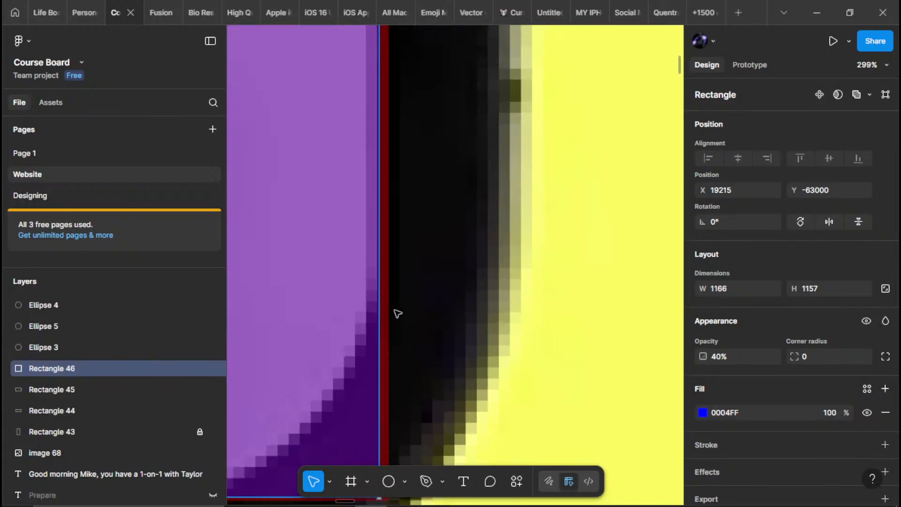
{"action": "scroll", "coordinate": [440, 372], "scroll_direction": "up", "scroll_amount": 5}
{"action": "scroll", "coordinate": [464, 378], "scroll_direction": "up", "scroll_amount": 3}
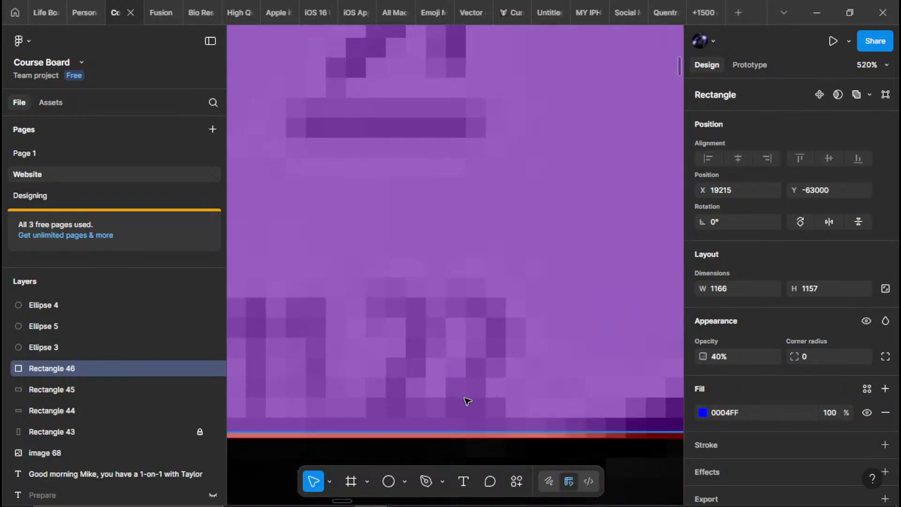
{"action": "left_click_drag", "start_coordinate": [450, 434], "coordinate": [449, 436]}
{"action": "scroll", "coordinate": [458, 394], "scroll_direction": "down", "scroll_amount": 15}
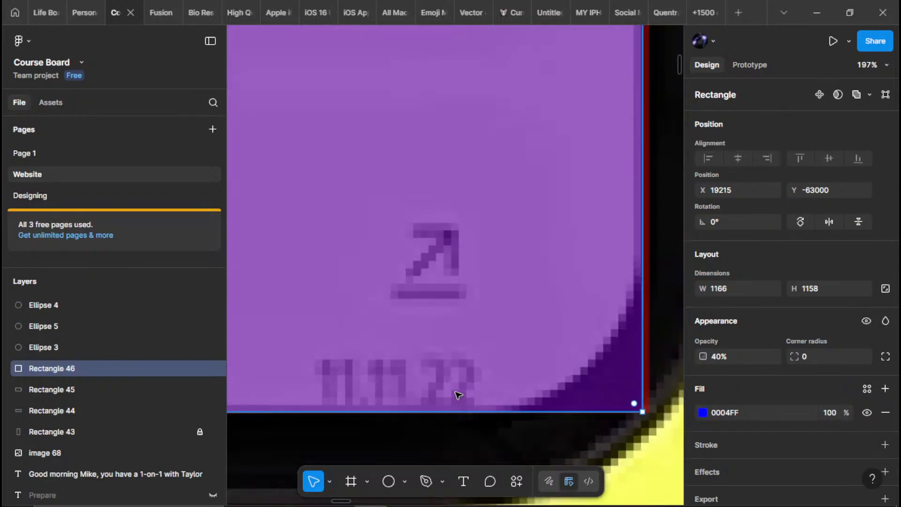
{"action": "scroll", "coordinate": [471, 216], "scroll_direction": "up", "scroll_amount": 1}
{"action": "left_click_drag", "start_coordinate": [472, 216], "coordinate": [476, 312]}
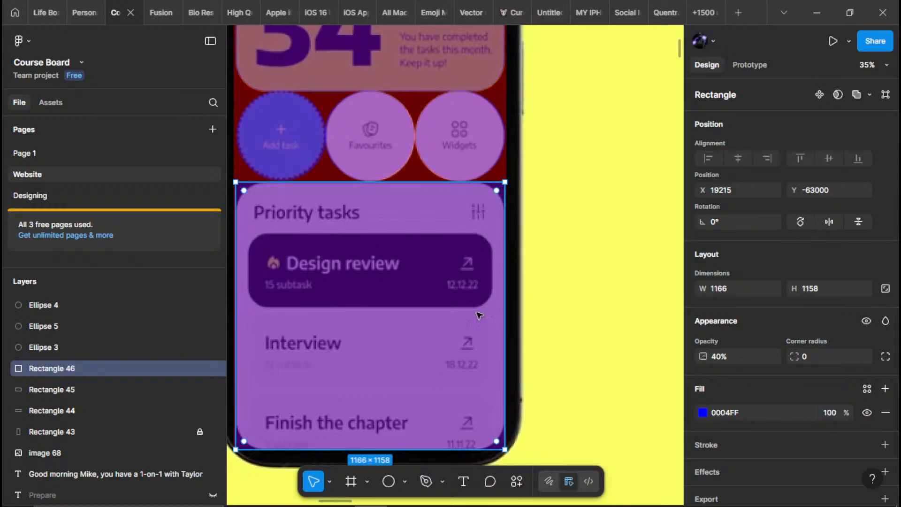
Lower the Priority tasks rectangle's top edge to make it about 1154 tall, and round its corners to a radius of 130
{"action": "scroll", "coordinate": [475, 222], "scroll_direction": "up", "scroll_amount": 10}
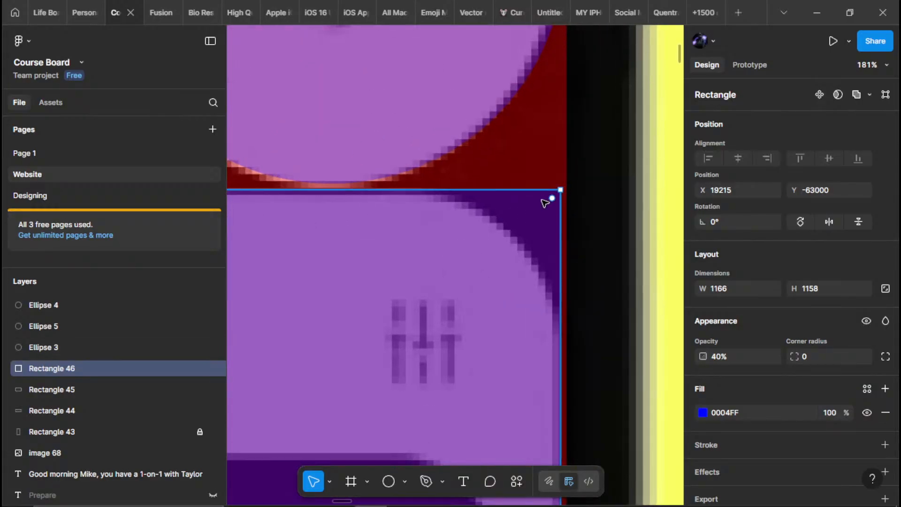
{"action": "left_click_drag", "start_coordinate": [416, 190], "coordinate": [416, 193]}
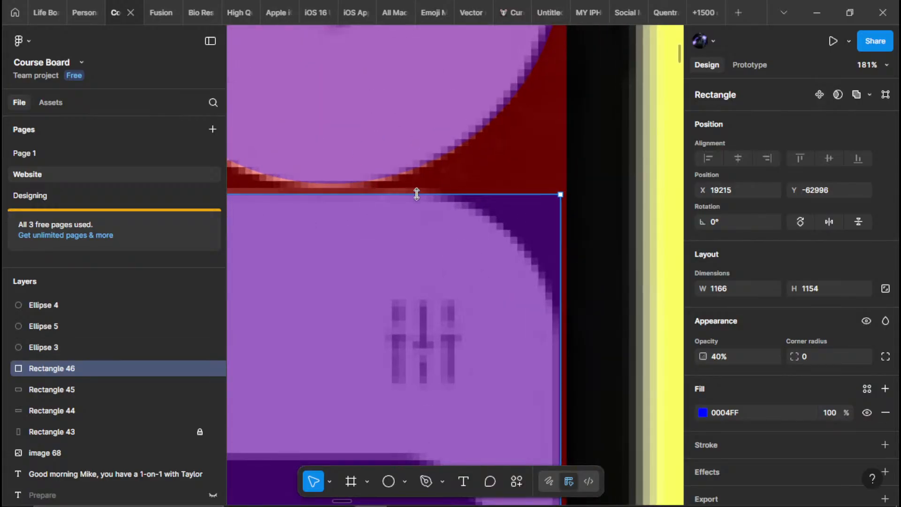
{"action": "left_click_drag", "start_coordinate": [554, 202], "coordinate": [402, 347]}
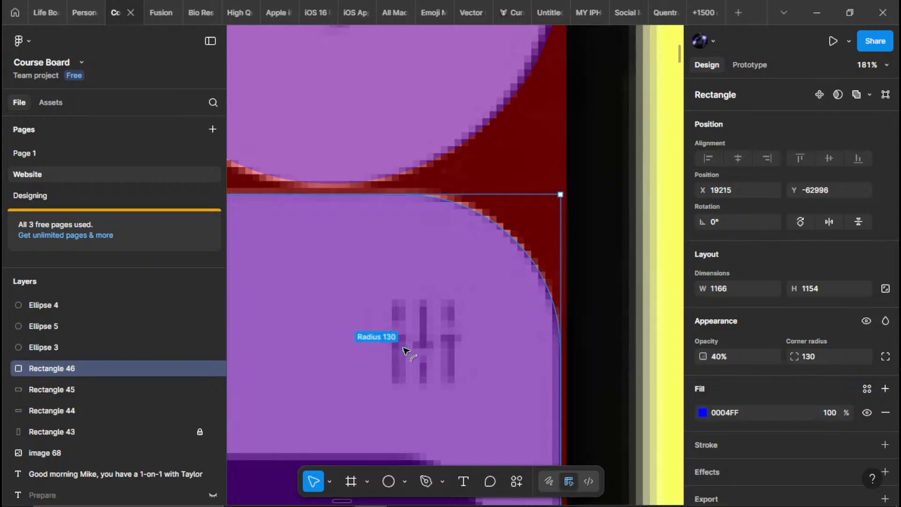
{"action": "scroll", "coordinate": [434, 297], "scroll_direction": "down", "scroll_amount": 4}
Nudge the Priority tasks rectangle into line with the 34 card's rectangle, at X 19214, Y -62995
{"action": "left_click", "coordinate": [527, 289]}
{"action": "scroll", "coordinate": [527, 290], "scroll_direction": "down", "scroll_amount": 5}
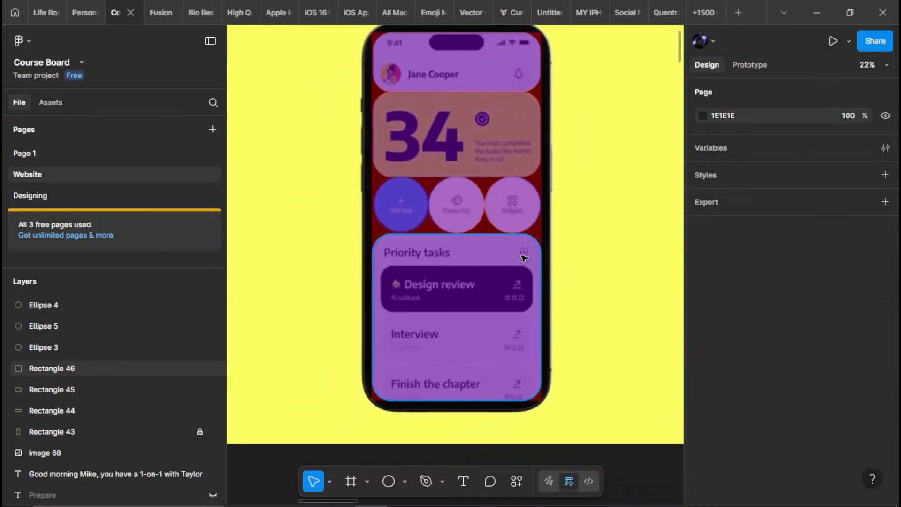
{"action": "scroll", "coordinate": [524, 258], "scroll_direction": "up", "scroll_amount": 1}
{"action": "left_click", "coordinate": [385, 306]}
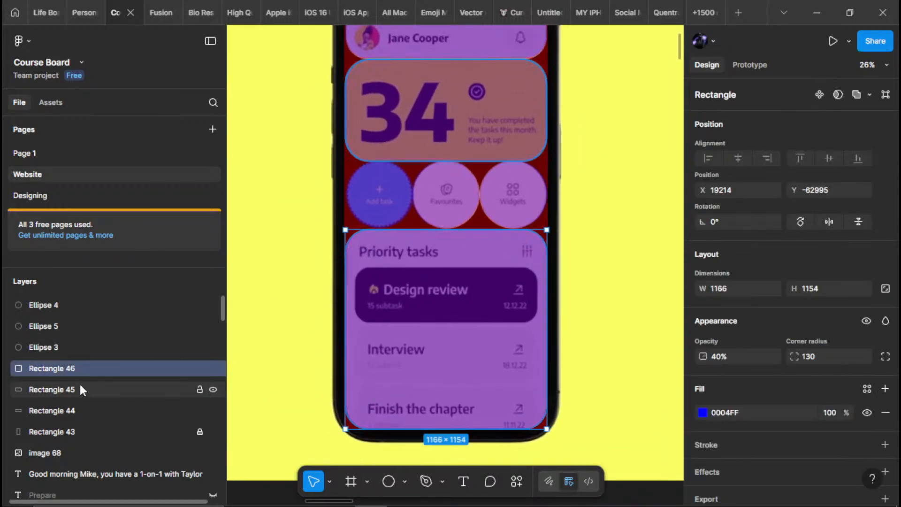
Rename the Add task circle's layer as Ellipse - 1
{"action": "left_click", "coordinate": [82, 309]}
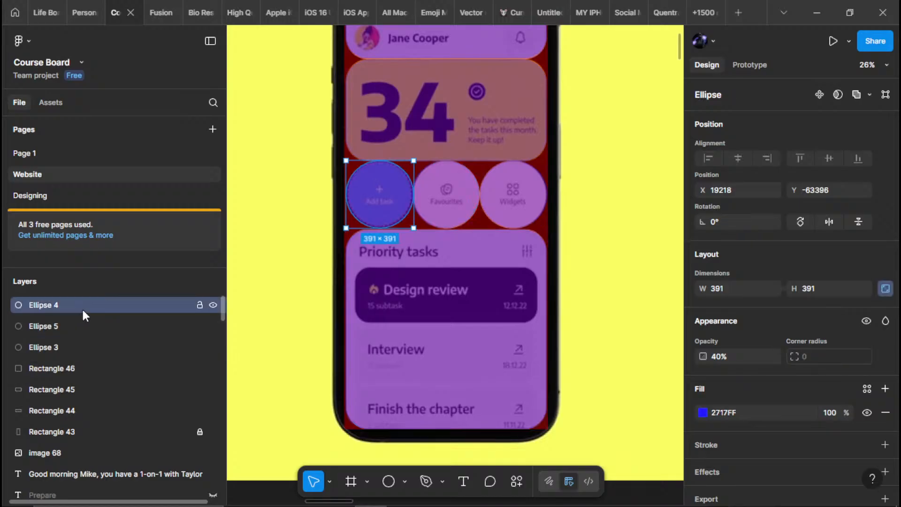
{"action": "double_click", "coordinate": [51, 309]}
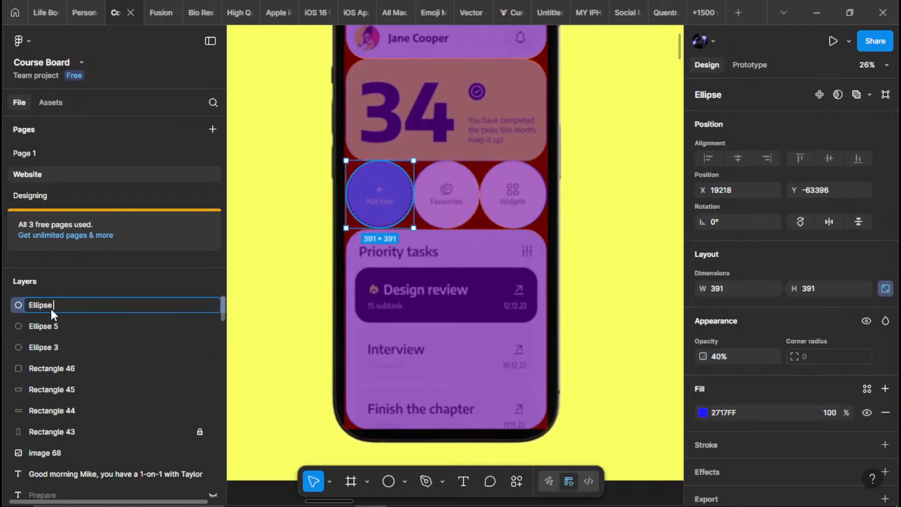
{"action": "key", "text": "Return"}
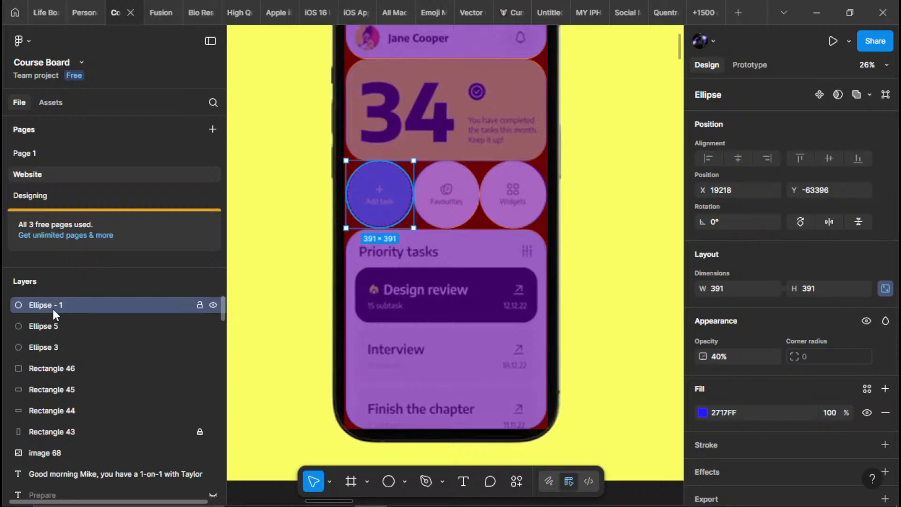
Rename the Favourites circle's layer as Ellipse 2
{"action": "left_click", "coordinate": [54, 324]}
{"action": "double_click", "coordinate": [54, 323]}
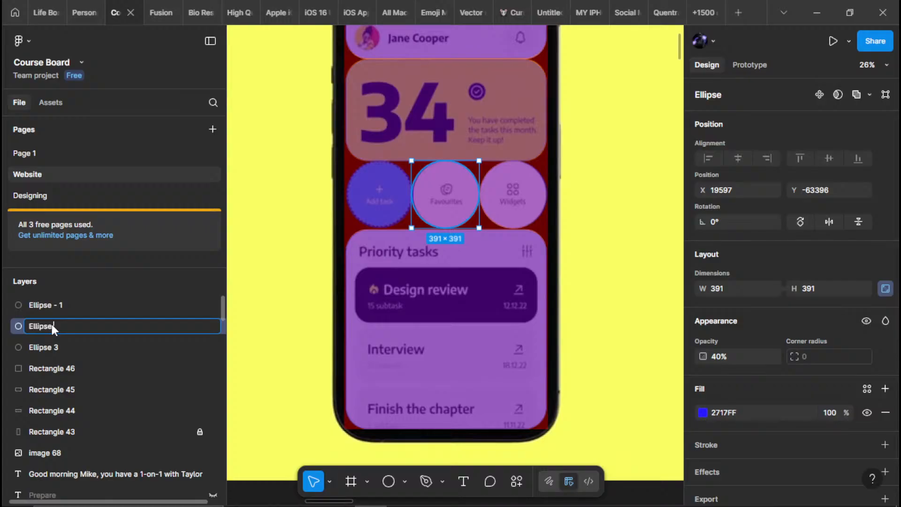
{"action": "type", "text": "2"}
{"action": "key", "text": "Return"}
{"action": "left_click", "coordinate": [61, 342]}
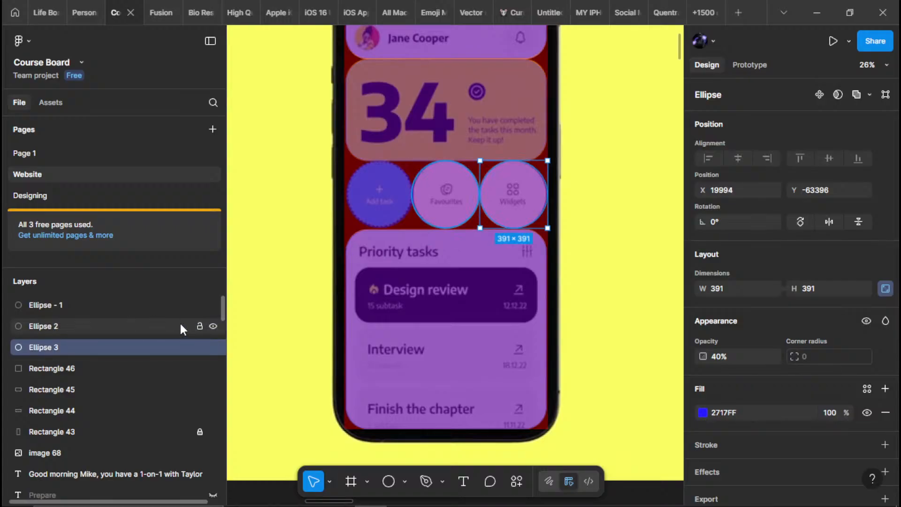
Rename the Add task circle's layer as Ellipse 1
{"action": "left_click", "coordinate": [96, 304]}
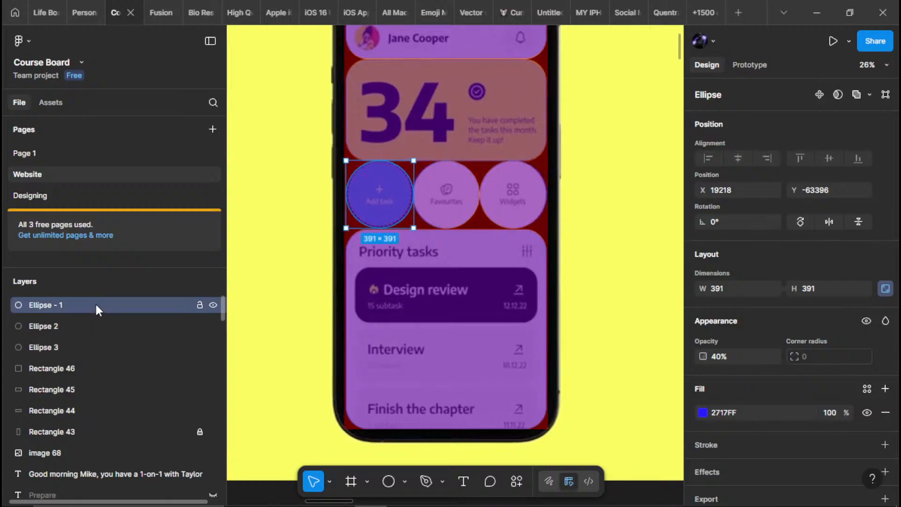
{"action": "double_click", "coordinate": [95, 304]}
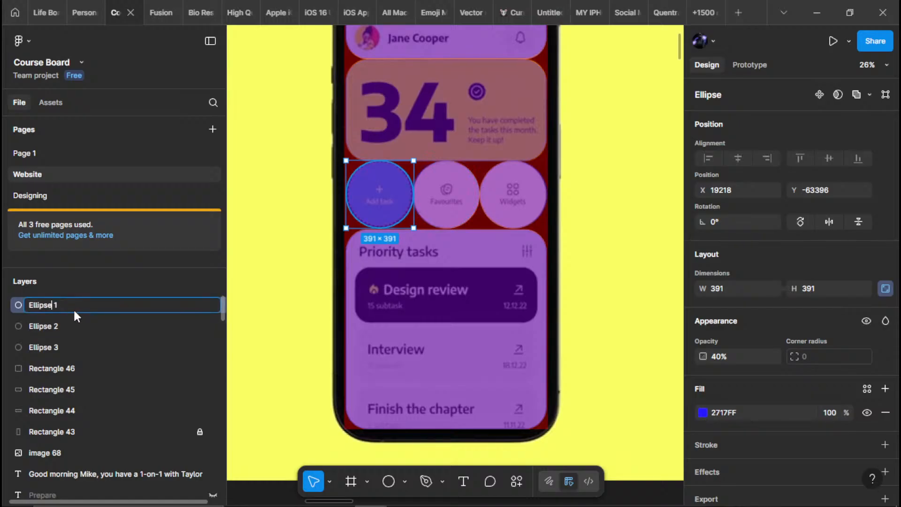
{"action": "left_click", "coordinate": [64, 350]}
Reorder the layers with the header rectangle above the ellipses and the Priority tasks rectangle directly below the 34 card's rectangle
{"action": "left_click", "coordinate": [63, 371]}
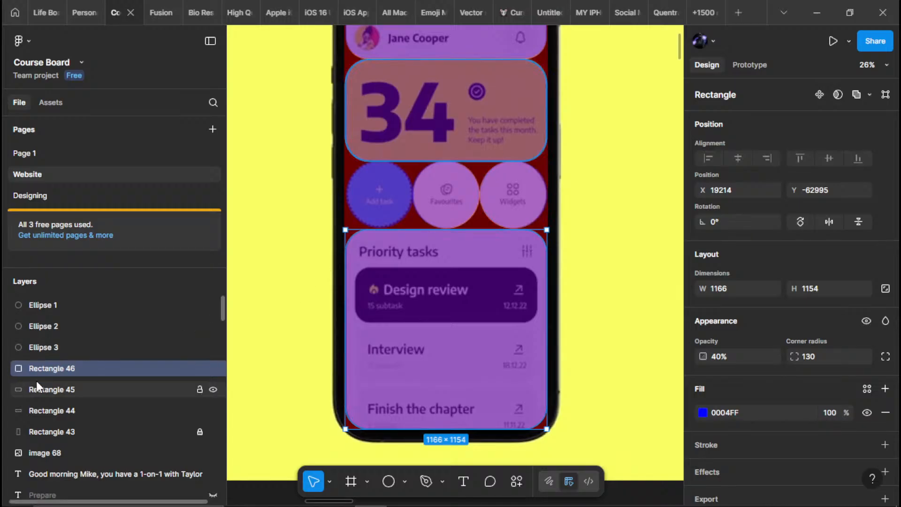
{"action": "left_click_drag", "start_coordinate": [37, 374], "coordinate": [48, 422]}
{"action": "left_click", "coordinate": [47, 389]}
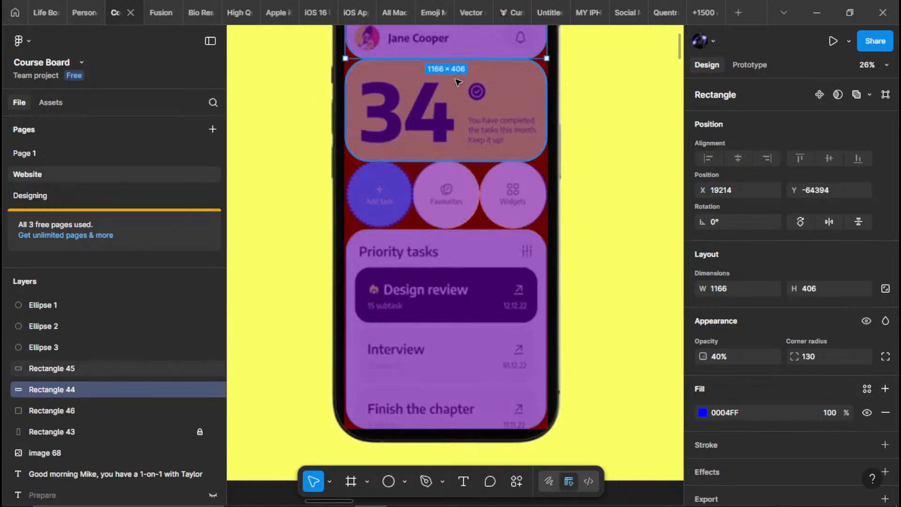
{"action": "left_click_drag", "start_coordinate": [55, 390], "coordinate": [51, 284]}
{"action": "left_click", "coordinate": [58, 392]}
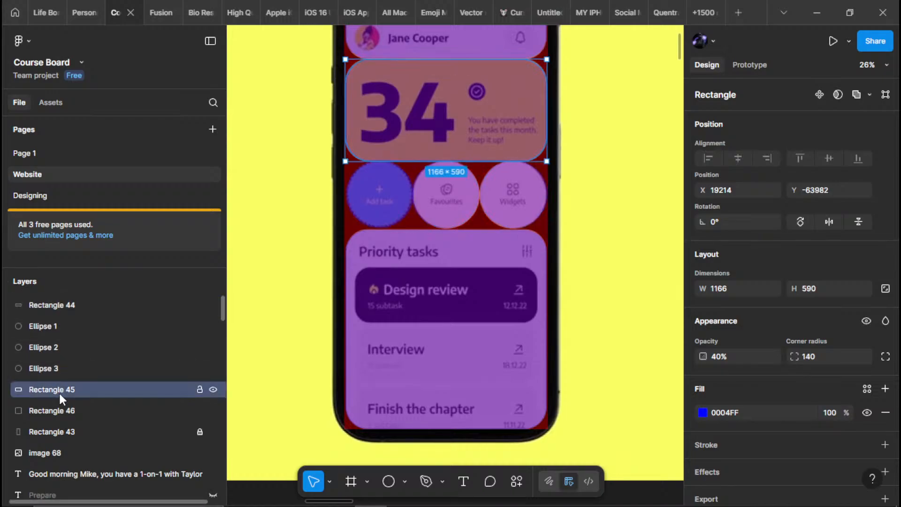
Move the 34 card's rectangle layer directly below the header rectangle, above the three ellipses
{"action": "left_click_drag", "start_coordinate": [58, 390], "coordinate": [50, 318]}
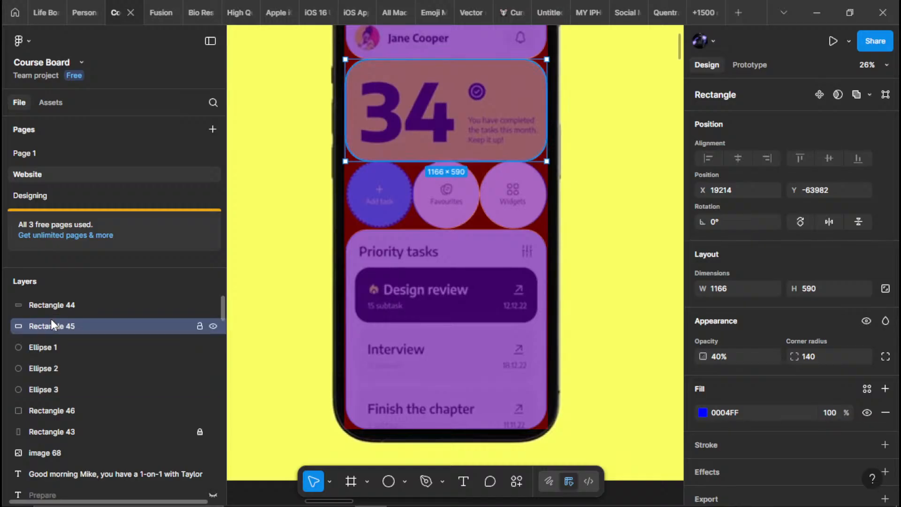
{"action": "left_click", "coordinate": [44, 389]}
{"action": "left_click", "coordinate": [53, 334]}
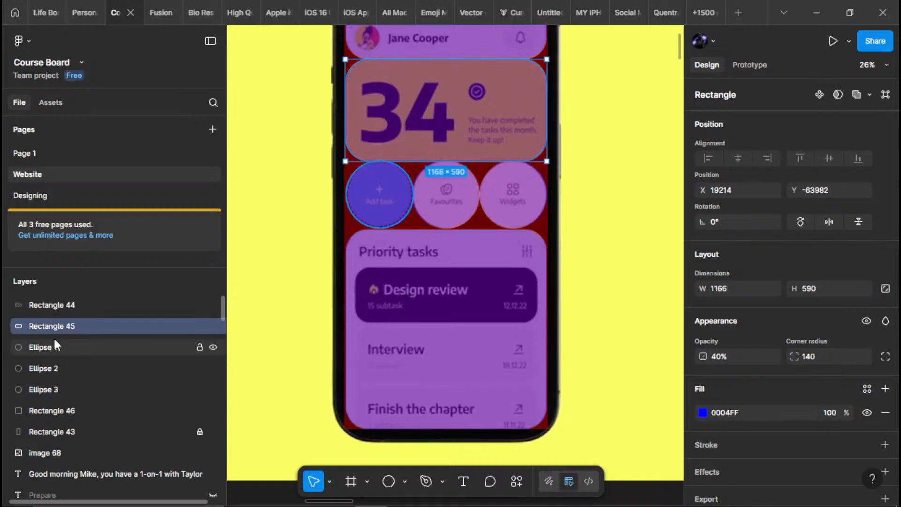
{"action": "left_click", "coordinate": [50, 398]}
{"action": "left_click", "coordinate": [47, 410]}
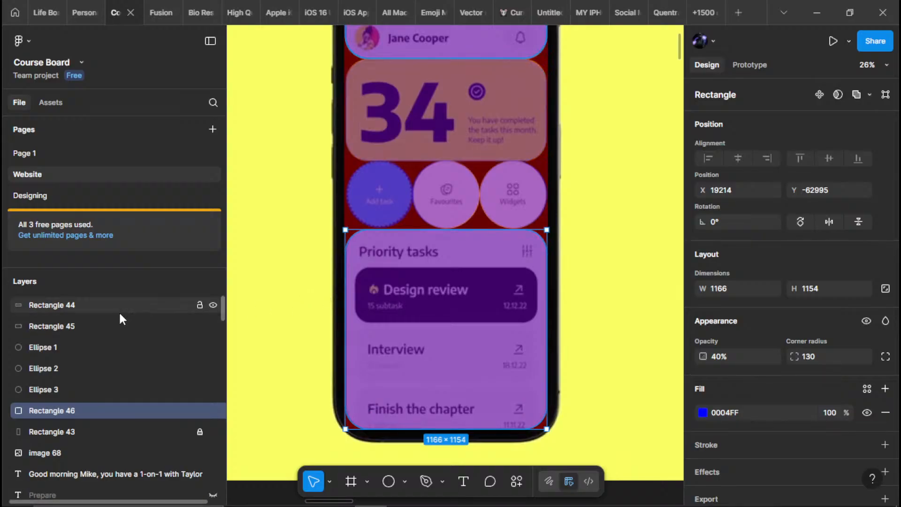
Rename the header rectangle's layer as Frame - 01
{"action": "left_click", "coordinate": [72, 307]}
{"action": "double_click", "coordinate": [67, 307]}
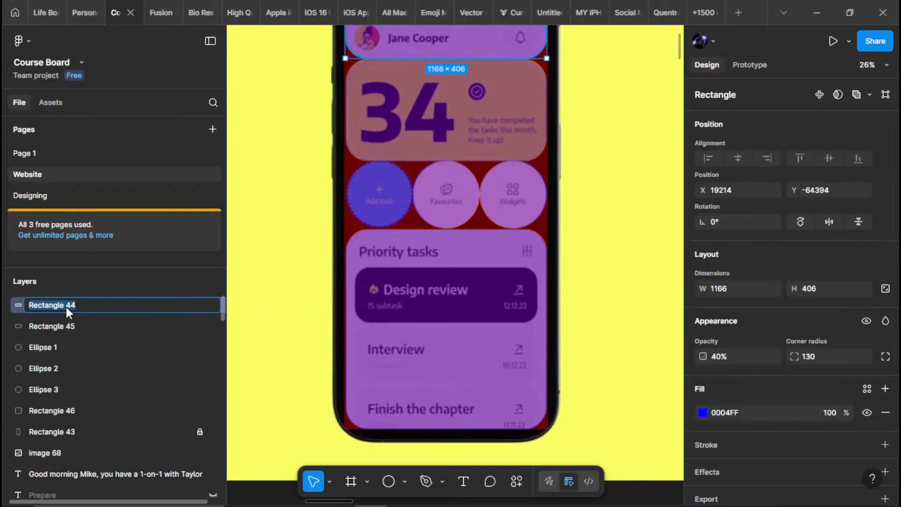
{"action": "type", "text": "Frame - 01"}
{"action": "key", "text": "Return"}
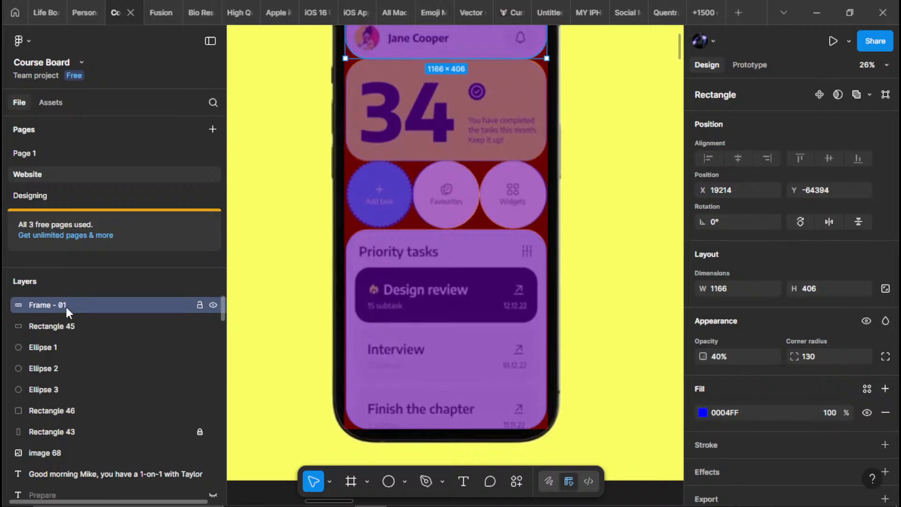
Reuse the header layer's name to rename the 34 card's rectangle as Frame - 02
{"action": "double_click", "coordinate": [66, 307]}
{"action": "key", "text": "ctrl+c"}
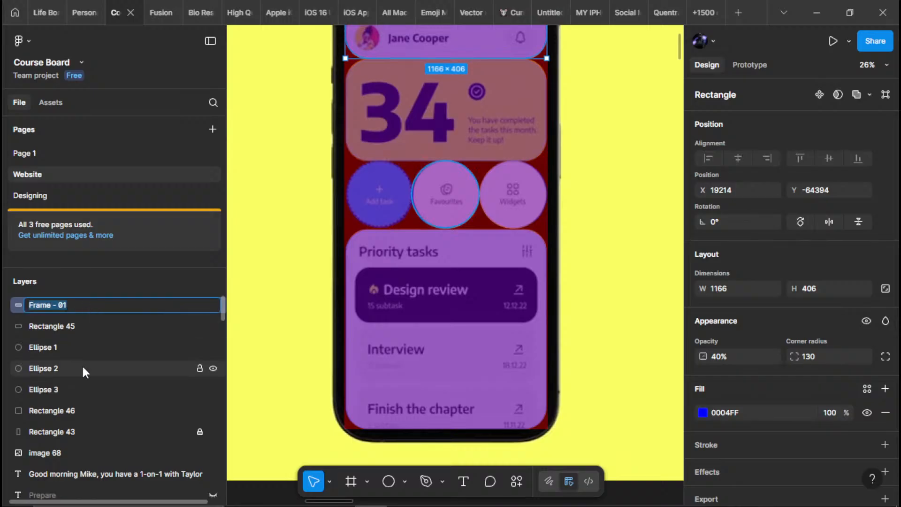
{"action": "left_click", "coordinate": [83, 329]}
{"action": "double_click", "coordinate": [84, 331]}
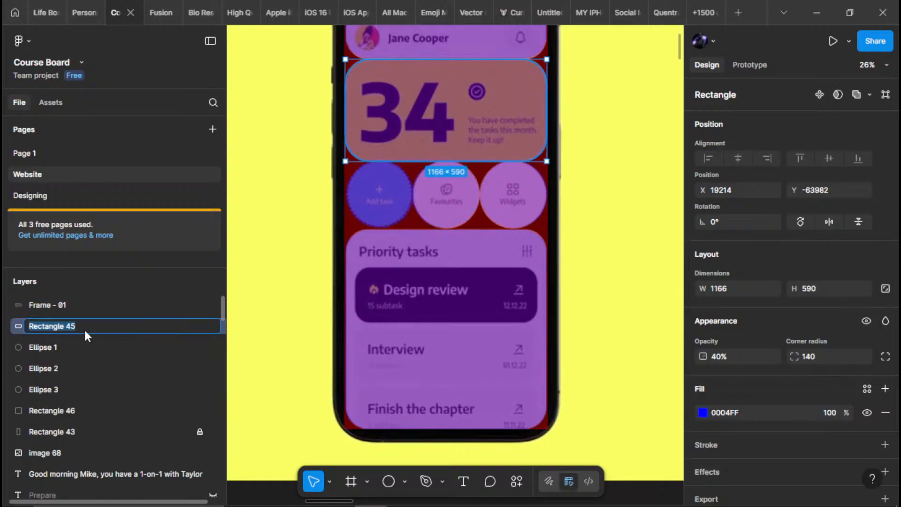
{"action": "key", "text": "ctrl+v"}
{"action": "key", "text": "BackSpace"}
{"action": "type", "text": "2"}
{"action": "key", "text": "Return"}
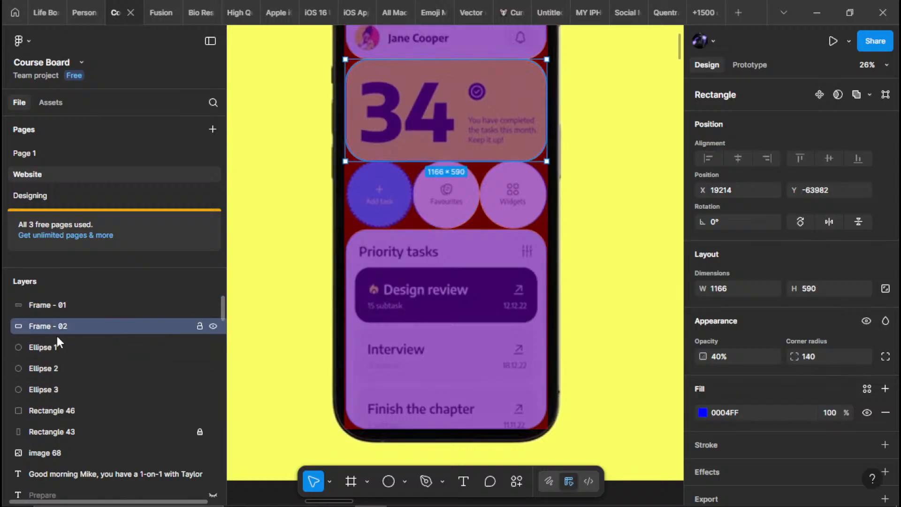
Rename the Priority tasks rectangle's layer as Frame - 03
{"action": "left_click", "coordinate": [61, 404]}
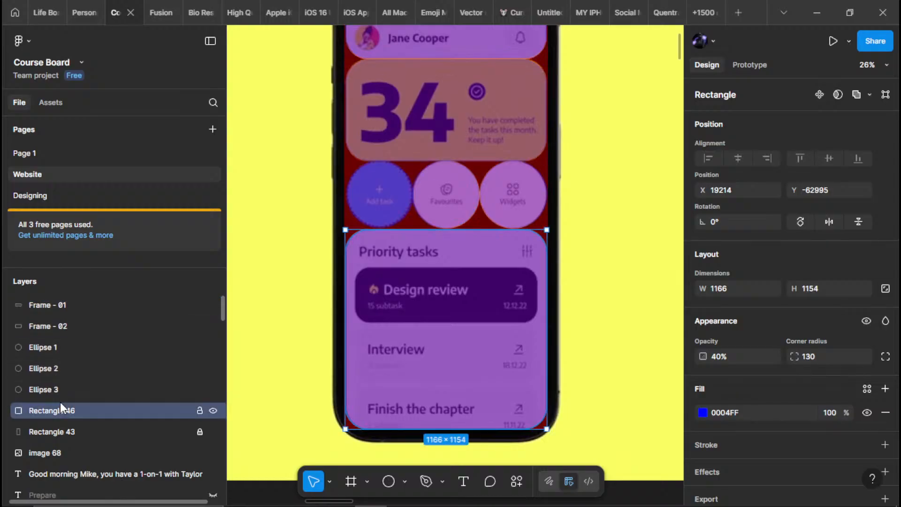
{"action": "double_click", "coordinate": [85, 407]}
{"action": "key", "text": "ctrl+v"}
{"action": "key", "text": "BackSpace"}
{"action": "type", "text": "3"}
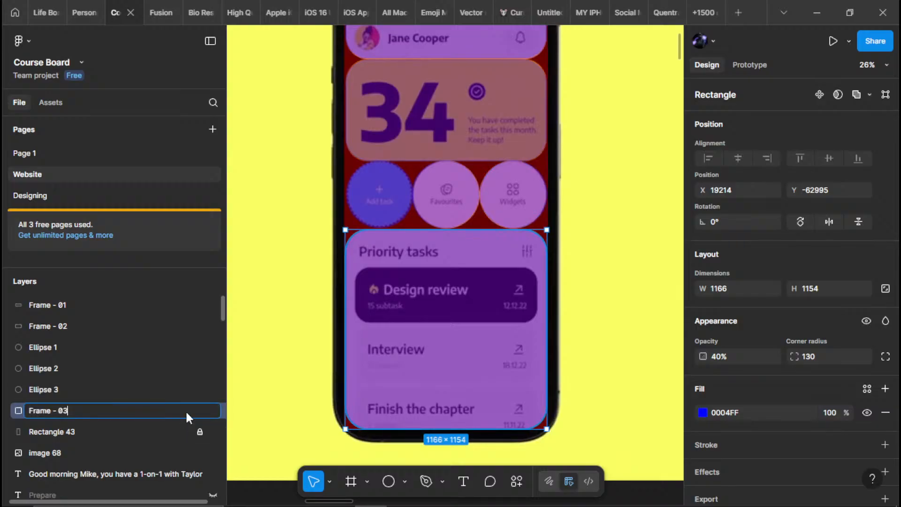
{"action": "key", "text": "Return"}
Hide the locked red screen-sized rectangle, Rectangle 43, behind the traced shapes
{"action": "left_click", "coordinate": [57, 349]}
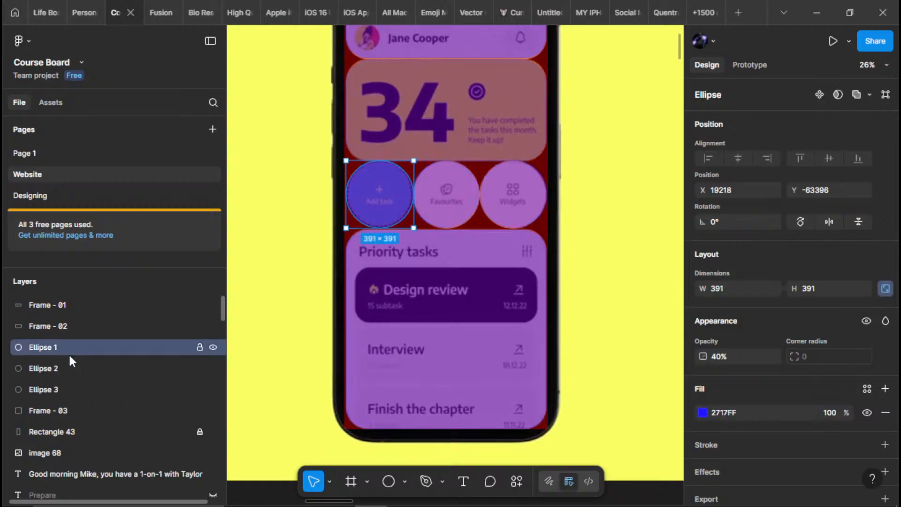
{"action": "left_click", "coordinate": [599, 269]}
{"action": "scroll", "coordinate": [586, 259], "scroll_direction": "down", "scroll_amount": 3}
{"action": "left_click_drag", "start_coordinate": [586, 219], "coordinate": [522, 219]}
{"action": "scroll", "coordinate": [455, 243], "scroll_direction": "up", "scroll_amount": 3}
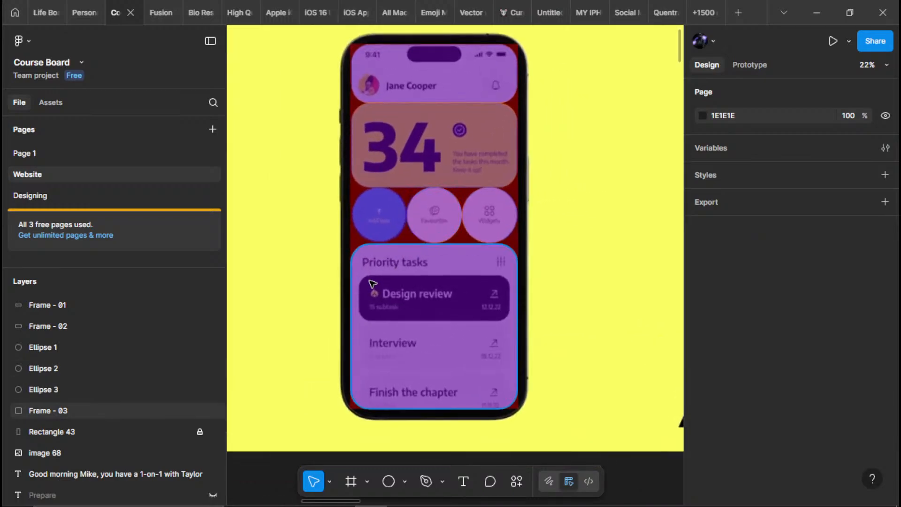
{"action": "scroll", "coordinate": [417, 317], "scroll_direction": "down", "scroll_amount": 3}
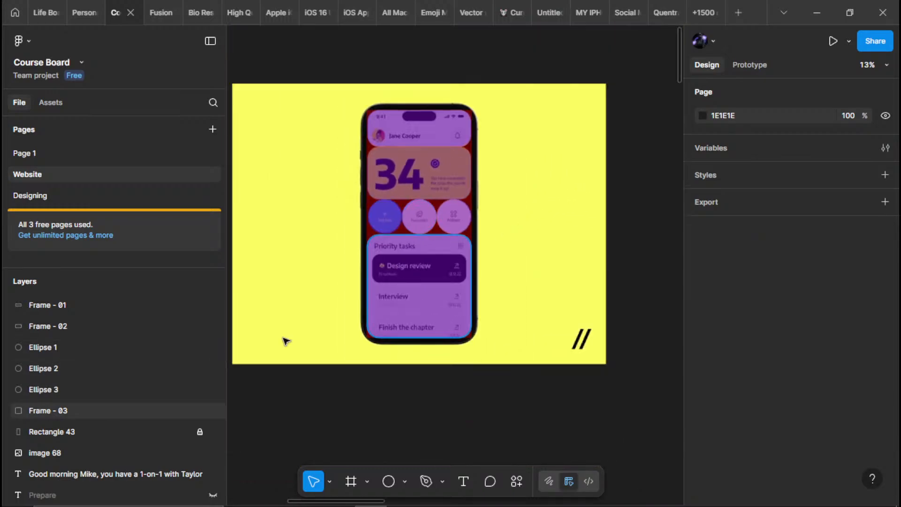
{"action": "left_click", "coordinate": [209, 432]}
{"action": "scroll", "coordinate": [402, 298], "scroll_direction": "up", "scroll_amount": 3}
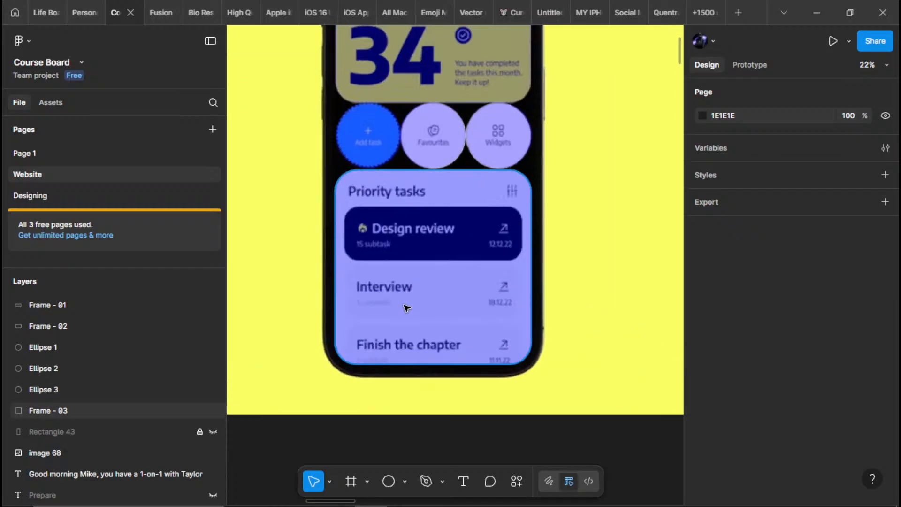
Lock the header's Frame - 01 layer
{"action": "scroll", "coordinate": [516, 197], "scroll_direction": "down", "scroll_amount": 2}
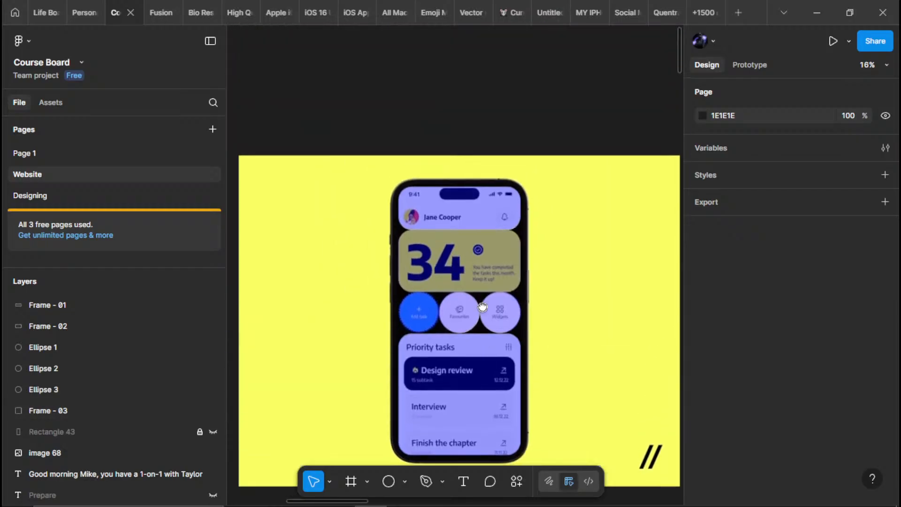
{"action": "scroll", "coordinate": [446, 191], "scroll_direction": "up", "scroll_amount": 4}
{"action": "scroll", "coordinate": [438, 191], "scroll_direction": "down", "scroll_amount": 2}
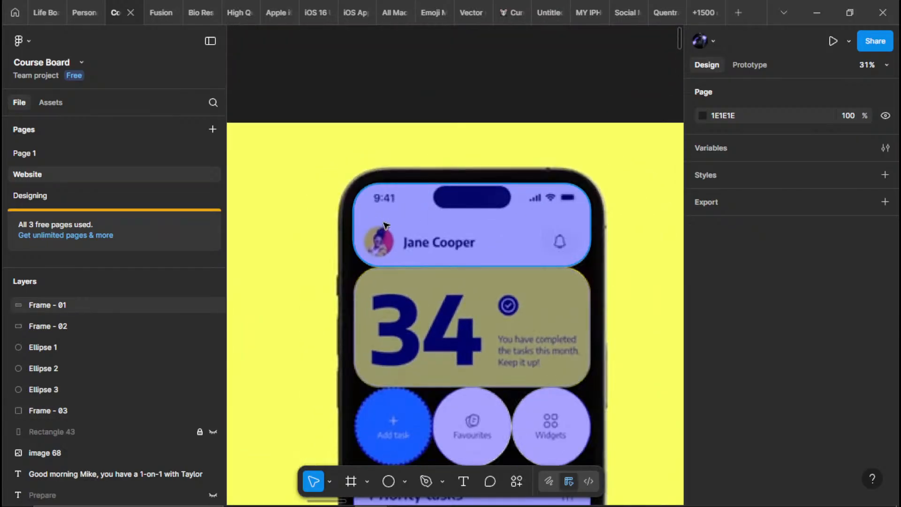
{"action": "scroll", "coordinate": [441, 215], "scroll_direction": "up", "scroll_amount": 2}
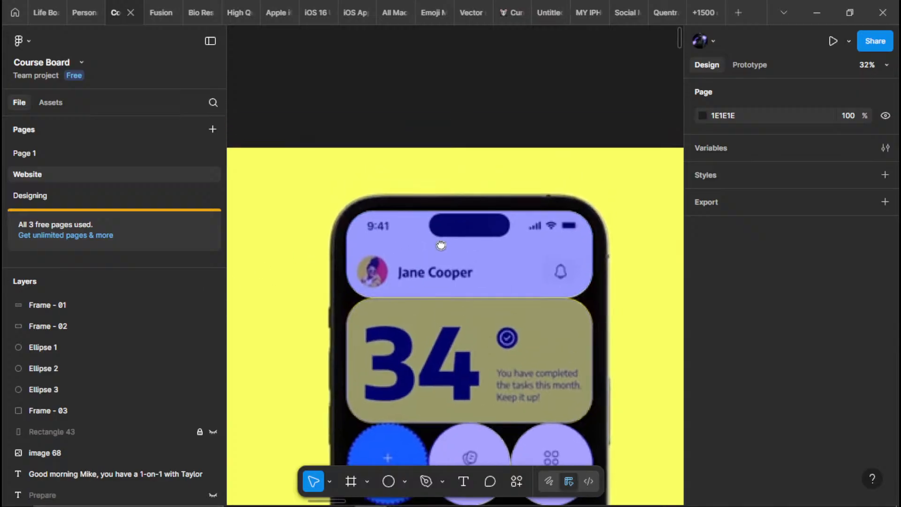
{"action": "left_click_drag", "start_coordinate": [456, 257], "coordinate": [478, 283]}
{"action": "scroll", "coordinate": [422, 280], "scroll_direction": "up", "scroll_amount": 1}
{"action": "scroll", "coordinate": [478, 283], "scroll_direction": "up", "scroll_amount": 1}
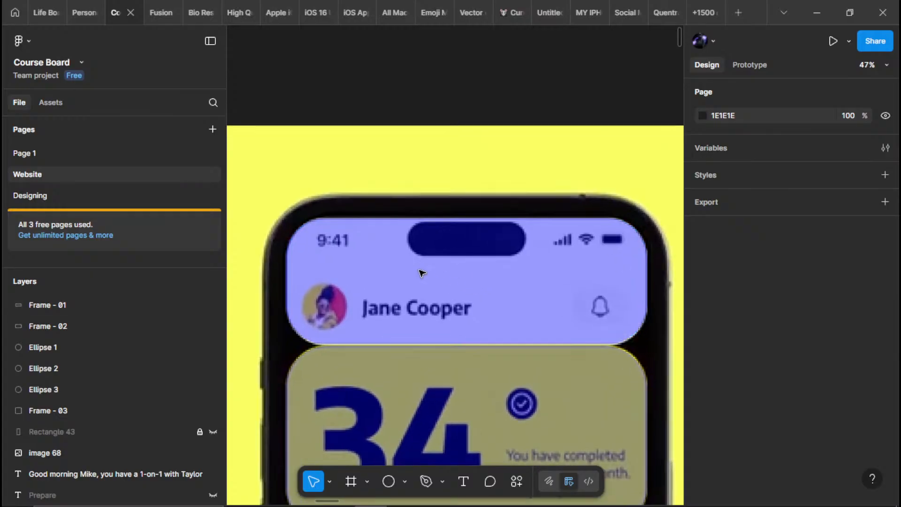
{"action": "left_click", "coordinate": [198, 305]}
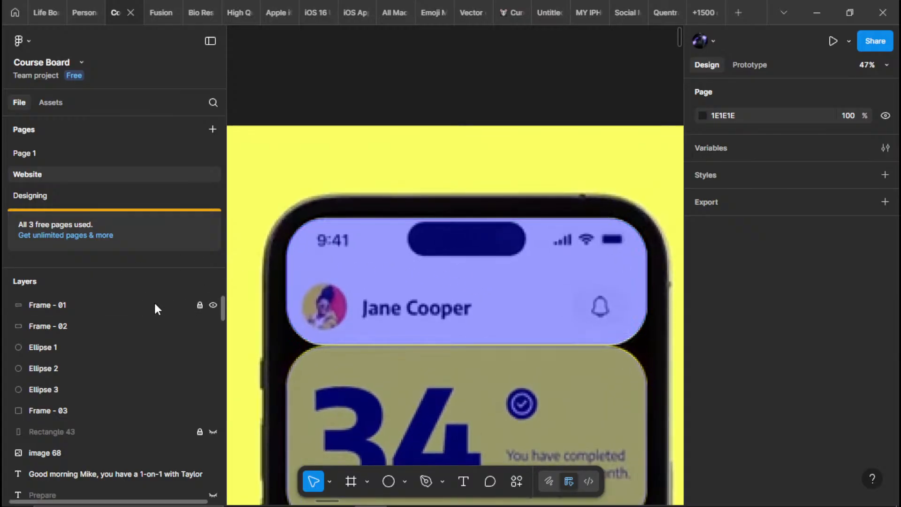
{"action": "left_click", "coordinate": [119, 306]}
{"action": "scroll", "coordinate": [336, 254], "scroll_direction": "up", "scroll_amount": 4}
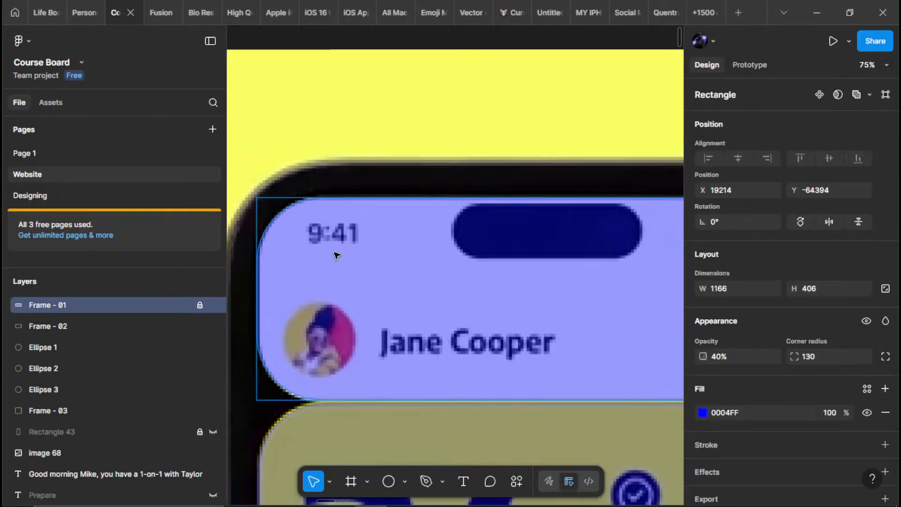
{"action": "left_click", "coordinate": [333, 272]}
{"action": "key", "text": "r"}
{"action": "left_click", "coordinate": [333, 272]}
{"action": "left_click_drag", "start_coordinate": [344, 317], "coordinate": [370, 298]}
{"action": "scroll", "coordinate": [370, 299], "scroll_direction": "up", "scroll_amount": 1}
{"action": "key", "text": "Delete"}
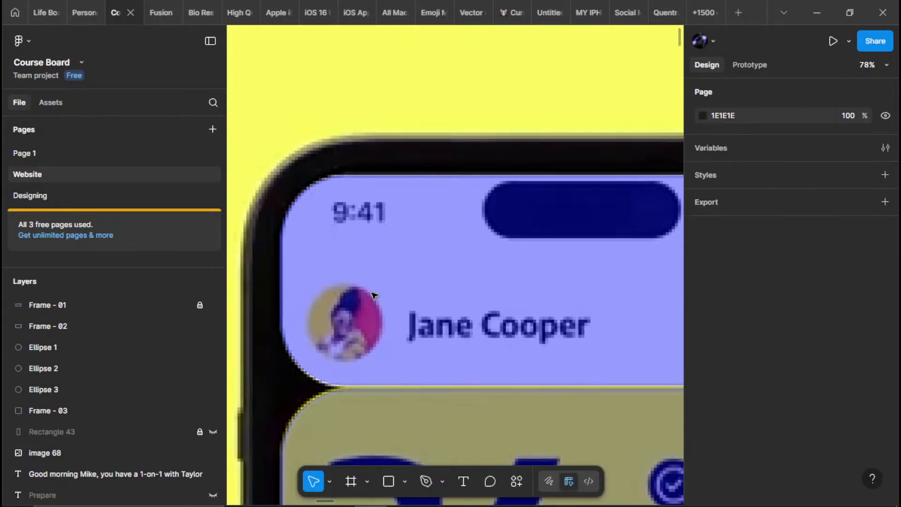
Place a 100 × 100 circle over the header's profile picture with 40% opacity and a red FF0000 fill
{"action": "key", "text": "o"}
{"action": "left_click", "coordinate": [317, 306]}
{"action": "left_click_drag", "start_coordinate": [317, 306], "coordinate": [359, 322]}
{"action": "key", "text": "4"}
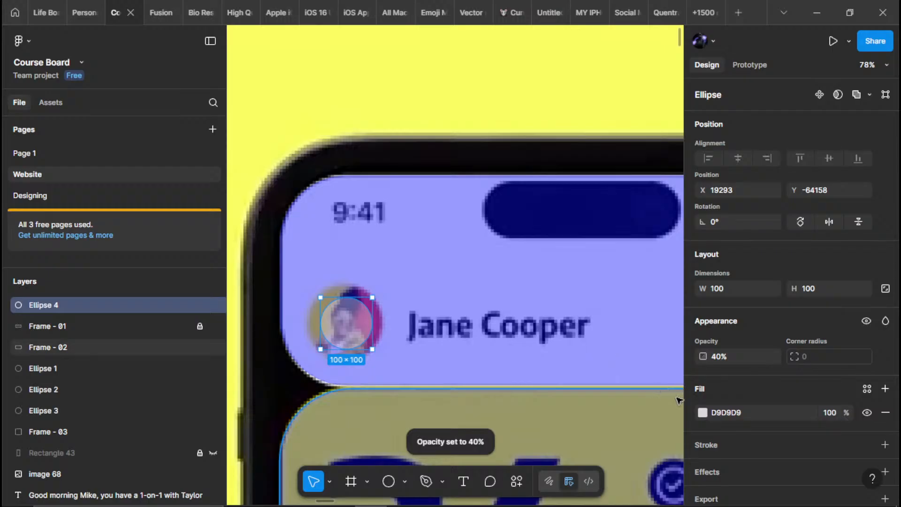
{"action": "left_click", "coordinate": [702, 412]}
{"action": "left_click_drag", "start_coordinate": [617, 262], "coordinate": [697, 123]}
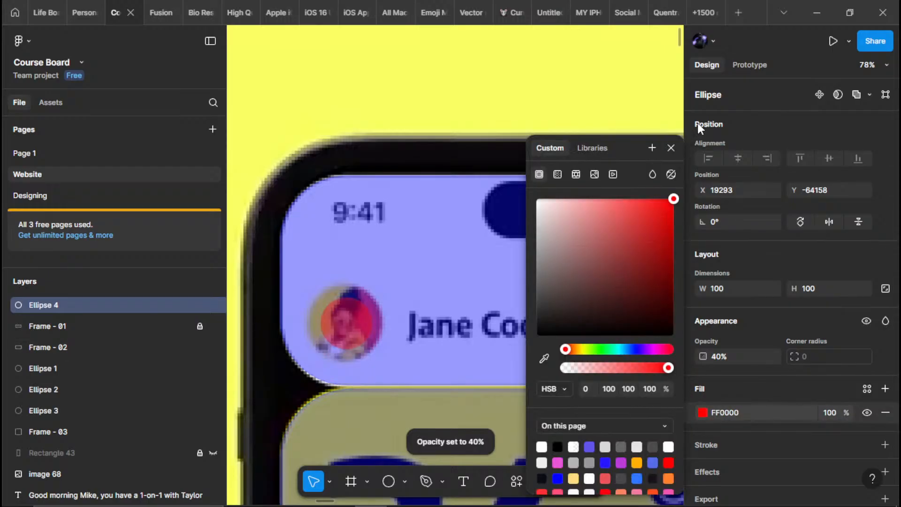
Lock the circle's aspect ratio and enlarge it to 150 × 150 to cover the profile picture
{"action": "scroll", "coordinate": [336, 327], "scroll_direction": "up", "scroll_amount": 4}
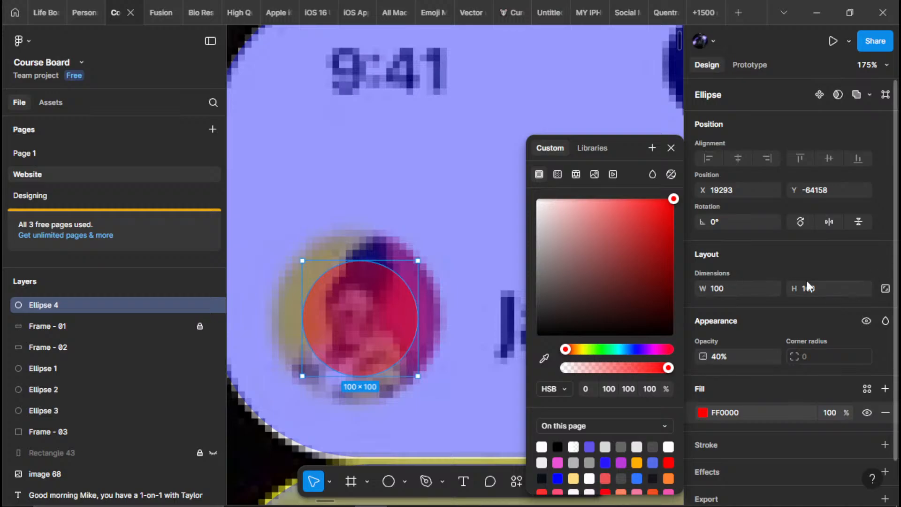
{"action": "left_click", "coordinate": [886, 289]}
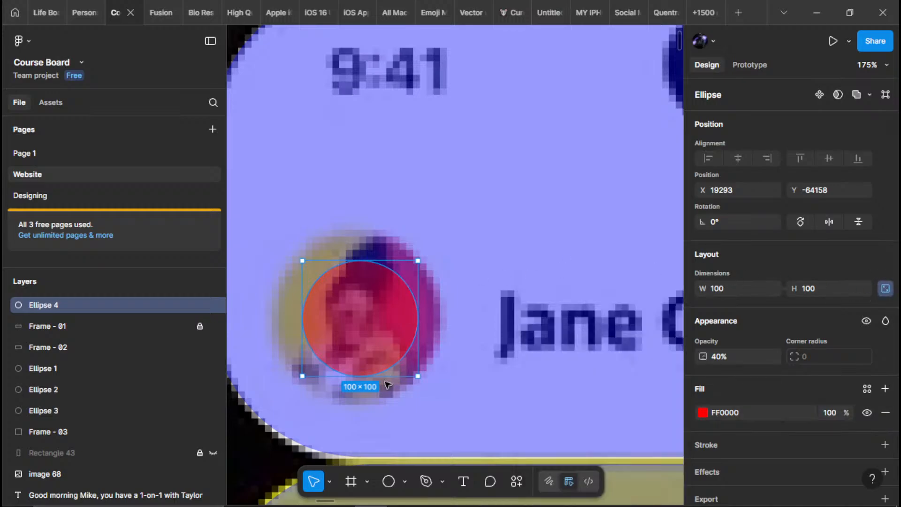
{"action": "left_click_drag", "start_coordinate": [378, 376], "coordinate": [378, 403]}
{"action": "left_click_drag", "start_coordinate": [359, 259], "coordinate": [358, 230]}
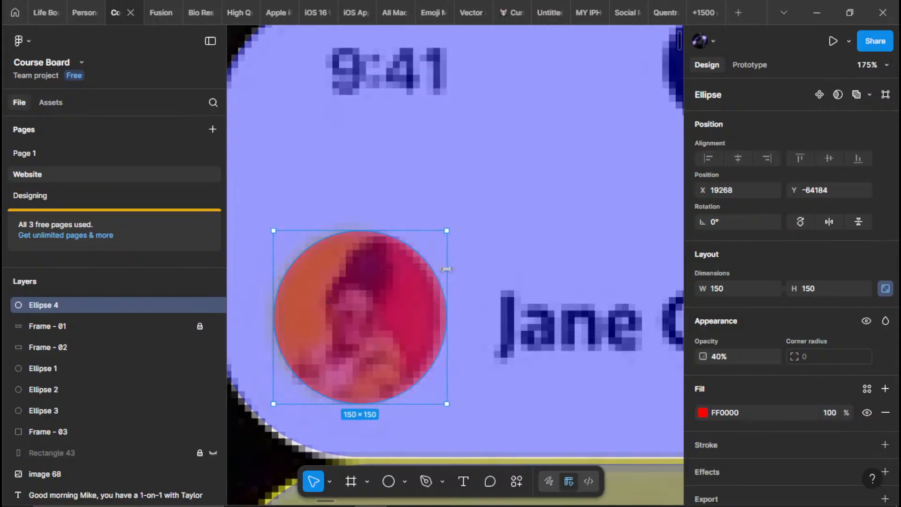
Rename the profile picture circle's layer as Profile Pic
{"action": "scroll", "coordinate": [390, 219], "scroll_direction": "down", "scroll_amount": 6}
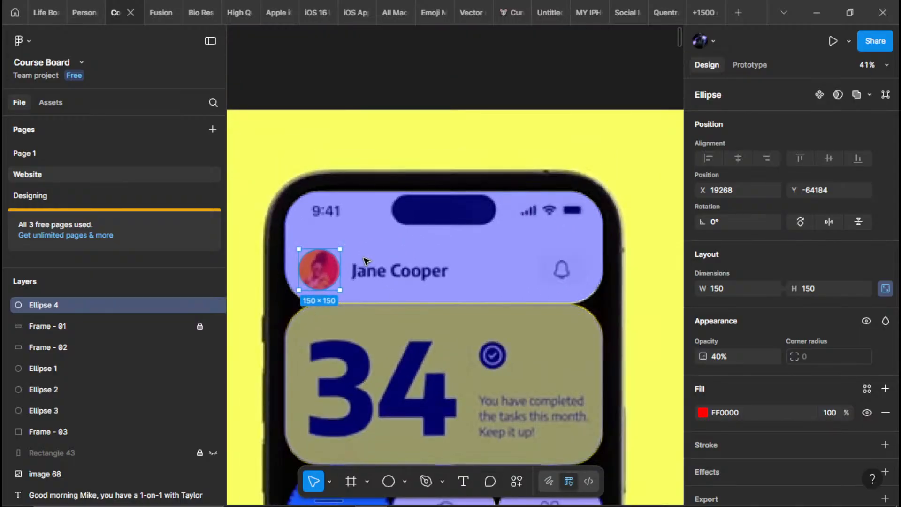
{"action": "double_click", "coordinate": [51, 305]}
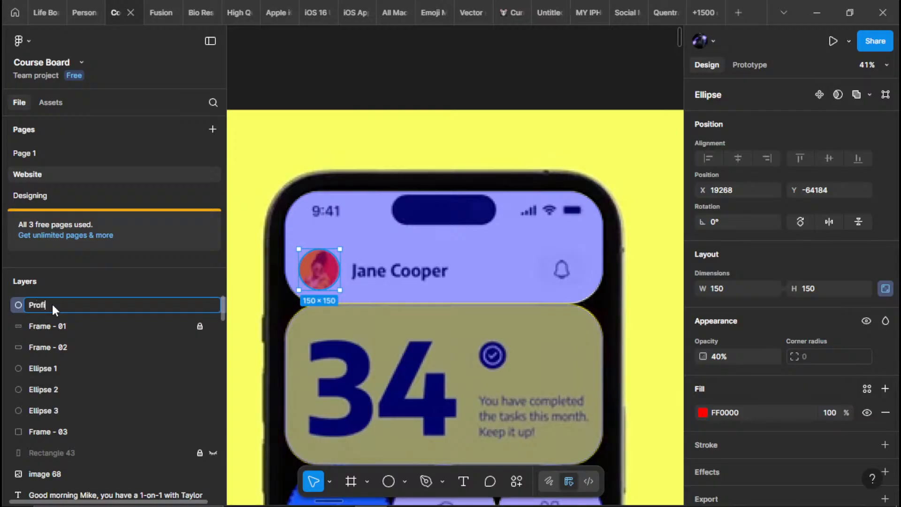
{"action": "key", "text": "Return"}
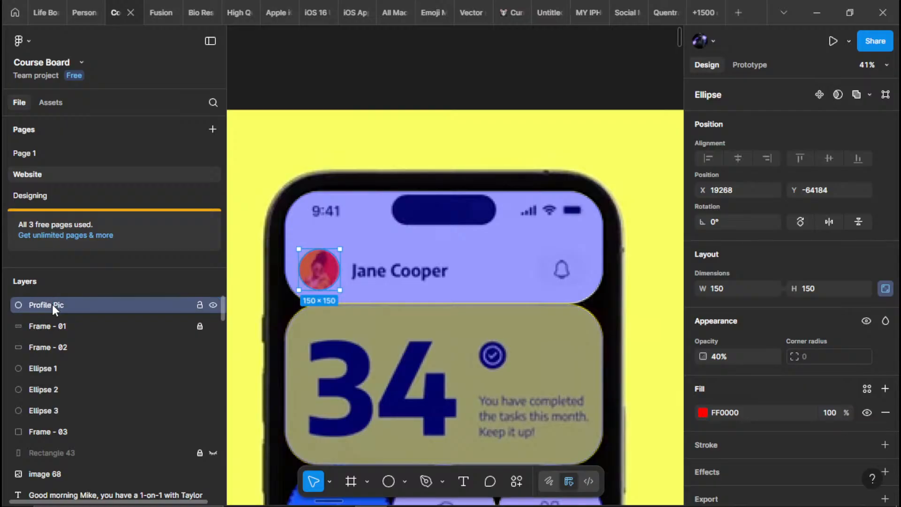
{"action": "scroll", "coordinate": [521, 277], "scroll_direction": "down", "scroll_amount": 1}
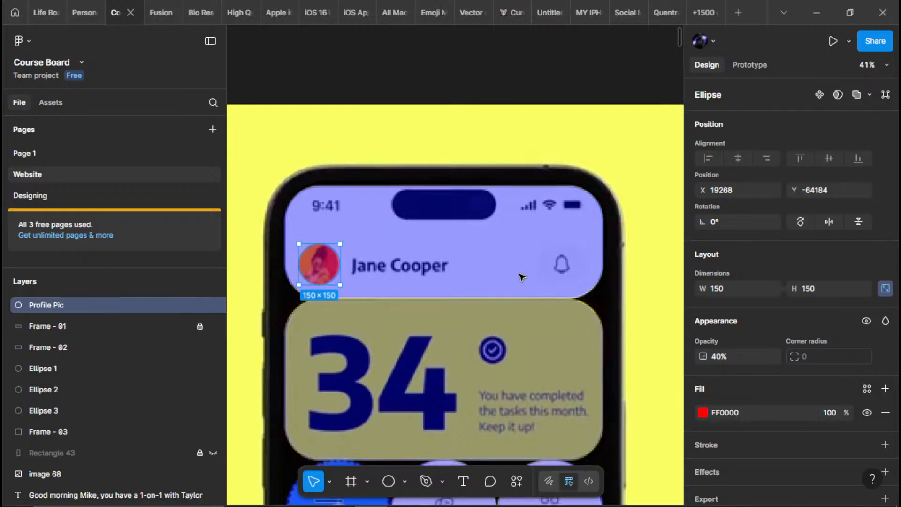
{"action": "scroll", "coordinate": [567, 302], "scroll_direction": "down", "scroll_amount": 10}
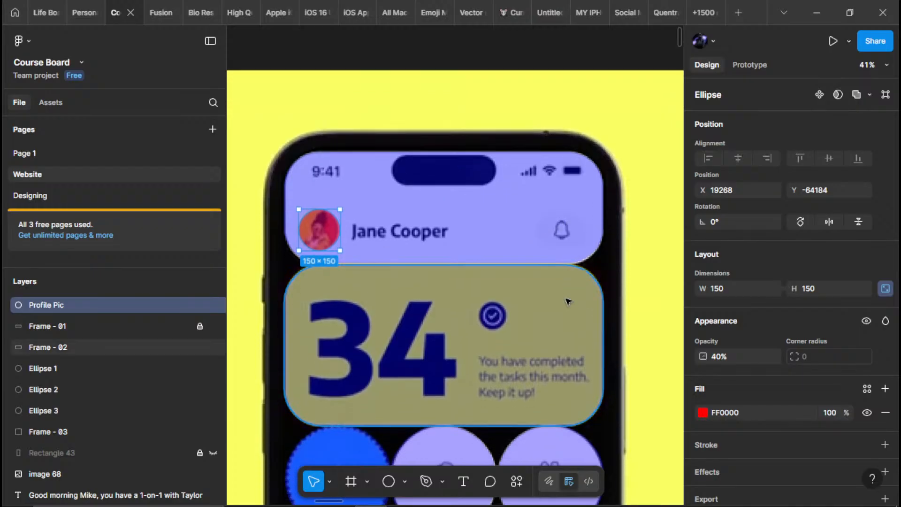
{"action": "scroll", "coordinate": [418, 185], "scroll_direction": "up", "scroll_amount": 6}
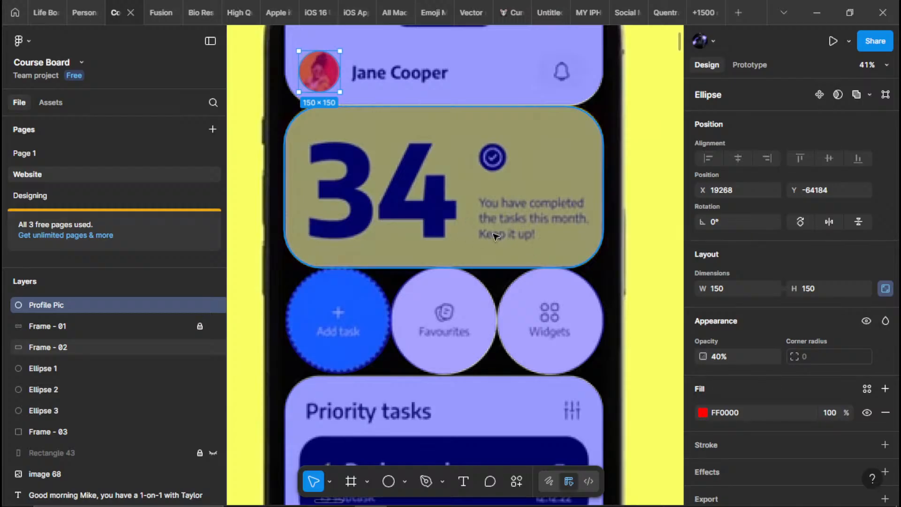
{"action": "scroll", "coordinate": [511, 214], "scroll_direction": "up", "scroll_amount": 4}
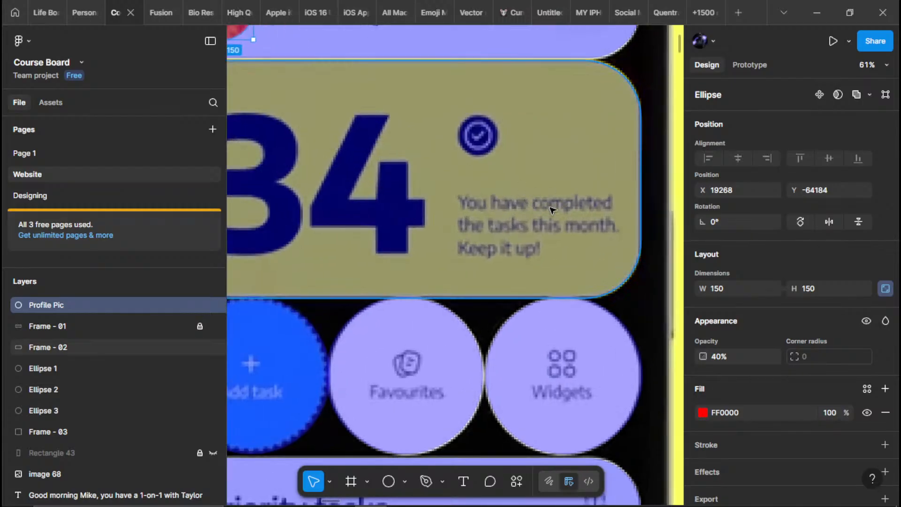
{"action": "scroll", "coordinate": [378, 187], "scroll_direction": "down", "scroll_amount": 5}
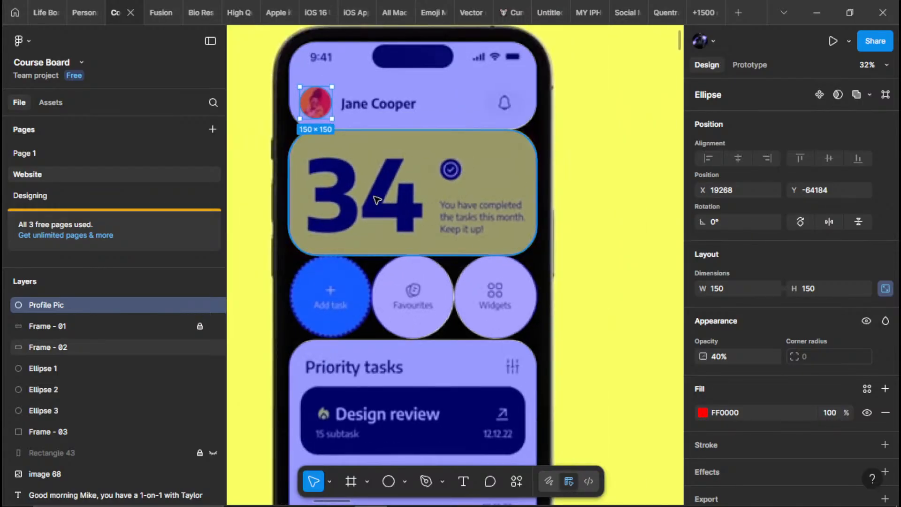
{"action": "scroll", "coordinate": [385, 203], "scroll_direction": "down", "scroll_amount": 2}
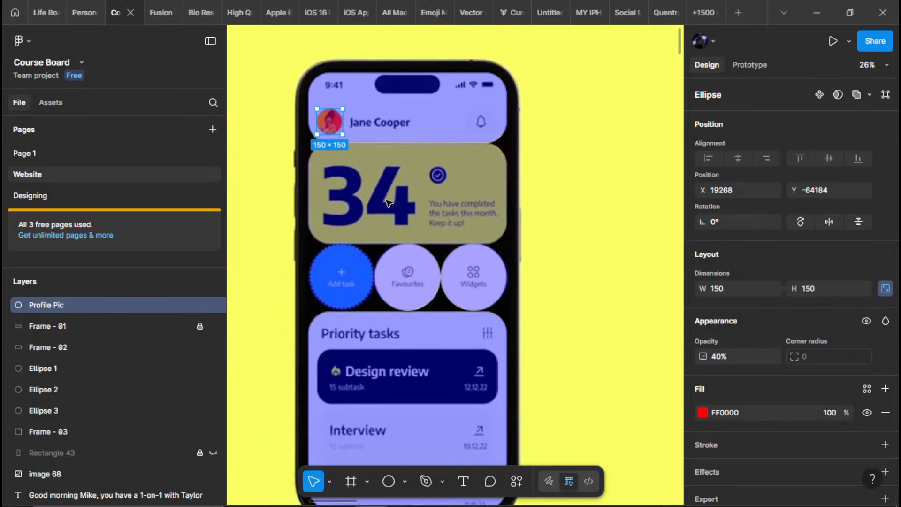
Lock the Priority tasks panel's Frame - 03 layer
{"action": "scroll", "coordinate": [385, 202], "scroll_direction": "down", "scroll_amount": 3}
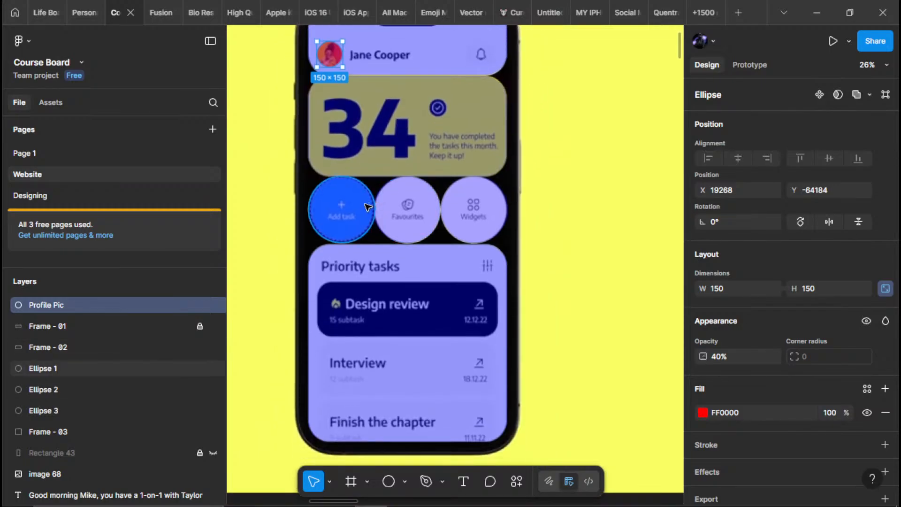
{"action": "scroll", "coordinate": [368, 208], "scroll_direction": "up", "scroll_amount": 2}
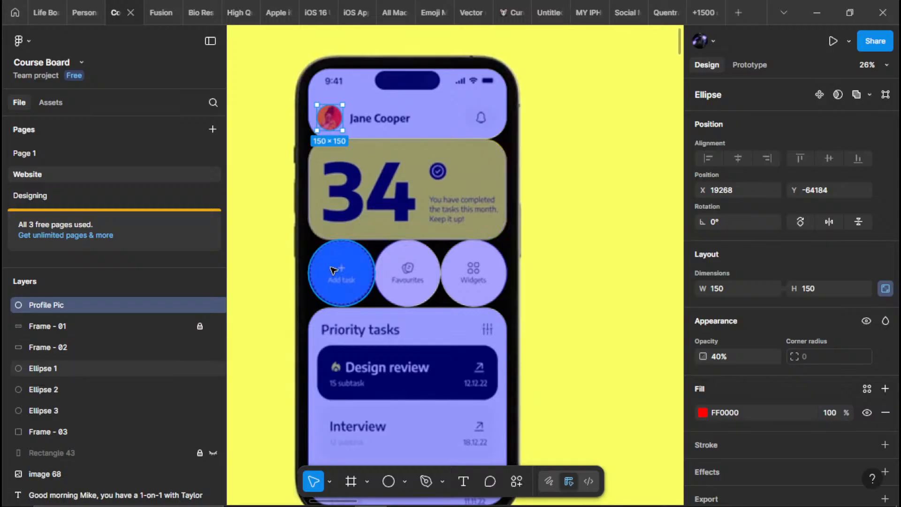
{"action": "scroll", "coordinate": [341, 275], "scroll_direction": "down", "scroll_amount": 1}
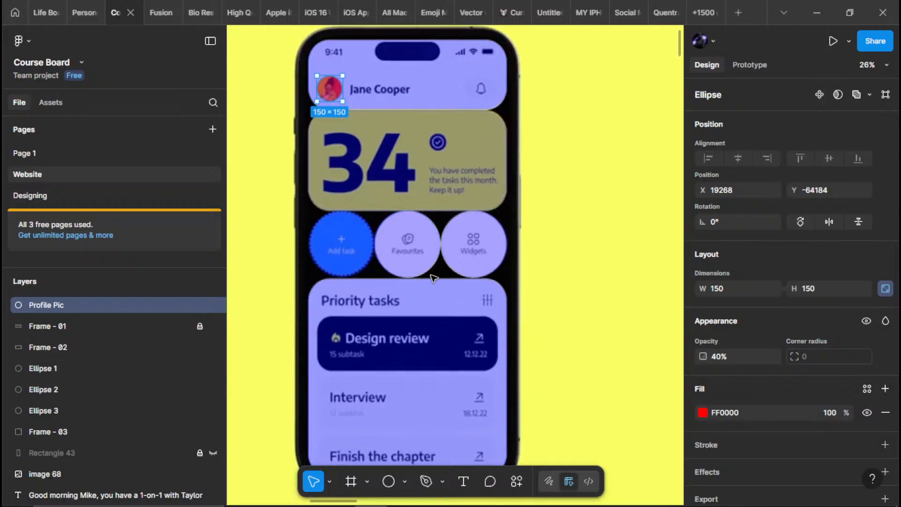
{"action": "scroll", "coordinate": [472, 257], "scroll_direction": "down", "scroll_amount": 1}
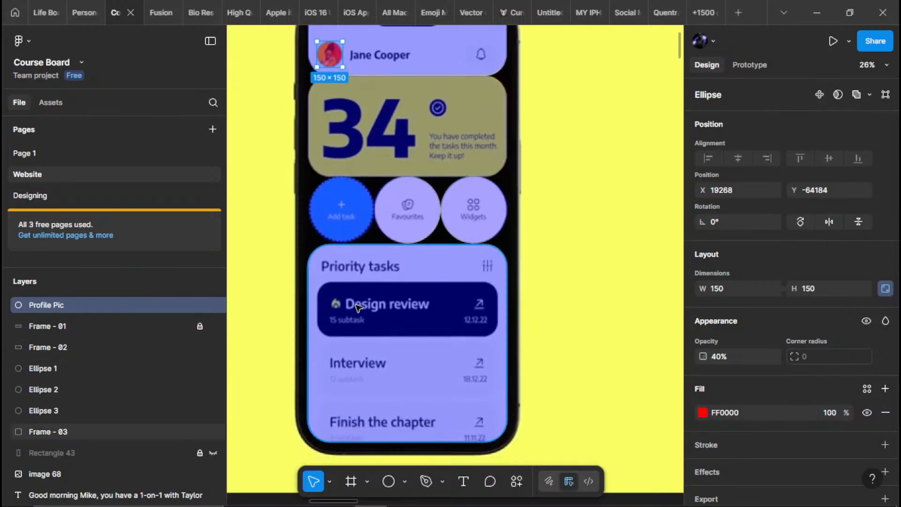
{"action": "scroll", "coordinate": [358, 307], "scroll_direction": "down", "scroll_amount": 6}
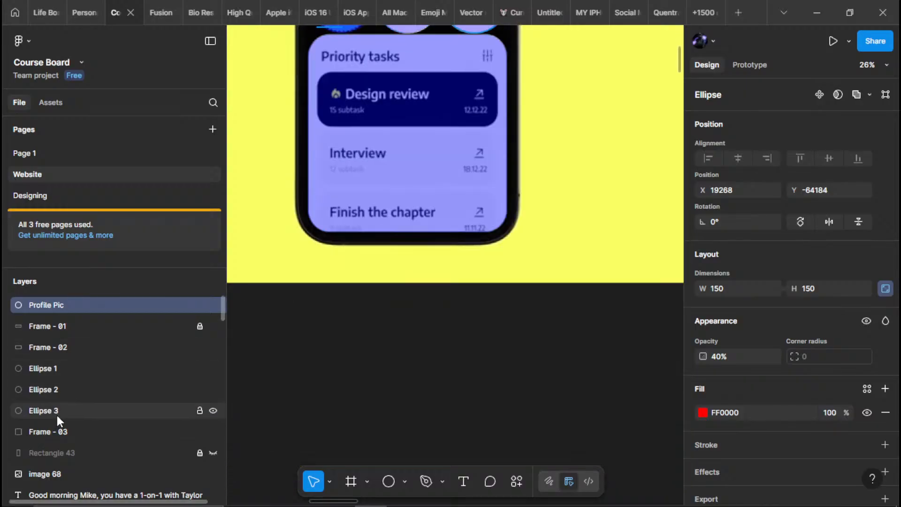
{"action": "left_click", "coordinate": [58, 411]}
{"action": "scroll", "coordinate": [408, 251], "scroll_direction": "up", "scroll_amount": 3}
{"action": "scroll", "coordinate": [346, 237], "scroll_direction": "up", "scroll_amount": 5}
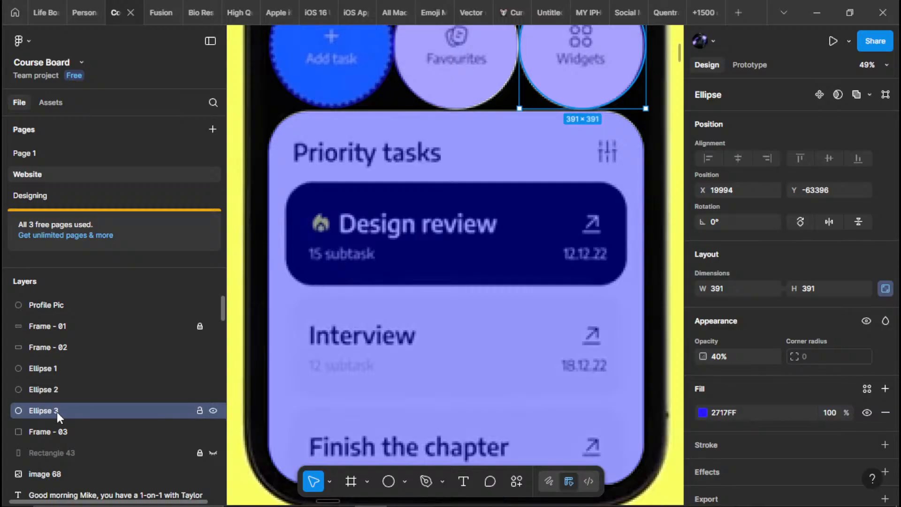
{"action": "left_click", "coordinate": [136, 432]}
{"action": "left_click", "coordinate": [199, 431]}
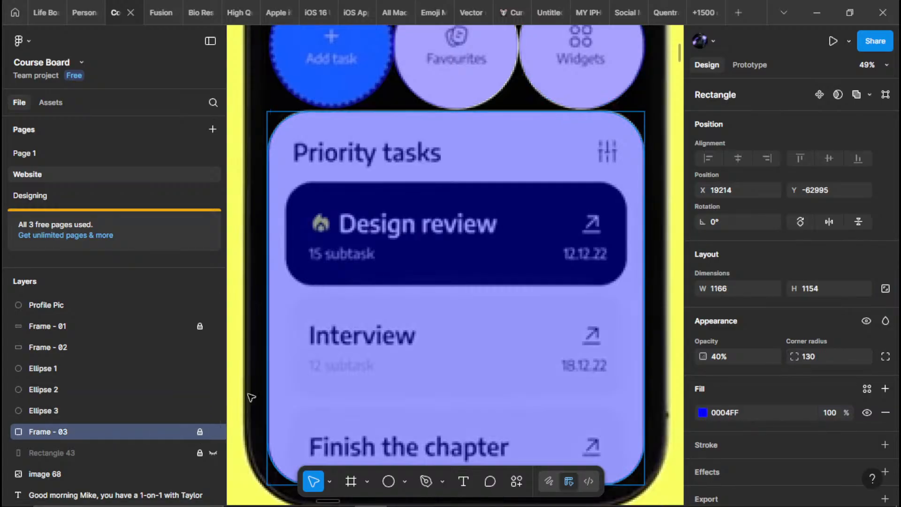
Place a 100 × 100 rectangle over the Design review card with a red FF0000 fill and 40% opacity
{"action": "left_click", "coordinate": [362, 256]}
{"action": "key", "text": "r"}
{"action": "left_click", "coordinate": [348, 234]}
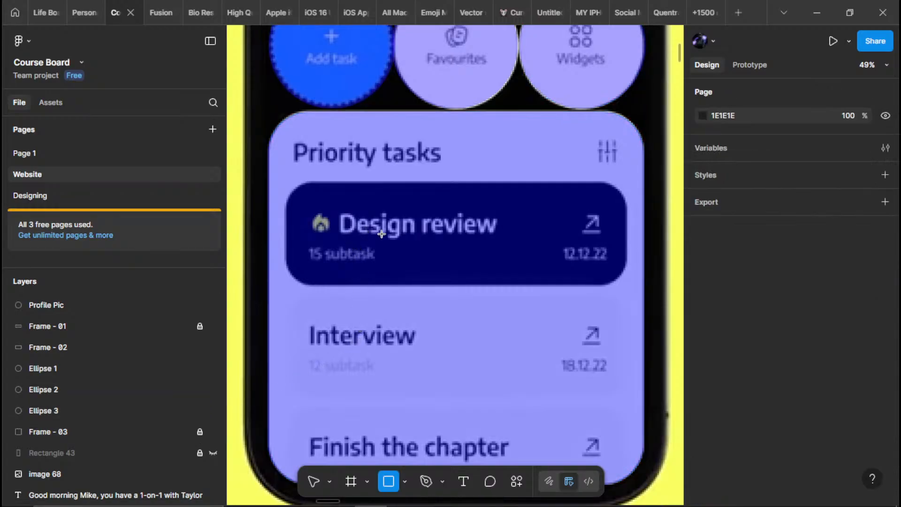
{"action": "left_click", "coordinate": [702, 412]}
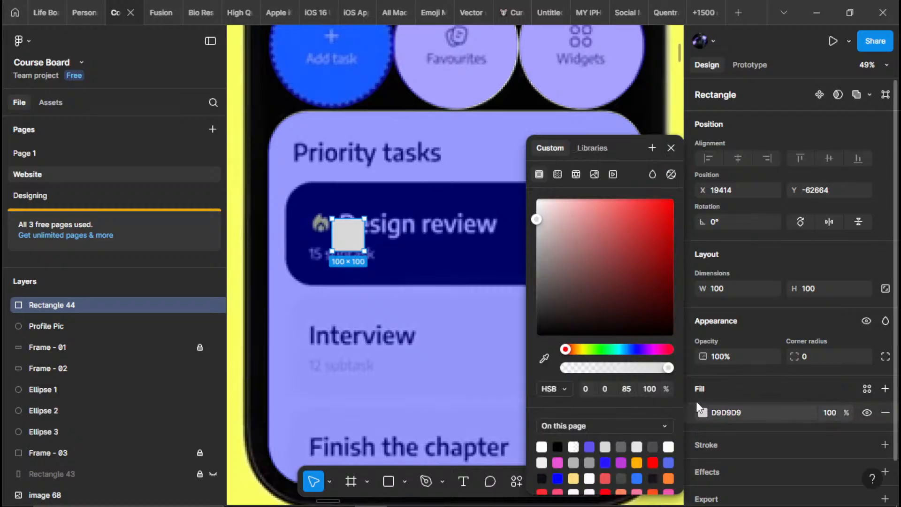
{"action": "left_click_drag", "start_coordinate": [631, 255], "coordinate": [674, 198]}
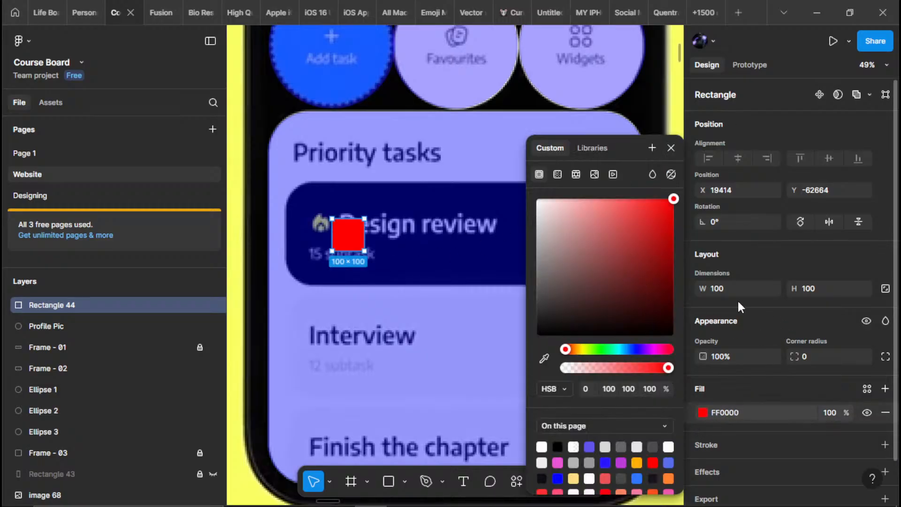
{"action": "key", "text": "4"}
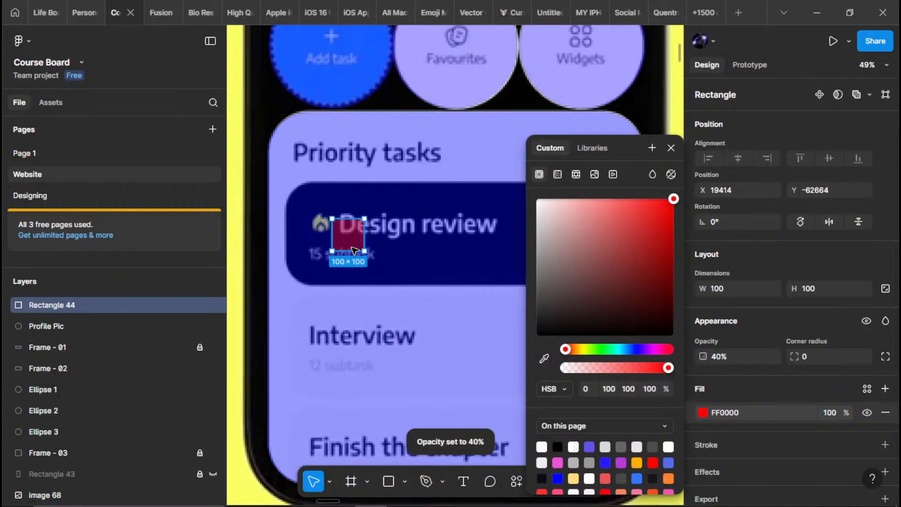
Stretch the red rectangle across the Design review card to about 1043 × 323
{"action": "left_click_drag", "start_coordinate": [349, 251], "coordinate": [474, 265]}
{"action": "left_click_drag", "start_coordinate": [401, 218], "coordinate": [400, 181]}
{"action": "left_click_drag", "start_coordinate": [332, 218], "coordinate": [448, 257]}
{"action": "scroll", "coordinate": [267, 227], "scroll_direction": "right", "scroll_amount": 5}
{"action": "scroll", "coordinate": [448, 258], "scroll_direction": "down", "scroll_amount": 3}
{"action": "left_click_drag", "start_coordinate": [442, 296], "coordinate": [502, 270]}
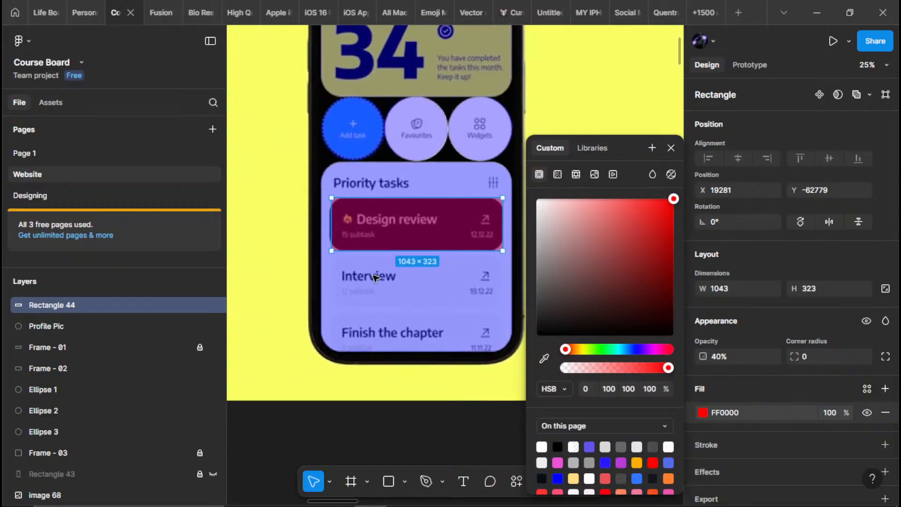
Darken the phone mockup picture, image 69, by lowering its fill's exposure so the task card edges stand out
{"action": "scroll", "coordinate": [375, 274], "scroll_direction": "up", "scroll_amount": 3}
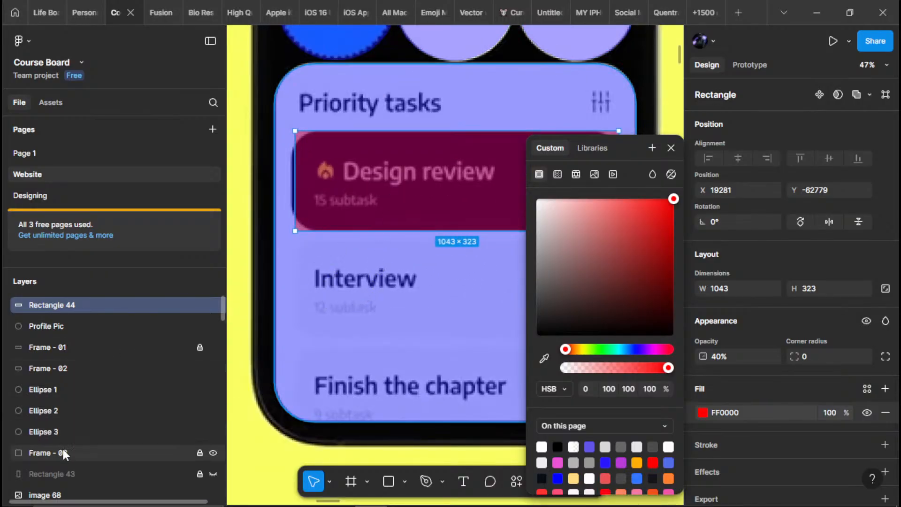
{"action": "left_click", "coordinate": [47, 493]}
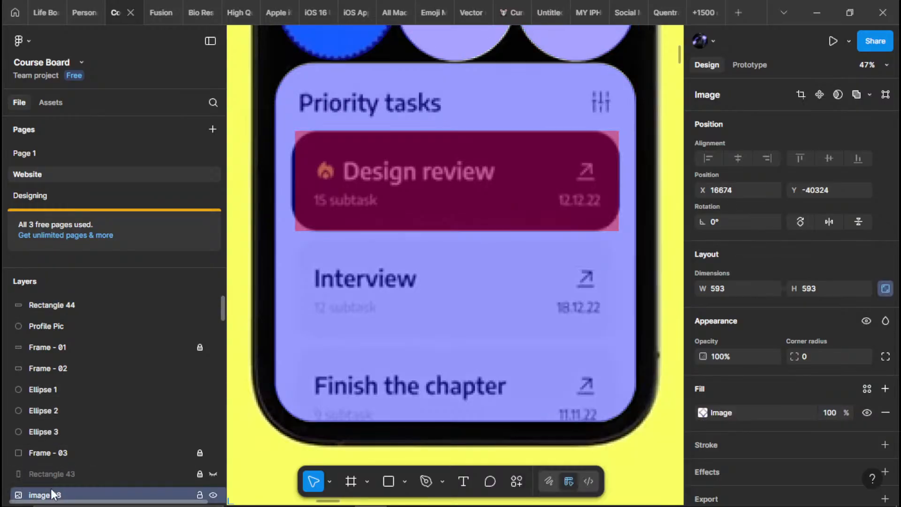
{"action": "scroll", "coordinate": [534, 324], "scroll_direction": "down", "scroll_amount": 3}
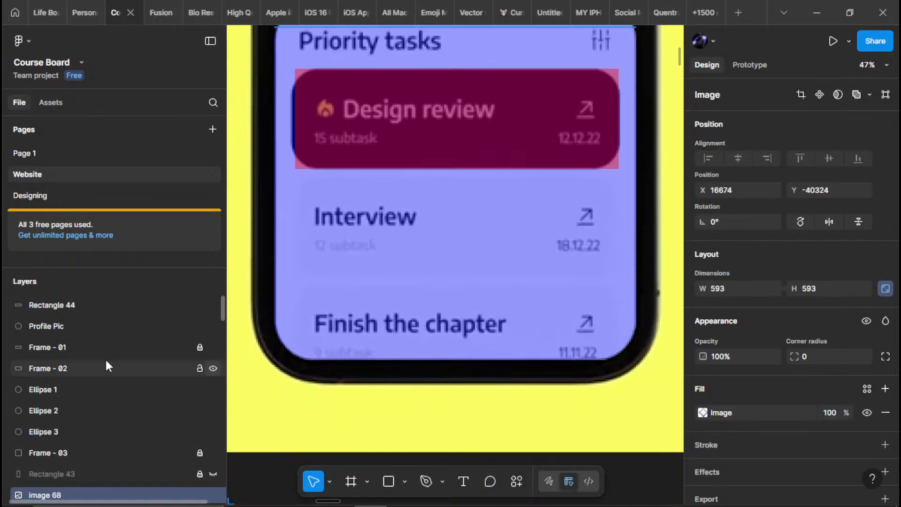
{"action": "scroll", "coordinate": [78, 399], "scroll_direction": "down", "scroll_amount": 5}
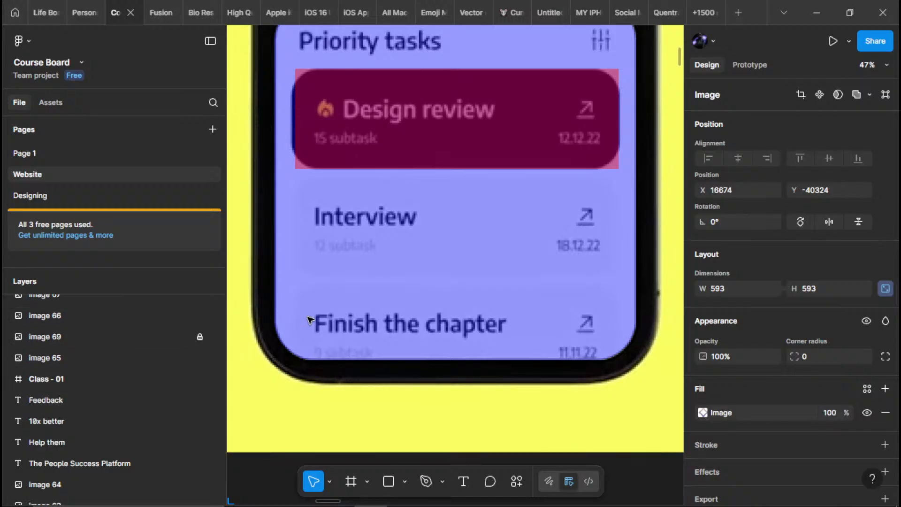
{"action": "left_click", "coordinate": [72, 336]}
{"action": "scroll", "coordinate": [371, 294], "scroll_direction": "down", "scroll_amount": 7}
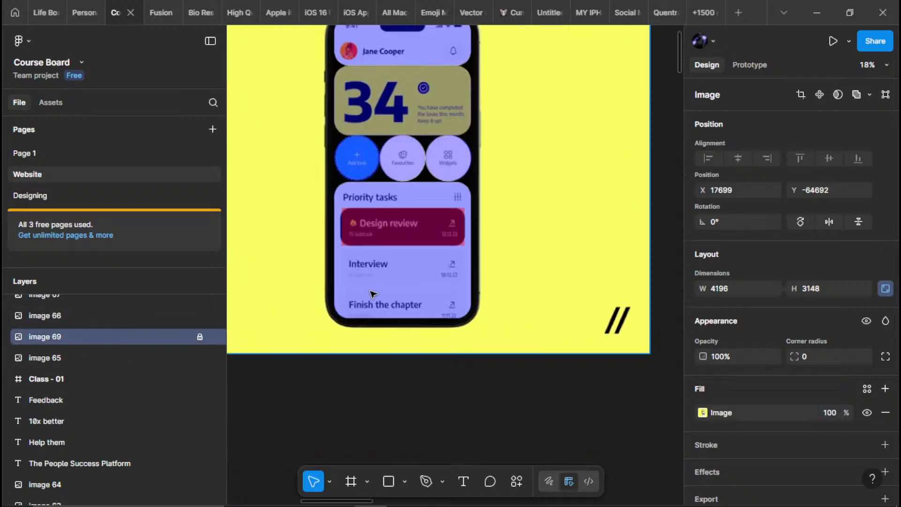
{"action": "scroll", "coordinate": [390, 166], "scroll_direction": "up", "scroll_amount": 2}
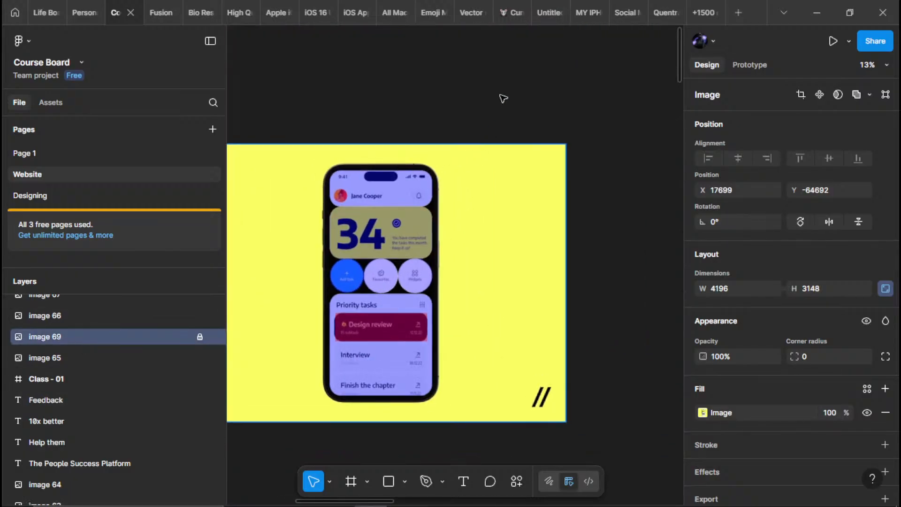
{"action": "left_click", "coordinate": [702, 412]}
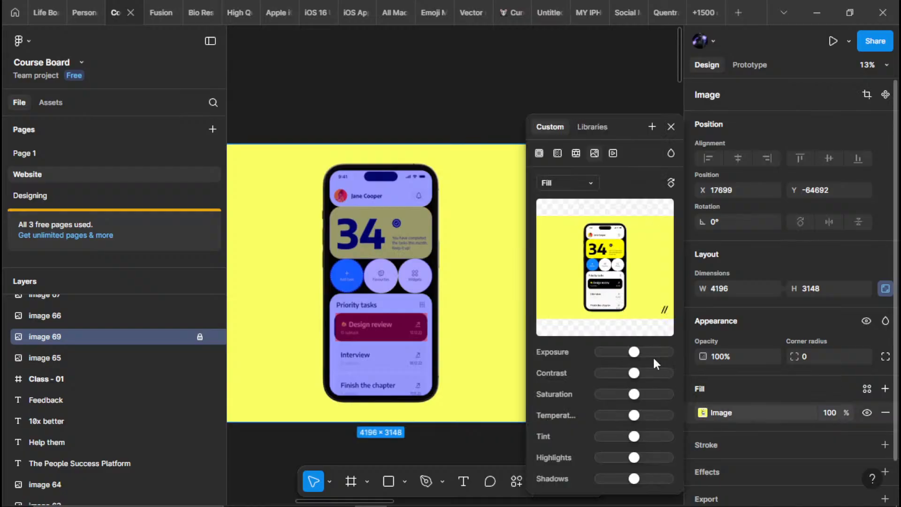
{"action": "left_click_drag", "start_coordinate": [631, 352], "coordinate": [613, 351]}
{"action": "scroll", "coordinate": [398, 413], "scroll_direction": "up", "scroll_amount": 5}
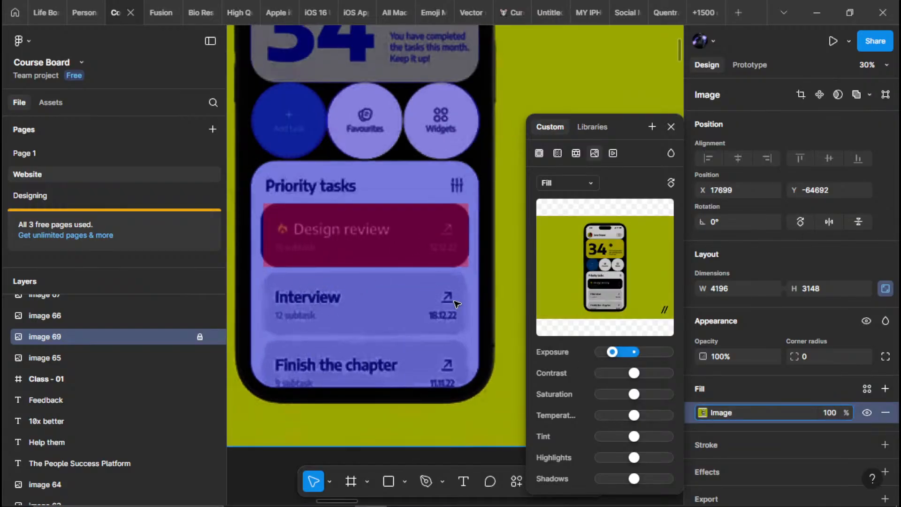
{"action": "left_click", "coordinate": [436, 378]}
Duplicate the Design review rectangle onto the Interview card and resize the copy to 1043 × 331
{"action": "left_click", "coordinate": [340, 243]}
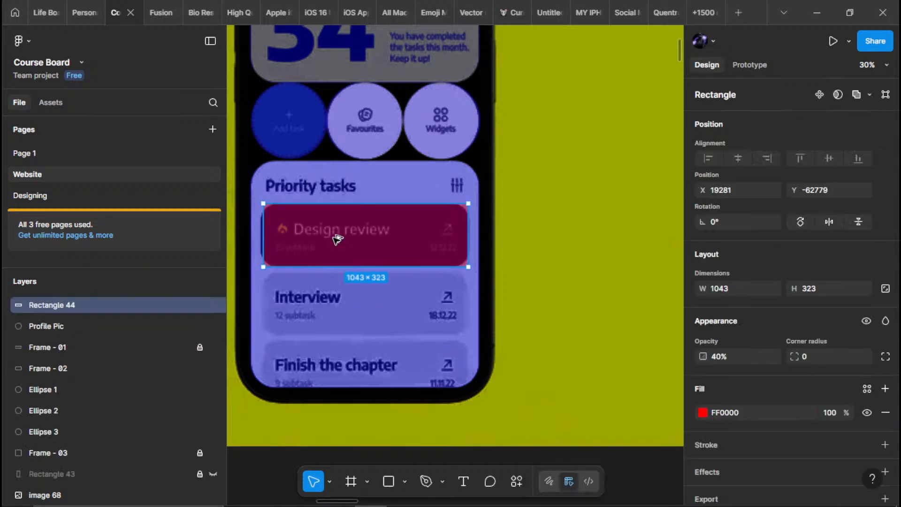
{"action": "left_click_drag", "start_coordinate": [338, 240], "coordinate": [335, 308]}
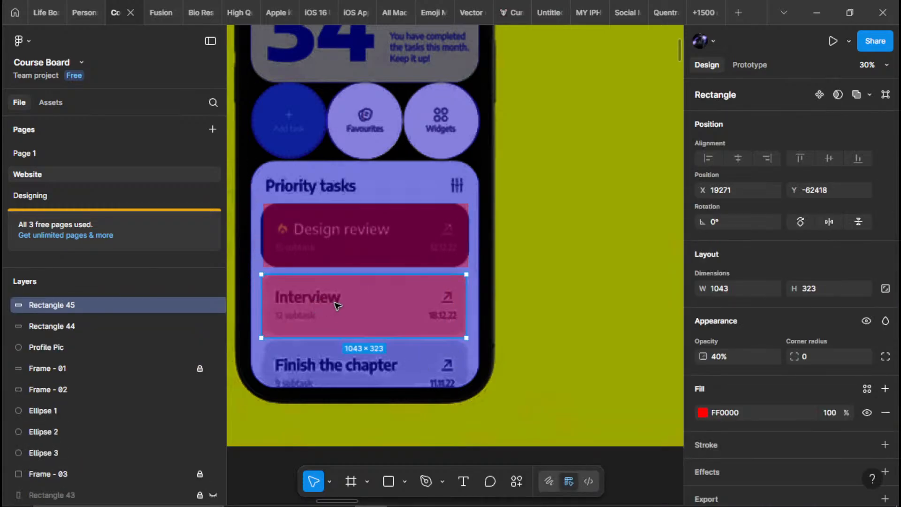
{"action": "scroll", "coordinate": [340, 312], "scroll_direction": "up", "scroll_amount": 4}
{"action": "mouse_move", "coordinate": [349, 350]}
{"action": "left_mouse_down"}
{"action": "mouse_move", "coordinate": [354, 307]}
{"action": "mouse_move", "coordinate": [357, 347]}
{"action": "left_mouse_up"}
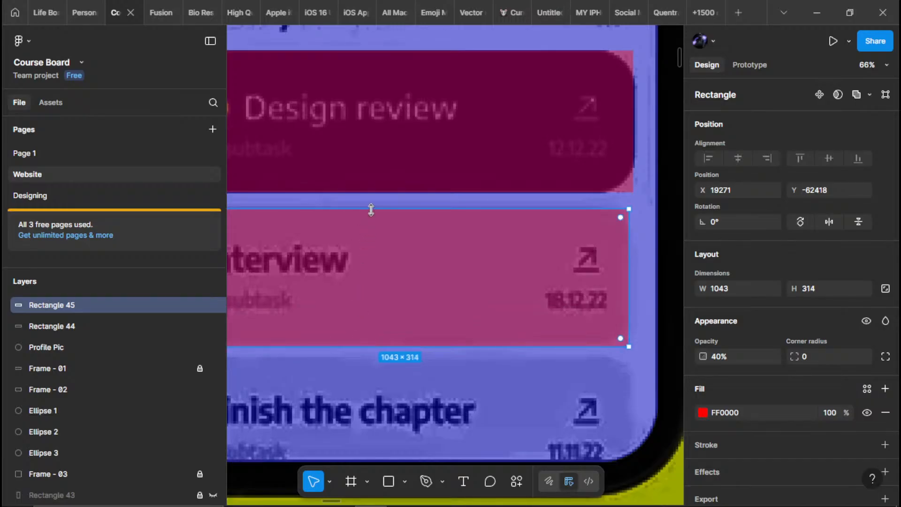
{"action": "mouse_move", "coordinate": [371, 209]}
{"action": "left_mouse_down"}
{"action": "mouse_move", "coordinate": [364, 277]}
{"action": "mouse_move", "coordinate": [371, 201]}
{"action": "left_mouse_up"}
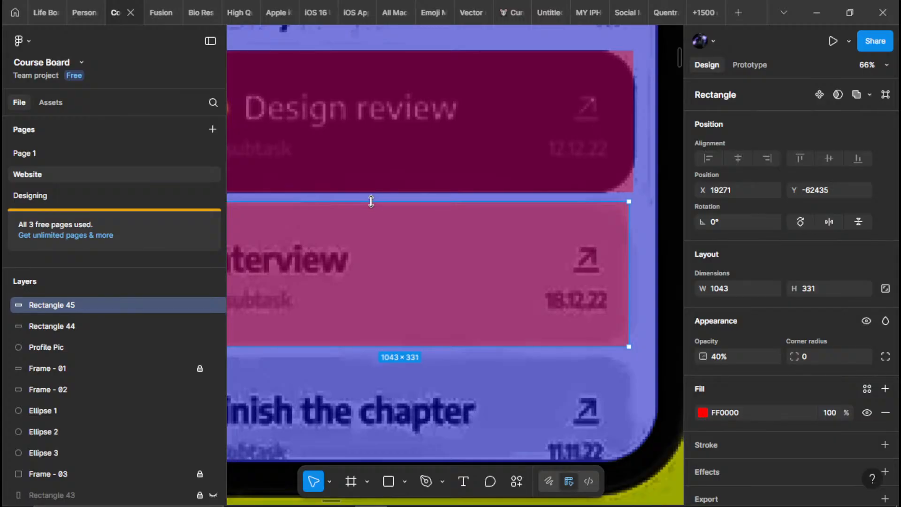
Duplicate the Interview card's rectangle onto the Finish the chapter card
{"action": "scroll", "coordinate": [394, 226], "scroll_direction": "down", "scroll_amount": 5}
{"action": "scroll", "coordinate": [427, 280], "scroll_direction": "up", "scroll_amount": 3}
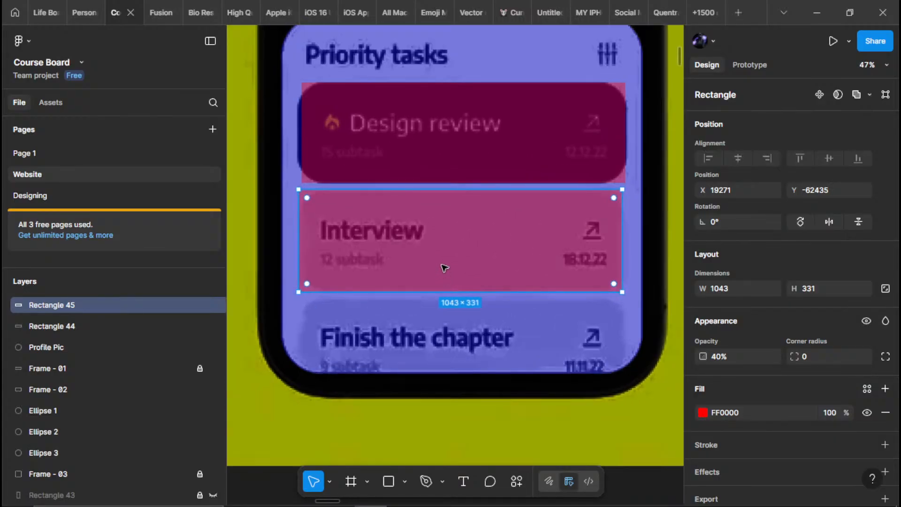
{"action": "left_click_drag", "start_coordinate": [445, 267], "coordinate": [452, 339]}
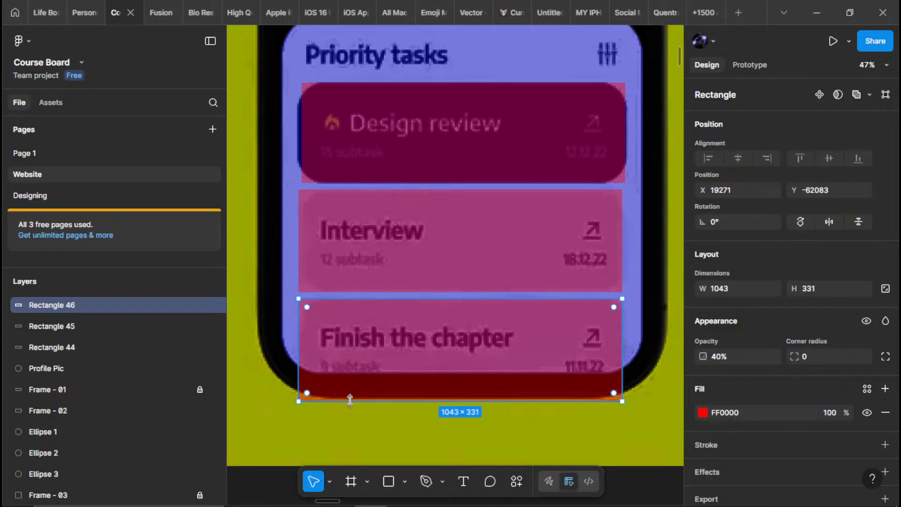
{"action": "scroll", "coordinate": [395, 343], "scroll_direction": "down", "scroll_amount": 4}
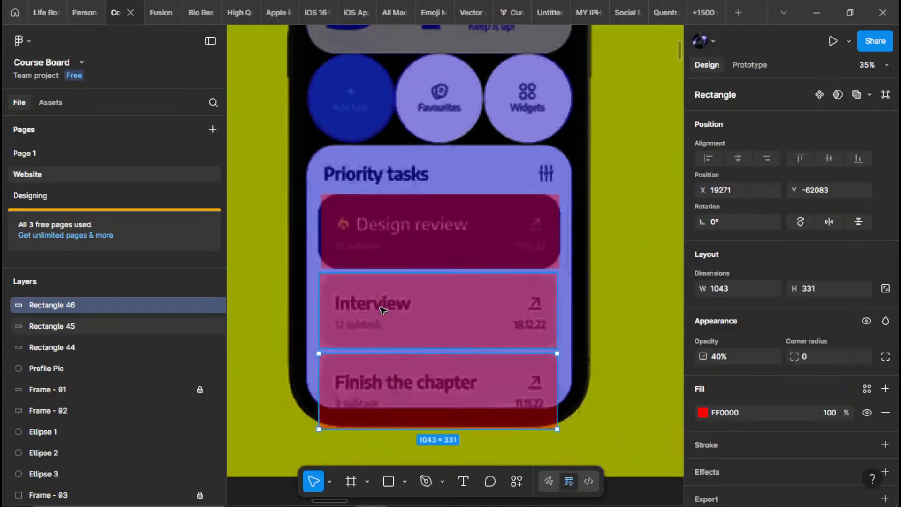
Extend the Design review rectangle's left and top edges to the card's outline, making it 1058 × 324
{"action": "left_click", "coordinate": [385, 237]}
{"action": "scroll", "coordinate": [386, 237], "scroll_direction": "up", "scroll_amount": 10}
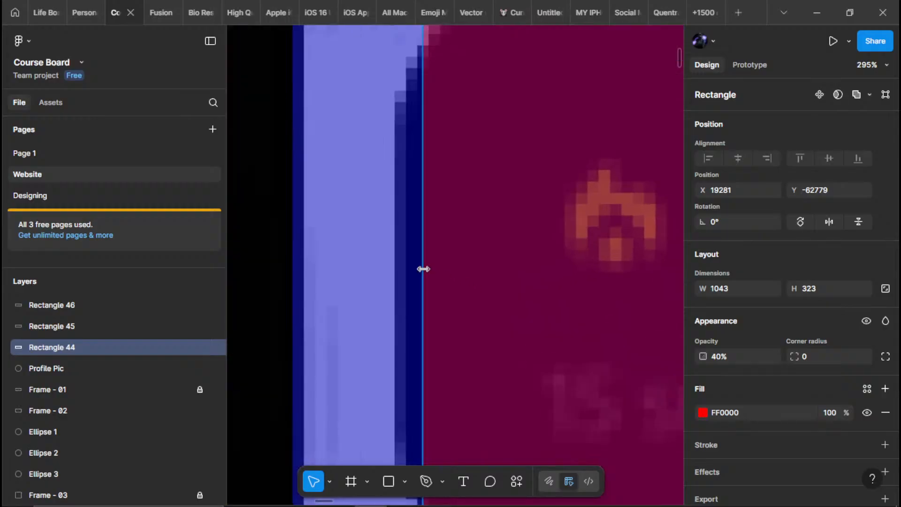
{"action": "left_click_drag", "start_coordinate": [379, 278], "coordinate": [394, 277]}
{"action": "left_click_drag", "start_coordinate": [472, 171], "coordinate": [407, 344]}
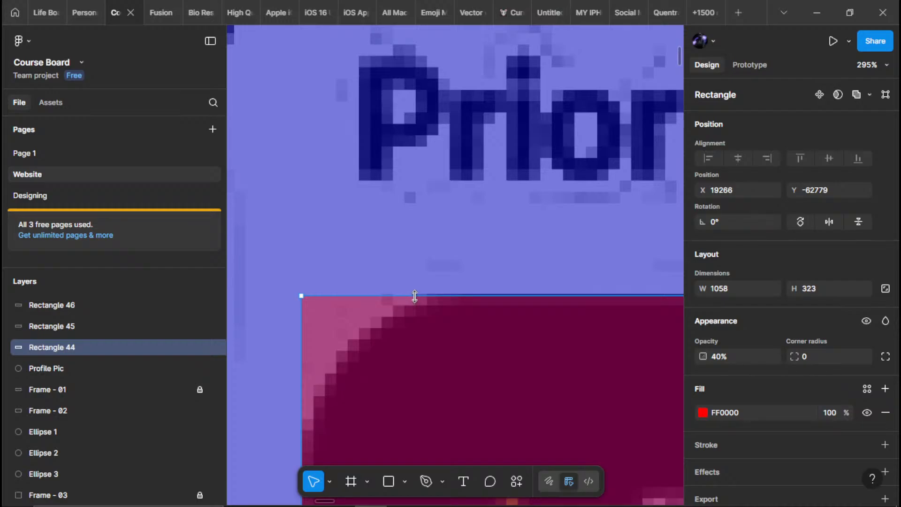
{"action": "left_click_drag", "start_coordinate": [414, 296], "coordinate": [28, 169]}
Extend the Design review rectangle's right and bottom edges to the card's outline, making it 1062 × 327
{"action": "scroll", "coordinate": [394, 301], "scroll_direction": "down", "scroll_amount": 8}
{"action": "scroll", "coordinate": [485, 239], "scroll_direction": "up", "scroll_amount": 3}
{"action": "scroll", "coordinate": [594, 336], "scroll_direction": "up", "scroll_amount": 5}
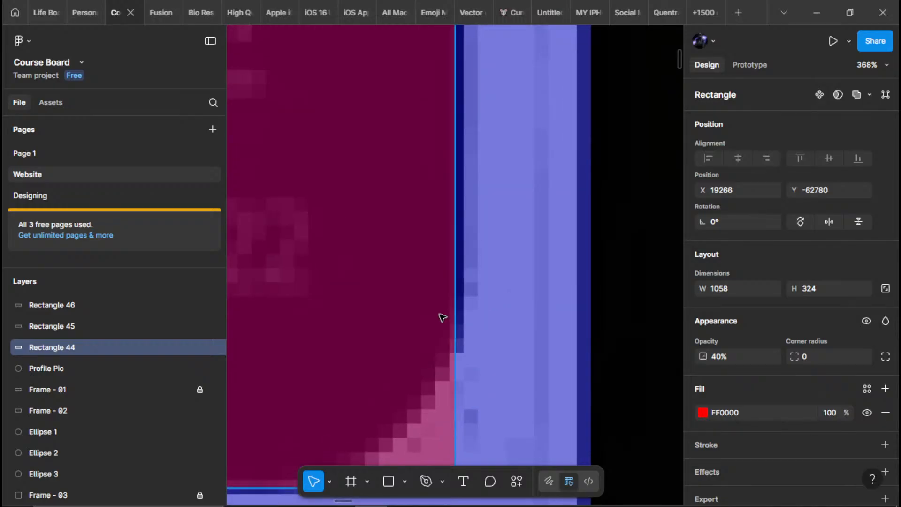
{"action": "left_click_drag", "start_coordinate": [455, 307], "coordinate": [464, 312]}
{"action": "scroll", "coordinate": [337, 328], "scroll_direction": "down", "scroll_amount": 5}
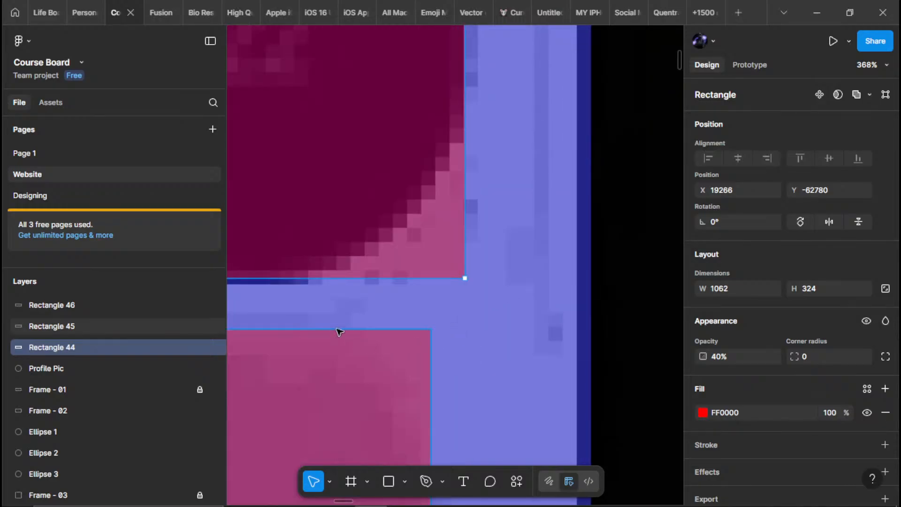
{"action": "left_click_drag", "start_coordinate": [305, 283], "coordinate": [305, 286]}
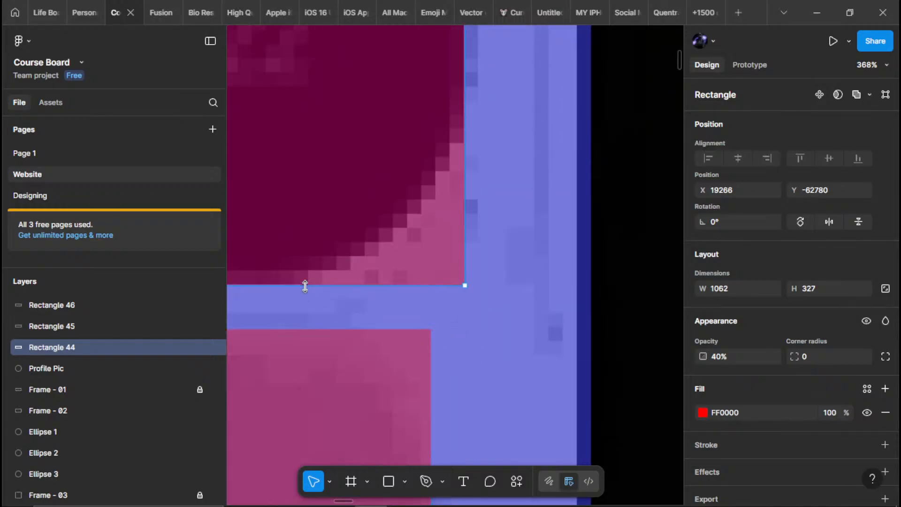
Round the Design review rectangle's corners to a radius of 95 and compare them with the card's corners
{"action": "left_click_drag", "start_coordinate": [454, 275], "coordinate": [243, 52]}
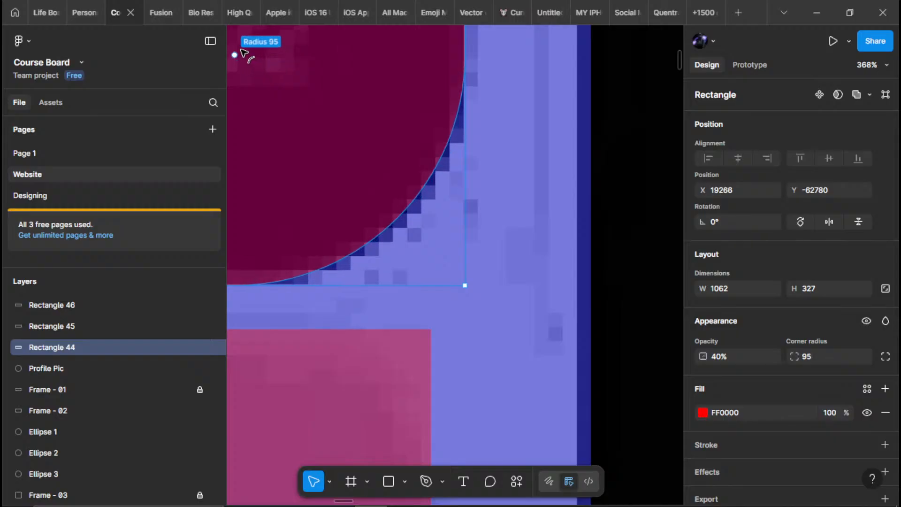
{"action": "scroll", "coordinate": [443, 148], "scroll_direction": "down", "scroll_amount": 1}
{"action": "left_click_drag", "start_coordinate": [548, 230], "coordinate": [673, 382]}
{"action": "scroll", "coordinate": [494, 270], "scroll_direction": "down", "scroll_amount": 2}
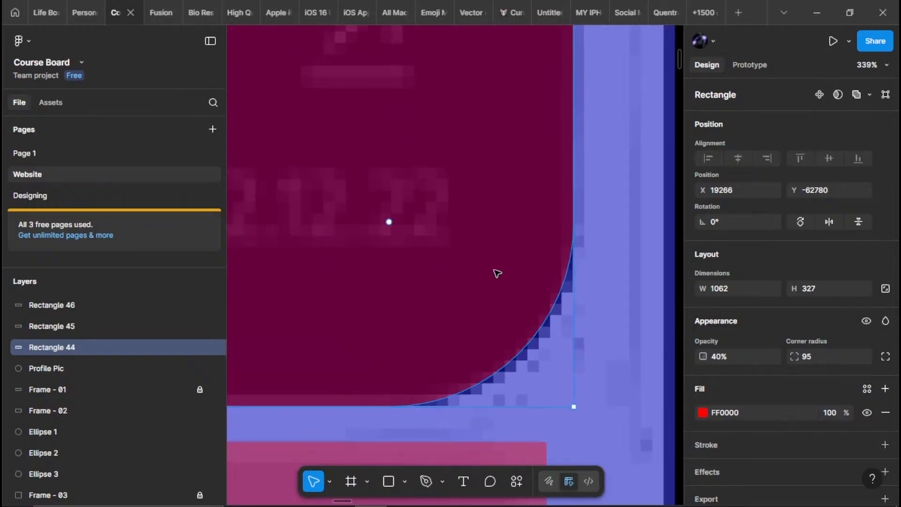
{"action": "scroll", "coordinate": [497, 273], "scroll_direction": "down", "scroll_amount": 3}
{"action": "left_click_drag", "start_coordinate": [513, 134], "coordinate": [509, 278]}
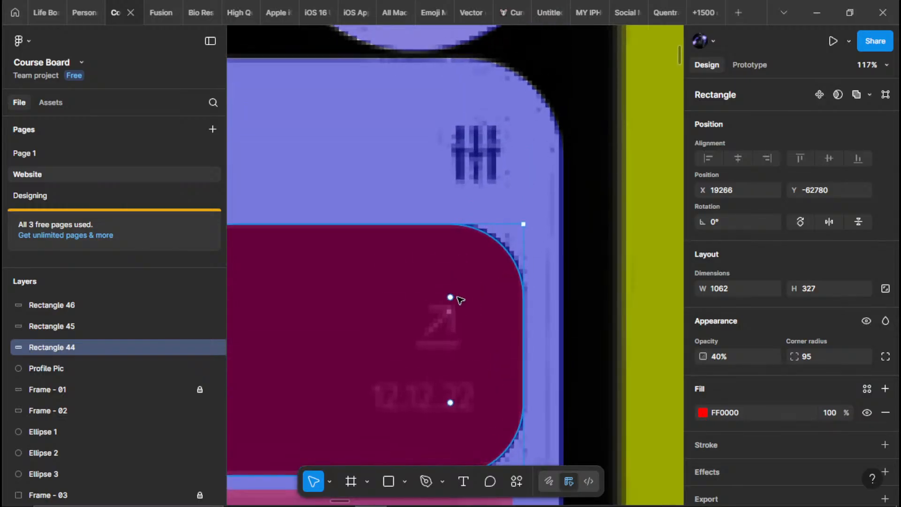
Reduce the Design review rectangle's corner radius to 85 to match the card's corners
{"action": "left_click_drag", "start_coordinate": [456, 295], "coordinate": [458, 290]}
{"action": "scroll", "coordinate": [459, 291], "scroll_direction": "down", "scroll_amount": 5}
{"action": "scroll", "coordinate": [436, 289], "scroll_direction": "left", "scroll_amount": 5}
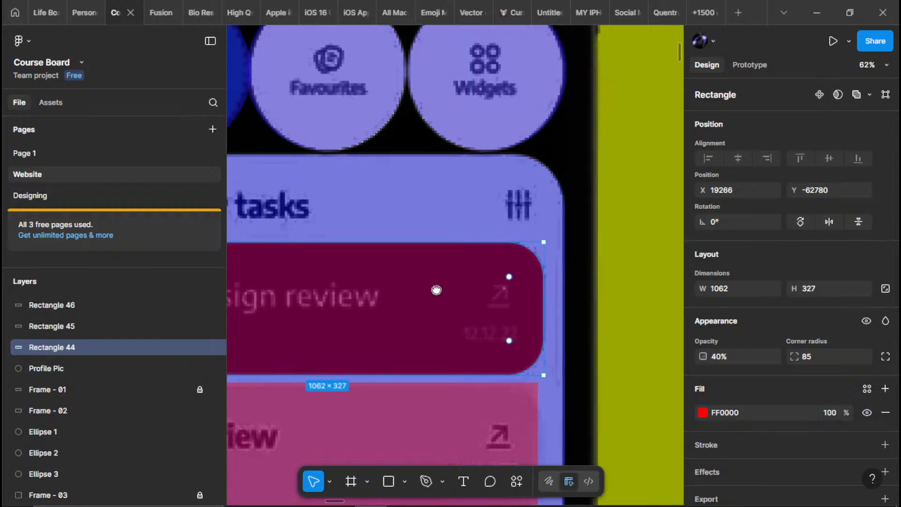
{"action": "scroll", "coordinate": [378, 313], "scroll_direction": "down", "scroll_amount": 3}
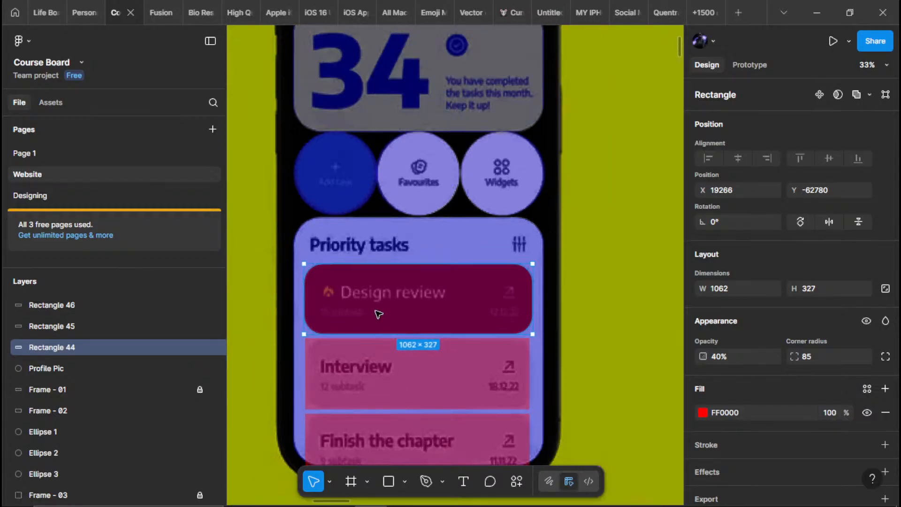
Round the Interview card rectangle's corners to a radius of 85
{"action": "left_click", "coordinate": [346, 368]}
{"action": "scroll", "coordinate": [312, 361], "scroll_direction": "up", "scroll_amount": 3}
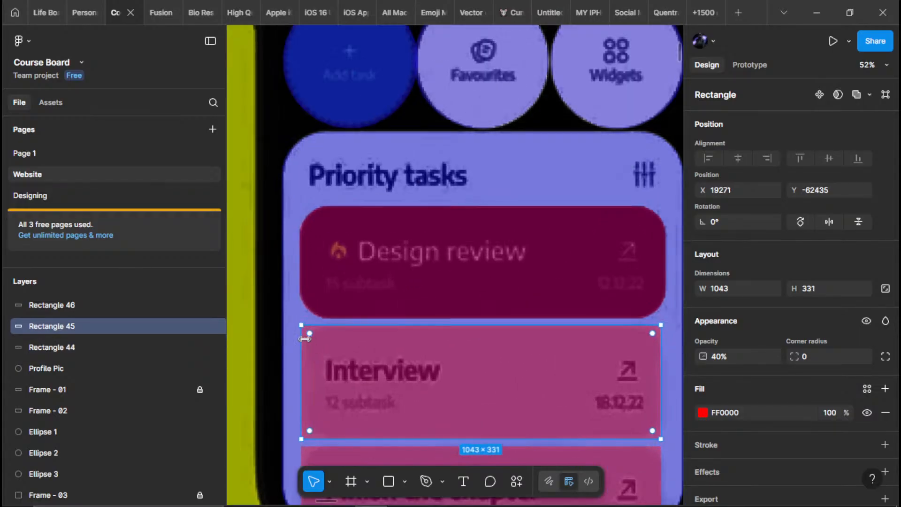
{"action": "scroll", "coordinate": [314, 339], "scroll_direction": "up", "scroll_amount": 5}
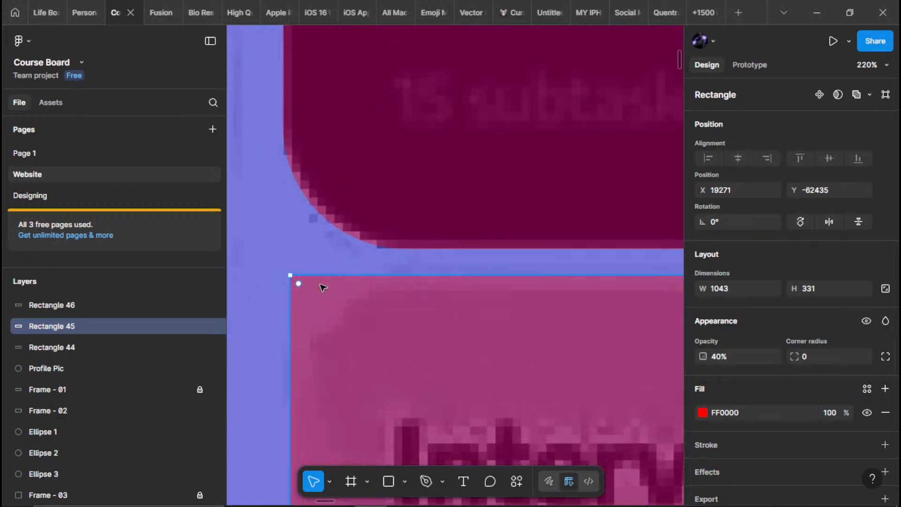
{"action": "left_click_drag", "start_coordinate": [299, 284], "coordinate": [435, 383]}
{"action": "scroll", "coordinate": [435, 382], "scroll_direction": "down", "scroll_amount": 4}
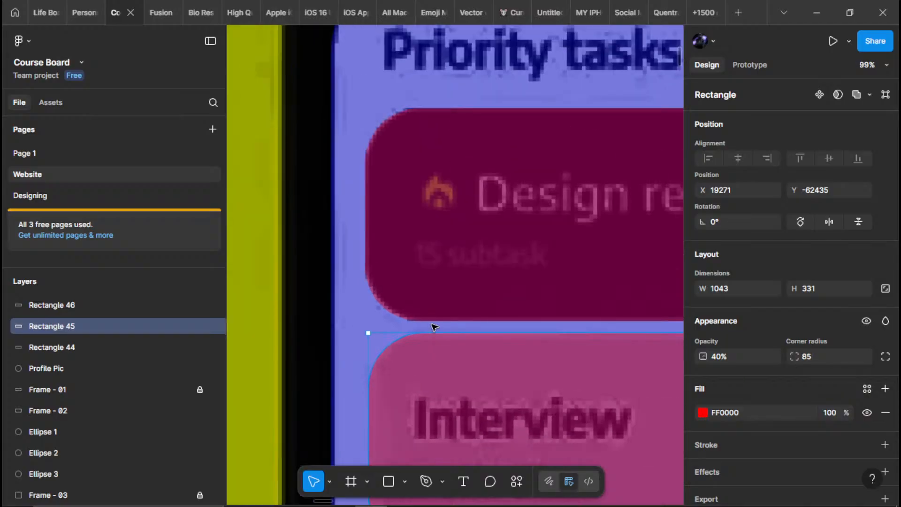
Fit the Interview rectangle's right and bottom edges to the card's outline, making it 1061 × 325
{"action": "scroll", "coordinate": [563, 420], "scroll_direction": "up", "scroll_amount": 1}
{"action": "left_click_drag", "start_coordinate": [563, 420], "coordinate": [87, 270]}
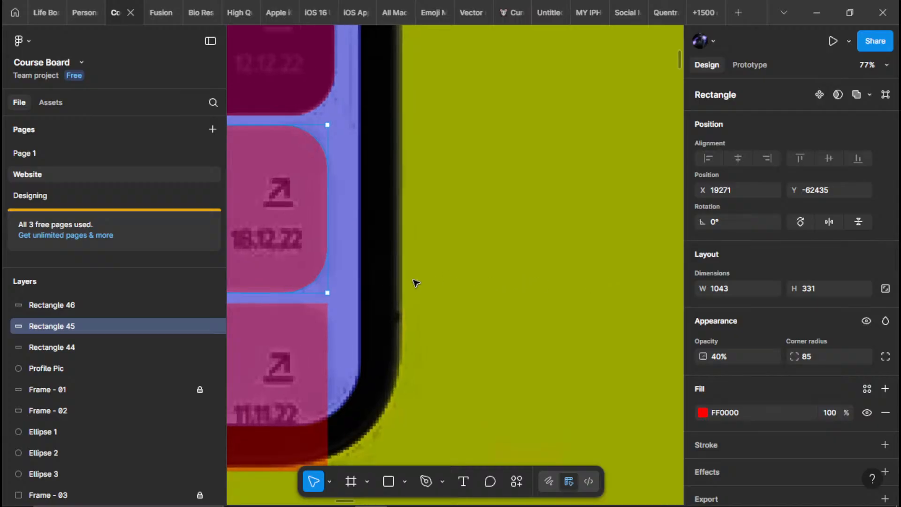
{"action": "scroll", "coordinate": [445, 264], "scroll_direction": "up", "scroll_amount": 5}
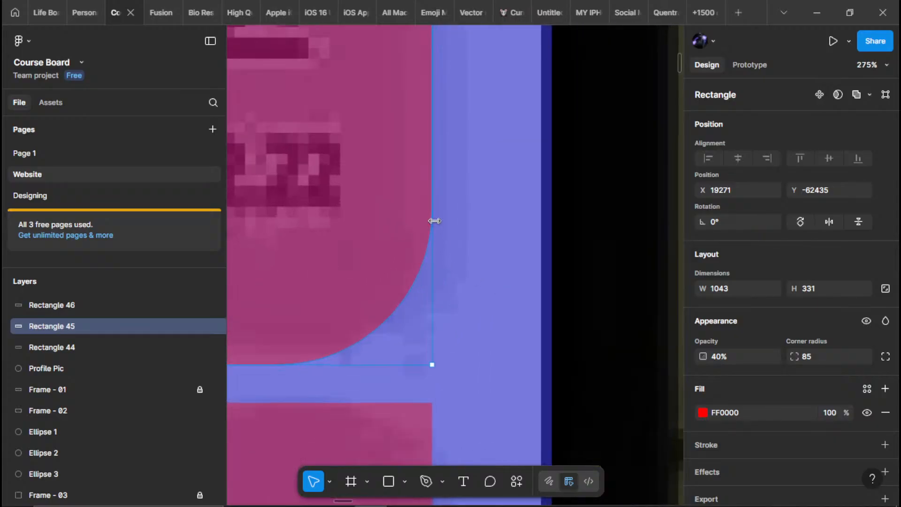
{"action": "left_click_drag", "start_coordinate": [434, 220], "coordinate": [464, 224]}
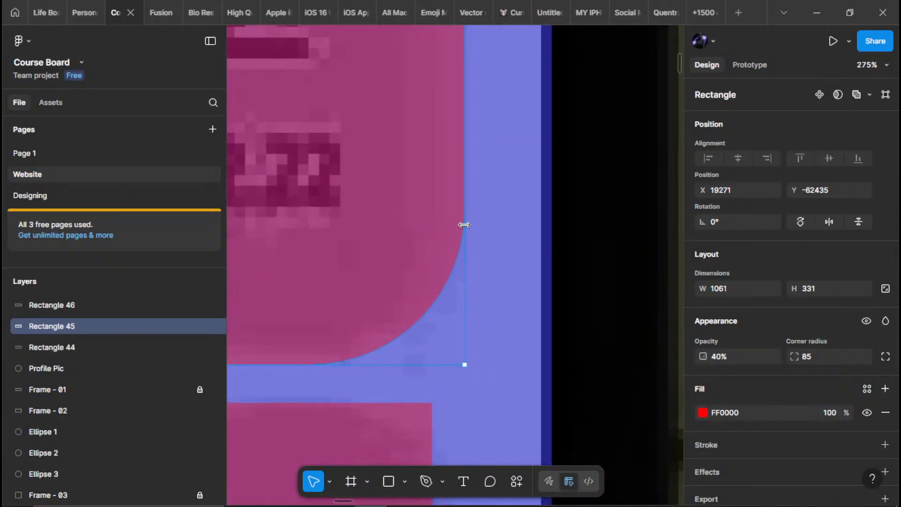
{"action": "scroll", "coordinate": [516, 281], "scroll_direction": "down", "scroll_amount": 3}
{"action": "scroll", "coordinate": [388, 336], "scroll_direction": "up", "scroll_amount": 4}
{"action": "left_click_drag", "start_coordinate": [388, 308], "coordinate": [404, 296]}
{"action": "scroll", "coordinate": [603, 347], "scroll_direction": "down", "scroll_amount": 10}
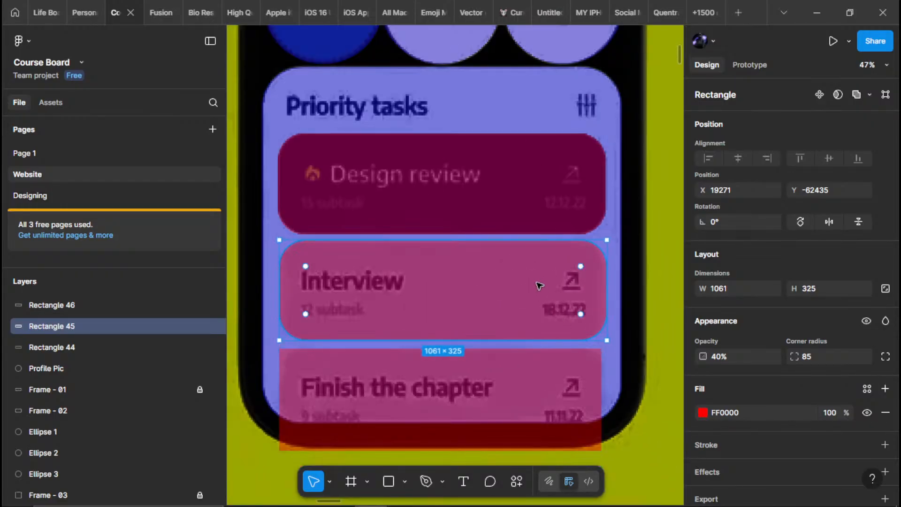
Replace the square-cornered rectangle on the Finish the chapter card with a duplicate of the Interview card's rounded rectangle
{"action": "left_click", "coordinate": [452, 413]}
{"action": "key", "text": "Delete"}
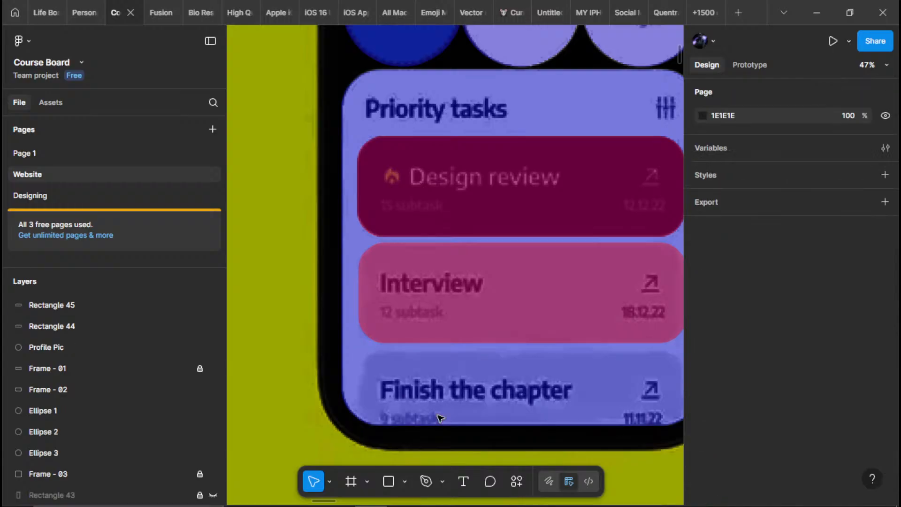
{"action": "left_click_drag", "start_coordinate": [440, 370], "coordinate": [392, 336]}
{"action": "left_click", "coordinate": [412, 276]}
{"action": "left_click_drag", "start_coordinate": [413, 275], "coordinate": [453, 369]}
{"action": "scroll", "coordinate": [358, 372], "scroll_direction": "up", "scroll_amount": 10}
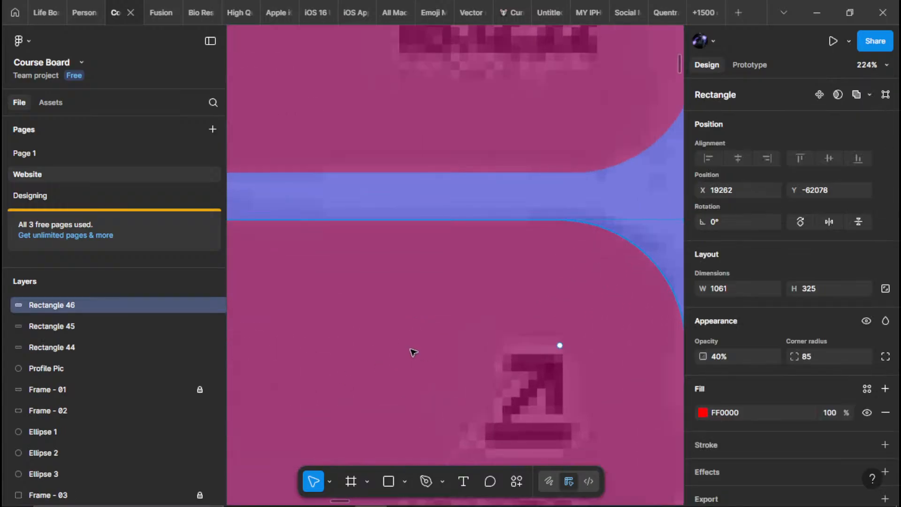
Nudge the Finish the chapter rectangle into line with its card's outline, at X 19264, Y -62085
{"action": "key", "text": "Up"}
{"action": "key", "text": "Up"}
{"action": "key", "text": "Up"}
{"action": "key", "text": "Up"}
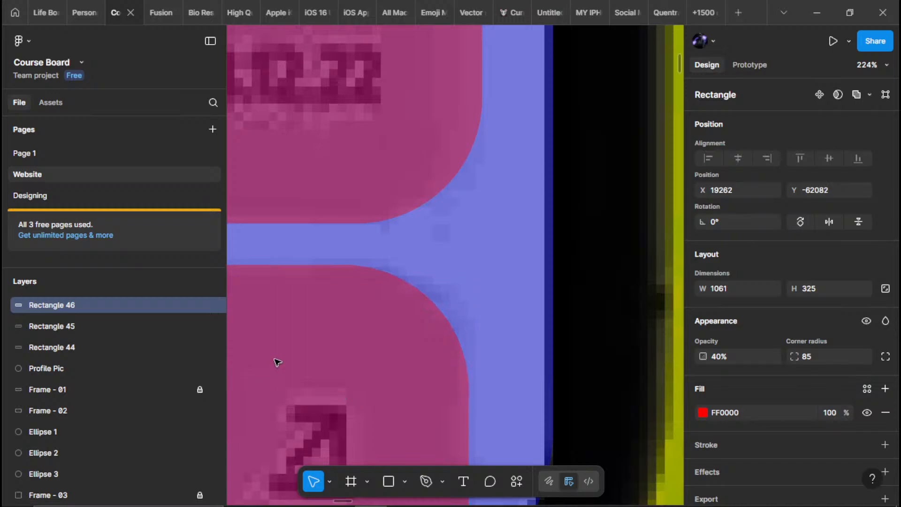
{"action": "key", "text": "Up"}
{"action": "key", "text": "Up"}
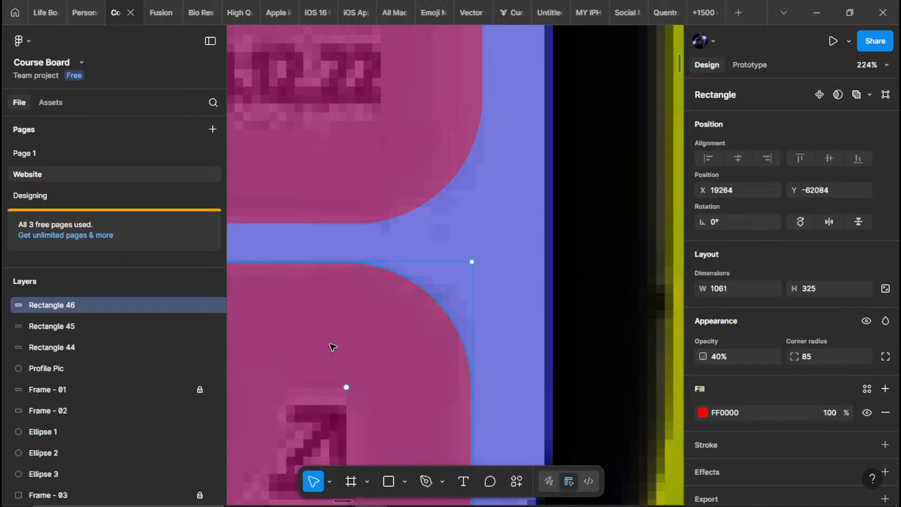
{"action": "left_click_drag", "start_coordinate": [456, 299], "coordinate": [588, 301]}
{"action": "key", "text": "Up"}
{"action": "key", "text": "Up"}
{"action": "key", "text": "Up"}
{"action": "key", "text": "Down"}
{"action": "key", "text": "Down"}
{"action": "key", "text": "Down"}
{"action": "key", "text": "Down"}
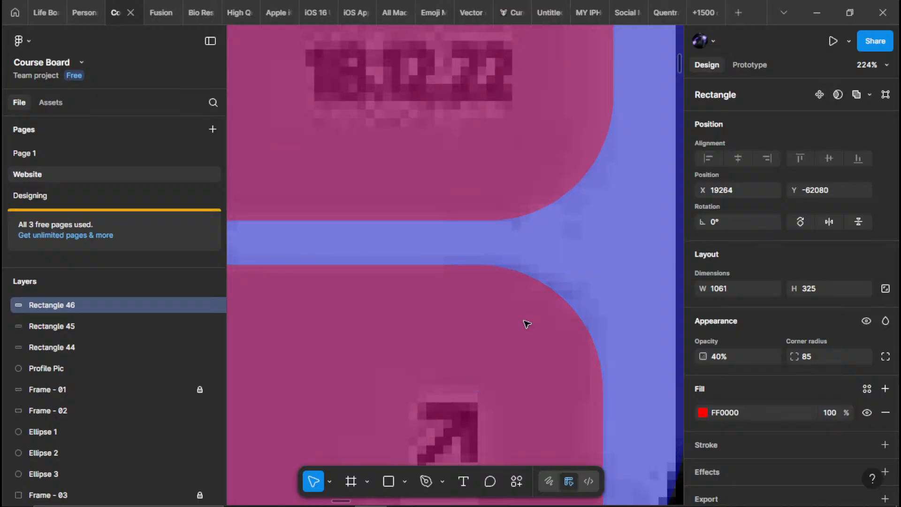
{"action": "key", "text": "shift+Down"}
{"action": "key", "text": "Down"}
{"action": "key", "text": "Up"}
{"action": "key", "text": "shift+Up"}
{"action": "key", "text": "Up"}
{"action": "key", "text": "Up"}
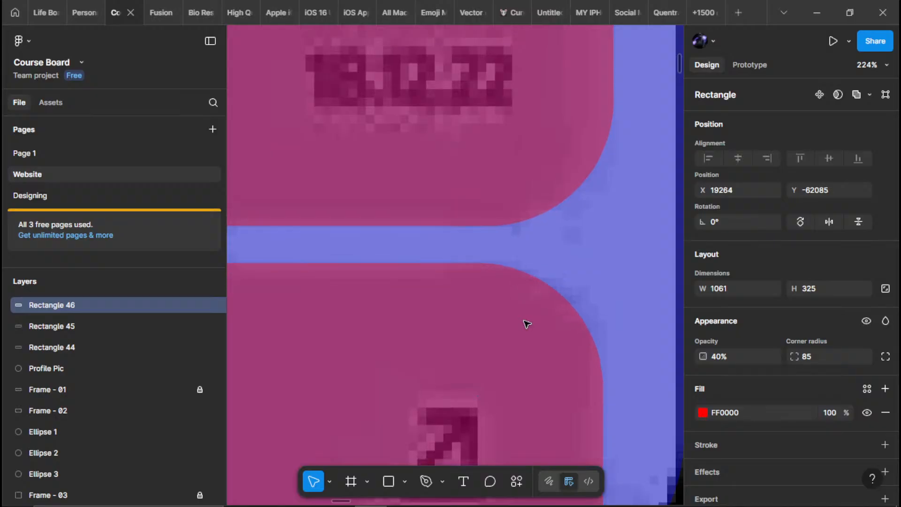
{"action": "key", "text": "Up"}
{"action": "key", "text": "Down"}
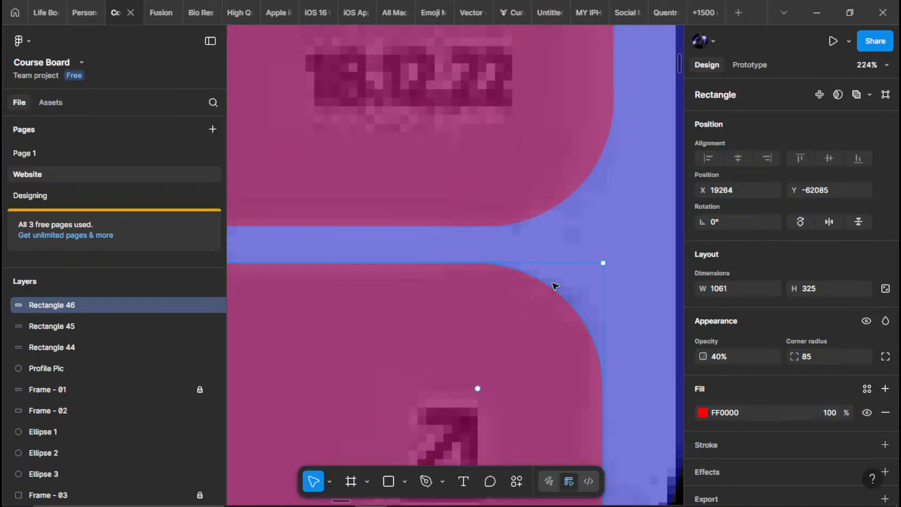
{"action": "scroll", "coordinate": [555, 286], "scroll_direction": "down", "scroll_amount": 10}
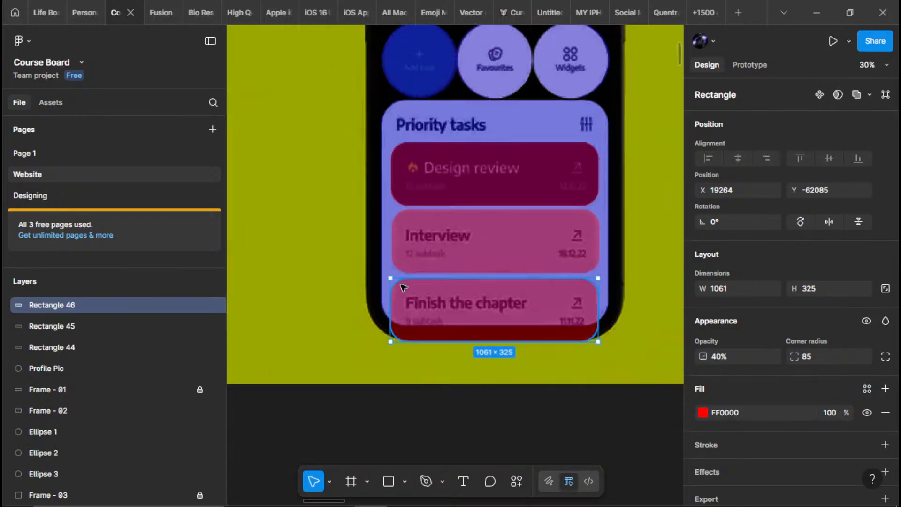
Reorder the layers so Rectangle 44 and Rectangle 45 sit directly above Frame - 03, with Rectangle 44 on top
{"action": "scroll", "coordinate": [403, 287], "scroll_direction": "down", "scroll_amount": 3}
{"action": "left_click_drag", "start_coordinate": [113, 345], "coordinate": [74, 293]}
{"action": "left_click", "coordinate": [61, 328]}
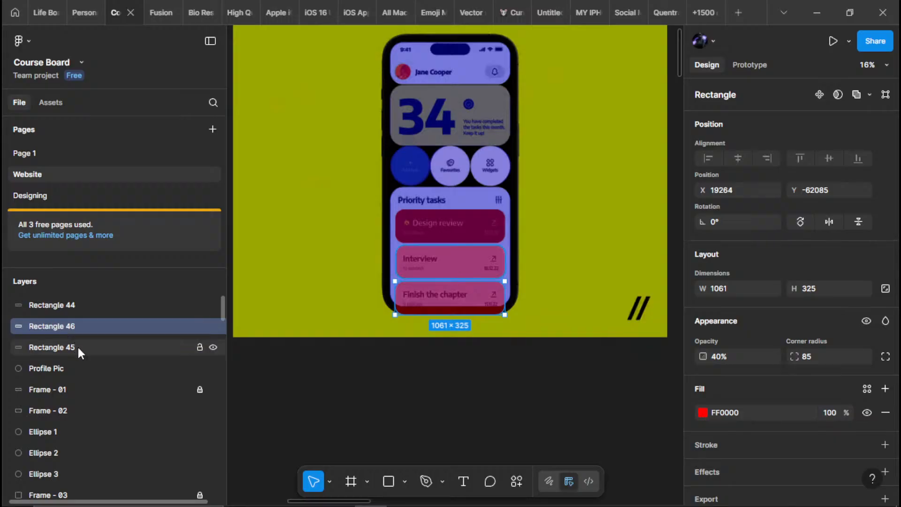
{"action": "left_click", "coordinate": [68, 347]}
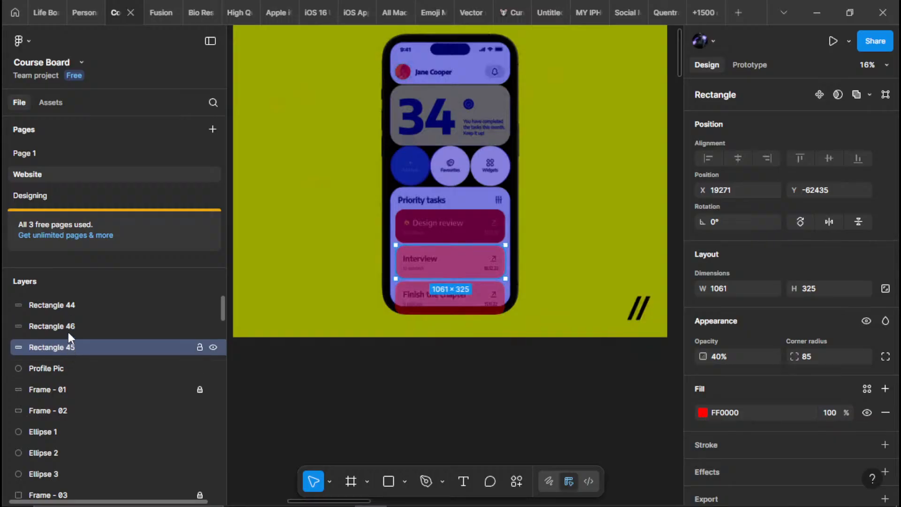
{"action": "left_click_drag", "start_coordinate": [69, 336], "coordinate": [87, 405]}
{"action": "left_click", "coordinate": [76, 305]}
{"action": "left_click", "coordinate": [69, 331], "text": "shift"}
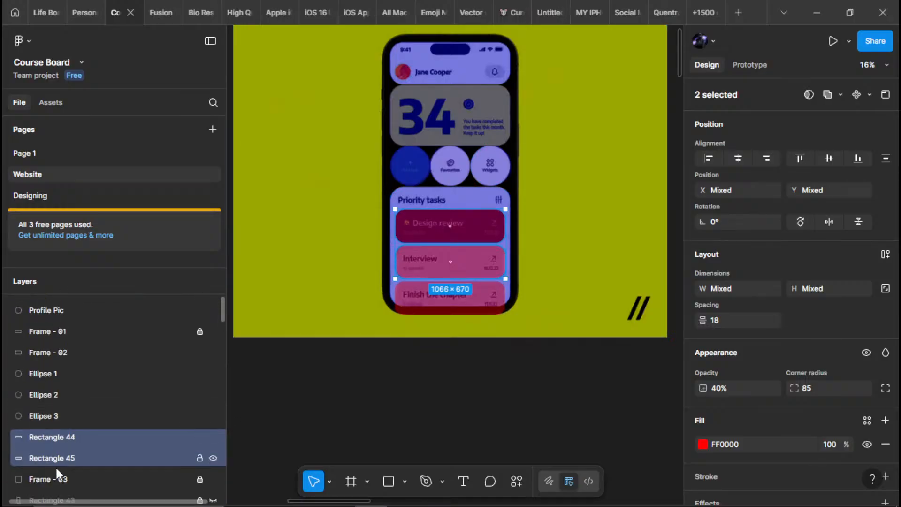
{"action": "scroll", "coordinate": [56, 464], "scroll_direction": "down", "scroll_amount": 3}
{"action": "scroll", "coordinate": [75, 360], "scroll_direction": "up", "scroll_amount": 4}
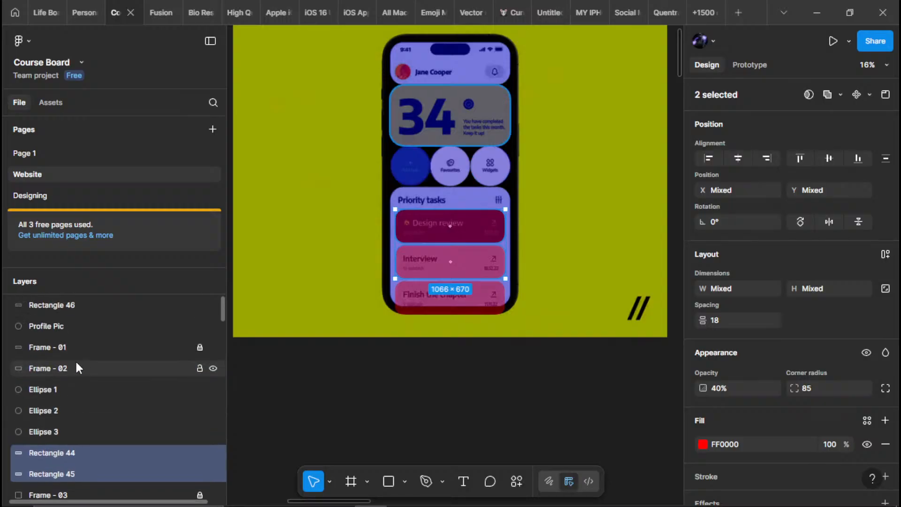
Move the Rectangle 46 layer between Rectangle 45 and Frame - 03
{"action": "left_click_drag", "start_coordinate": [87, 305], "coordinate": [56, 483]}
{"action": "scroll", "coordinate": [84, 418], "scroll_direction": "down", "scroll_amount": 4}
{"action": "scroll", "coordinate": [79, 391], "scroll_direction": "up", "scroll_amount": 2}
Group Rectangle 44, Rectangle 45, Rectangle 46 and Frame - 03 together
{"action": "left_click", "coordinate": [66, 394]}
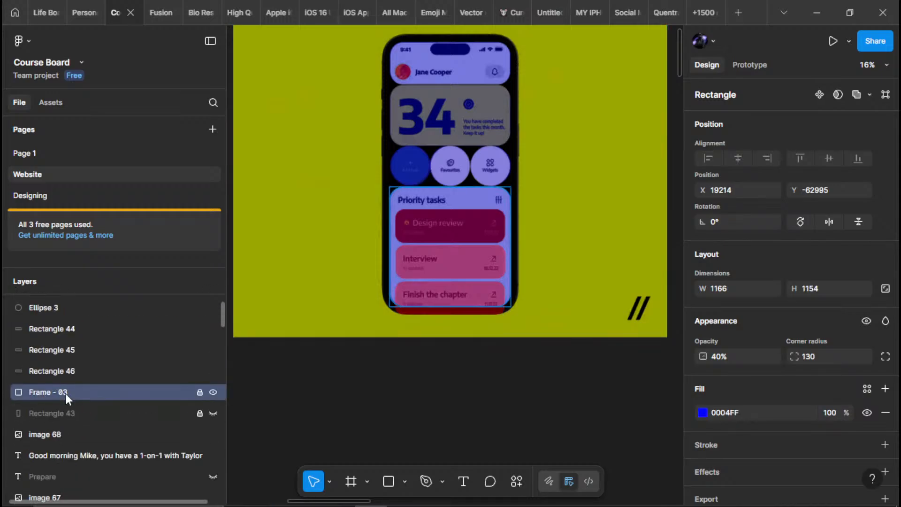
{"action": "left_click", "coordinate": [92, 329], "text": "shift"}
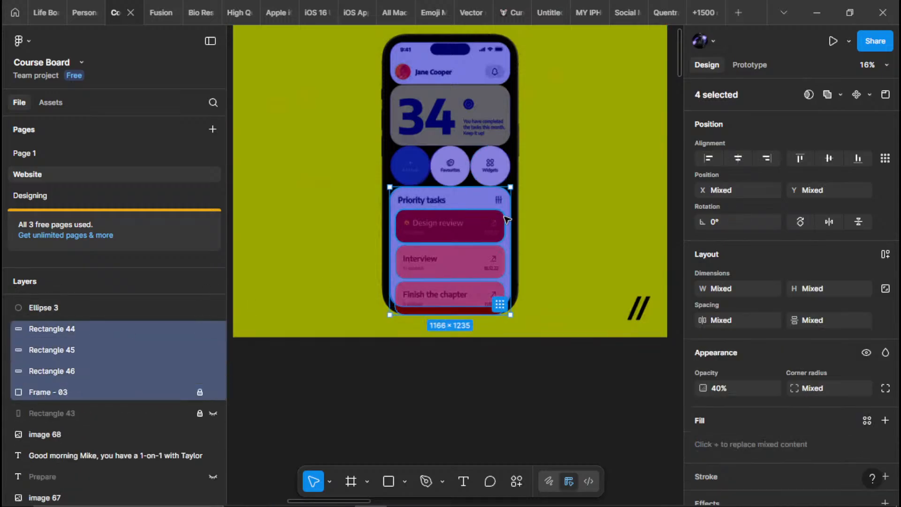
{"action": "key", "text": "ctrl+g"}
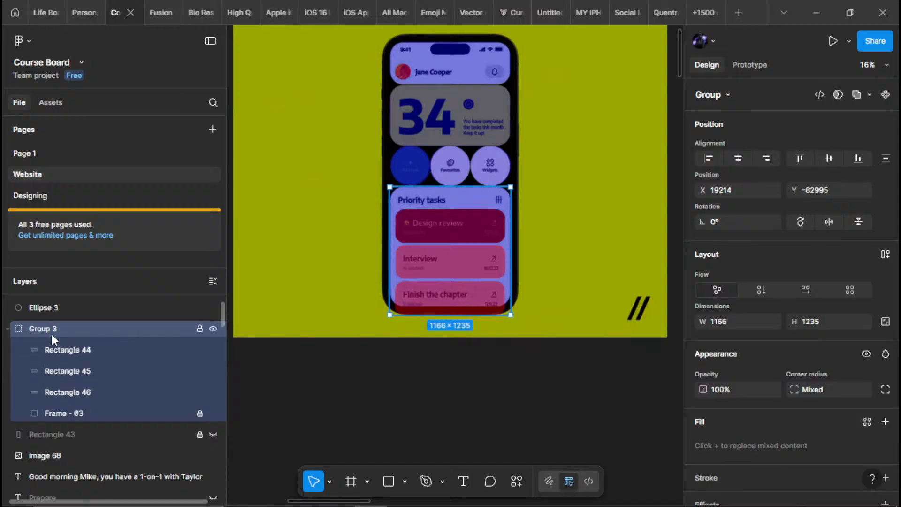
Rename the Rectangle 46 layer inside the group as Slide - 3
{"action": "left_click", "coordinate": [114, 413]}
{"action": "left_click", "coordinate": [81, 391]}
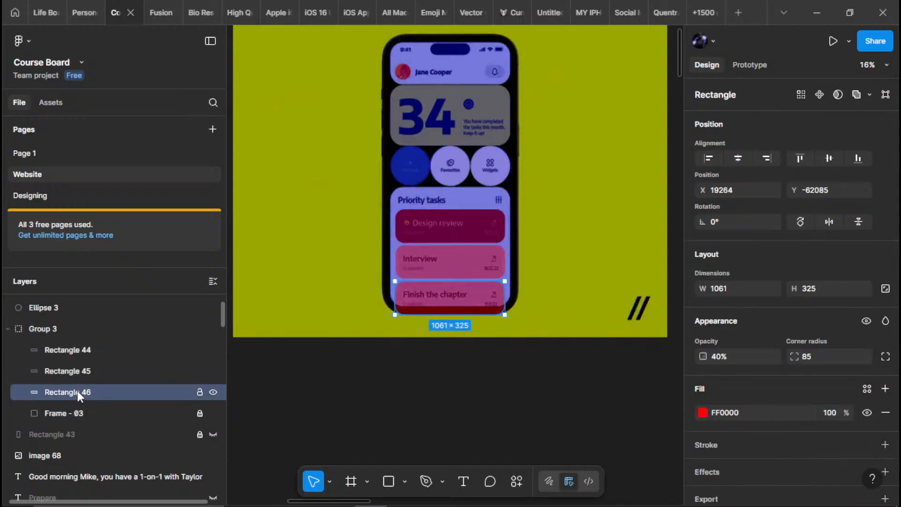
{"action": "double_click", "coordinate": [77, 392]}
{"action": "type", "text": "Sli"}
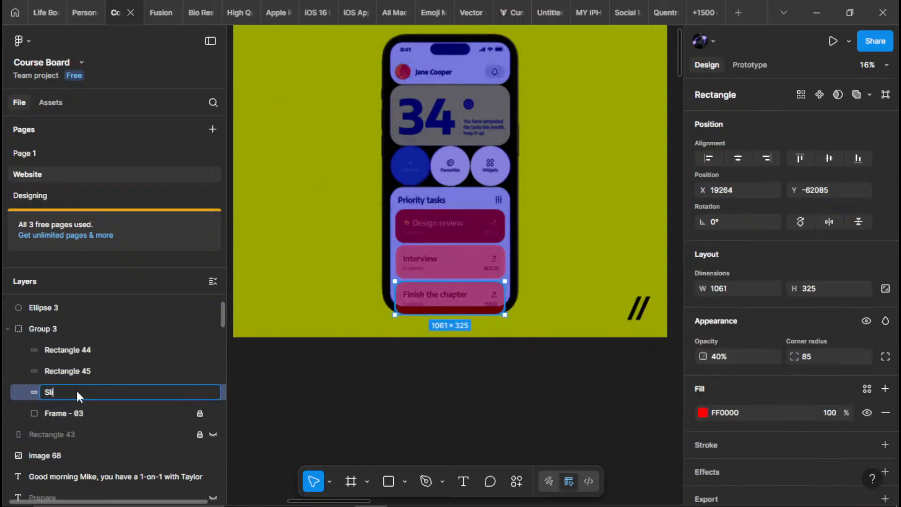
{"action": "type", "text": "de - 3"}
{"action": "key", "text": "Return"}
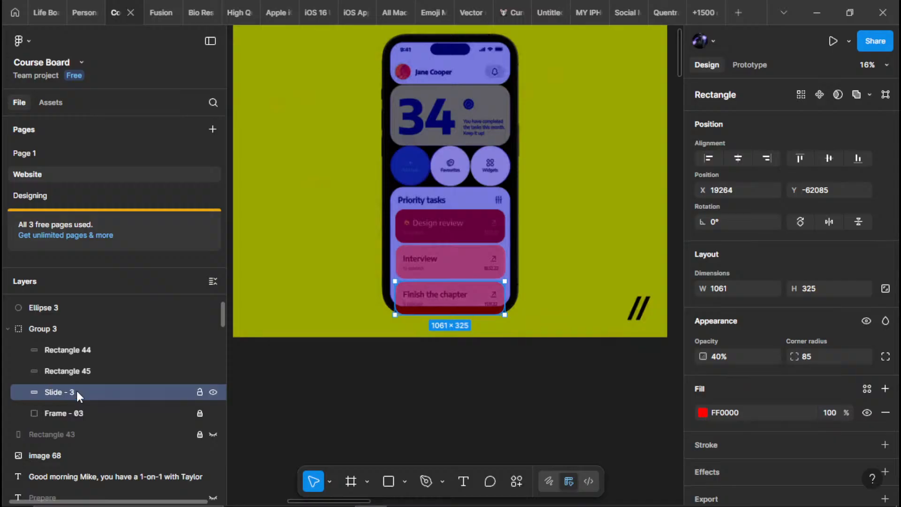
{"action": "left_click", "coordinate": [70, 374]}
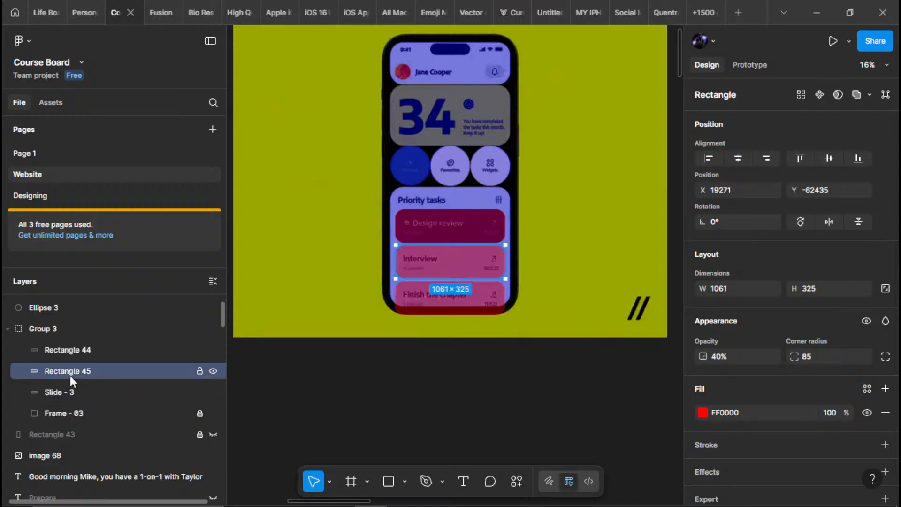
{"action": "key", "text": "ctrl+1"}
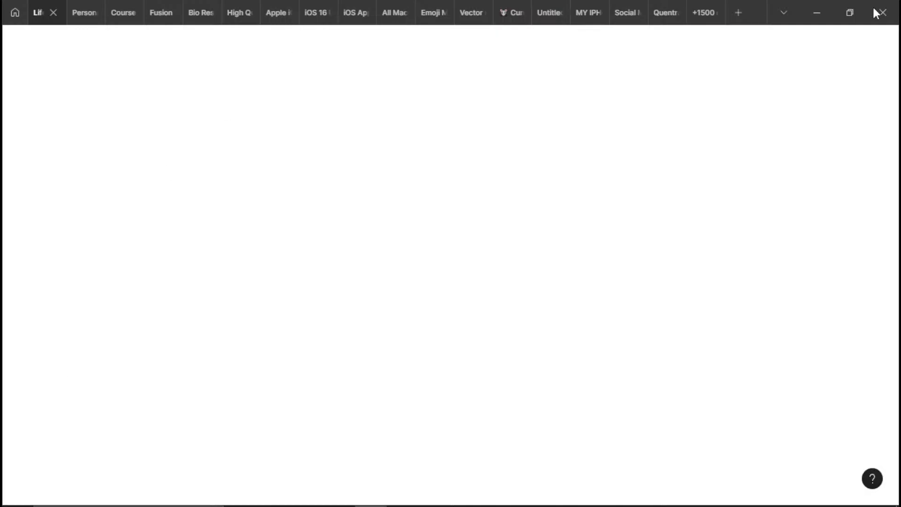
{"action": "left_click", "coordinate": [71, 15]}
{"action": "left_click", "coordinate": [111, 15]}
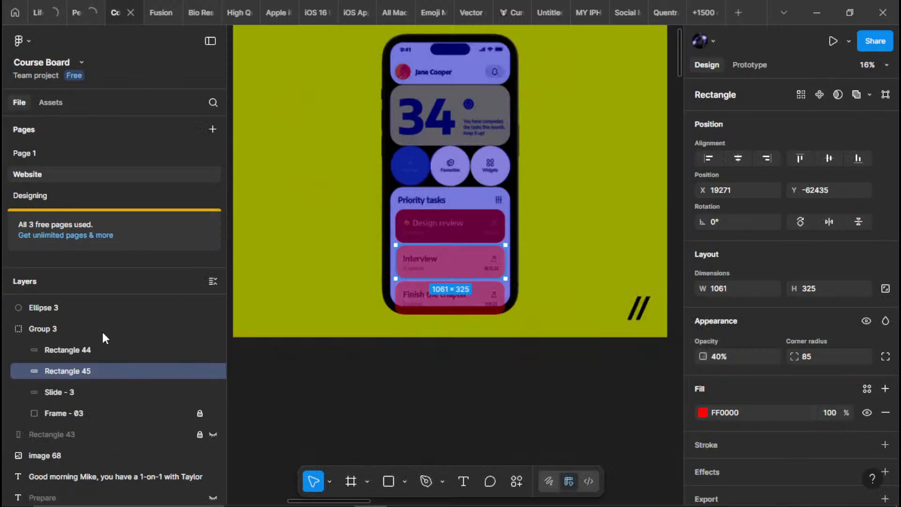
Rename the Rectangle 45 layer as Slide - 2
{"action": "double_click", "coordinate": [55, 371]}
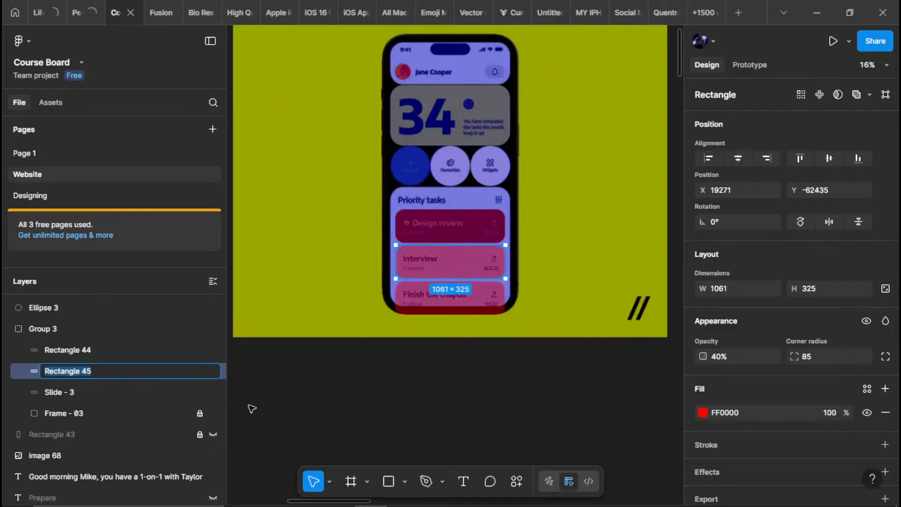
{"action": "type", "text": "Slide - 3"}
{"action": "key", "text": "Return"}
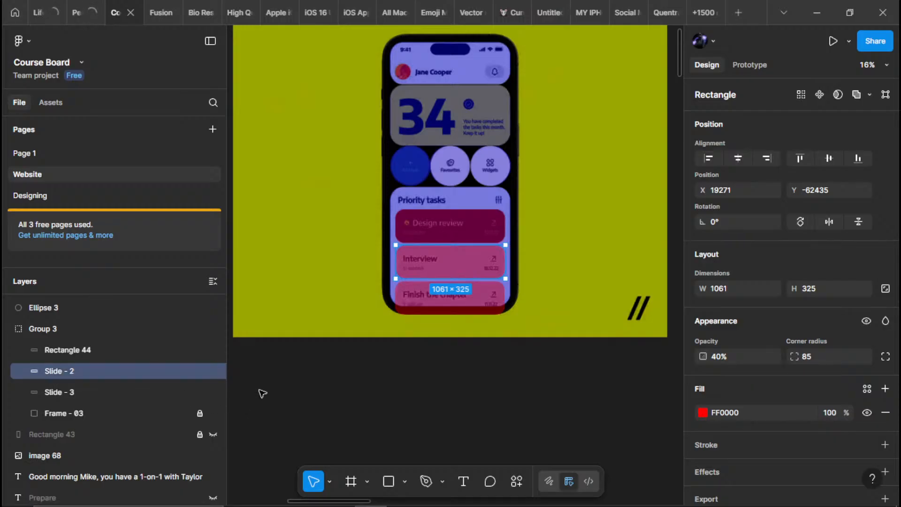
Rename the Rectangle 44 layer as Slide - 1
{"action": "left_click", "coordinate": [80, 350]}
{"action": "double_click", "coordinate": [83, 350]}
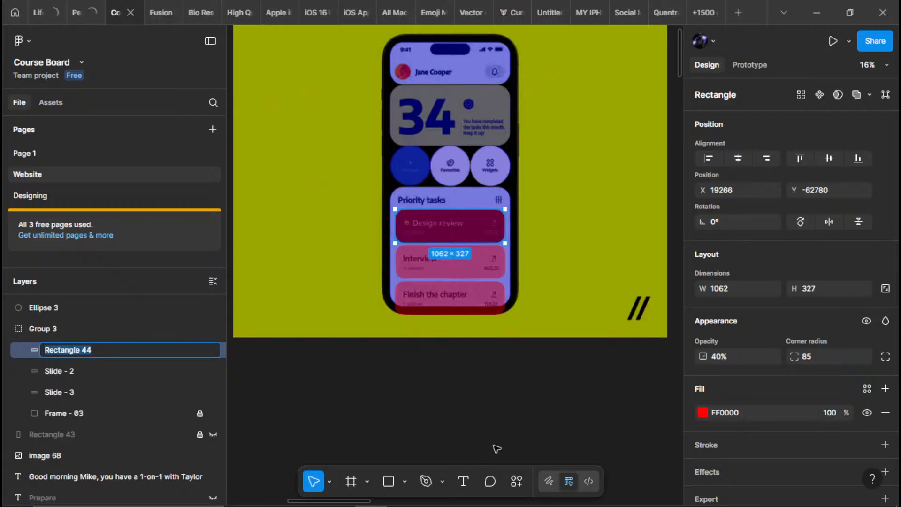
{"action": "type", "text": "Slide - 3"}
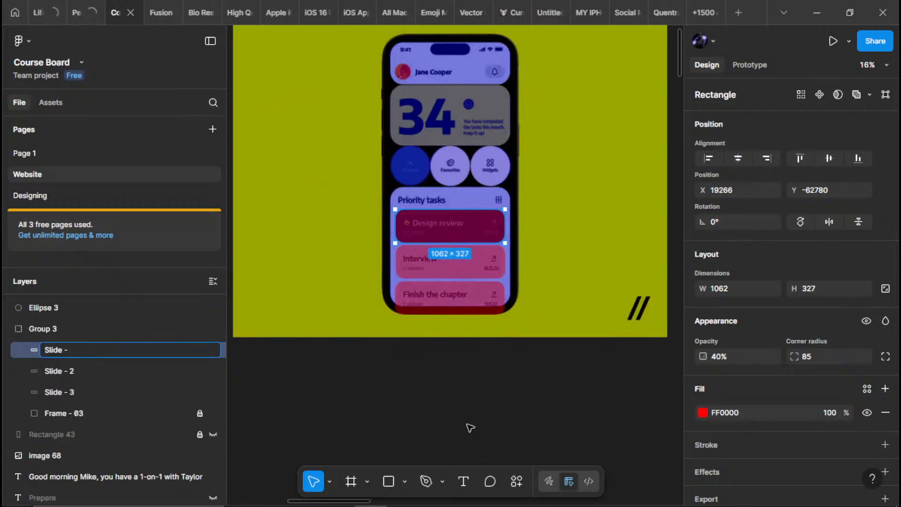
{"action": "key", "text": "Return"}
{"action": "left_click", "coordinate": [52, 329]}
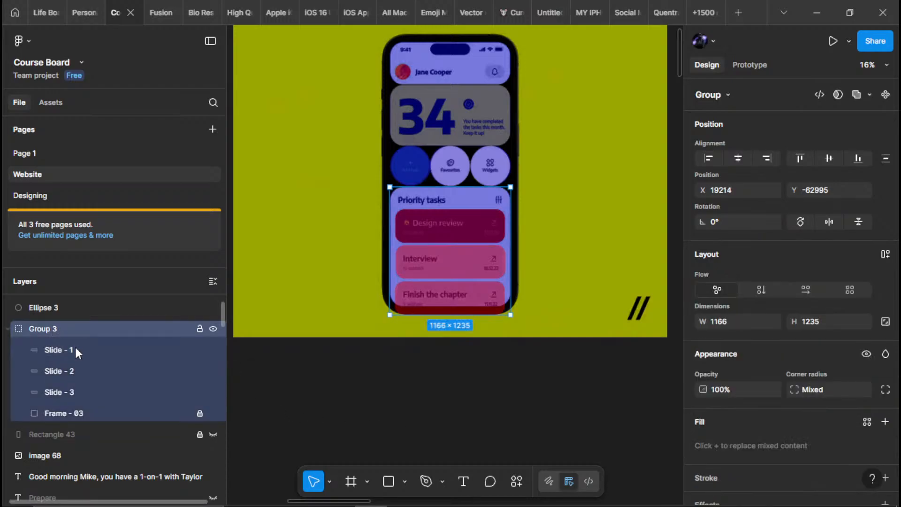
{"action": "left_click", "coordinate": [58, 413]}
{"action": "scroll", "coordinate": [66, 394], "scroll_direction": "up", "scroll_amount": 3}
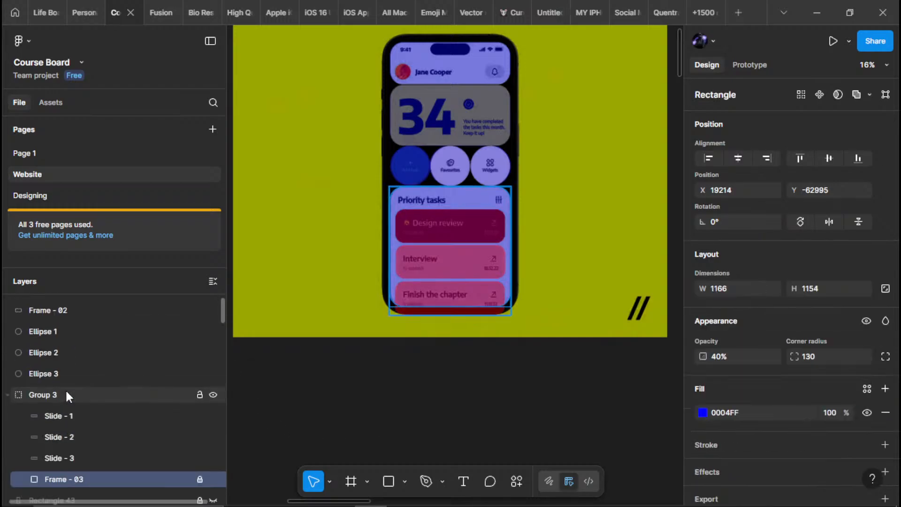
Collapse Group 3 in the layer list and leave nothing selected
{"action": "left_click", "coordinate": [8, 395]}
{"action": "left_click", "coordinate": [49, 372]}
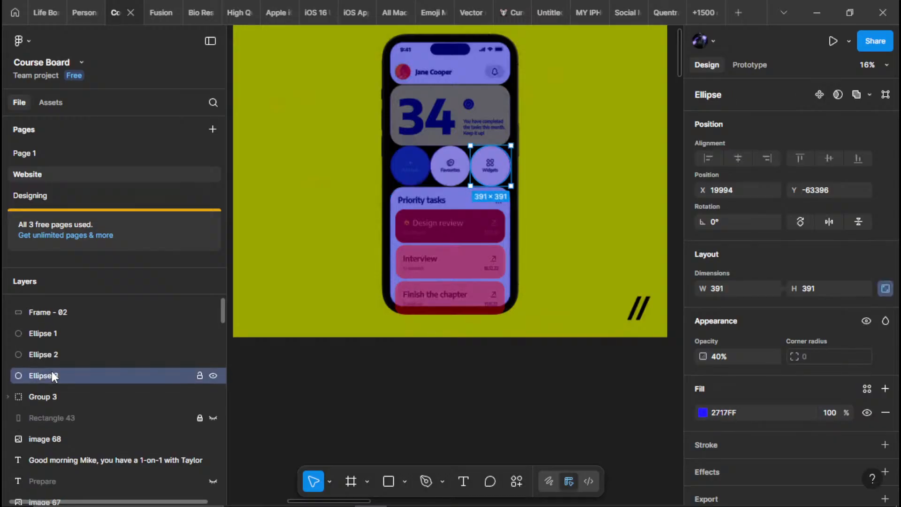
{"action": "scroll", "coordinate": [62, 369], "scroll_direction": "up", "scroll_amount": 2}
{"action": "left_click", "coordinate": [52, 368], "text": "shift"}
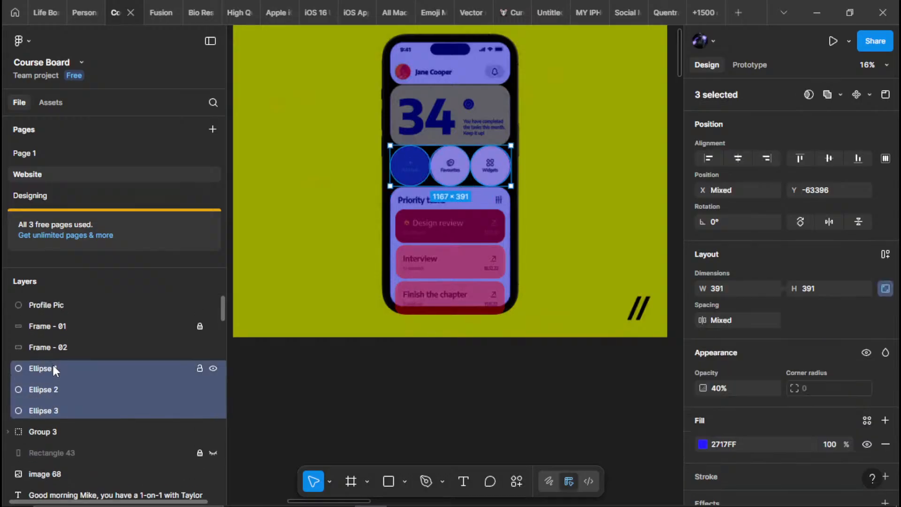
{"action": "left_click", "coordinate": [66, 350]}
{"action": "left_click", "coordinate": [573, 226]}
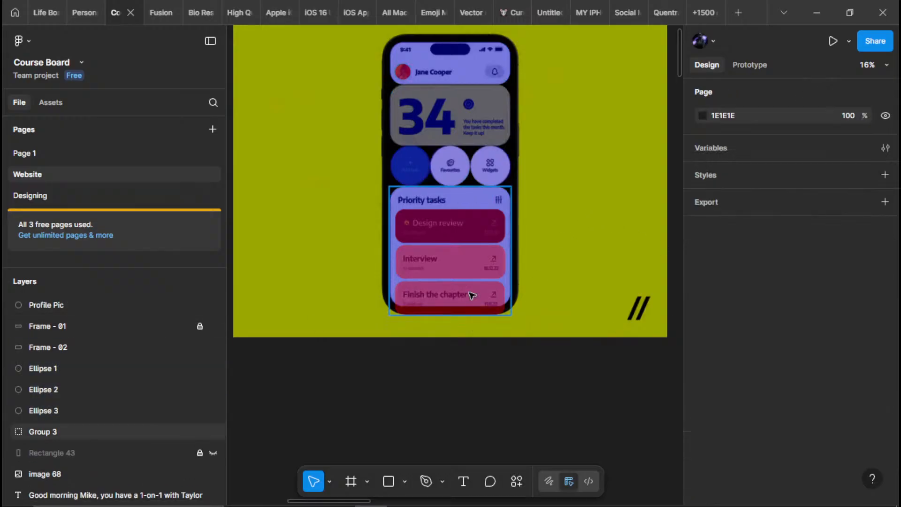
Select the Frame - 02 layer, the card behind the large 34 and its check-mark badge
{"action": "left_click_drag", "start_coordinate": [472, 193], "coordinate": [465, 238]}
{"action": "scroll", "coordinate": [500, 200], "scroll_direction": "up", "scroll_amount": 5}
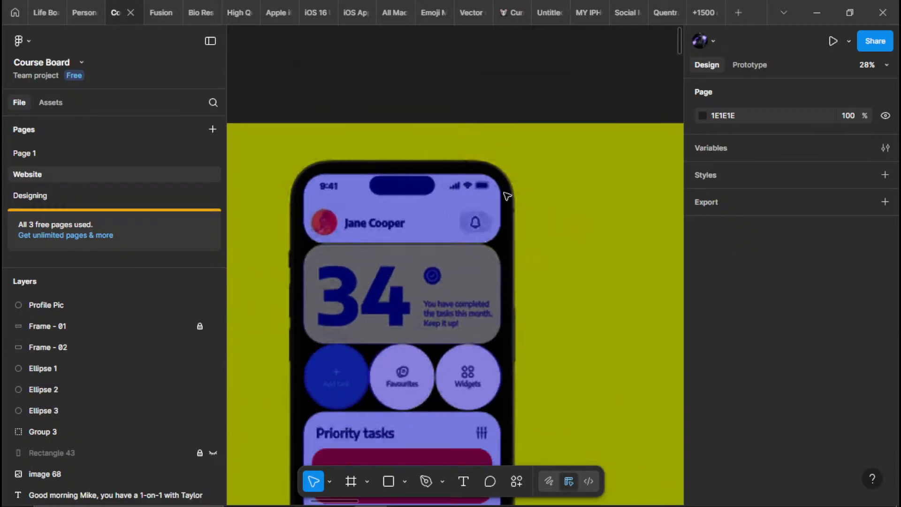
{"action": "scroll", "coordinate": [500, 200], "scroll_direction": "up", "scroll_amount": 5}
{"action": "scroll", "coordinate": [496, 185], "scroll_direction": "down", "scroll_amount": 4}
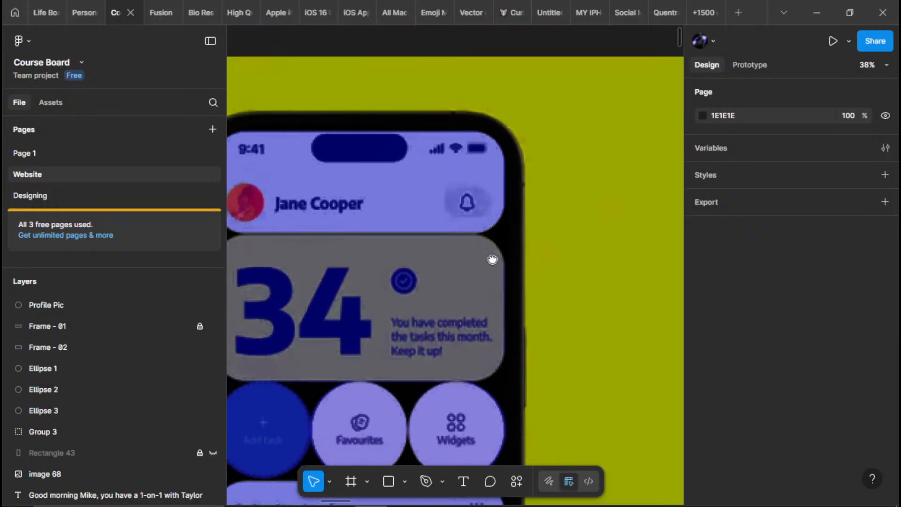
{"action": "scroll", "coordinate": [471, 254], "scroll_direction": "up", "scroll_amount": 3}
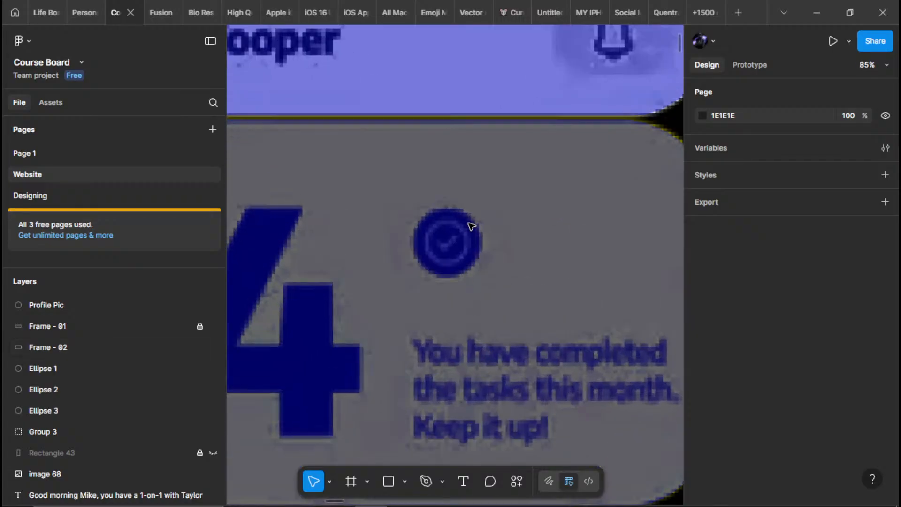
{"action": "scroll", "coordinate": [463, 256], "scroll_direction": "up", "scroll_amount": 2}
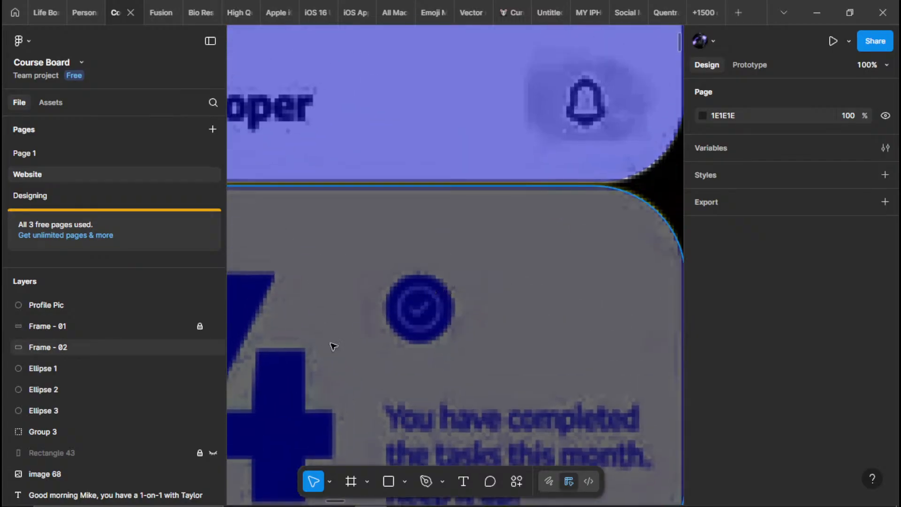
{"action": "left_click", "coordinate": [58, 347]}
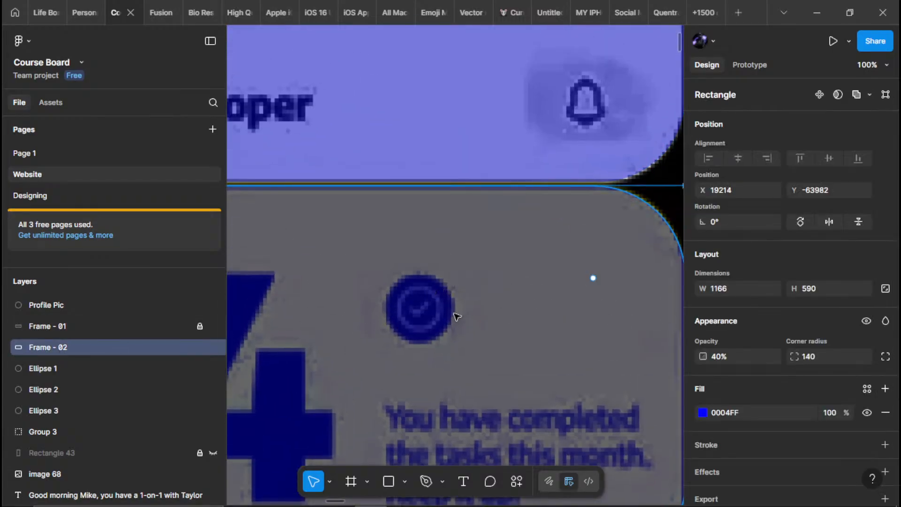
{"action": "key", "text": "r"}
{"action": "left_click", "coordinate": [425, 296]}
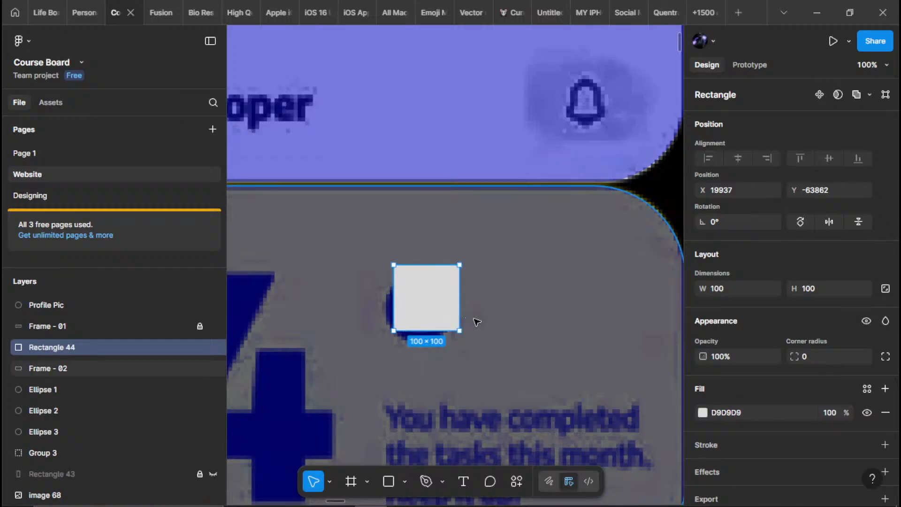
{"action": "key", "text": "ctrl+z"}
Add a 100 × 100 circle directly above Frame - 02 and move it over the check-mark badge beside the 34
{"action": "key", "text": "o"}
{"action": "left_click", "coordinate": [412, 290]}
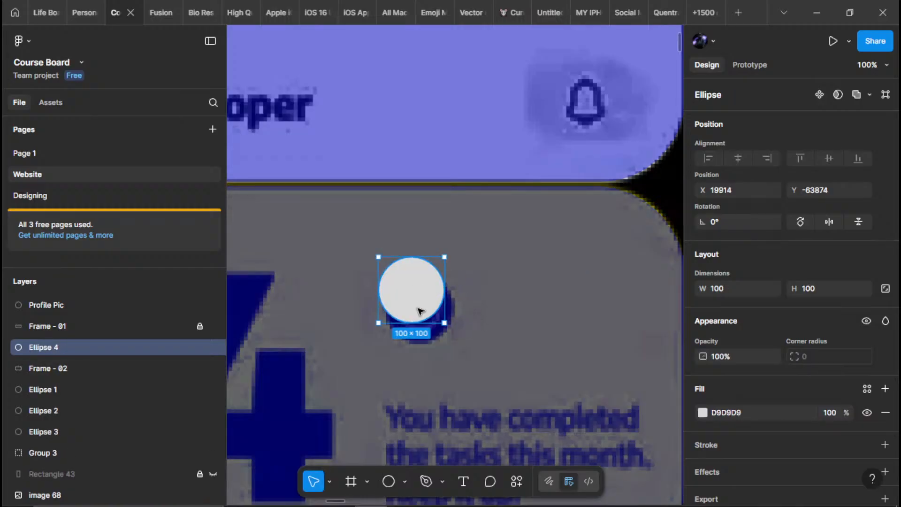
{"action": "mouse_move", "coordinate": [419, 310]}
{"action": "left_mouse_down"}
{"action": "mouse_move", "coordinate": [445, 308]}
{"action": "mouse_move", "coordinate": [432, 318]}
{"action": "left_mouse_up"}
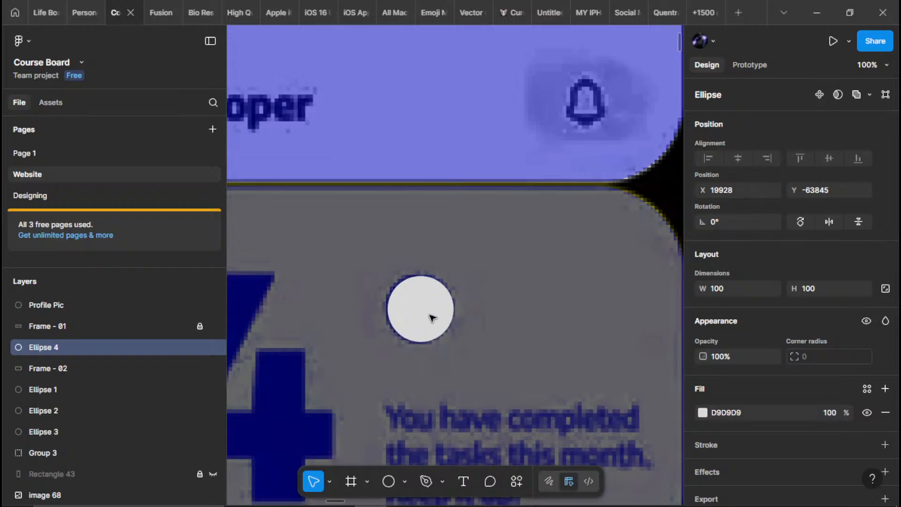
{"action": "key", "text": "Left"}
Lock the circle's aspect ratio, resize it to 110 × 110, and nudge it until it covers the check-mark badge
{"action": "left_click", "coordinate": [885, 289]}
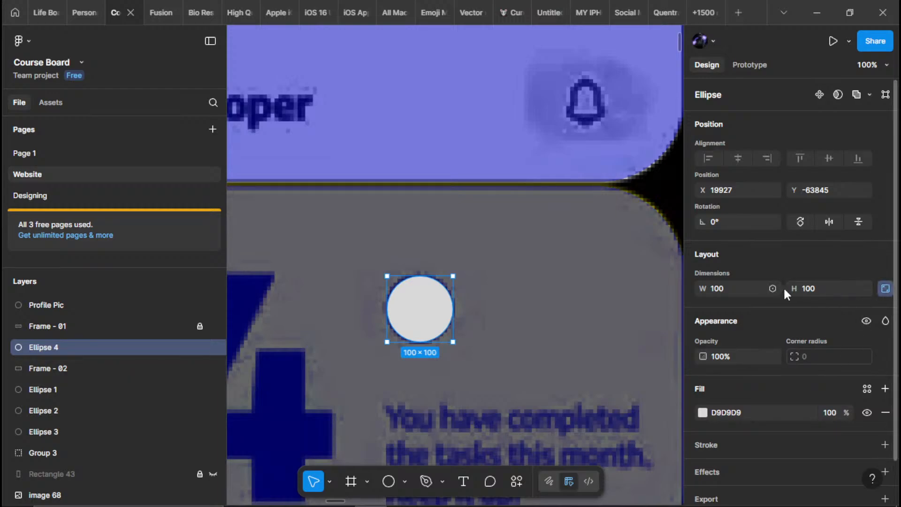
{"action": "type", "text": "110"}
{"action": "key", "text": "Return"}
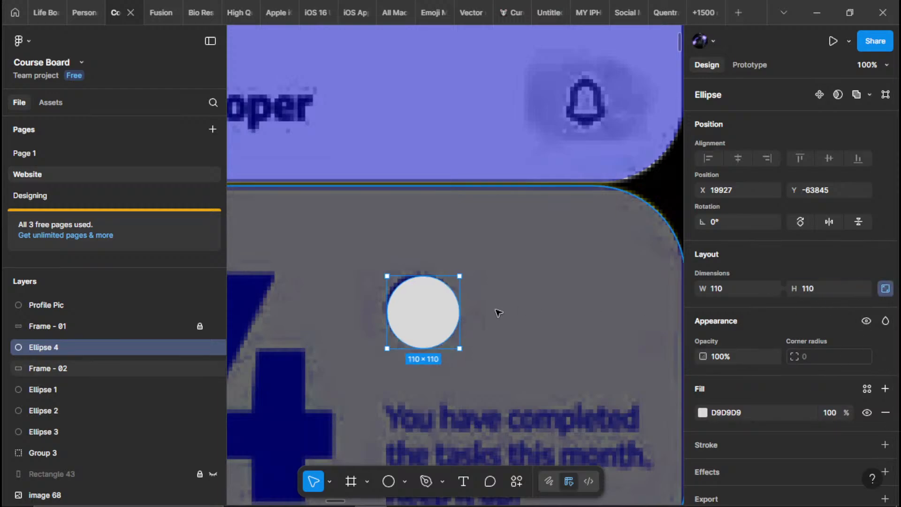
{"action": "key", "text": "Left"}
{"action": "key", "text": "Left"}
{"action": "key", "text": "Up"}
{"action": "key", "text": "Up"}
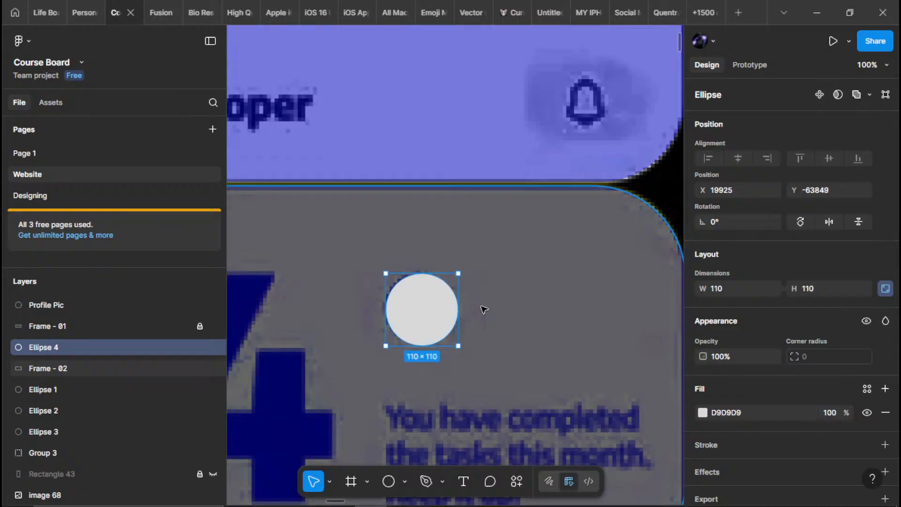
{"action": "key", "text": "Left"}
{"action": "key", "text": "Up"}
{"action": "key", "text": "Up"}
{"action": "key", "text": "Up"}
{"action": "key", "text": "Left"}
{"action": "key", "text": "Left"}
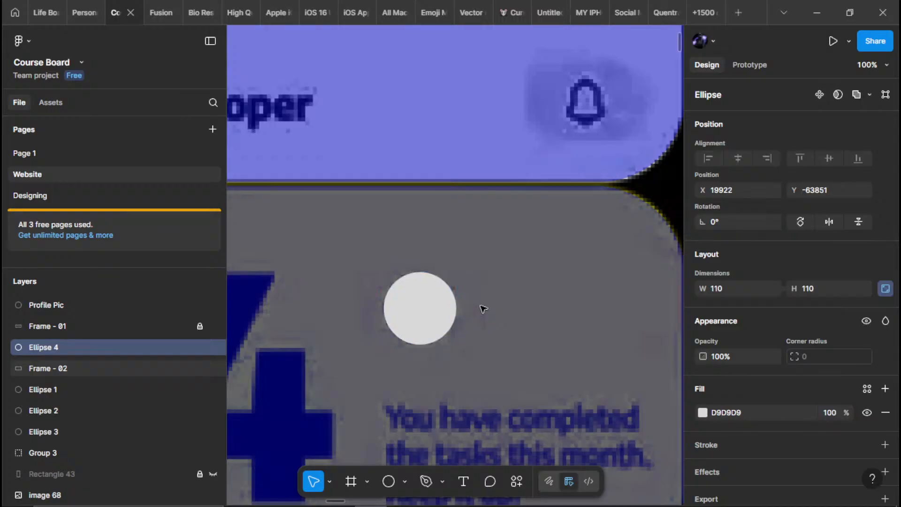
Rename the Ellipse 4 layer as Icon Holder
{"action": "double_click", "coordinate": [58, 348]}
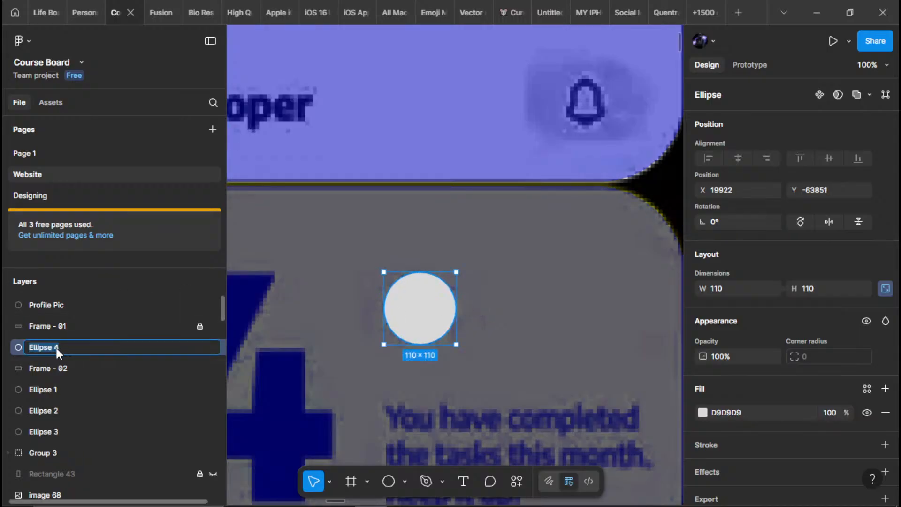
{"action": "key", "text": "BackSpace"}
{"action": "type", "text": "Icon Hol"}
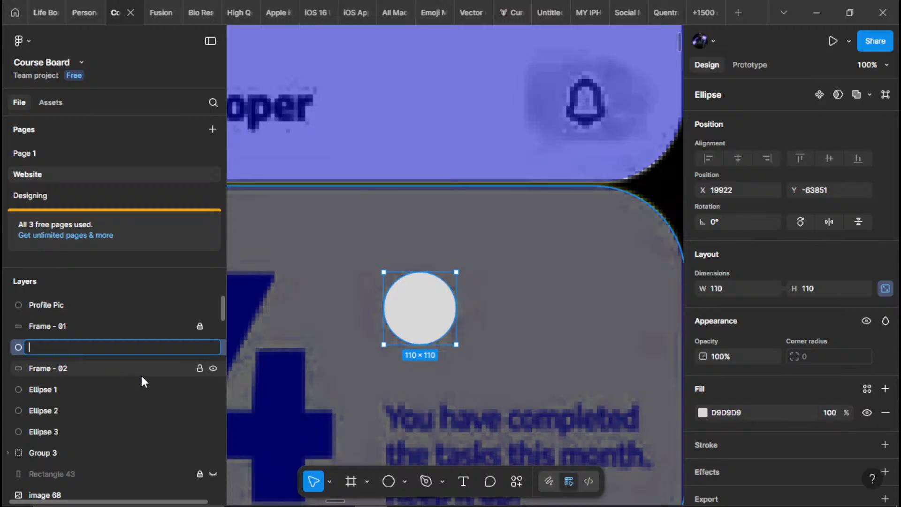
{"action": "type", "text": "der"}
{"action": "key", "text": "Return"}
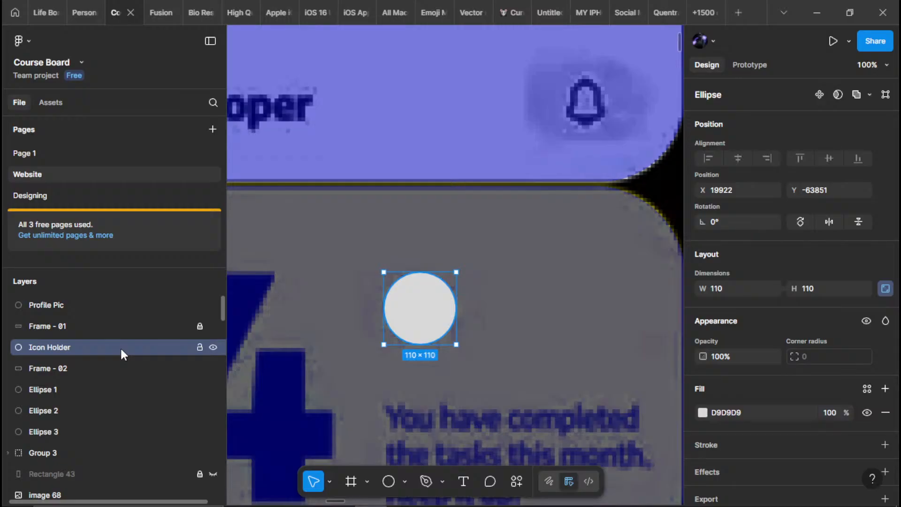
Group the Icon Holder circle with the Frame - 02 card and rename the group as Frame - 2
{"action": "left_click", "coordinate": [70, 328]}
{"action": "left_click", "coordinate": [64, 353]}
{"action": "left_click", "coordinate": [61, 368], "text": "shift"}
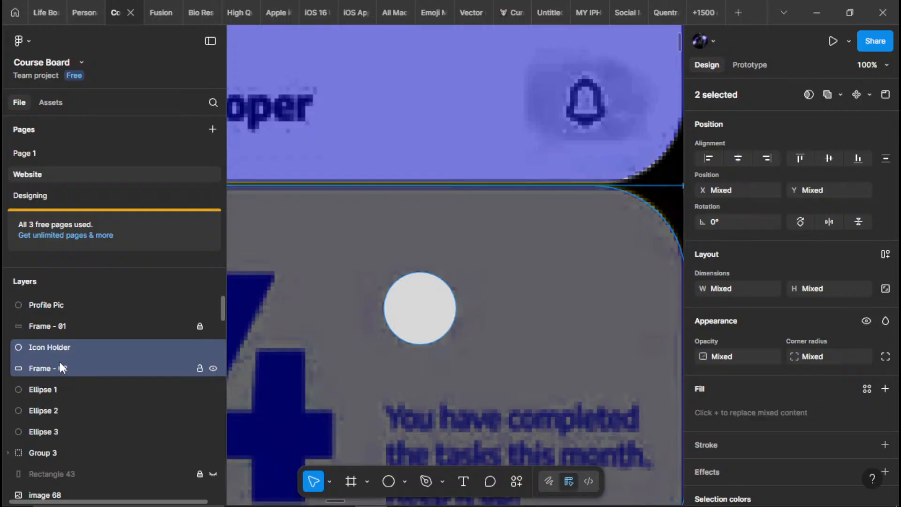
{"action": "key", "text": "ctrl+g"}
{"action": "double_click", "coordinate": [41, 347]}
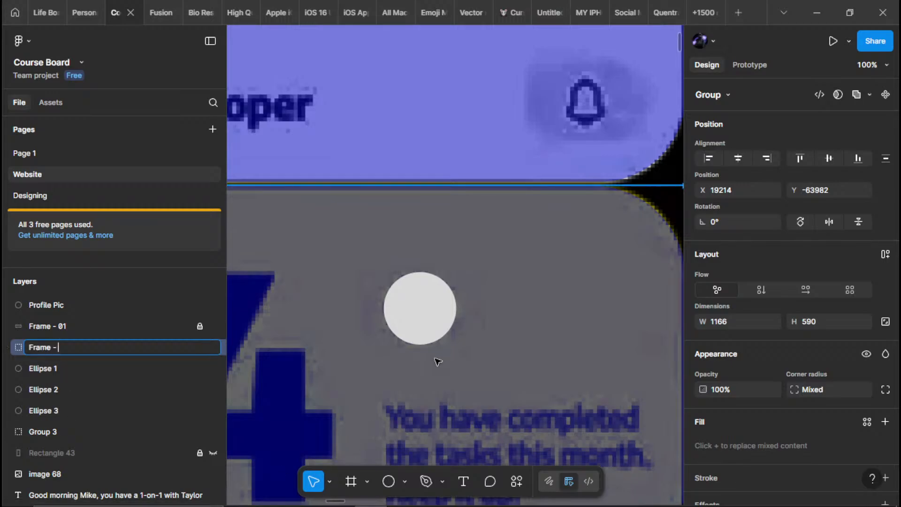
{"action": "type", "text": "Frame - 2"}
{"action": "key", "text": "Return"}
Rename the existing Group 3 layer, below the three ellipses, as Frame - 3
{"action": "left_click", "coordinate": [41, 432]}
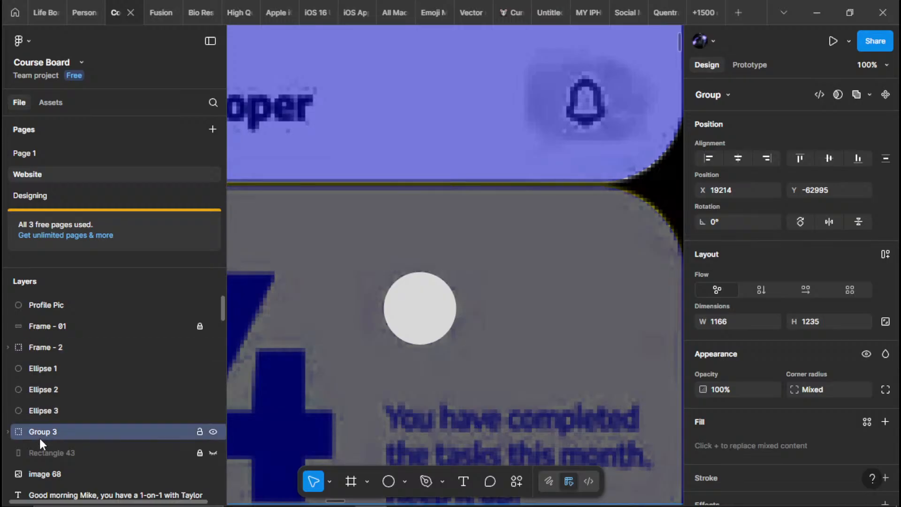
{"action": "double_click", "coordinate": [41, 432]}
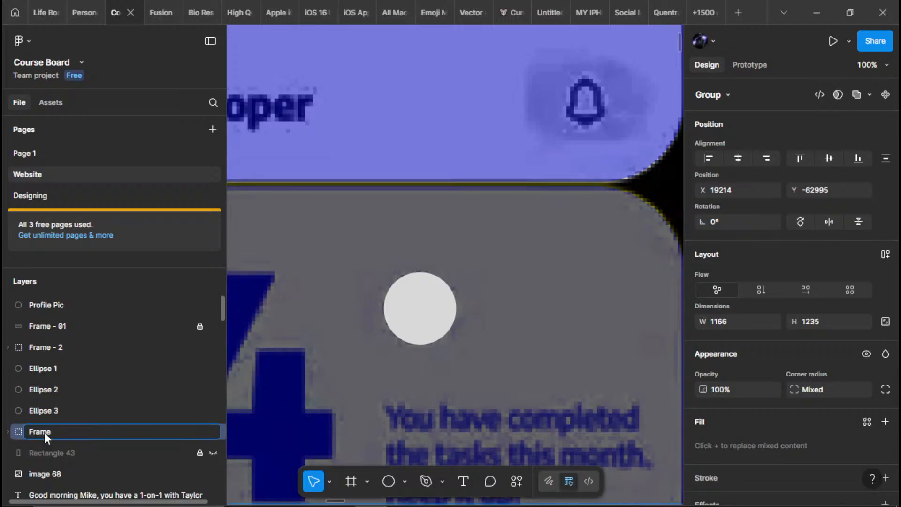
{"action": "type", "text": "Frame - 3"}
{"action": "key", "text": "Return"}
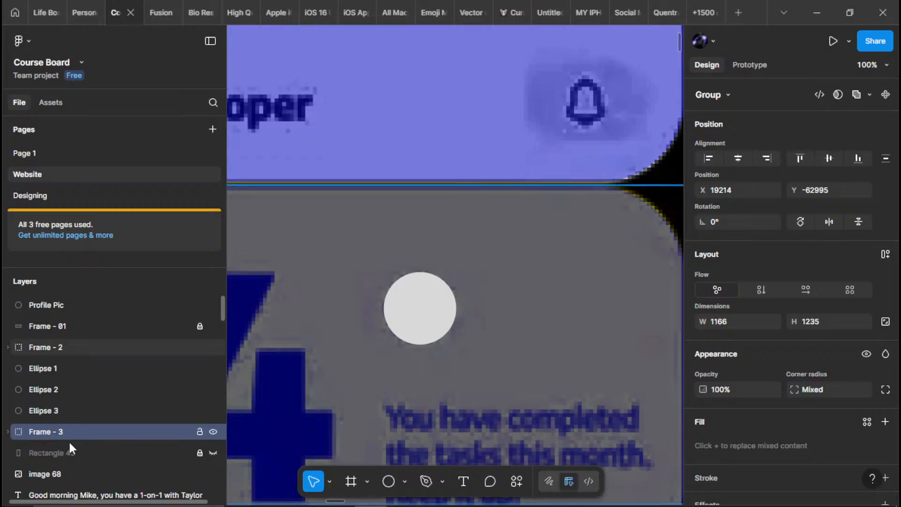
Add a rectangle over the bell icon in the header and stretch it to about 201 × 115 to cover the shaded pill
{"action": "scroll", "coordinate": [432, 352], "scroll_direction": "down", "scroll_amount": 5}
{"action": "scroll", "coordinate": [417, 300], "scroll_direction": "up", "scroll_amount": 5}
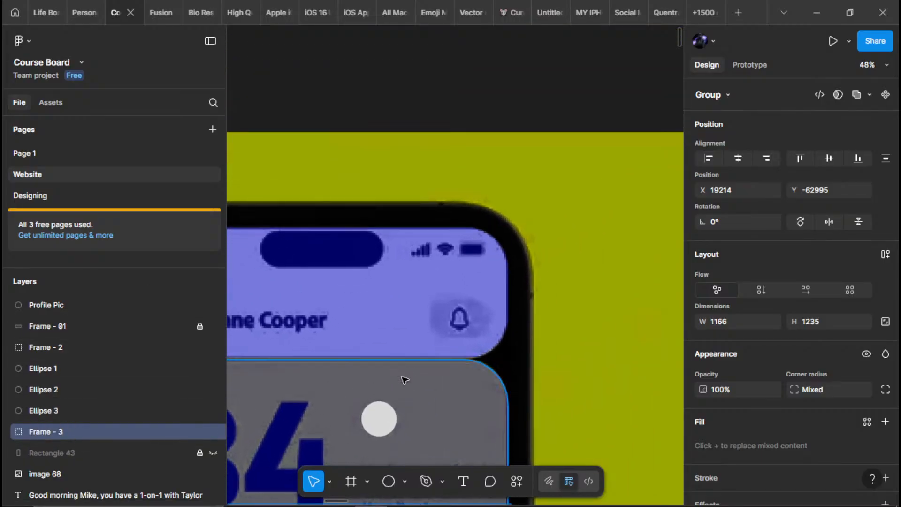
{"action": "scroll", "coordinate": [418, 300], "scroll_direction": "up", "scroll_amount": 4}
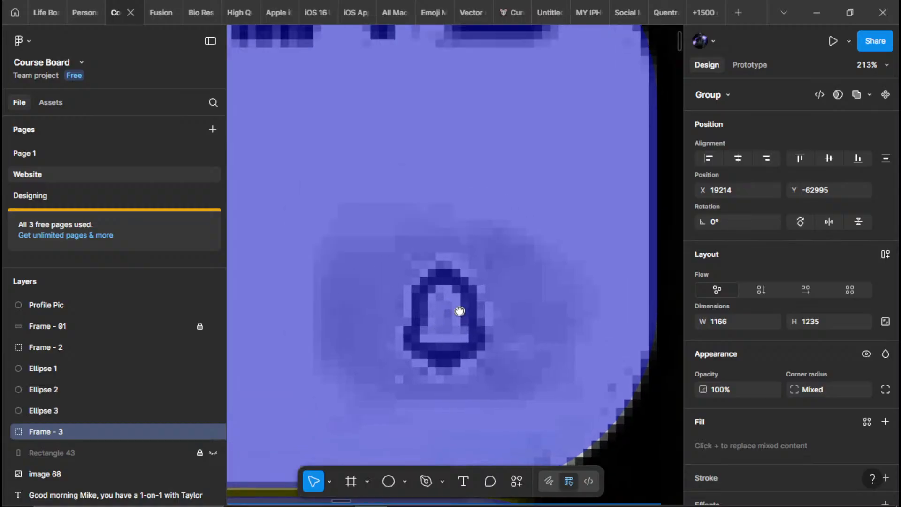
{"action": "key", "text": "r"}
{"action": "left_click", "coordinate": [439, 297]}
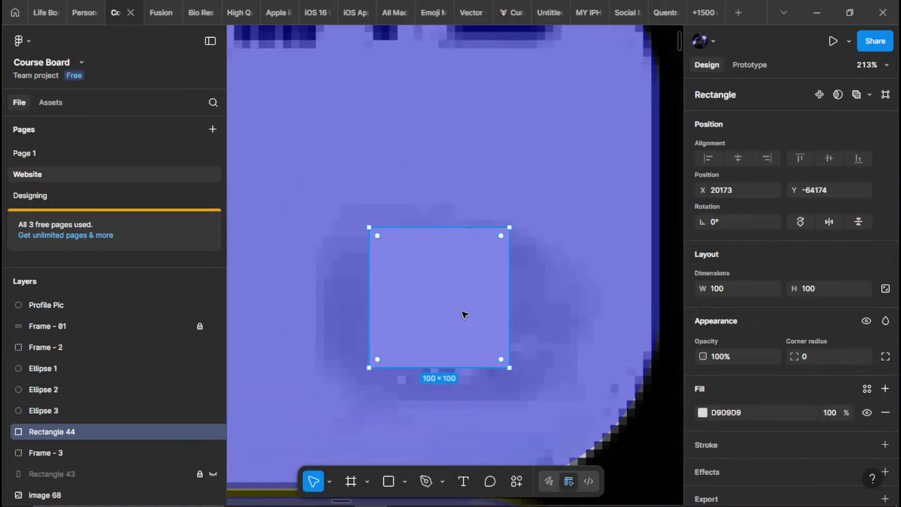
{"action": "left_click_drag", "start_coordinate": [374, 322], "coordinate": [319, 317]}
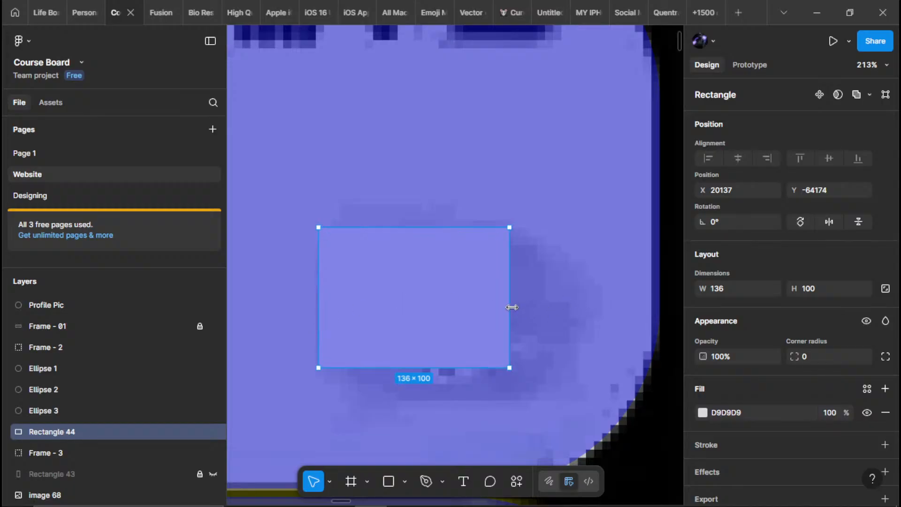
{"action": "left_click_drag", "start_coordinate": [510, 306], "coordinate": [600, 307]}
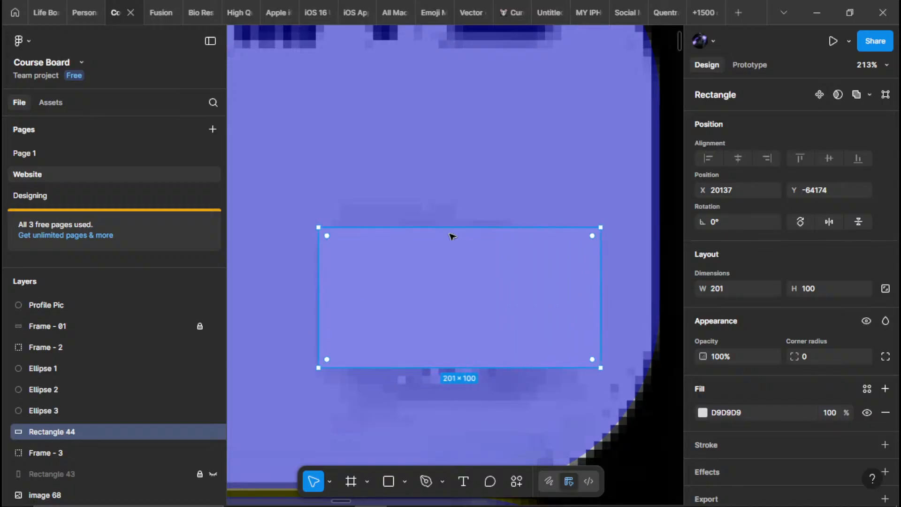
{"action": "mouse_move", "coordinate": [452, 228]}
{"action": "left_mouse_down"}
{"action": "mouse_move", "coordinate": [451, 317]}
{"action": "mouse_move", "coordinate": [459, 238]}
{"action": "left_mouse_up"}
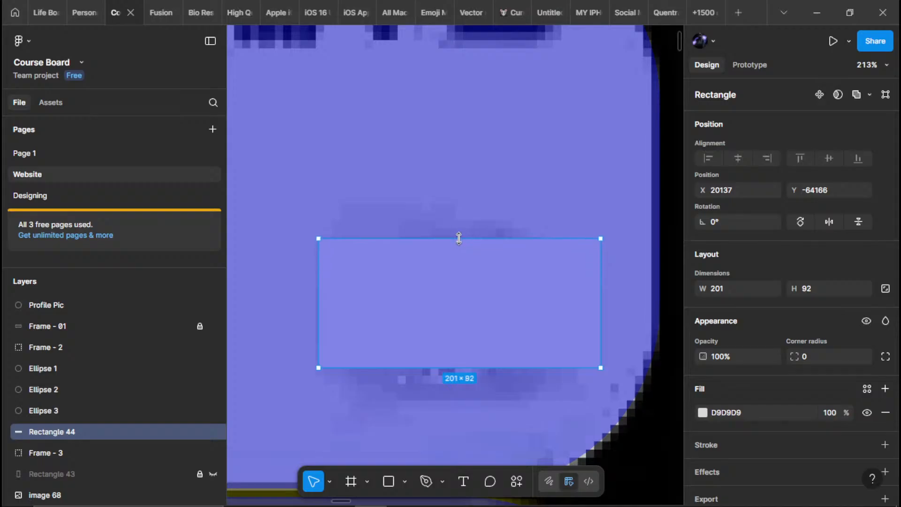
{"action": "left_click_drag", "start_coordinate": [471, 367], "coordinate": [471, 399]}
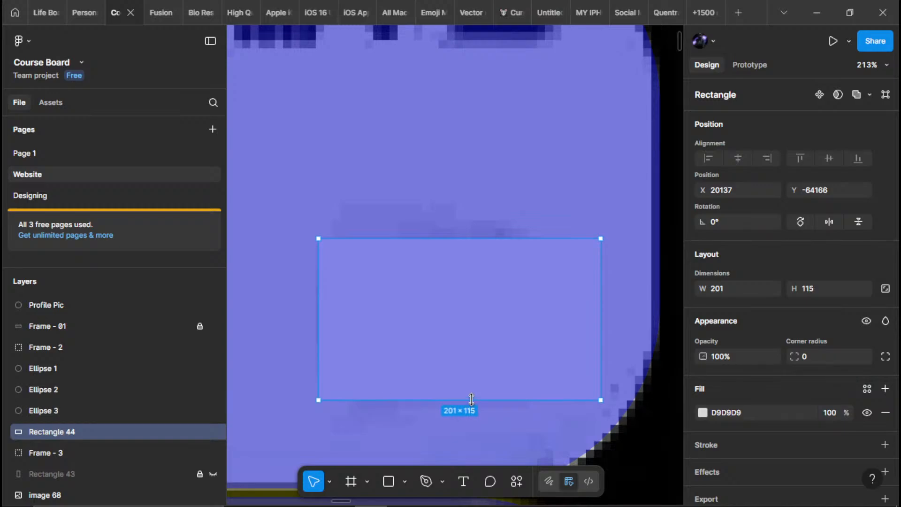
Set the bell rectangle's width to 200 and round its corners fully into a pill shape
{"action": "mouse_move", "coordinate": [590, 391]}
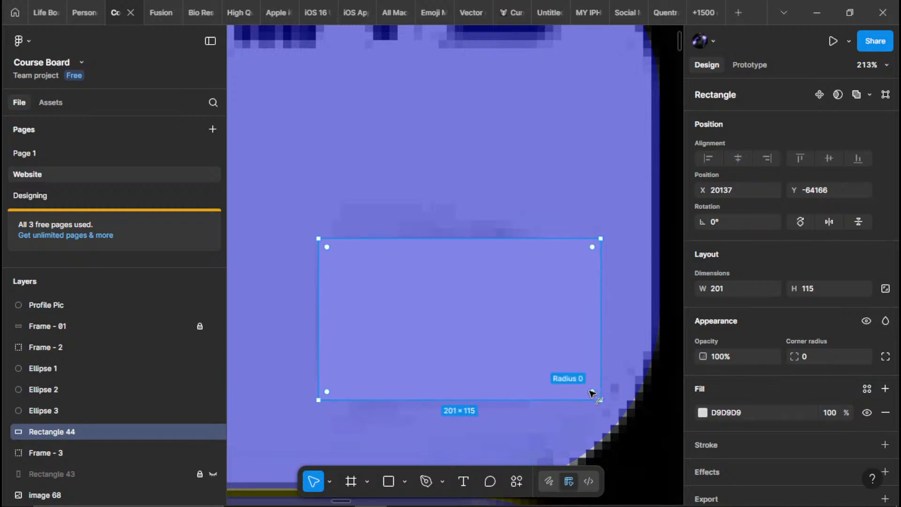
{"action": "left_click", "coordinate": [735, 289]}
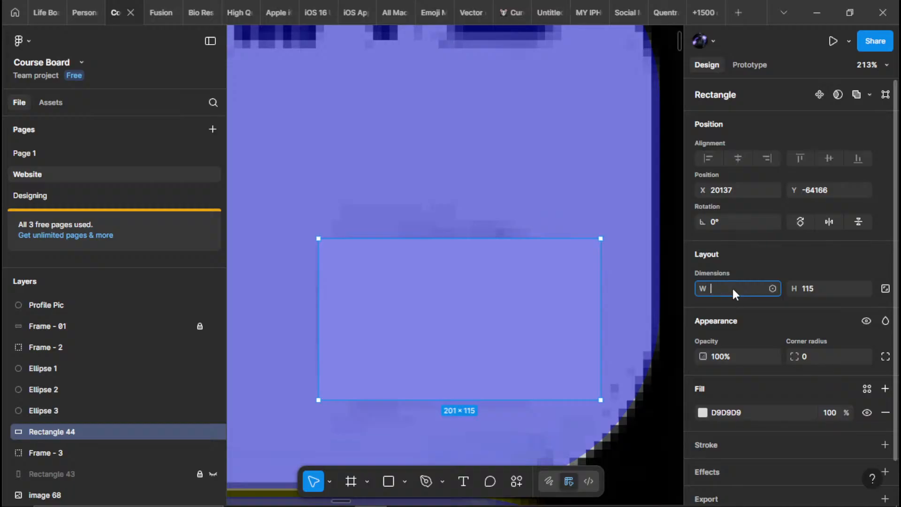
{"action": "type", "text": "200"}
{"action": "key", "text": "Return"}
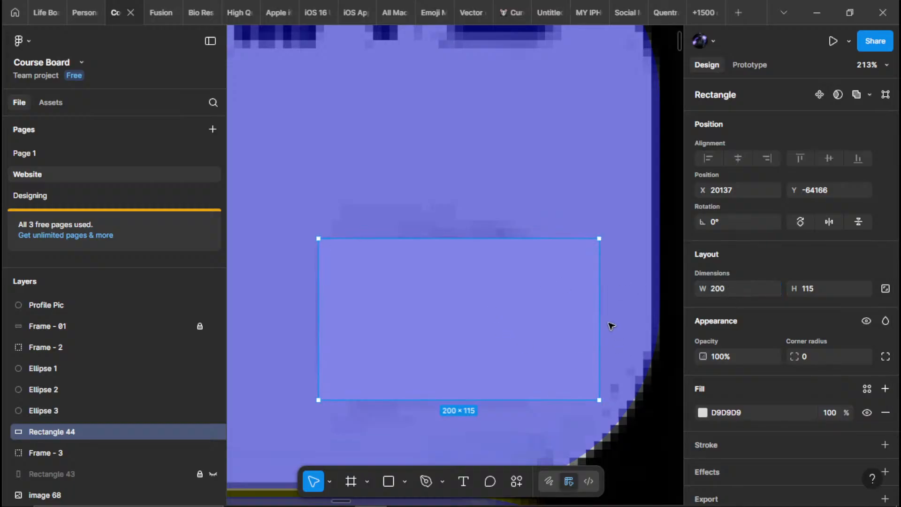
{"action": "left_click_drag", "start_coordinate": [590, 392], "coordinate": [443, 269]}
Move Rectangle 44 directly above Frame - 01 in the layer order and group both with Profile Pic
{"action": "left_click_drag", "start_coordinate": [98, 428], "coordinate": [62, 322]}
{"action": "left_click", "coordinate": [71, 346], "text": "shift"}
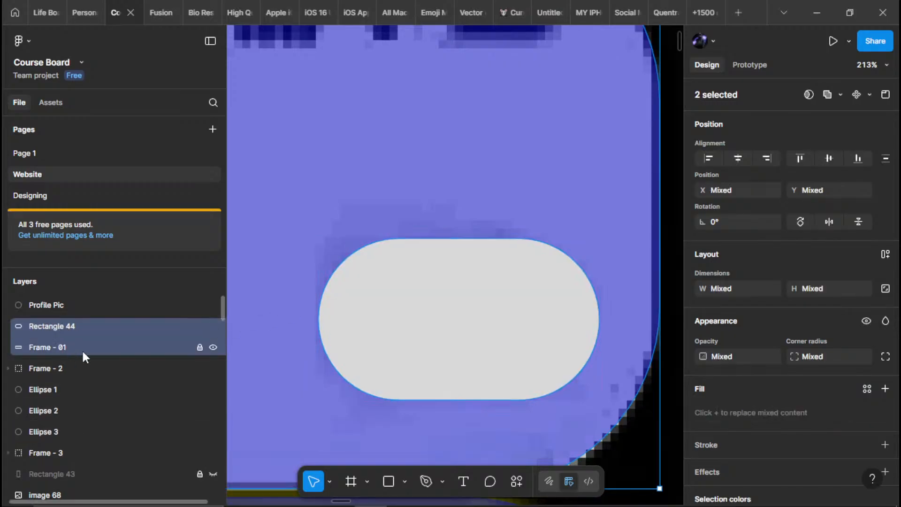
{"action": "left_click", "coordinate": [91, 306], "text": "shift"}
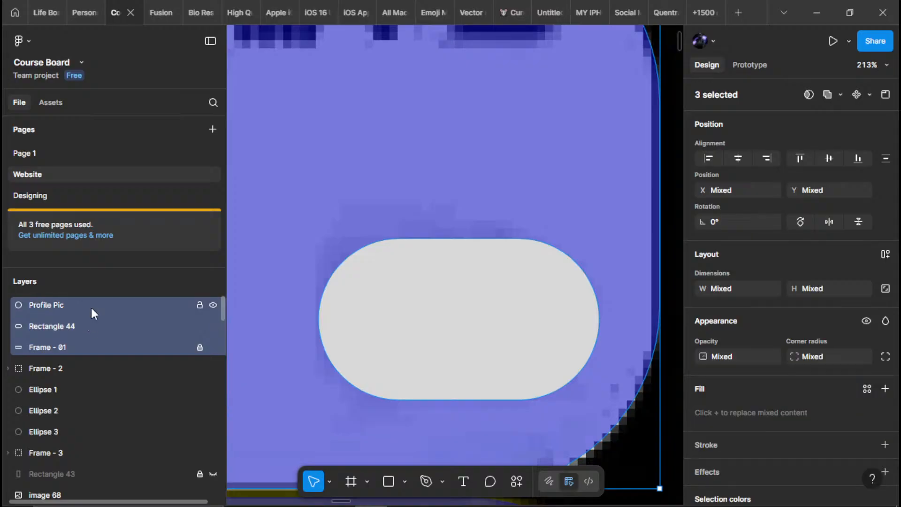
{"action": "key", "text": "ctrl+g"}
{"action": "key", "text": "shift+2"}
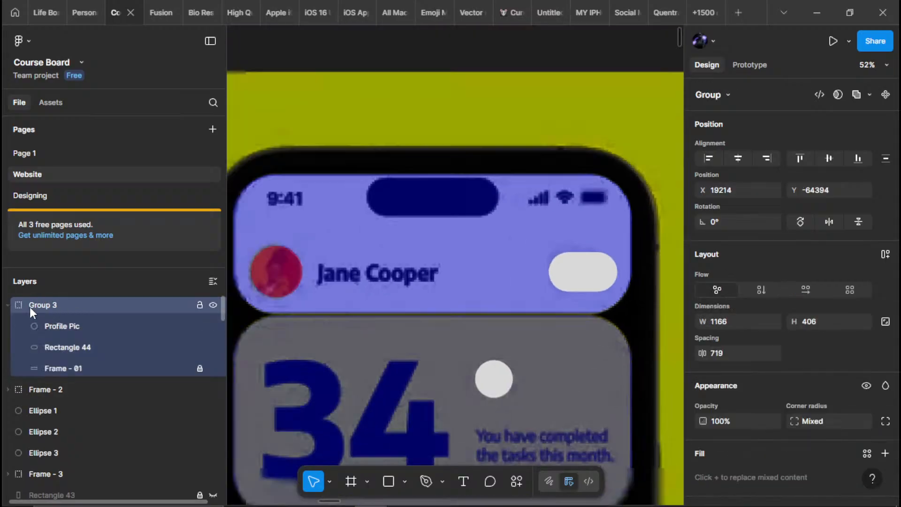
Rename the new header group, holding Profile Pic, Rectangle 44 and Frame - 01, as Frame - 1
{"action": "double_click", "coordinate": [120, 305]}
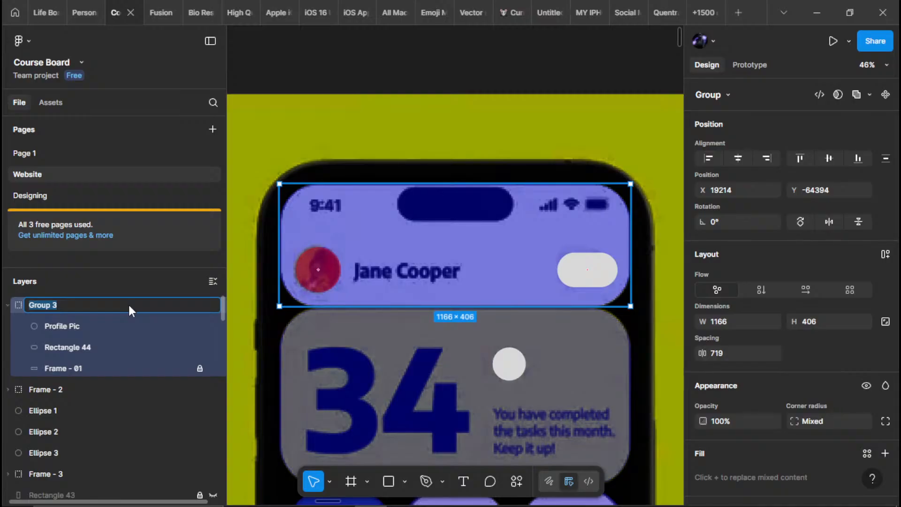
{"action": "type", "text": "Fea"}
{"action": "key", "text": "BackSpace"}
{"action": "key", "text": "BackSpace"}
{"action": "type", "text": "rame - 1"}
{"action": "key", "text": "Return"}
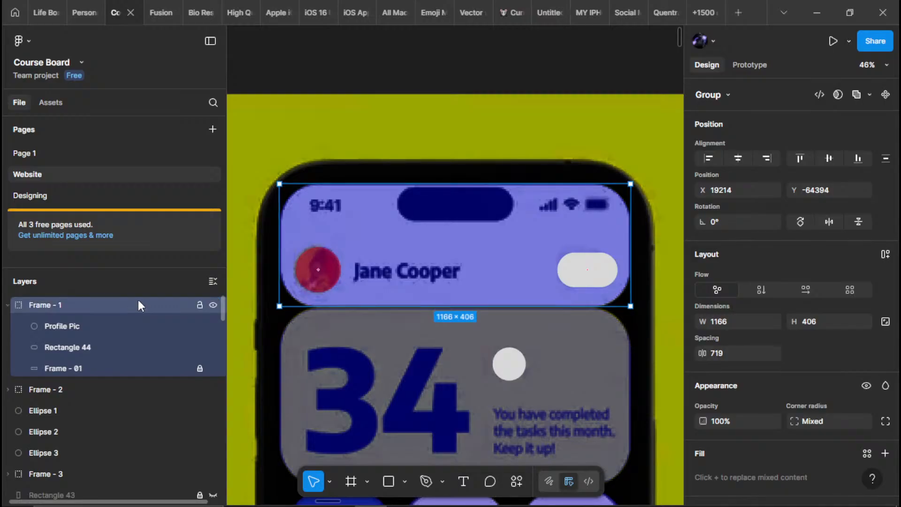
Examine the whole phone mockup, checking the traced header, cards and circles for the elements still missing
{"action": "scroll", "coordinate": [244, 291], "scroll_direction": "down", "scroll_amount": 3}
{"action": "left_click", "coordinate": [440, 139]}
{"action": "scroll", "coordinate": [463, 135], "scroll_direction": "down", "scroll_amount": 4}
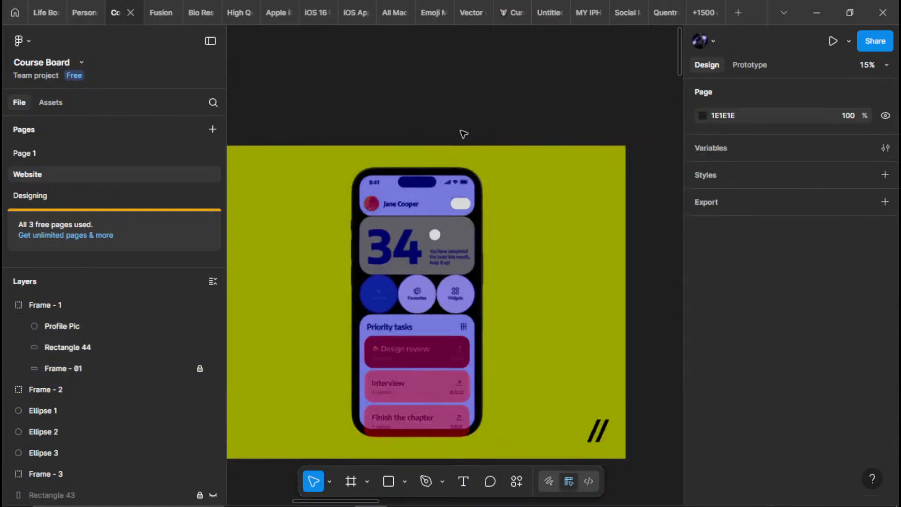
{"action": "scroll", "coordinate": [441, 228], "scroll_direction": "up", "scroll_amount": 2}
{"action": "scroll", "coordinate": [403, 56], "scroll_direction": "up", "scroll_amount": 3}
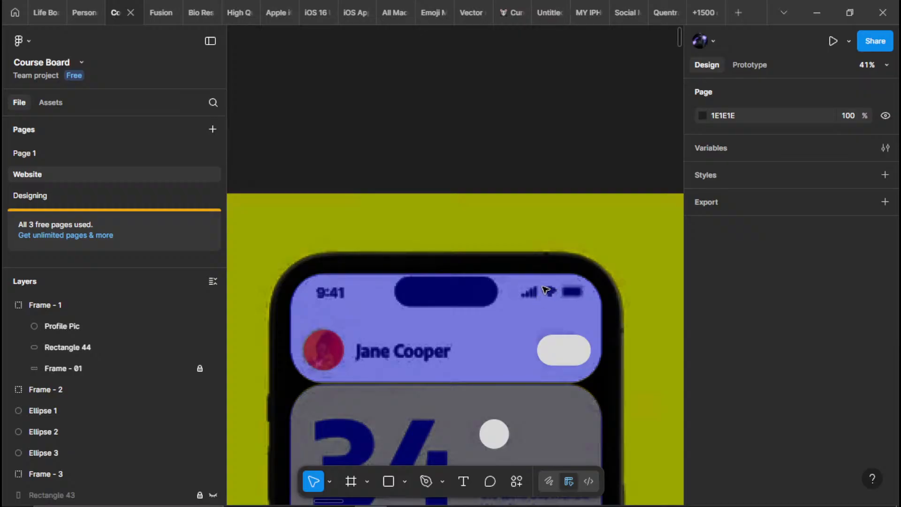
{"action": "scroll", "coordinate": [553, 284], "scroll_direction": "down", "scroll_amount": 5}
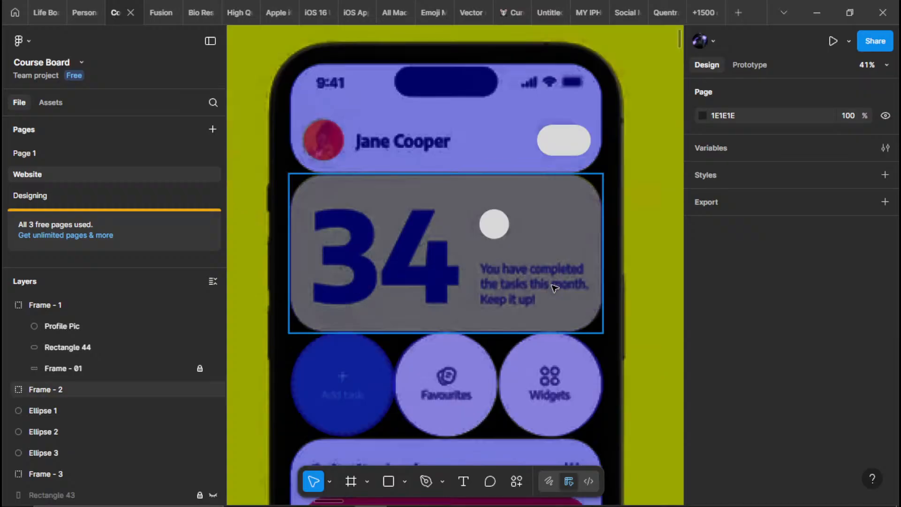
{"action": "scroll", "coordinate": [552, 281], "scroll_direction": "down", "scroll_amount": 3}
{"action": "left_click_drag", "start_coordinate": [552, 276], "coordinate": [486, 196]}
{"action": "scroll", "coordinate": [485, 217], "scroll_direction": "up", "scroll_amount": 1}
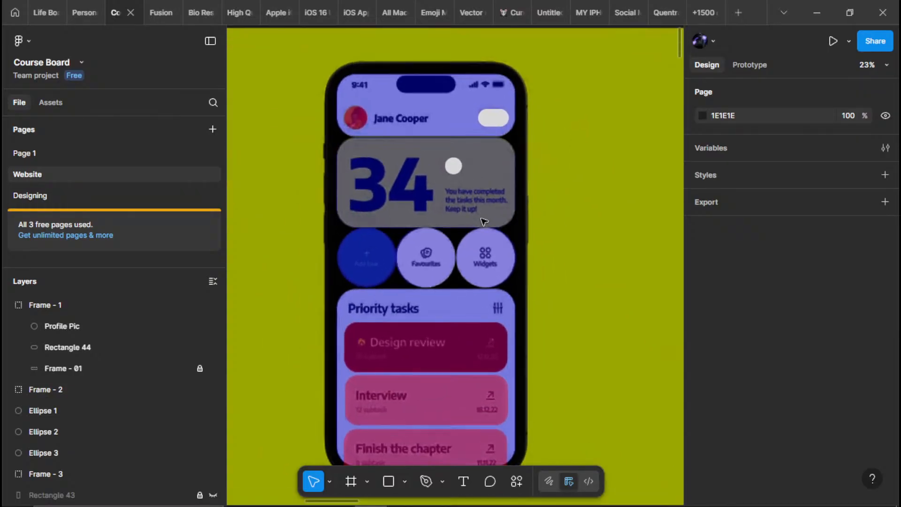
{"action": "scroll", "coordinate": [478, 270], "scroll_direction": "down", "scroll_amount": 1}
{"action": "scroll", "coordinate": [425, 274], "scroll_direction": "up", "scroll_amount": 4}
{"action": "scroll", "coordinate": [382, 220], "scroll_direction": "down", "scroll_amount": 3}
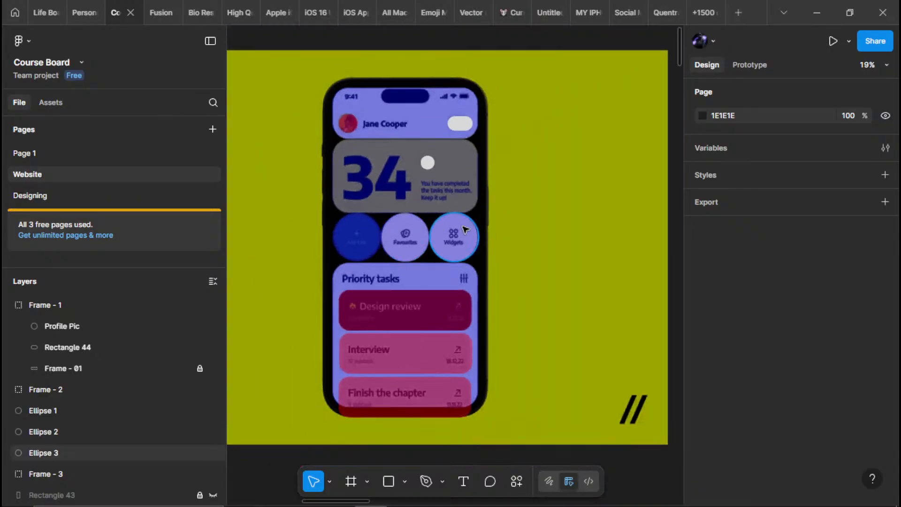
{"action": "scroll", "coordinate": [399, 246], "scroll_direction": "up", "scroll_amount": 1}
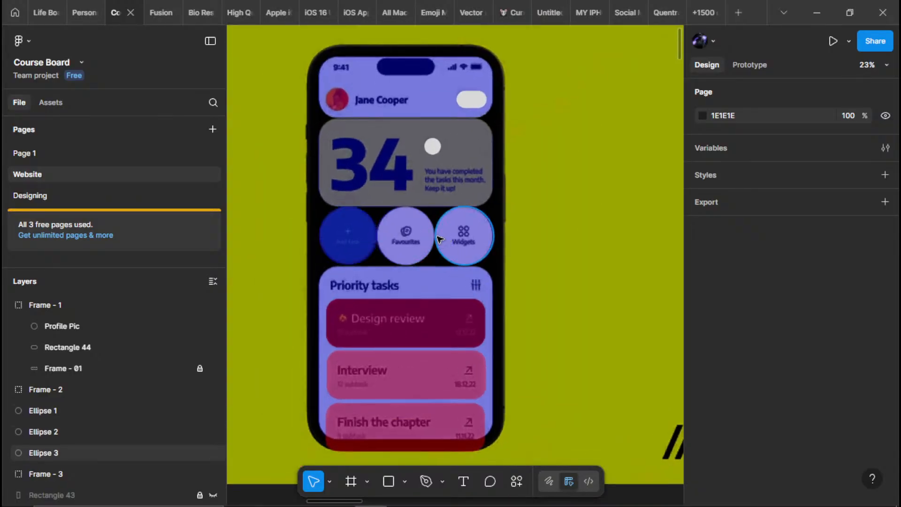
{"action": "scroll", "coordinate": [392, 194], "scroll_direction": "up", "scroll_amount": 5}
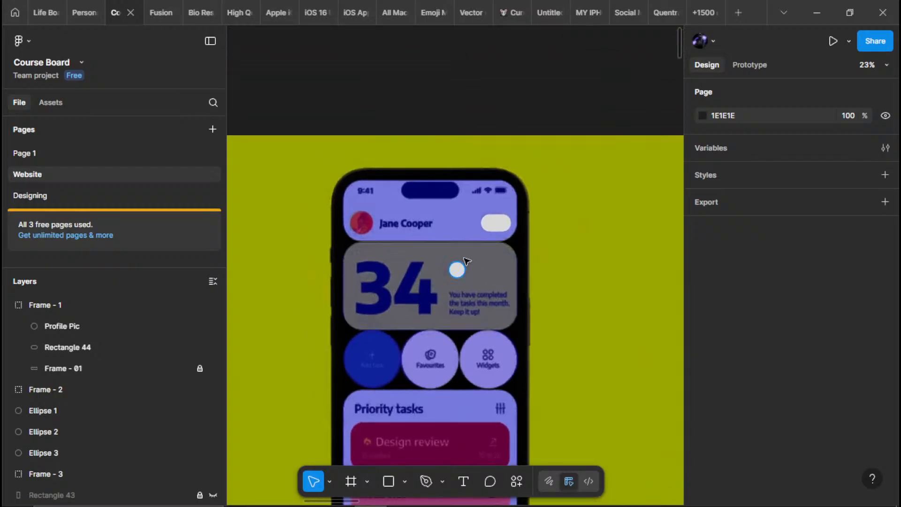
{"action": "scroll", "coordinate": [406, 187], "scroll_direction": "up", "scroll_amount": 5}
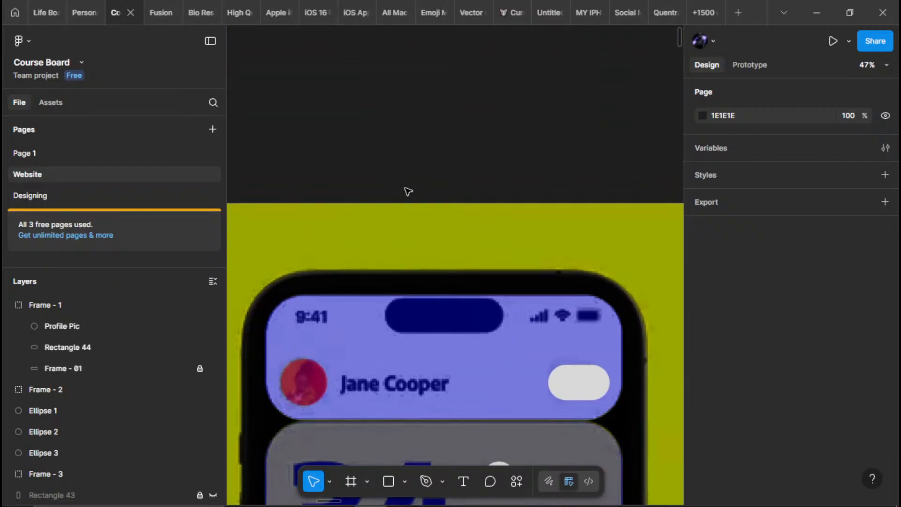
Add a text layer above the phone mockup containing the profile name shown in the header
{"action": "key", "text": "t"}
{"action": "left_click", "coordinate": [378, 186]}
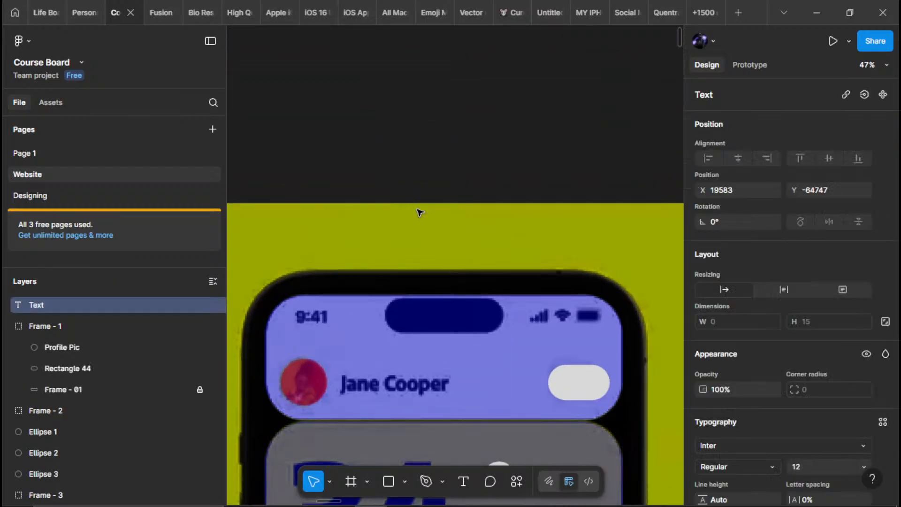
{"action": "type", "text": "Jane cooper"}
Set the name text's font size to 128 and move it onto the header beside the profile picture
{"action": "scroll", "coordinate": [854, 328], "scroll_direction": "down", "scroll_amount": 5}
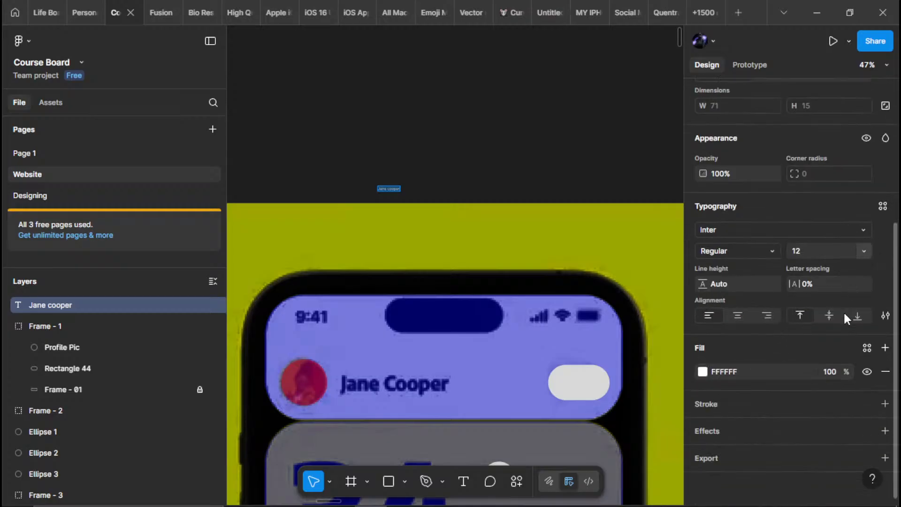
{"action": "left_click", "coordinate": [862, 250]}
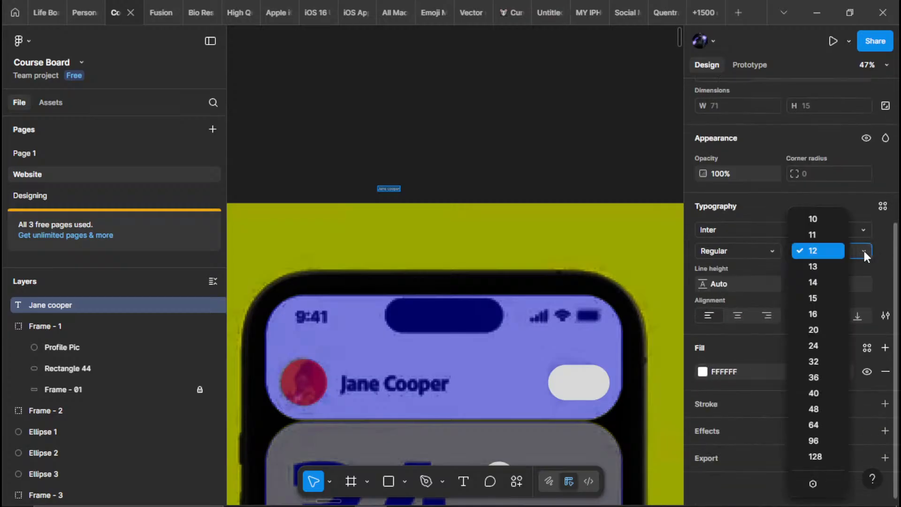
{"action": "left_click", "coordinate": [814, 456]}
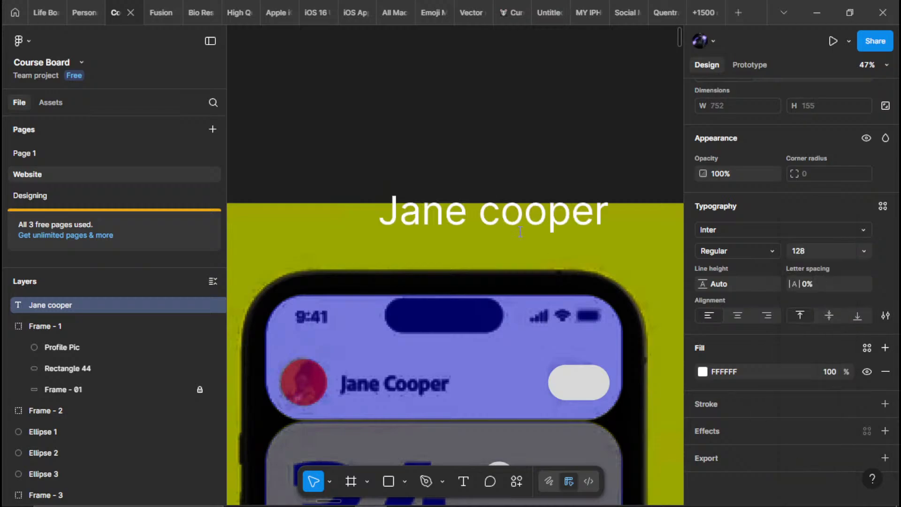
{"action": "left_click_drag", "start_coordinate": [490, 225], "coordinate": [446, 373]}
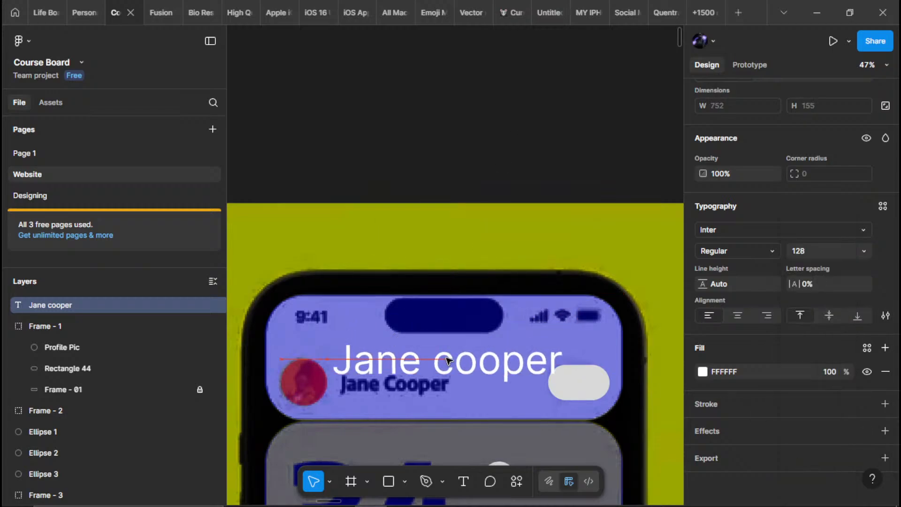
Change the name text's font to Segoe UI
{"action": "left_click", "coordinate": [720, 230]}
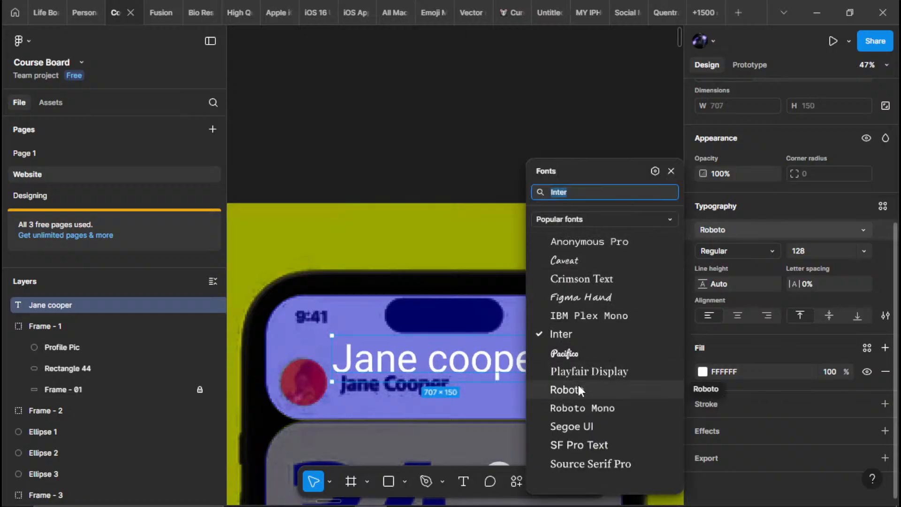
{"action": "left_click", "coordinate": [575, 428]}
{"action": "scroll", "coordinate": [504, 300], "scroll_direction": "down", "scroll_amount": 2}
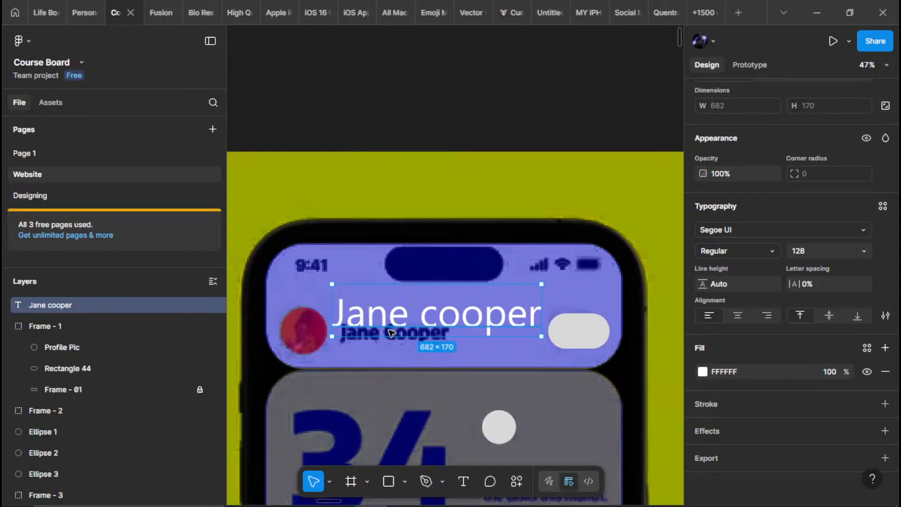
Reduce the name text's font size to 64 and line it up over the traced name in the header
{"action": "scroll", "coordinate": [391, 323], "scroll_direction": "up", "scroll_amount": 3}
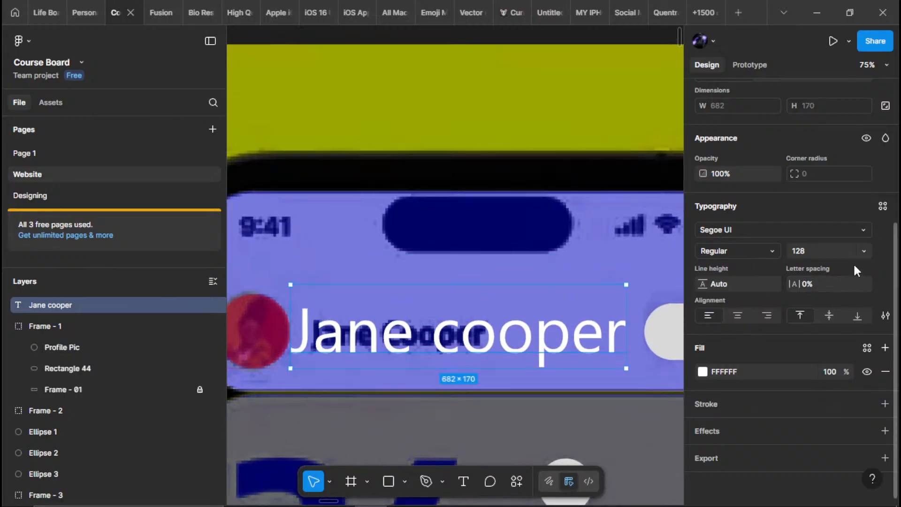
{"action": "left_click", "coordinate": [857, 252]}
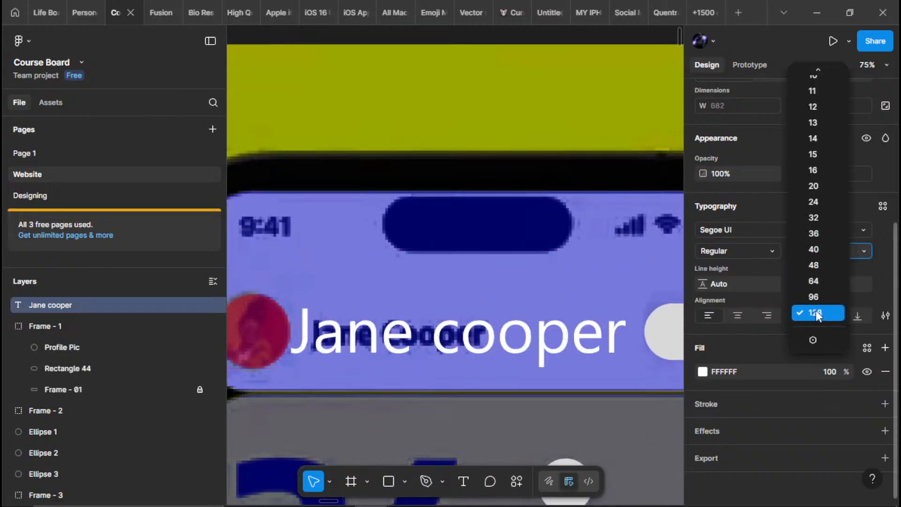
{"action": "left_click", "coordinate": [812, 295]}
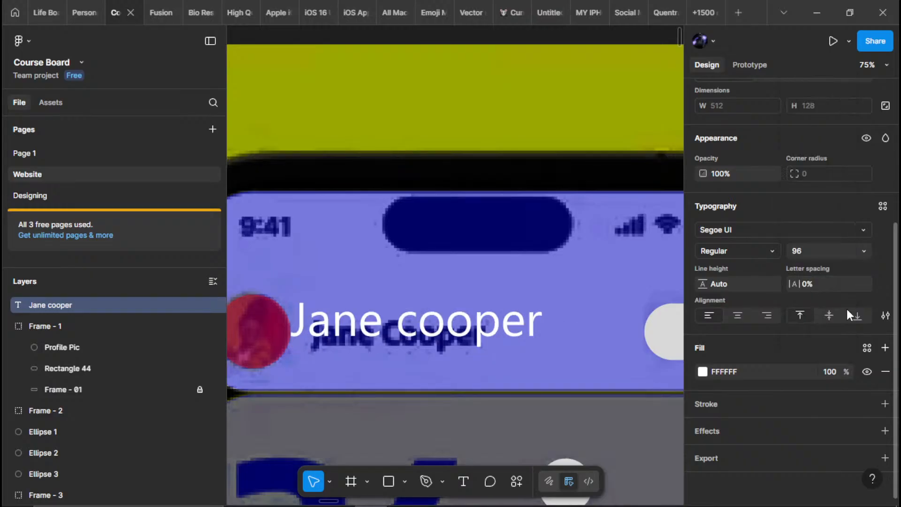
{"action": "left_click", "coordinate": [863, 252]}
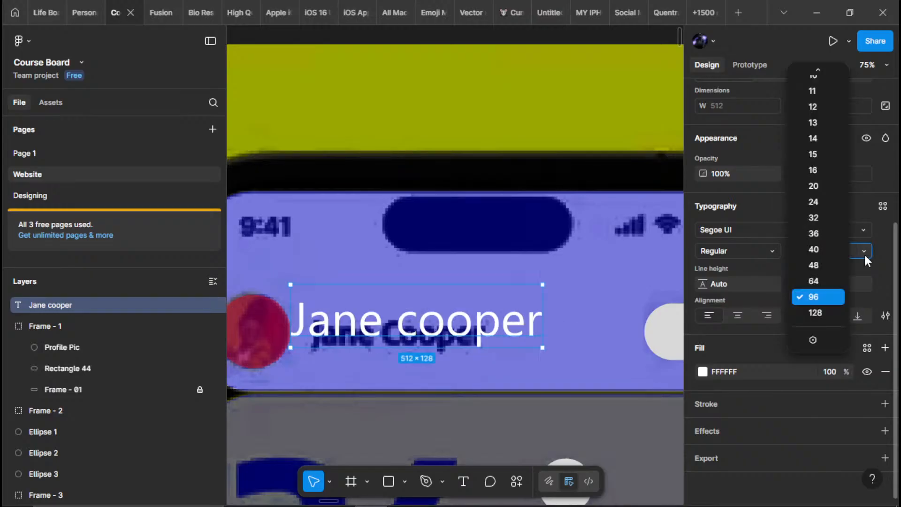
{"action": "left_click", "coordinate": [816, 281]}
{"action": "left_click_drag", "start_coordinate": [354, 313], "coordinate": [379, 341]}
Duplicate the name text into the 34 card below the small circle and replace its wording with "You have completed"
{"action": "scroll", "coordinate": [423, 324], "scroll_direction": "down", "scroll_amount": 3}
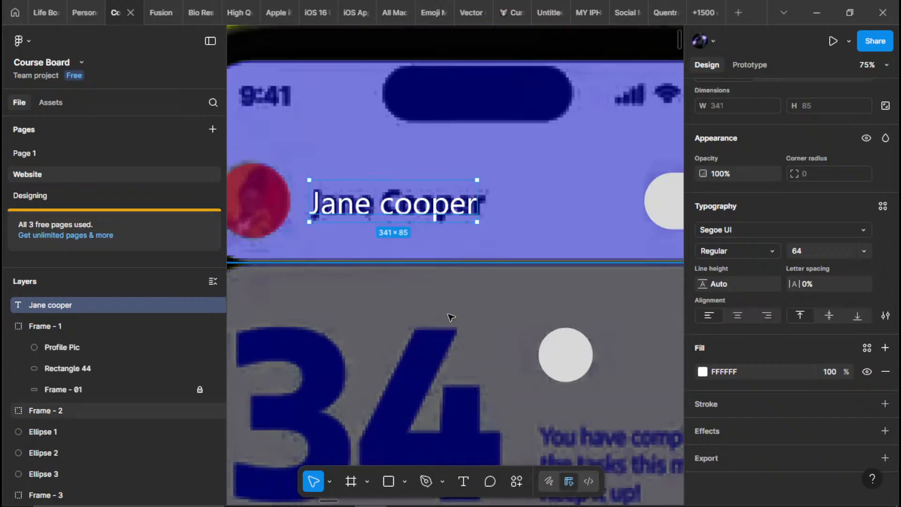
{"action": "scroll", "coordinate": [431, 276], "scroll_direction": "down", "scroll_amount": 5}
{"action": "scroll", "coordinate": [437, 254], "scroll_direction": "down", "scroll_amount": 4}
{"action": "scroll", "coordinate": [469, 249], "scroll_direction": "up", "scroll_amount": 4}
{"action": "left_click_drag", "start_coordinate": [465, 314], "coordinate": [406, 451]}
{"action": "scroll", "coordinate": [432, 296], "scroll_direction": "down", "scroll_amount": 3}
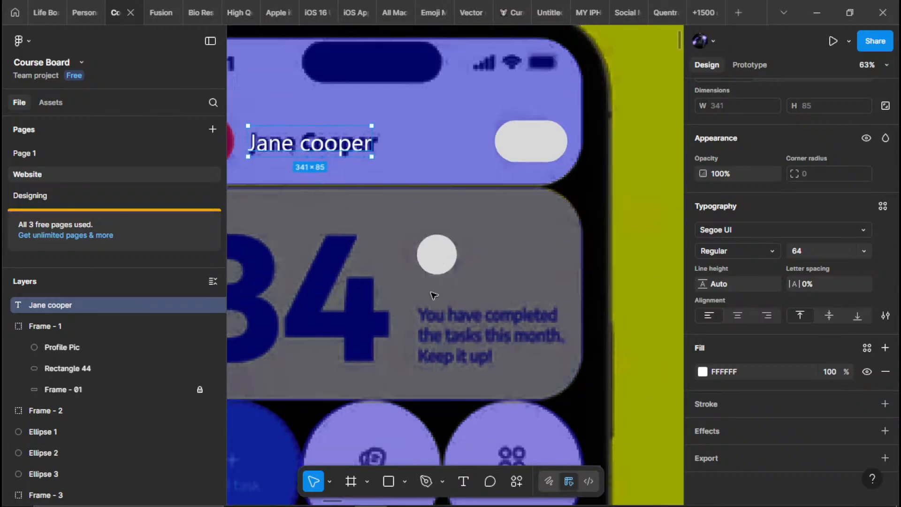
{"action": "left_click_drag", "start_coordinate": [358, 198], "coordinate": [479, 300], "text": "alt"}
{"action": "double_click", "coordinate": [480, 300]}
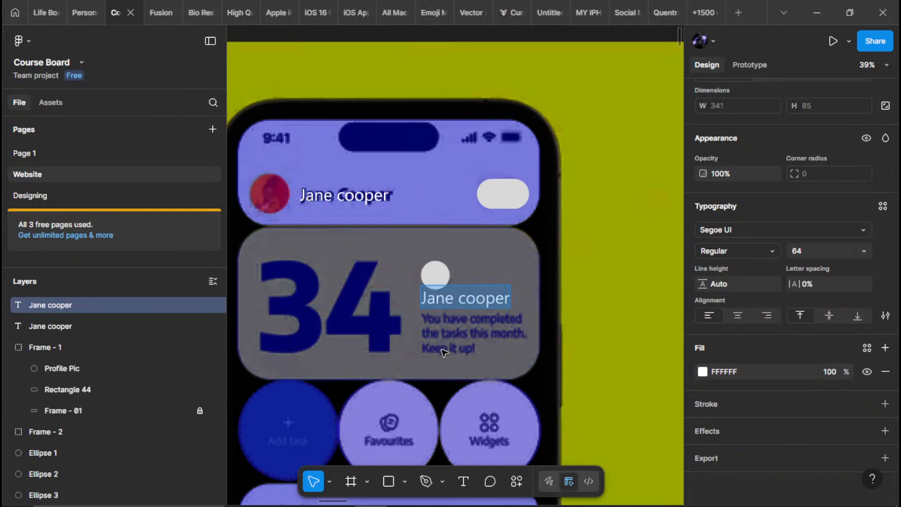
{"action": "type", "text": "You h"}
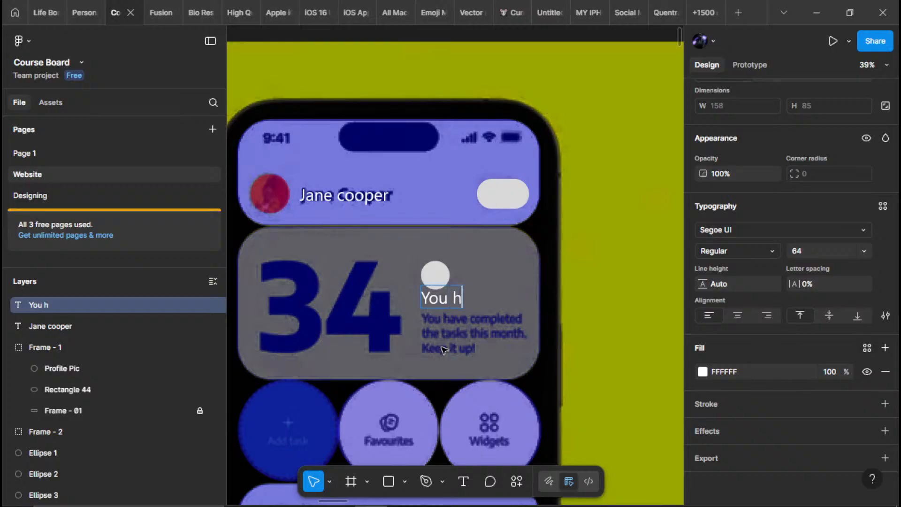
{"action": "type", "text": "V"}
{"action": "key", "text": "BackSpace"}
{"action": "type", "text": "ave comp"}
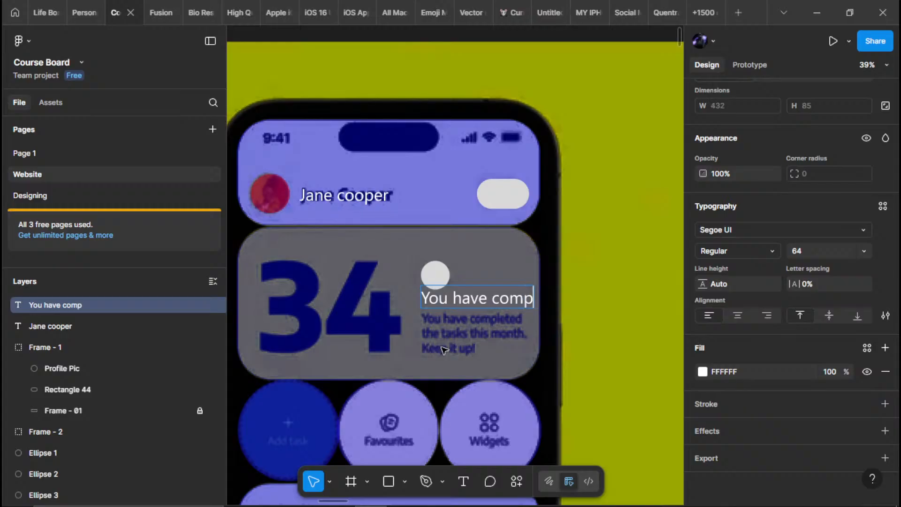
{"action": "type", "text": "leted"}
{"action": "key", "text": "Return"}
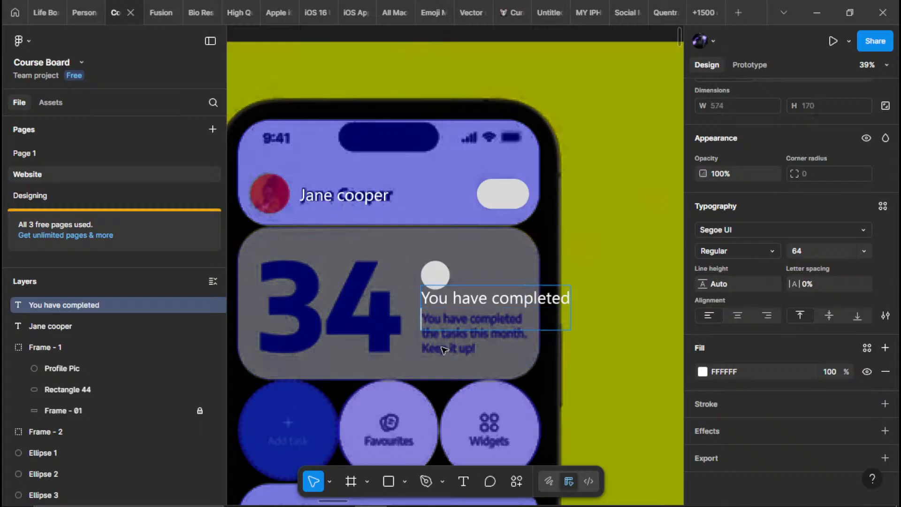
Add "the tasks this month," as the second line of the 34 card's message
{"action": "type", "text": "the bas"}
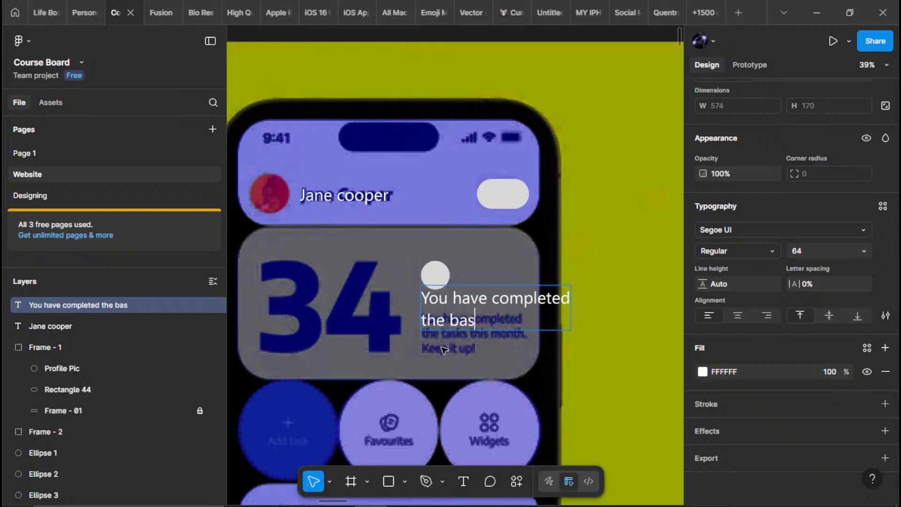
{"action": "key", "text": "BackSpace"}
{"action": "key", "text": "BackSpace"}
{"action": "key", "text": "BackSpace"}
{"action": "type", "text": "tasks "}
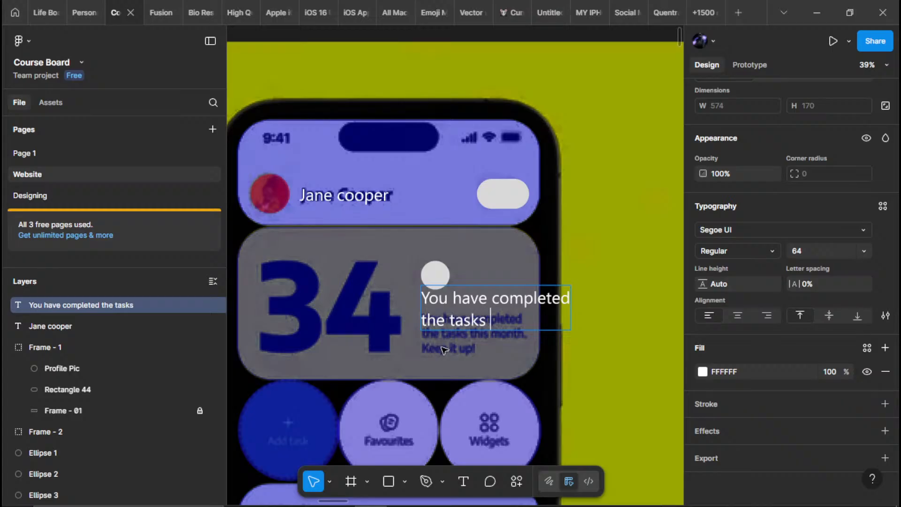
{"action": "type", "text": "this mo"}
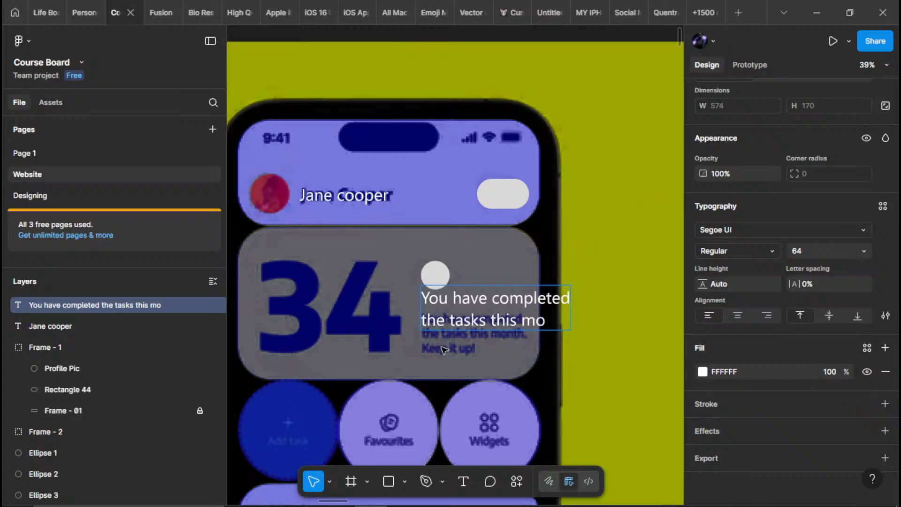
{"action": "type", "text": "nth,"}
{"action": "key", "text": "Return"}
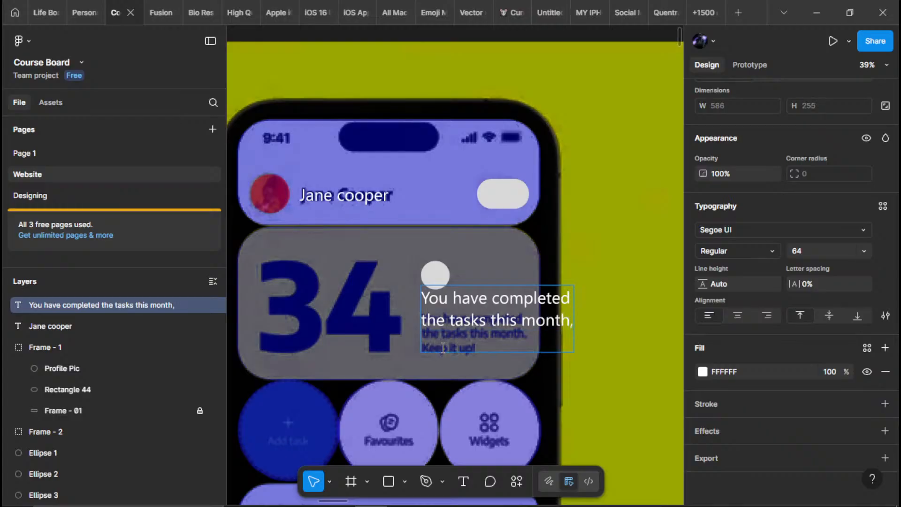
Add "Keep it up!" as the third line of the 34 card's message and finish editing the text
{"action": "type", "text": "keep"}
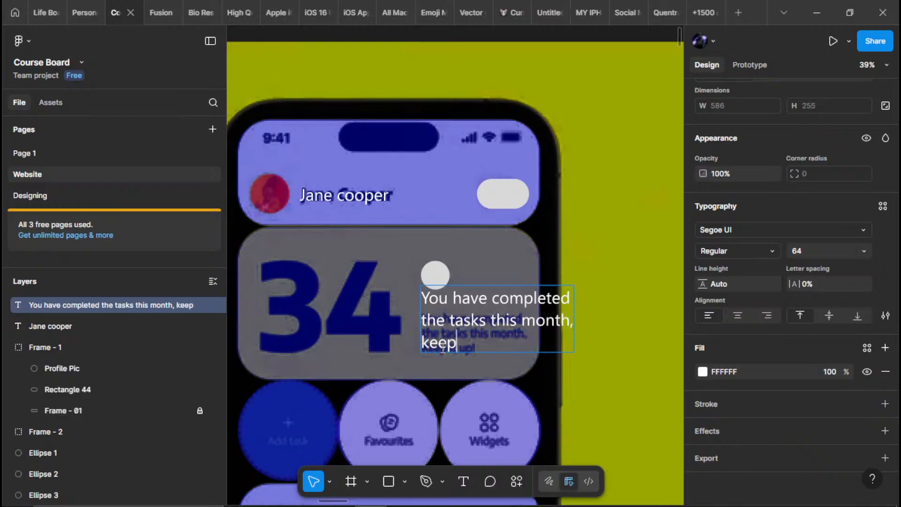
{"action": "key", "text": "Home"}
{"action": "key", "text": "Right"}
{"action": "key", "text": "BackSpace"}
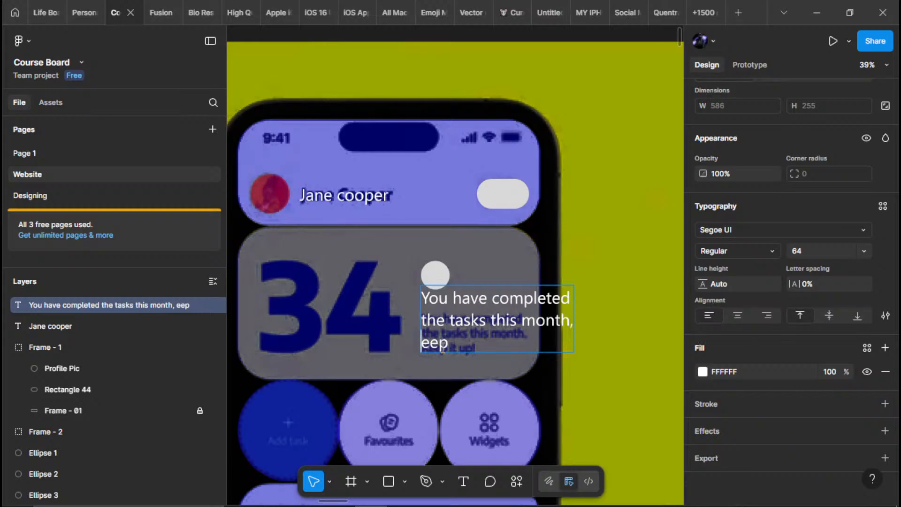
{"action": "type", "text": "K"}
{"action": "key", "text": "End"}
{"action": "type", "text": "it up"}
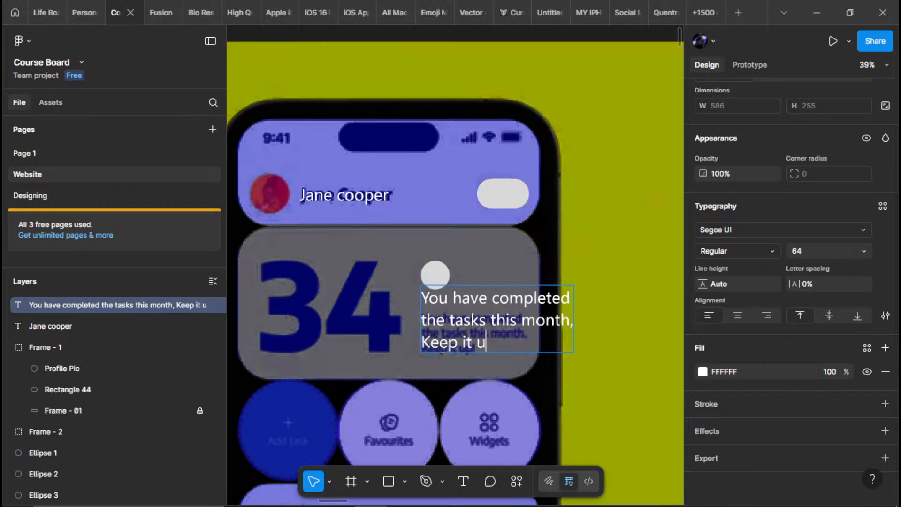
{"action": "left_click", "coordinate": [633, 328]}
Place a copy of the text over the big number in the card and replace its wording with "34"
{"action": "scroll", "coordinate": [561, 302], "scroll_direction": "down", "scroll_amount": 3}
{"action": "left_click_drag", "start_coordinate": [521, 325], "coordinate": [427, 224]}
{"action": "scroll", "coordinate": [515, 245], "scroll_direction": "down", "scroll_amount": 1}
{"action": "key", "text": "Return"}
{"action": "type", "text": "34"}
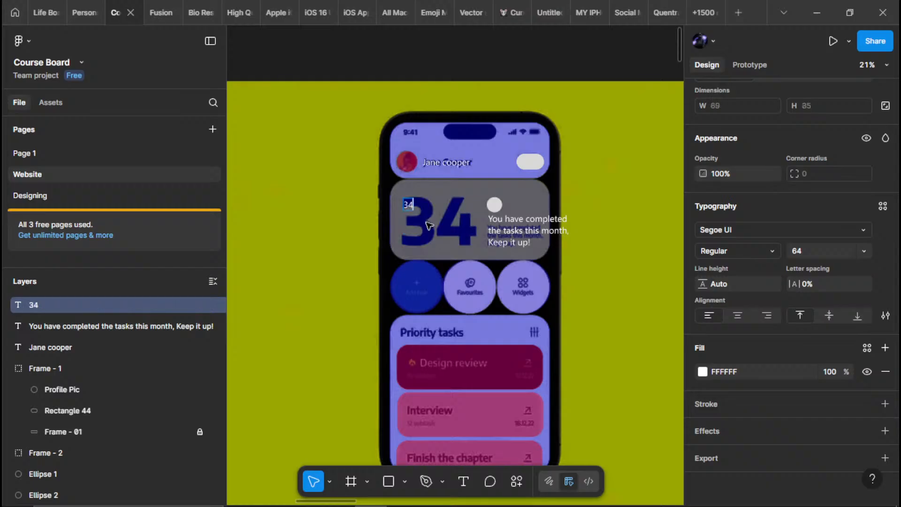
Set the "34" text's font size to 128 and move it to the middle of the traced number
{"action": "key", "text": "BackSpace"}
{"action": "key", "text": "ctrl+a"}
{"action": "left_click", "coordinate": [864, 251]}
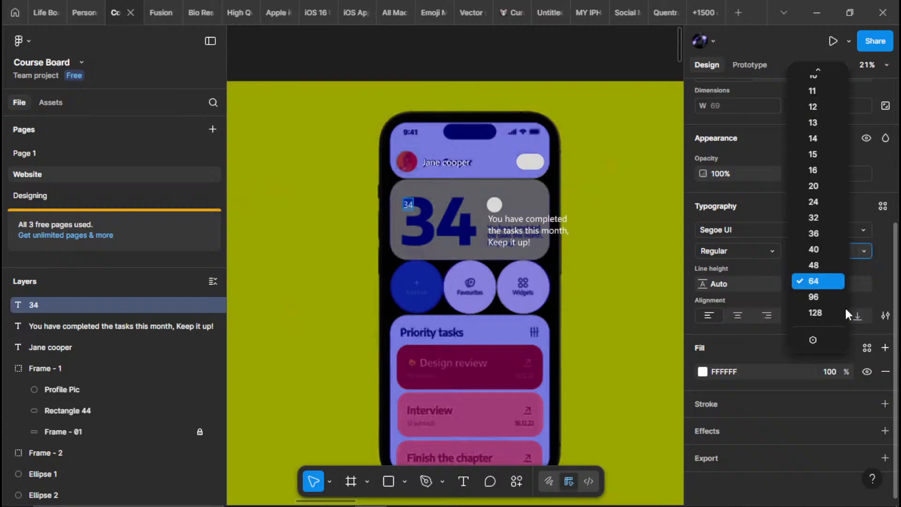
{"action": "left_click", "coordinate": [824, 313]}
{"action": "scroll", "coordinate": [432, 235], "scroll_direction": "up", "scroll_amount": 3}
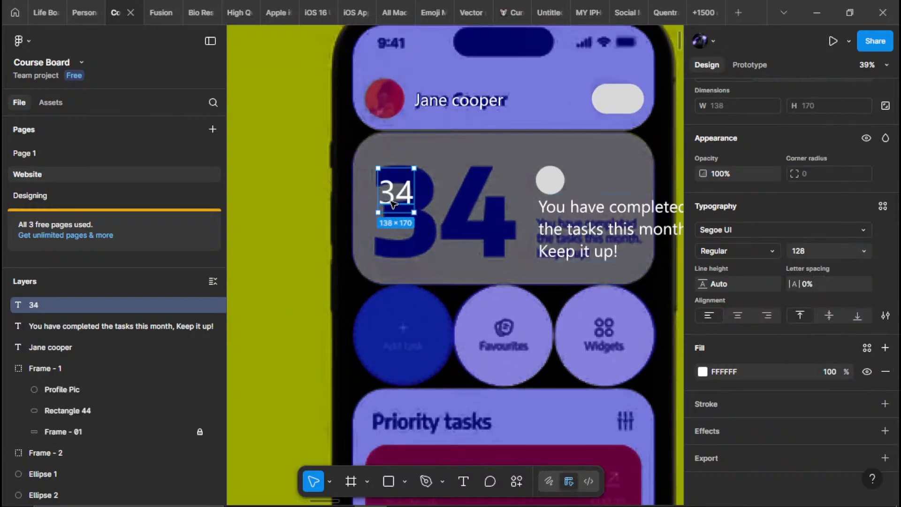
{"action": "key", "text": "Escape"}
{"action": "scroll", "coordinate": [447, 236], "scroll_direction": "down", "scroll_amount": 5}
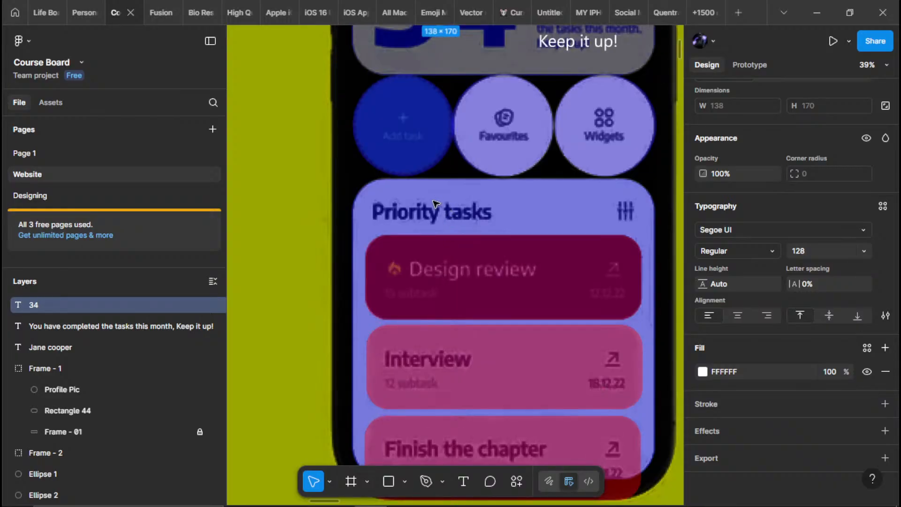
{"action": "scroll", "coordinate": [446, 236], "scroll_direction": "up", "scroll_amount": 4}
{"action": "left_click_drag", "start_coordinate": [383, 247], "coordinate": [339, 322]}
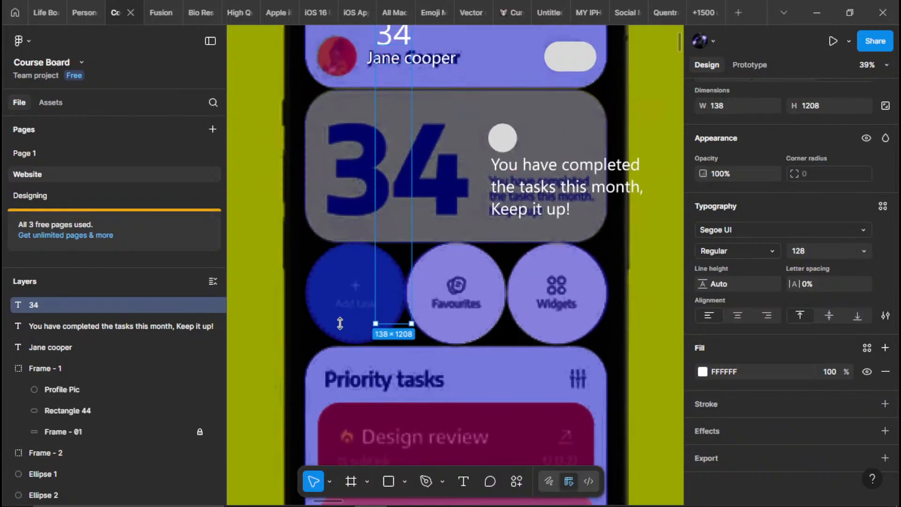
{"action": "key", "text": "ctrl+z"}
Duplicate the three-line message onto the dark blue circle and change the copy's wording to "Add task"
{"action": "left_click", "coordinate": [547, 190]}
{"action": "left_click_drag", "start_coordinate": [311, 318], "coordinate": [337, 318]}
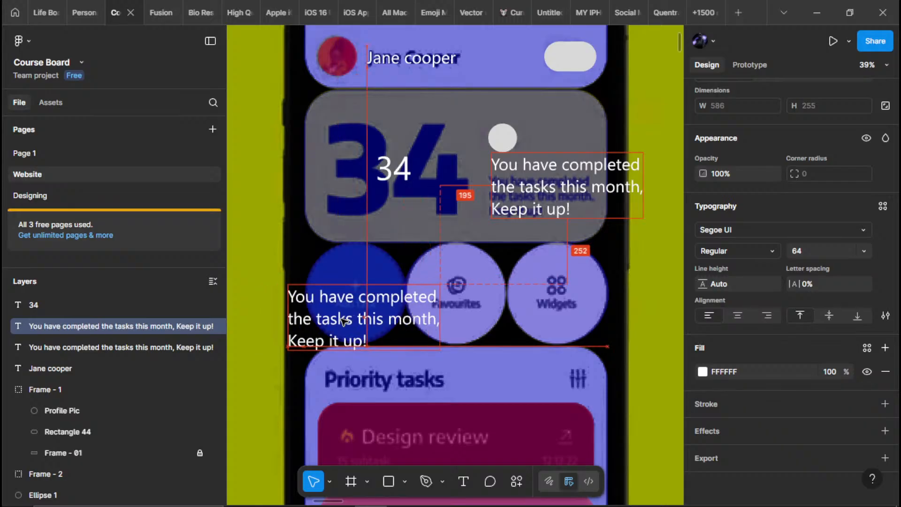
{"action": "key", "text": "Return"}
{"action": "type", "text": "Add"}
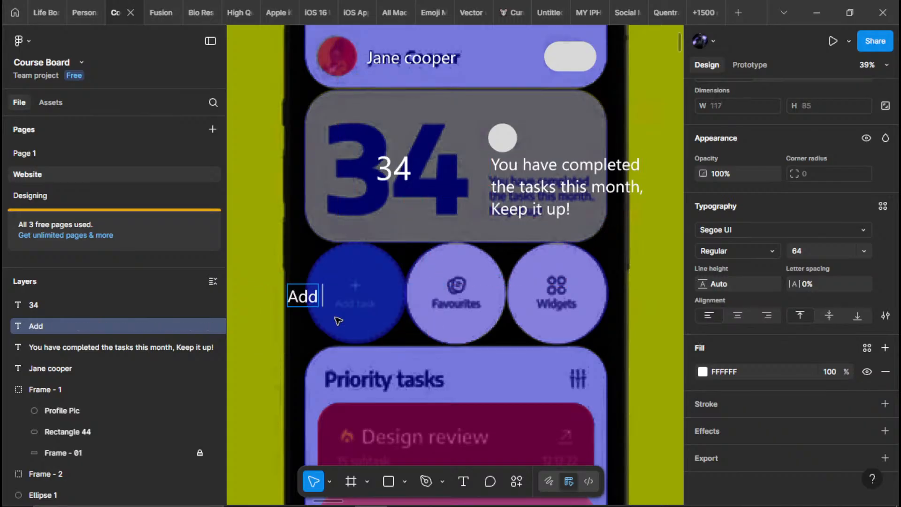
{"action": "type", "text": " task"}
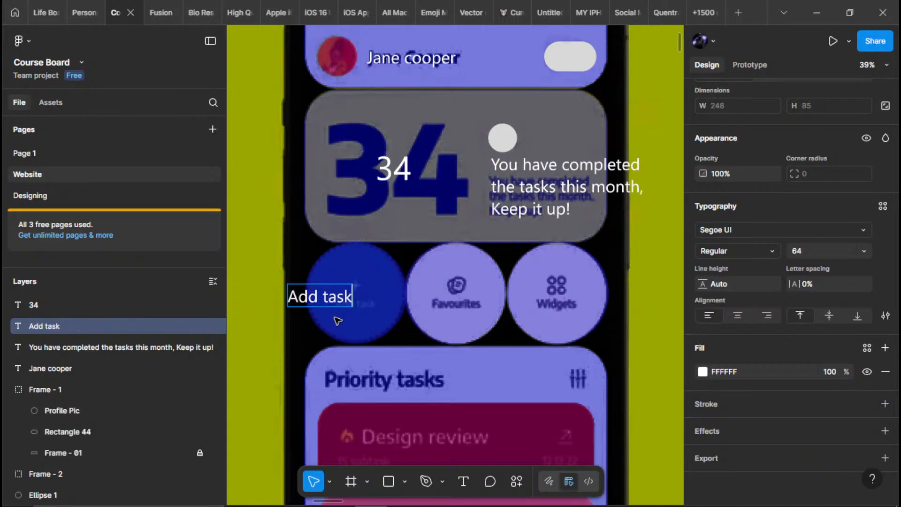
{"action": "key", "text": "Escape"}
Move the "Add task" label lower, duplicate it onto the middle circle and change the copy's wording to "Favorites"
{"action": "left_click_drag", "start_coordinate": [335, 291], "coordinate": [462, 329]}
{"action": "type", "text": "FA"}
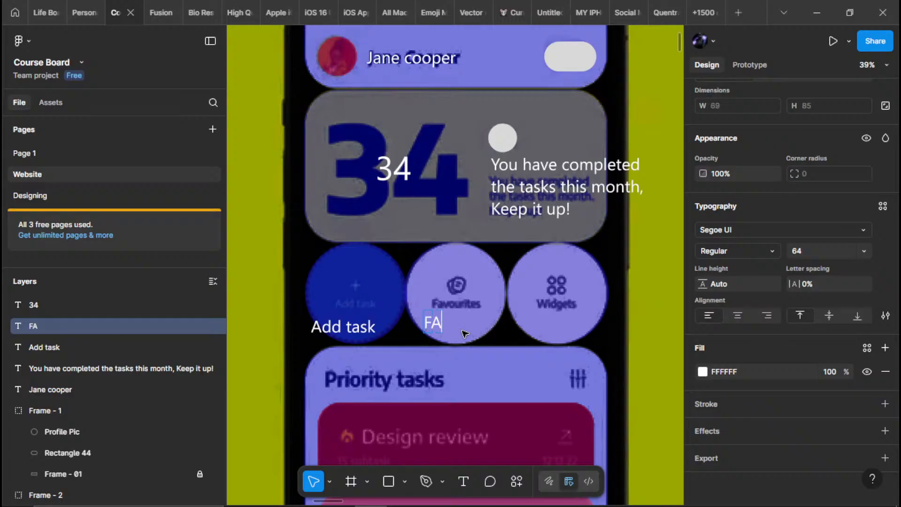
{"action": "key", "text": "BackSpace"}
{"action": "type", "text": "avoir"}
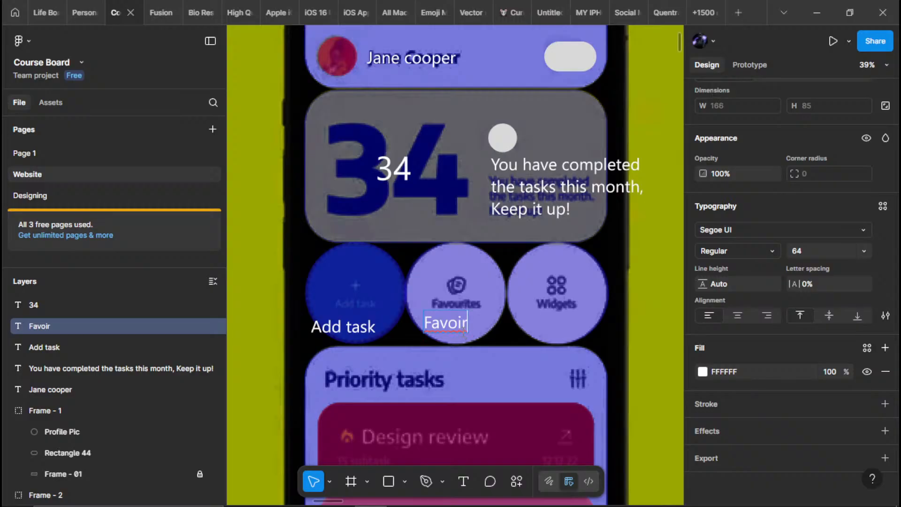
{"action": "type", "text": "ites"}
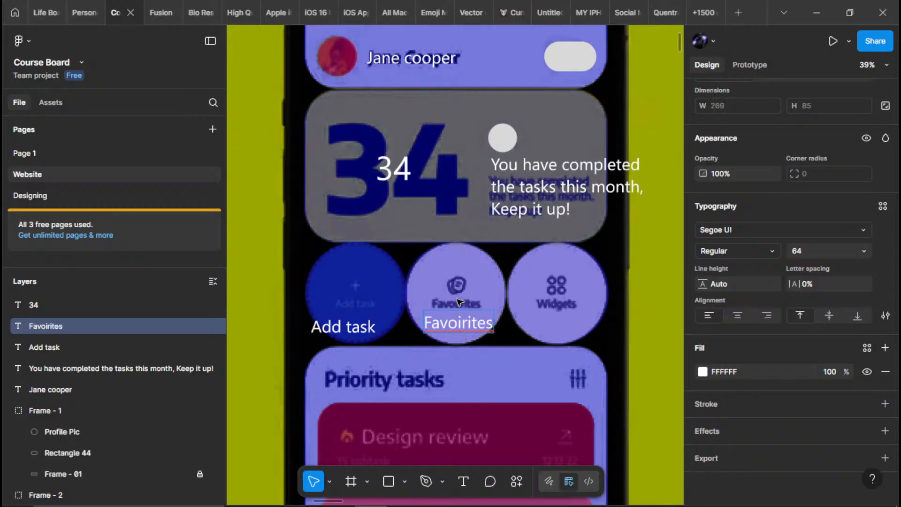
{"action": "right_click", "coordinate": [457, 321]}
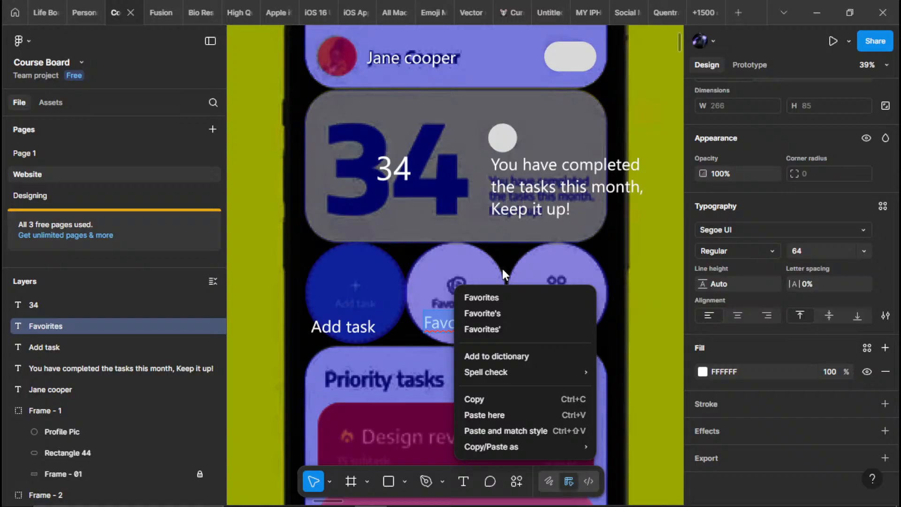
{"action": "left_click", "coordinate": [483, 297]}
{"action": "key", "text": "Escape"}
Duplicate the "Favorites" label onto the third circle and change the copy's wording to "Widgets"
{"action": "left_click_drag", "start_coordinate": [458, 327], "coordinate": [578, 332]}
{"action": "double_click", "coordinate": [574, 328]}
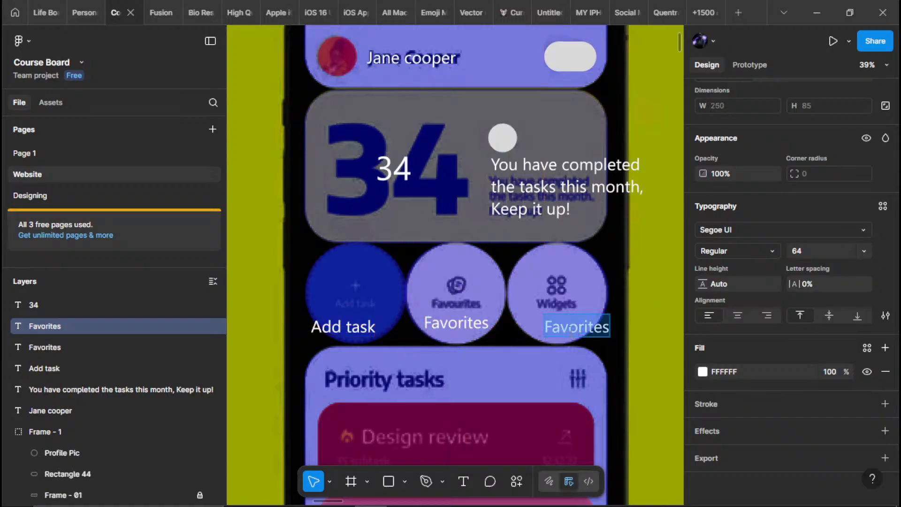
{"action": "type", "text": "Wid"}
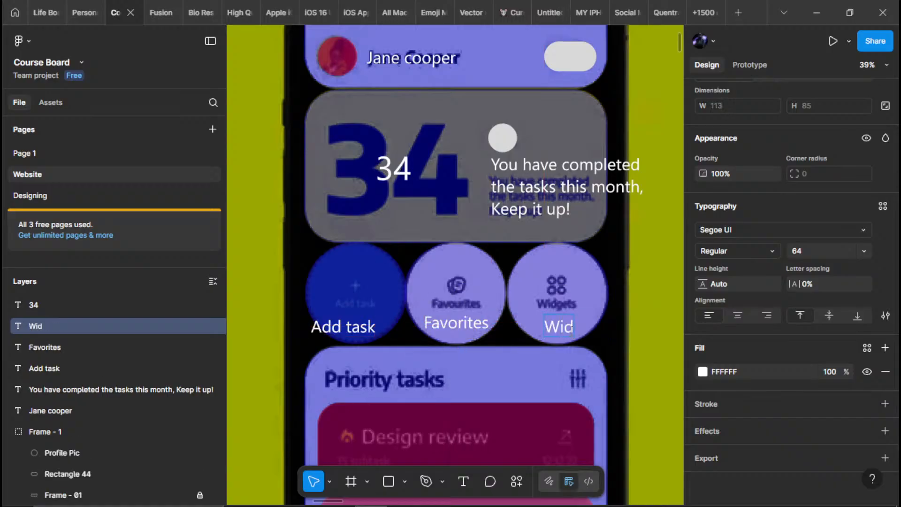
{"action": "type", "text": "gets"}
{"action": "key", "text": "Escape"}
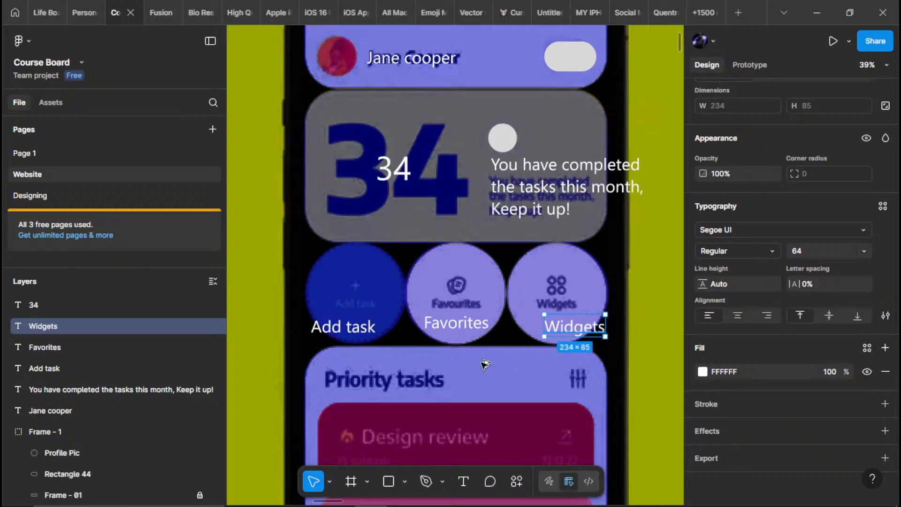
Duplicate the "Widgets" label beside the card list's traced heading and change the copy's wording to "Priority tasks"
{"action": "left_click_drag", "start_coordinate": [581, 328], "coordinate": [503, 385]}
{"action": "double_click", "coordinate": [497, 383]}
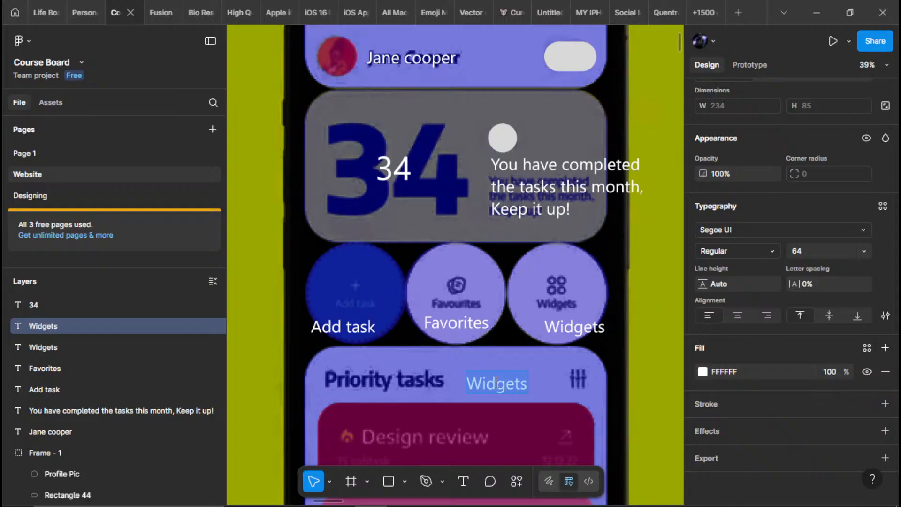
{"action": "type", "text": "Prio"}
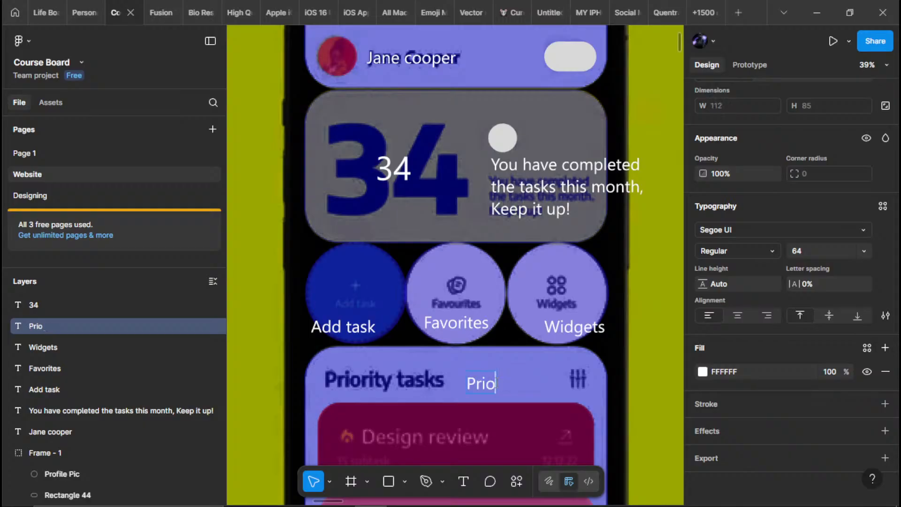
{"action": "type", "text": "rity tas"}
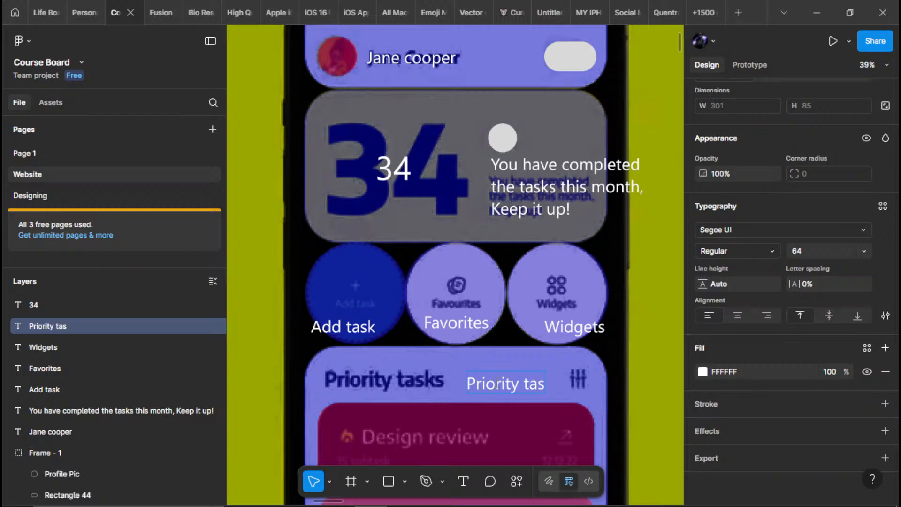
{"action": "type", "text": "ks"}
{"action": "scroll", "coordinate": [458, 262], "scroll_direction": "down", "scroll_amount": 5}
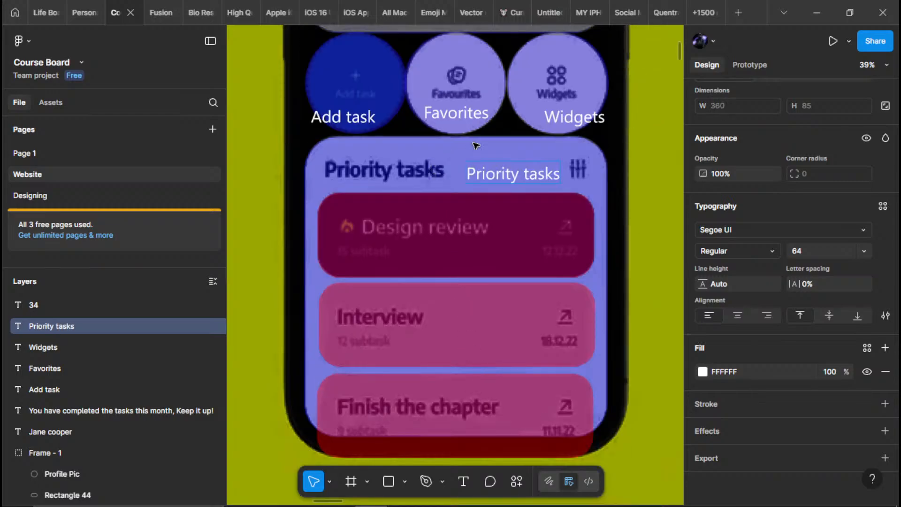
{"action": "key", "text": "Escape"}
Duplicate the "Priority tasks" label onto the dark red card and change the copy's wording to "Design review"
{"action": "left_click_drag", "start_coordinate": [498, 176], "coordinate": [464, 259], "text": "alt"}
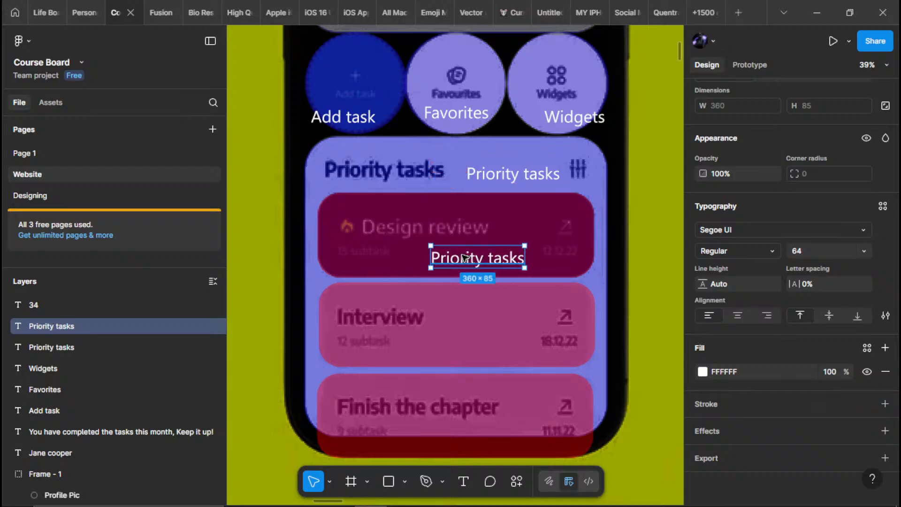
{"action": "double_click", "coordinate": [463, 259]}
{"action": "type", "text": "Design"}
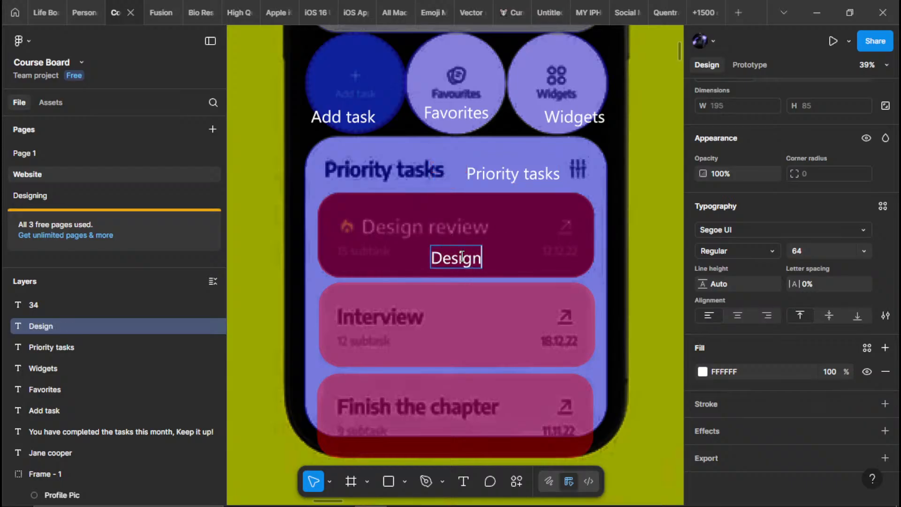
{"action": "type", "text": " review"}
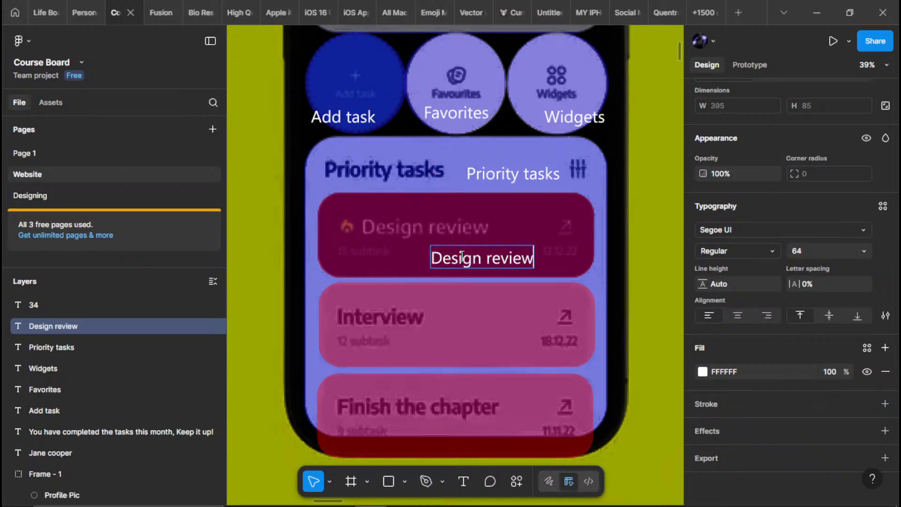
{"action": "left_click", "coordinate": [495, 236]}
Place the "Design review" label near the top of its card, with a copy below it reworded to "subtask"
{"action": "mouse_move", "coordinate": [469, 268]}
{"action": "left_mouse_down"}
{"action": "mouse_move", "coordinate": [469, 211]}
{"action": "mouse_move", "coordinate": [469, 274]}
{"action": "left_mouse_up"}
{"action": "key", "text": "ctrl+z"}
{"action": "double_click", "coordinate": [464, 263]}
{"action": "type", "text": "S"}
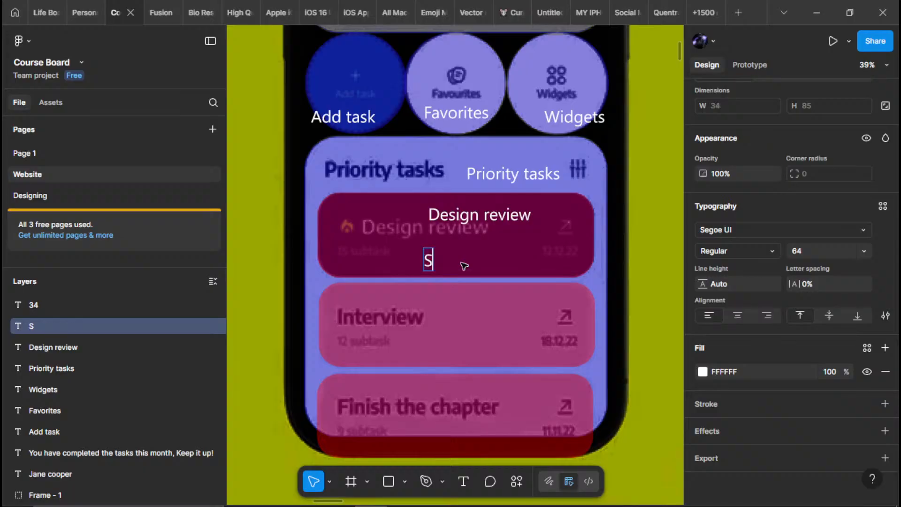
{"action": "type", "text": "u"}
{"action": "key", "text": "BackSpace"}
{"action": "key", "text": "BackSpace"}
{"action": "type", "text": "S"}
{"action": "key", "text": "BackSpace"}
{"action": "type", "text": "sib"}
{"action": "key", "text": "BackSpace"}
{"action": "key", "text": "BackSpace"}
{"action": "type", "text": "ub"}
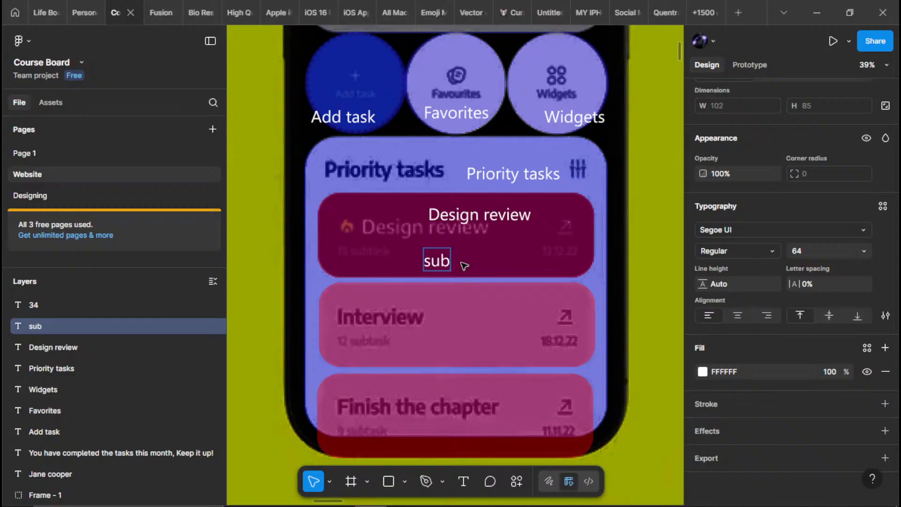
{"action": "type", "text": "task"}
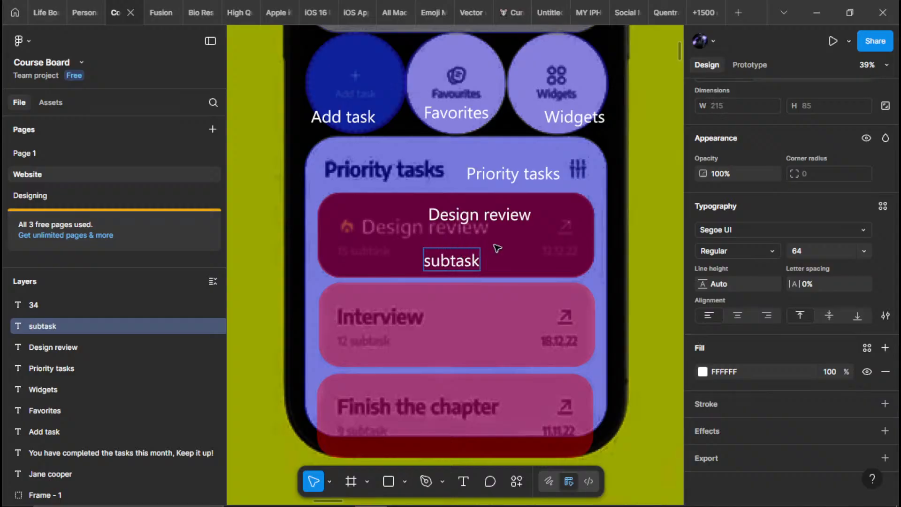
{"action": "scroll", "coordinate": [497, 248], "scroll_direction": "down", "scroll_amount": 1}
{"action": "key", "text": "Escape"}
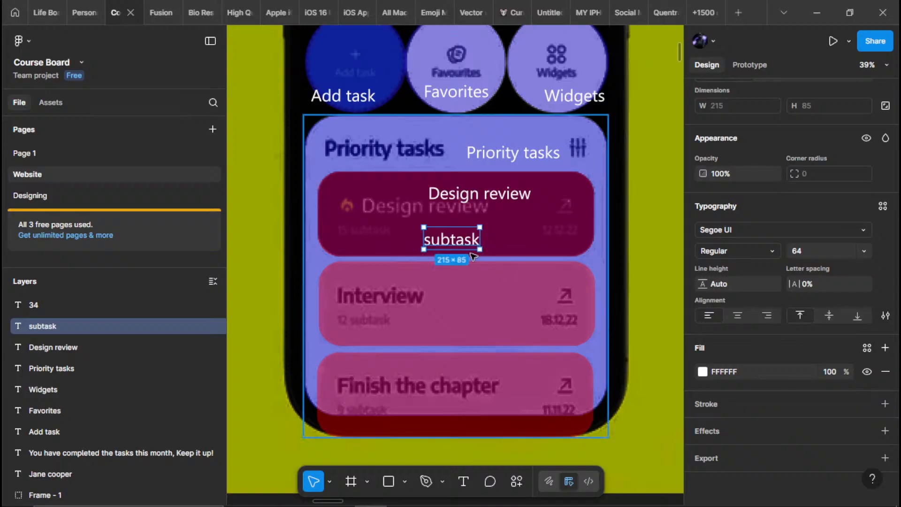
Duplicate the "subtask" label onto the second card, reword the copy to "Interview" and keep it only on the card's upper half
{"action": "left_click_drag", "start_coordinate": [460, 234], "coordinate": [473, 323], "text": "alt"}
{"action": "double_click", "coordinate": [471, 326]}
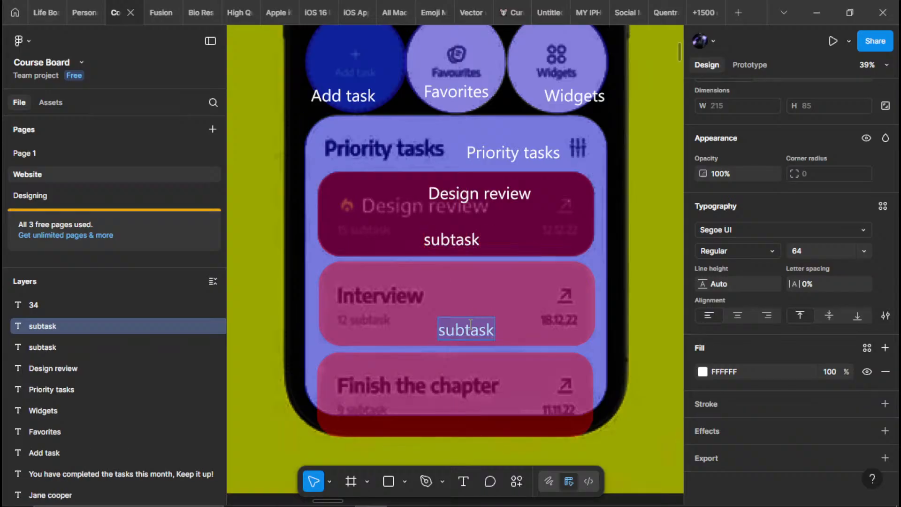
{"action": "left_click", "coordinate": [469, 325]}
{"action": "double_click", "coordinate": [465, 324]}
{"action": "type", "text": "In"}
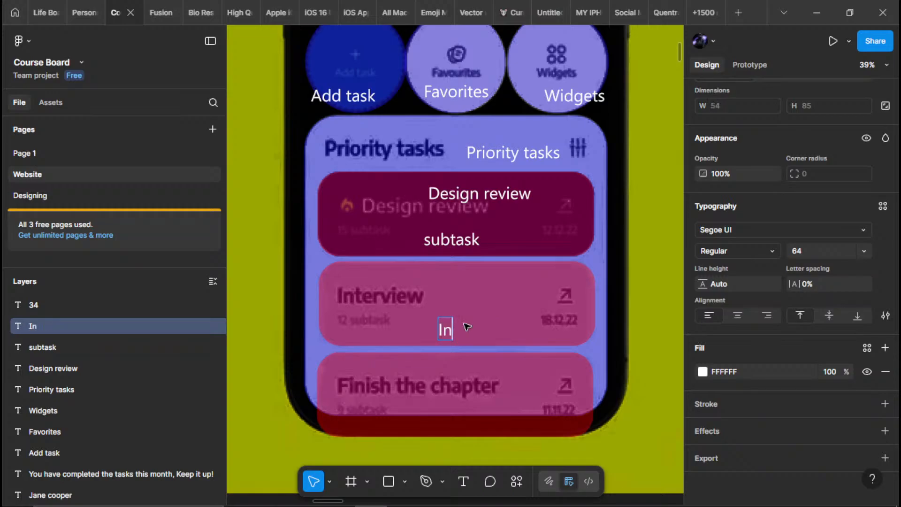
{"action": "type", "text": "terview"}
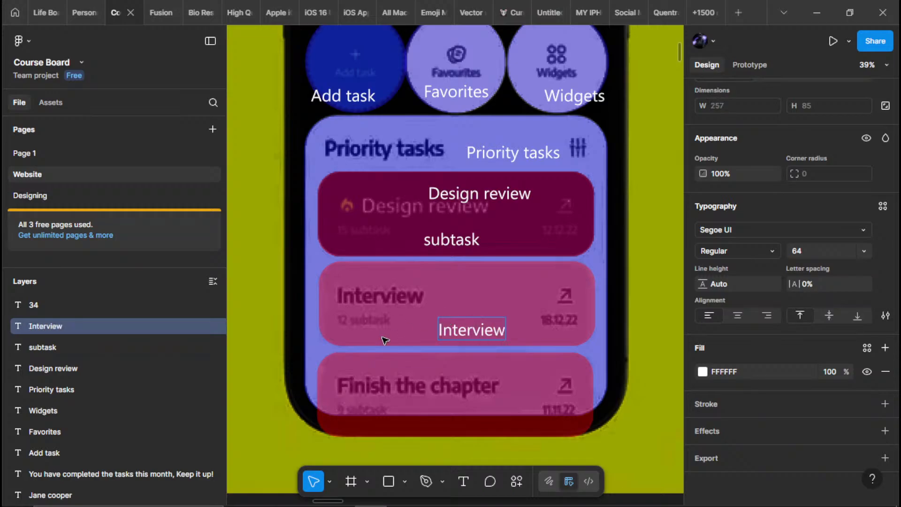
{"action": "key", "text": "Escape"}
{"action": "left_click_drag", "start_coordinate": [469, 329], "coordinate": [473, 294], "text": "alt"}
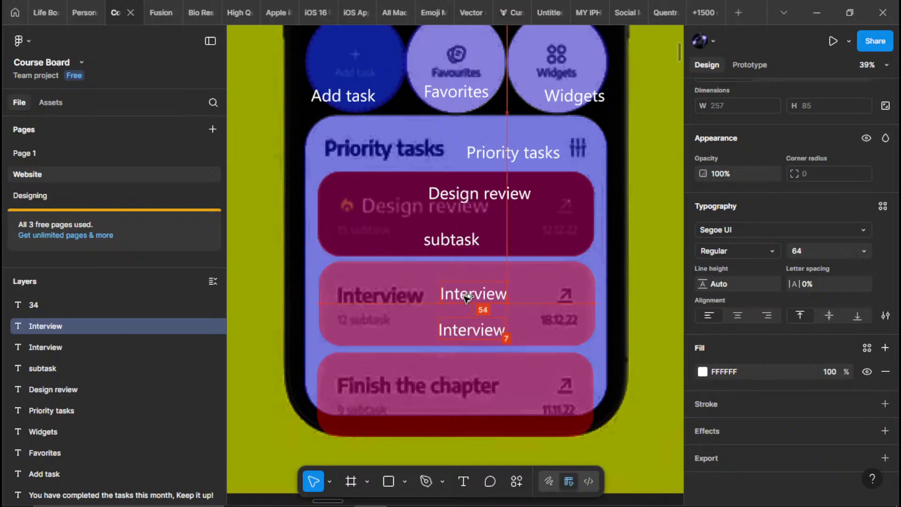
{"action": "left_click", "coordinate": [452, 240]}
{"action": "left_click", "coordinate": [468, 329]}
{"action": "key", "text": "Delete"}
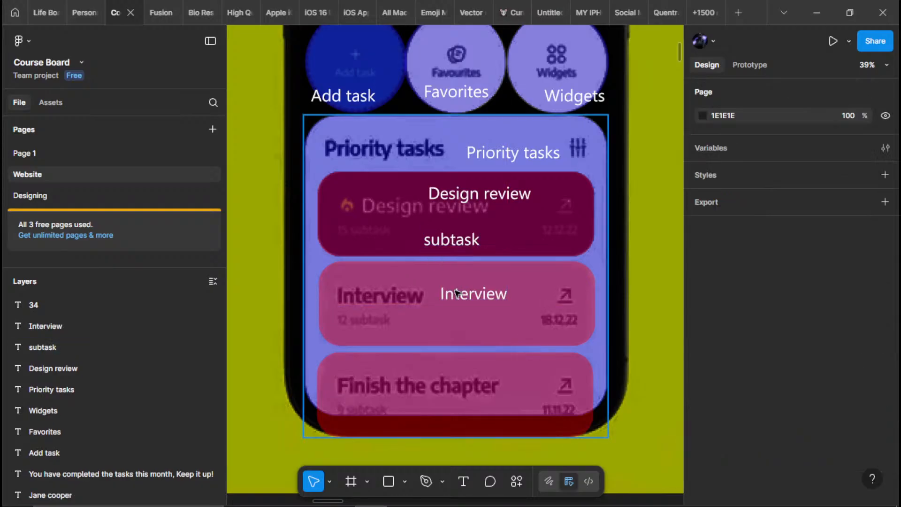
Duplicate the "subtask" label onto the lower part of the second and third task cards
{"action": "left_click", "coordinate": [453, 240]}
{"action": "left_click_drag", "start_coordinate": [433, 323], "coordinate": [423, 401], "text": "alt"}
{"action": "scroll", "coordinate": [421, 320], "scroll_direction": "down", "scroll_amount": 1}
Duplicate the "Interview" label onto the third card, change its wording to "Finish the chapter" and shift it left within the card
{"action": "left_click", "coordinate": [465, 294]}
{"action": "left_click_drag", "start_coordinate": [468, 294], "coordinate": [489, 368], "text": "alt"}
{"action": "double_click", "coordinate": [489, 369]}
{"action": "type", "text": "Fini"}
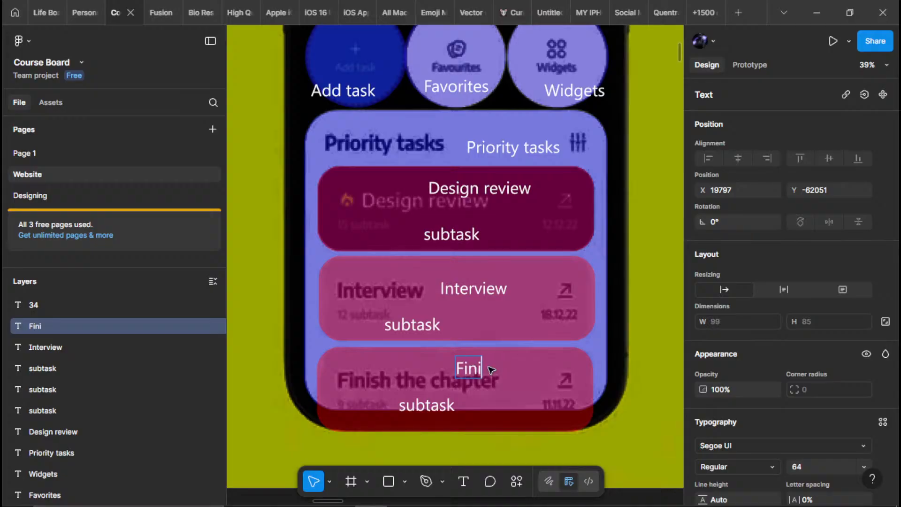
{"action": "type", "text": "sh the "}
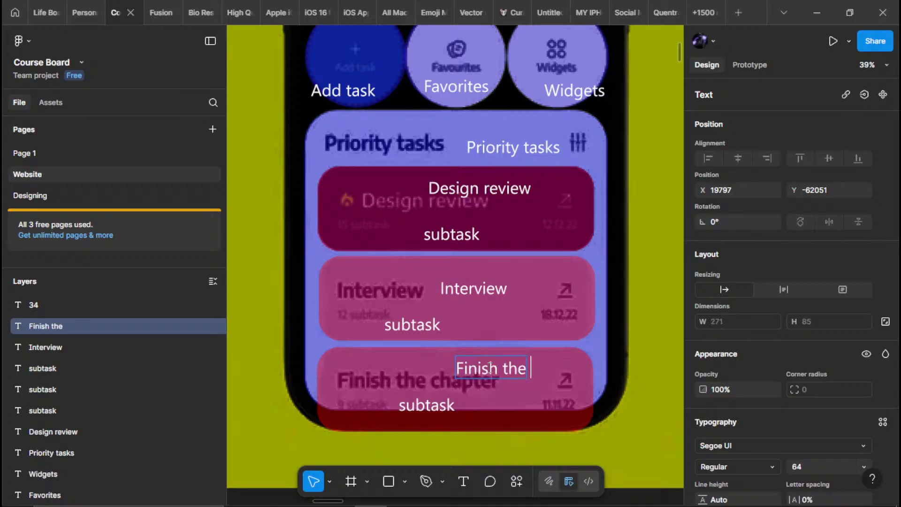
{"action": "type", "text": "chapter"}
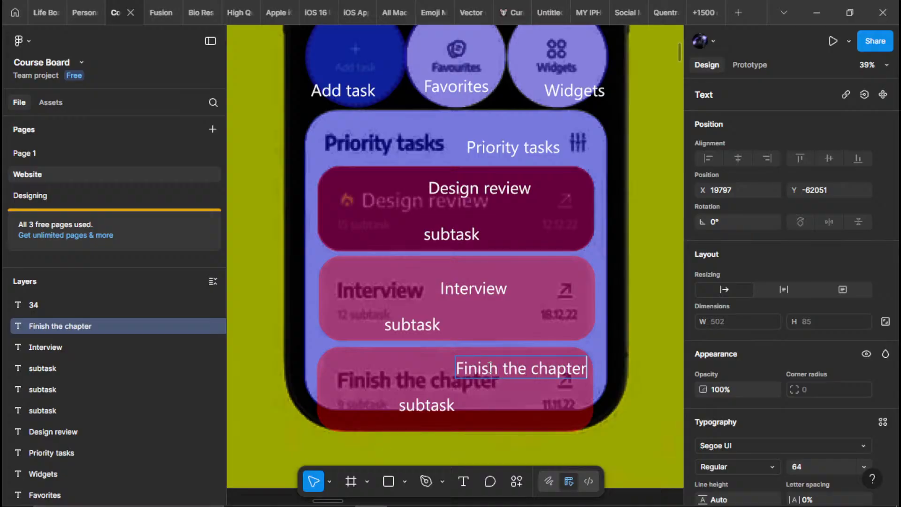
{"action": "key", "text": "Escape"}
{"action": "left_click_drag", "start_coordinate": [521, 361], "coordinate": [467, 358]}
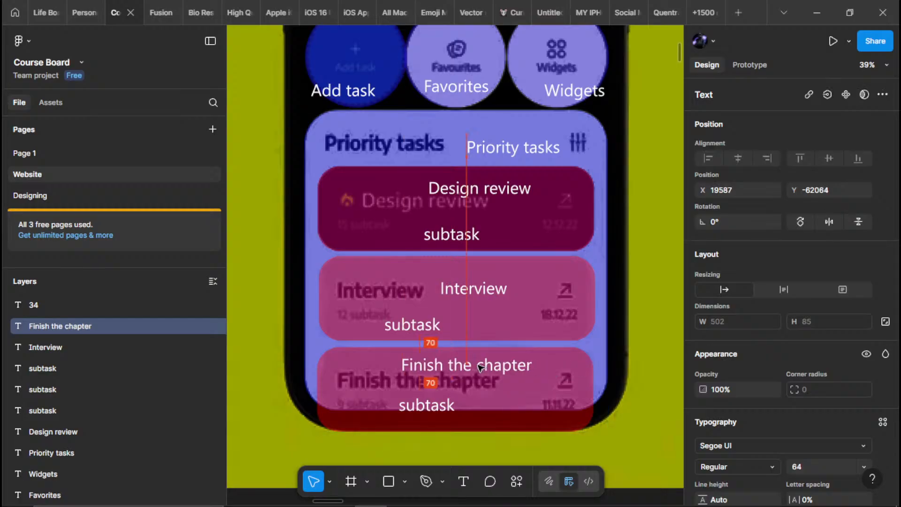
{"action": "scroll", "coordinate": [493, 315], "scroll_direction": "down", "scroll_amount": 5}
{"action": "left_click", "coordinate": [539, 374]}
{"action": "scroll", "coordinate": [436, 291], "scroll_direction": "up", "scroll_amount": 5}
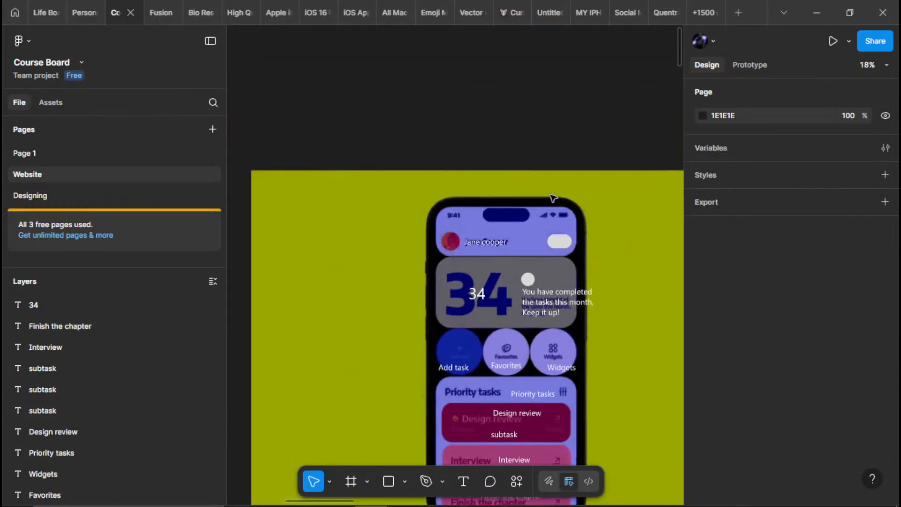
{"action": "scroll", "coordinate": [435, 290], "scroll_direction": "up", "scroll_amount": 3}
{"action": "scroll", "coordinate": [433, 267], "scroll_direction": "down", "scroll_amount": 1}
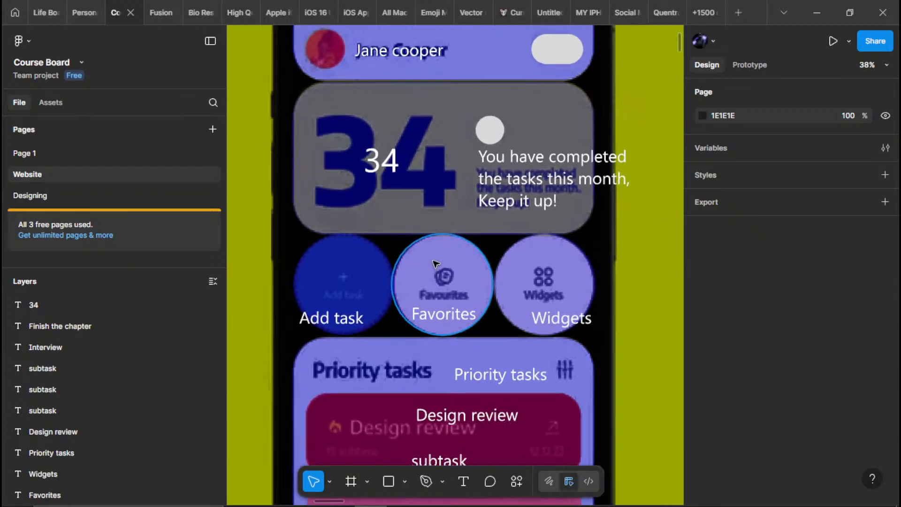
{"action": "scroll", "coordinate": [443, 315], "scroll_direction": "down", "scroll_amount": 5}
{"action": "scroll", "coordinate": [455, 263], "scroll_direction": "up", "scroll_amount": 3}
{"action": "left_click", "coordinate": [509, 291]}
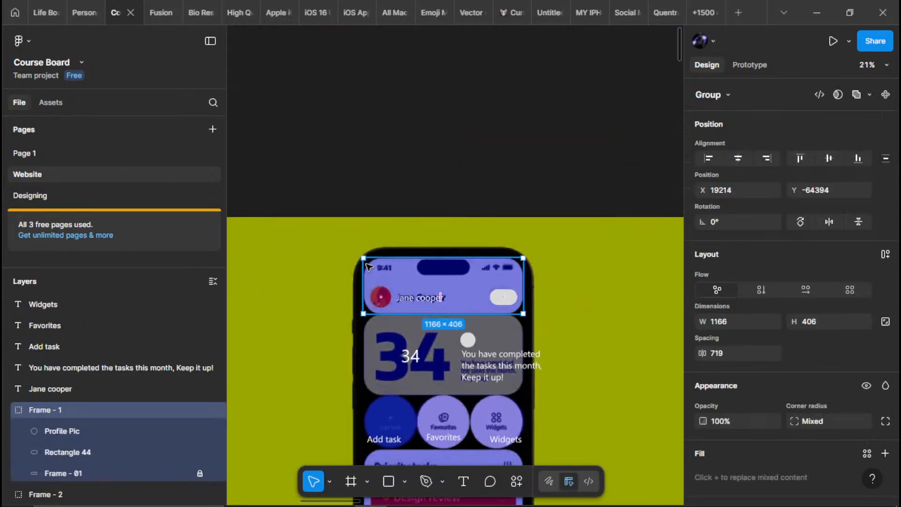
{"action": "left_click", "coordinate": [433, 174]}
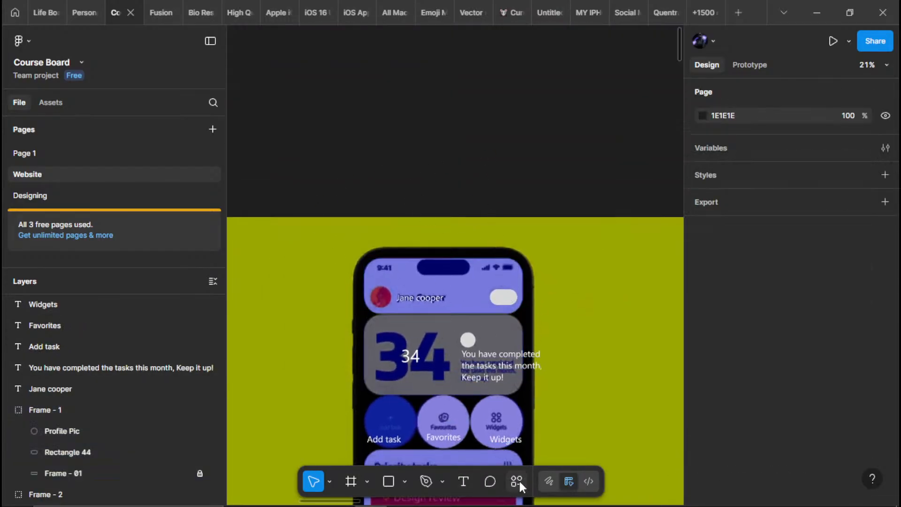
{"action": "left_click", "coordinate": [516, 480]}
{"action": "left_click", "coordinate": [349, 303]}
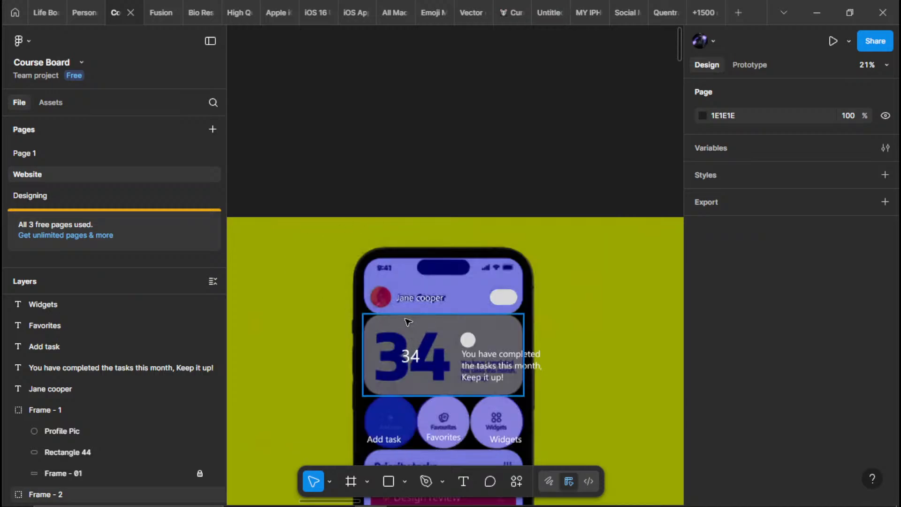
Bring the original yellow reference mockup's first phone into view and run the Iconify plugin beside it
{"action": "scroll", "coordinate": [406, 317], "scroll_direction": "down", "scroll_amount": 5}
{"action": "scroll", "coordinate": [447, 307], "scroll_direction": "up", "scroll_amount": 4}
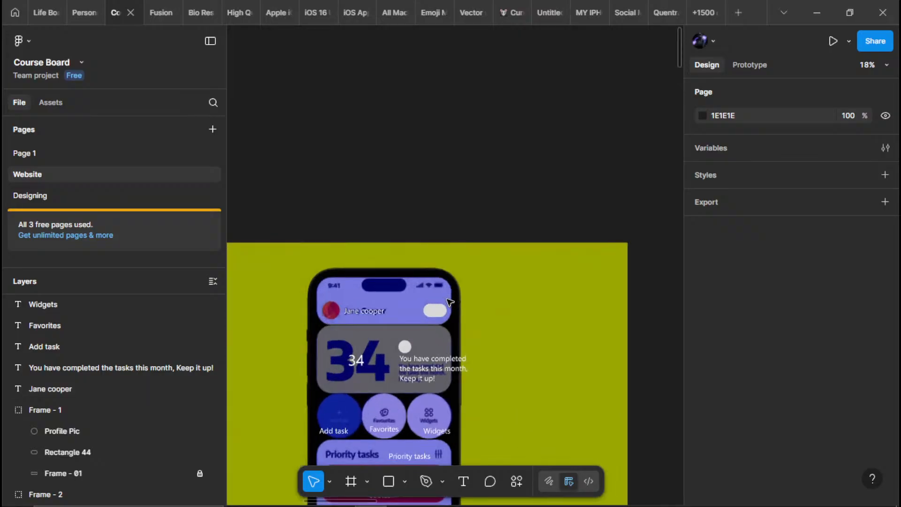
{"action": "scroll", "coordinate": [446, 307], "scroll_direction": "down", "scroll_amount": 8}
{"action": "scroll", "coordinate": [446, 307], "scroll_direction": "down", "scroll_amount": 5}
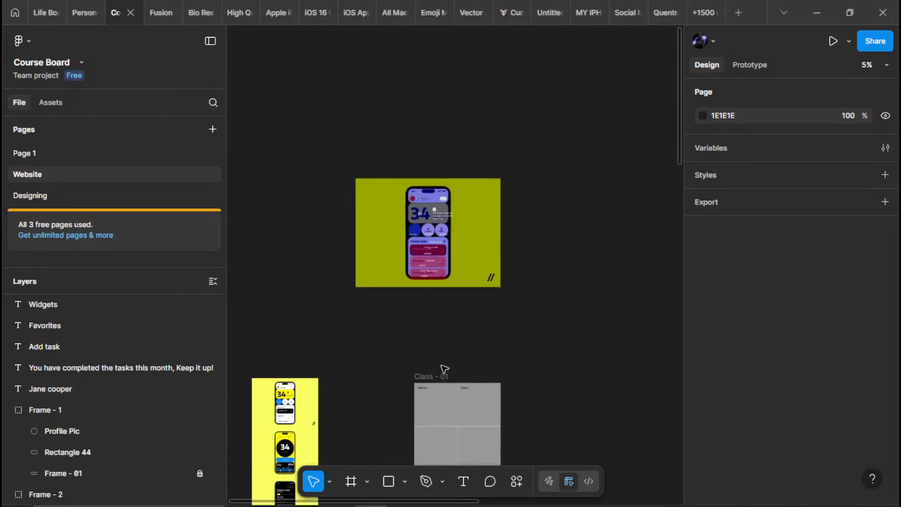
{"action": "left_click_drag", "start_coordinate": [361, 361], "coordinate": [483, 236]}
{"action": "scroll", "coordinate": [483, 236], "scroll_direction": "up", "scroll_amount": 3}
{"action": "scroll", "coordinate": [497, 232], "scroll_direction": "up", "scroll_amount": 1}
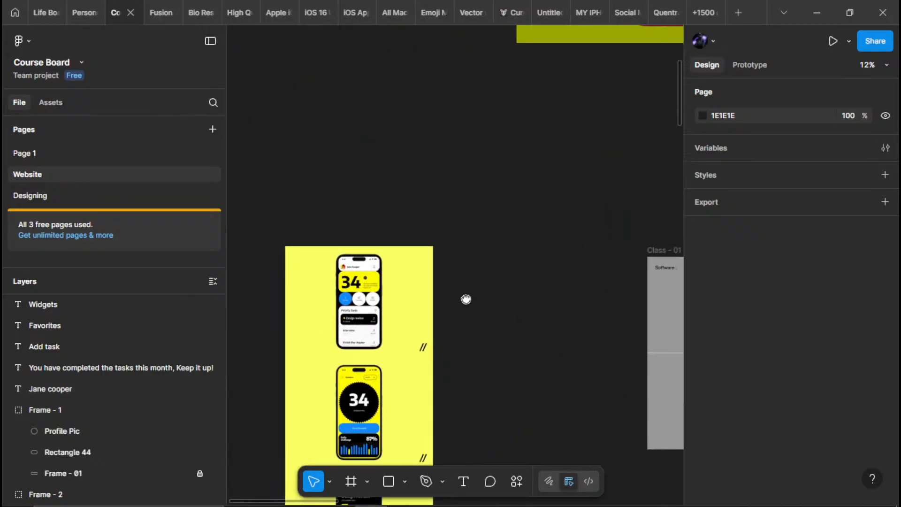
{"action": "scroll", "coordinate": [473, 287], "scroll_direction": "up", "scroll_amount": 2}
{"action": "key", "text": "ctrl+alt+p"}
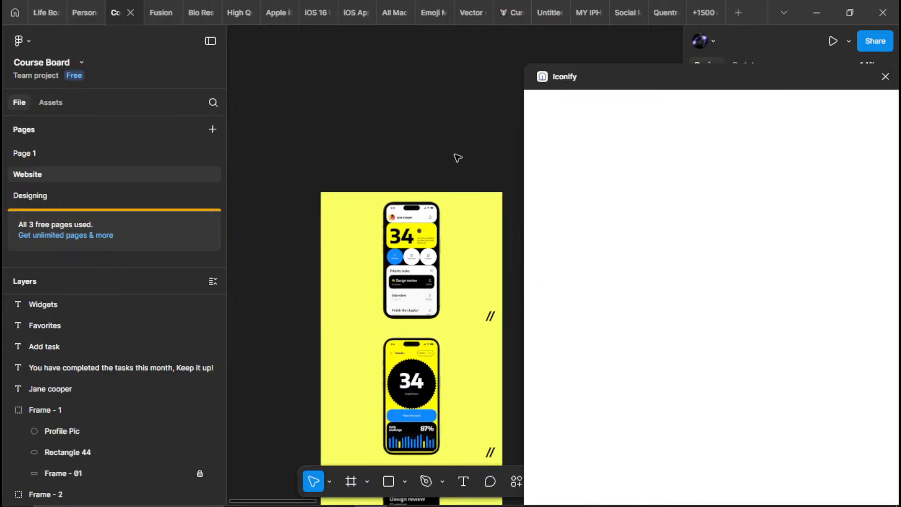
{"action": "scroll", "coordinate": [422, 203], "scroll_direction": "up", "scroll_amount": 6}
{"action": "scroll", "coordinate": [428, 250], "scroll_direction": "down", "scroll_amount": 1}
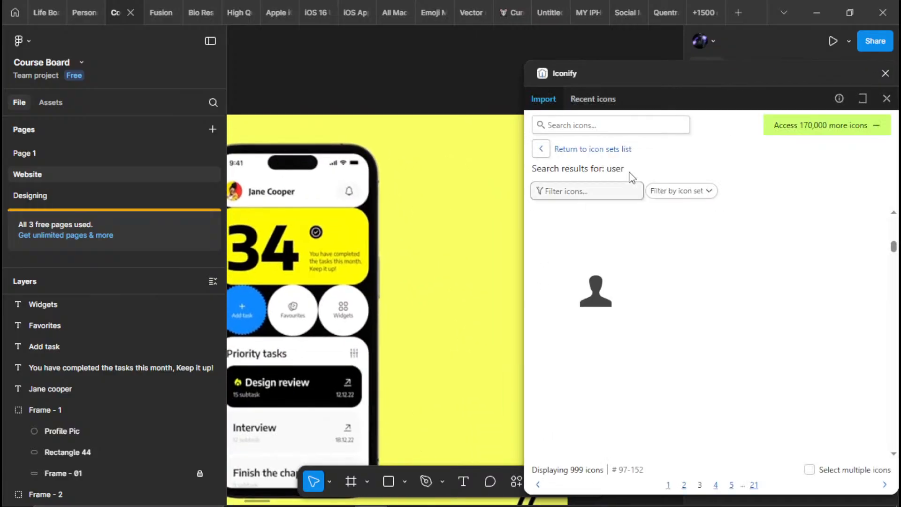
Search the icon library for "bell" and import the outlined mynaui:bell icon beside the reference phone's header
{"action": "left_click", "coordinate": [614, 126]}
{"action": "type", "text": "bell"}
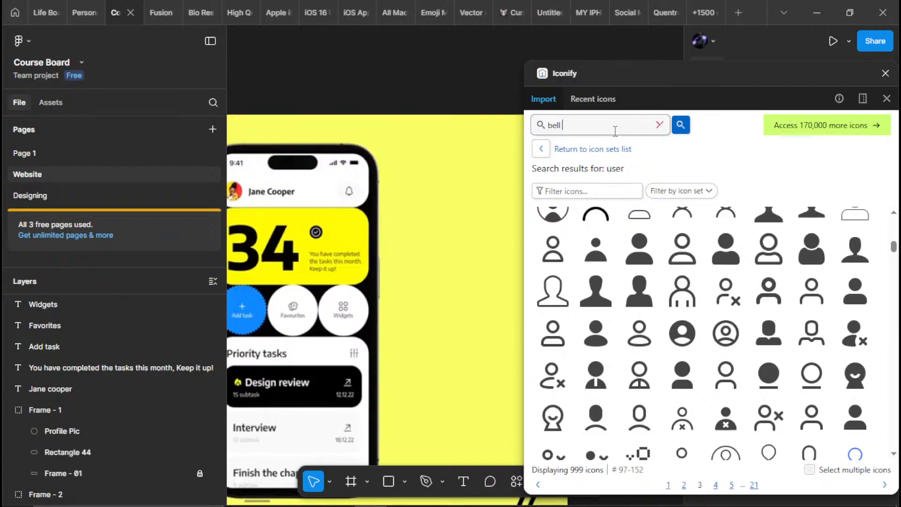
{"action": "type", "text": " icon"}
{"action": "key", "text": "Return"}
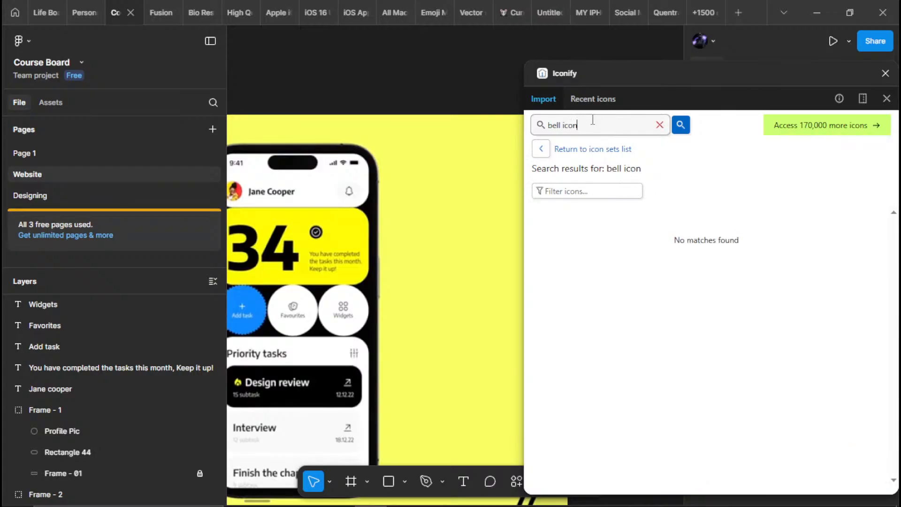
{"action": "key", "text": "Return"}
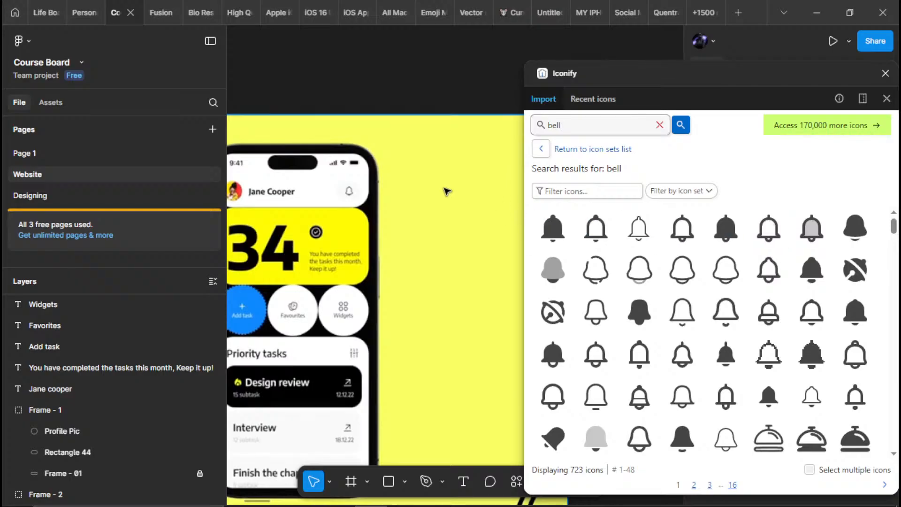
{"action": "scroll", "coordinate": [347, 192], "scroll_direction": "up", "scroll_amount": 5}
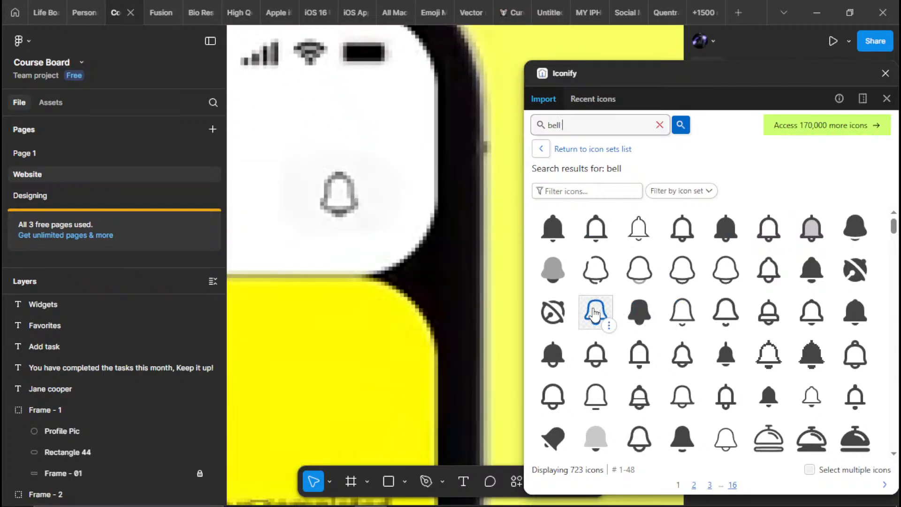
{"action": "left_click_drag", "start_coordinate": [594, 312], "coordinate": [501, 153]}
{"action": "scroll", "coordinate": [458, 183], "scroll_direction": "down", "scroll_amount": 5}
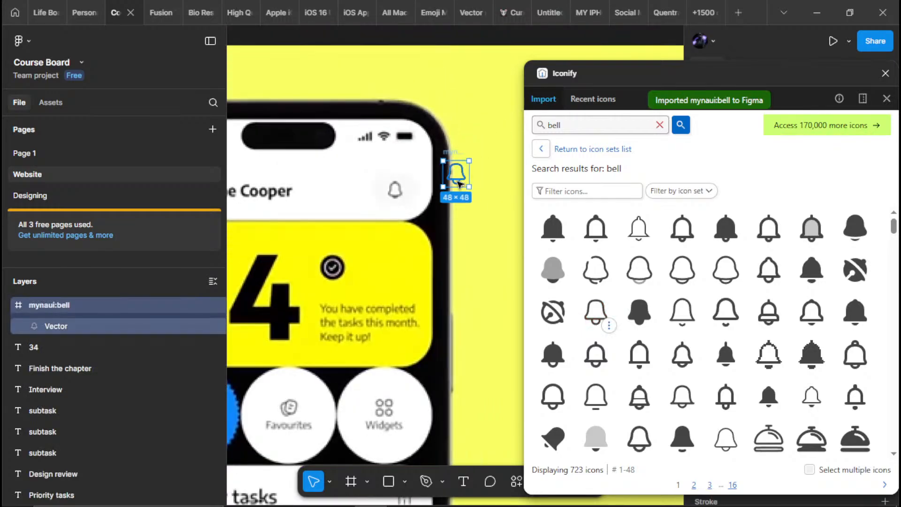
Move the imported bell icon onto the white header of the reference phone, just above the original bell
{"action": "left_click_drag", "start_coordinate": [460, 179], "coordinate": [410, 171]}
{"action": "scroll", "coordinate": [423, 183], "scroll_direction": "down", "scroll_amount": 3}
{"action": "left_click_drag", "start_coordinate": [386, 214], "coordinate": [404, 219]}
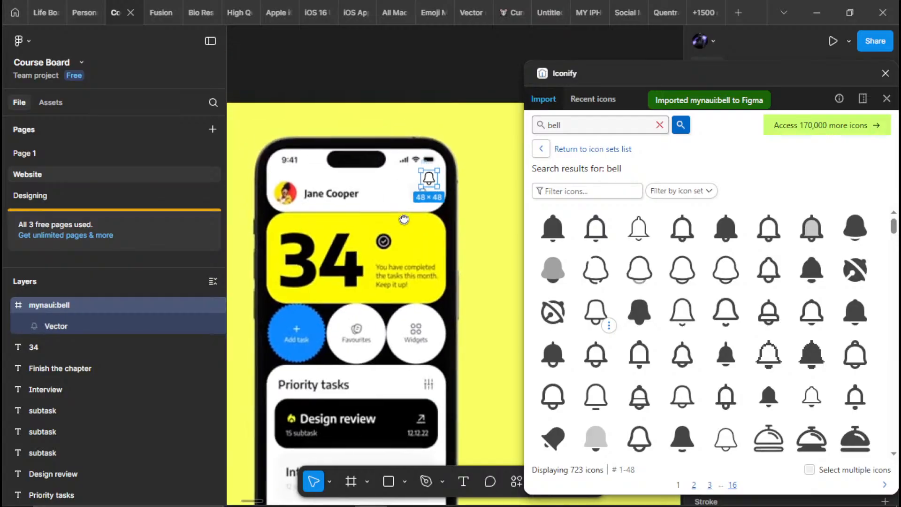
{"action": "scroll", "coordinate": [403, 219], "scroll_direction": "up", "scroll_amount": 3}
Search the icon library for "check mark" and import the carbon:checkmark-outline icon onto the yellow card beside the original check mark
{"action": "left_click", "coordinate": [568, 129]}
{"action": "key", "text": "ctrl+a"}
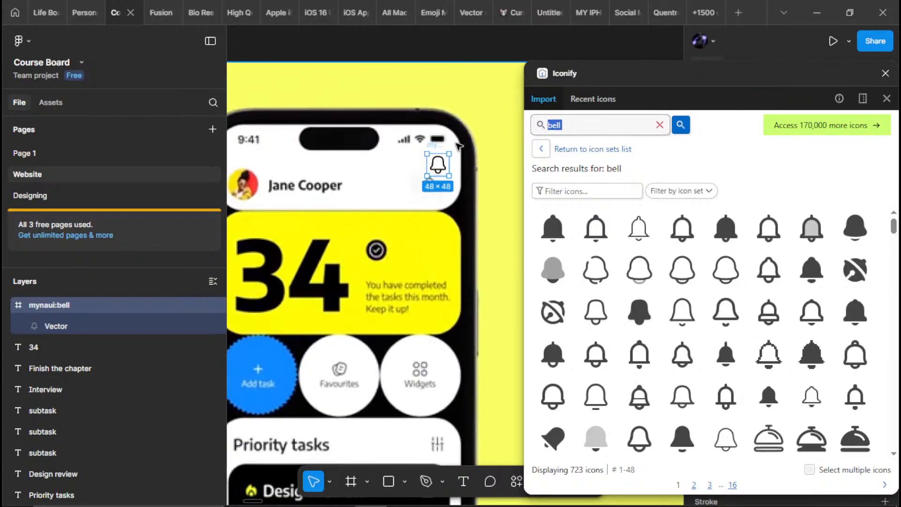
{"action": "type", "text": "check mark"}
{"action": "key", "text": "Return"}
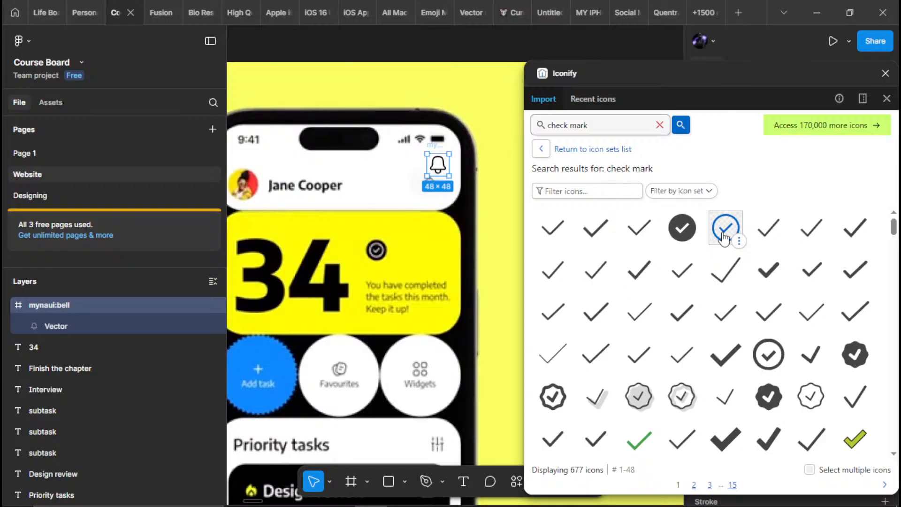
{"action": "left_click_drag", "start_coordinate": [726, 227], "coordinate": [429, 253]}
{"action": "scroll", "coordinate": [446, 251], "scroll_direction": "down", "scroll_amount": 5}
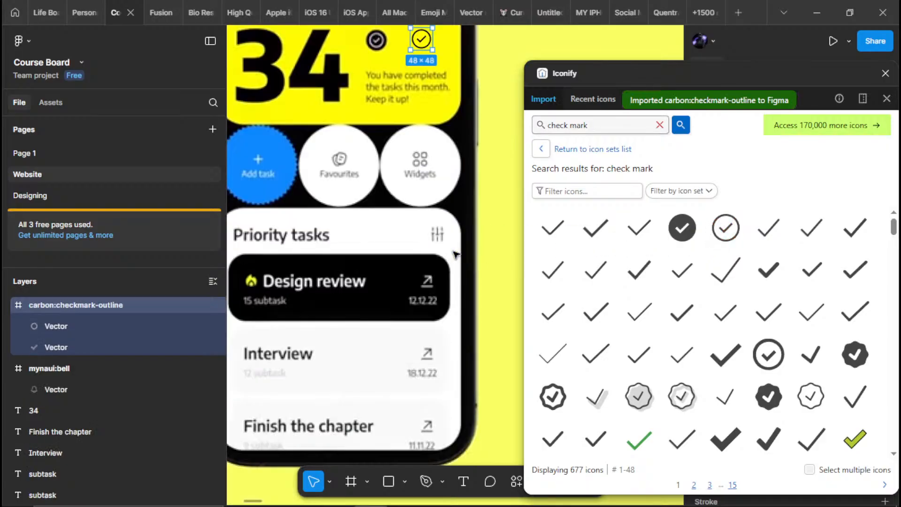
Search the icon library for "+" and for "plus", and import the ic:baseline-plus icon onto the blue "Add task" circle
{"action": "scroll", "coordinate": [446, 251], "scroll_direction": "up", "scroll_amount": 3}
{"action": "scroll", "coordinate": [446, 251], "scroll_direction": "left", "scroll_amount": 2}
{"action": "left_click_drag", "start_coordinate": [590, 123], "coordinate": [225, 140]}
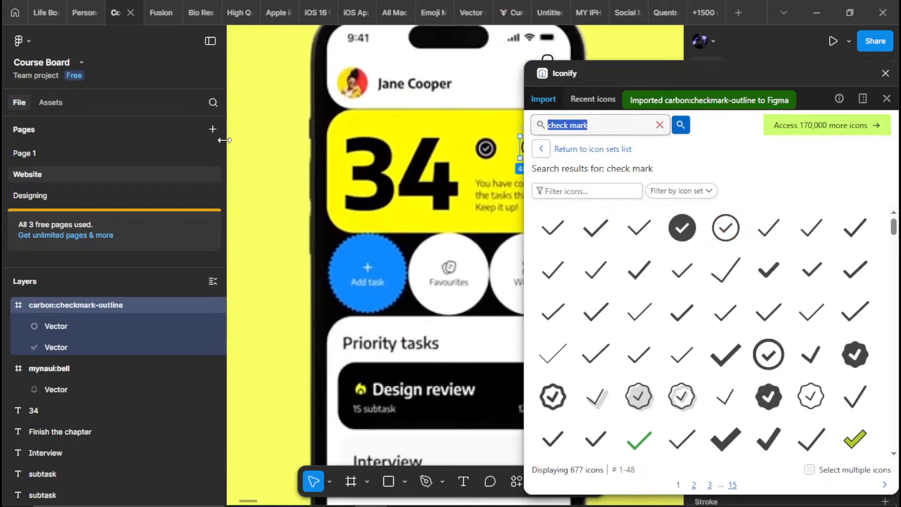
{"action": "type", "text": "+"}
{"action": "key", "text": "Return"}
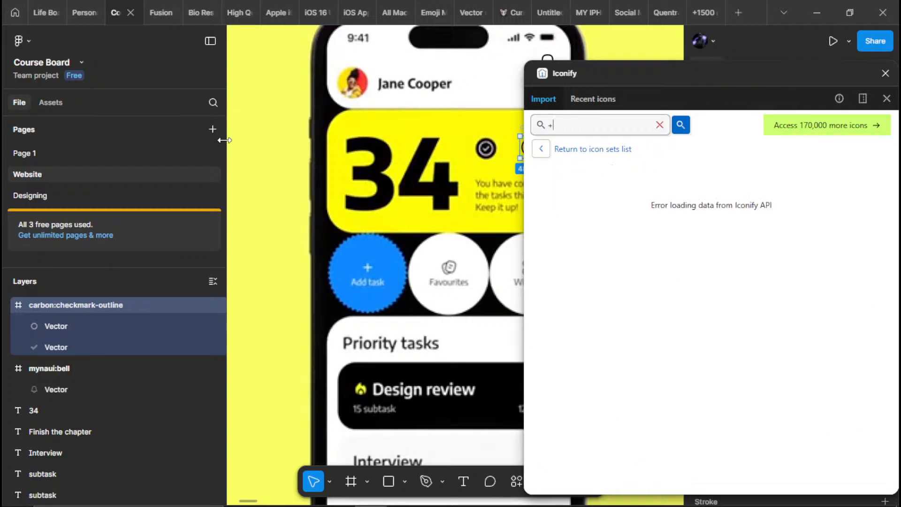
{"action": "key", "text": "ctrl+a"}
{"action": "key", "text": "Return"}
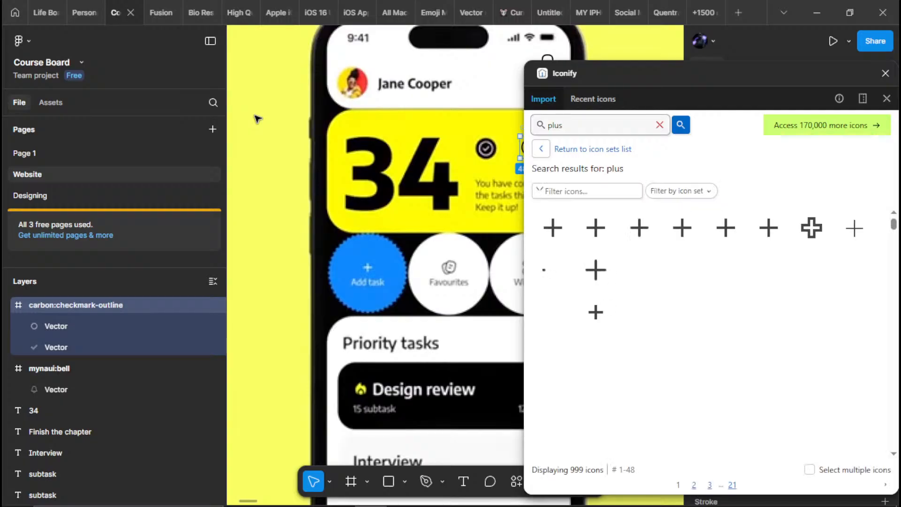
{"action": "left_click_drag", "start_coordinate": [561, 236], "coordinate": [373, 266]}
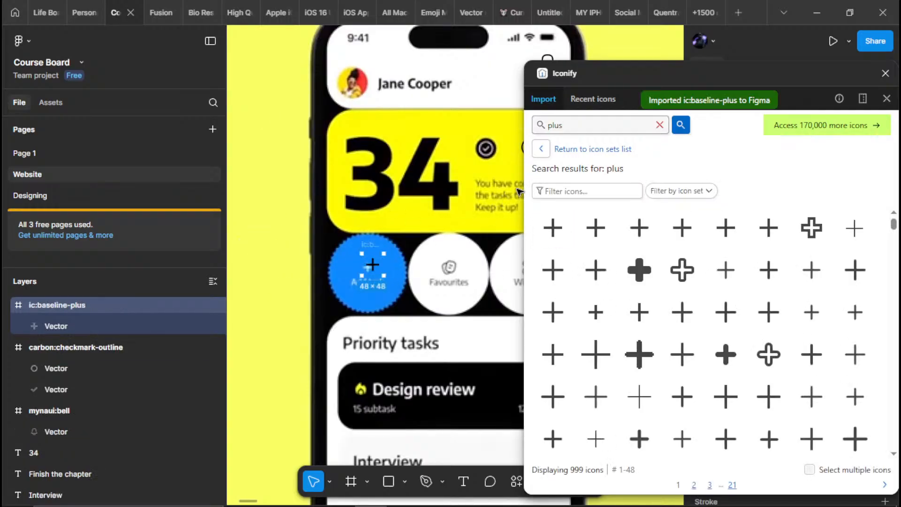
Search the icon library for "cards" and look through the results for a match to the Favourites icon
{"action": "left_click_drag", "start_coordinate": [558, 125], "coordinate": [562, 127]}
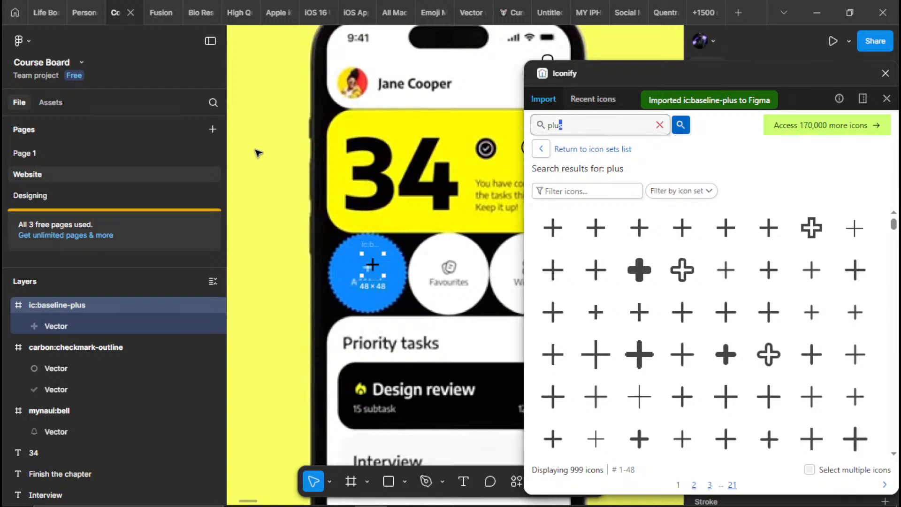
{"action": "key", "text": "BackSpace"}
{"action": "key", "text": "BackSpace"}
{"action": "key", "text": "BackSpace"}
{"action": "type", "text": "card"}
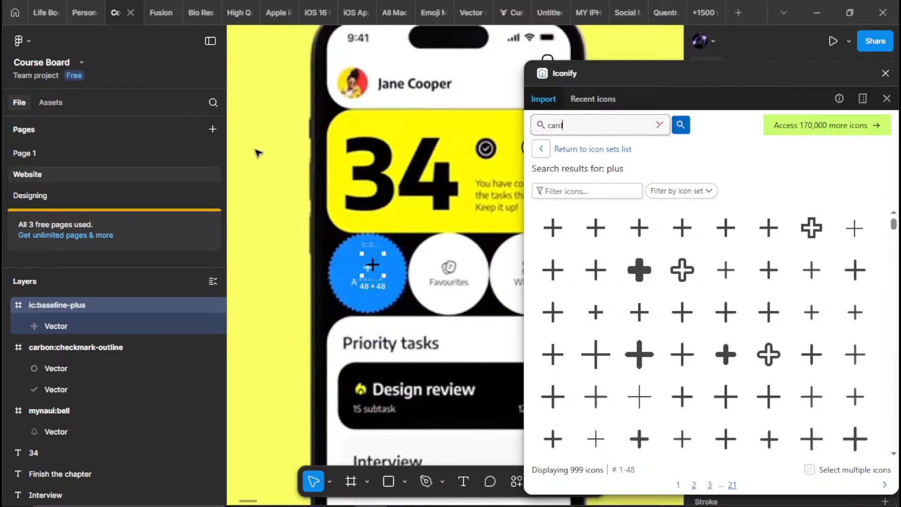
{"action": "type", "text": "s"}
{"action": "key", "text": "Return"}
{"action": "scroll", "coordinate": [343, 205], "scroll_direction": "right", "scroll_amount": 1}
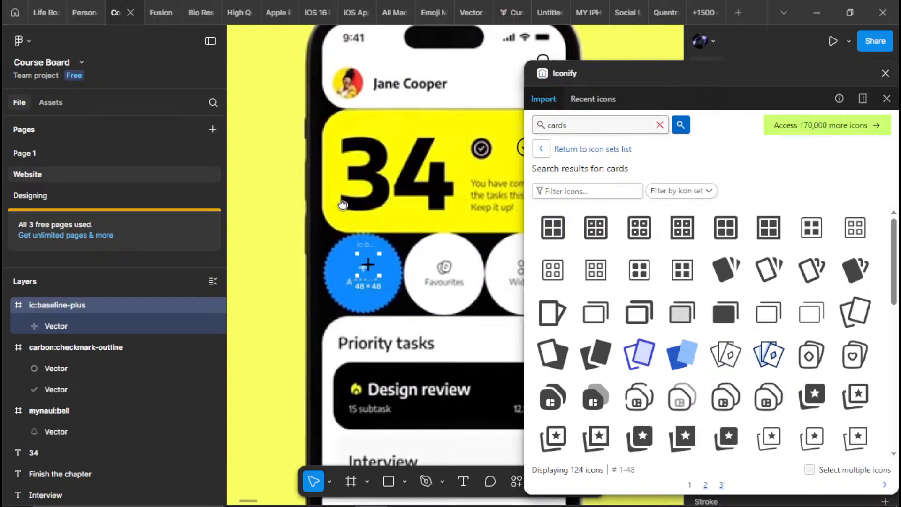
{"action": "scroll", "coordinate": [342, 205], "scroll_direction": "right", "scroll_amount": 3}
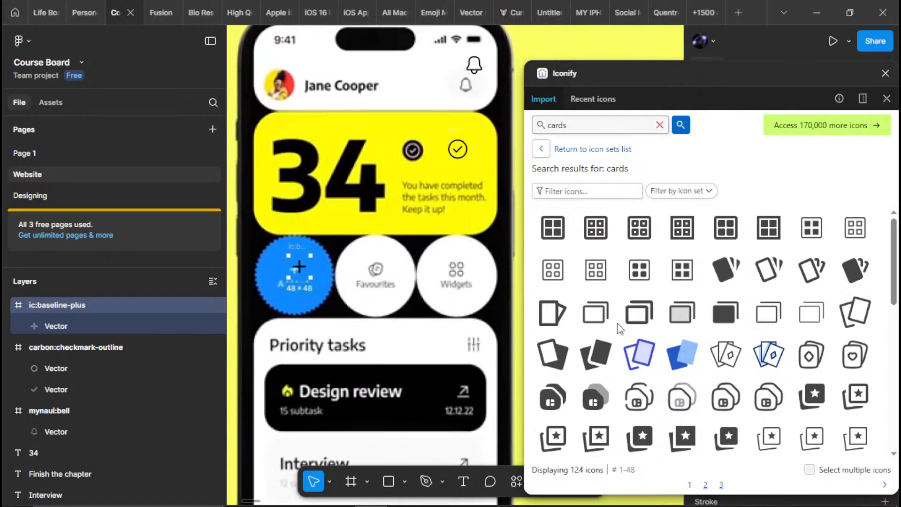
{"action": "scroll", "coordinate": [618, 324], "scroll_direction": "down", "scroll_amount": 1}
{"action": "scroll", "coordinate": [614, 294], "scroll_direction": "down", "scroll_amount": 1}
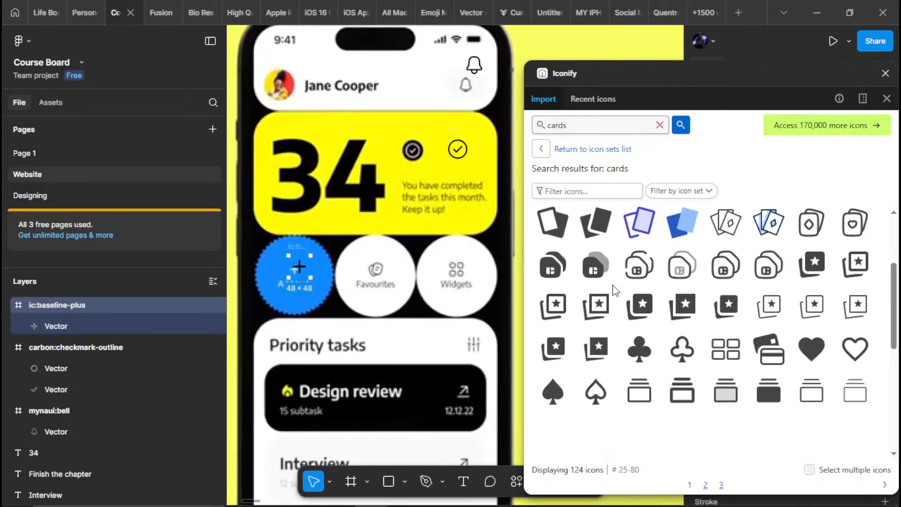
{"action": "scroll", "coordinate": [614, 291], "scroll_direction": "down", "scroll_amount": 3}
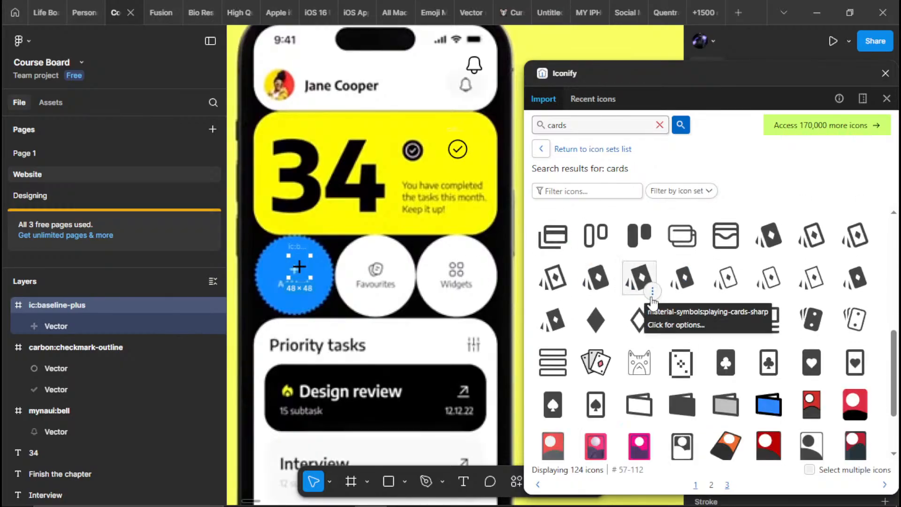
{"action": "scroll", "coordinate": [563, 256], "scroll_direction": "down", "scroll_amount": 2}
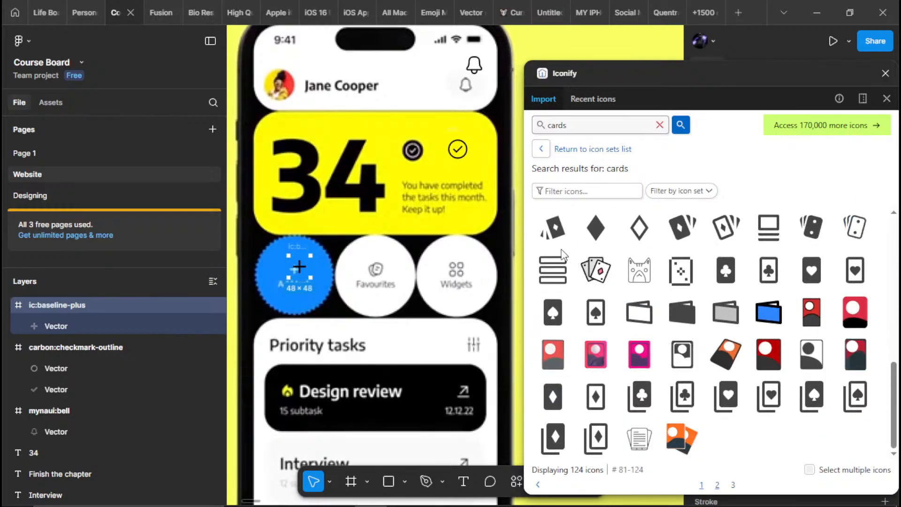
{"action": "scroll", "coordinate": [594, 248], "scroll_direction": "up", "scroll_amount": 5}
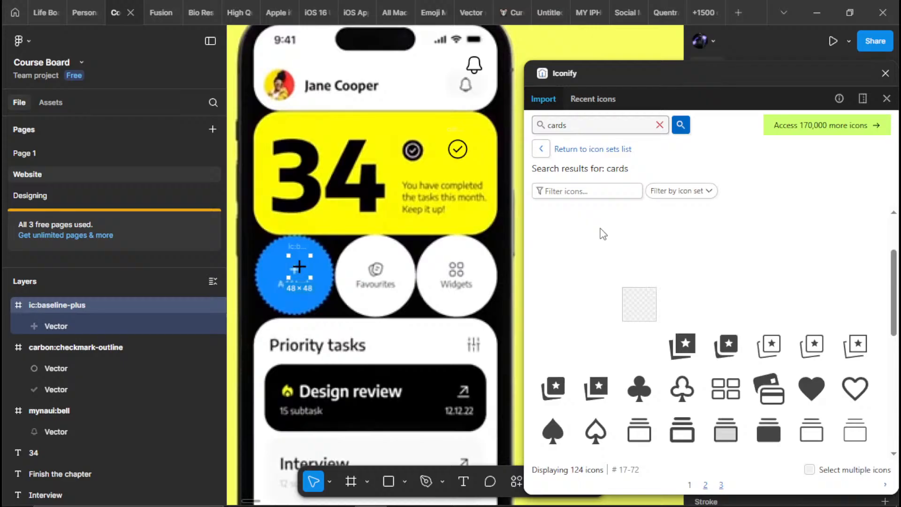
Search the icon library for "files" and look through the results for a Favourites icon
{"action": "double_click", "coordinate": [584, 120]}
{"action": "type", "text": "files"}
{"action": "key", "text": "Return"}
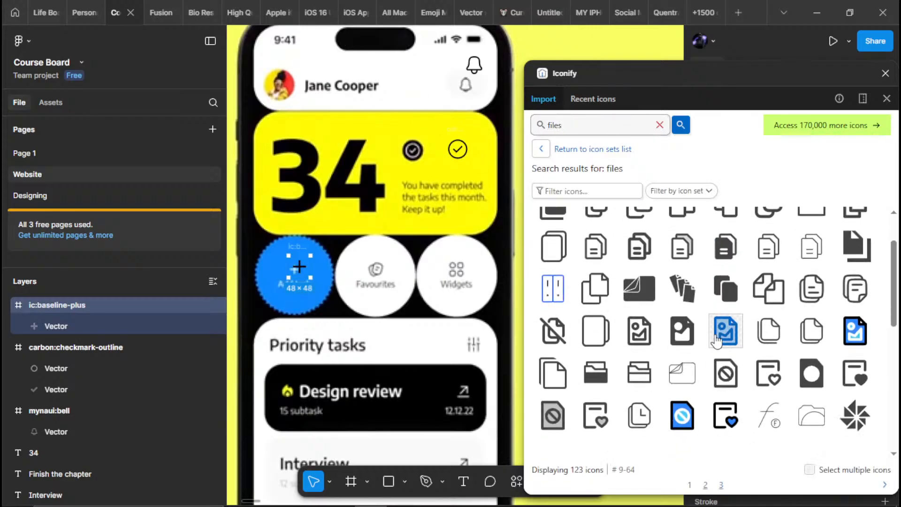
{"action": "scroll", "coordinate": [723, 342], "scroll_direction": "down", "scroll_amount": 2}
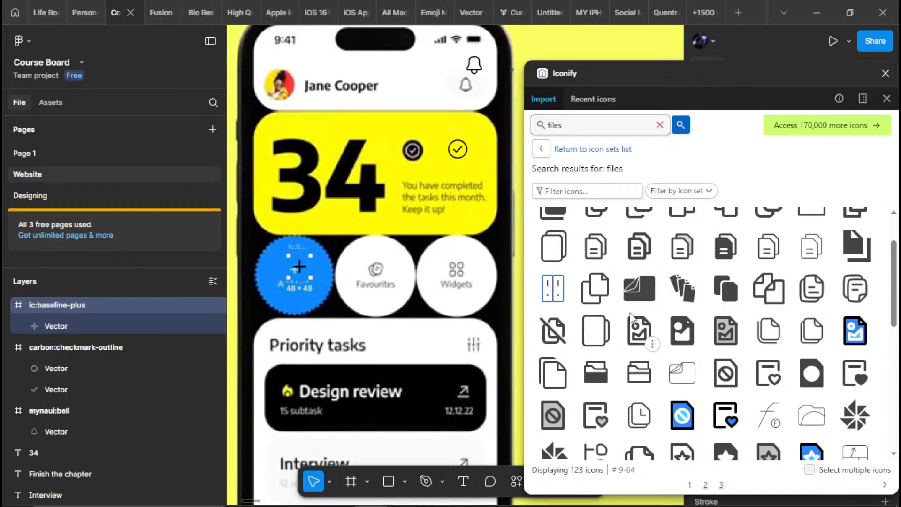
Search the icon library for "Favourites"
{"action": "double_click", "coordinate": [574, 129]}
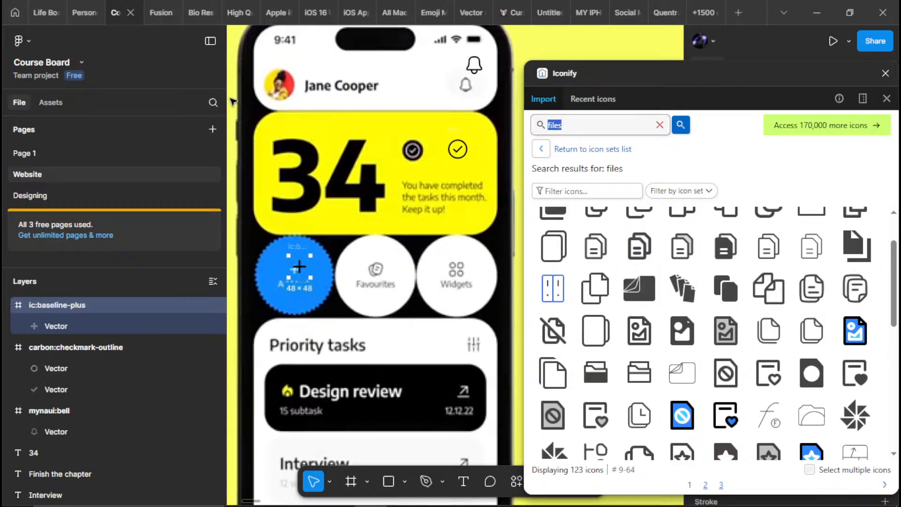
{"action": "type", "text": "F"}
{"action": "type", "text": "avourites"}
{"action": "key", "text": "Return"}
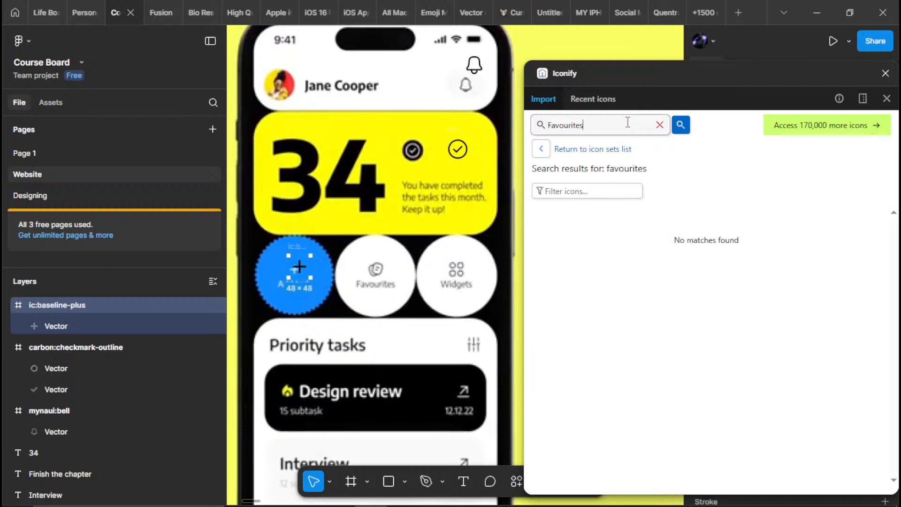
Search the icon library for "document" and examine the results for stacked pages resembling the Favourites icon
{"action": "key", "text": "ctrl+a"}
{"action": "key", "text": "BackSpace"}
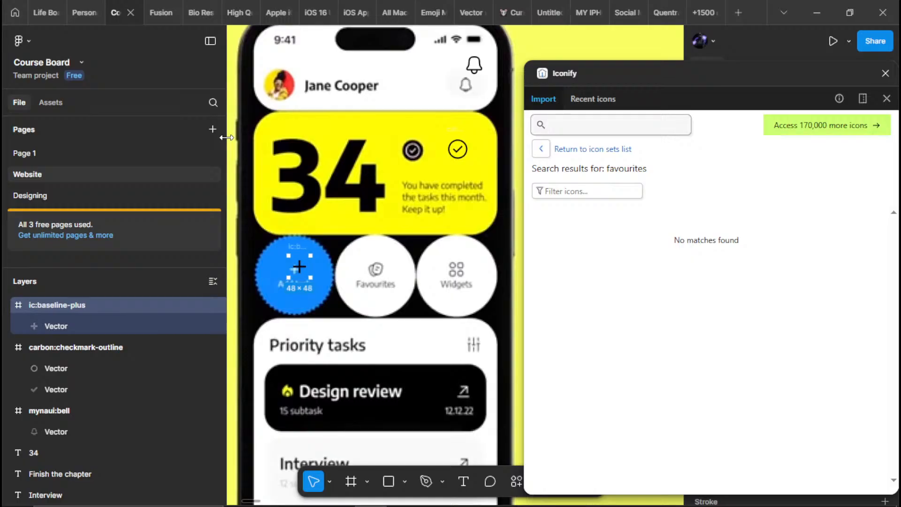
{"action": "type", "text": "docum"}
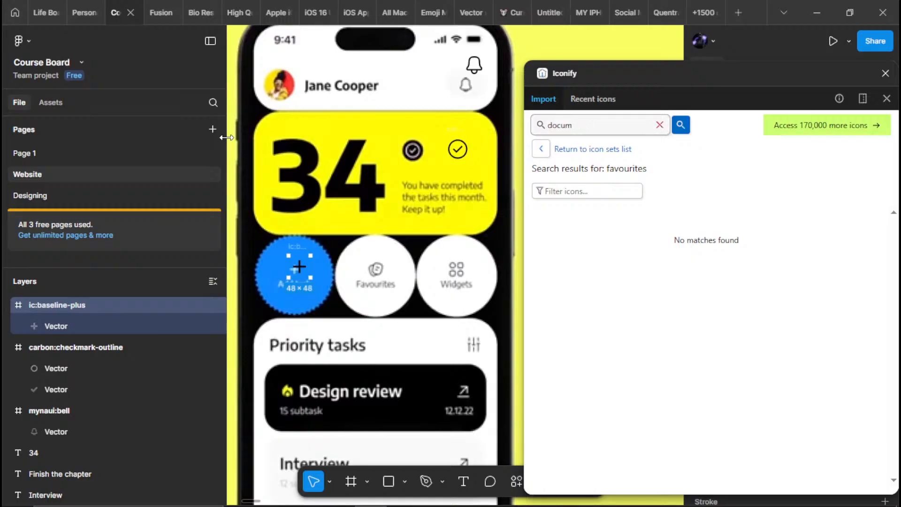
{"action": "type", "text": "nts"}
{"action": "key", "text": "Return"}
{"action": "left_click_drag", "start_coordinate": [538, 122], "coordinate": [537, 123]}
{"action": "type", "text": "d"}
{"action": "type", "text": "t"}
{"action": "key", "text": "Return"}
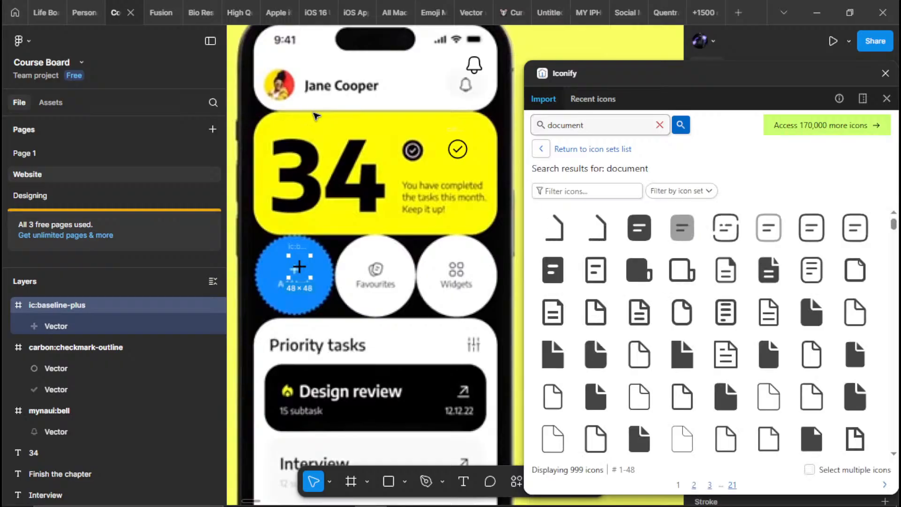
{"action": "scroll", "coordinate": [670, 255], "scroll_direction": "down", "scroll_amount": 5}
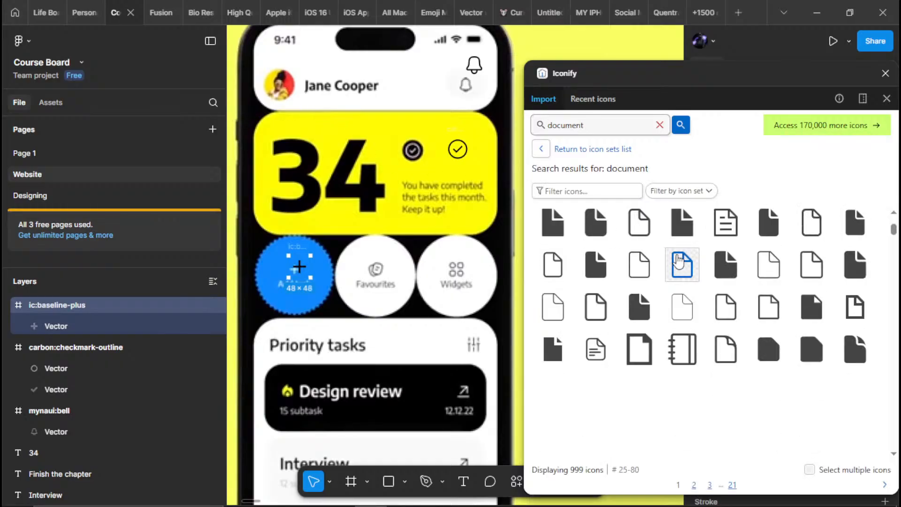
{"action": "scroll", "coordinate": [680, 272], "scroll_direction": "down", "scroll_amount": 5}
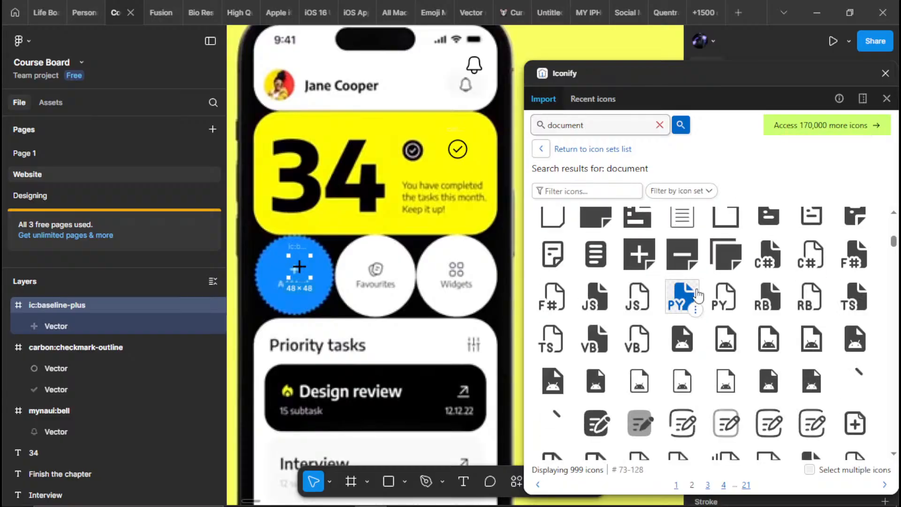
{"action": "scroll", "coordinate": [694, 293], "scroll_direction": "down", "scroll_amount": 4}
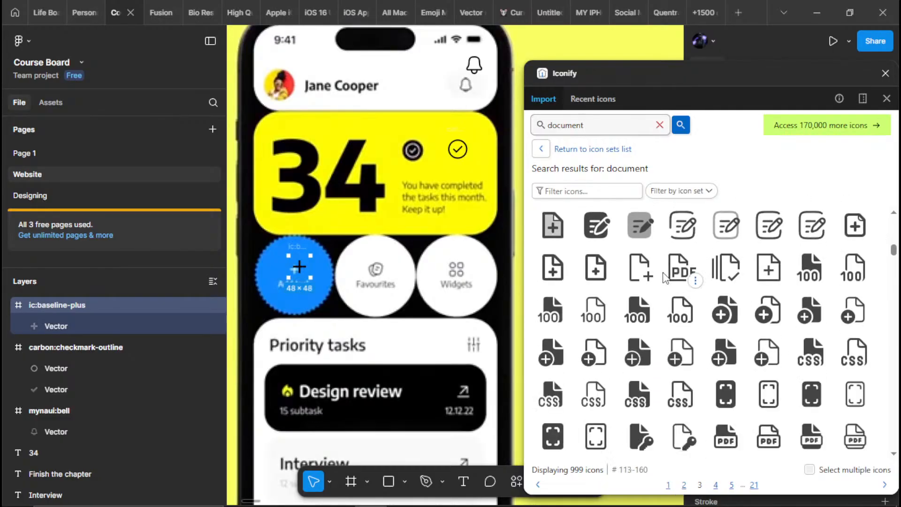
{"action": "scroll", "coordinate": [661, 333], "scroll_direction": "up", "scroll_amount": 6}
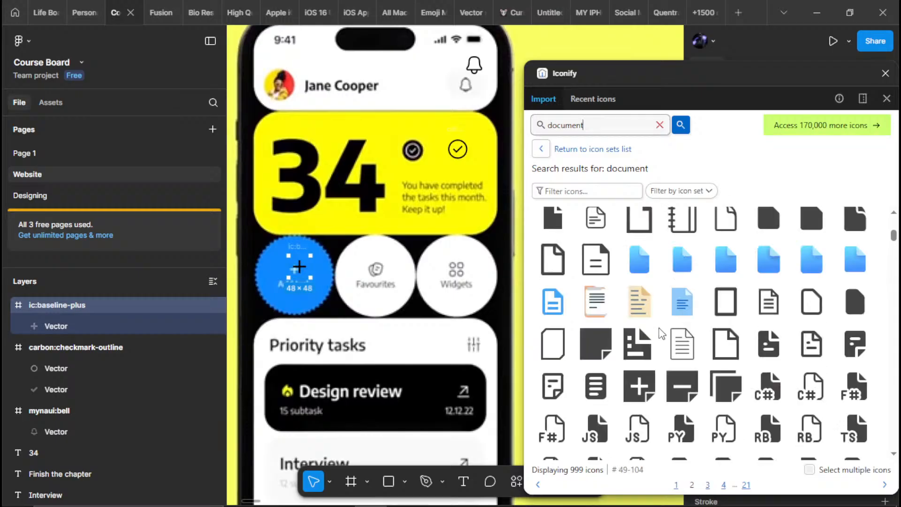
{"action": "scroll", "coordinate": [656, 328], "scroll_direction": "up", "scroll_amount": 5}
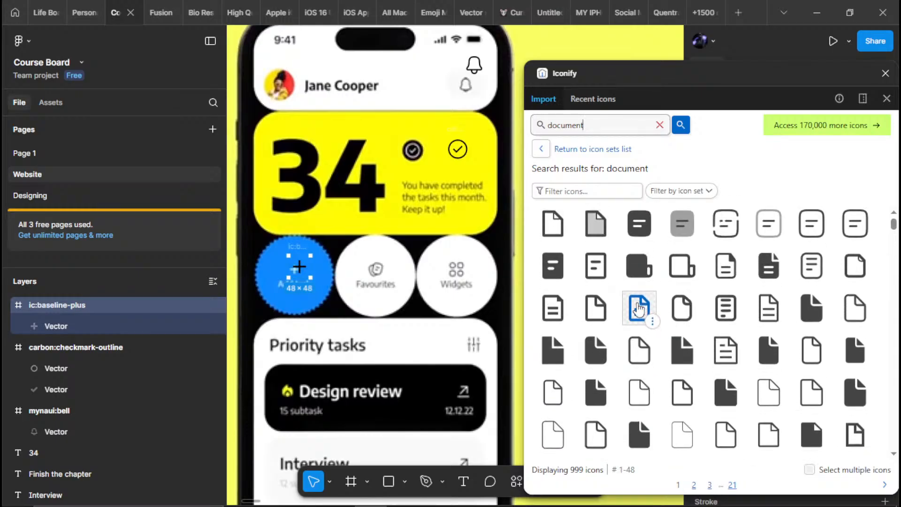
{"action": "scroll", "coordinate": [638, 310], "scroll_direction": "down", "scroll_amount": 8}
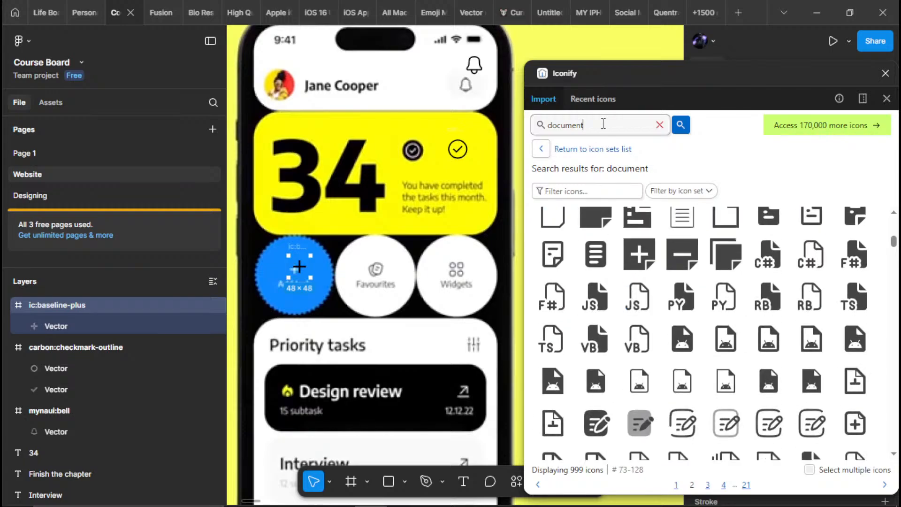
Widen the icon search to "documents", check the results and clear the search term
{"action": "type", "text": "s"}
{"action": "key", "text": "Return"}
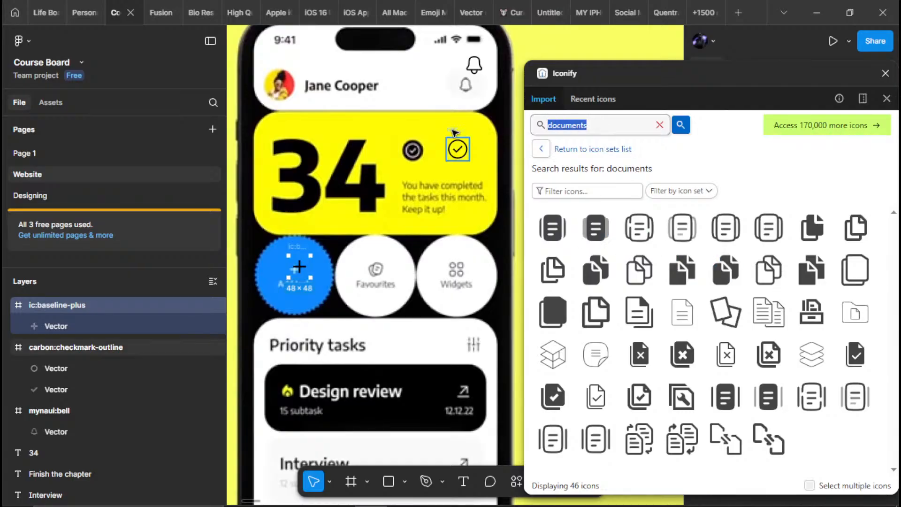
{"action": "key", "text": "BackSpace"}
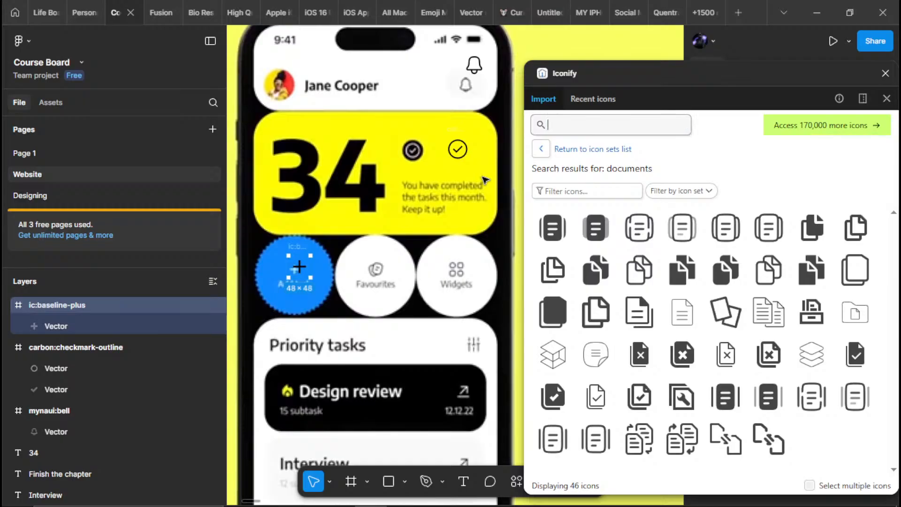
Search the icon library for "Favorites", using the text of the Favorites label on the traced screen
{"action": "scroll", "coordinate": [459, 207], "scroll_direction": "down", "scroll_amount": 8}
{"action": "left_click_drag", "start_coordinate": [457, 211], "coordinate": [188, 490]}
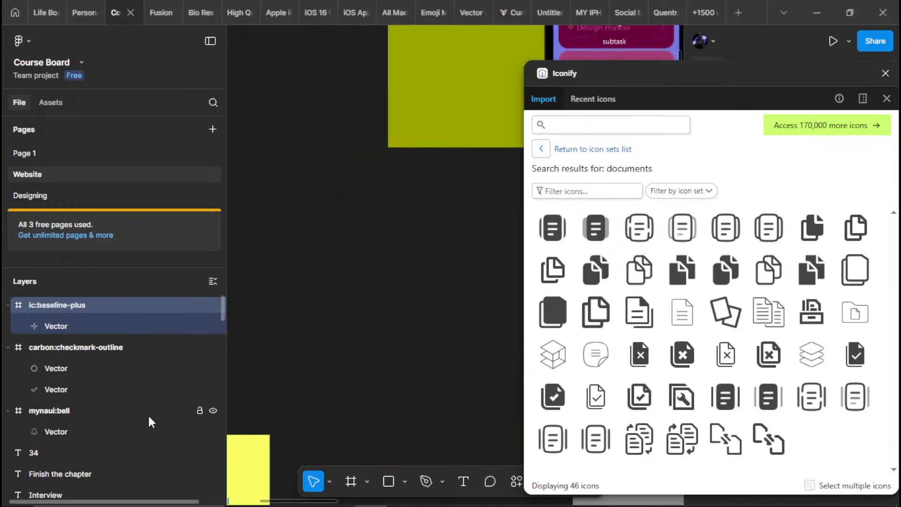
{"action": "scroll", "coordinate": [486, 159], "scroll_direction": "up", "scroll_amount": 5}
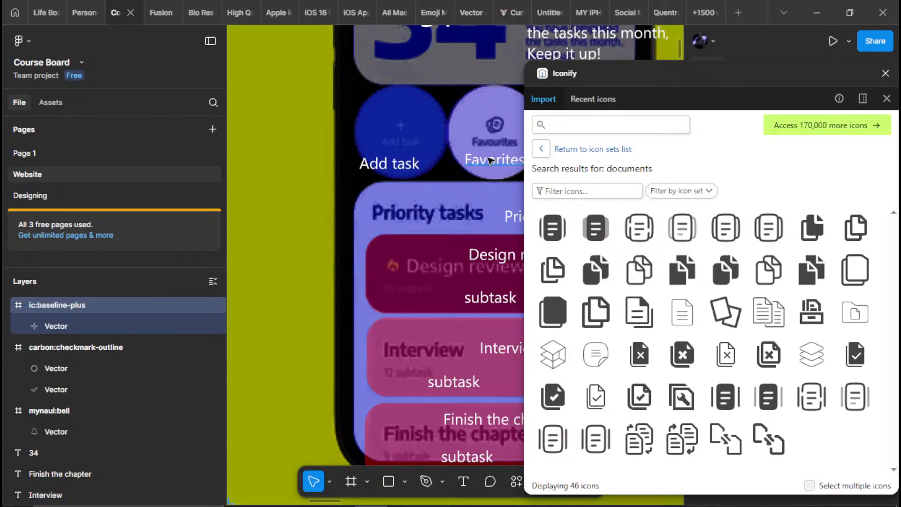
{"action": "left_click_drag", "start_coordinate": [435, 181], "coordinate": [340, 233]}
{"action": "left_click", "coordinate": [406, 215]}
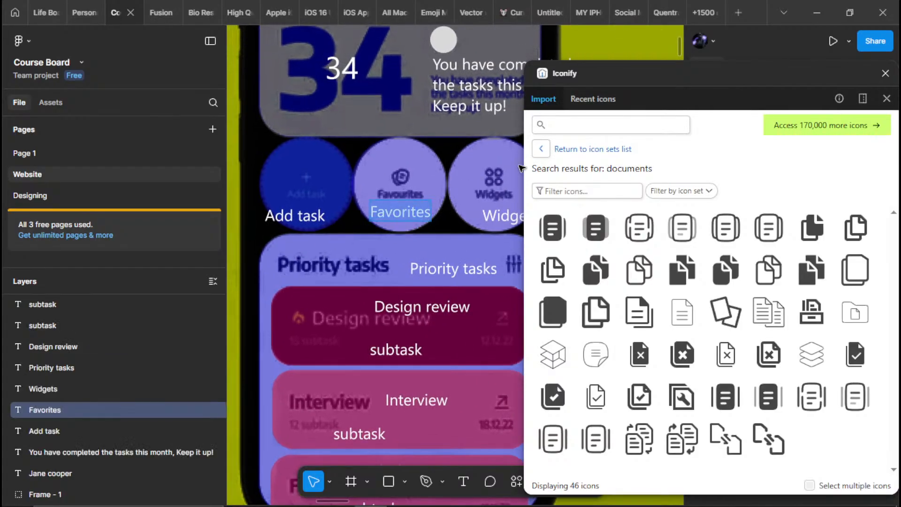
{"action": "left_click", "coordinate": [571, 128]}
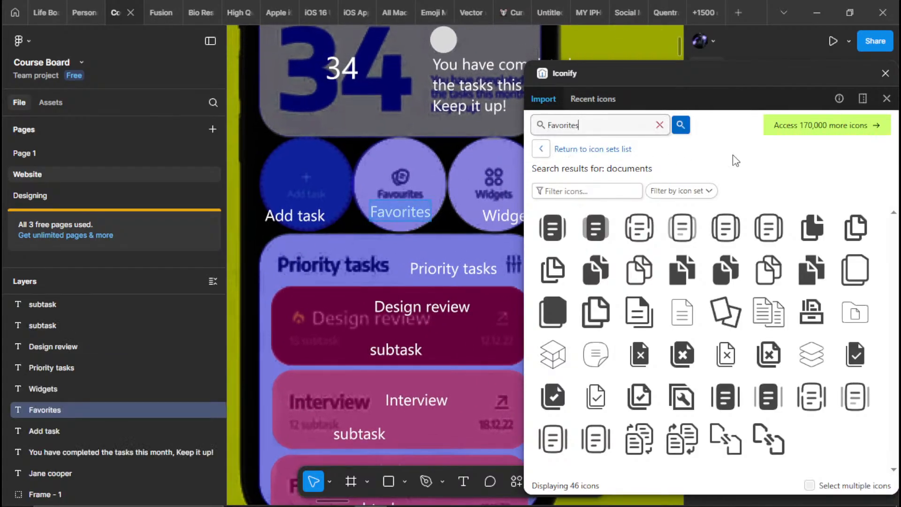
{"action": "key", "text": "Return"}
{"action": "left_click_drag", "start_coordinate": [431, 223], "coordinate": [375, 269]}
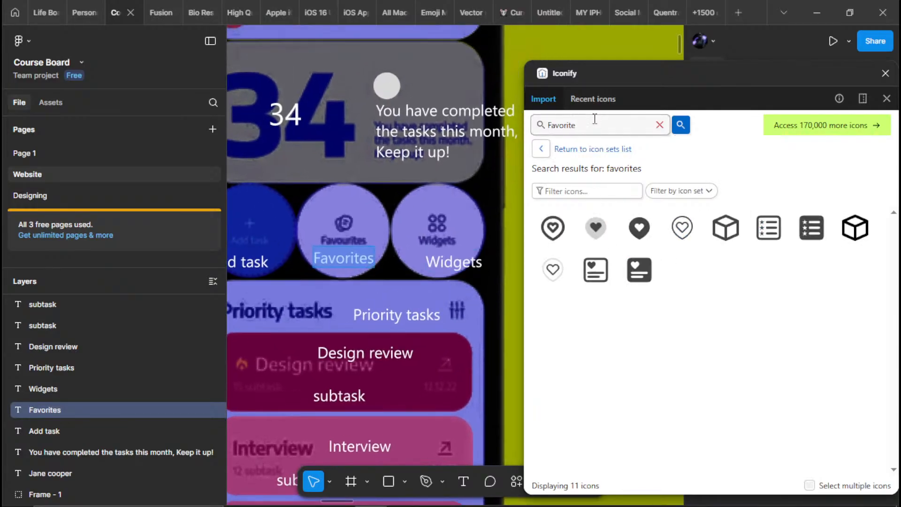
Widen the icon search to "Favorite" and examine the results for an icon resembling the mockup's Favourites symbol
{"action": "key", "text": "Return"}
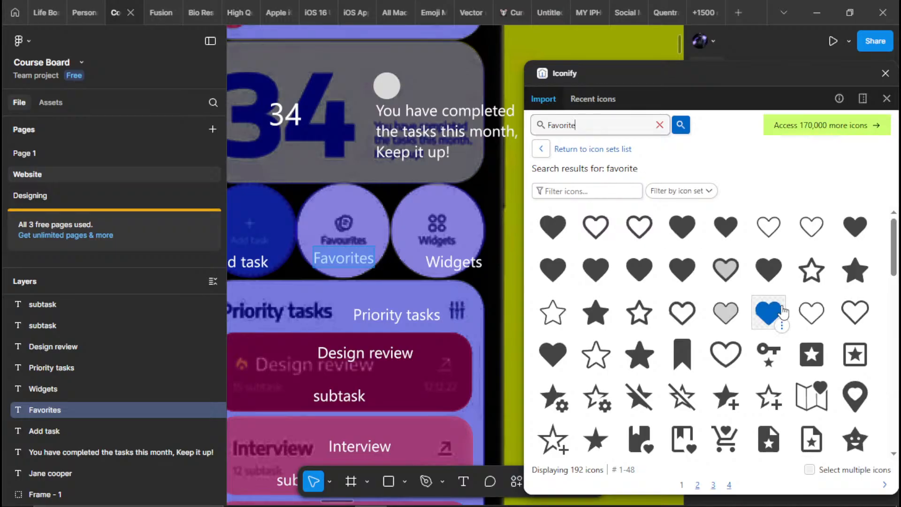
{"action": "scroll", "coordinate": [782, 312], "scroll_direction": "down", "scroll_amount": 10}
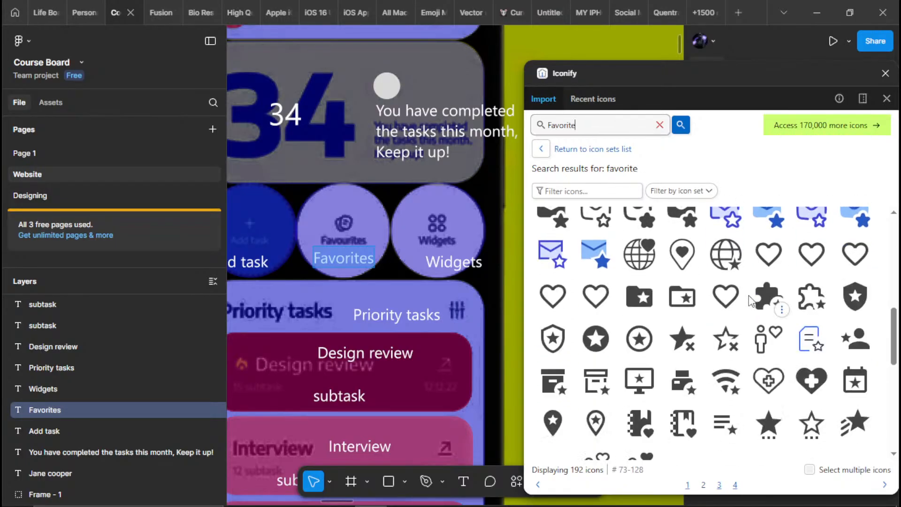
{"action": "scroll", "coordinate": [746, 296], "scroll_direction": "down", "scroll_amount": 5}
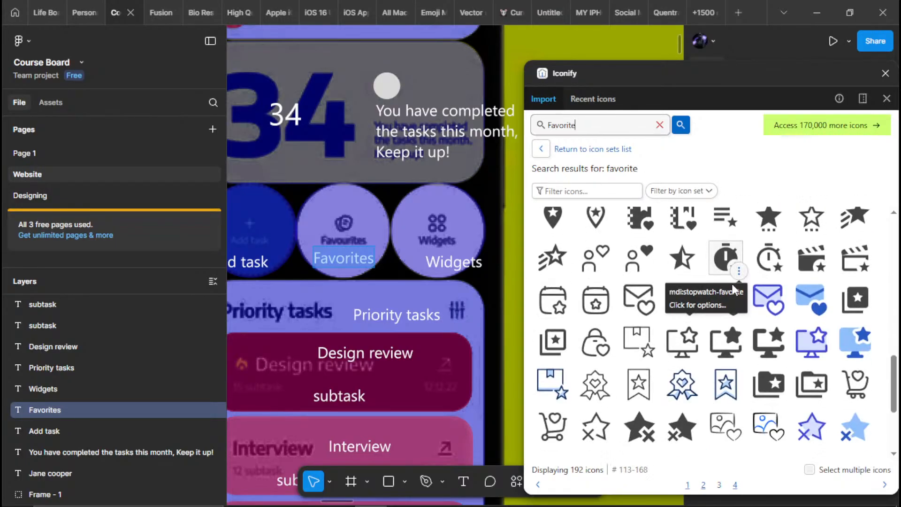
{"action": "scroll", "coordinate": [733, 287], "scroll_direction": "down", "scroll_amount": 4}
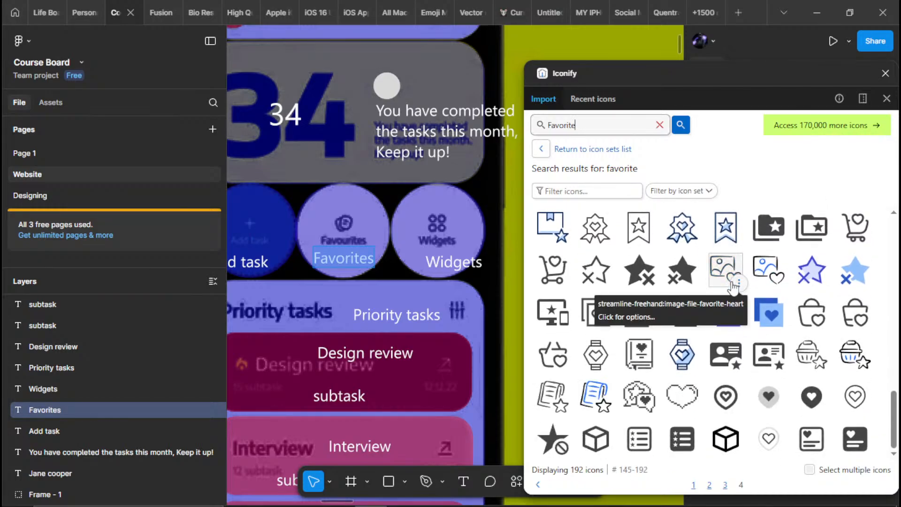
{"action": "scroll", "coordinate": [762, 362], "scroll_direction": "up", "scroll_amount": 4}
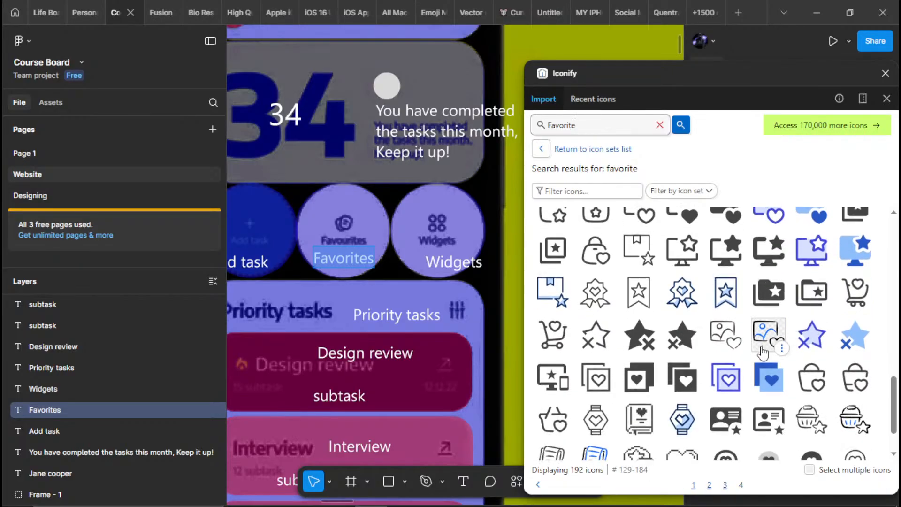
{"action": "scroll", "coordinate": [763, 354], "scroll_direction": "up", "scroll_amount": 2}
{"action": "scroll", "coordinate": [763, 350], "scroll_direction": "up", "scroll_amount": 5}
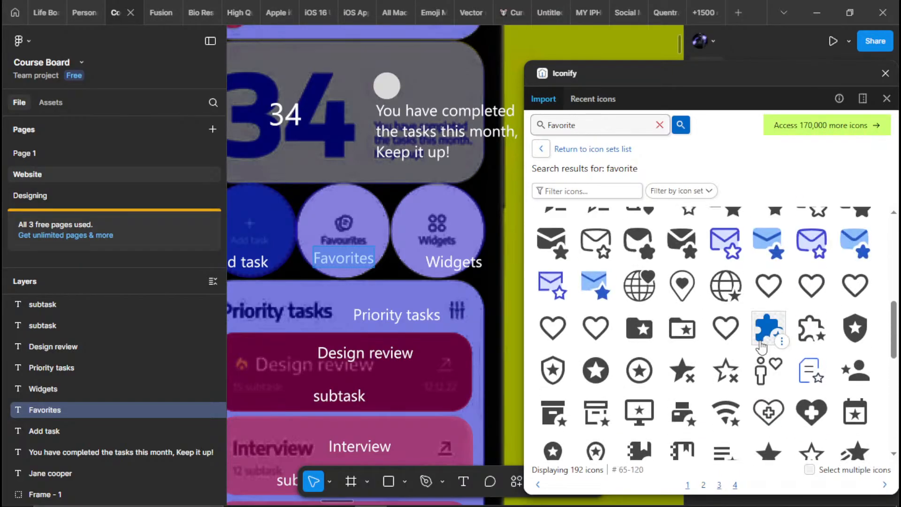
{"action": "scroll", "coordinate": [761, 347], "scroll_direction": "up", "scroll_amount": 4}
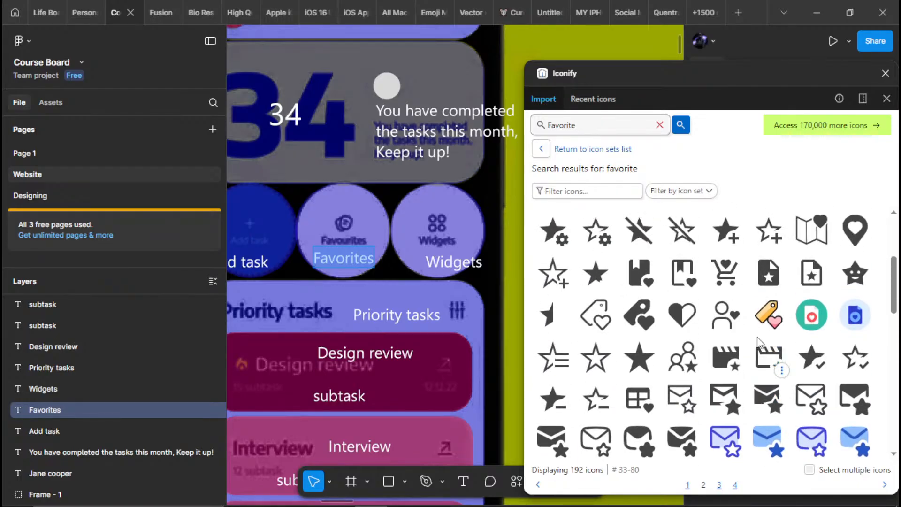
{"action": "scroll", "coordinate": [757, 335], "scroll_direction": "up", "scroll_amount": 4}
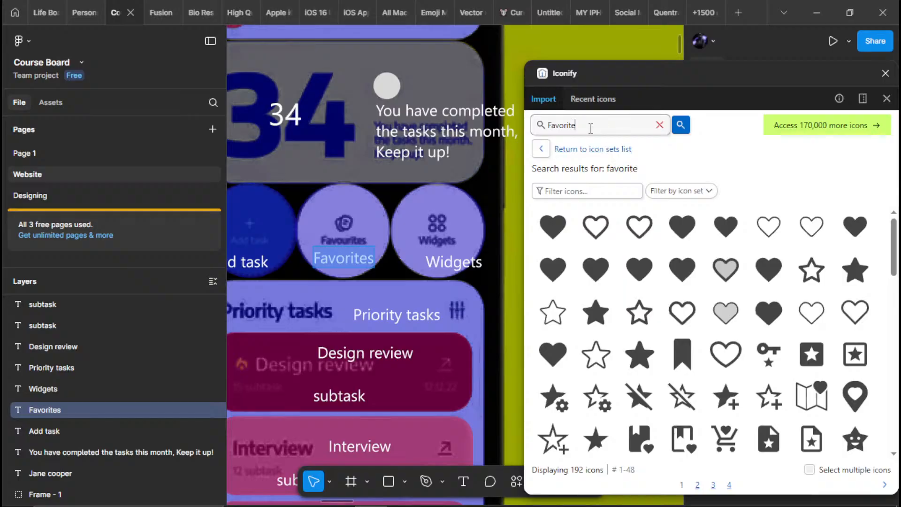
Search the icon library for "TEXT" and look through the results for a Favourites icon
{"action": "left_click_drag", "start_coordinate": [591, 129], "coordinate": [408, 158]}
{"action": "key", "text": "BackSpace"}
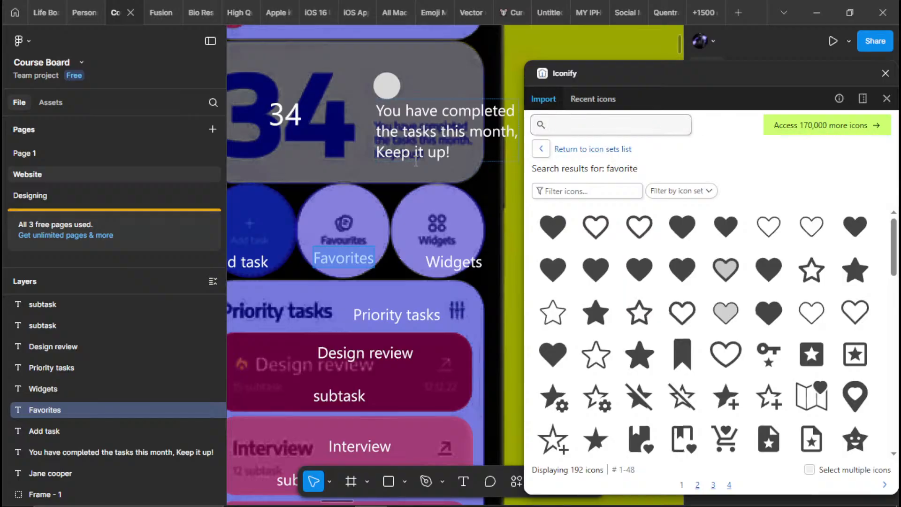
{"action": "key", "text": "Return"}
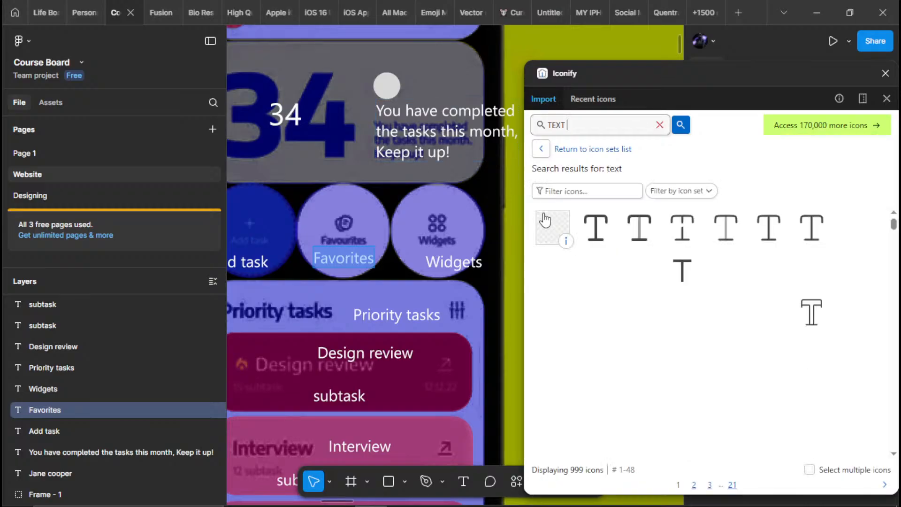
{"action": "scroll", "coordinate": [671, 324], "scroll_direction": "down", "scroll_amount": 5}
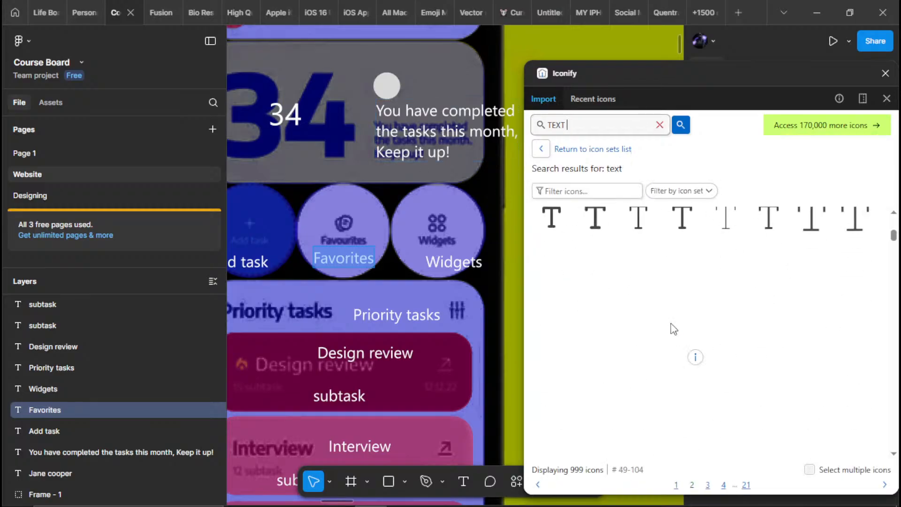
{"action": "scroll", "coordinate": [671, 317], "scroll_direction": "down", "scroll_amount": 5}
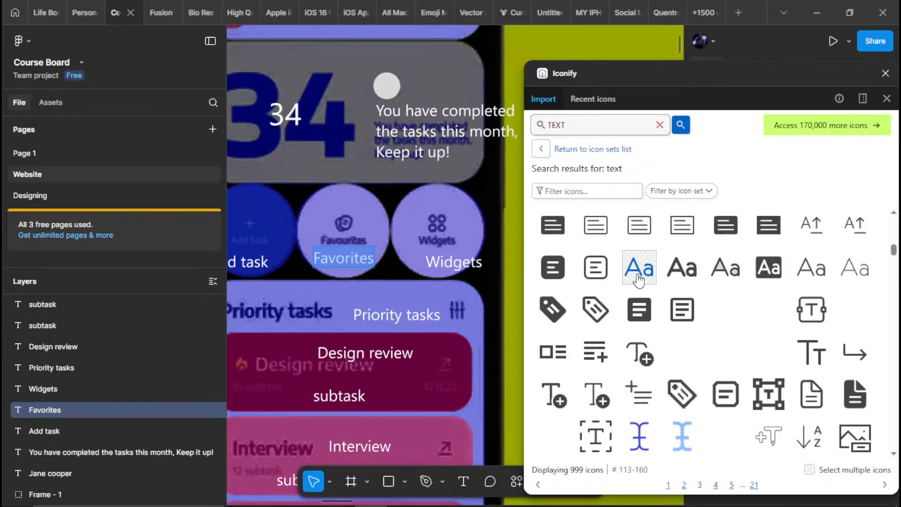
{"action": "scroll", "coordinate": [638, 280], "scroll_direction": "down", "scroll_amount": 5}
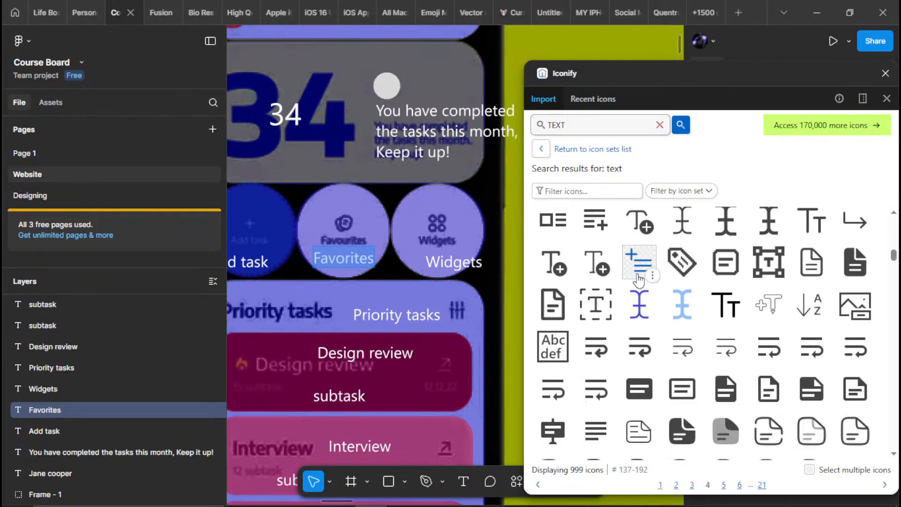
{"action": "scroll", "coordinate": [636, 278], "scroll_direction": "down", "scroll_amount": 5}
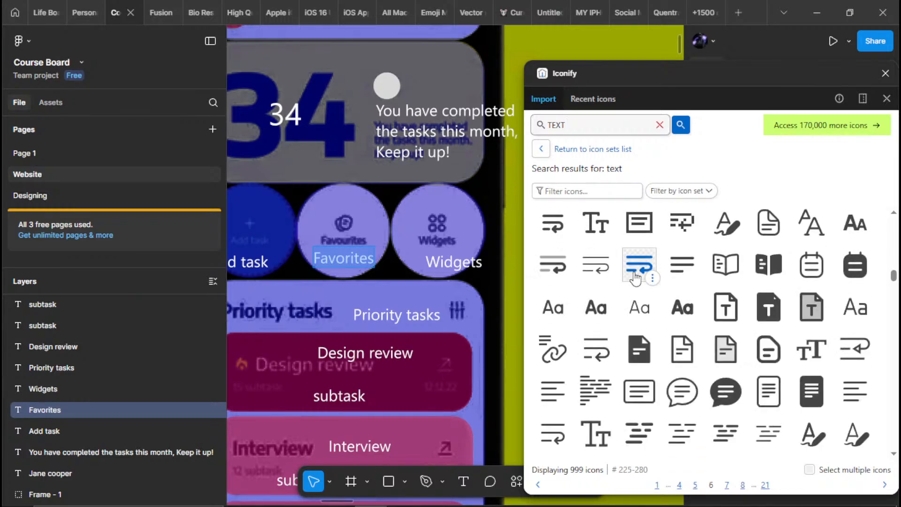
{"action": "scroll", "coordinate": [635, 278], "scroll_direction": "down", "scroll_amount": 6}
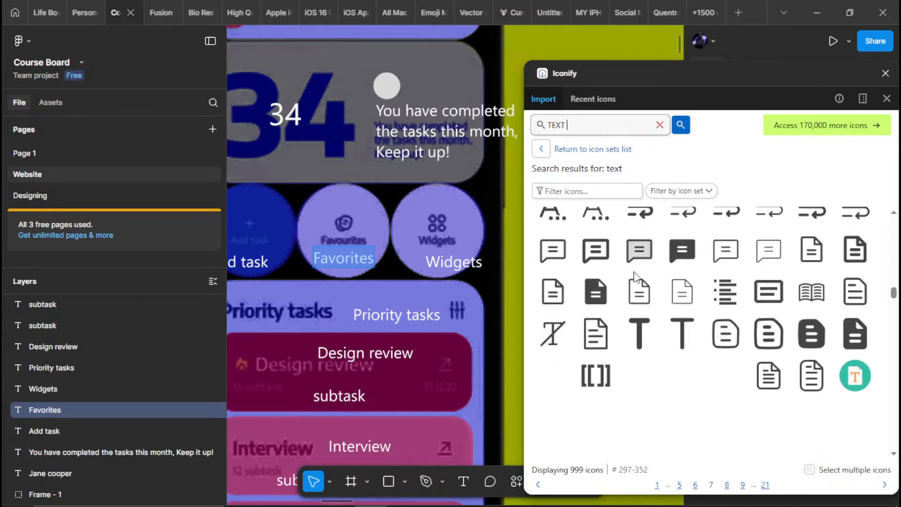
Search the icon library for "Widget" and import solar:widget-3-linear onto the Widgets circle of the traced screen
{"action": "double_click", "coordinate": [577, 131]}
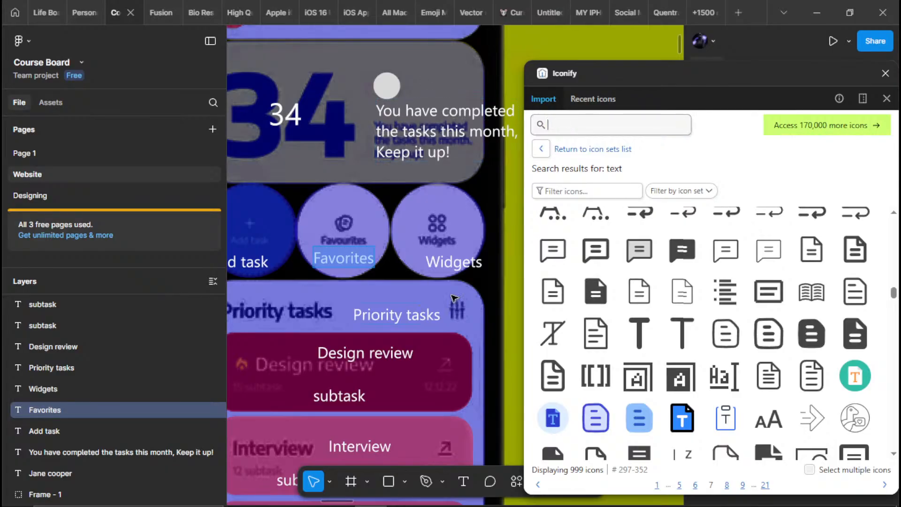
{"action": "left_click", "coordinate": [469, 263]}
{"action": "left_click", "coordinate": [582, 130]}
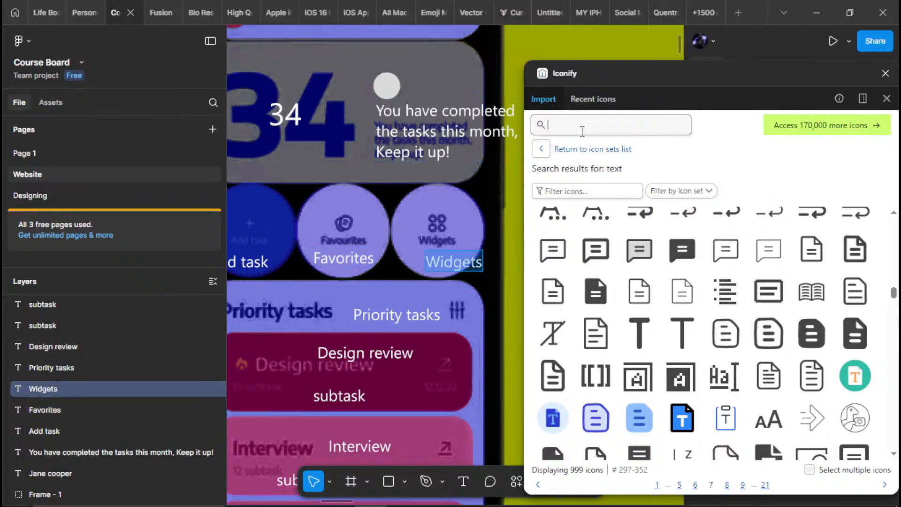
{"action": "key", "text": "Return"}
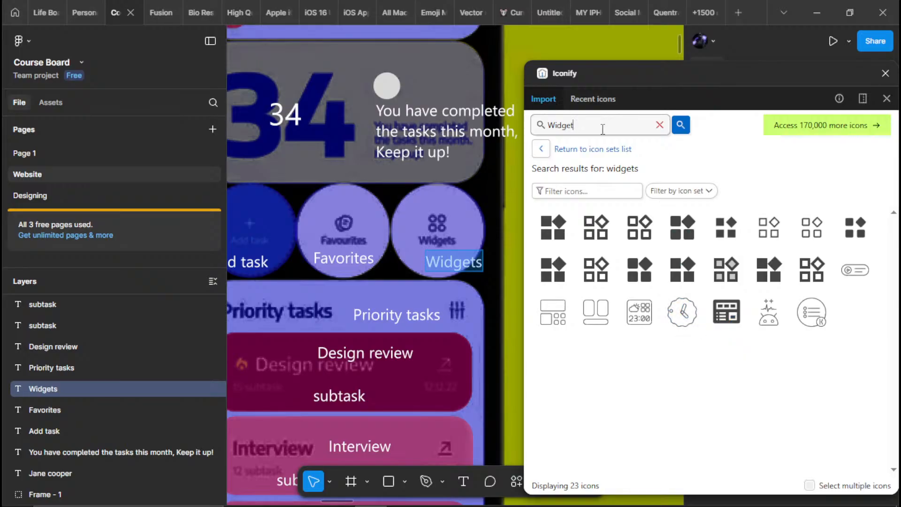
{"action": "key", "text": "Return"}
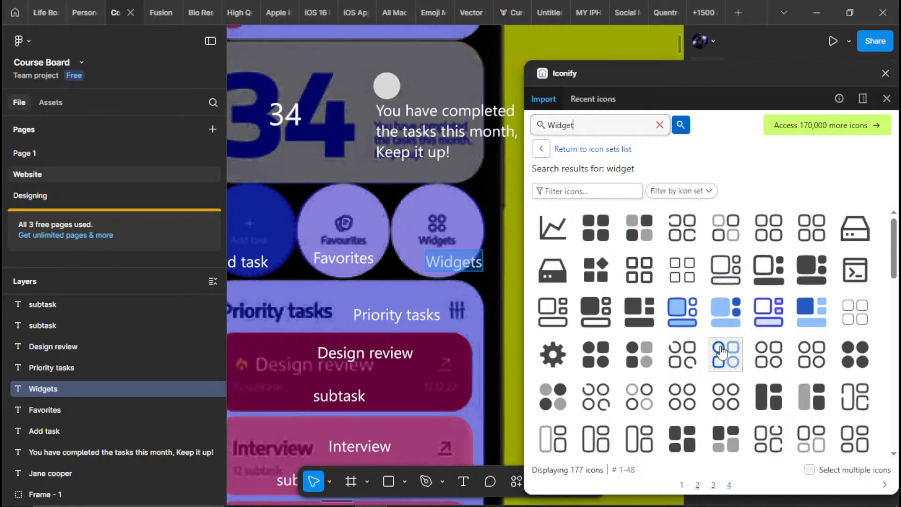
{"action": "left_click_drag", "start_coordinate": [692, 403], "coordinate": [469, 229]}
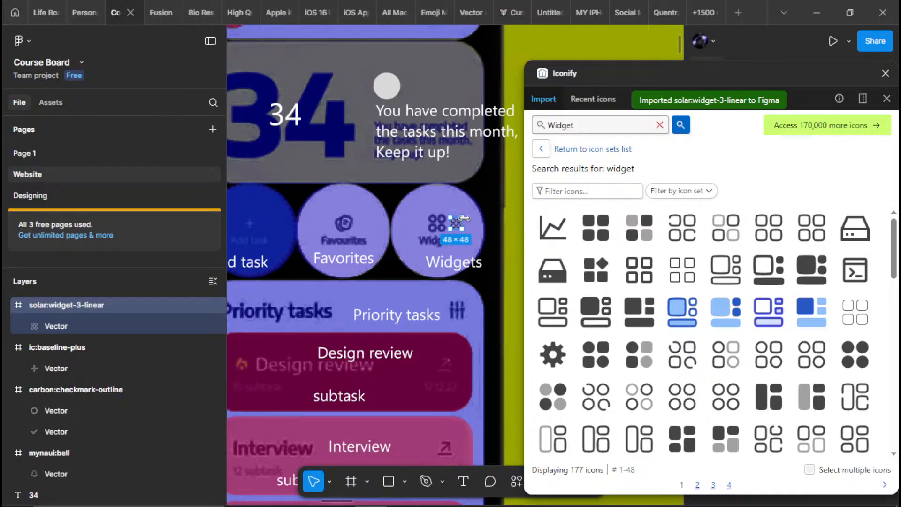
Move the widget icon from the traced screen to the Widgets circle on the original phone mockup
{"action": "key", "text": "Delete"}
{"action": "scroll", "coordinate": [474, 202], "scroll_direction": "down", "scroll_amount": 8}
{"action": "left_click_drag", "start_coordinate": [455, 297], "coordinate": [464, 189]}
{"action": "scroll", "coordinate": [464, 188], "scroll_direction": "up", "scroll_amount": 3}
{"action": "scroll", "coordinate": [339, 248], "scroll_direction": "up", "scroll_amount": 1}
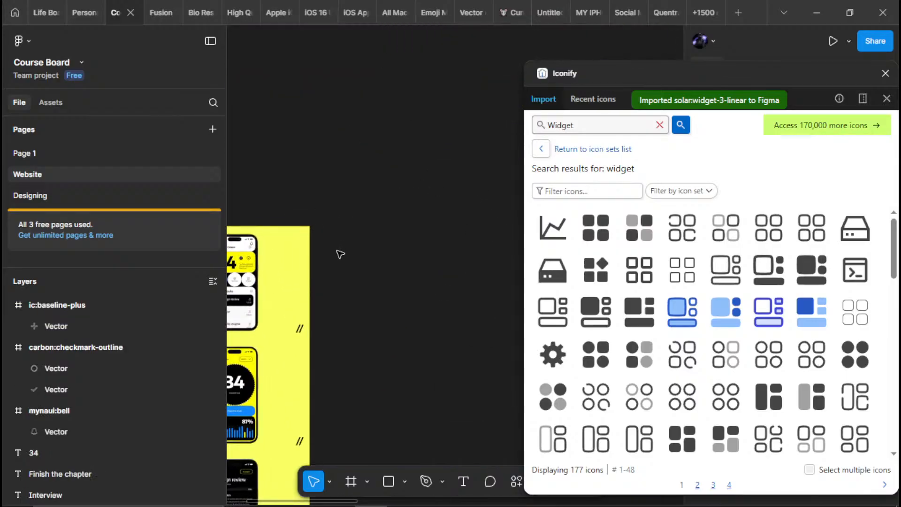
{"action": "left_click_drag", "start_coordinate": [340, 254], "coordinate": [486, 222]}
{"action": "scroll", "coordinate": [413, 229], "scroll_direction": "up", "scroll_amount": 4}
{"action": "scroll", "coordinate": [396, 227], "scroll_direction": "up", "scroll_amount": 1}
{"action": "left_click_drag", "start_coordinate": [375, 244], "coordinate": [478, 235]}
{"action": "scroll", "coordinate": [457, 259], "scroll_direction": "up", "scroll_amount": 3}
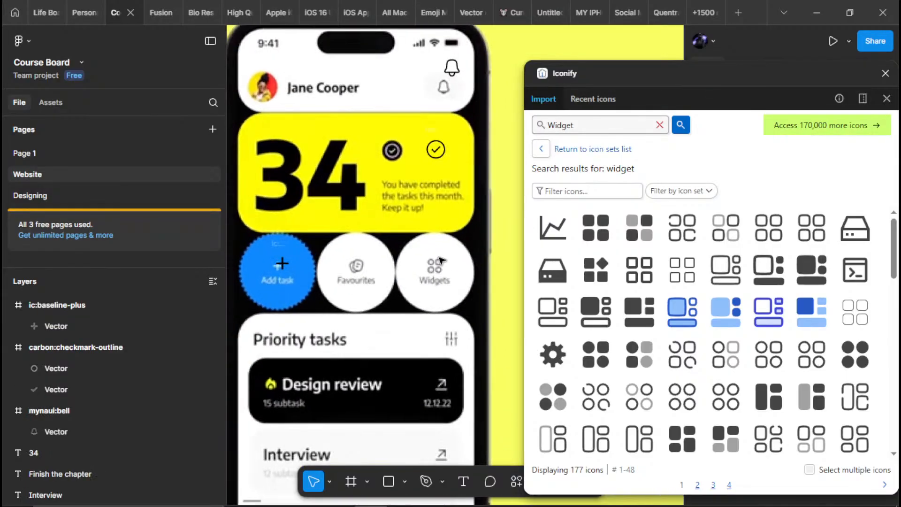
{"action": "scroll", "coordinate": [441, 259], "scroll_direction": "up", "scroll_amount": 2}
{"action": "key", "text": "ctrl+z"}
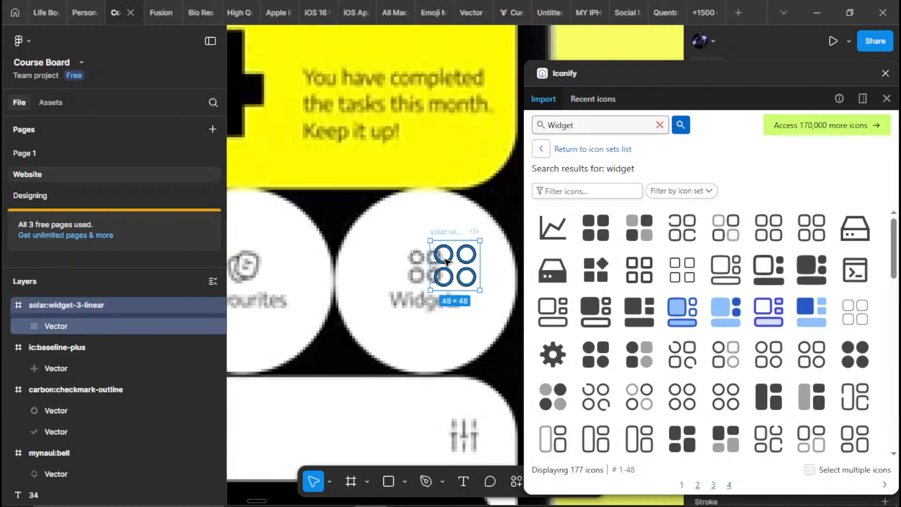
Search the icon library for "sliders" and import octicon:sliders-24 near the Priority tasks heading's filter symbol on the mockup
{"action": "scroll", "coordinate": [413, 268], "scroll_direction": "down", "scroll_amount": 2}
{"action": "scroll", "coordinate": [412, 268], "scroll_direction": "down", "scroll_amount": 3}
{"action": "scroll", "coordinate": [421, 313], "scroll_direction": "up", "scroll_amount": 3}
{"action": "left_click_drag", "start_coordinate": [421, 315], "coordinate": [394, 263]}
{"action": "left_click_drag", "start_coordinate": [583, 125], "coordinate": [424, 118]}
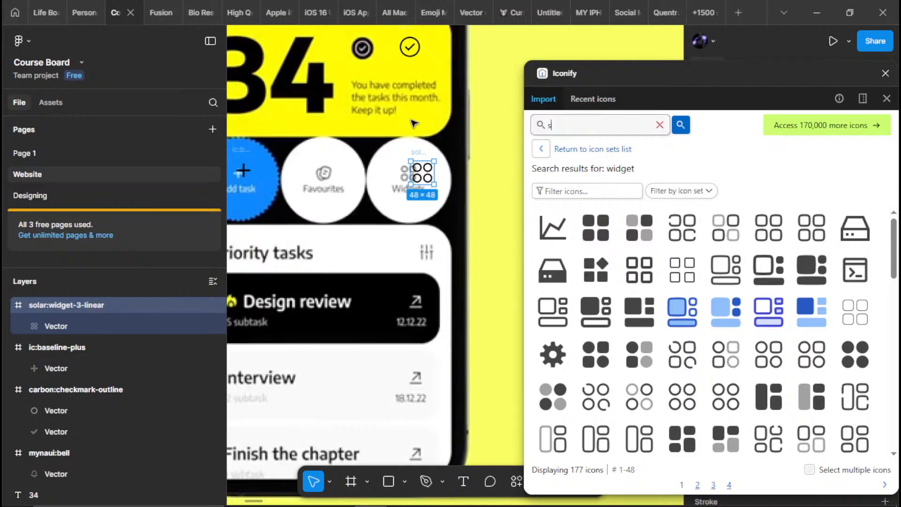
{"action": "key", "text": "Return"}
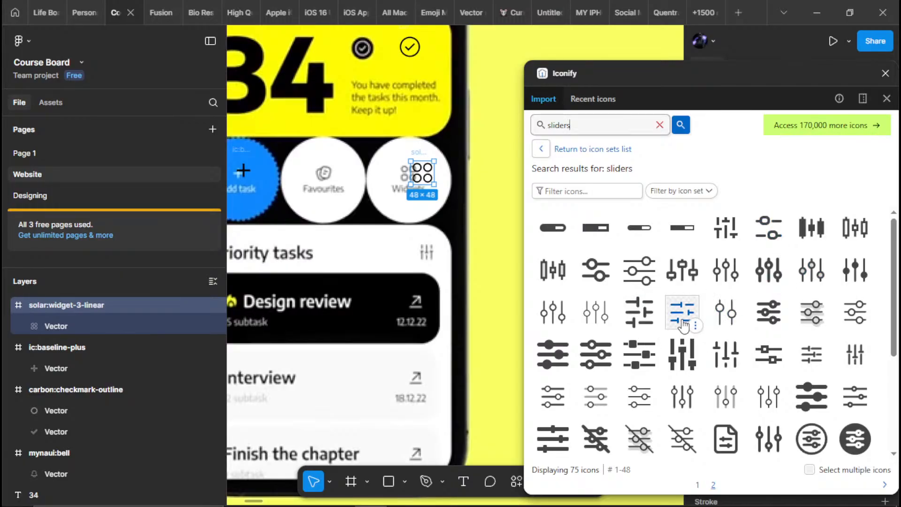
{"action": "left_click_drag", "start_coordinate": [683, 325], "coordinate": [403, 266]}
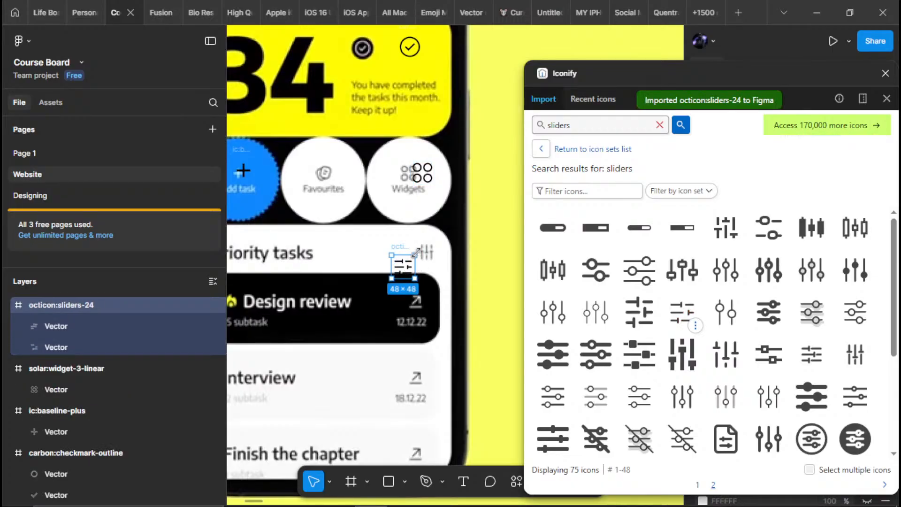
Rotate the sliders icon so its bars stand vertical and place it over the mockup's filter symbol beside Priority tasks
{"action": "left_click_drag", "start_coordinate": [408, 241], "coordinate": [377, 239]}
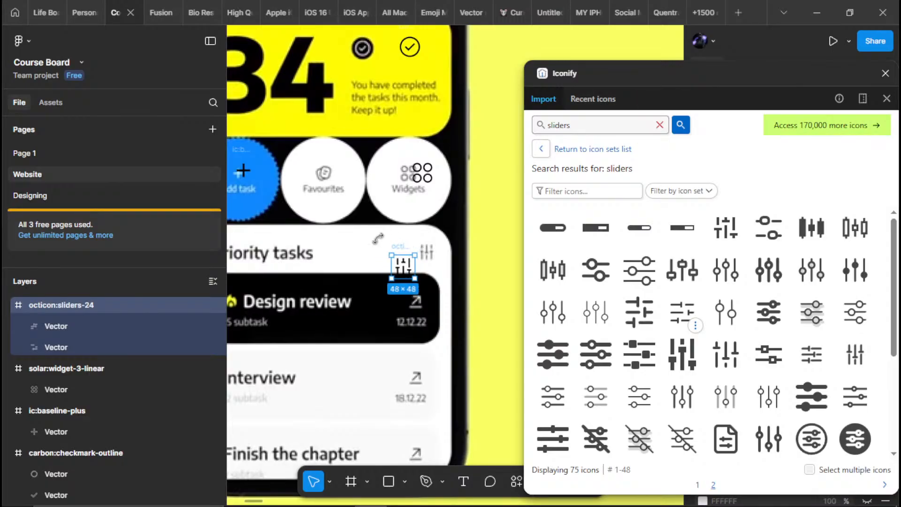
{"action": "left_click_drag", "start_coordinate": [401, 268], "coordinate": [425, 258]}
{"action": "scroll", "coordinate": [424, 256], "scroll_direction": "down", "scroll_amount": 5}
{"action": "scroll", "coordinate": [425, 258], "scroll_direction": "up", "scroll_amount": 4}
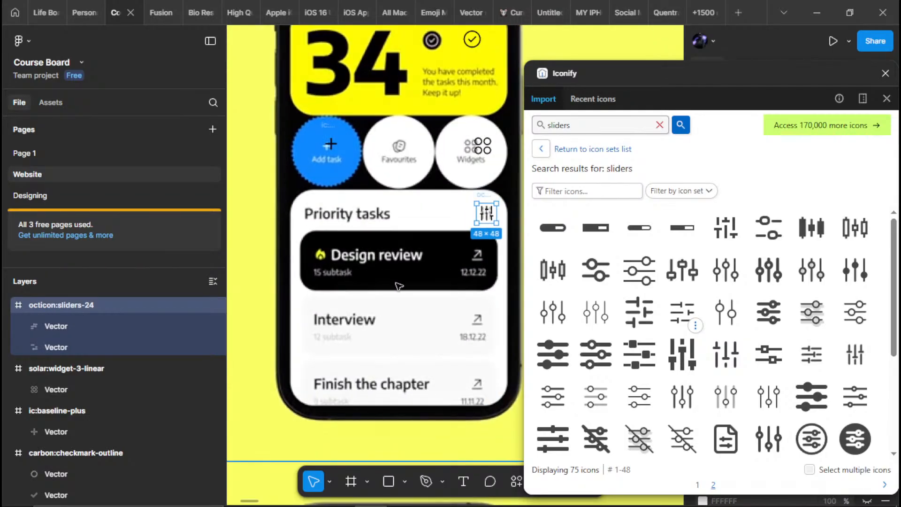
Search the icon library for "fire" to match the flame beside Design review
{"action": "left_click_drag", "start_coordinate": [399, 285], "coordinate": [418, 269]}
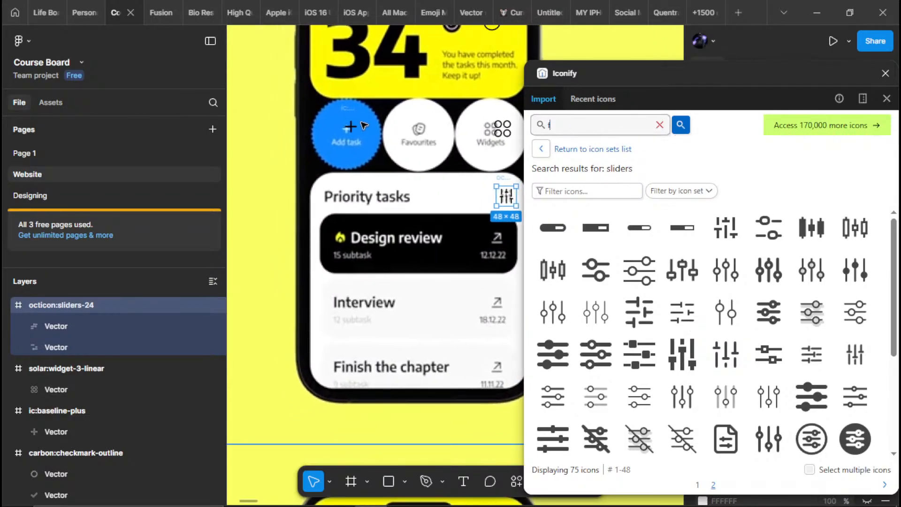
{"action": "type", "text": "re"}
{"action": "key", "text": "Return"}
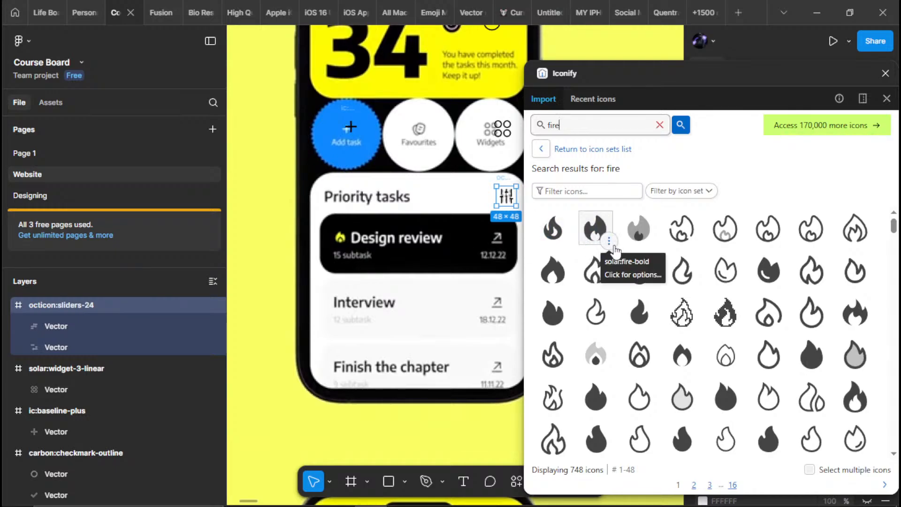
Import the duo-icons:fire icon from the search results and place it beside the phone mockup, level with Design review
{"action": "left_click", "coordinate": [595, 236]}
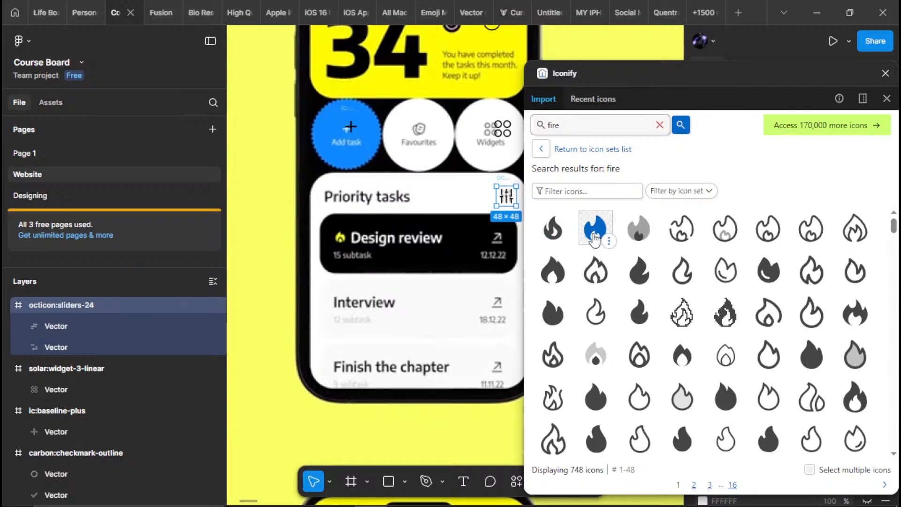
{"action": "left_click_drag", "start_coordinate": [594, 239], "coordinate": [405, 217]}
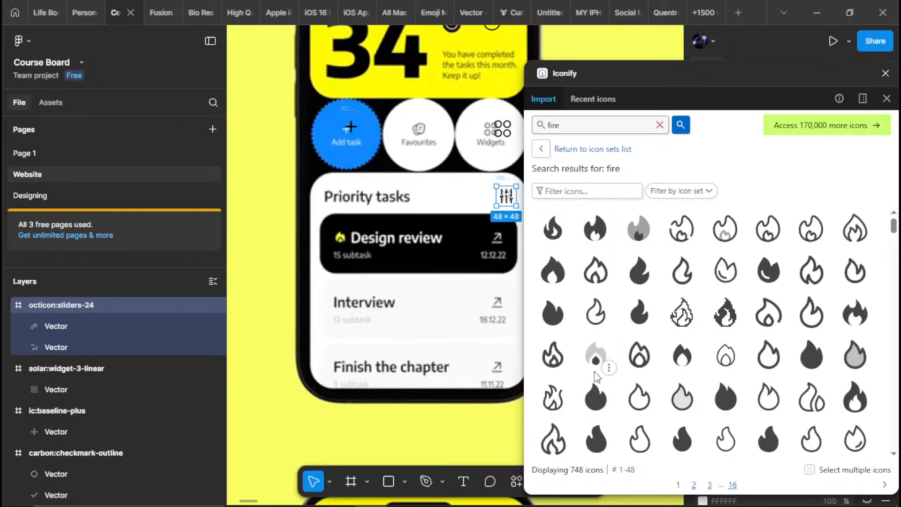
{"action": "left_click_drag", "start_coordinate": [600, 361], "coordinate": [339, 244]}
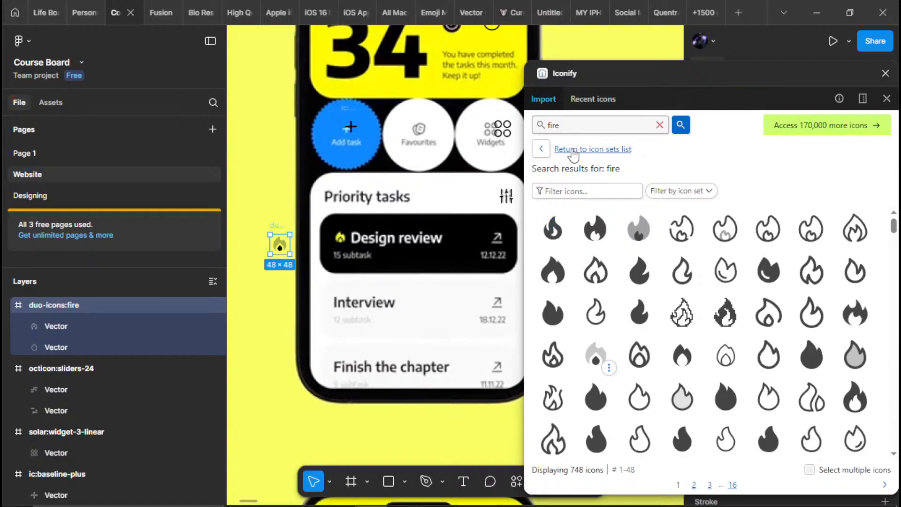
Search the icon library for "arrow" and view the mockup's diagonal arrow beside Design review up close
{"action": "left_click", "coordinate": [546, 130]}
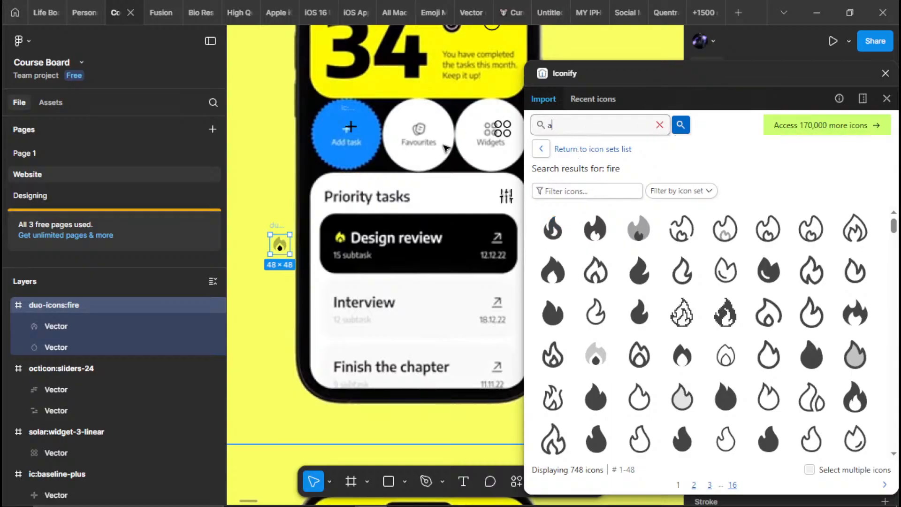
{"action": "type", "text": "arrow"}
{"action": "key", "text": "Return"}
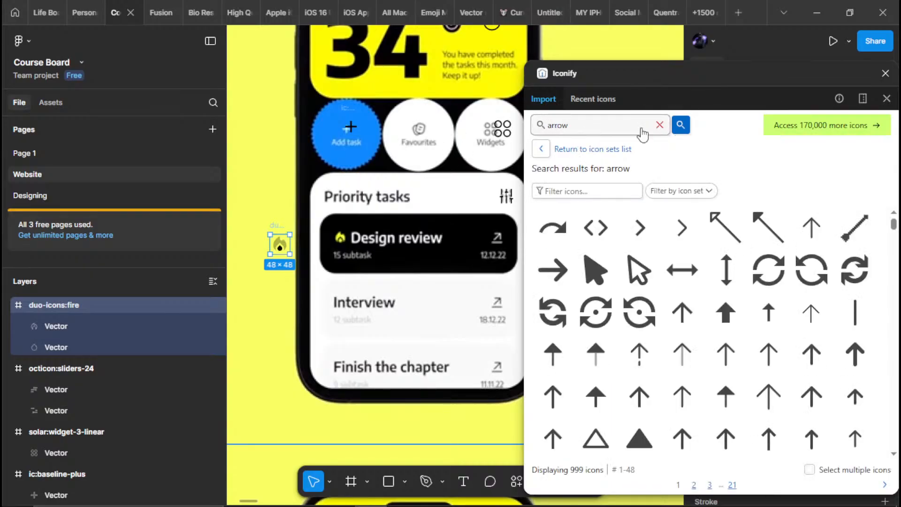
{"action": "left_click_drag", "start_coordinate": [491, 259], "coordinate": [441, 261]}
{"action": "scroll", "coordinate": [457, 263], "scroll_direction": "up", "scroll_amount": 1}
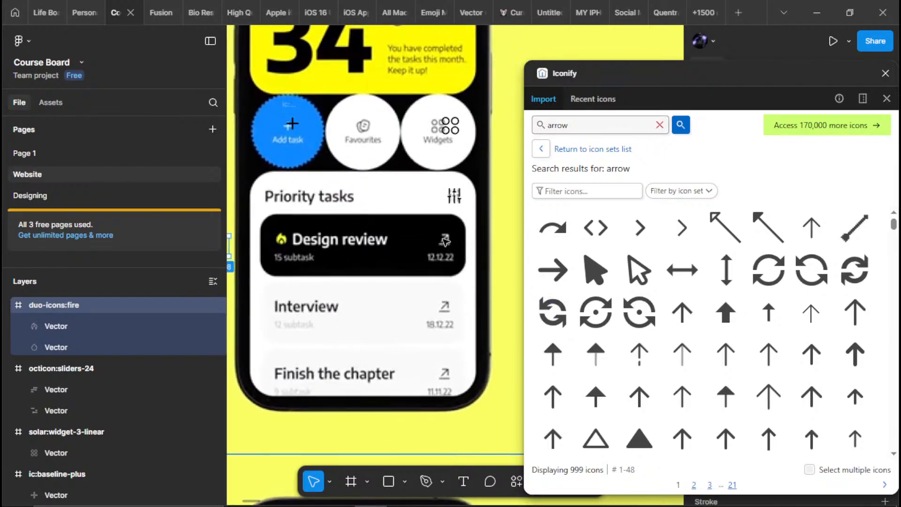
{"action": "scroll", "coordinate": [434, 246], "scroll_direction": "up", "scroll_amount": 1}
Look through the "arrow" results for a thin diagonal arrow like the one on the mockup's task cards
{"action": "scroll", "coordinate": [645, 307], "scroll_direction": "down", "scroll_amount": 10}
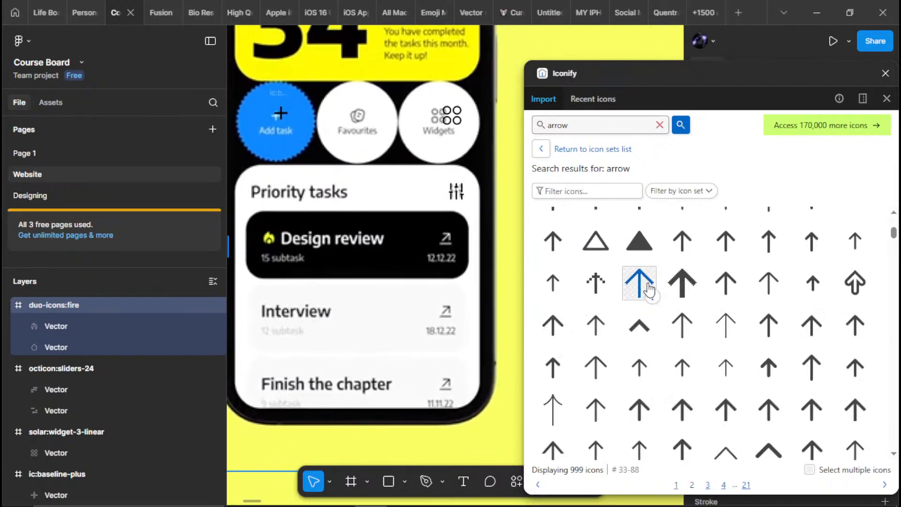
{"action": "scroll", "coordinate": [726, 266], "scroll_direction": "up", "scroll_amount": 6}
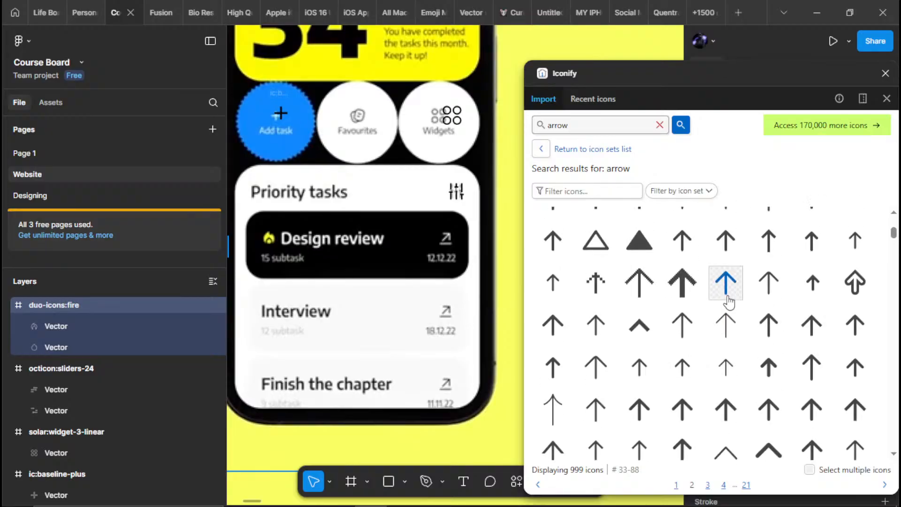
{"action": "scroll", "coordinate": [728, 293], "scroll_direction": "up", "scroll_amount": 4}
{"action": "scroll", "coordinate": [727, 287], "scroll_direction": "down", "scroll_amount": 10}
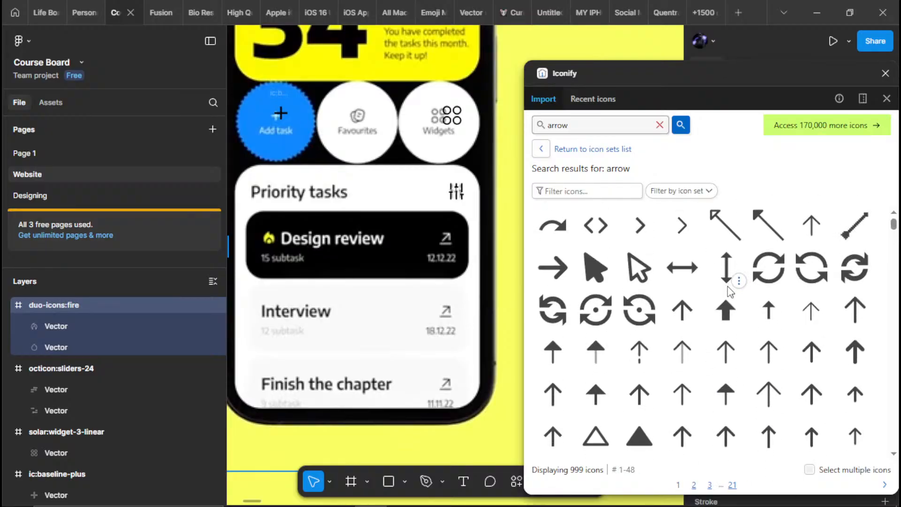
{"action": "scroll", "coordinate": [727, 286], "scroll_direction": "down", "scroll_amount": 8}
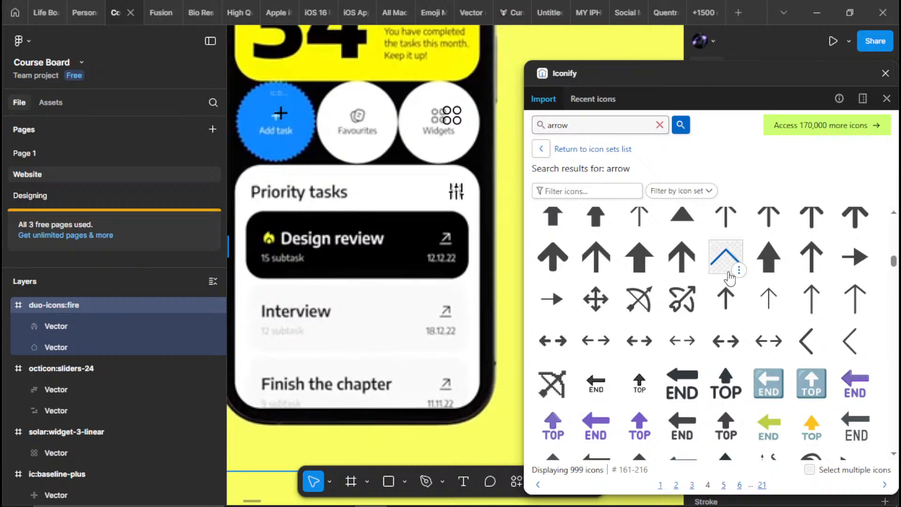
{"action": "scroll", "coordinate": [727, 281], "scroll_direction": "down", "scroll_amount": 5}
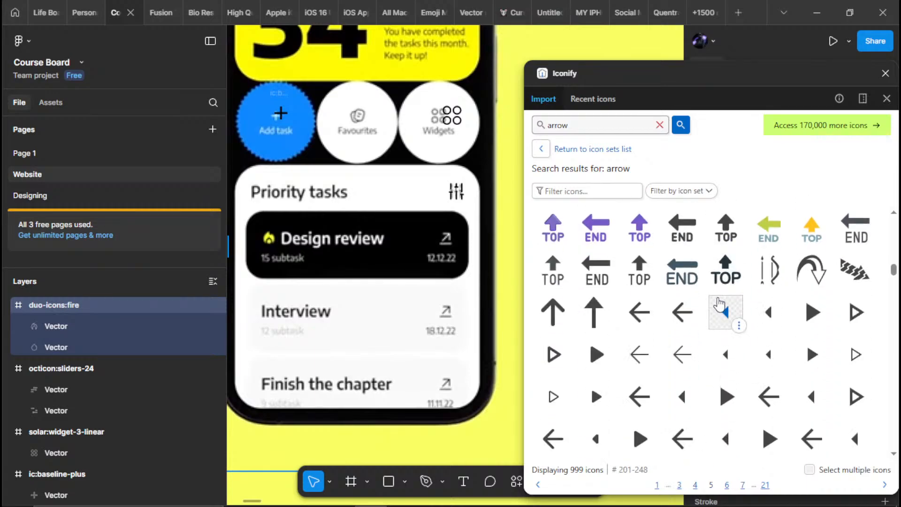
{"action": "scroll", "coordinate": [717, 297], "scroll_direction": "down", "scroll_amount": 6}
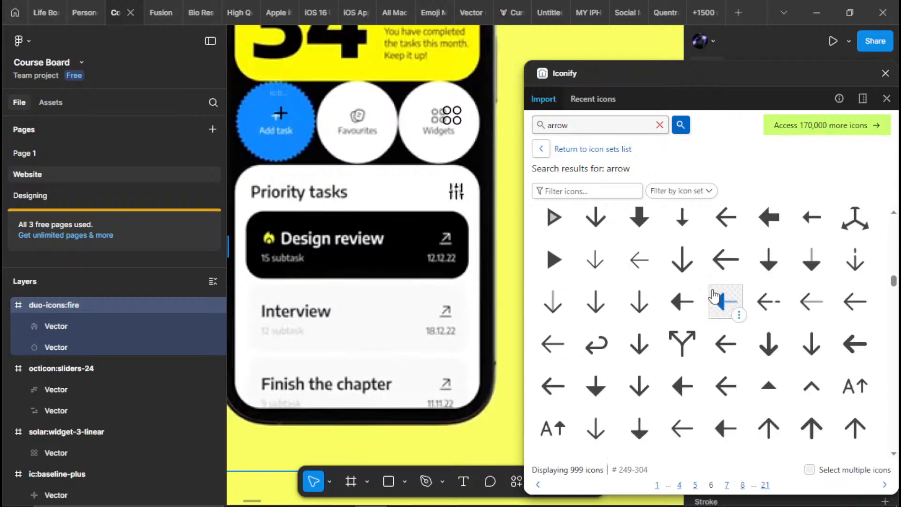
{"action": "scroll", "coordinate": [716, 289], "scroll_direction": "down", "scroll_amount": 8}
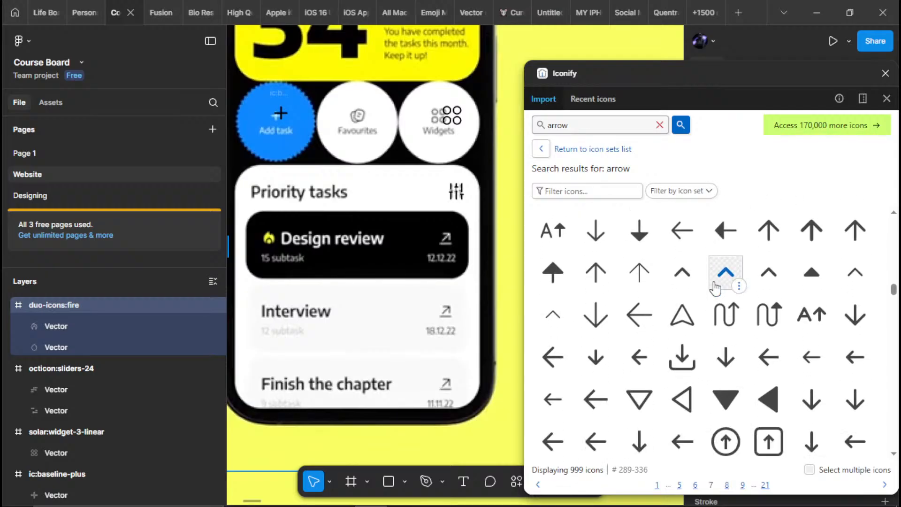
{"action": "scroll", "coordinate": [714, 286], "scroll_direction": "down", "scroll_amount": 7}
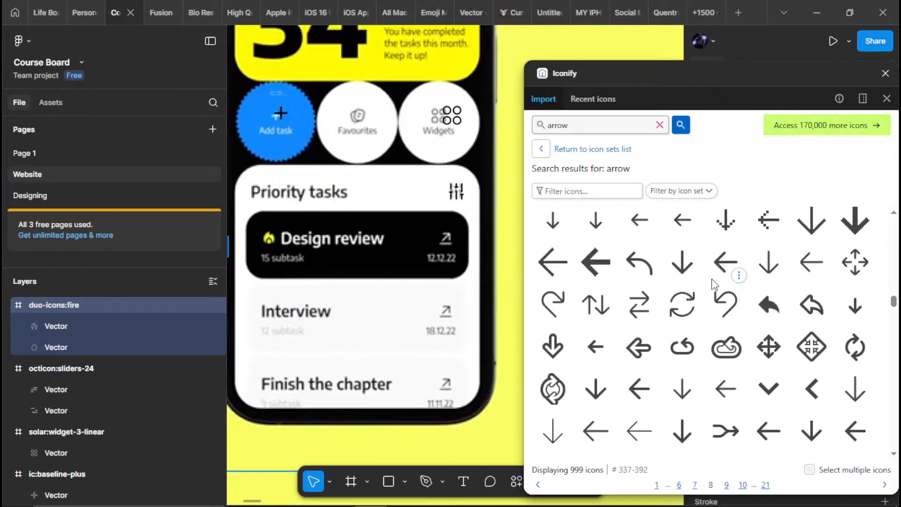
{"action": "scroll", "coordinate": [713, 284], "scroll_direction": "down", "scroll_amount": 5}
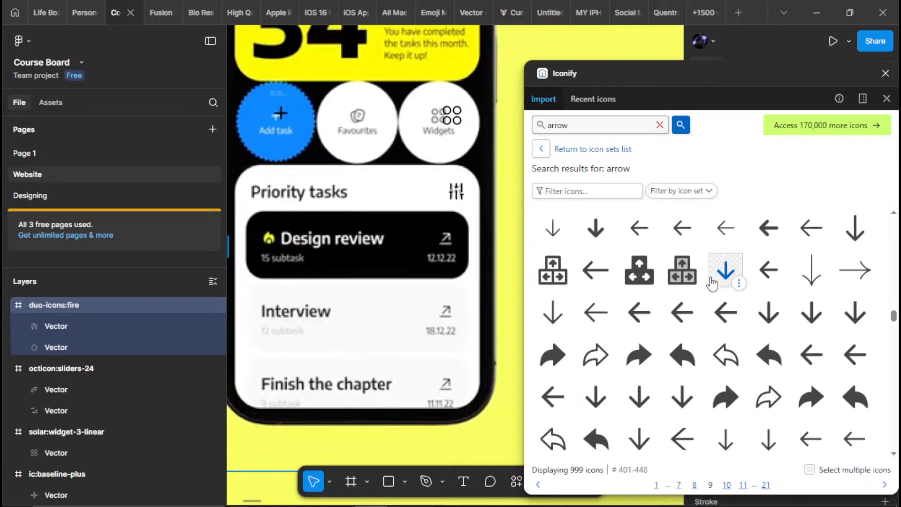
{"action": "scroll", "coordinate": [712, 281], "scroll_direction": "down", "scroll_amount": 8}
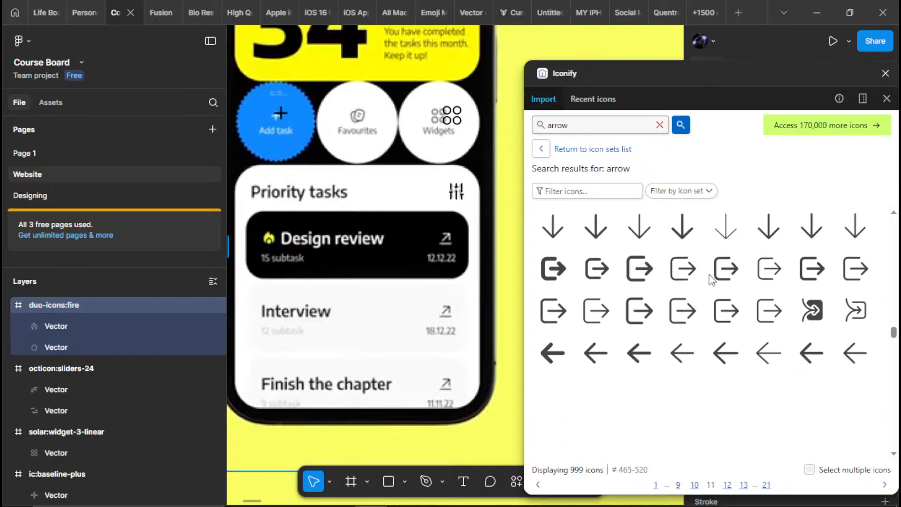
{"action": "scroll", "coordinate": [709, 277], "scroll_direction": "down", "scroll_amount": 6}
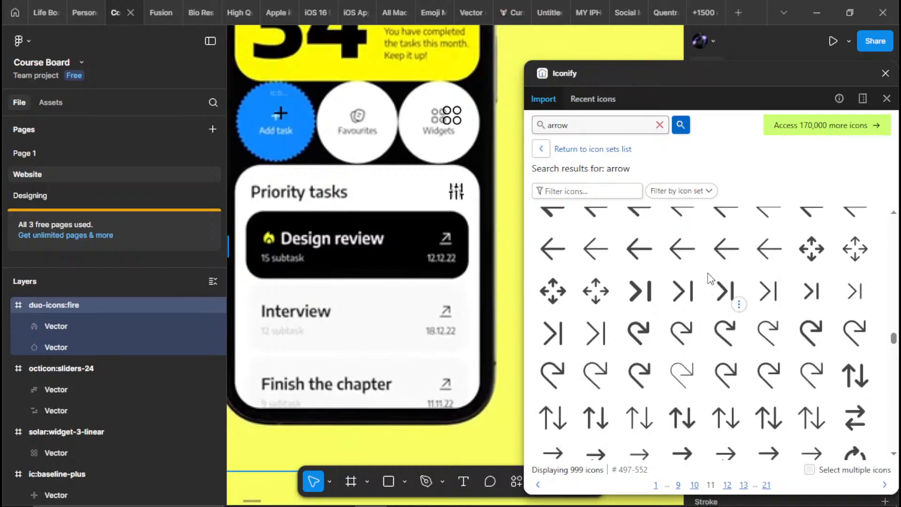
{"action": "scroll", "coordinate": [710, 278], "scroll_direction": "down", "scroll_amount": 5}
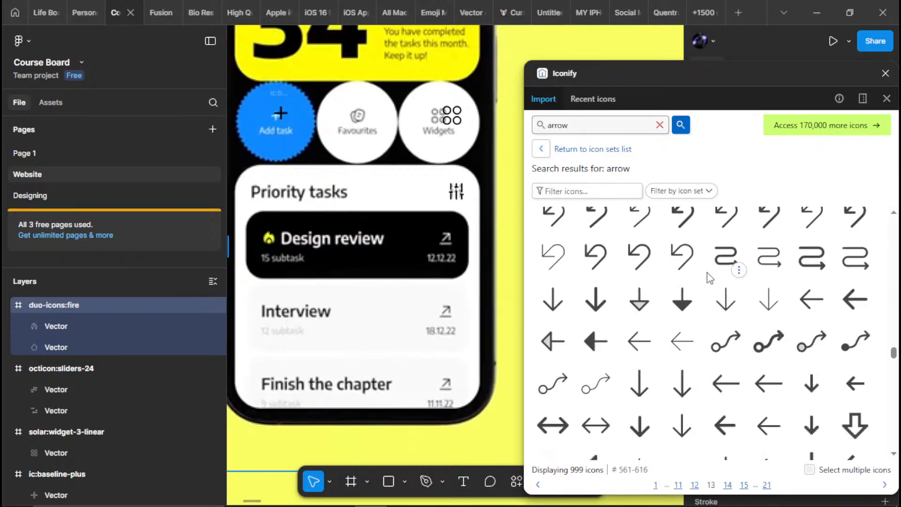
{"action": "scroll", "coordinate": [709, 278], "scroll_direction": "down", "scroll_amount": 9}
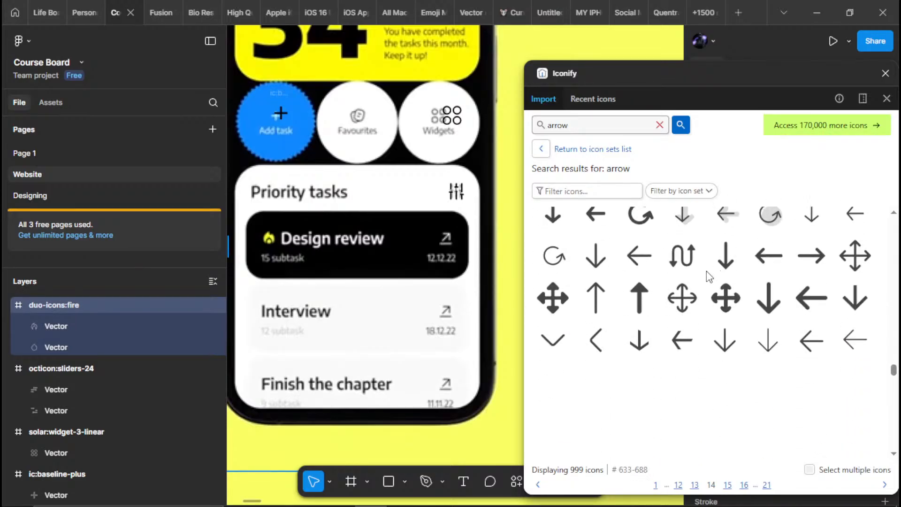
{"action": "scroll", "coordinate": [705, 270], "scroll_direction": "down", "scroll_amount": 5}
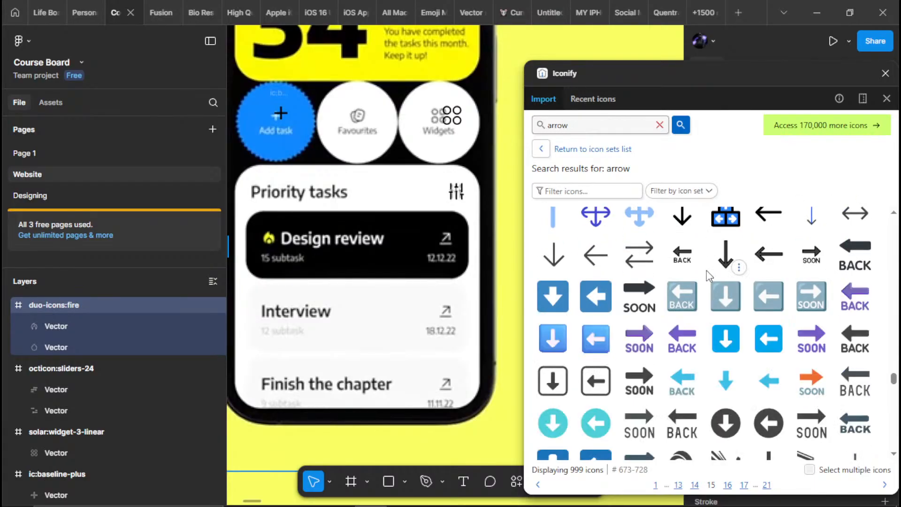
{"action": "scroll", "coordinate": [705, 271], "scroll_direction": "down", "scroll_amount": 7}
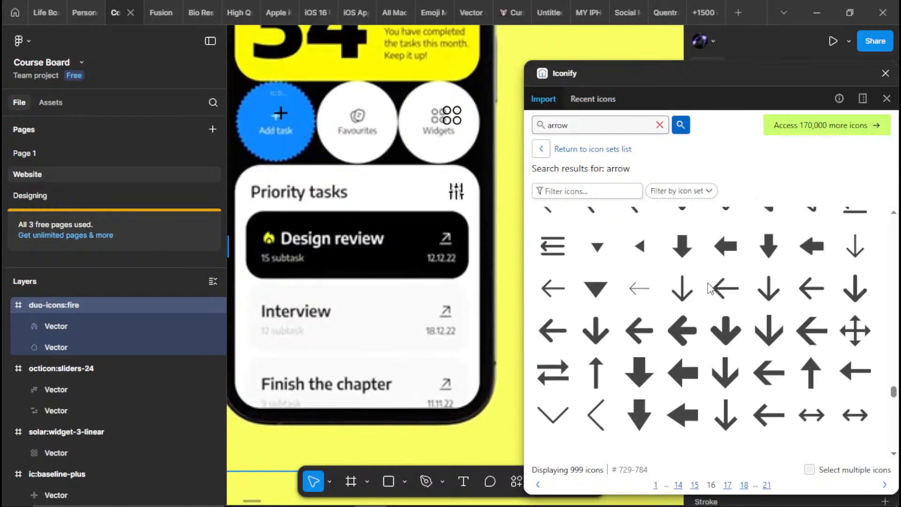
{"action": "scroll", "coordinate": [710, 287], "scroll_direction": "down", "scroll_amount": 2}
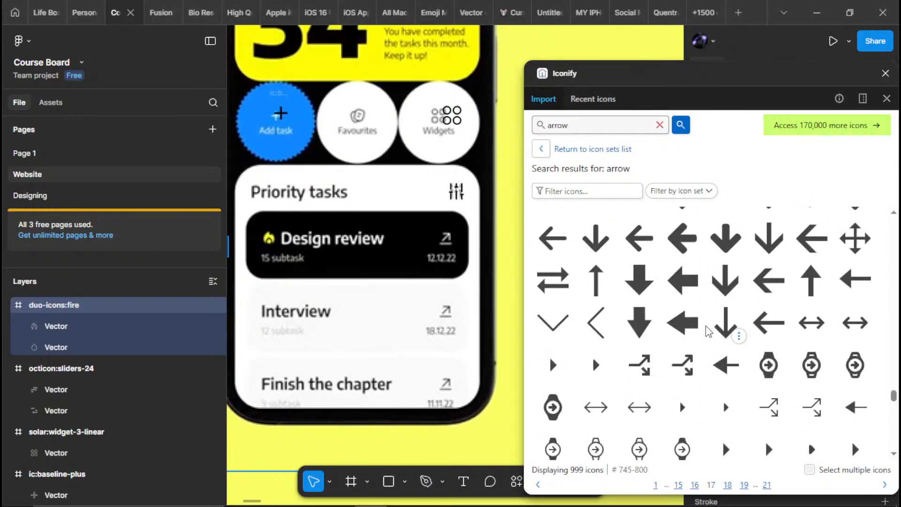
{"action": "scroll", "coordinate": [645, 357], "scroll_direction": "down", "scroll_amount": 2}
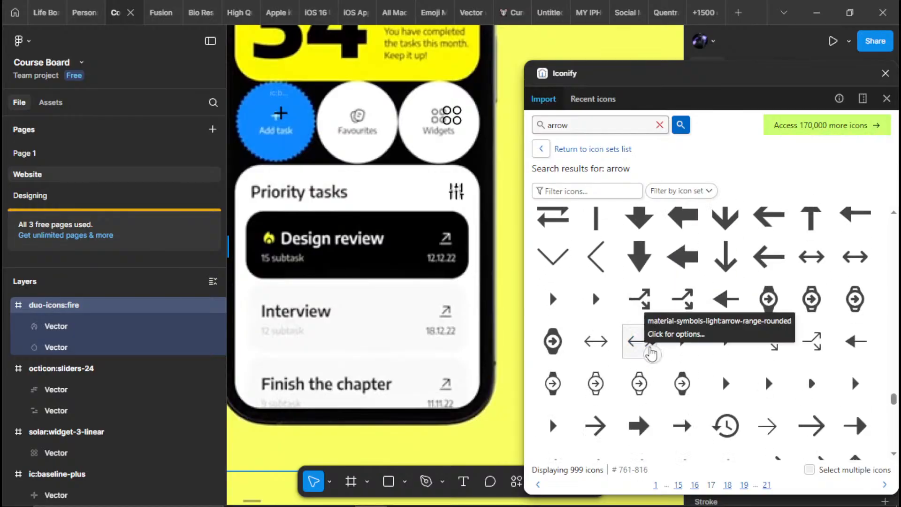
{"action": "scroll", "coordinate": [650, 353], "scroll_direction": "down", "scroll_amount": 5}
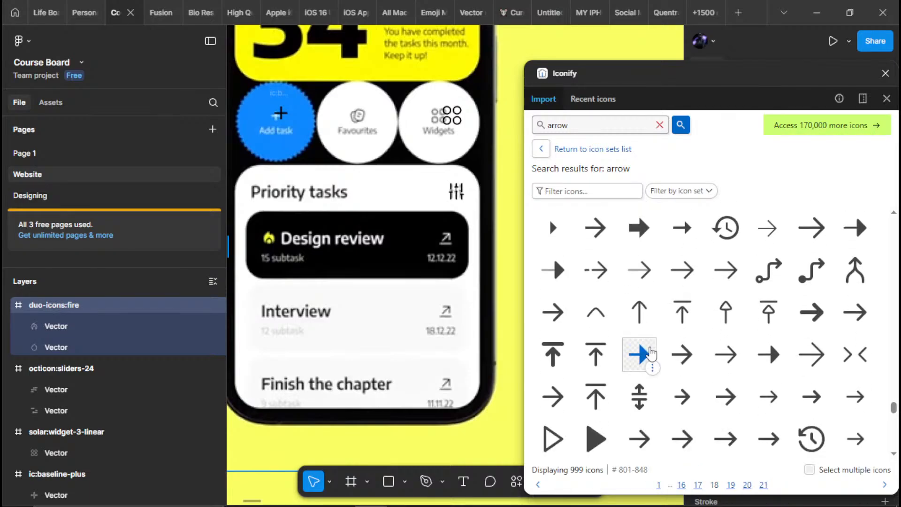
{"action": "scroll", "coordinate": [650, 353], "scroll_direction": "down", "scroll_amount": 2}
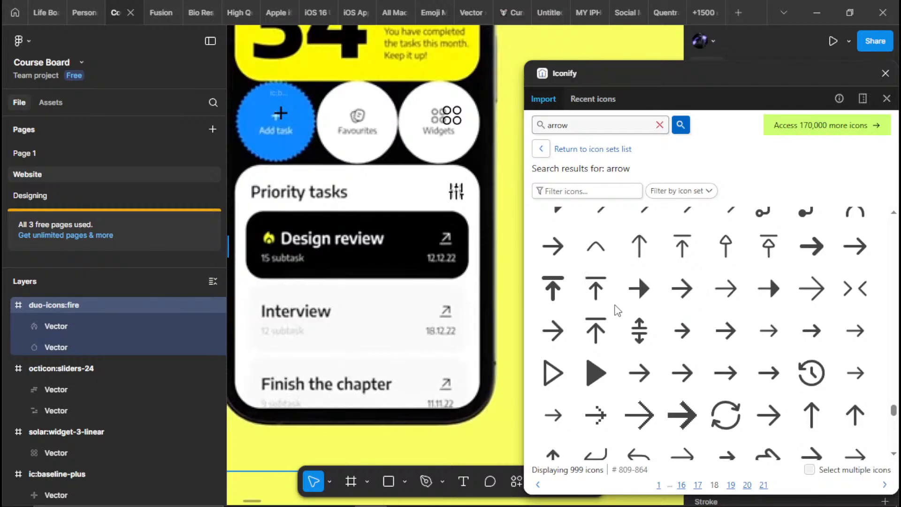
{"action": "scroll", "coordinate": [772, 318], "scroll_direction": "down", "scroll_amount": 4}
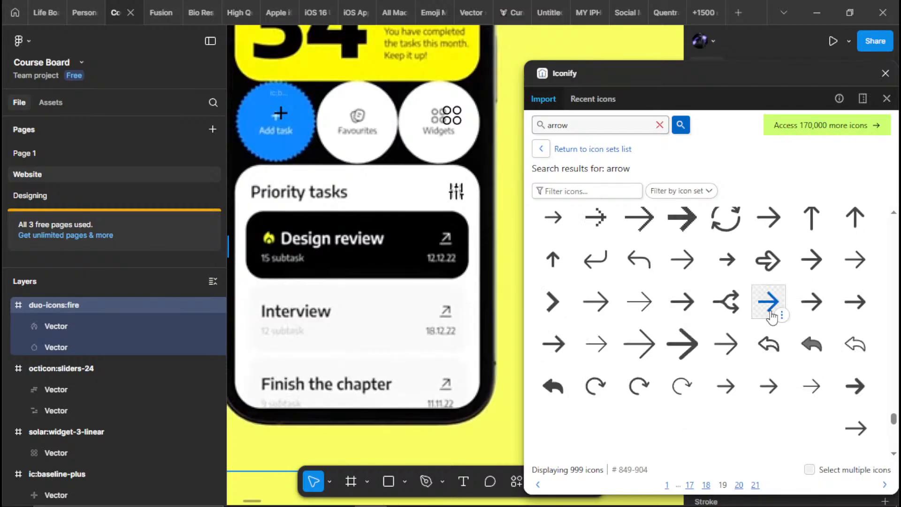
{"action": "scroll", "coordinate": [771, 318], "scroll_direction": "down", "scroll_amount": 5}
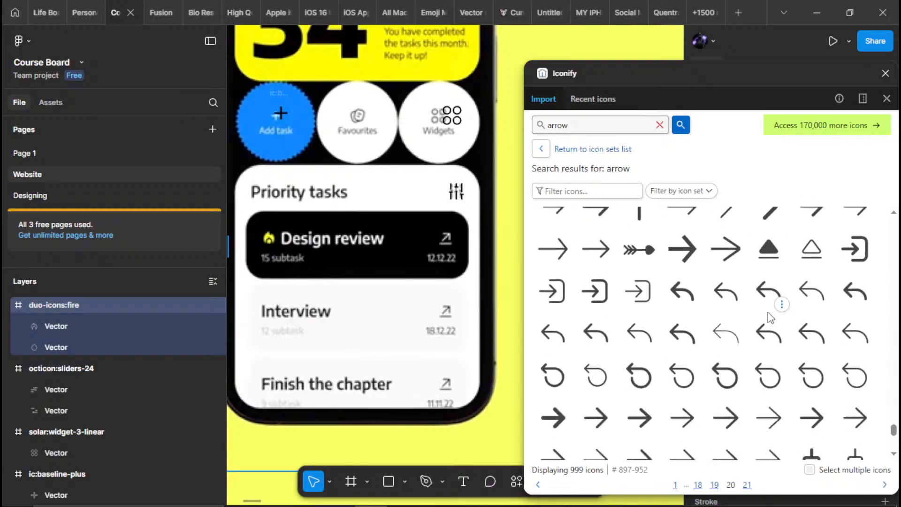
{"action": "scroll", "coordinate": [768, 312], "scroll_direction": "down", "scroll_amount": 5}
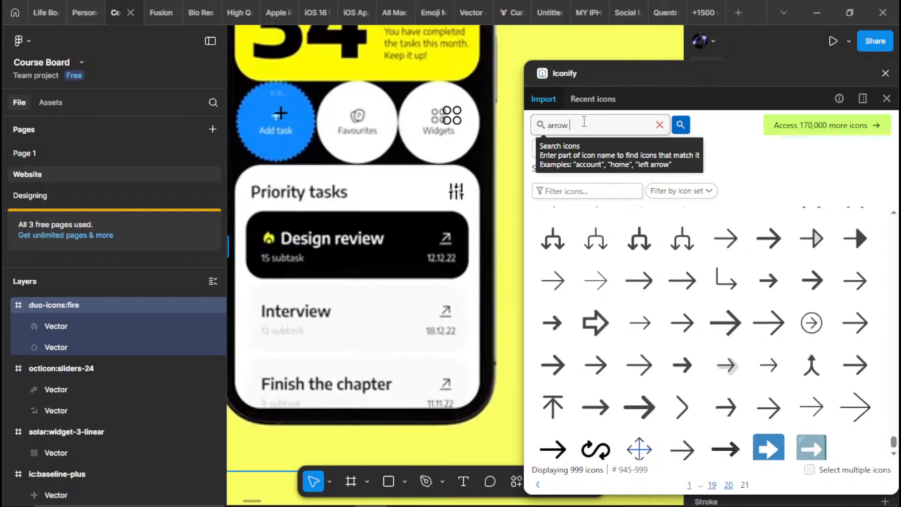
Search the icon library for "arrow up" and look through the results for a thin diagonal arrow
{"action": "type", "text": "up"}
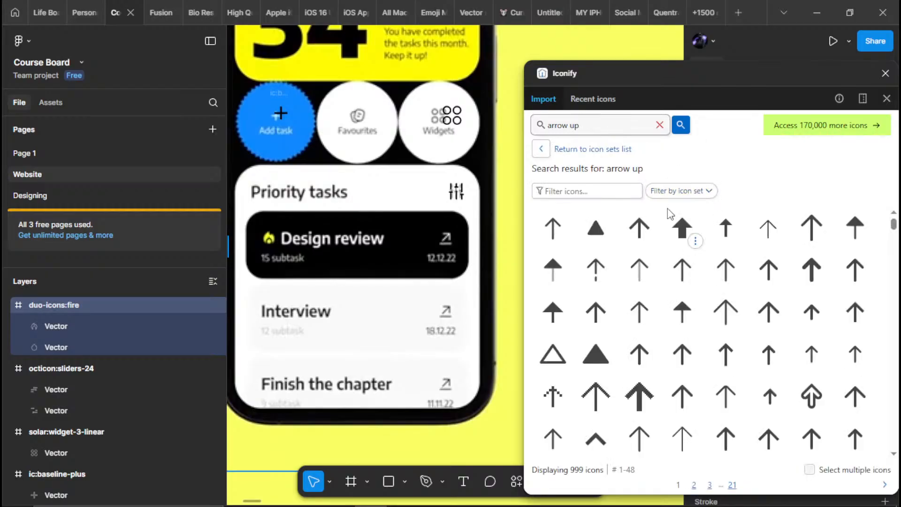
{"action": "scroll", "coordinate": [683, 323], "scroll_direction": "down", "scroll_amount": 15}
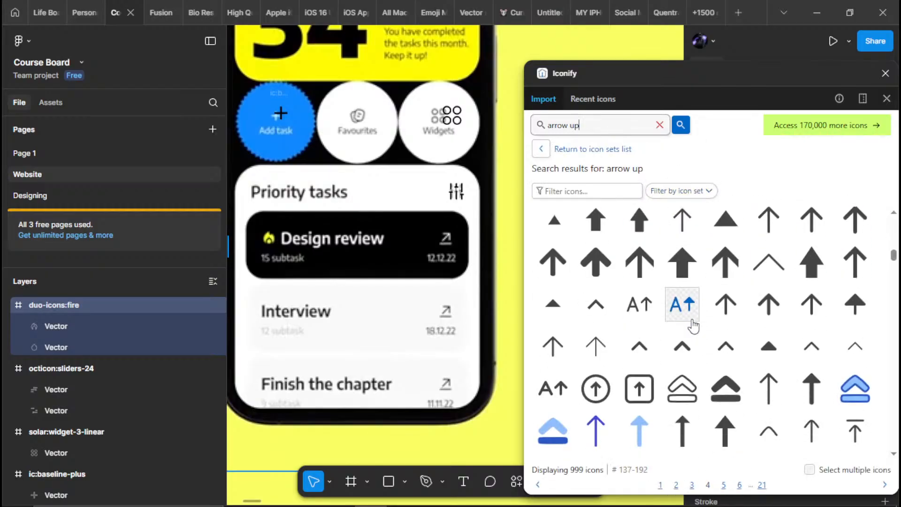
{"action": "scroll", "coordinate": [692, 324], "scroll_direction": "down", "scroll_amount": 4}
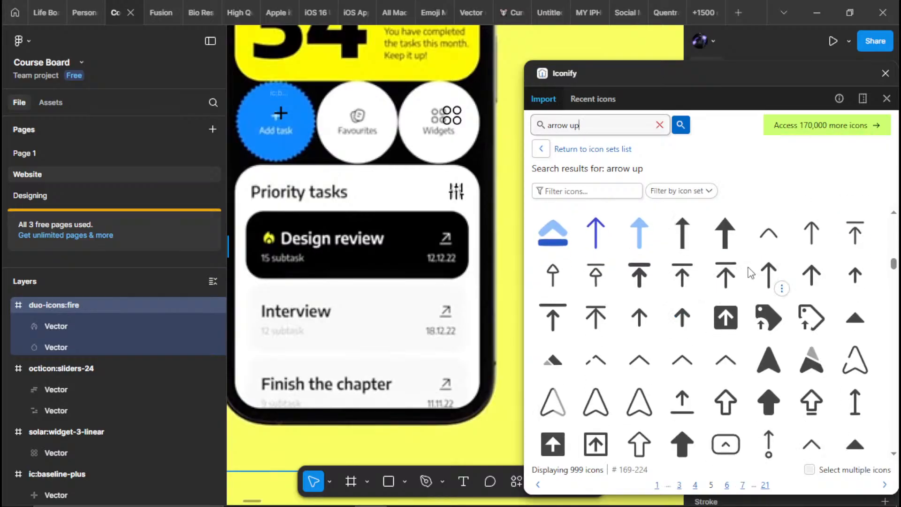
{"action": "scroll", "coordinate": [750, 273], "scroll_direction": "down", "scroll_amount": 5}
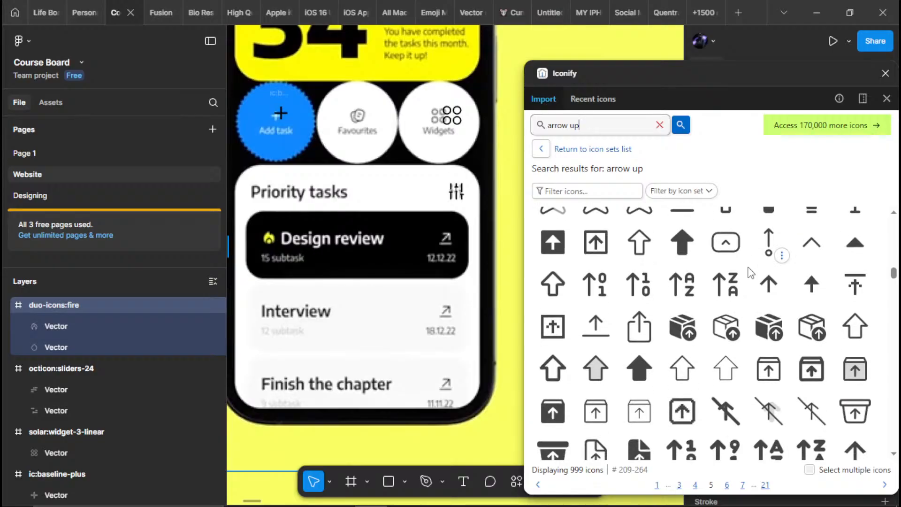
{"action": "scroll", "coordinate": [750, 272], "scroll_direction": "down", "scroll_amount": 5}
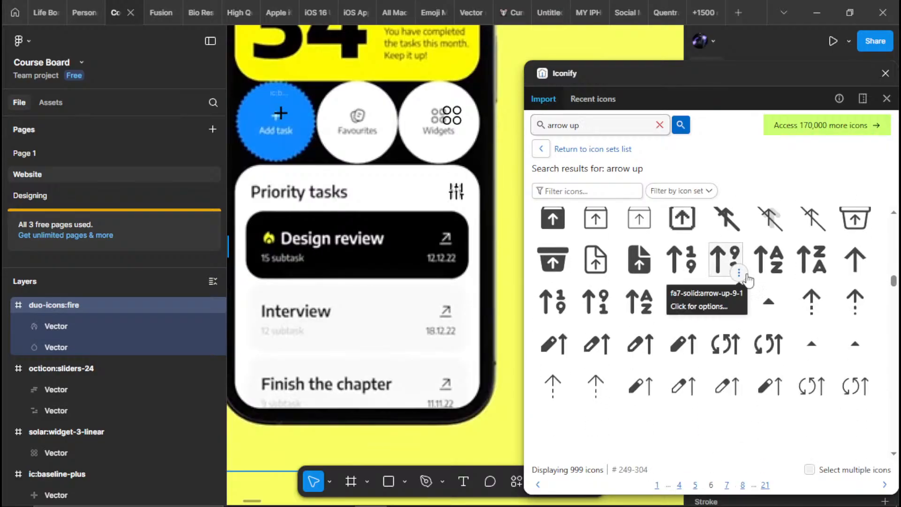
{"action": "scroll", "coordinate": [748, 280], "scroll_direction": "down", "scroll_amount": 5}
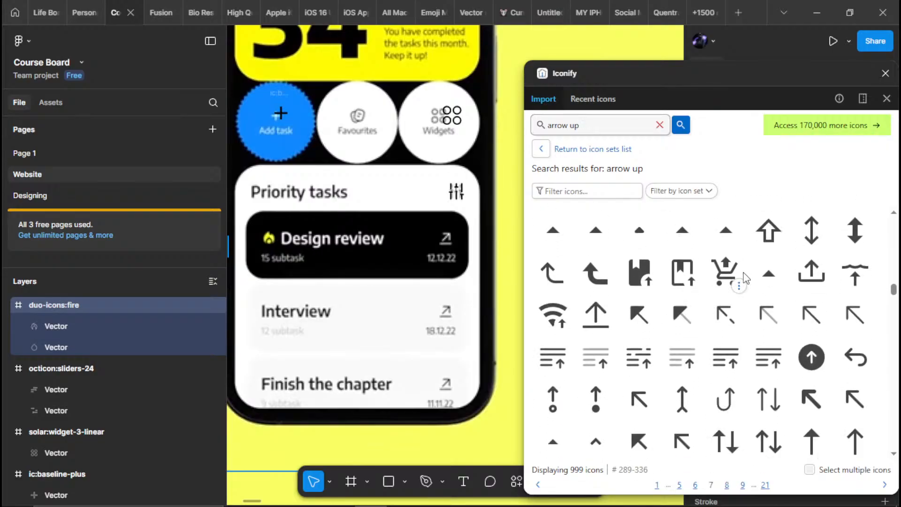
{"action": "scroll", "coordinate": [689, 321], "scroll_direction": "down", "scroll_amount": 2}
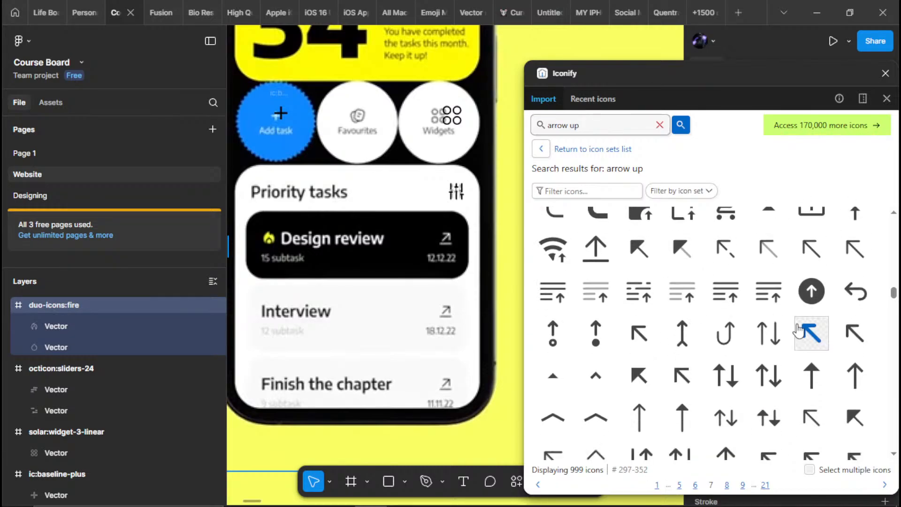
Import the mingcute:arrow-left-up-line icon and place it just outside the phone mockup, level with Design review
{"action": "left_click_drag", "start_coordinate": [863, 344], "coordinate": [472, 212]}
{"action": "left_click_drag", "start_coordinate": [355, 343], "coordinate": [354, 325]}
{"action": "left_click_drag", "start_coordinate": [370, 261], "coordinate": [378, 412]}
{"action": "left_click_drag", "start_coordinate": [370, 243], "coordinate": [436, 154]}
{"action": "left_click_drag", "start_coordinate": [428, 276], "coordinate": [354, 188]}
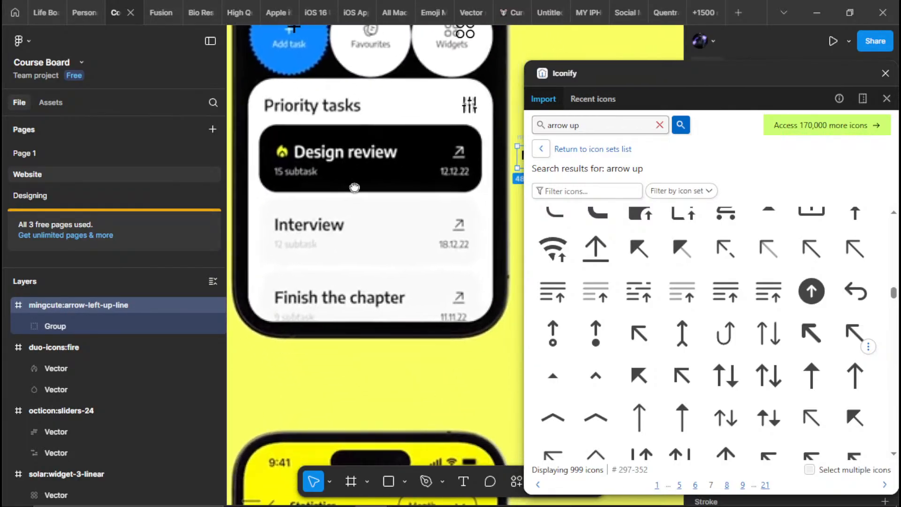
Close the Iconify window and hide the interface panels so the whole phone mockup and its imported icons are in view
{"action": "scroll", "coordinate": [354, 187], "scroll_direction": "down", "scroll_amount": 3}
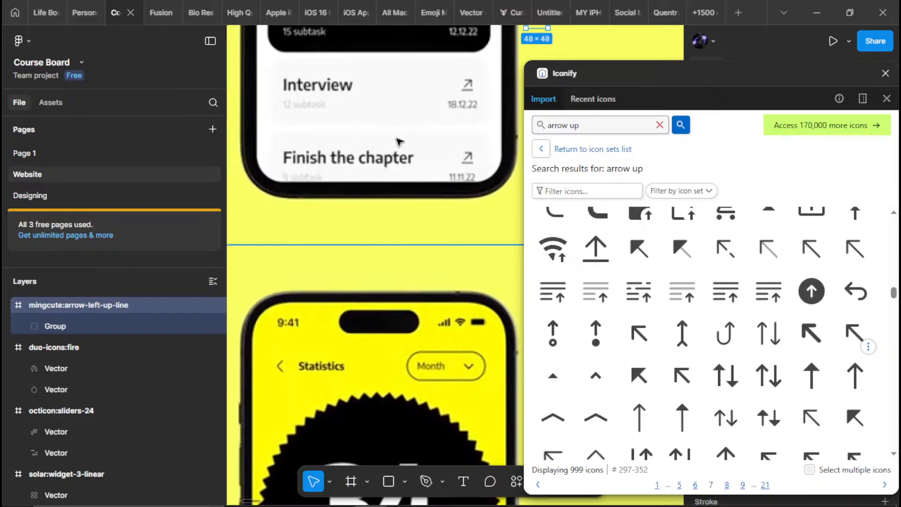
{"action": "scroll", "coordinate": [430, 170], "scroll_direction": "down", "scroll_amount": 3}
{"action": "scroll", "coordinate": [428, 163], "scroll_direction": "down", "scroll_amount": 5}
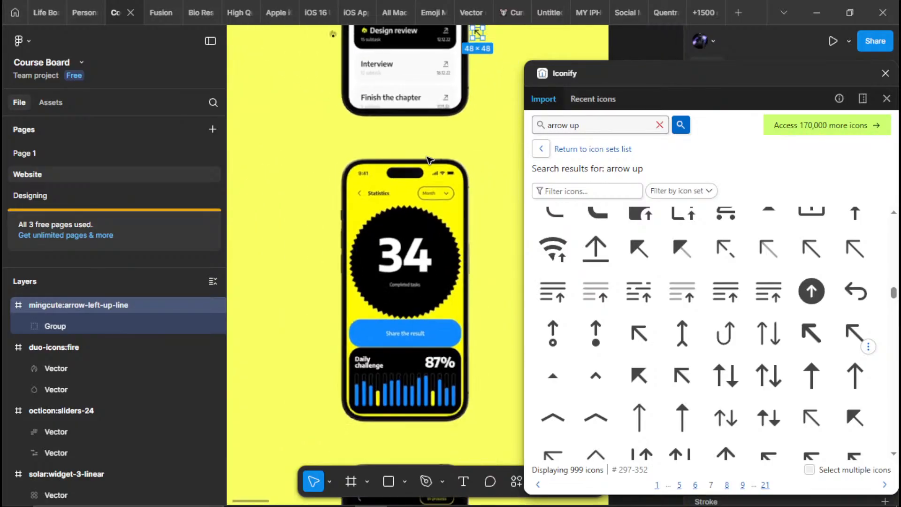
{"action": "left_click_drag", "start_coordinate": [426, 164], "coordinate": [400, 411]}
{"action": "scroll", "coordinate": [407, 257], "scroll_direction": "up", "scroll_amount": 5}
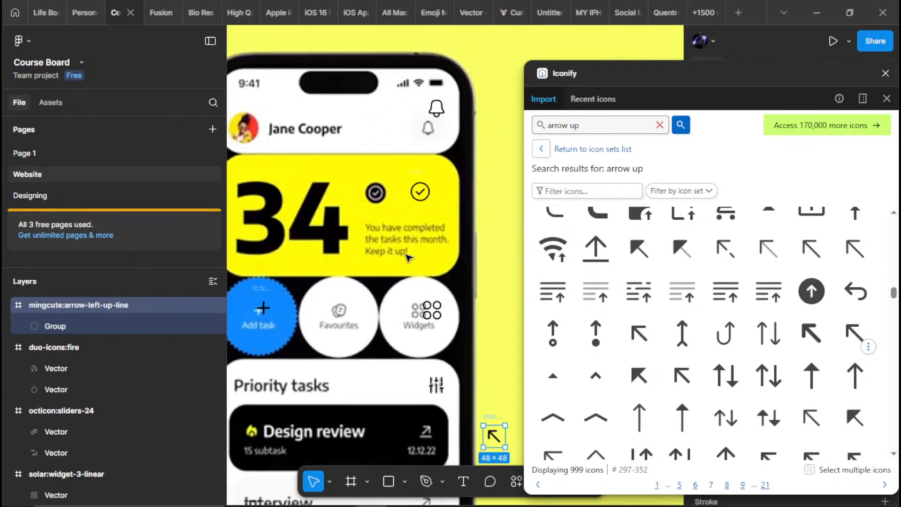
{"action": "key", "text": "ctrl+backslash"}
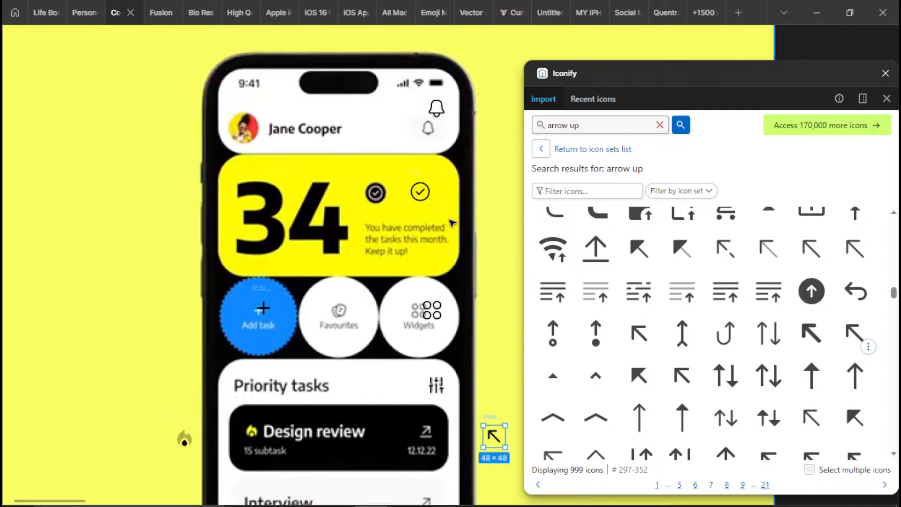
{"action": "left_click", "coordinate": [885, 74]}
{"action": "scroll", "coordinate": [665, 142], "scroll_direction": "down", "scroll_amount": 3}
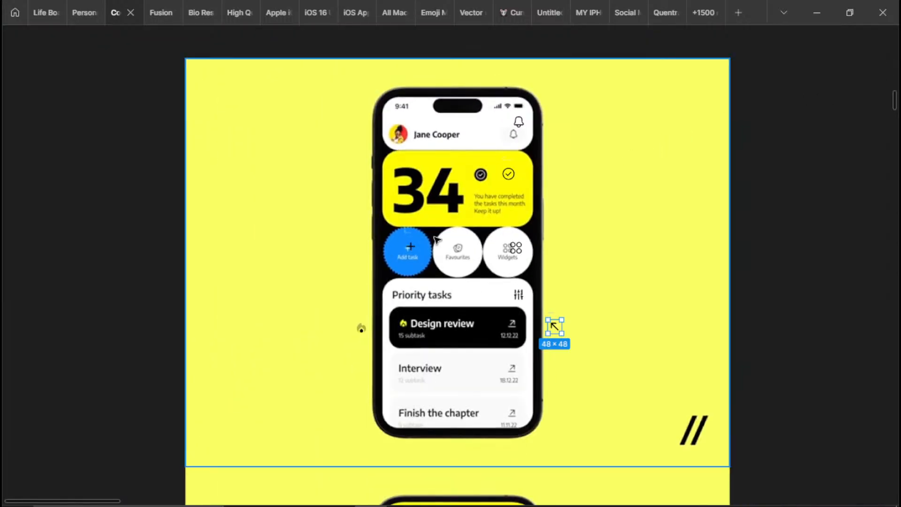
{"action": "left_click", "coordinate": [361, 329]}
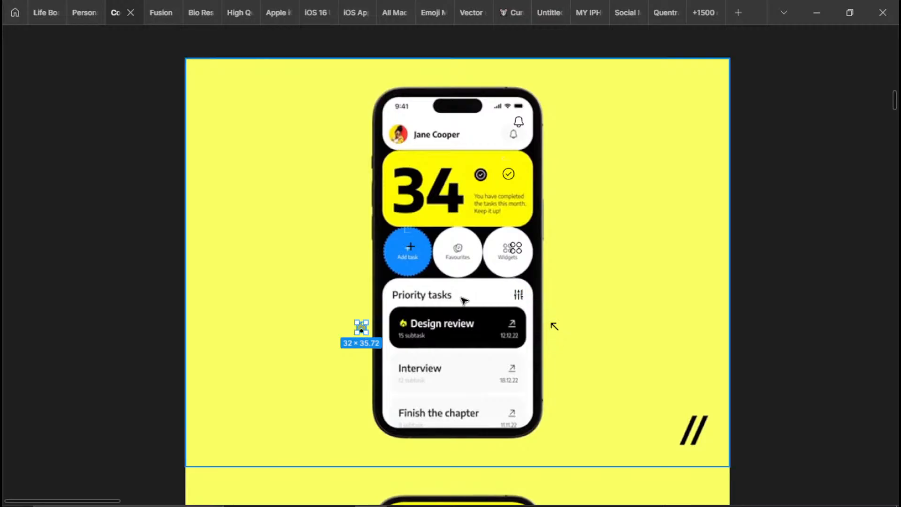
{"action": "scroll", "coordinate": [511, 291], "scroll_direction": "up", "scroll_amount": 2}
{"action": "left_click", "coordinate": [519, 294]}
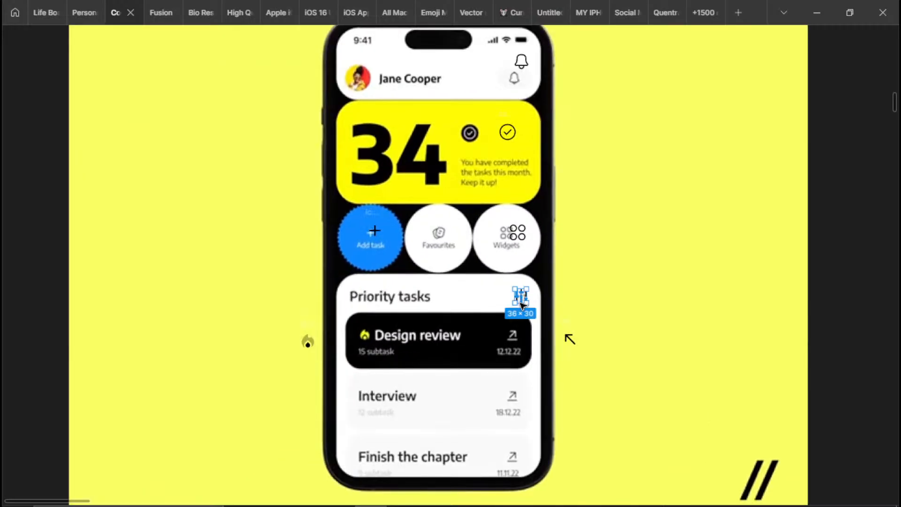
{"action": "left_click", "coordinate": [570, 339], "text": "shift"}
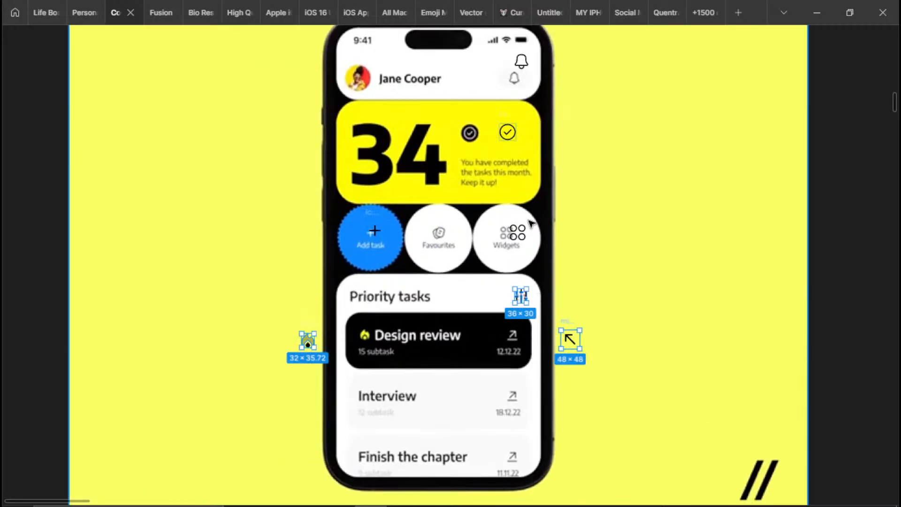
{"action": "left_click", "coordinate": [374, 230], "text": "shift"}
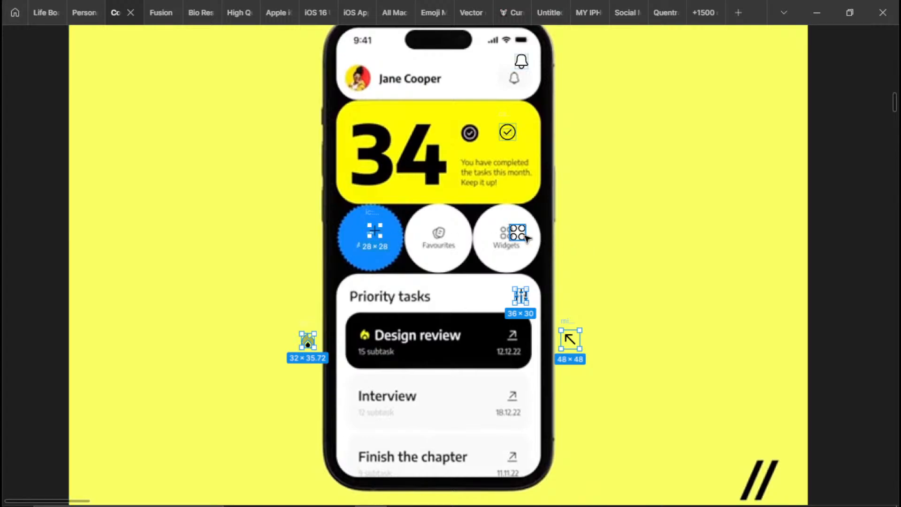
{"action": "left_click", "coordinate": [507, 132], "text": "shift"}
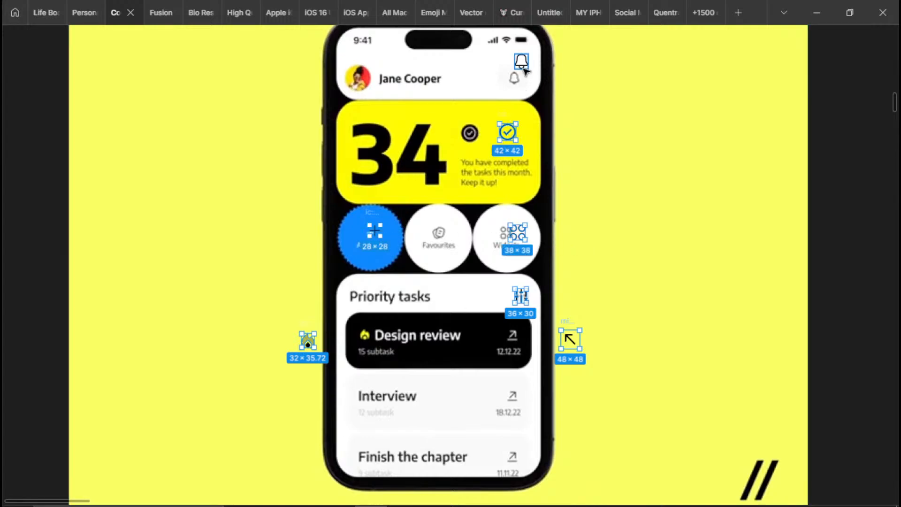
{"action": "key", "text": "Delete"}
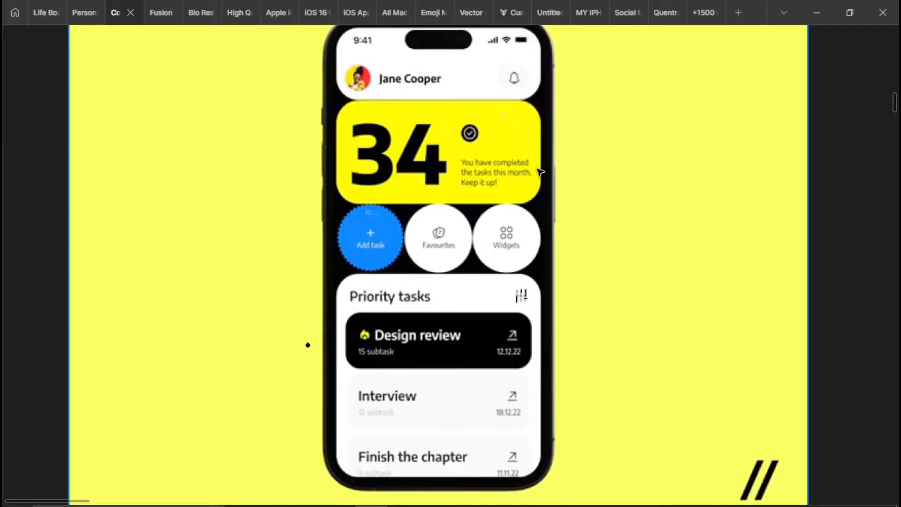
{"action": "key", "text": "ctrl+z"}
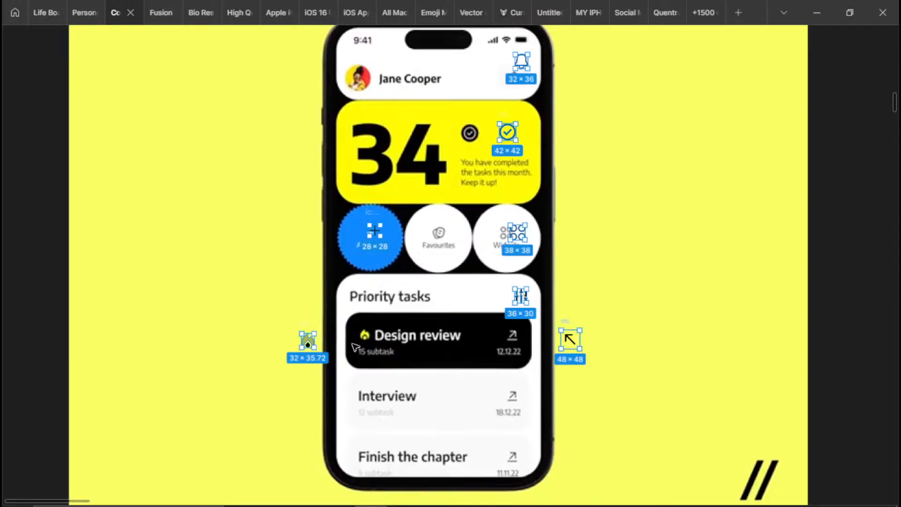
{"action": "scroll", "coordinate": [464, 315], "scroll_direction": "up", "scroll_amount": 5}
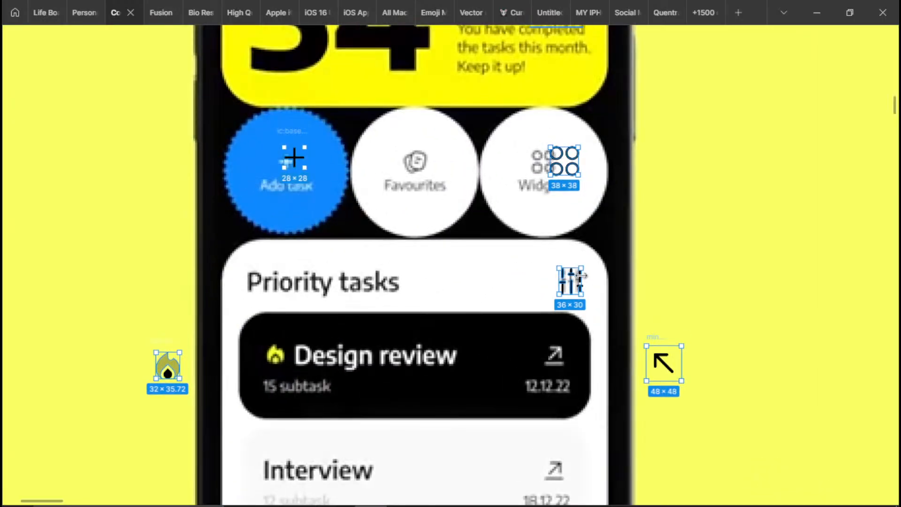
{"action": "left_click_drag", "start_coordinate": [581, 275], "coordinate": [670, 290]}
{"action": "key", "text": "ctrl+z"}
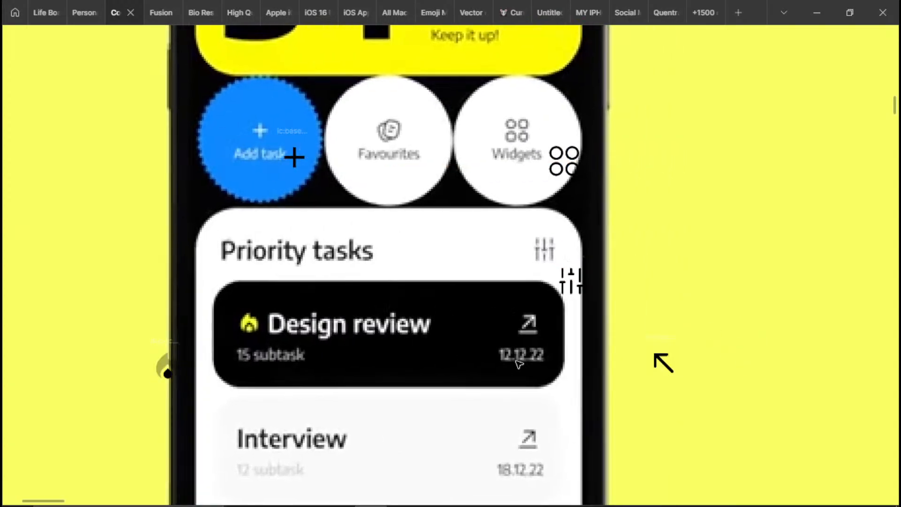
Move the first yellow mockup image sideways, clear of the imported icons, leaving them on the empty canvas
{"action": "left_click_drag", "start_coordinate": [519, 364], "coordinate": [2, 302]}
{"action": "scroll", "coordinate": [342, 256], "scroll_direction": "down", "scroll_amount": 5}
{"action": "left_click_drag", "start_coordinate": [330, 229], "coordinate": [145, 234]}
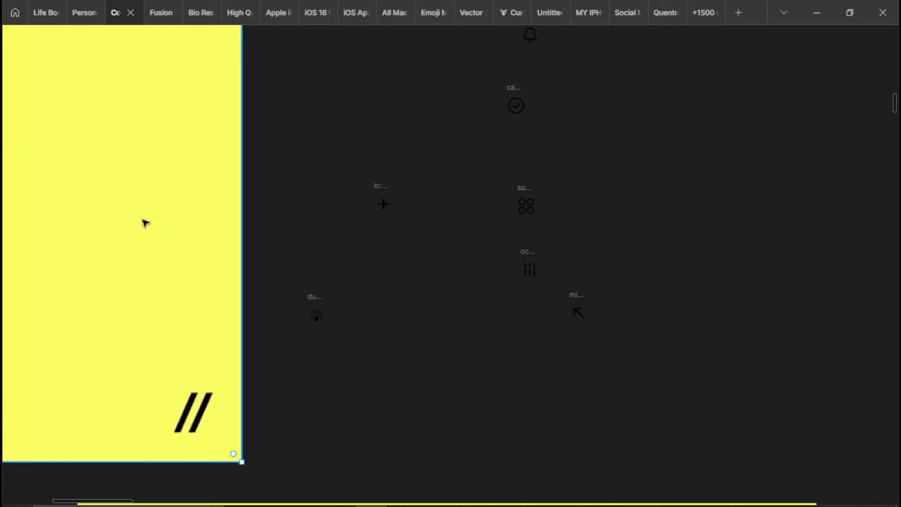
Ungroup the frames around the fire icon and the plus icon, leaving only their vectors
{"action": "left_click", "coordinate": [321, 316]}
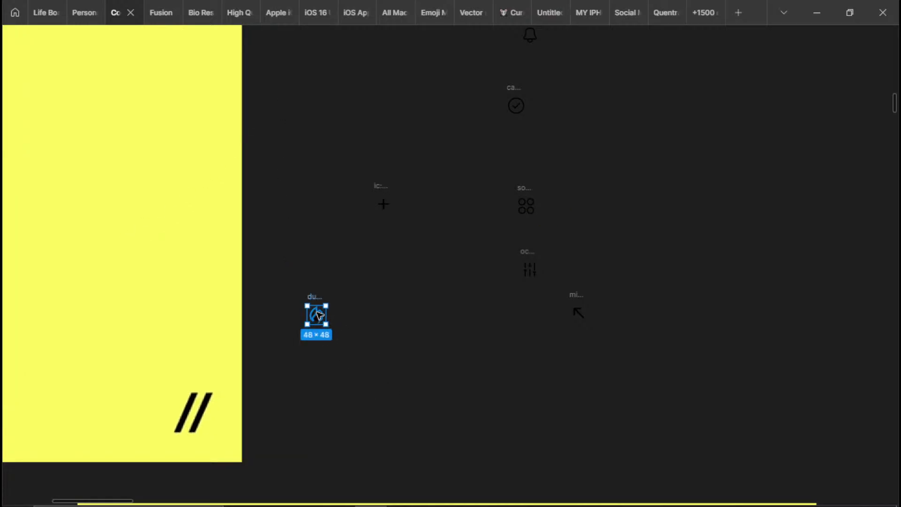
{"action": "right_click", "coordinate": [316, 311]}
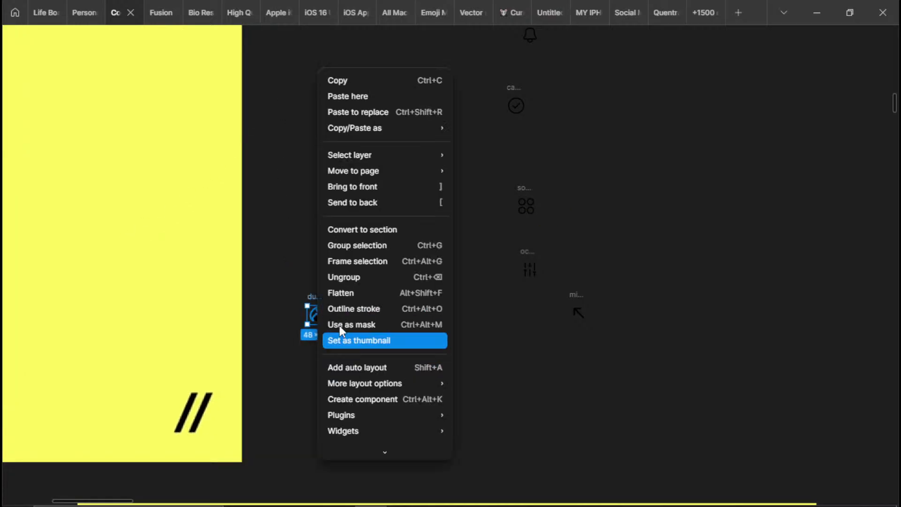
{"action": "left_click", "coordinate": [359, 277]}
{"action": "left_click", "coordinate": [367, 285]}
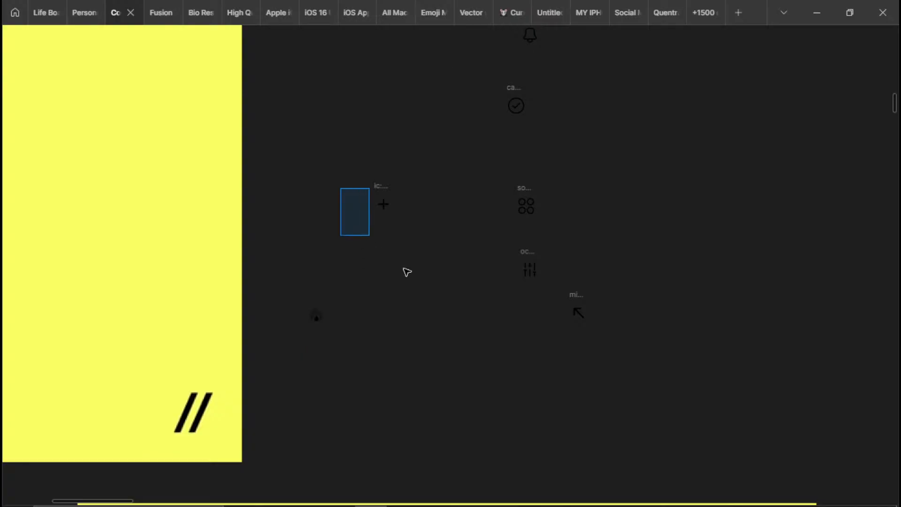
{"action": "left_click_drag", "start_coordinate": [407, 271], "coordinate": [356, 146]}
{"action": "left_click", "coordinate": [383, 204]}
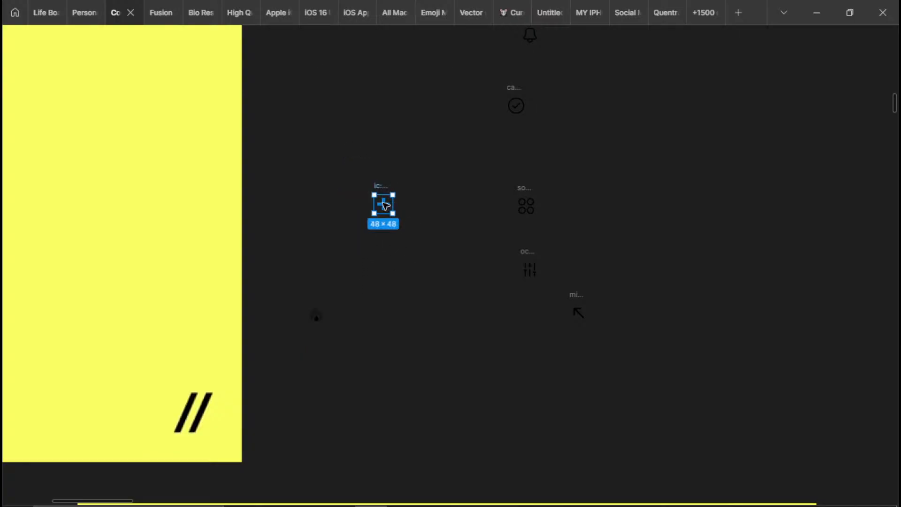
{"action": "right_click", "coordinate": [385, 206]}
{"action": "left_click", "coordinate": [436, 278]}
Ungroup the frames around the four-circle widget icon and the sliders icon
{"action": "left_click_drag", "start_coordinate": [473, 172], "coordinate": [525, 207]}
{"action": "right_click", "coordinate": [525, 206]}
{"action": "left_click", "coordinate": [548, 280]}
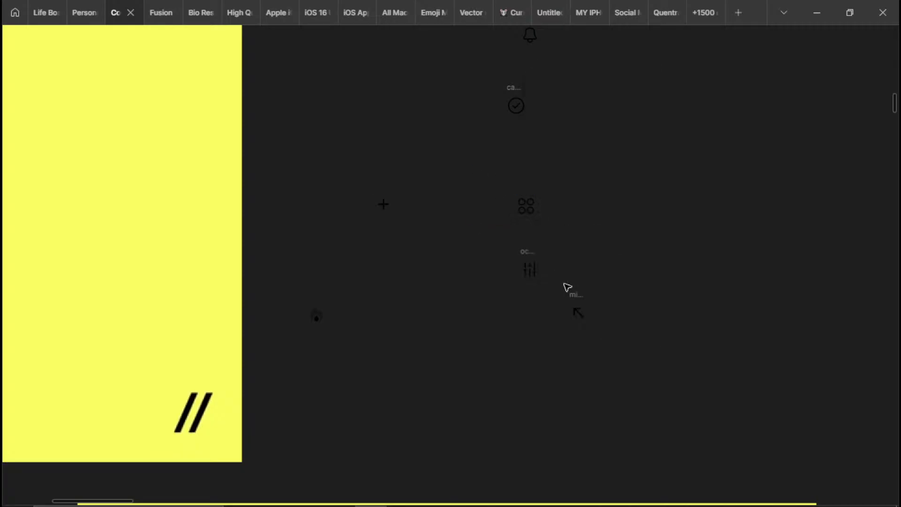
{"action": "left_click_drag", "start_coordinate": [553, 293], "coordinate": [480, 227]}
{"action": "right_click", "coordinate": [542, 281]}
{"action": "left_click", "coordinate": [572, 265]}
Ungroup both the inner group and the outer frame of the diagonal arrow icon
{"action": "left_click_drag", "start_coordinate": [525, 316], "coordinate": [648, 300]}
{"action": "right_click", "coordinate": [582, 307]}
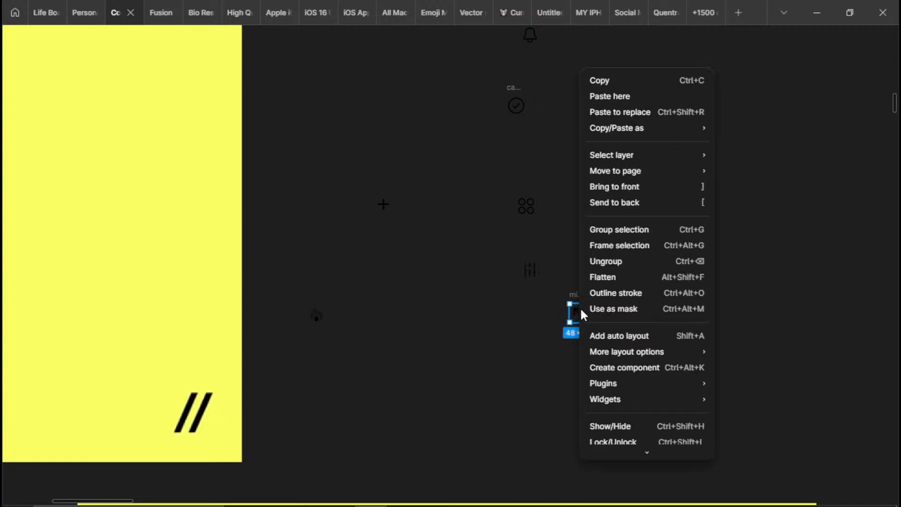
{"action": "left_click", "coordinate": [633, 263]}
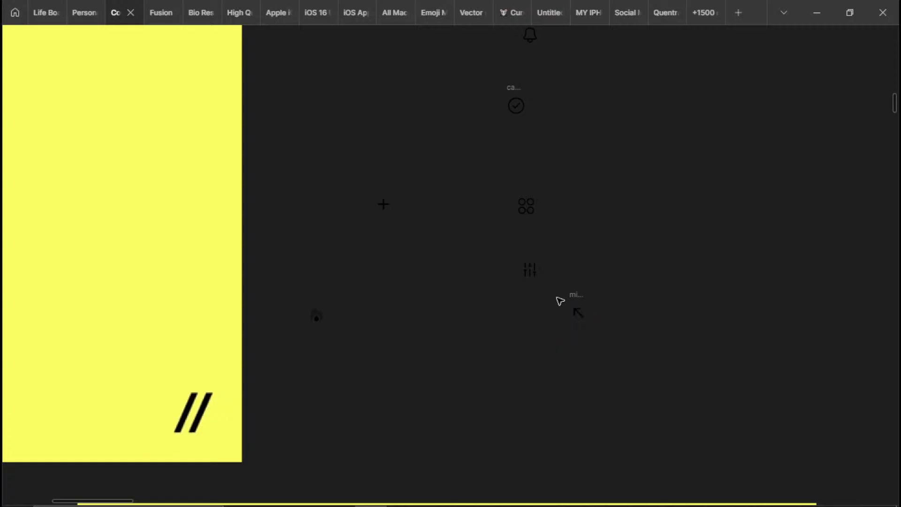
{"action": "left_click_drag", "start_coordinate": [560, 301], "coordinate": [603, 334]}
{"action": "right_click", "coordinate": [580, 307]}
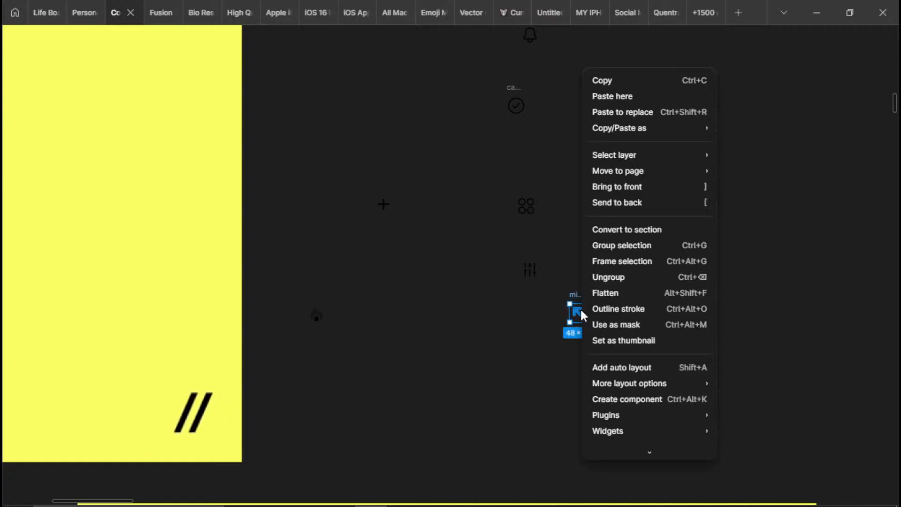
{"action": "left_click", "coordinate": [599, 284]}
Ungroup the frames around the checkmark circle icon and the bell icon
{"action": "left_click_drag", "start_coordinate": [485, 86], "coordinate": [533, 110]}
{"action": "right_click", "coordinate": [509, 71]}
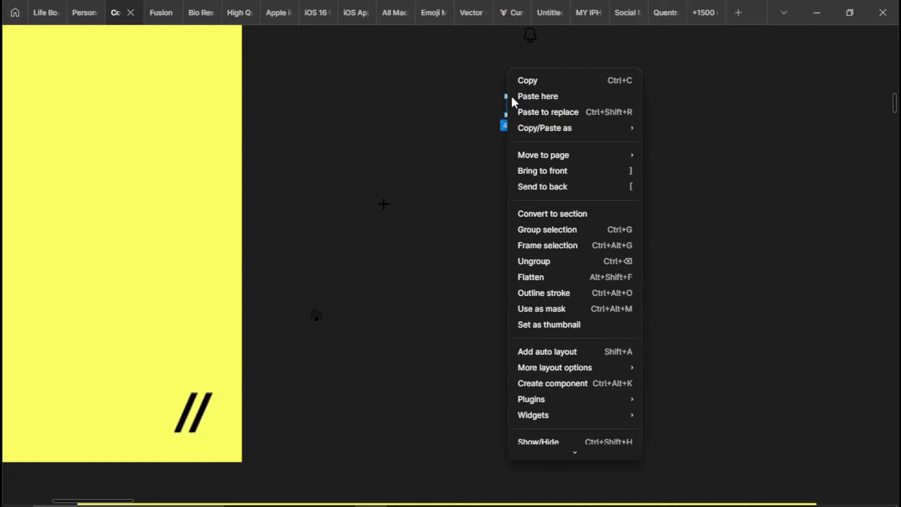
{"action": "left_click", "coordinate": [535, 261]}
{"action": "left_click_drag", "start_coordinate": [457, 133], "coordinate": [430, 267]}
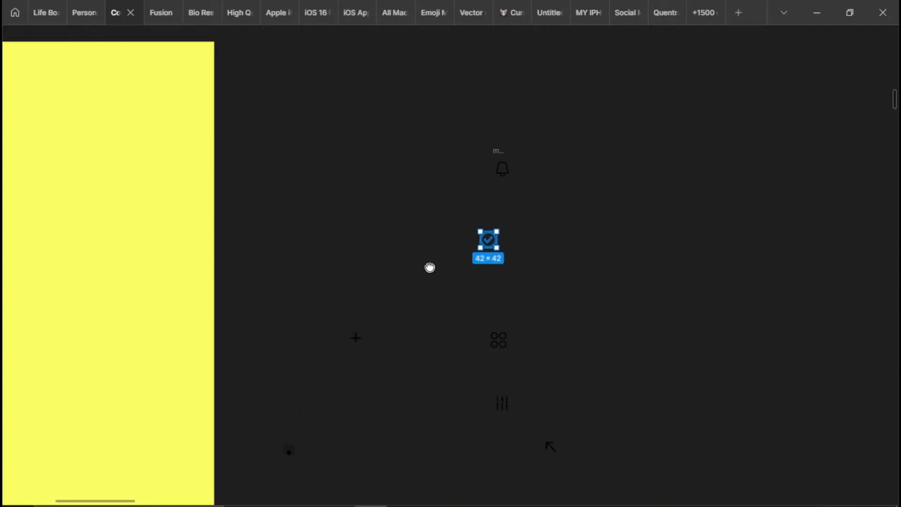
{"action": "left_click", "coordinate": [500, 167]}
{"action": "right_click", "coordinate": [512, 169]}
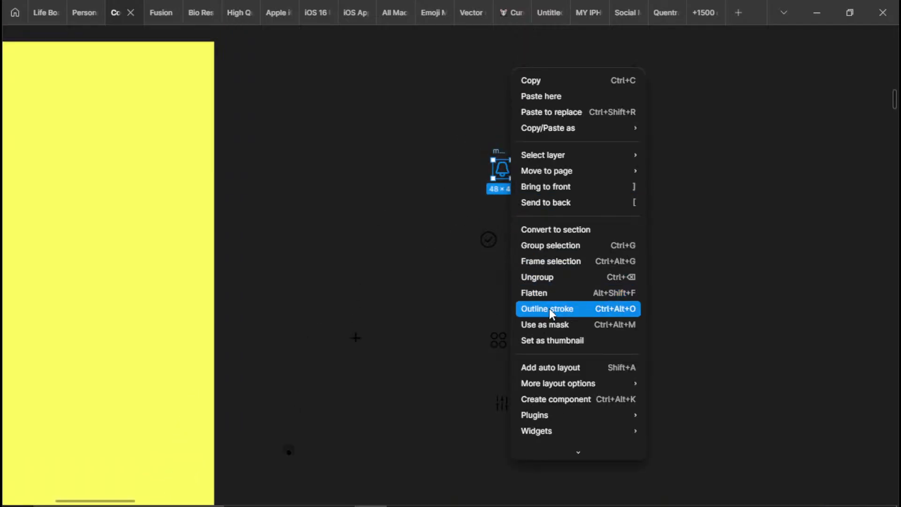
{"action": "left_click", "coordinate": [558, 276]}
{"action": "scroll", "coordinate": [441, 173], "scroll_direction": "down", "scroll_amount": 3}
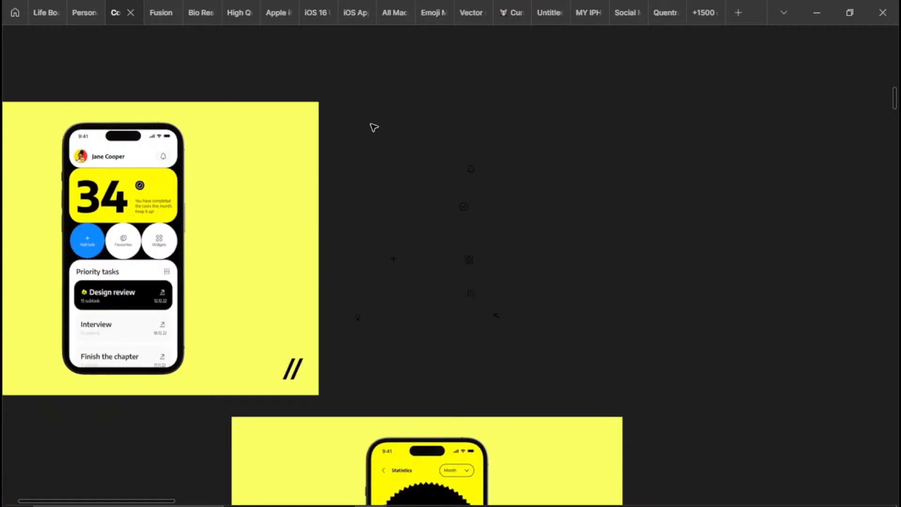
Line up the fire, four-circle widget and diagonal arrow icons in a row beside the checkmark circle icon
{"action": "scroll", "coordinate": [378, 278], "scroll_direction": "up", "scroll_amount": 2}
{"action": "scroll", "coordinate": [378, 278], "scroll_direction": "up", "scroll_amount": 1}
{"action": "left_click", "coordinate": [353, 330]}
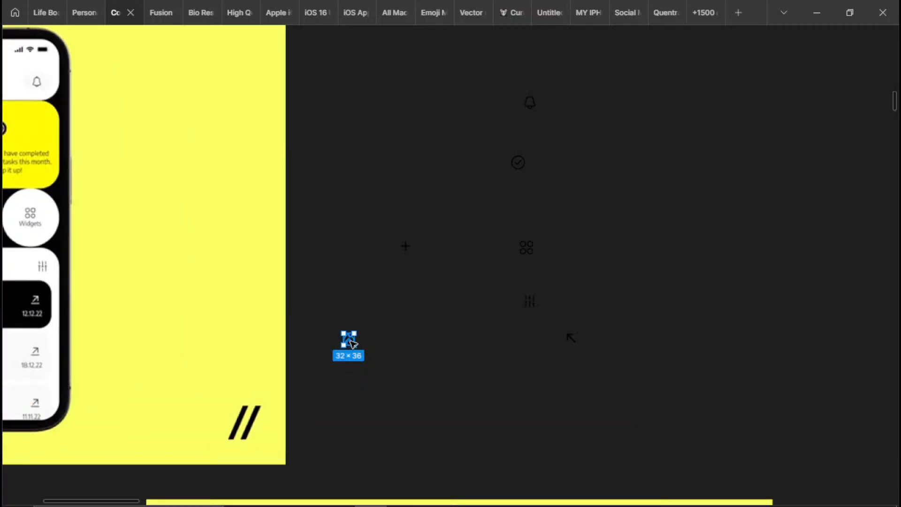
{"action": "scroll", "coordinate": [586, 194], "scroll_direction": "up", "scroll_amount": 2}
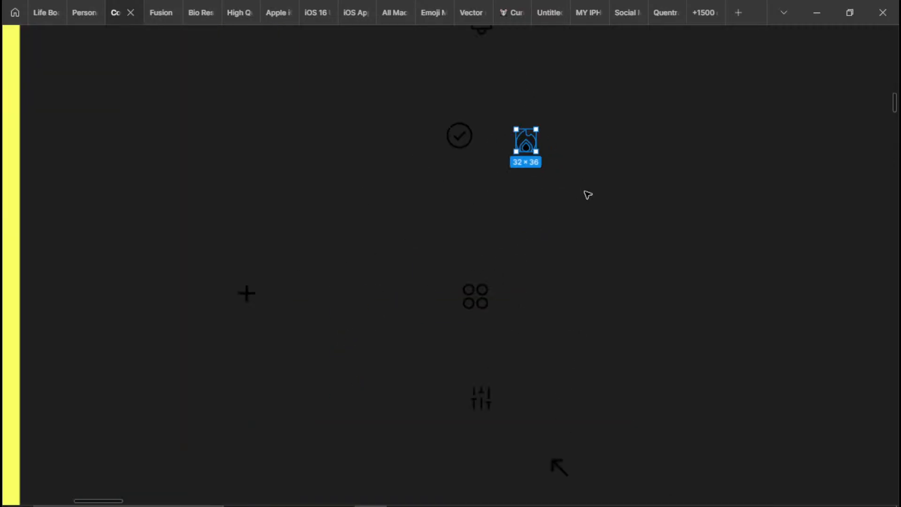
{"action": "left_click_drag", "start_coordinate": [549, 307], "coordinate": [418, 337]}
{"action": "left_click", "coordinate": [474, 296]}
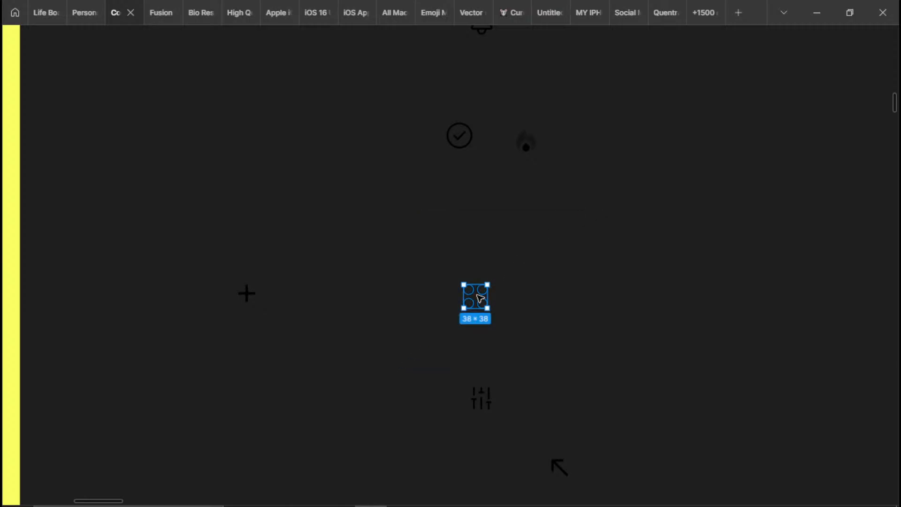
{"action": "left_click_drag", "start_coordinate": [476, 294], "coordinate": [573, 142]}
{"action": "left_click_drag", "start_coordinate": [553, 474], "coordinate": [570, 430]}
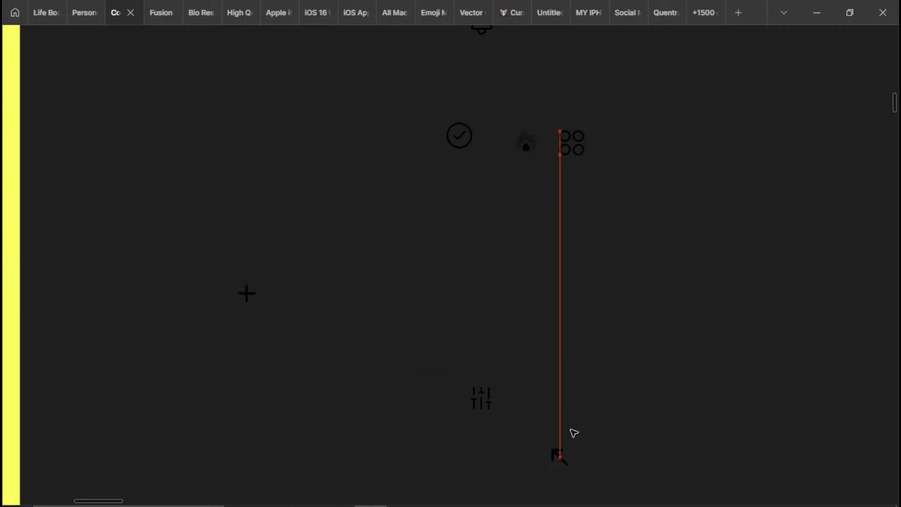
Add the sliders, plus and bell icons to the same row, before the checkmark circle icon
{"action": "left_click", "coordinate": [481, 397]}
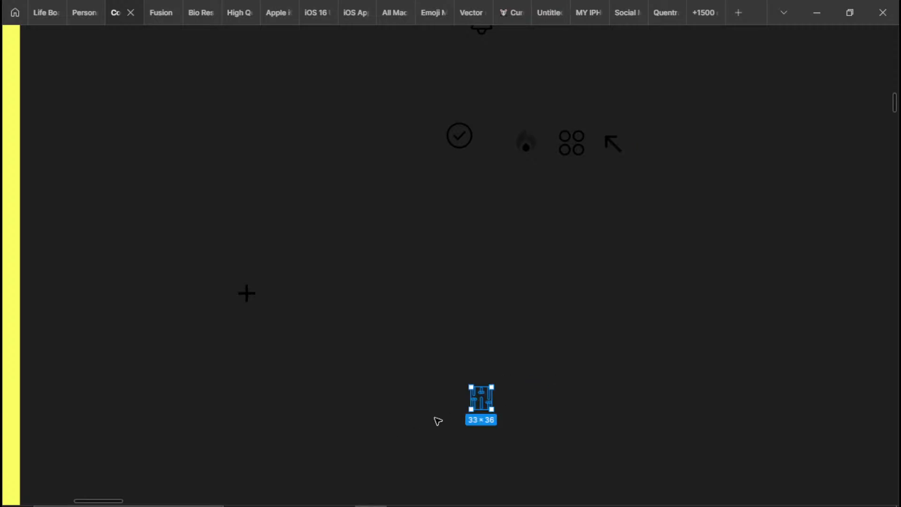
{"action": "left_click_drag", "start_coordinate": [472, 404], "coordinate": [397, 148]}
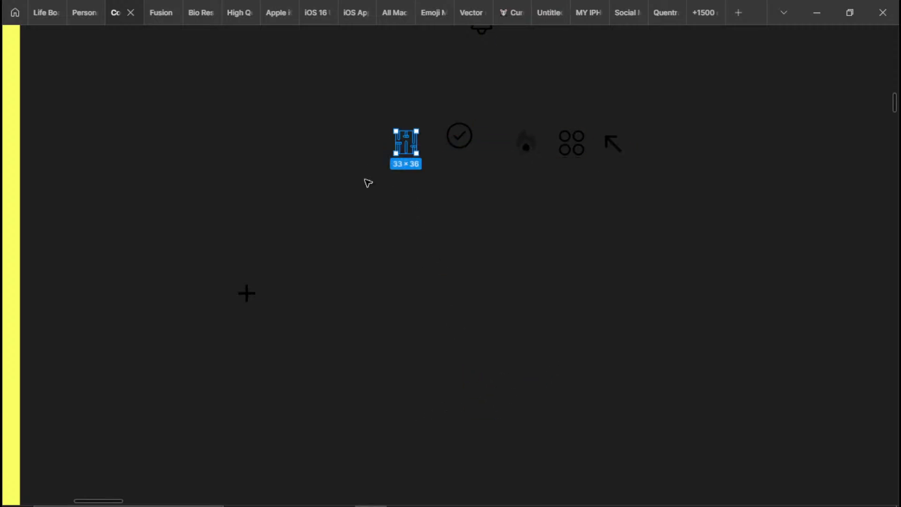
{"action": "left_click", "coordinate": [246, 293]}
{"action": "left_click_drag", "start_coordinate": [253, 294], "coordinate": [355, 158]}
{"action": "scroll", "coordinate": [410, 320], "scroll_direction": "up", "scroll_amount": 3}
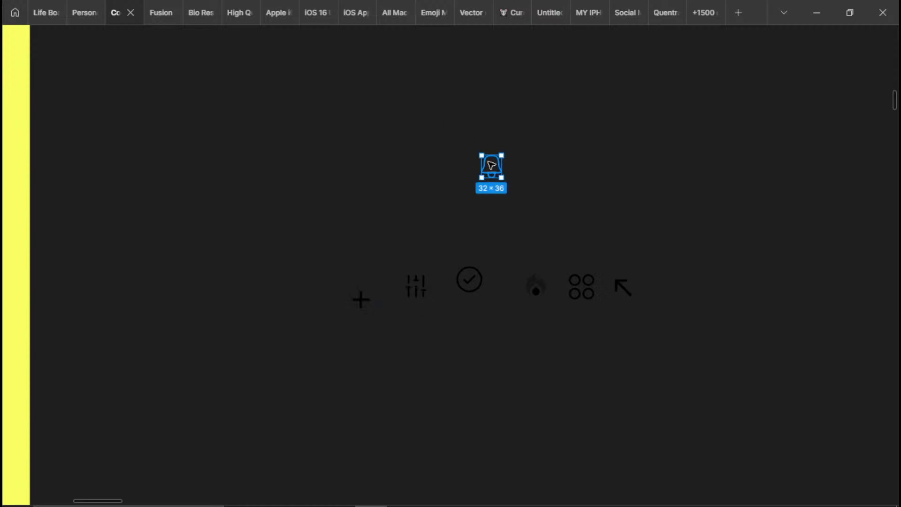
{"action": "left_click_drag", "start_coordinate": [491, 166], "coordinate": [280, 289]}
Flatten the bell, plus and sliders icons, each into its own vector
{"action": "right_click", "coordinate": [281, 292]}
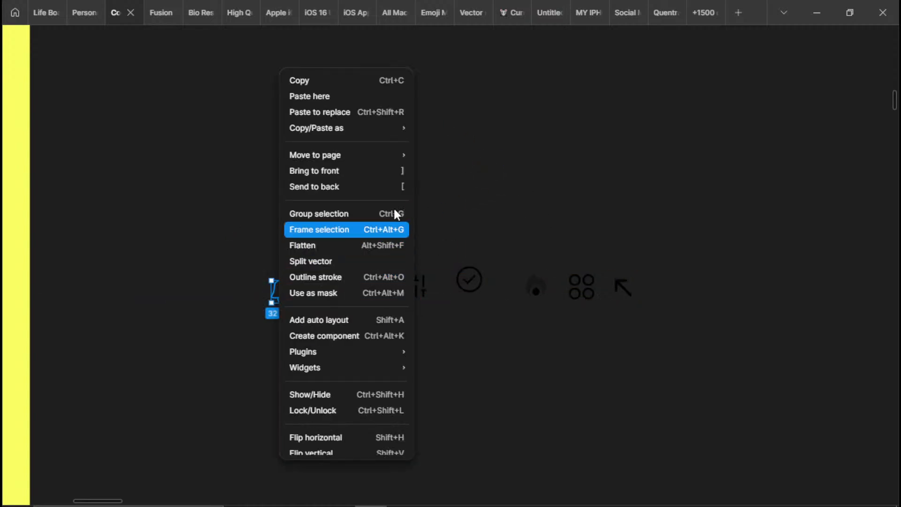
{"action": "left_click", "coordinate": [373, 248]}
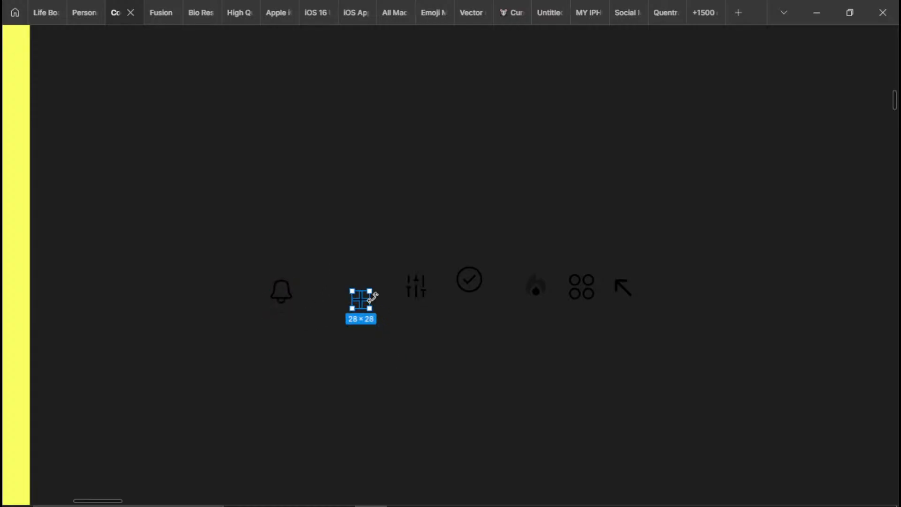
{"action": "right_click", "coordinate": [373, 297]}
{"action": "left_click", "coordinate": [428, 254]}
{"action": "left_click", "coordinate": [427, 325]}
{"action": "right_click", "coordinate": [416, 286]}
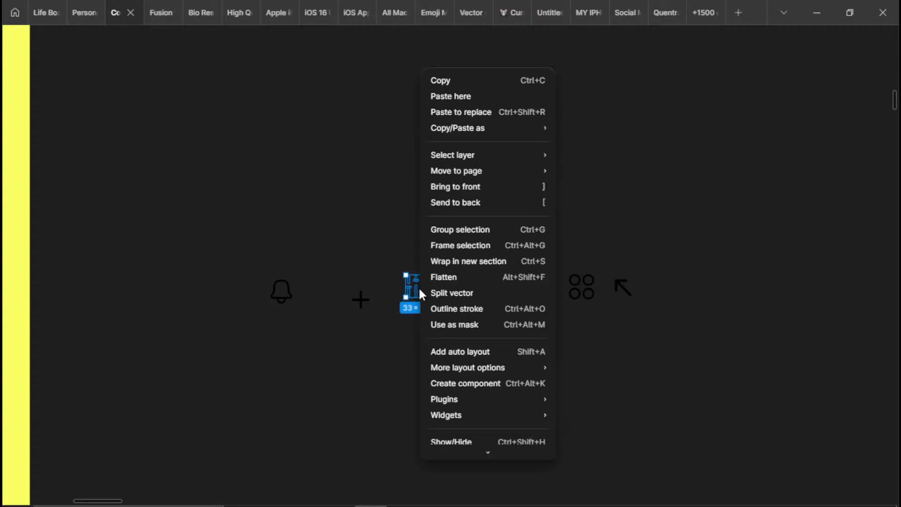
{"action": "left_click", "coordinate": [447, 280]}
Flatten the checkmark circle icon and the fire icon separately
{"action": "left_click_drag", "start_coordinate": [432, 221], "coordinate": [481, 300]}
{"action": "right_click", "coordinate": [469, 280]}
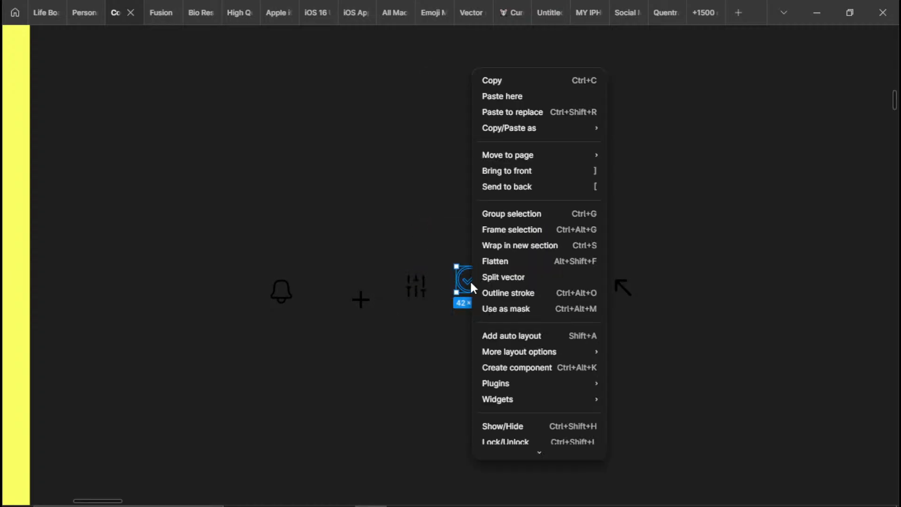
{"action": "left_click", "coordinate": [499, 263]}
{"action": "left_click_drag", "start_coordinate": [499, 233], "coordinate": [555, 325]}
{"action": "right_click", "coordinate": [534, 282]}
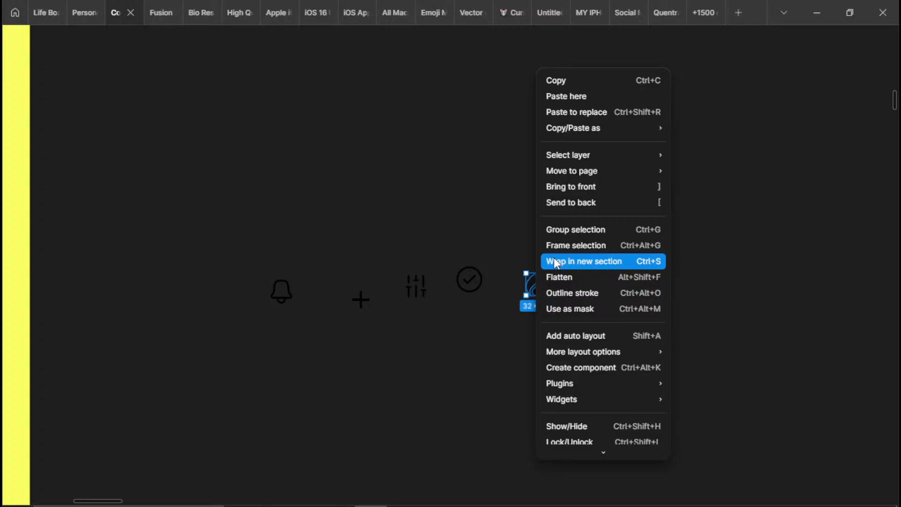
{"action": "left_click", "coordinate": [592, 282]}
Flatten the four-circle widget icon and the diagonal arrow icon separately
{"action": "left_click_drag", "start_coordinate": [553, 233], "coordinate": [594, 315]}
{"action": "right_click", "coordinate": [581, 282]}
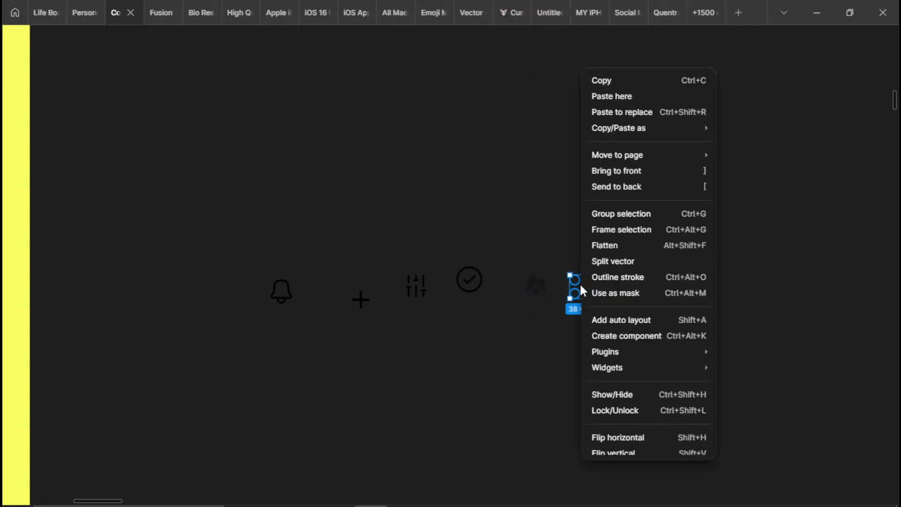
{"action": "left_click", "coordinate": [605, 254]}
{"action": "left_click_drag", "start_coordinate": [602, 244], "coordinate": [669, 310]}
{"action": "right_click", "coordinate": [631, 290]}
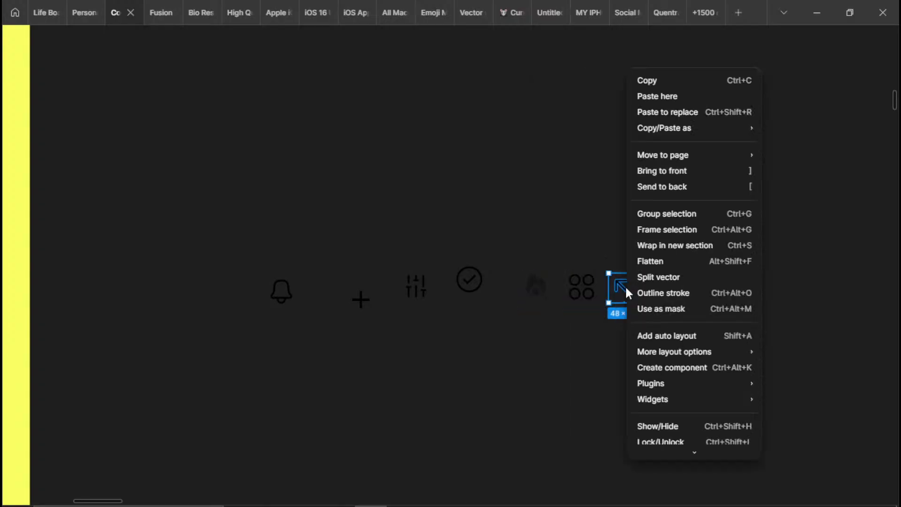
{"action": "left_click", "coordinate": [648, 261]}
Cut the whole row of seven icons and show the hidden interface again around the traced phone screen
{"action": "scroll", "coordinate": [565, 331], "scroll_direction": "down", "scroll_amount": 3}
{"action": "left_click_drag", "start_coordinate": [656, 263], "coordinate": [388, 378]}
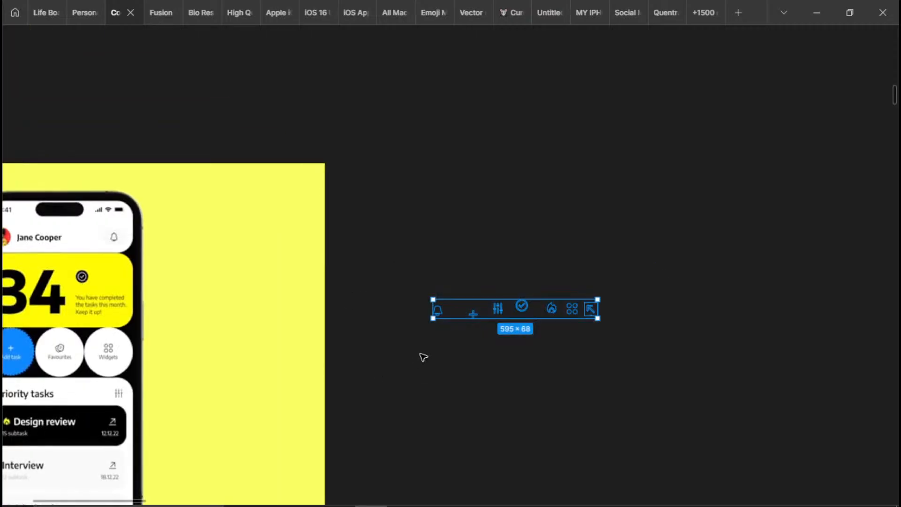
{"action": "key", "text": "ctrl+x"}
{"action": "scroll", "coordinate": [421, 352], "scroll_direction": "down", "scroll_amount": 8}
{"action": "left_click_drag", "start_coordinate": [626, 131], "coordinate": [505, 279]}
{"action": "scroll", "coordinate": [507, 277], "scroll_direction": "up", "scroll_amount": 4}
{"action": "left_click_drag", "start_coordinate": [573, 178], "coordinate": [537, 264]}
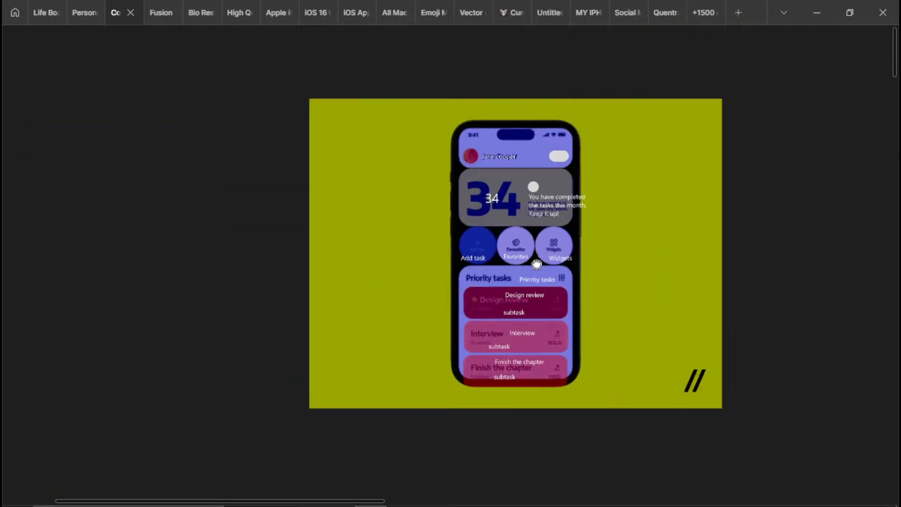
{"action": "scroll", "coordinate": [623, 229], "scroll_direction": "up", "scroll_amount": 1}
{"action": "key", "text": "ctrl+backslash"}
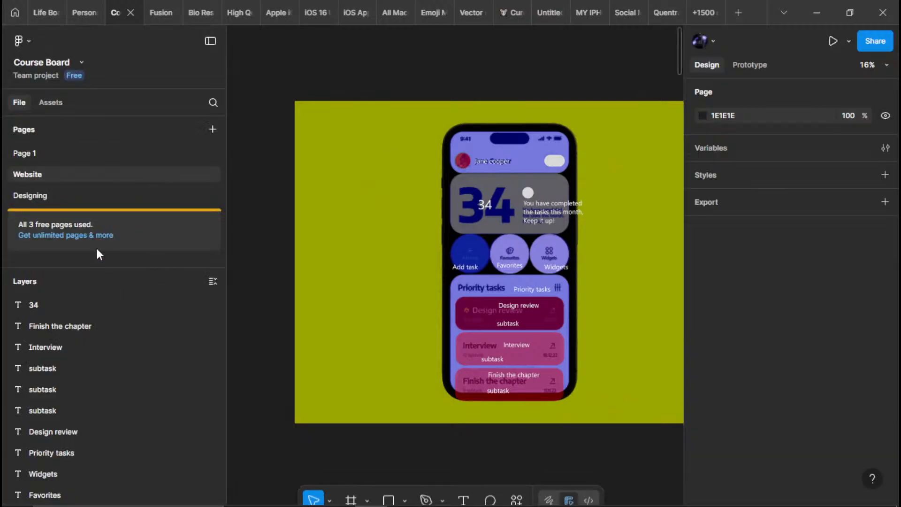
Move the yellow mockup image away from under the traced shapes and labels, to their left
{"action": "scroll", "coordinate": [98, 375], "scroll_direction": "down", "scroll_amount": 3}
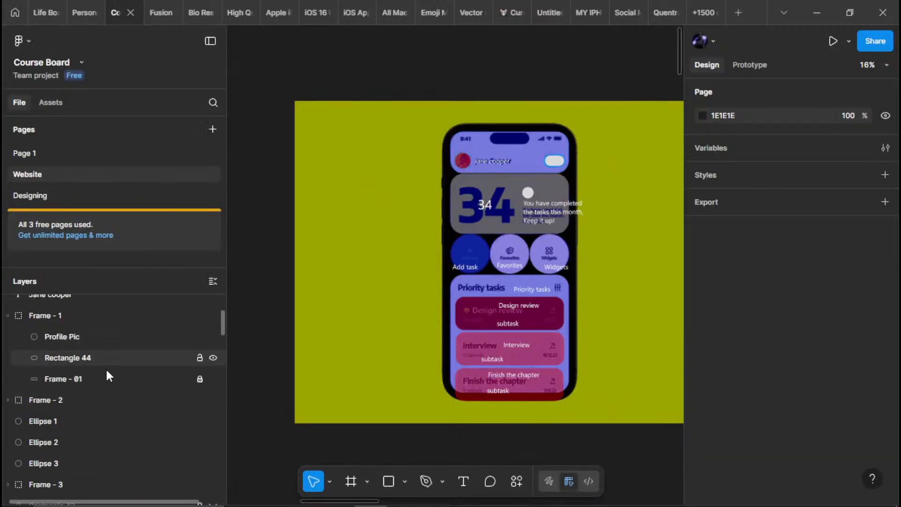
{"action": "scroll", "coordinate": [61, 369], "scroll_direction": "down", "scroll_amount": 3}
{"action": "scroll", "coordinate": [168, 371], "scroll_direction": "down", "scroll_amount": 1}
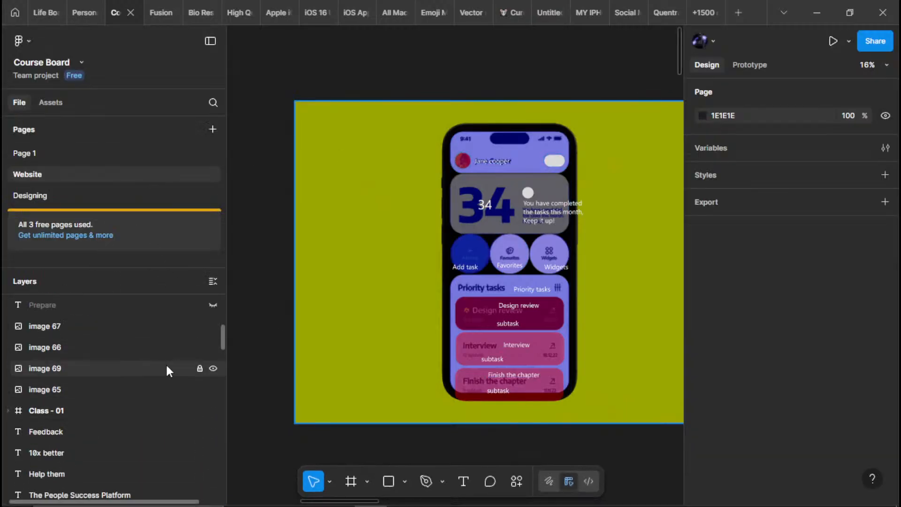
{"action": "left_click_drag", "start_coordinate": [368, 239], "coordinate": [75, 295]}
{"action": "scroll", "coordinate": [517, 264], "scroll_direction": "down", "scroll_amount": 1}
{"action": "scroll", "coordinate": [549, 232], "scroll_direction": "up", "scroll_amount": 1}
{"action": "left_click_drag", "start_coordinate": [550, 232], "coordinate": [326, 181]}
{"action": "scroll", "coordinate": [440, 266], "scroll_direction": "up", "scroll_amount": 1}
{"action": "scroll", "coordinate": [326, 181], "scroll_direction": "down", "scroll_amount": 2}
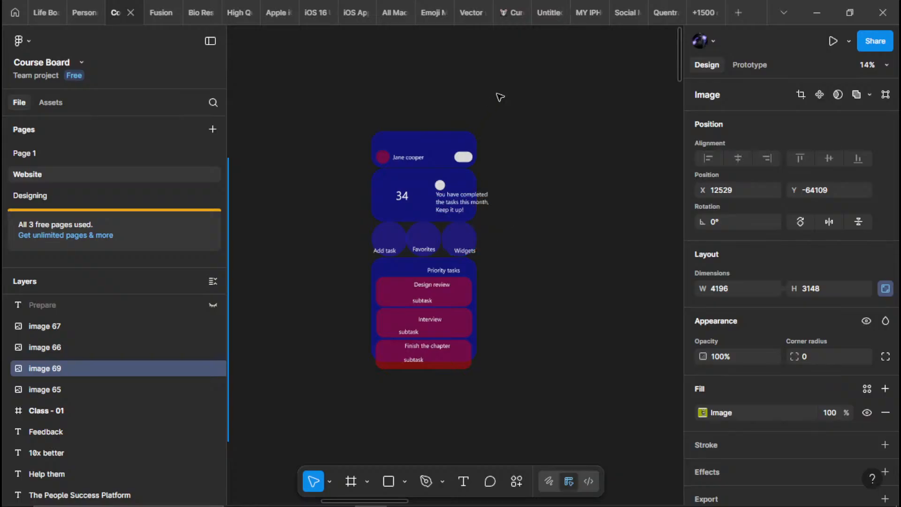
Compare the separated shapes and labels with the reference mockup's header, 34 card, shortcut circles and priority tasks list
{"action": "left_click_drag", "start_coordinate": [500, 97], "coordinate": [376, 425]}
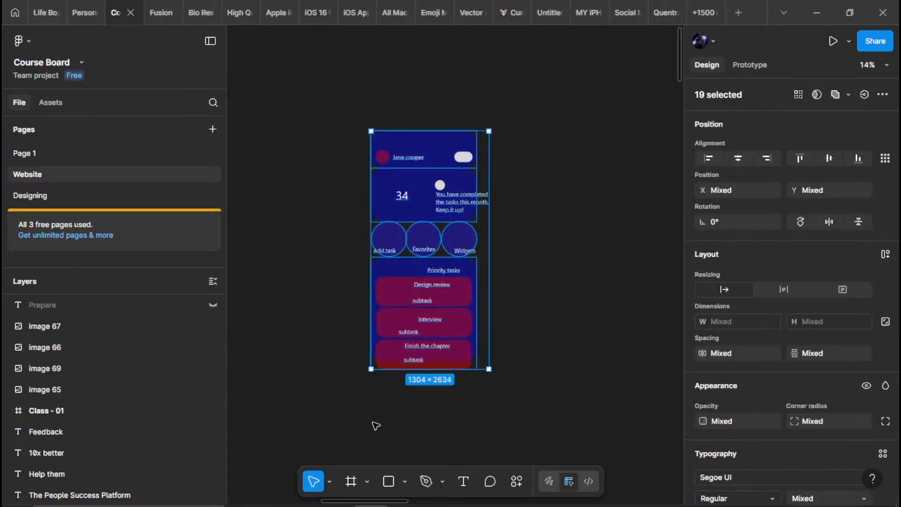
{"action": "left_click", "coordinate": [514, 328]}
{"action": "scroll", "coordinate": [483, 220], "scroll_direction": "up", "scroll_amount": 2}
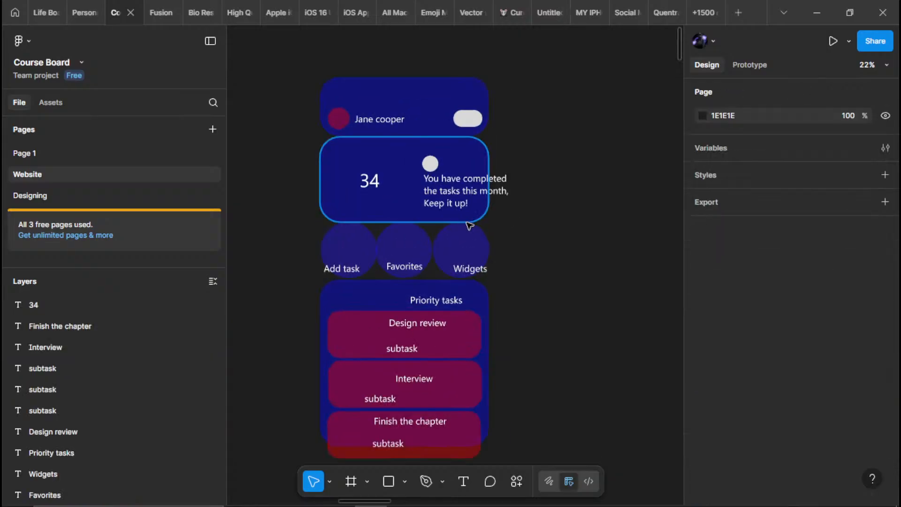
{"action": "scroll", "coordinate": [561, 235], "scroll_direction": "down", "scroll_amount": 5}
{"action": "scroll", "coordinate": [550, 199], "scroll_direction": "down", "scroll_amount": 2}
{"action": "left_click_drag", "start_coordinate": [555, 190], "coordinate": [566, 280]}
{"action": "left_click_drag", "start_coordinate": [286, 274], "coordinate": [632, 252]}
{"action": "scroll", "coordinate": [516, 211], "scroll_direction": "up", "scroll_amount": 1}
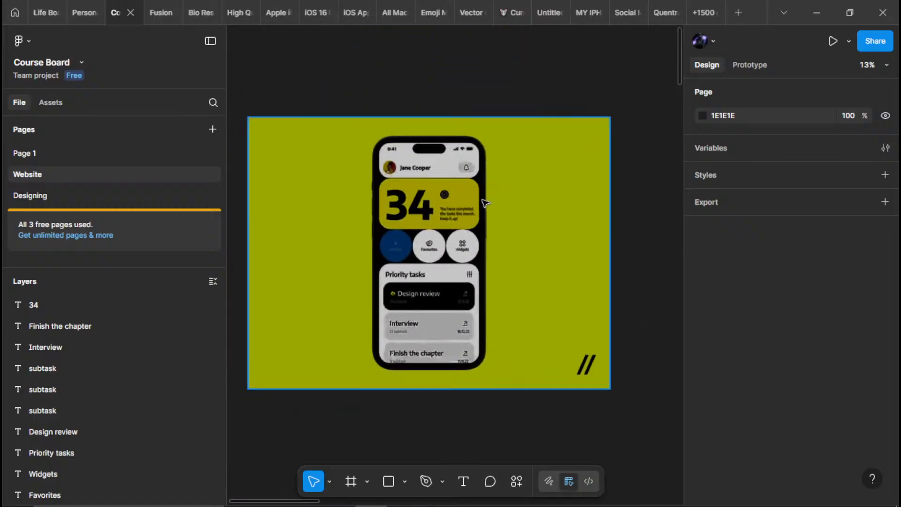
{"action": "scroll", "coordinate": [419, 187], "scroll_direction": "up", "scroll_amount": 6}
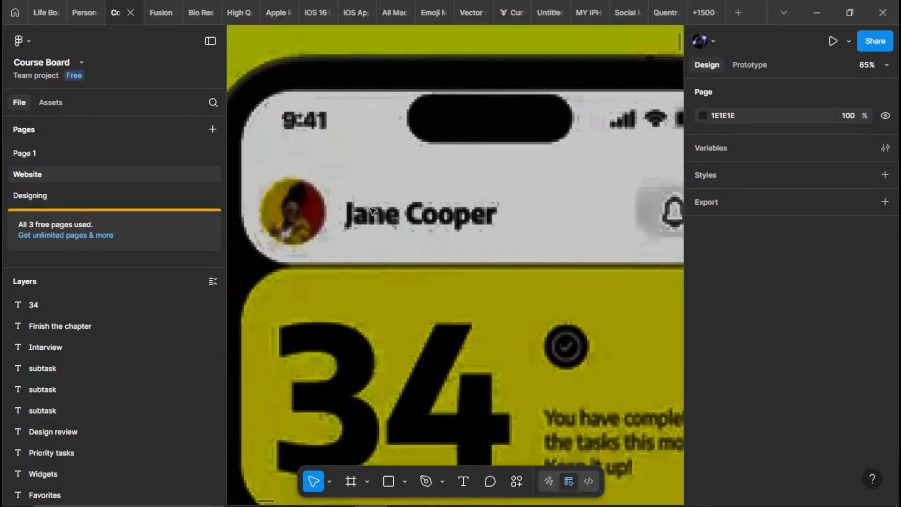
{"action": "scroll", "coordinate": [490, 216], "scroll_direction": "down", "scroll_amount": 2}
{"action": "scroll", "coordinate": [159, 398], "scroll_direction": "down", "scroll_amount": 5}
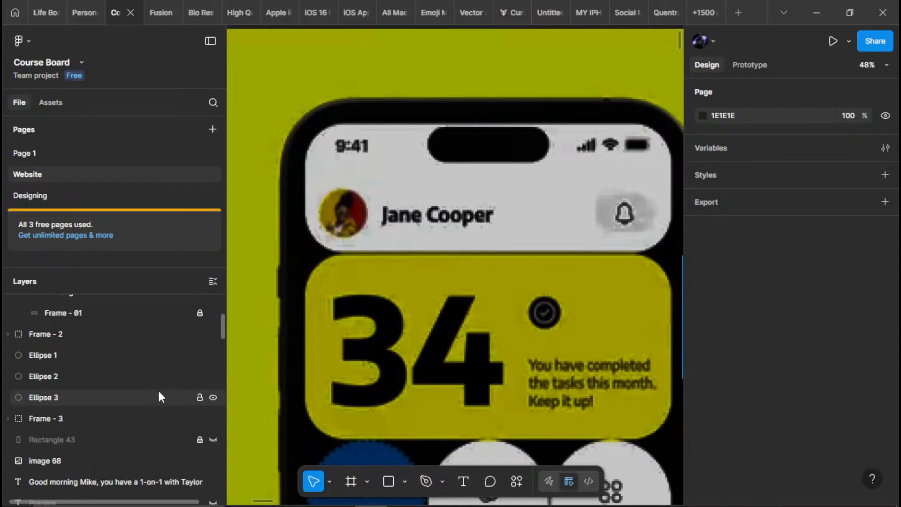
{"action": "scroll", "coordinate": [539, 236], "scroll_direction": "down", "scroll_amount": 3}
{"action": "scroll", "coordinate": [434, 250], "scroll_direction": "up", "scroll_amount": 4}
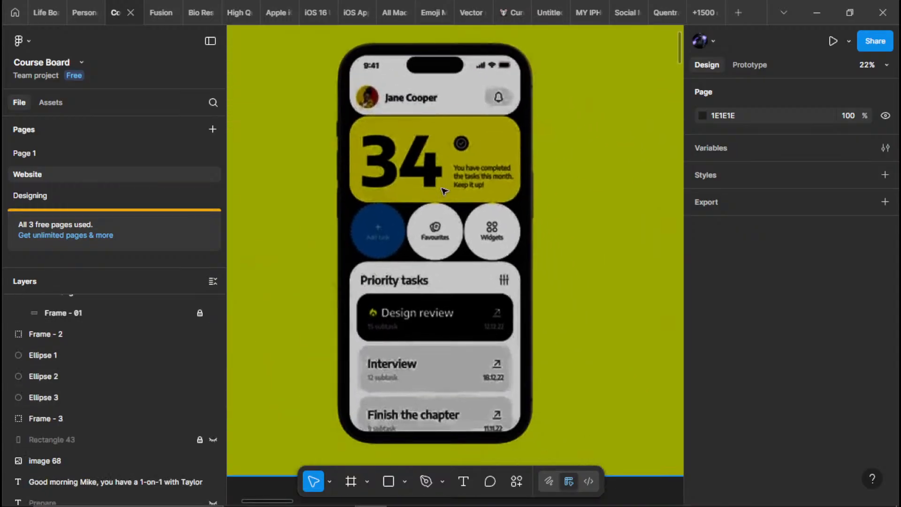
{"action": "scroll", "coordinate": [434, 249], "scroll_direction": "up", "scroll_amount": 3}
{"action": "scroll", "coordinate": [453, 203], "scroll_direction": "down", "scroll_amount": 3}
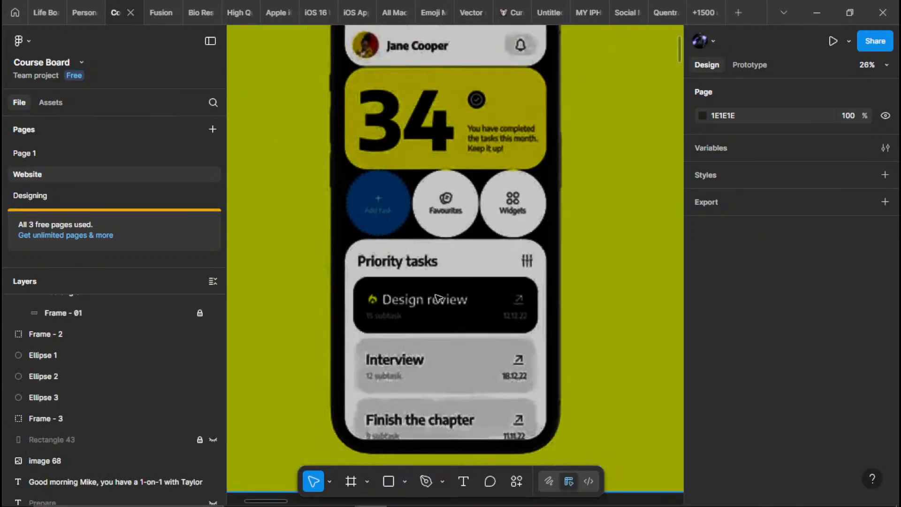
{"action": "left_click_drag", "start_coordinate": [436, 297], "coordinate": [451, 203]}
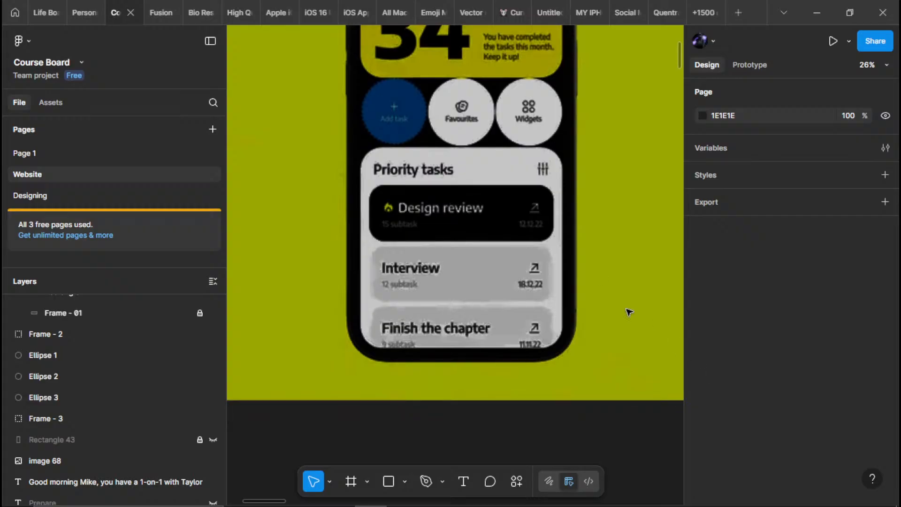
{"action": "scroll", "coordinate": [594, 344], "scroll_direction": "up", "scroll_amount": 3}
{"action": "scroll", "coordinate": [491, 324], "scroll_direction": "down", "scroll_amount": 3}
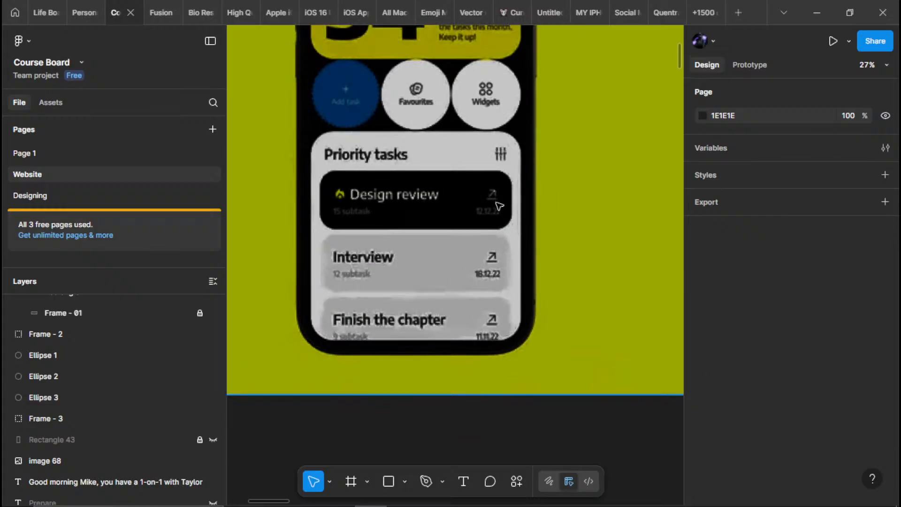
{"action": "left_click_drag", "start_coordinate": [492, 195], "coordinate": [473, 352]}
{"action": "scroll", "coordinate": [469, 162], "scroll_direction": "down", "scroll_amount": 3}
{"action": "left_click_drag", "start_coordinate": [545, 134], "coordinate": [462, 219]}
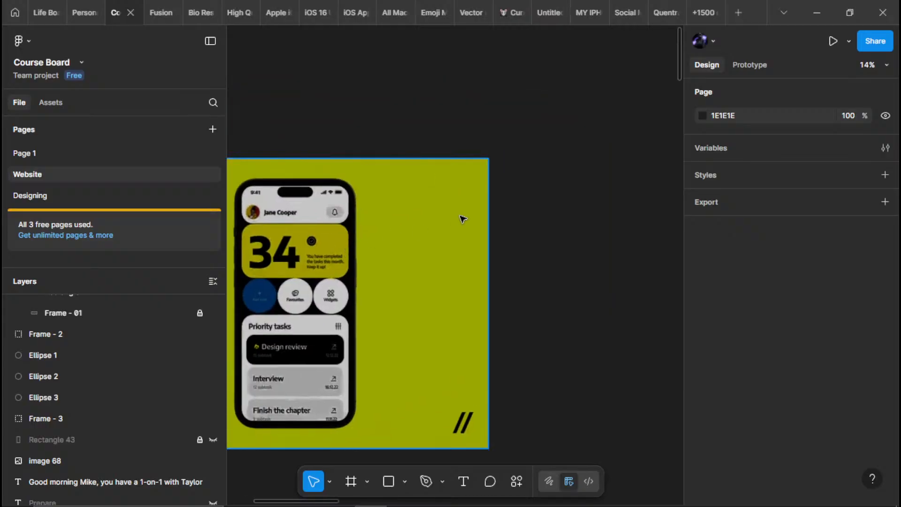
Check the traced screen's header layers, including the name label and the contents of Frame - 1, and collapse that group
{"action": "scroll", "coordinate": [418, 227], "scroll_direction": "down", "scroll_amount": 3}
{"action": "left_click_drag", "start_coordinate": [650, 183], "coordinate": [402, 202]}
{"action": "scroll", "coordinate": [402, 201], "scroll_direction": "up", "scroll_amount": 4}
{"action": "scroll", "coordinate": [358, 265], "scroll_direction": "up", "scroll_amount": 1}
{"action": "left_click_drag", "start_coordinate": [358, 265], "coordinate": [422, 217]}
{"action": "scroll", "coordinate": [105, 362], "scroll_direction": "up", "scroll_amount": 7}
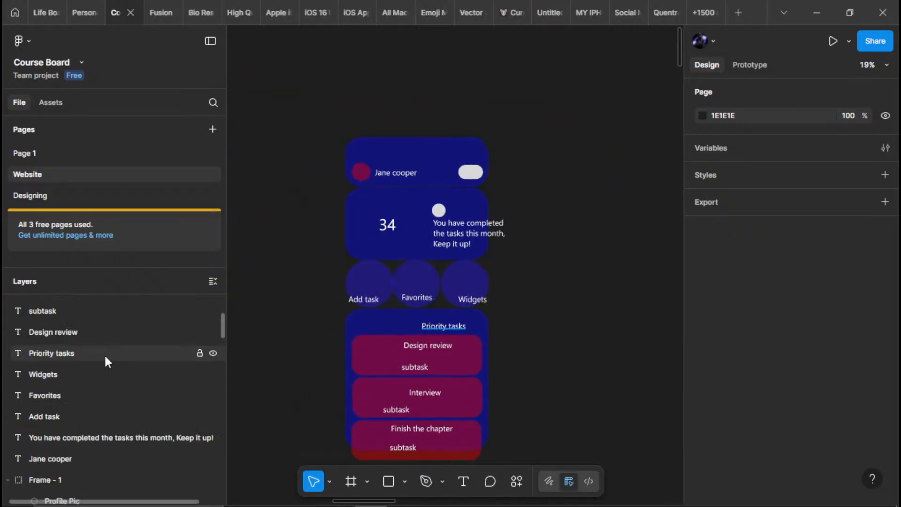
{"action": "left_click_drag", "start_coordinate": [302, 111], "coordinate": [503, 332]}
{"action": "left_click", "coordinate": [300, 351]}
{"action": "scroll", "coordinate": [121, 377], "scroll_direction": "down", "scroll_amount": 4}
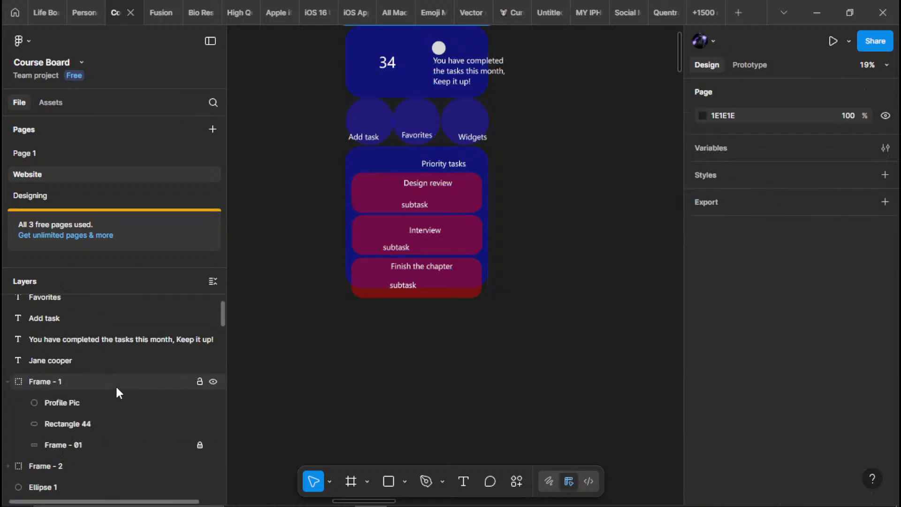
{"action": "left_click", "coordinate": [106, 361]}
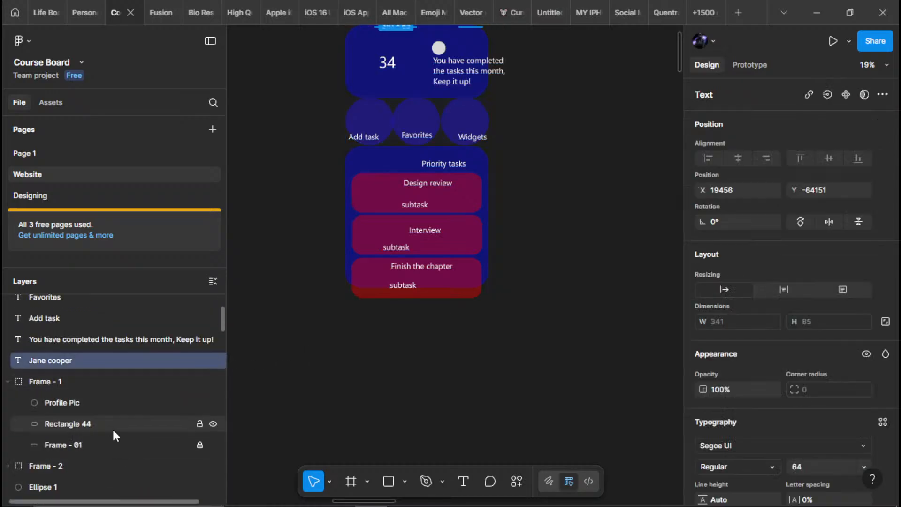
{"action": "left_click", "coordinate": [106, 444]}
{"action": "left_click", "coordinate": [84, 382]}
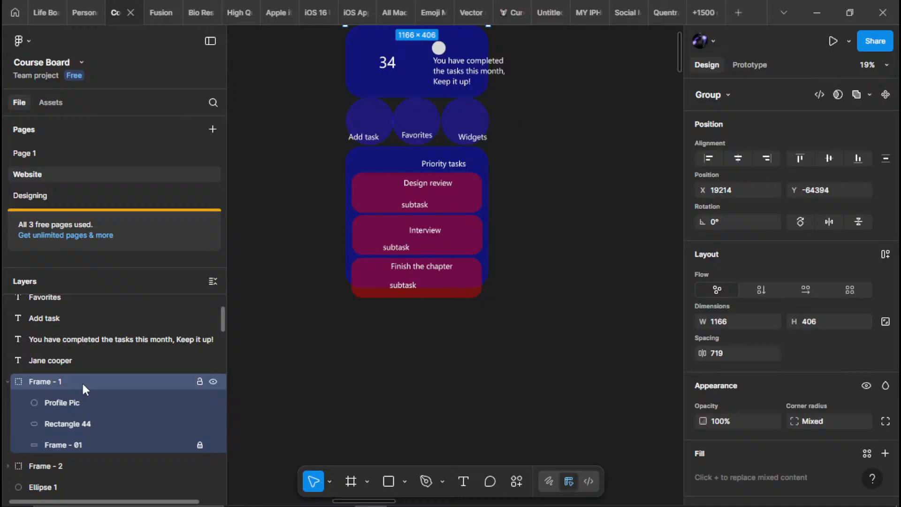
{"action": "left_click", "coordinate": [8, 381]}
Inspect the Frame - 2 group and select the hidden Rectangle 43 layer
{"action": "left_click", "coordinate": [47, 402]}
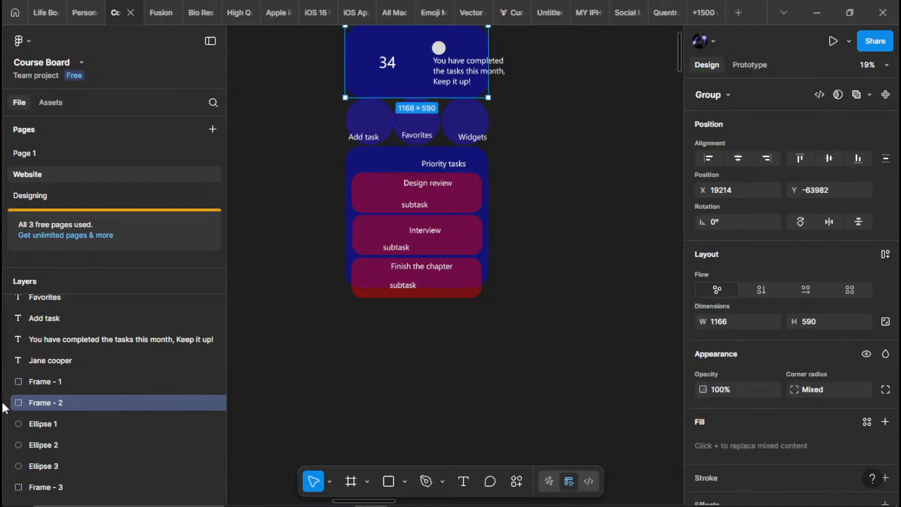
{"action": "left_click", "coordinate": [6, 402]}
{"action": "left_click", "coordinate": [6, 402]}
{"action": "scroll", "coordinate": [29, 402], "scroll_direction": "down", "scroll_amount": 3}
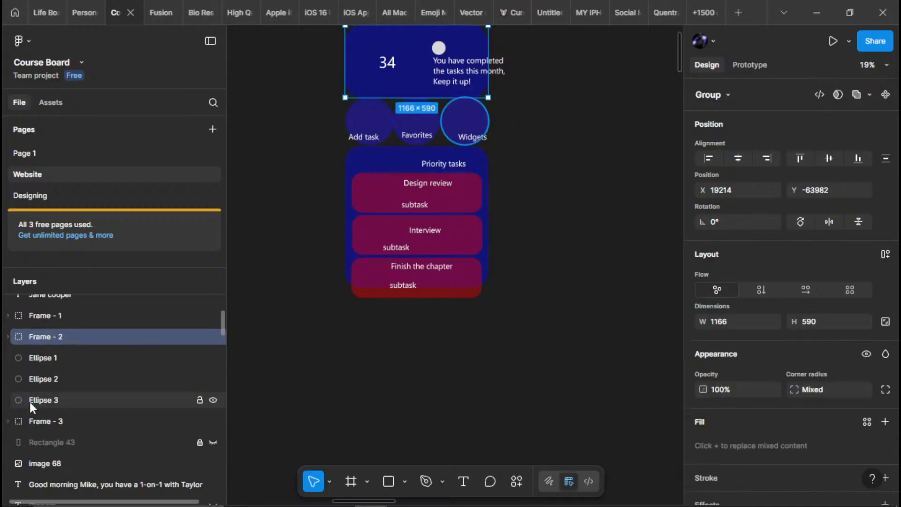
{"action": "left_click", "coordinate": [60, 362]}
{"action": "left_click", "coordinate": [41, 441]}
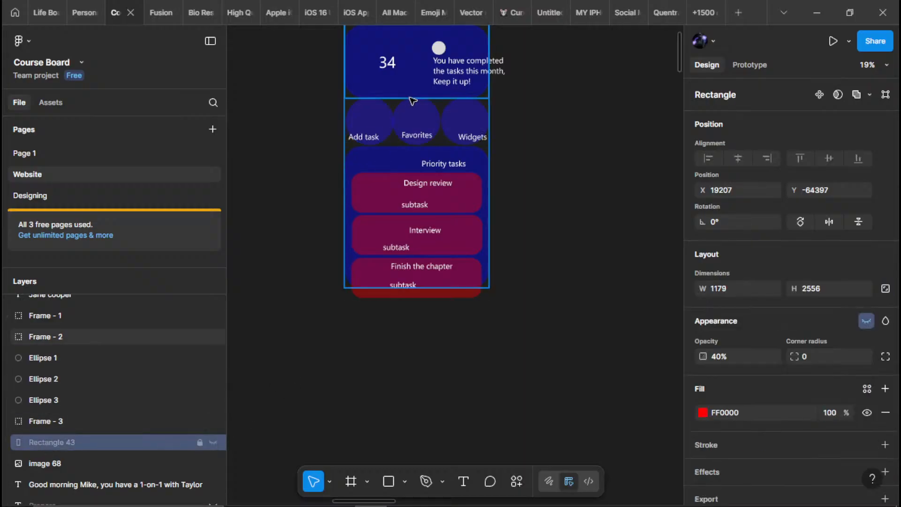
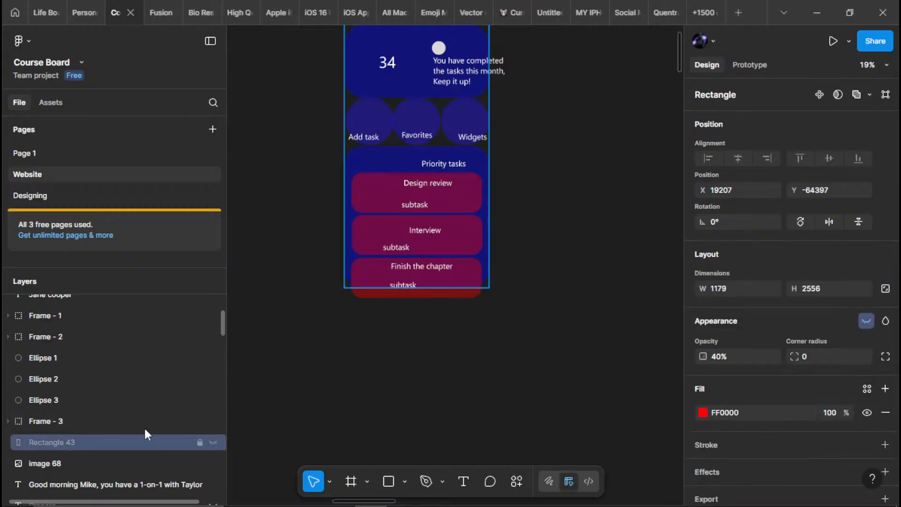
Make the hidden Rectangle 43 layer of the traced screen visible again
{"action": "left_click", "coordinate": [214, 442]}
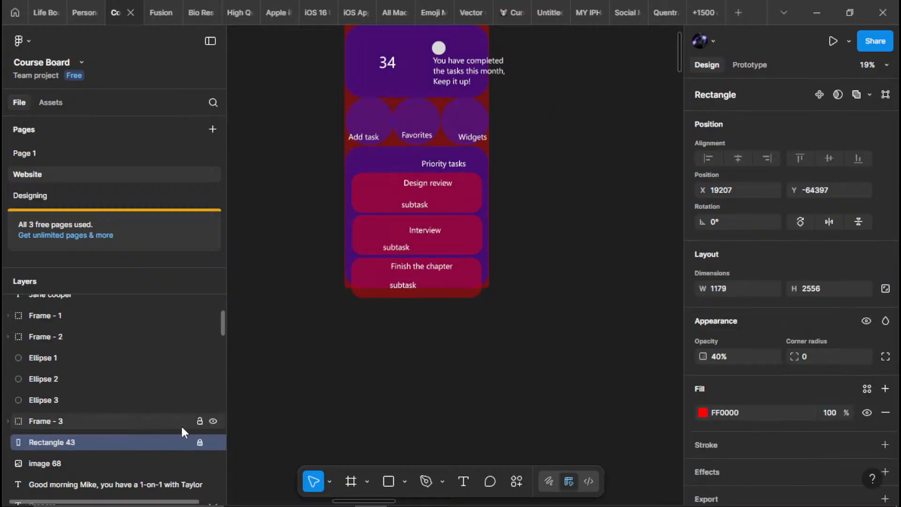
{"action": "left_click", "coordinate": [297, 378]}
{"action": "left_click", "coordinate": [78, 436]}
{"action": "left_click", "coordinate": [41, 423]}
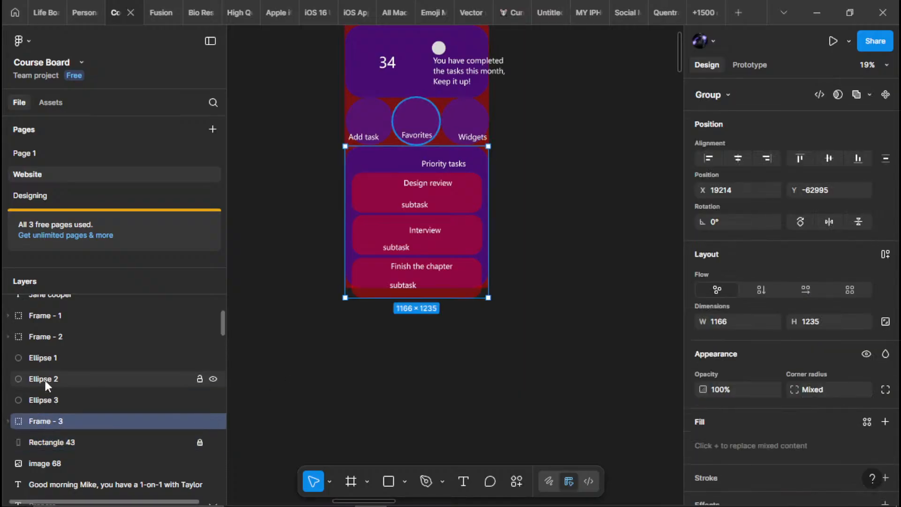
Group Ellipse 1, Ellipse 2 and Ellipse 3, name the group Circle and collapse it
{"action": "left_click", "coordinate": [54, 400]}
{"action": "left_click", "coordinate": [58, 356], "text": "shift"}
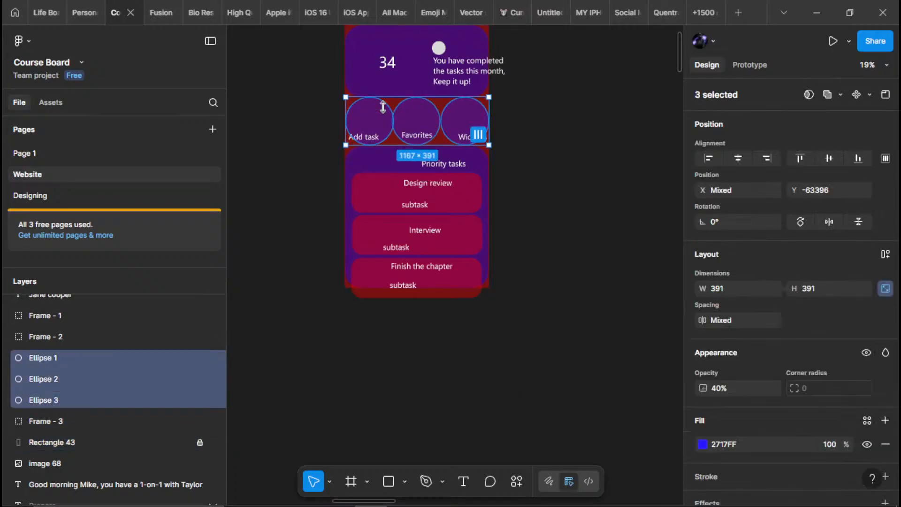
{"action": "right_click", "coordinate": [97, 359]}
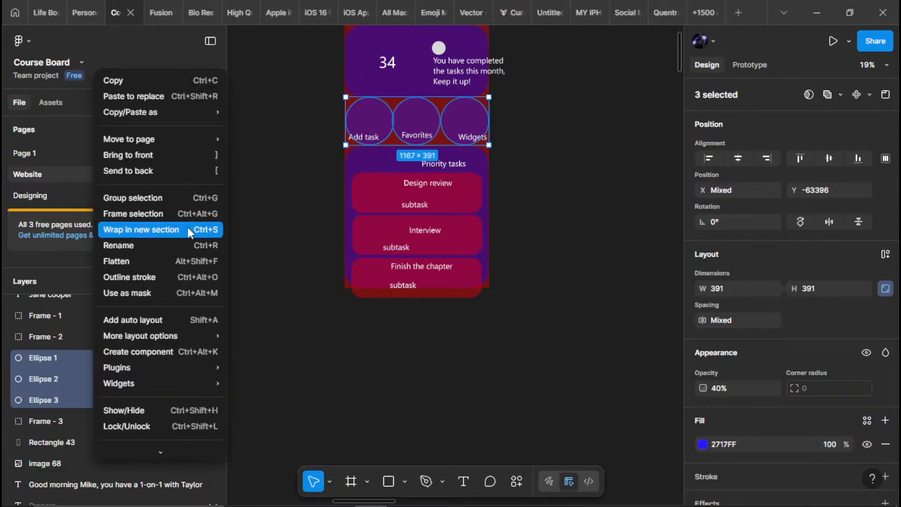
{"action": "left_click", "coordinate": [148, 198]}
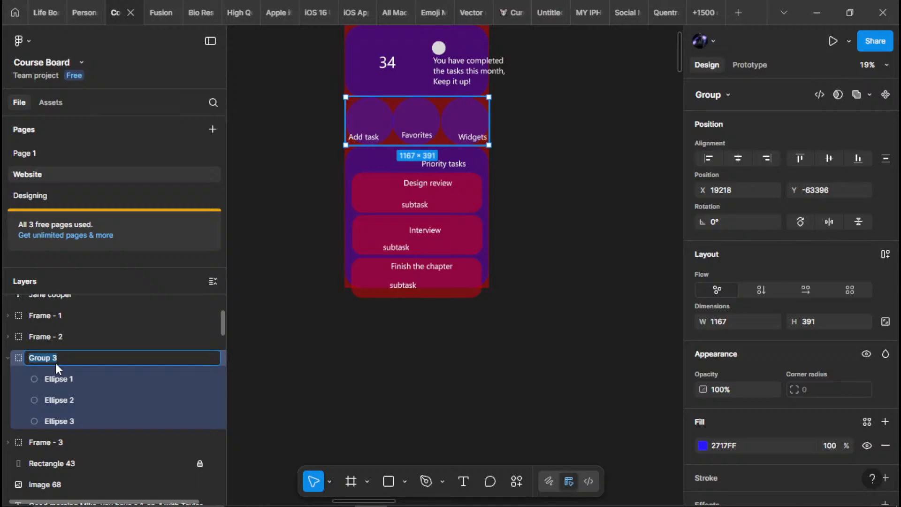
{"action": "type", "text": "cle"}
{"action": "key", "text": "Return"}
{"action": "left_click", "coordinate": [13, 358]}
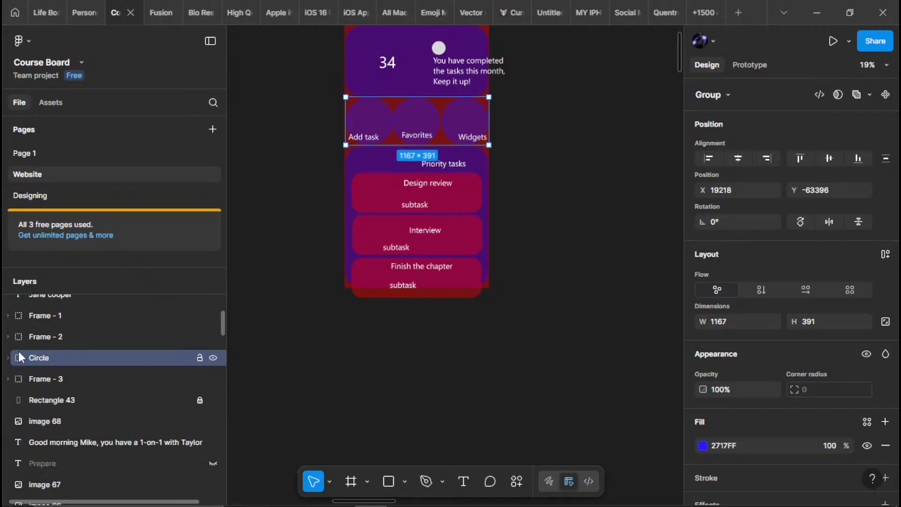
Group Frame - 1, Frame - 2, Circle, Frame - 3 and Rectangle 43, and wrap that group in a frame
{"action": "left_click", "coordinate": [67, 315]}
{"action": "left_click", "coordinate": [46, 378], "text": "shift"}
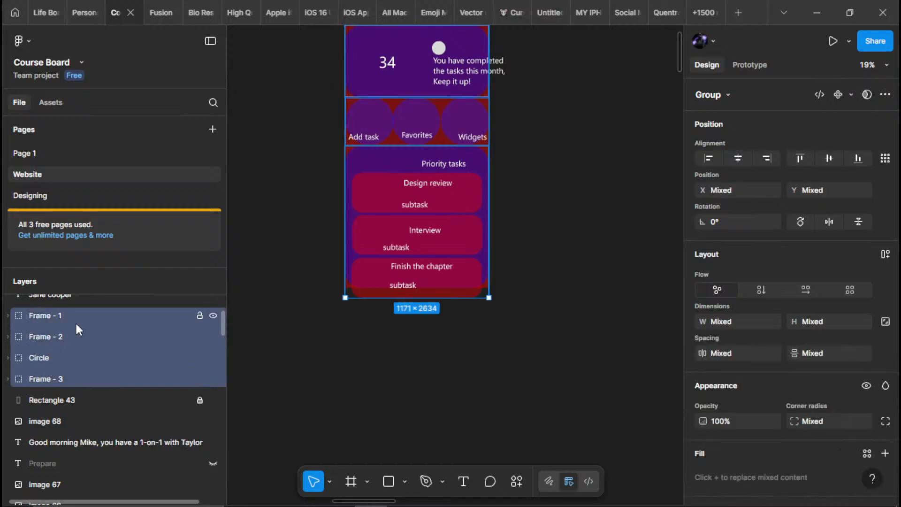
{"action": "left_click", "coordinate": [46, 402], "text": "shift"}
{"action": "right_click", "coordinate": [47, 392]}
{"action": "mouse_move", "coordinate": [171, 136]}
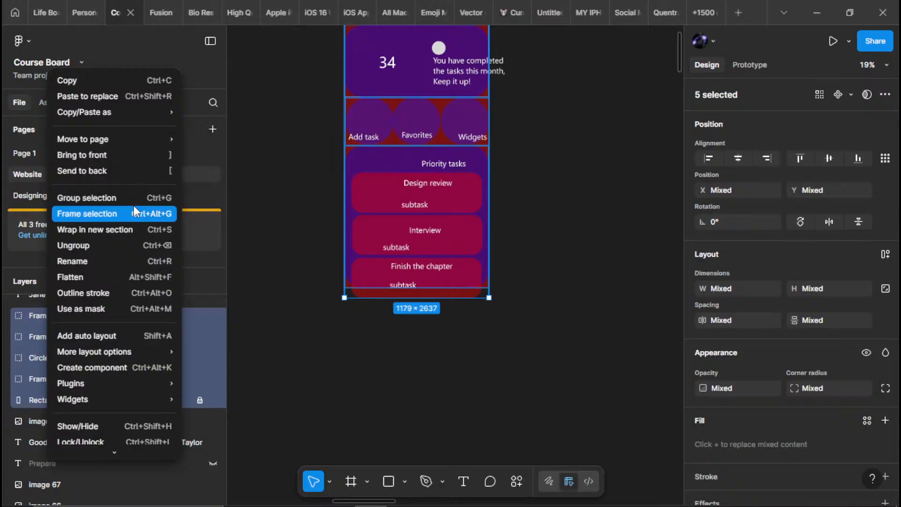
{"action": "left_click", "coordinate": [87, 198]}
{"action": "right_click", "coordinate": [65, 320]}
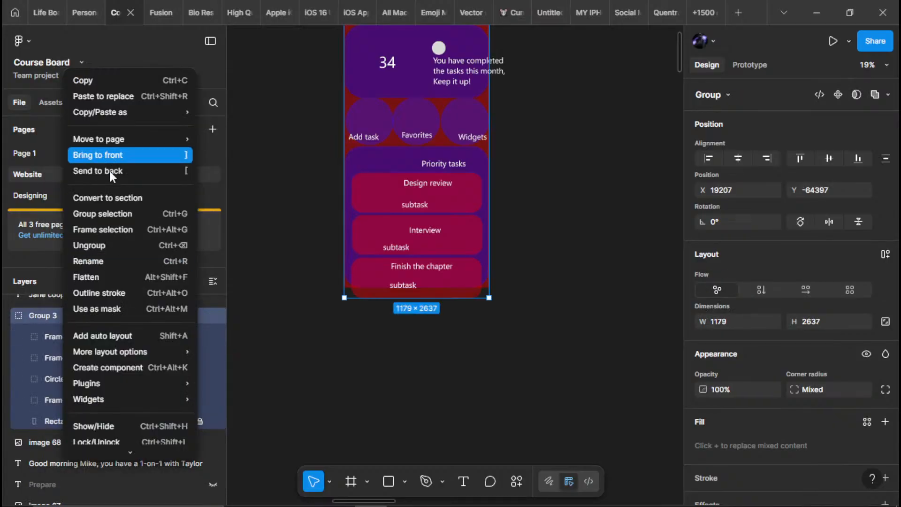
{"action": "left_click", "coordinate": [106, 230]}
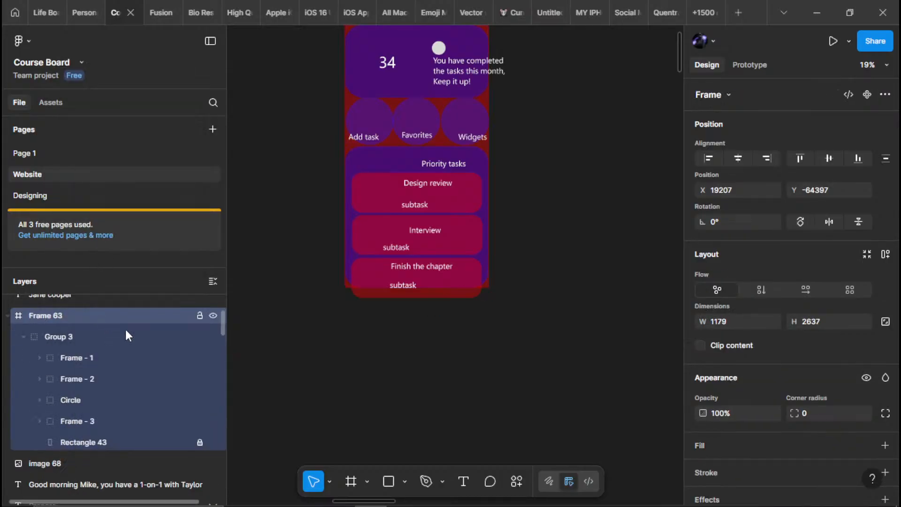
Launch the AEUX development plugin with the new frame around the whole traced screen selected
{"action": "right_click", "coordinate": [84, 303]}
{"action": "left_click", "coordinate": [42, 322]}
{"action": "right_click", "coordinate": [44, 322]}
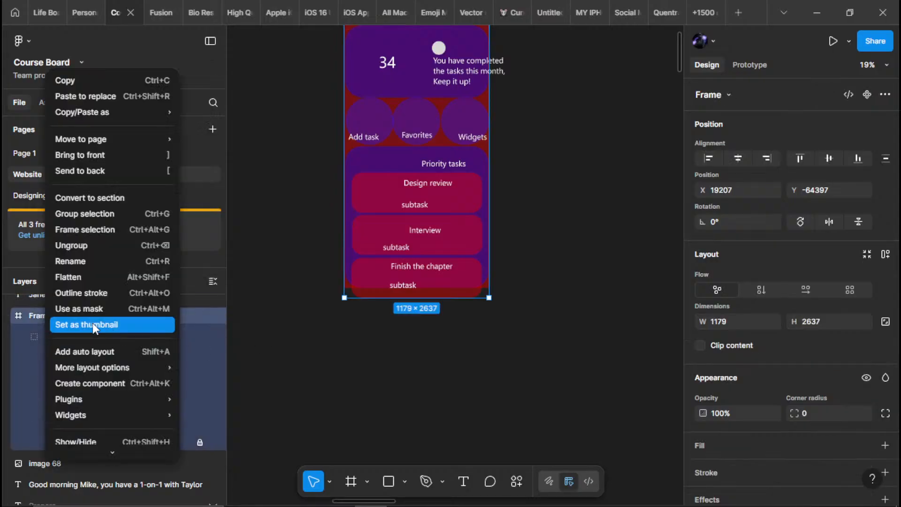
{"action": "mouse_move", "coordinate": [100, 400]}
{"action": "mouse_move", "coordinate": [251, 373]}
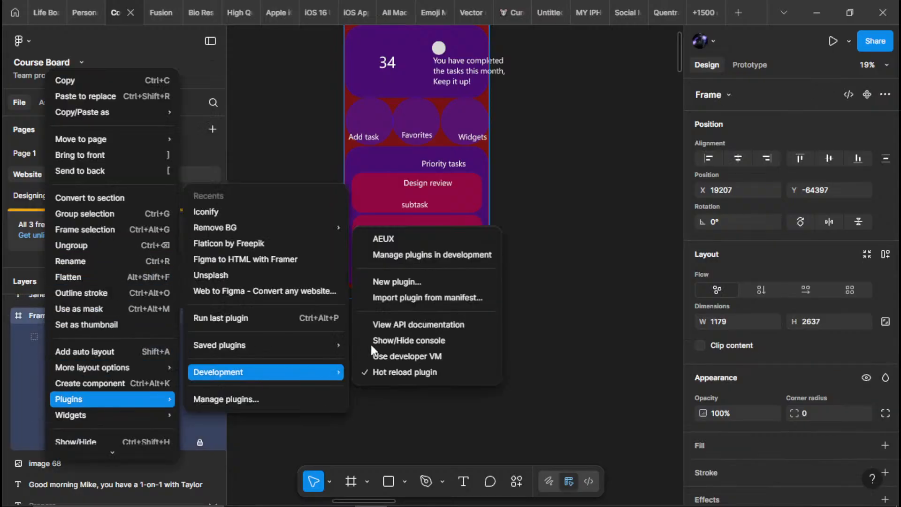
{"action": "left_click", "coordinate": [409, 236]}
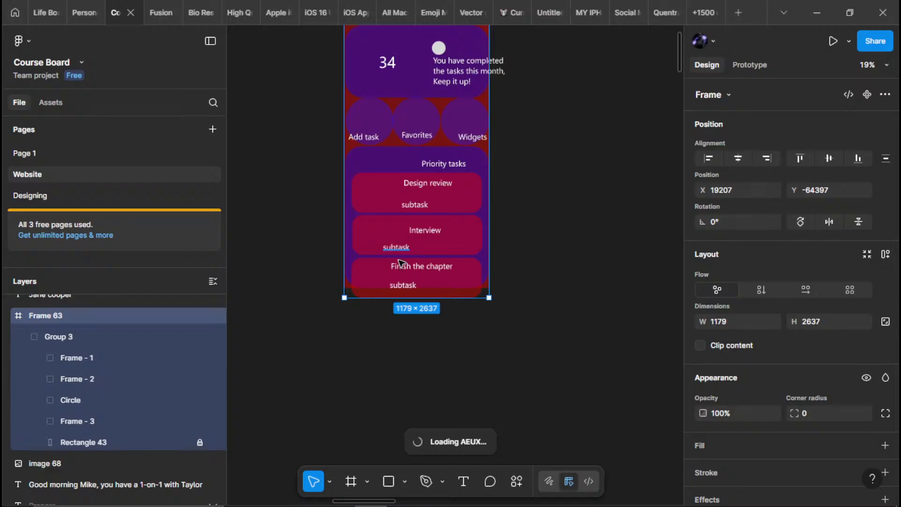
Switch to After Effects, open the Main I Phone composition and return its playhead to the start
{"action": "mouse_move", "coordinate": [404, 505]}
{"action": "left_click", "coordinate": [333, 499]}
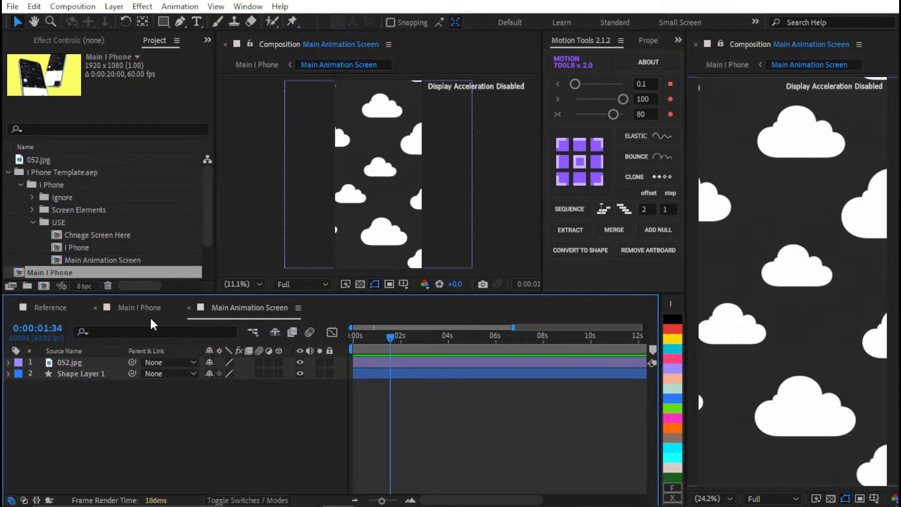
{"action": "left_click", "coordinate": [139, 307]}
{"action": "left_click_drag", "start_coordinate": [394, 337], "coordinate": [339, 337]}
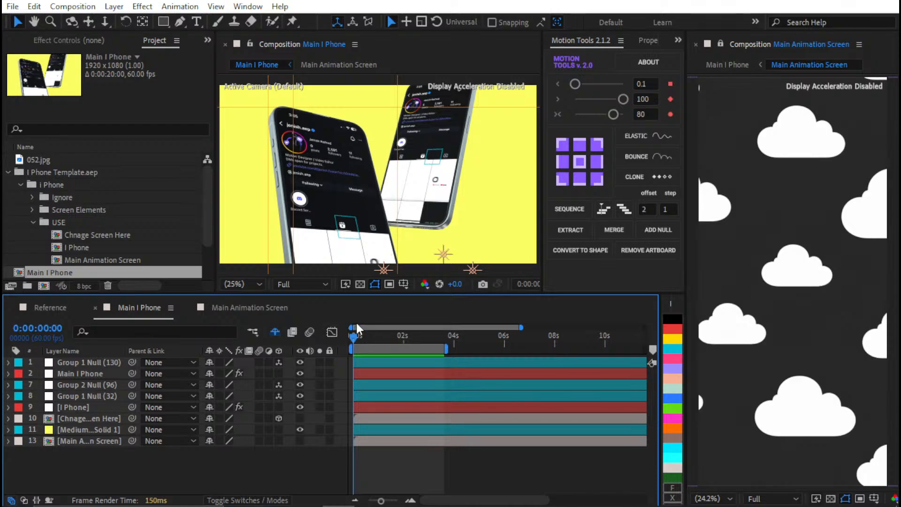
{"action": "key", "text": "ctrl+apostrophe"}
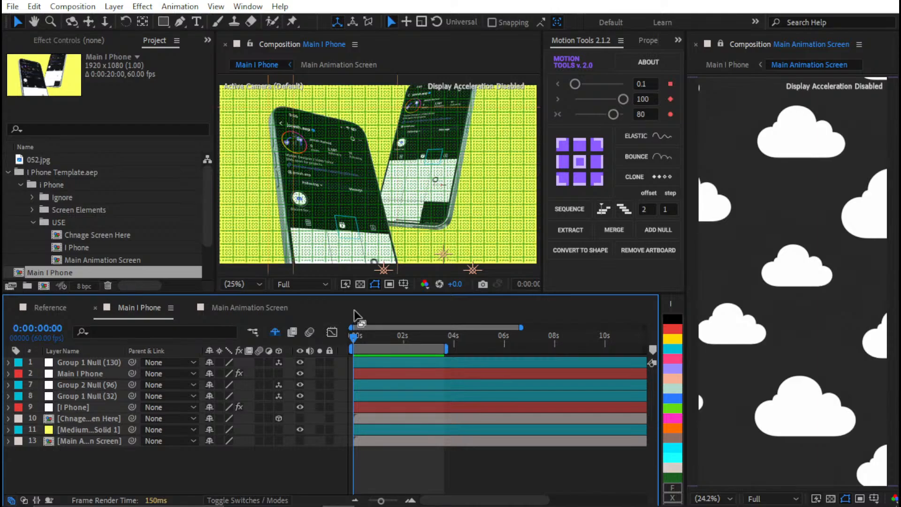
{"action": "key", "text": "ctrl+apostrophe"}
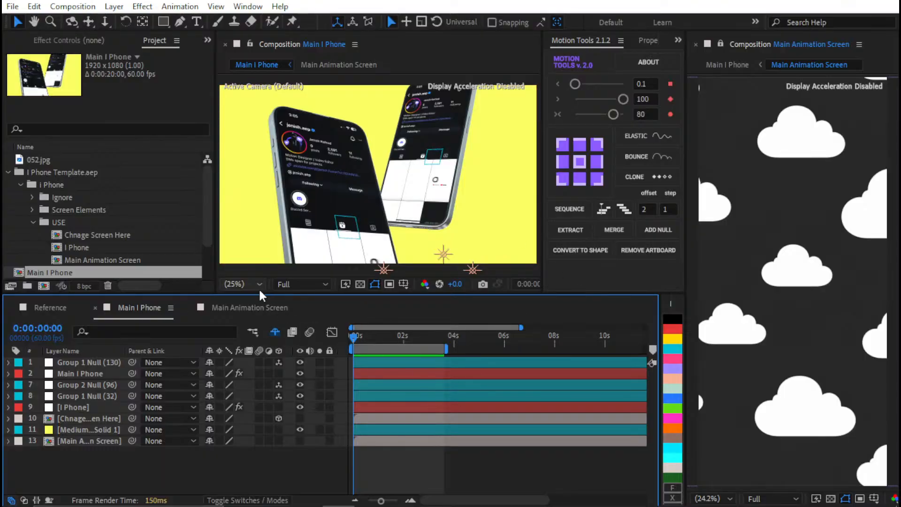
Lock the Main I Phone viewer, move the playhead to 0:00:03:26 and open the Main Animation Screen timeline
{"action": "left_click", "coordinate": [232, 308]}
{"action": "left_click", "coordinate": [141, 308]}
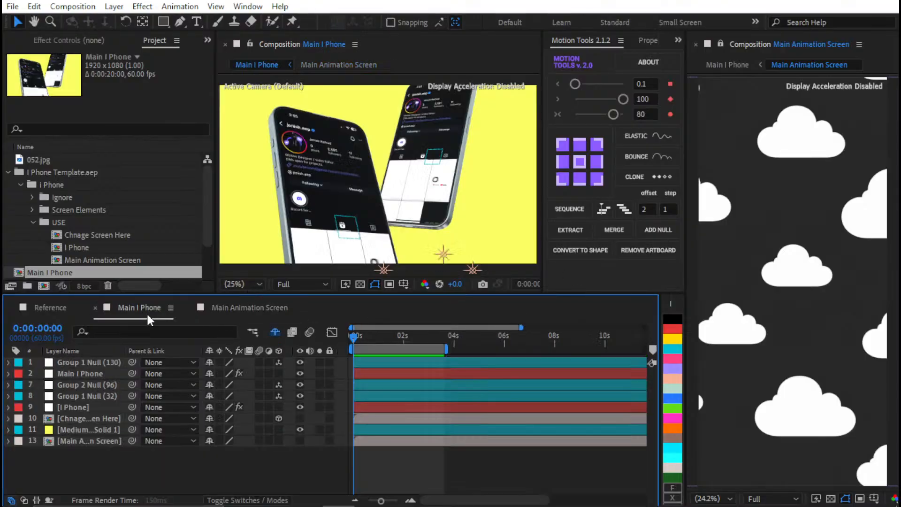
{"action": "left_click", "coordinate": [250, 48]}
{"action": "left_click_drag", "start_coordinate": [433, 327], "coordinate": [437, 334]}
{"action": "left_click_drag", "start_coordinate": [425, 339], "coordinate": [434, 339]}
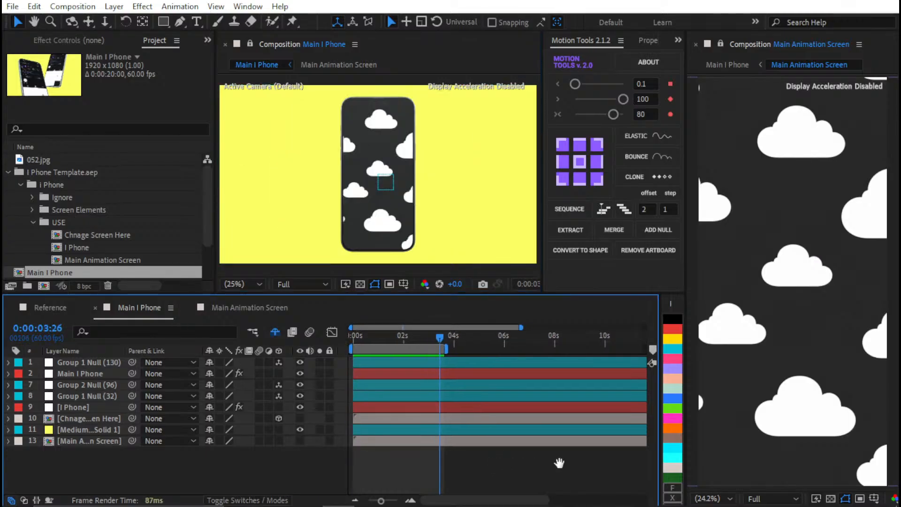
{"action": "left_click", "coordinate": [218, 308]}
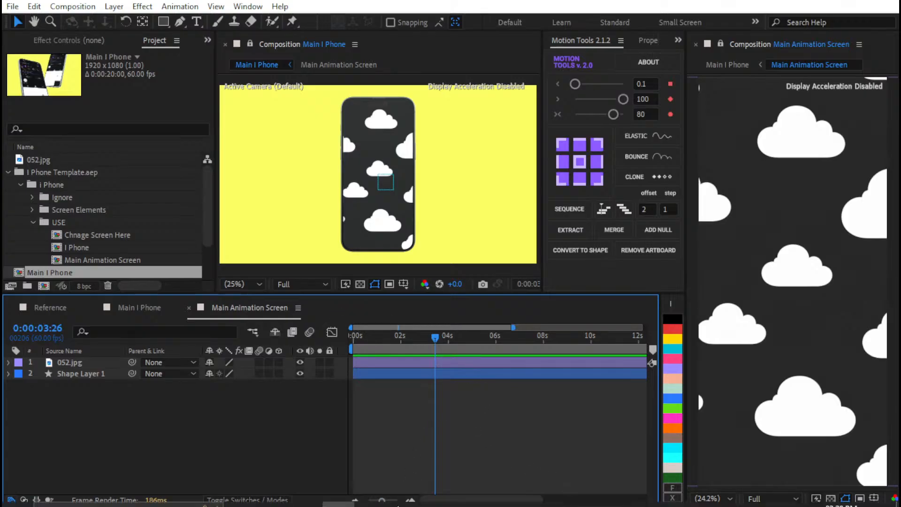
Switch to Figma and send the selected frame to After Effects with AEUX
{"action": "left_click", "coordinate": [370, 493]}
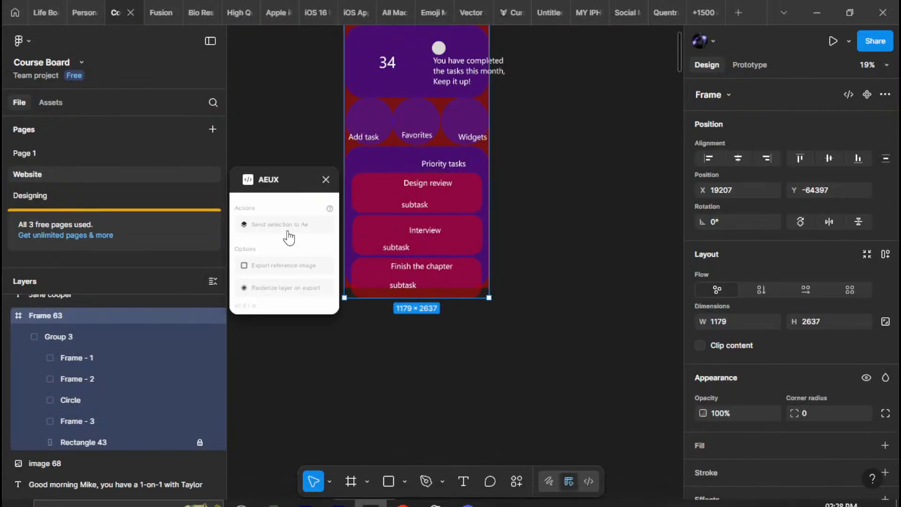
{"action": "left_click_drag", "start_coordinate": [565, 249], "coordinate": [553, 409]}
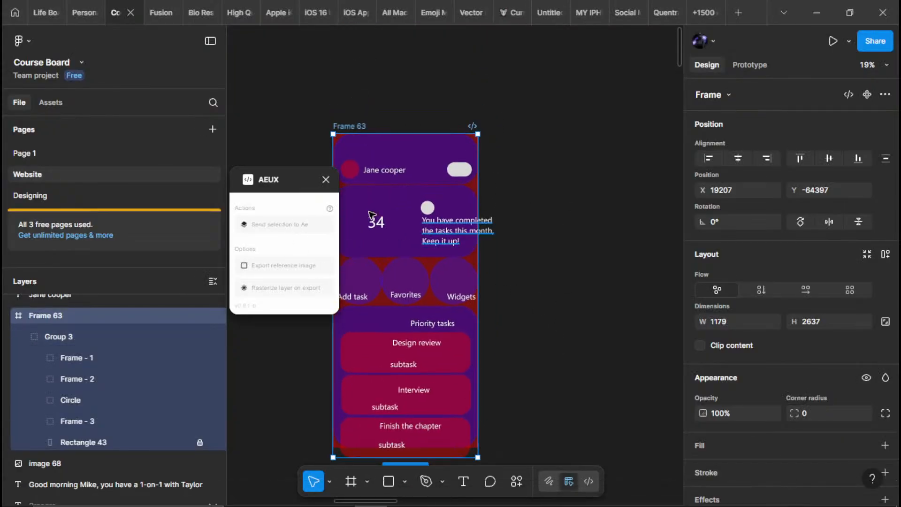
{"action": "left_click", "coordinate": [259, 230]}
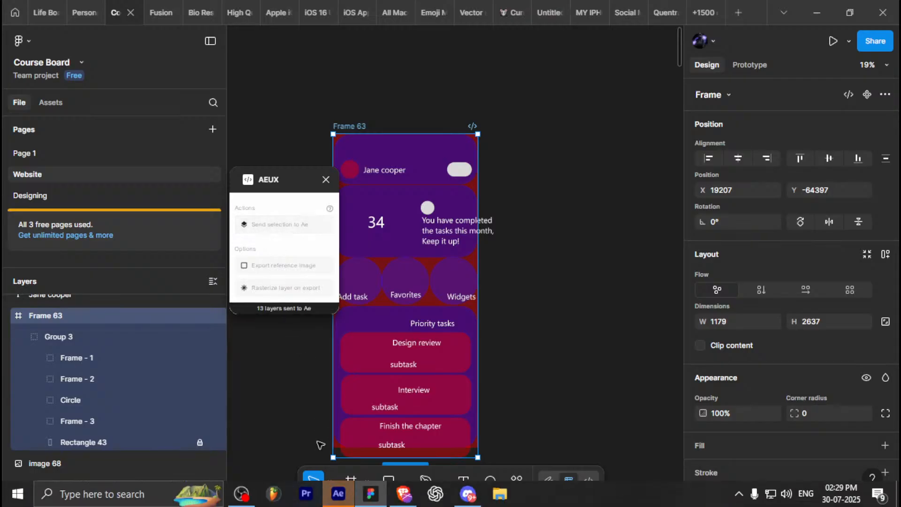
Switch to After Effects and examine the imported screen shapes up close in the Main I Phone preview
{"action": "left_click", "coordinate": [338, 494]}
{"action": "left_click", "coordinate": [368, 427]}
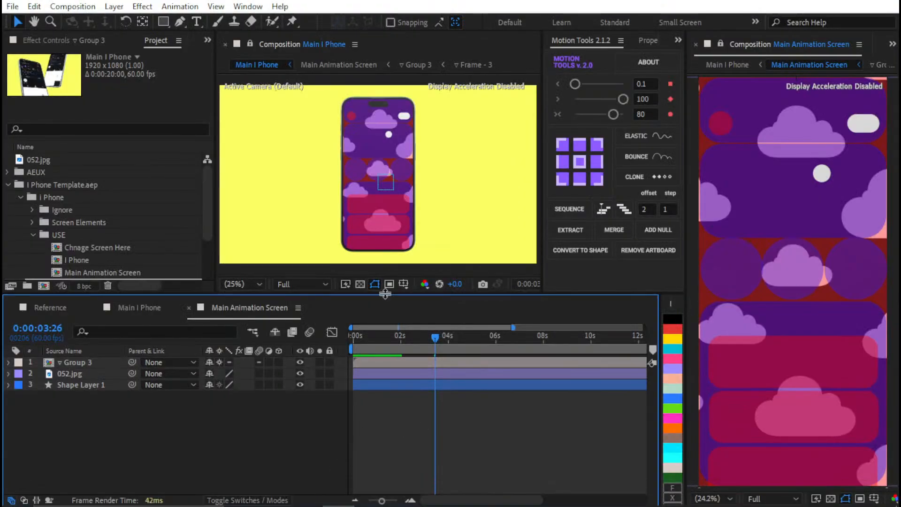
{"action": "scroll", "coordinate": [349, 133], "scroll_direction": "up", "scroll_amount": 2}
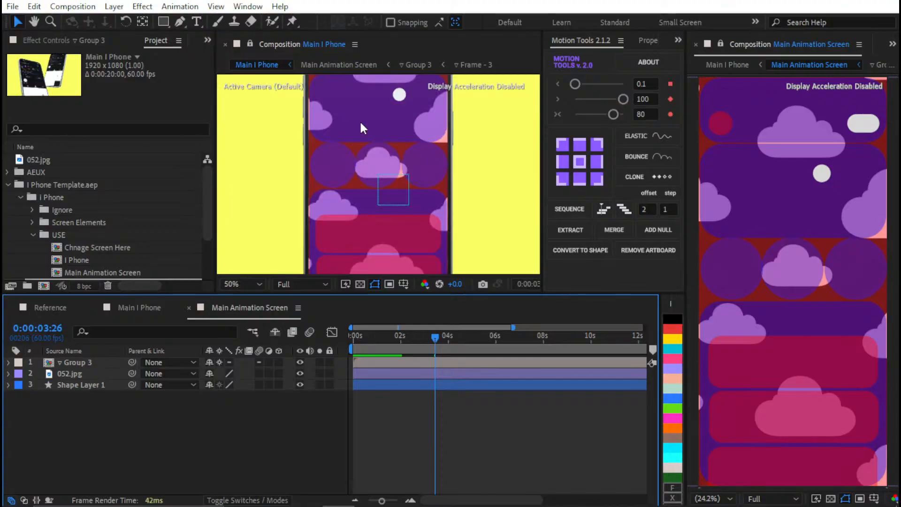
{"action": "left_click_drag", "start_coordinate": [345, 209], "coordinate": [353, 127]}
{"action": "scroll", "coordinate": [352, 123], "scroll_direction": "up", "scroll_amount": 2}
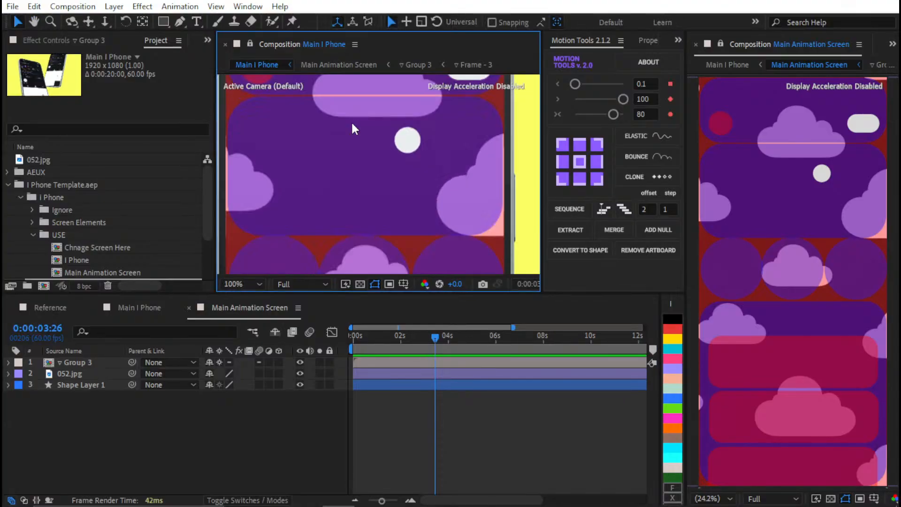
{"action": "scroll", "coordinate": [351, 120], "scroll_direction": "down", "scroll_amount": 4}
{"action": "left_click", "coordinate": [395, 396]}
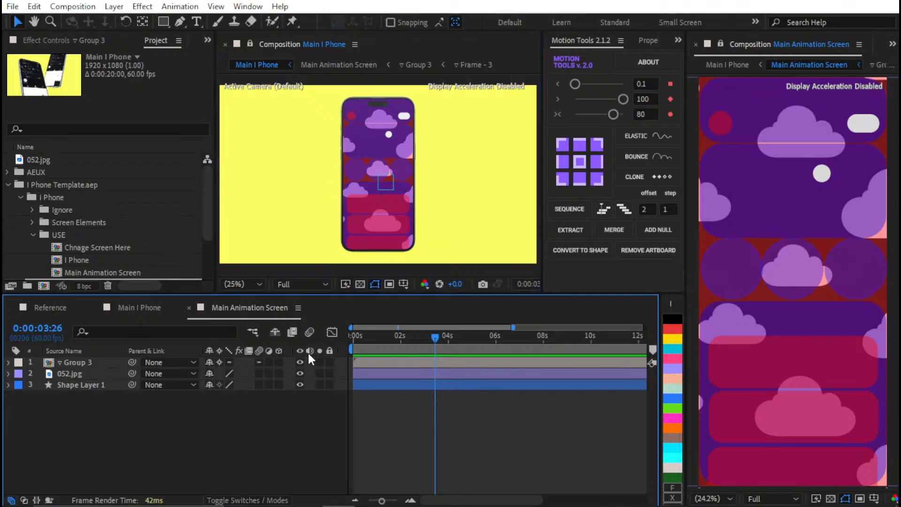
Inspect the layers inside the Group 3 and Frame - 3 precomps, and return to Main Animation Screen
{"action": "left_click", "coordinate": [91, 362]}
{"action": "double_click", "coordinate": [92, 366]}
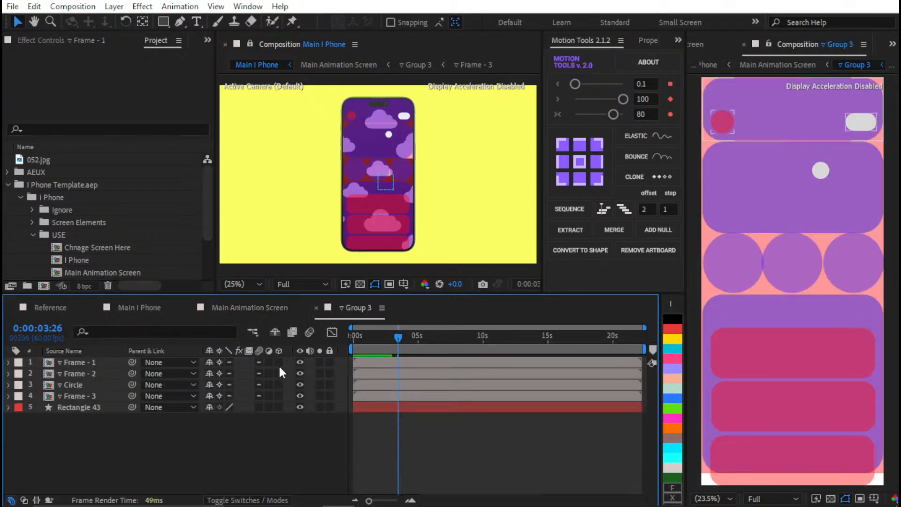
{"action": "left_click", "coordinate": [96, 365]}
{"action": "left_click", "coordinate": [83, 385], "text": "shift"}
{"action": "left_click", "coordinate": [83, 395], "text": "shift"}
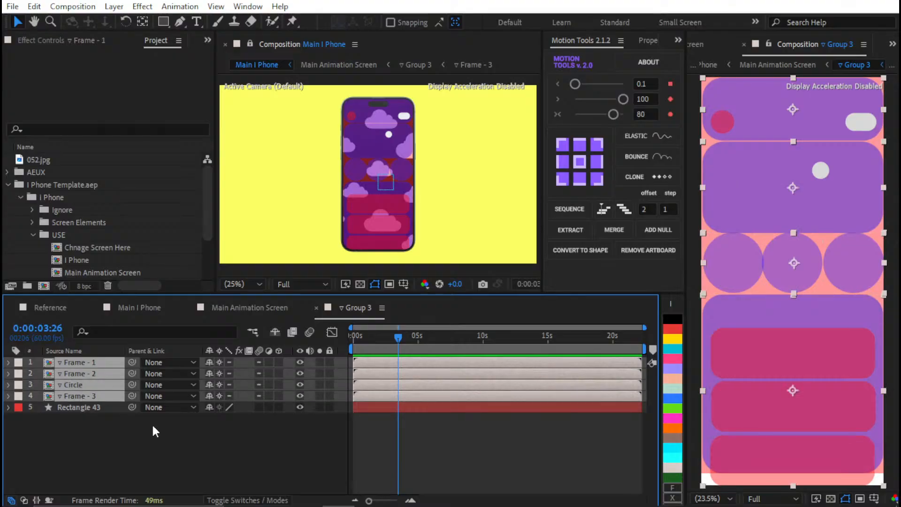
{"action": "double_click", "coordinate": [95, 396]}
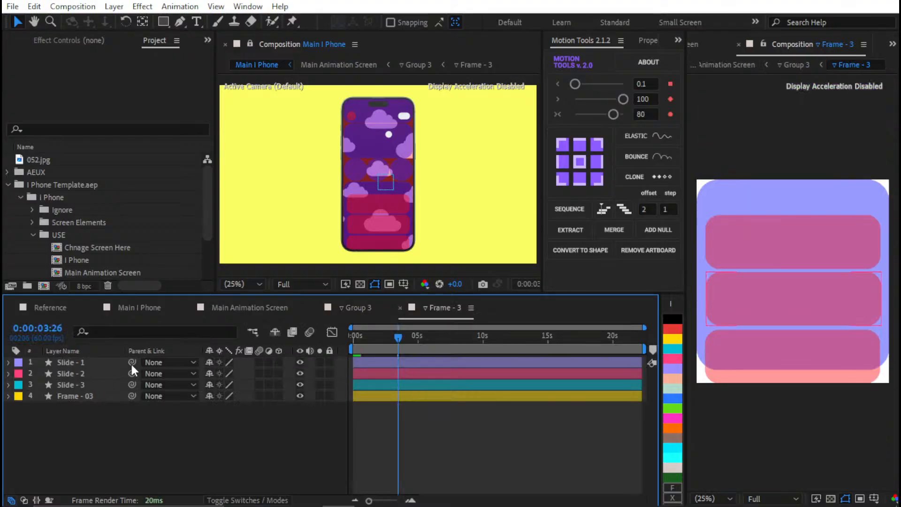
{"action": "left_click", "coordinate": [315, 307]}
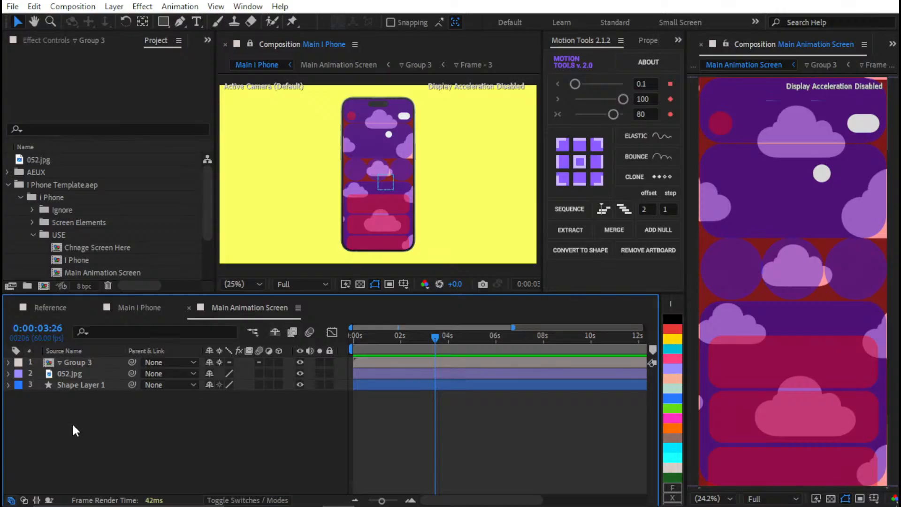
Reveal the composition that contains the Group 3 layer in the project
{"action": "left_click", "coordinate": [70, 364]}
{"action": "right_click", "coordinate": [69, 364]}
{"action": "mouse_move", "coordinate": [215, 370]}
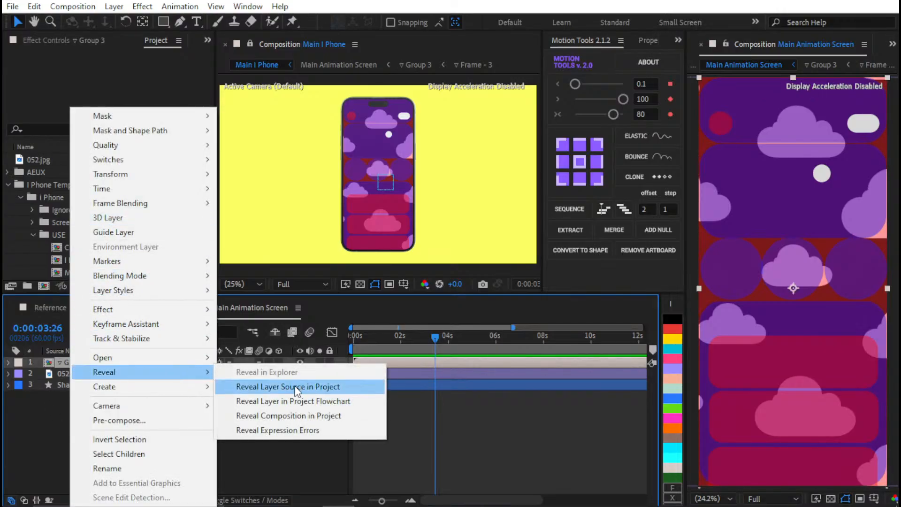
{"action": "left_click", "coordinate": [288, 415]}
Collapse the I Phone Template.aep and Reference folders in the project
{"action": "scroll", "coordinate": [33, 162], "scroll_direction": "down", "scroll_amount": 3}
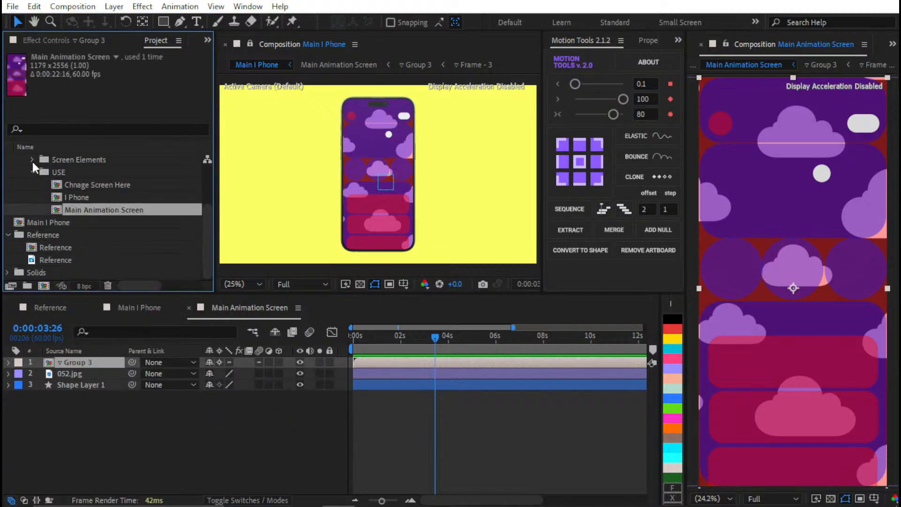
{"action": "scroll", "coordinate": [88, 211], "scroll_direction": "up", "scroll_amount": 3}
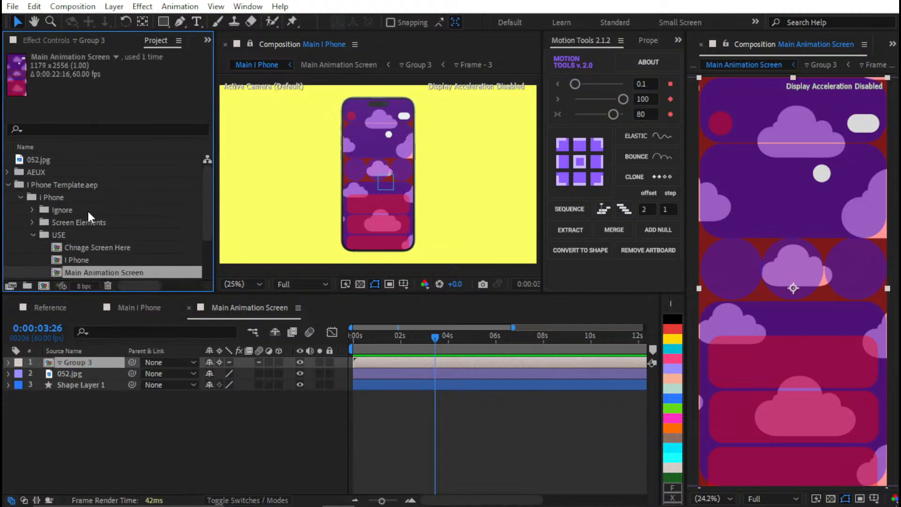
{"action": "scroll", "coordinate": [88, 210], "scroll_direction": "down", "scroll_amount": 3}
{"action": "scroll", "coordinate": [41, 192], "scroll_direction": "up", "scroll_amount": 3}
{"action": "left_click", "coordinate": [7, 184]}
{"action": "left_click", "coordinate": [7, 209]}
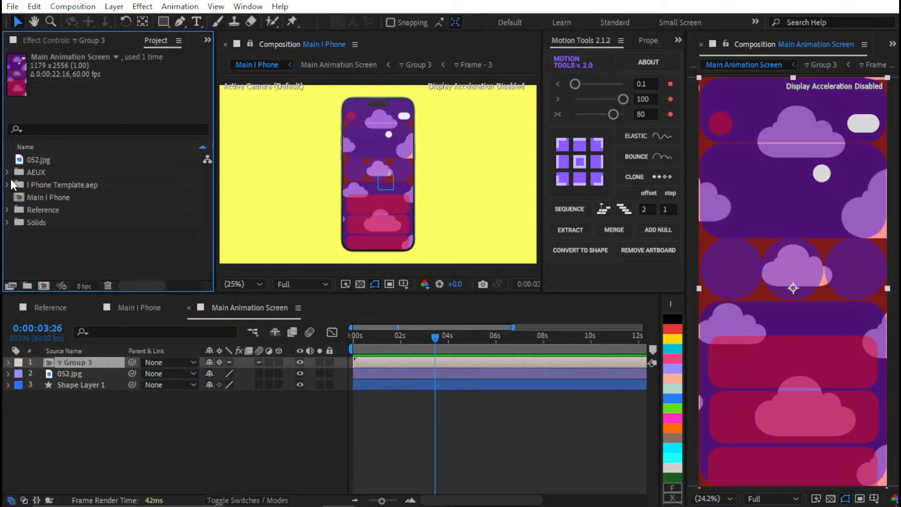
Expand AEUX, Main Animation Screen and Precomps in the project, and open the Frame - 1 composition
{"action": "left_click", "coordinate": [7, 172]}
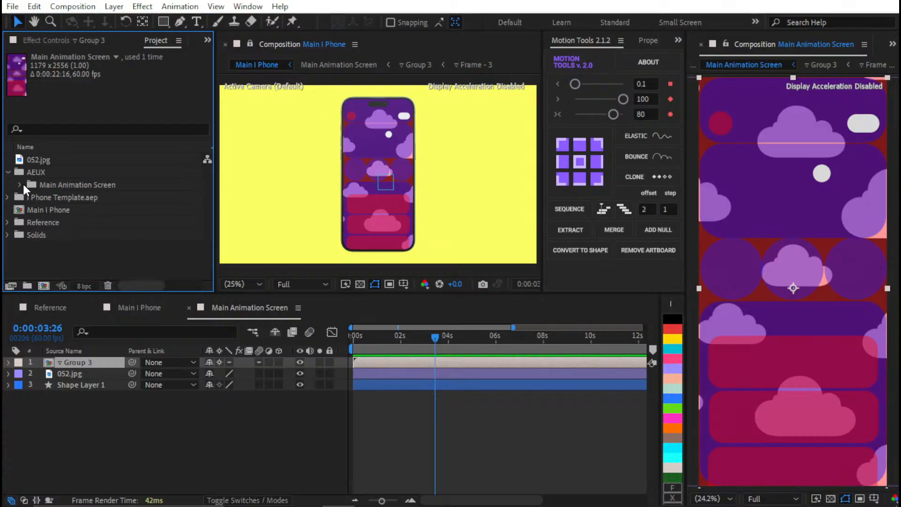
{"action": "left_click", "coordinate": [23, 183]}
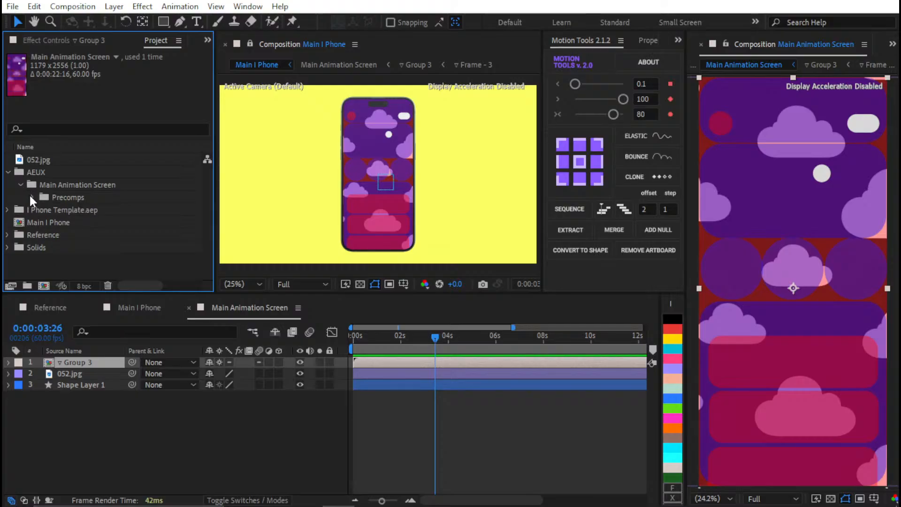
{"action": "left_click", "coordinate": [32, 197]}
{"action": "left_click", "coordinate": [109, 223]}
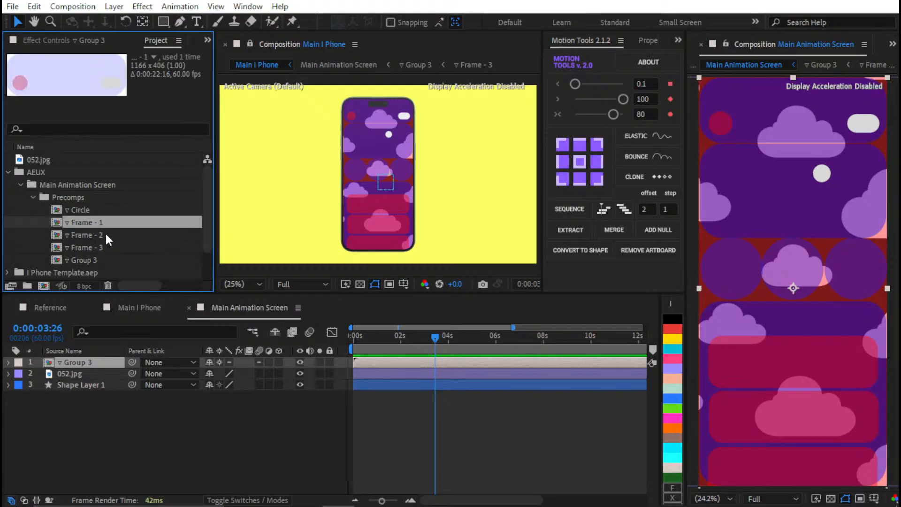
{"action": "scroll", "coordinate": [108, 224], "scroll_direction": "down", "scroll_amount": 2}
{"action": "scroll", "coordinate": [108, 224], "scroll_direction": "up", "scroll_amount": 2}
{"action": "double_click", "coordinate": [108, 224]}
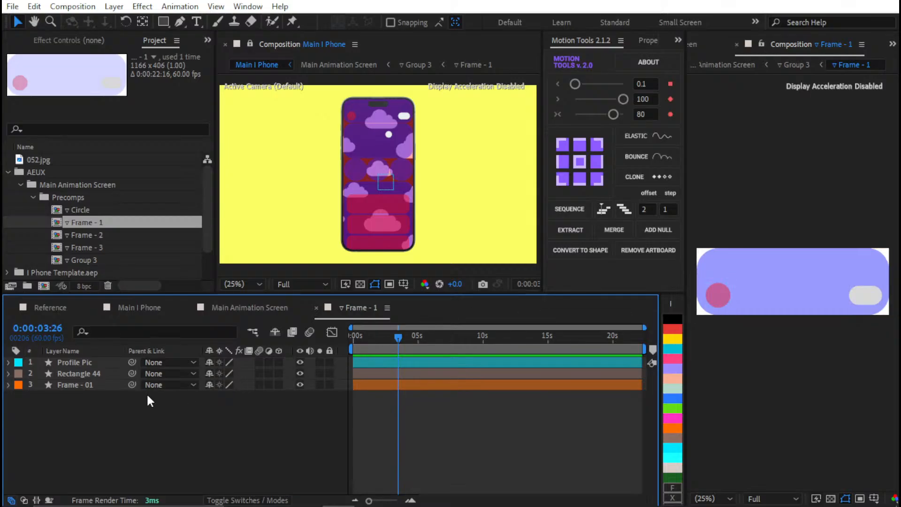
Rename the Rectangle 44 layer as Bell icon Button and the Frame - 01 layer as Frame One Box
{"action": "left_click", "coordinate": [97, 361]}
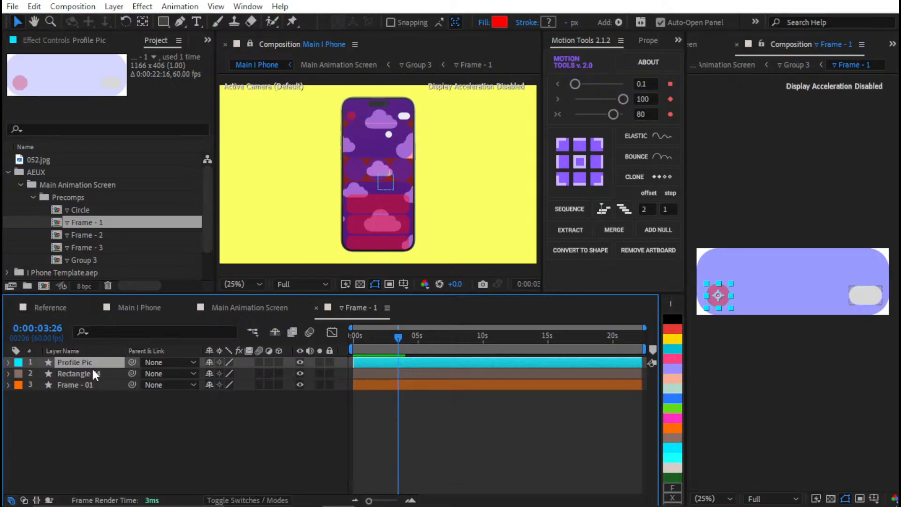
{"action": "left_click", "coordinate": [91, 373]}
{"action": "key", "text": "Return"}
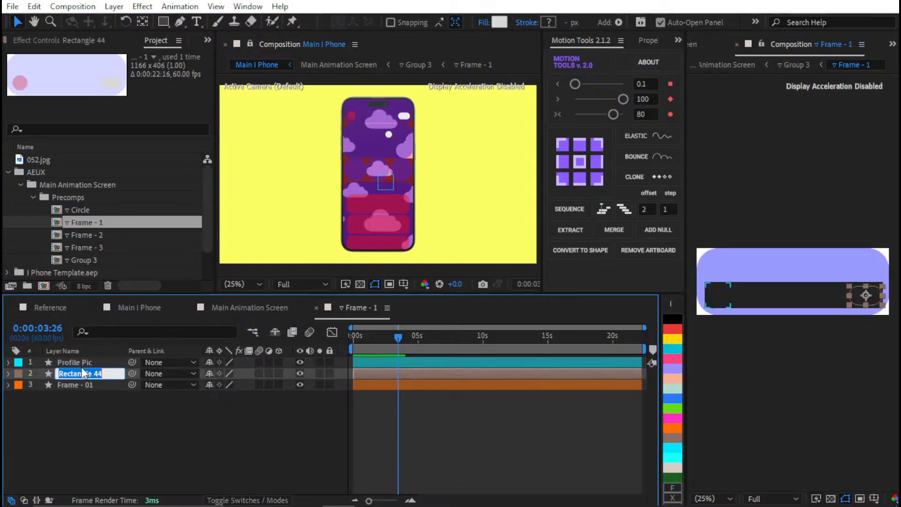
{"action": "type", "text": "Bell icon Button"}
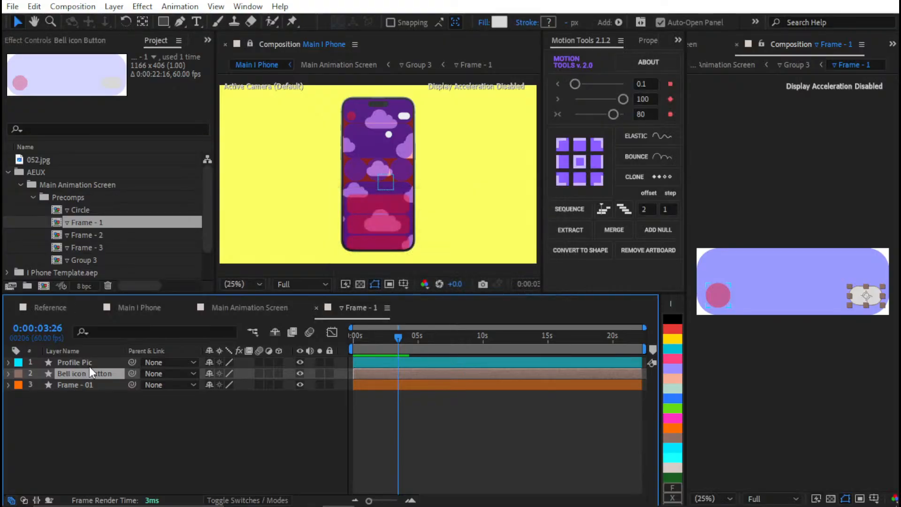
{"action": "key", "text": "Tab"}
{"action": "type", "text": "Frame "}
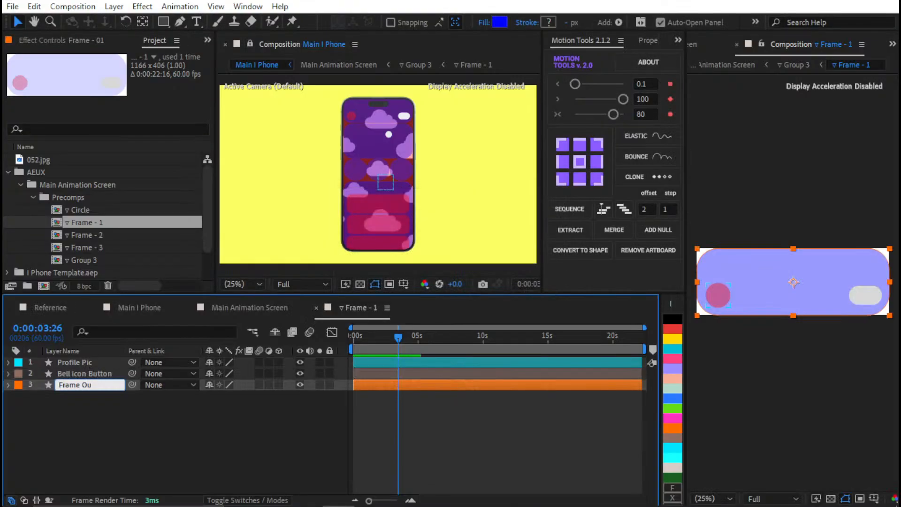
{"action": "type", "text": "One Box"}
{"action": "key", "text": "Return"}
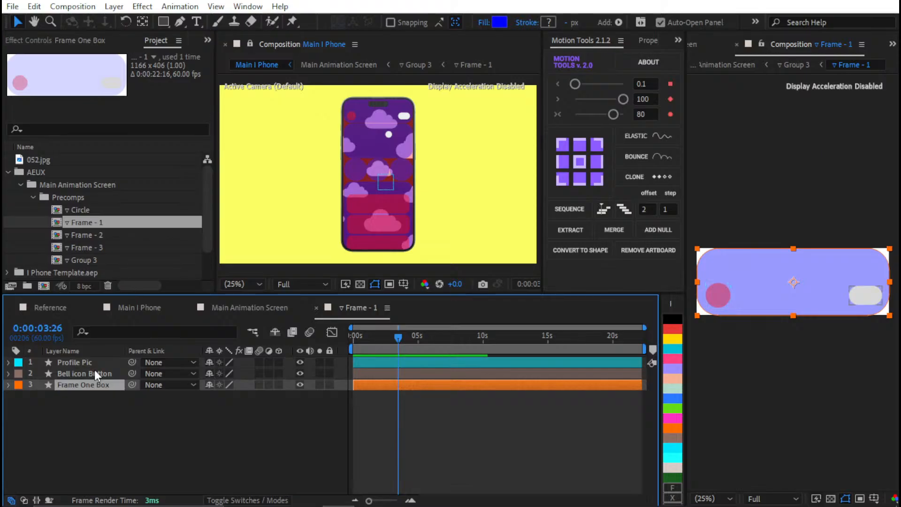
Assign the blue label colour to all three layers of the Frame - 1 composition
{"action": "key", "text": "ctrl+a"}
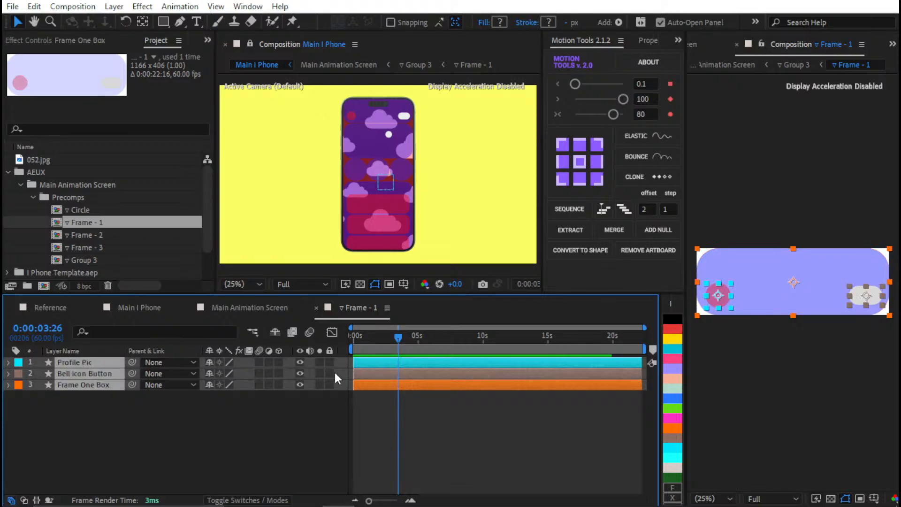
{"action": "left_click", "coordinate": [674, 399]}
{"action": "left_click", "coordinate": [525, 398]}
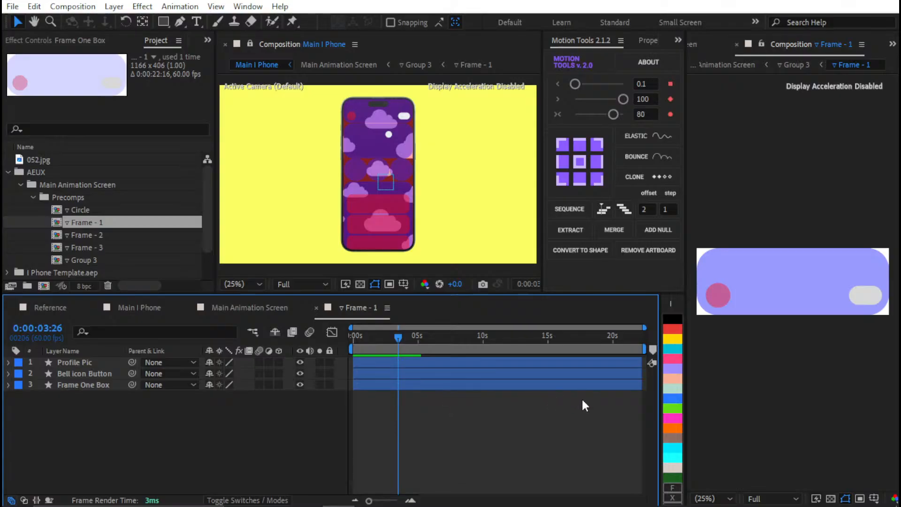
Assign the green label colour to the Profile Pic layer in Frame - 1
{"action": "left_click", "coordinate": [553, 362]}
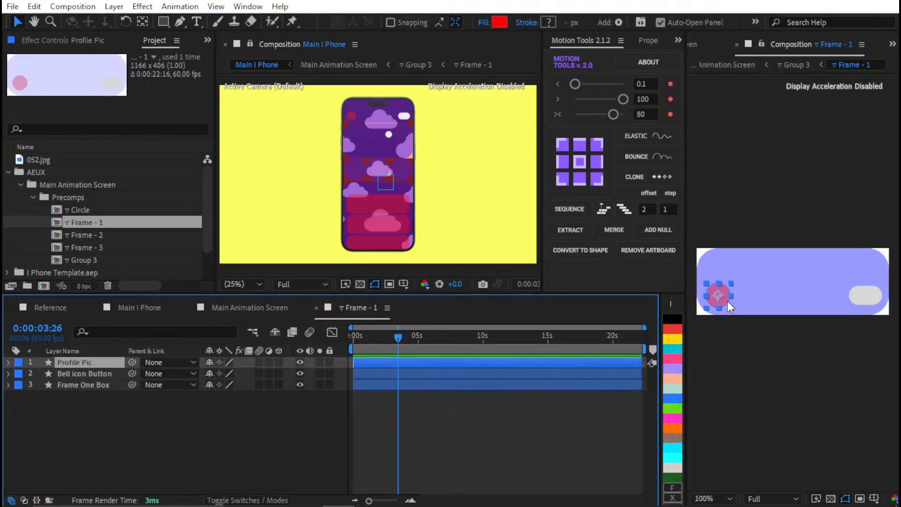
{"action": "scroll", "coordinate": [727, 301], "scroll_direction": "up", "scroll_amount": 4}
{"action": "left_click_drag", "start_coordinate": [896, 252], "coordinate": [896, 248]}
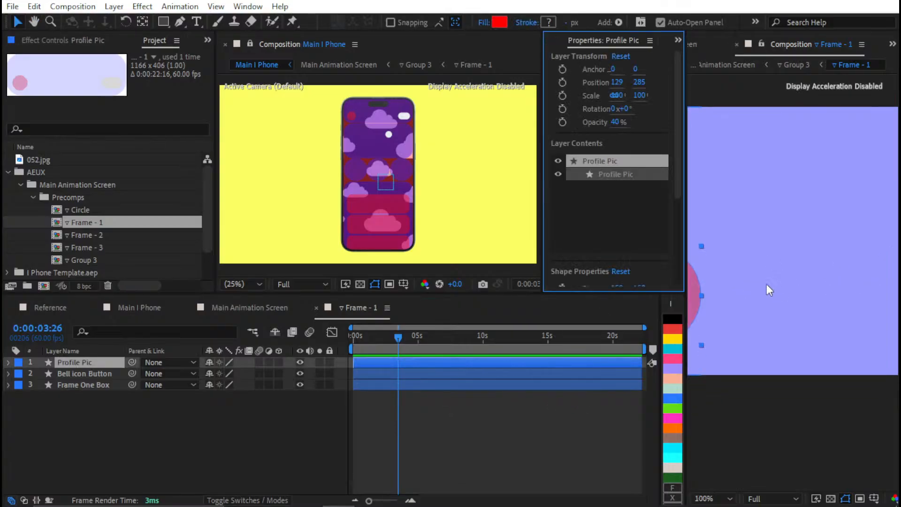
{"action": "scroll", "coordinate": [727, 295], "scroll_direction": "down", "scroll_amount": 4}
{"action": "left_click", "coordinate": [672, 408]}
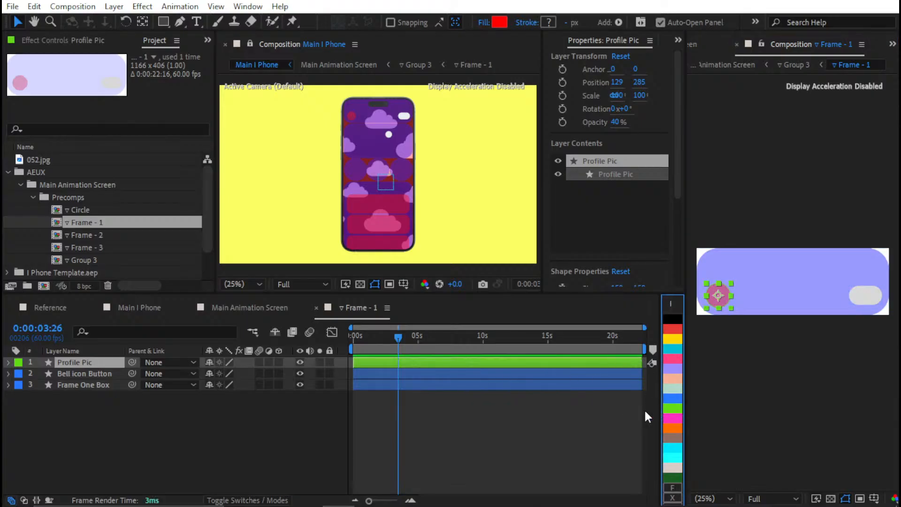
Return to Main Animation Screen and delete its Group 3 and 052.jpg layers
{"action": "key", "text": "ctrl+a"}
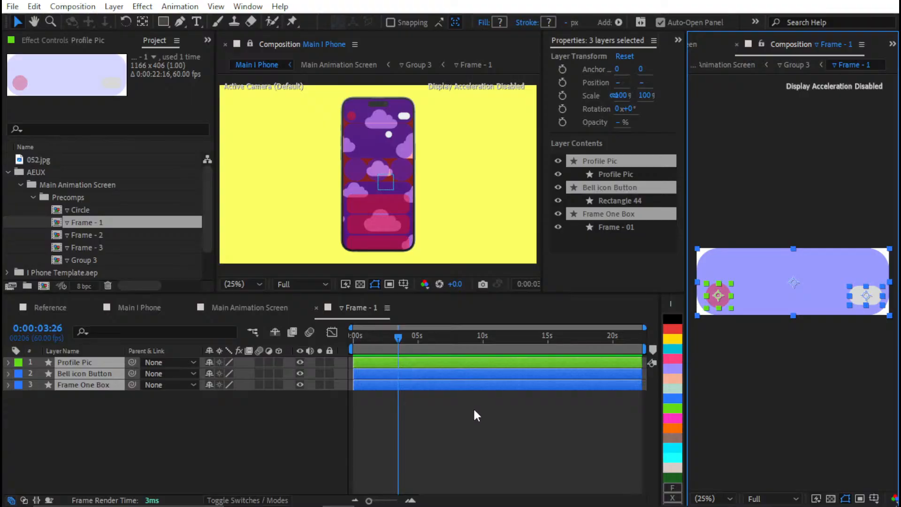
{"action": "left_click", "coordinate": [259, 309]}
{"action": "left_click", "coordinate": [436, 422]}
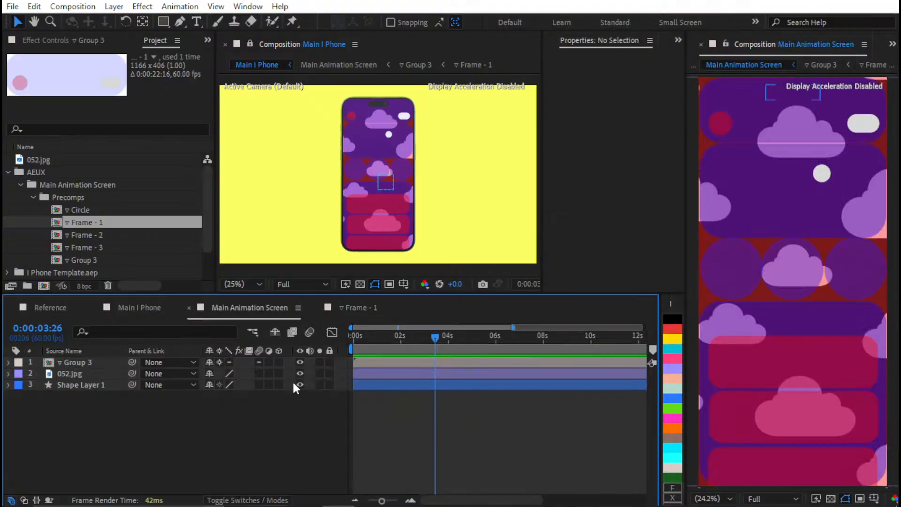
{"action": "left_click", "coordinate": [102, 364]}
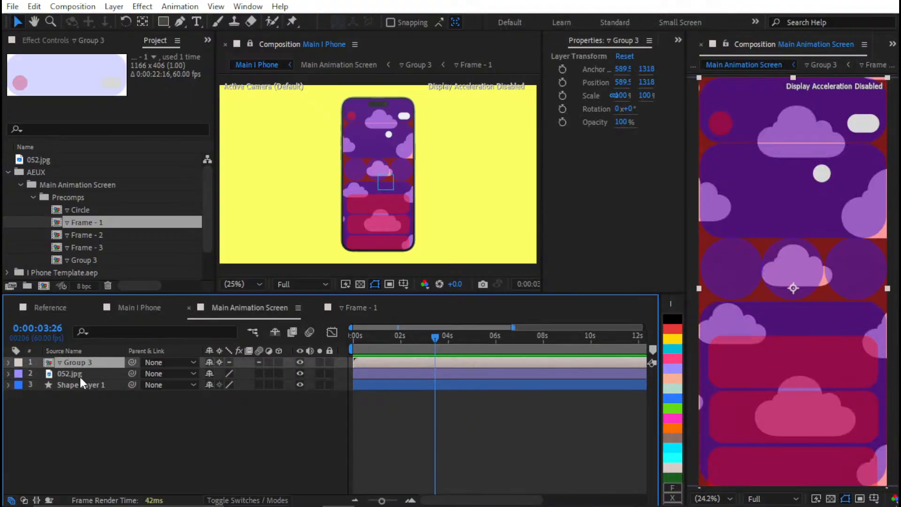
{"action": "key", "text": "Delete"}
{"action": "left_click", "coordinate": [86, 362]}
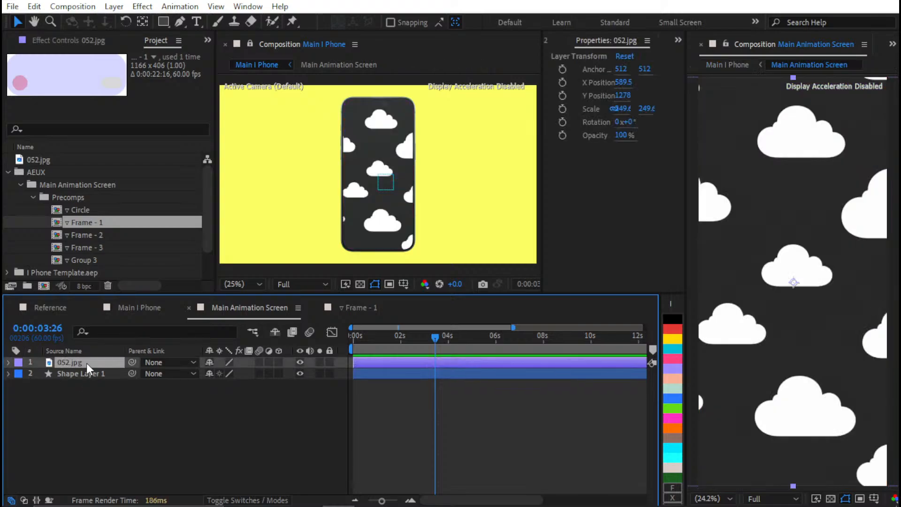
{"action": "key", "text": "Delete"}
Select Shape Layer 1 and widen its property display to check the size and roundness values
{"action": "left_click", "coordinate": [84, 365]}
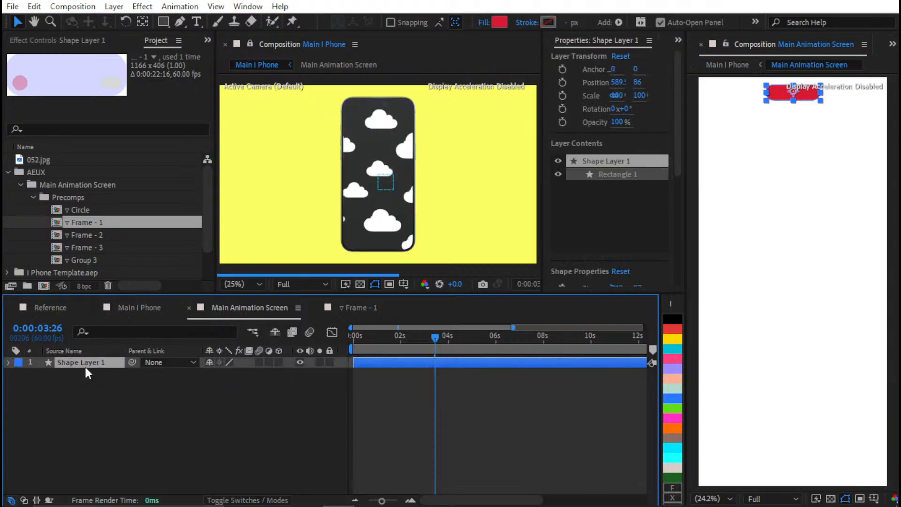
{"action": "scroll", "coordinate": [798, 217], "scroll_direction": "up", "scroll_amount": 5}
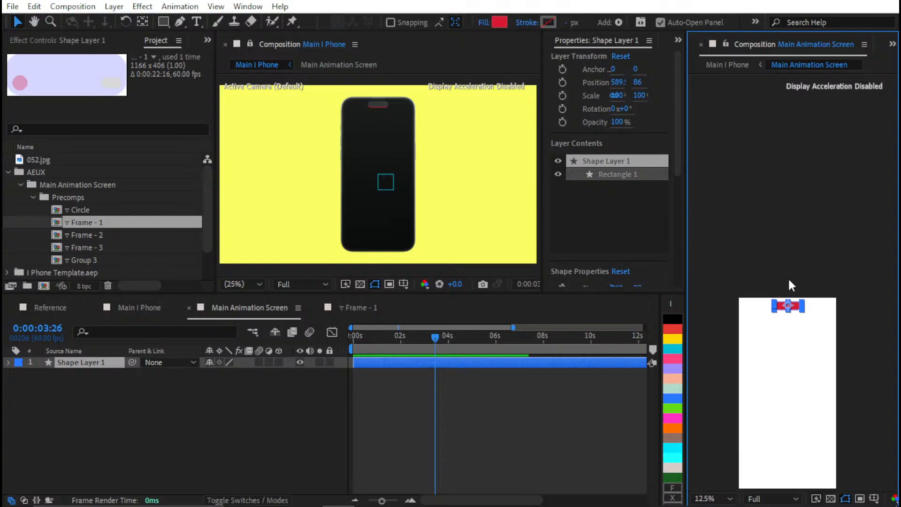
{"action": "scroll", "coordinate": [793, 282], "scroll_direction": "up", "scroll_amount": 2}
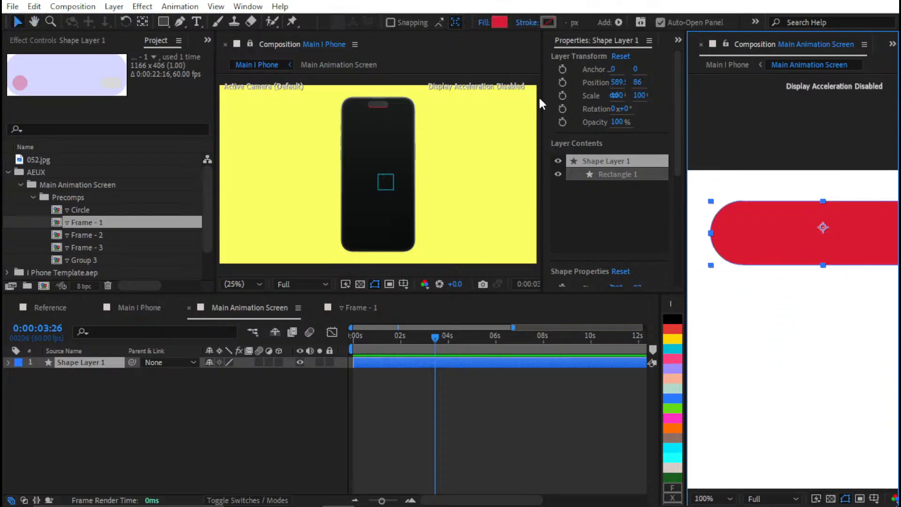
{"action": "left_click_drag", "start_coordinate": [543, 96], "coordinate": [466, 97]}
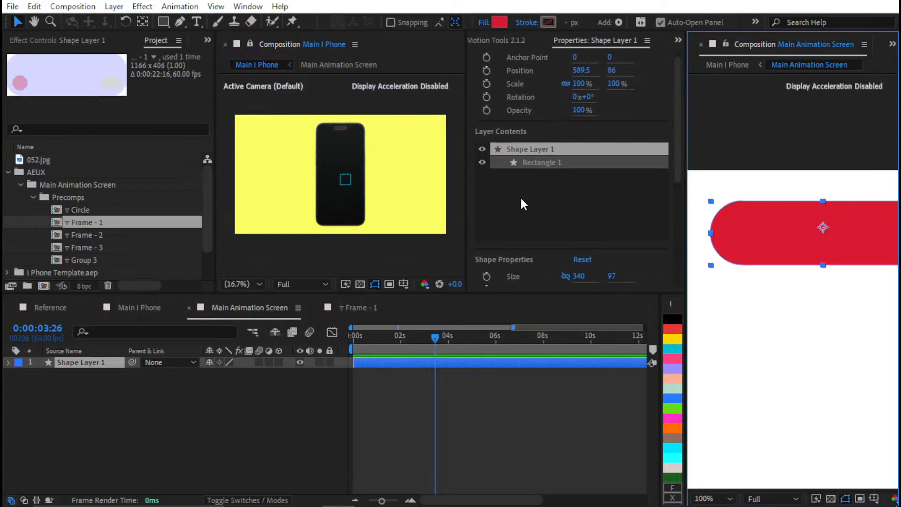
{"action": "scroll", "coordinate": [520, 195], "scroll_direction": "down", "scroll_amount": 1}
{"action": "left_click_drag", "start_coordinate": [466, 144], "coordinate": [485, 145]}
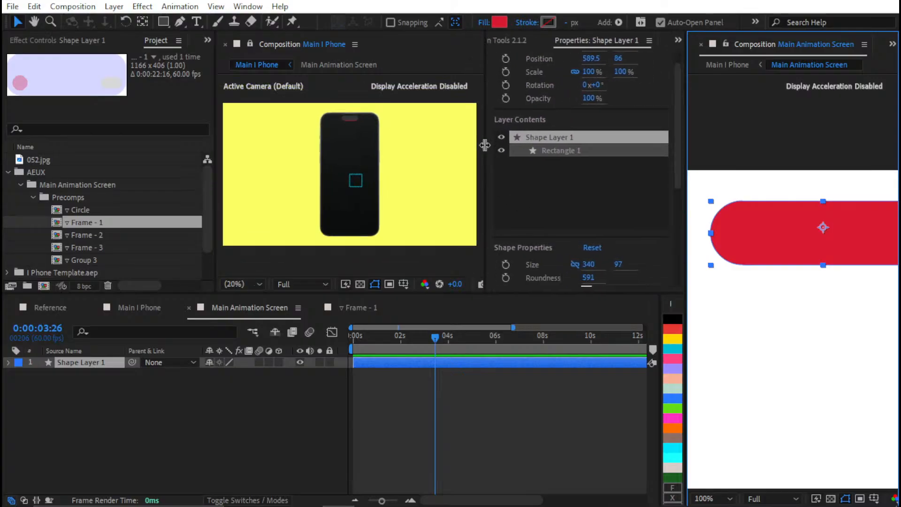
{"action": "left_click", "coordinate": [616, 265]}
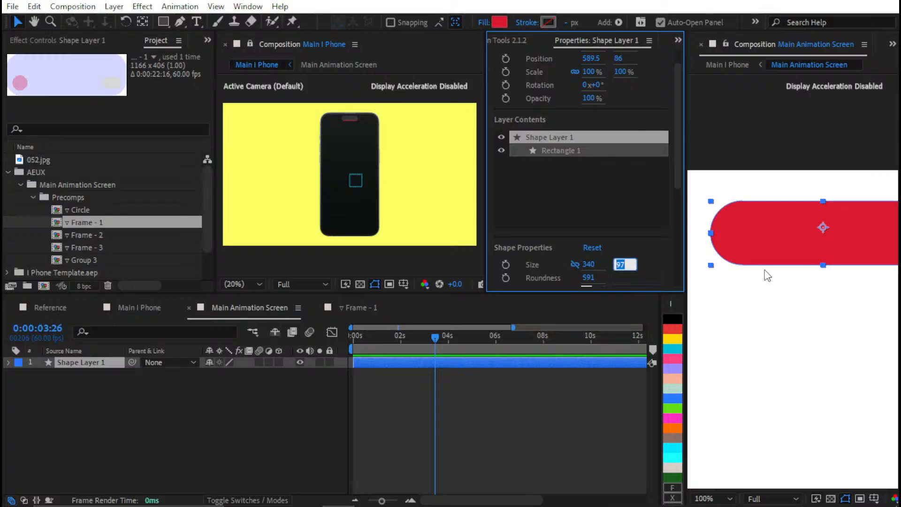
{"action": "left_click", "coordinate": [556, 413]}
Raise Shape Layer 1 to Y position 77, aligning it behind the phone's camera cutout, and fit both previews
{"action": "scroll", "coordinate": [368, 137], "scroll_direction": "up", "scroll_amount": 6}
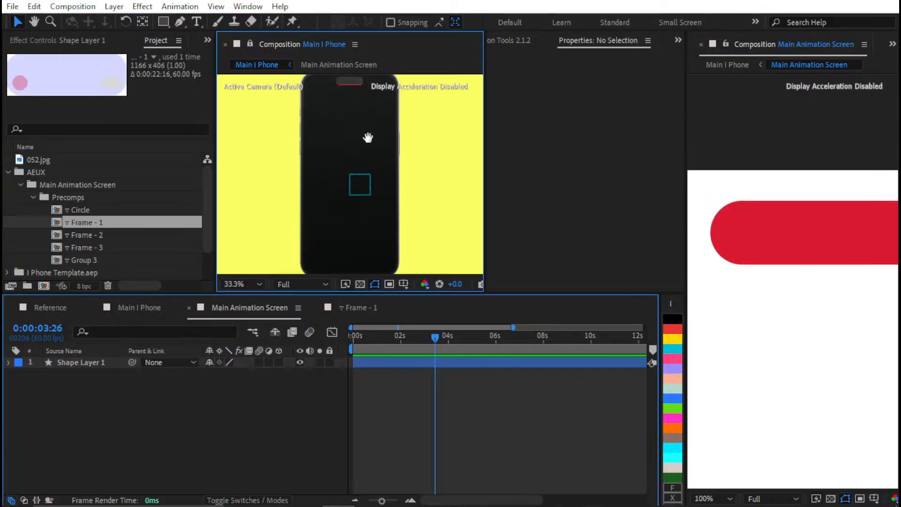
{"action": "left_click_drag", "start_coordinate": [381, 199], "coordinate": [325, 156]}
{"action": "key", "text": "v"}
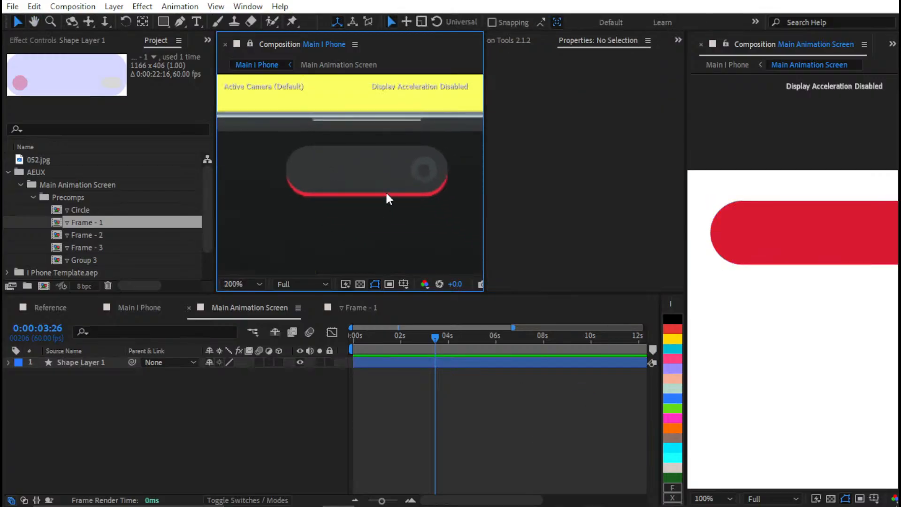
{"action": "left_click", "coordinate": [591, 364]}
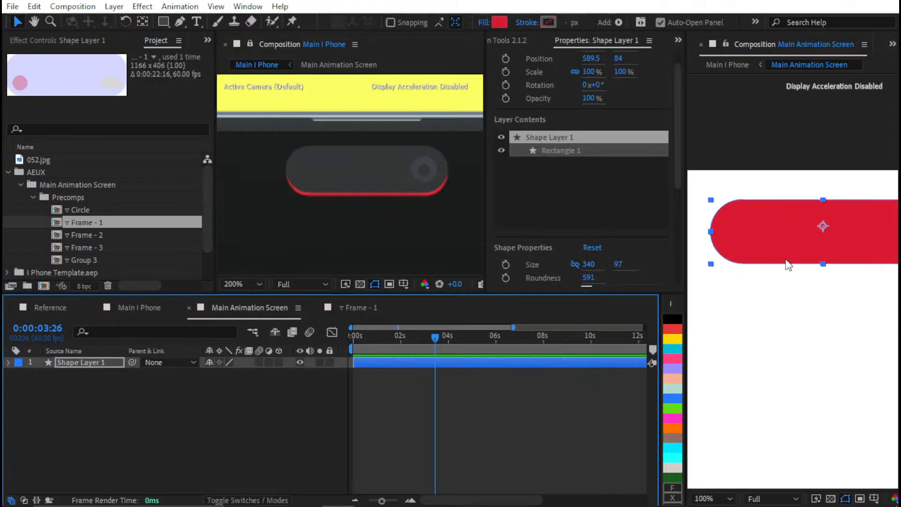
{"action": "key", "text": "Up"}
{"action": "key", "text": "Up"}
{"action": "key", "text": "Up"}
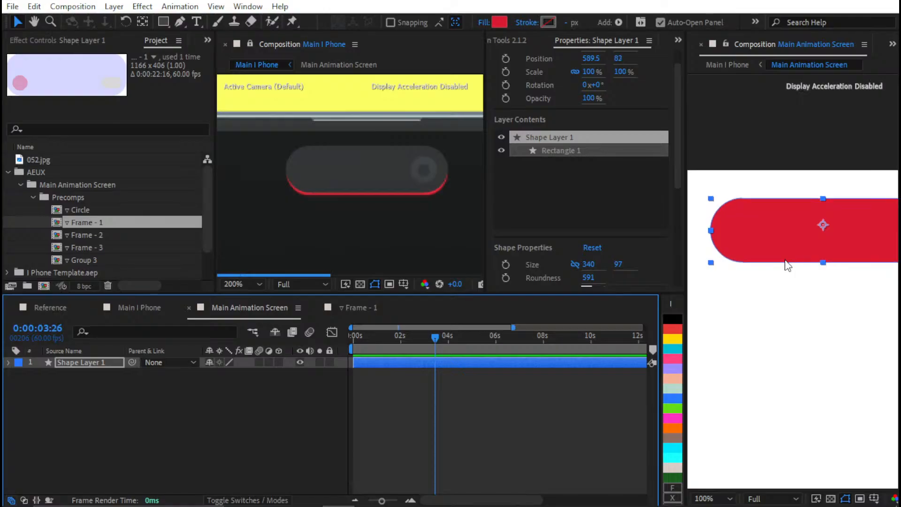
{"action": "key", "text": "Up"}
{"action": "key", "text": "Up"}
{"action": "key", "text": "Up"}
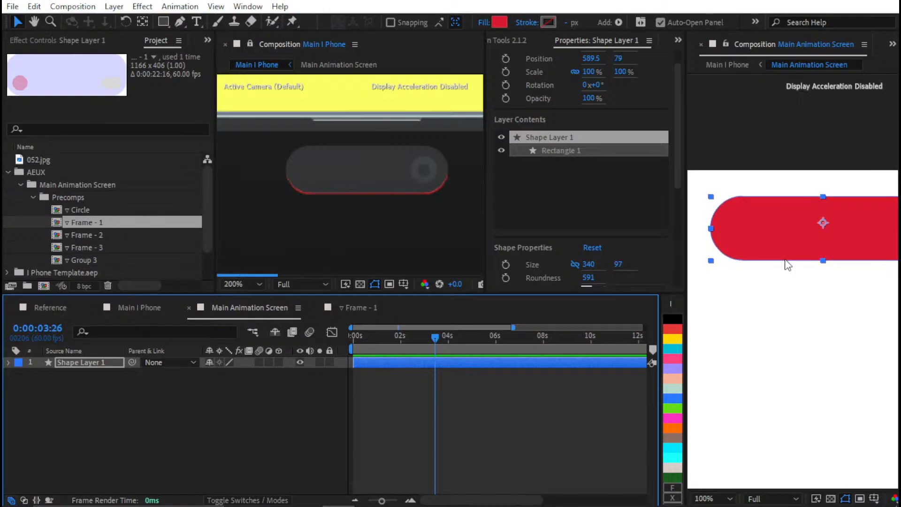
{"action": "key", "text": "Up"}
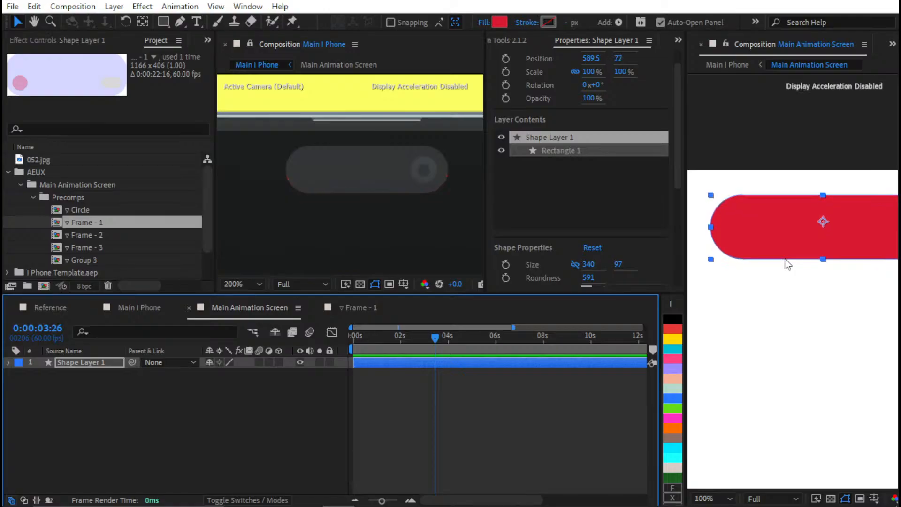
{"action": "left_click", "coordinate": [545, 382]}
{"action": "key", "text": "shift+slash"}
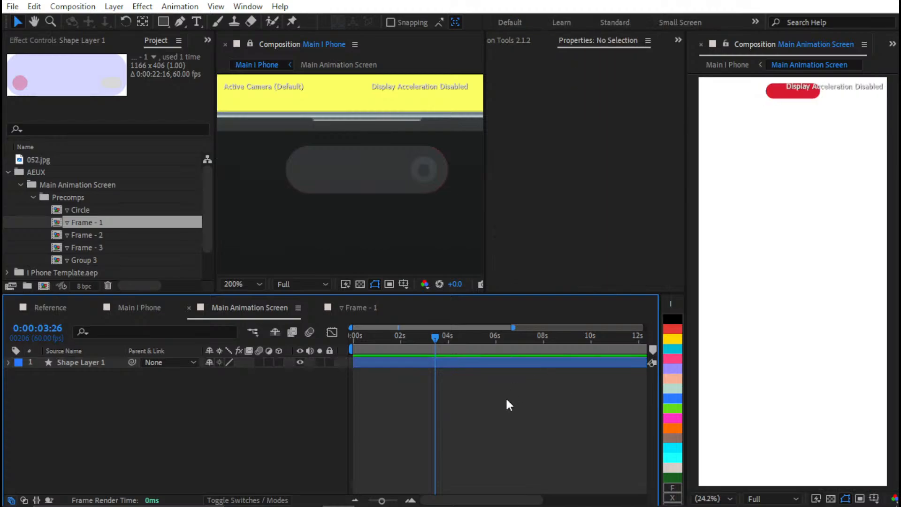
{"action": "scroll", "coordinate": [387, 214], "scroll_direction": "down", "scroll_amount": 4}
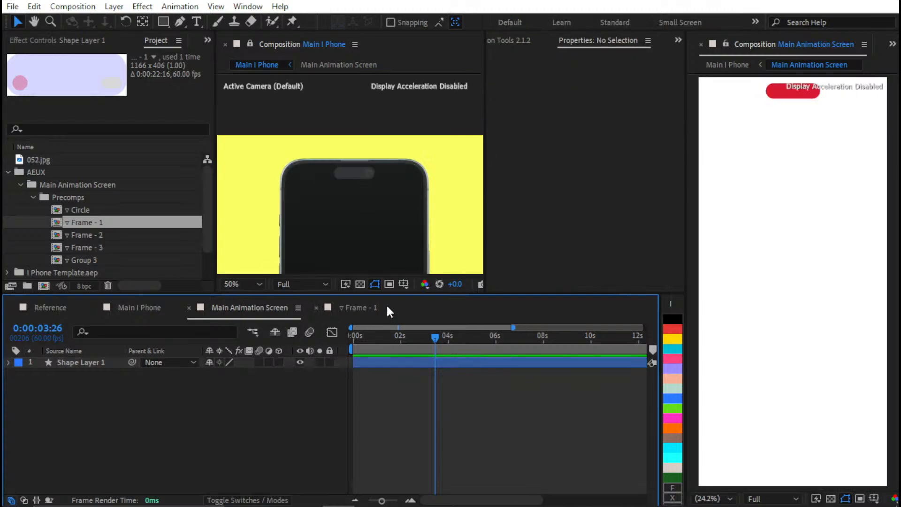
{"action": "key", "text": "shift+slash"}
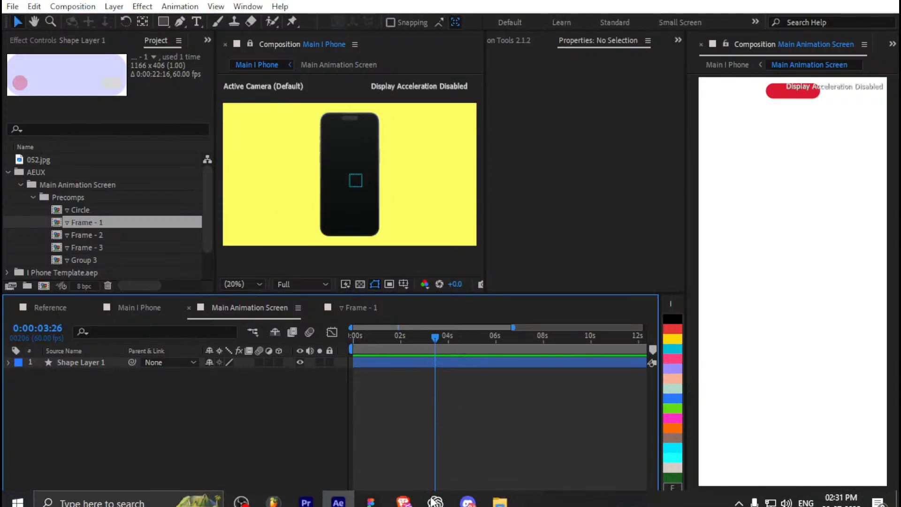
Switch to Figma, examine the header and camera cutout at the top of the phone mockup, and return to After Effects
{"action": "left_click", "coordinate": [371, 494]}
{"action": "left_click_drag", "start_coordinate": [527, 134], "coordinate": [633, 46]}
{"action": "scroll", "coordinate": [537, 181], "scroll_direction": "down", "scroll_amount": 1}
{"action": "scroll", "coordinate": [539, 184], "scroll_direction": "down", "scroll_amount": 1}
{"action": "left_click_drag", "start_coordinate": [416, 366], "coordinate": [662, 363]}
{"action": "scroll", "coordinate": [410, 353], "scroll_direction": "down", "scroll_amount": 1}
{"action": "left_click_drag", "start_coordinate": [498, 361], "coordinate": [527, 161]}
{"action": "scroll", "coordinate": [501, 230], "scroll_direction": "up", "scroll_amount": 3}
{"action": "scroll", "coordinate": [469, 284], "scroll_direction": "up", "scroll_amount": 5}
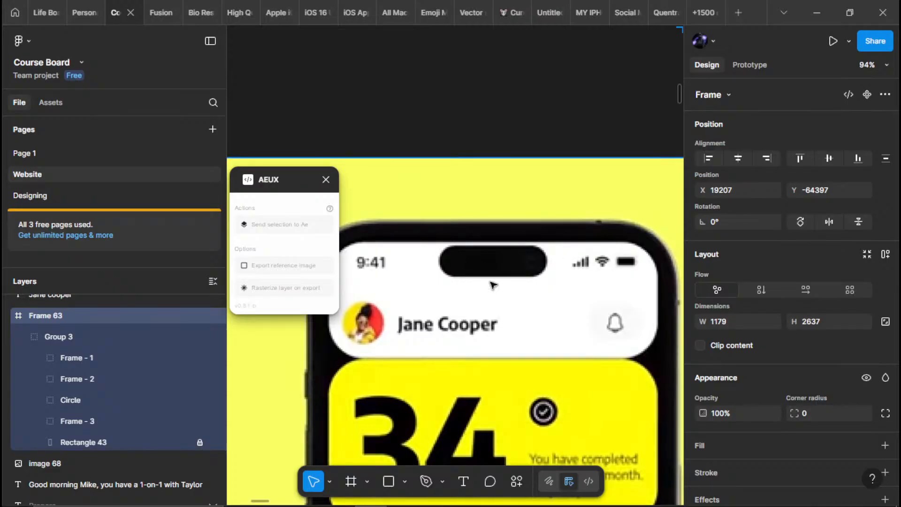
{"action": "left_click", "coordinate": [337, 496]}
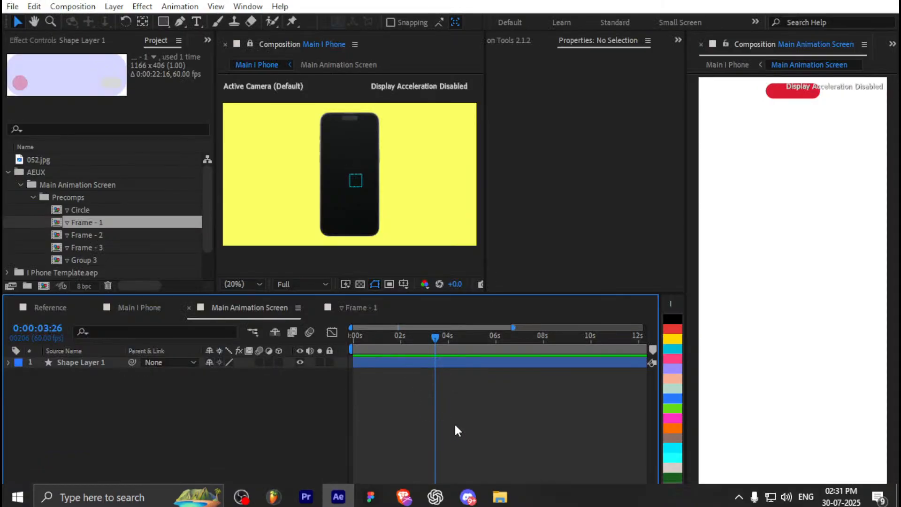
Collapse the AEUX folder in the project and try to import a file
{"action": "left_click", "coordinate": [9, 171]}
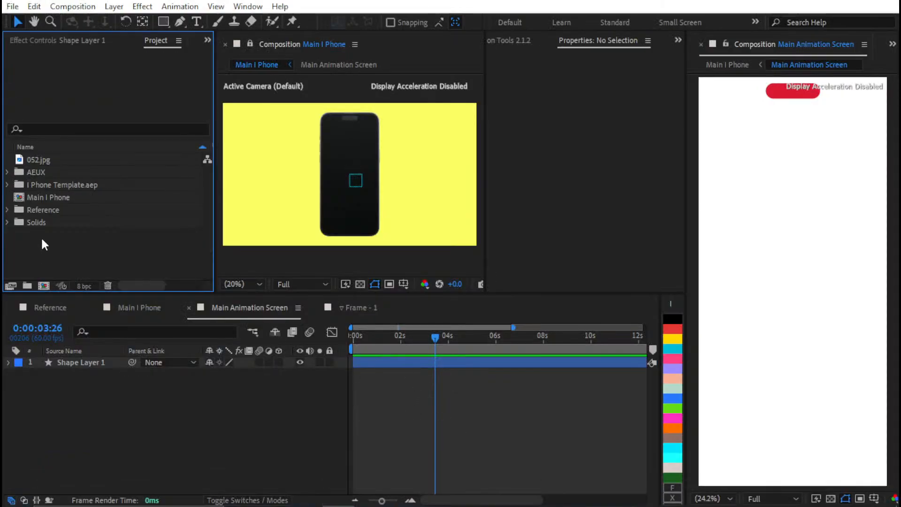
{"action": "key", "text": "ctrl+i"}
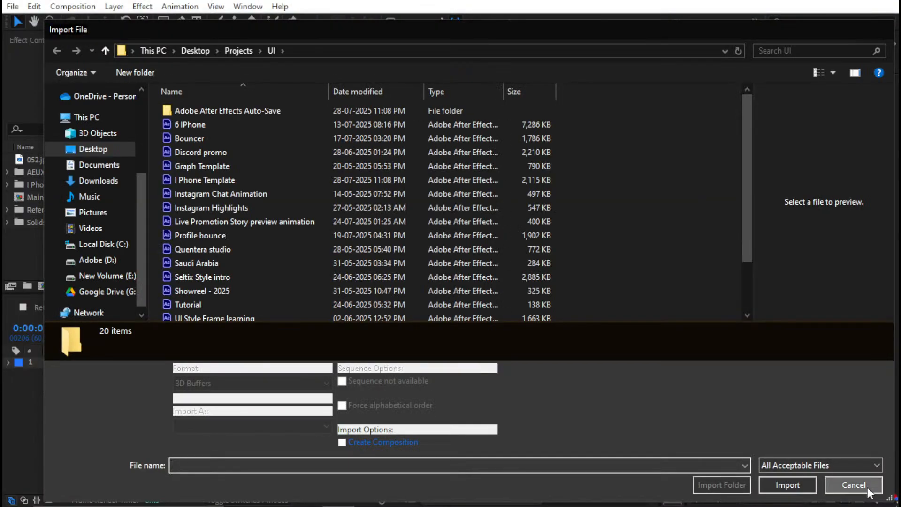
{"action": "left_click", "coordinate": [853, 485]}
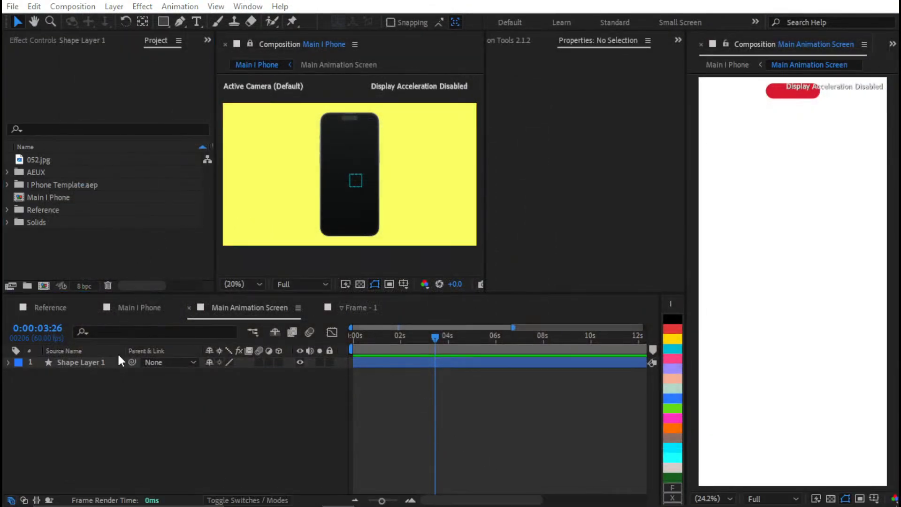
Switch to File Explorer and check Videos, the Project Files folder on Adobe (D:), and New Volume (E:) for the needed asset
{"action": "key", "text": "super+e"}
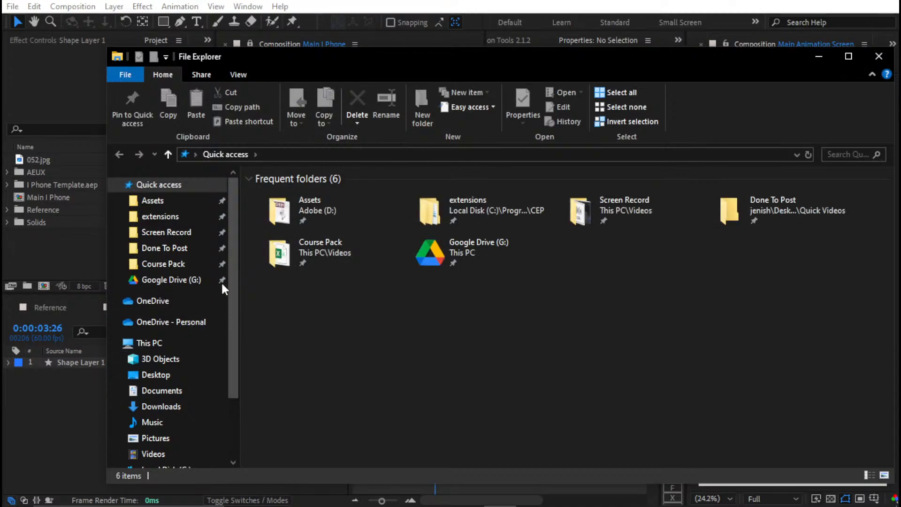
{"action": "scroll", "coordinate": [187, 392], "scroll_direction": "down", "scroll_amount": 1}
{"action": "left_click", "coordinate": [182, 393]}
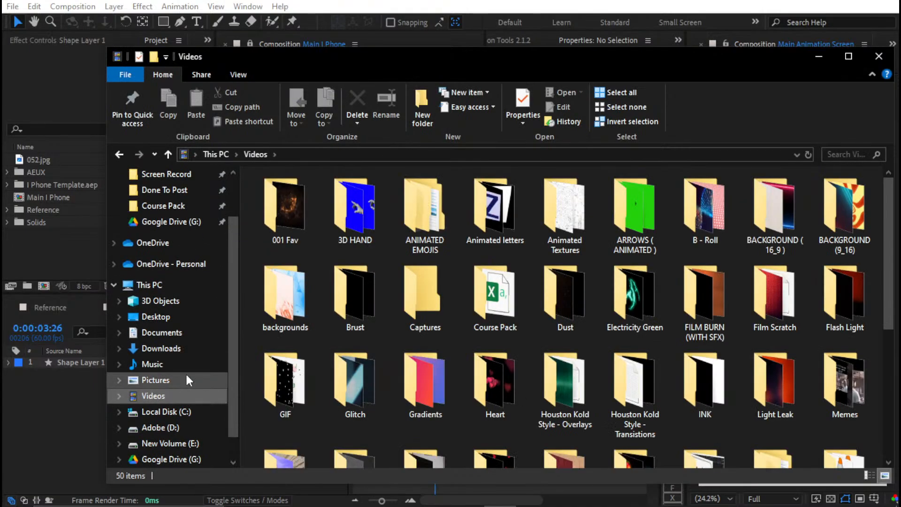
{"action": "left_click", "coordinate": [188, 428]}
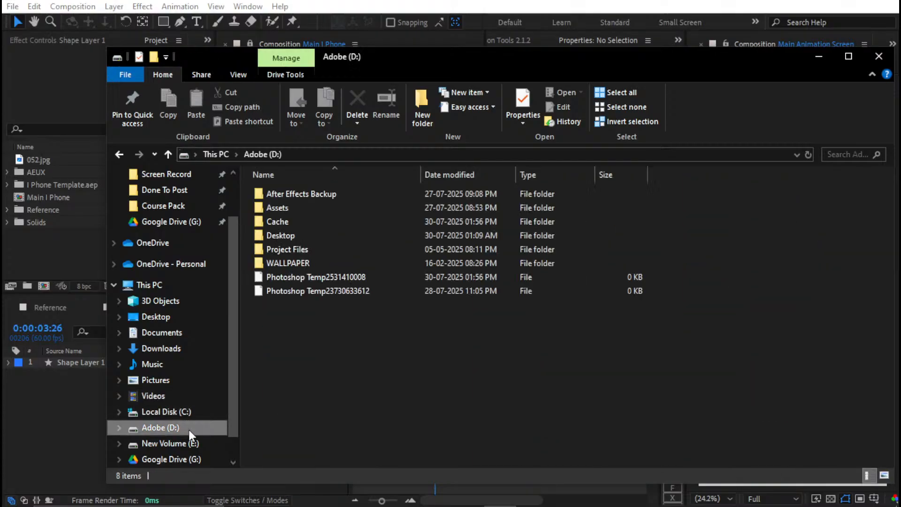
{"action": "double_click", "coordinate": [321, 249]}
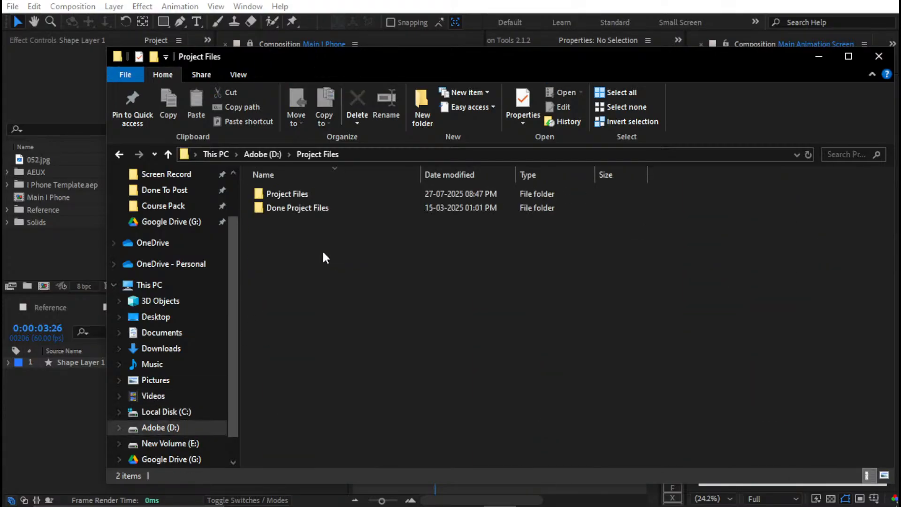
{"action": "key", "text": "alt+Left"}
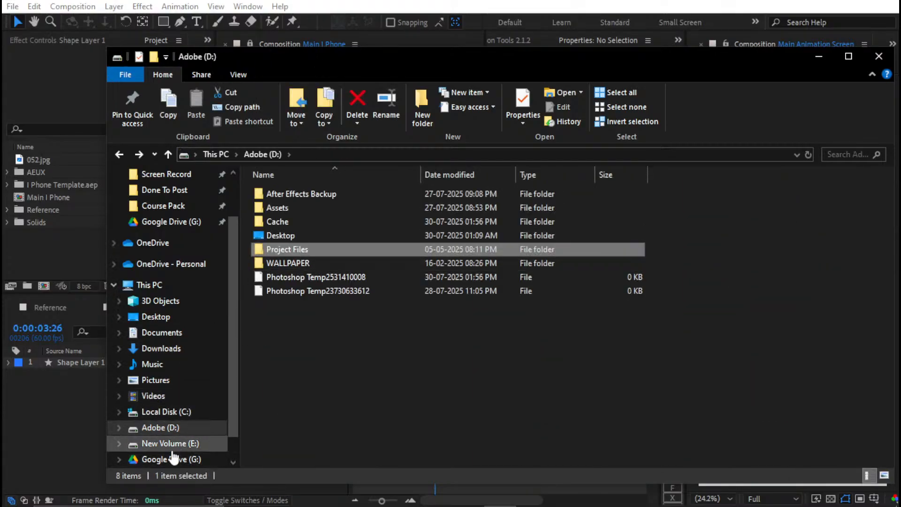
{"action": "left_click", "coordinate": [171, 444]}
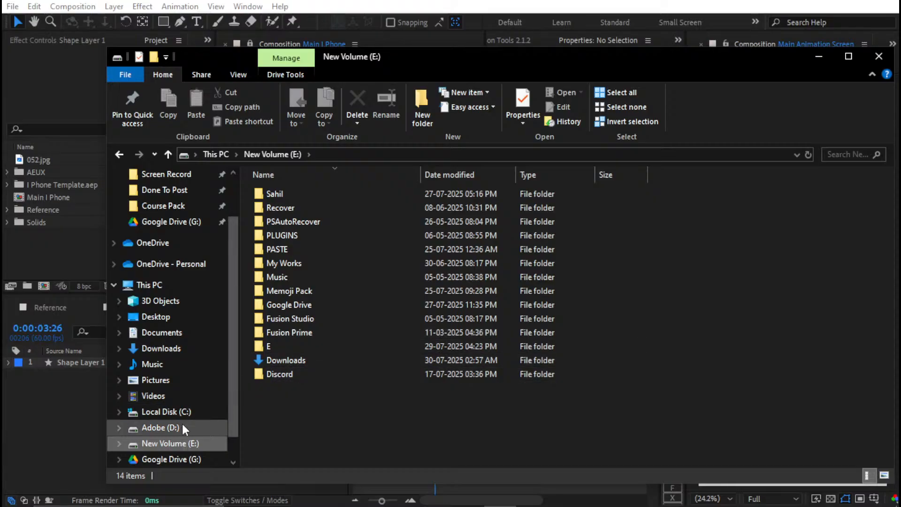
{"action": "left_click", "coordinate": [169, 430]}
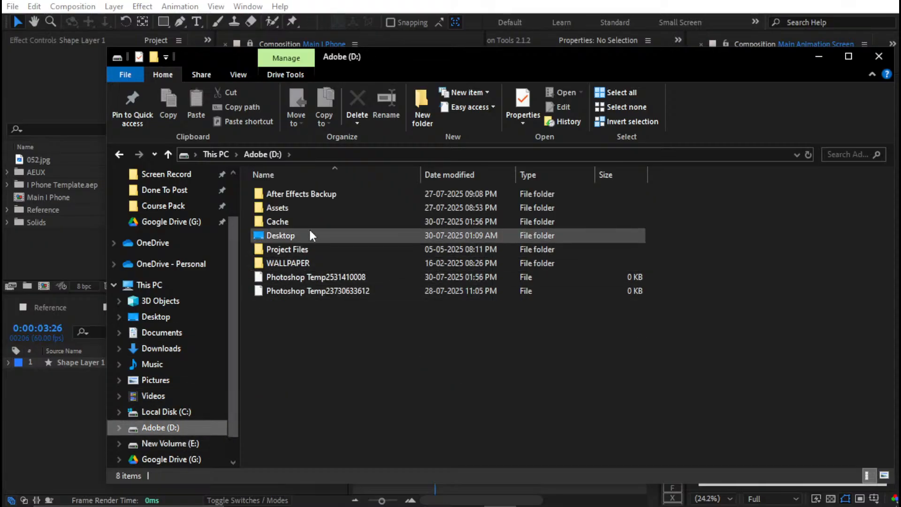
Search the Photoshop PSD, Poster PSD and X folders inside Assets > Software Project Files > Photoshop on Adobe (D:)
{"action": "double_click", "coordinate": [316, 206]}
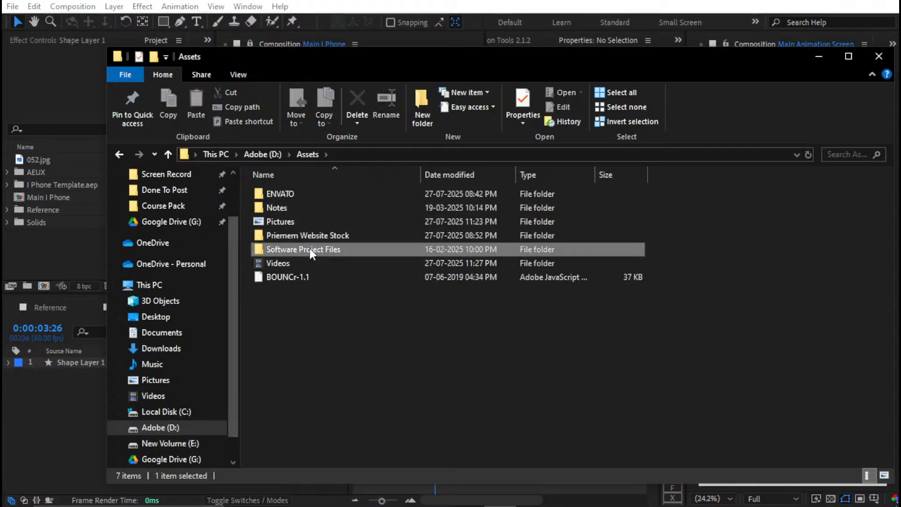
{"action": "double_click", "coordinate": [310, 249]}
{"action": "double_click", "coordinate": [310, 196]}
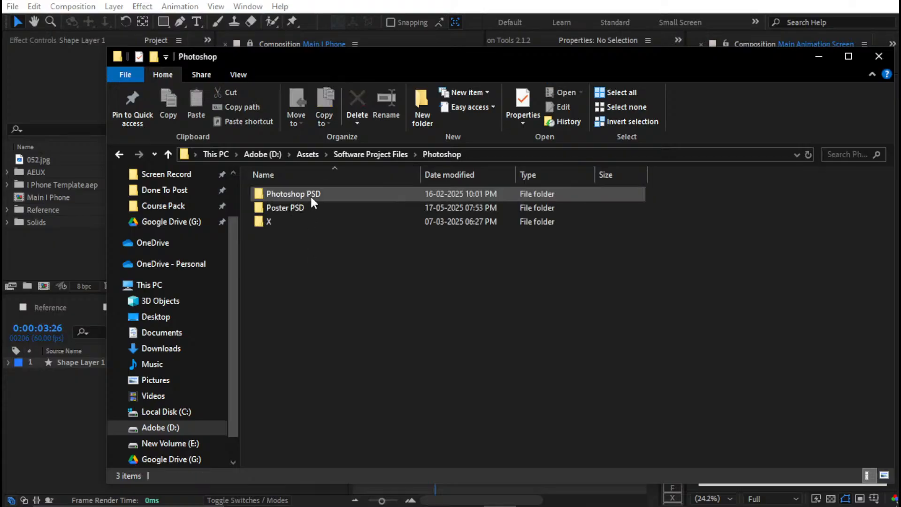
{"action": "double_click", "coordinate": [347, 203]}
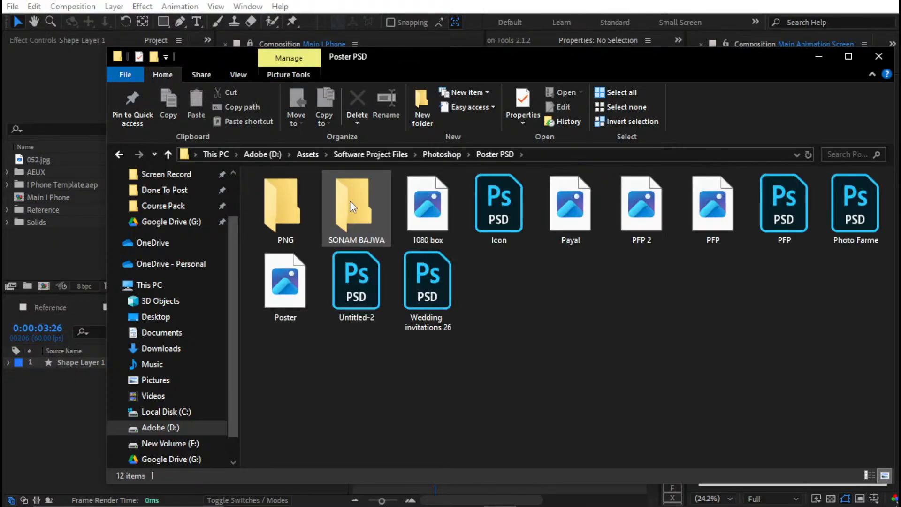
{"action": "key", "text": "alt+Left"}
{"action": "double_click", "coordinate": [352, 198]}
{"action": "key", "text": "alt+Left"}
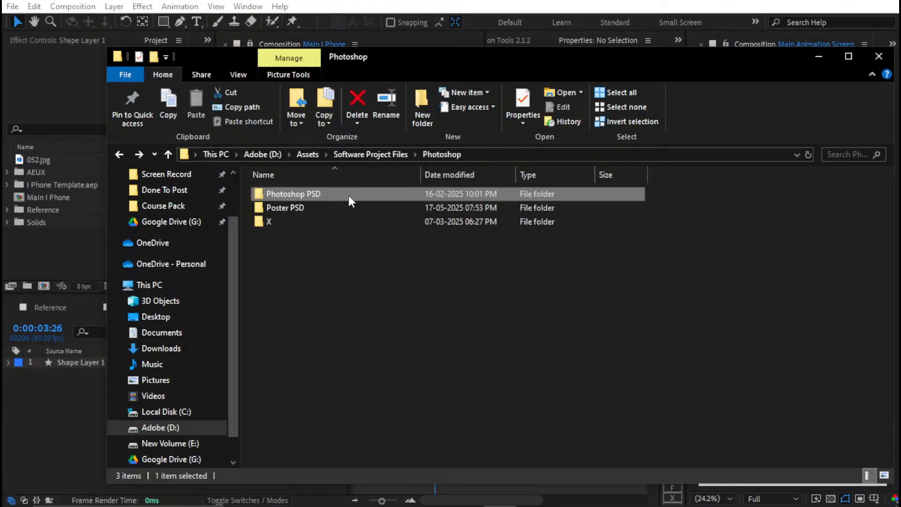
{"action": "double_click", "coordinate": [348, 194]}
{"action": "key", "text": "alt+Left"}
{"action": "double_click", "coordinate": [338, 203]}
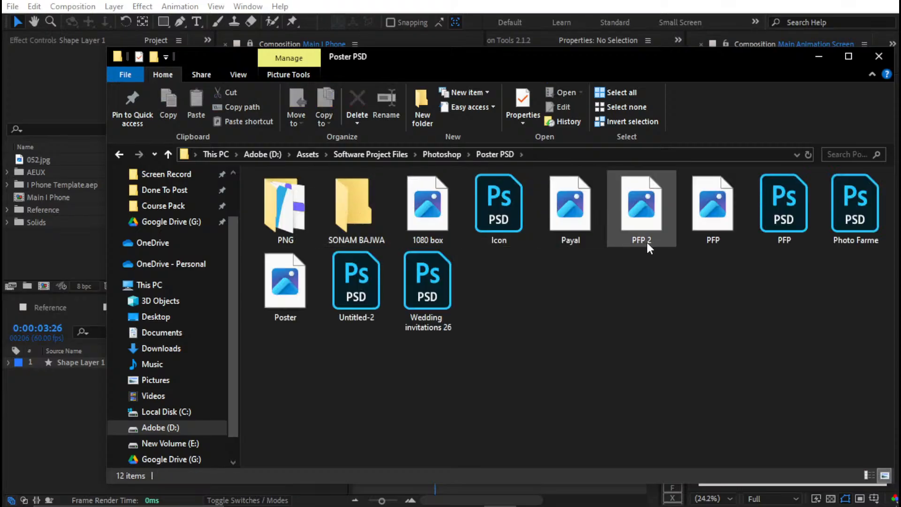
{"action": "key", "text": "alt+Left"}
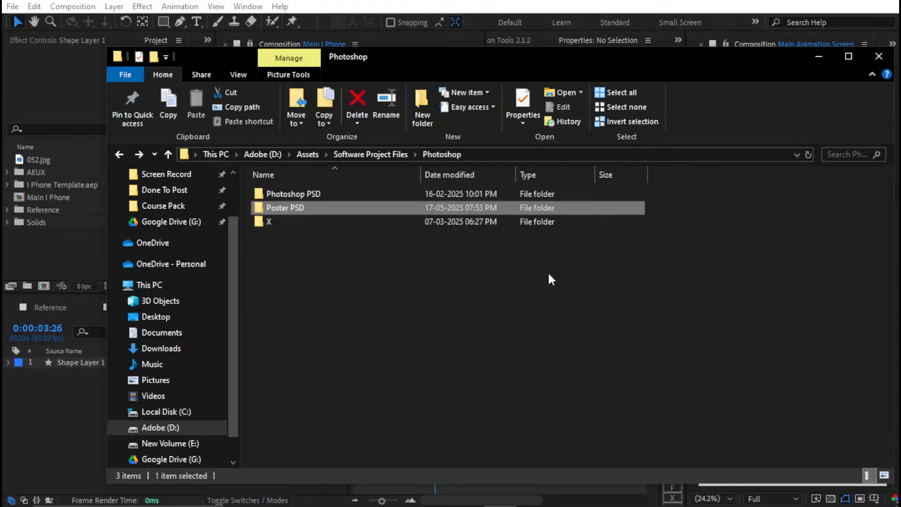
{"action": "double_click", "coordinate": [370, 220]}
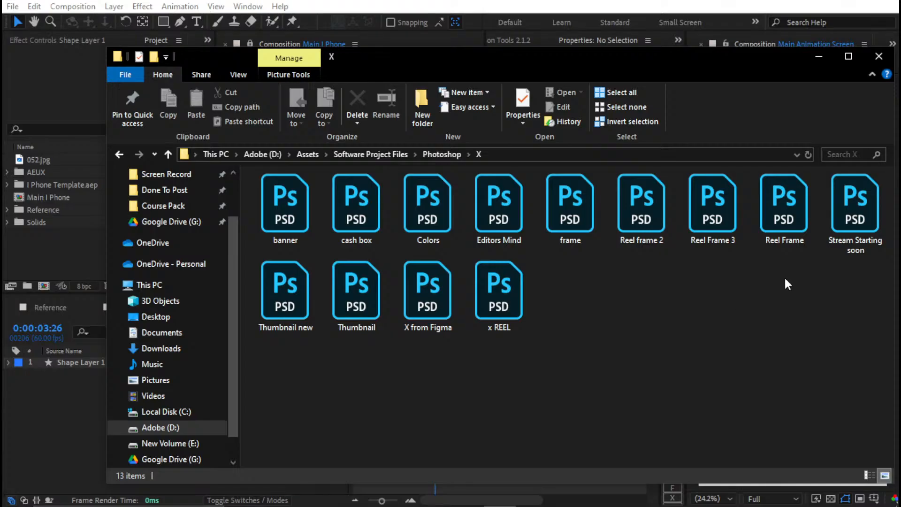
{"action": "key", "text": "alt+Left"}
Check the Priemem Website Stock and Notes folders in Assets, and reopen Software Project Files > Photoshop
{"action": "key", "text": "alt+Left"}
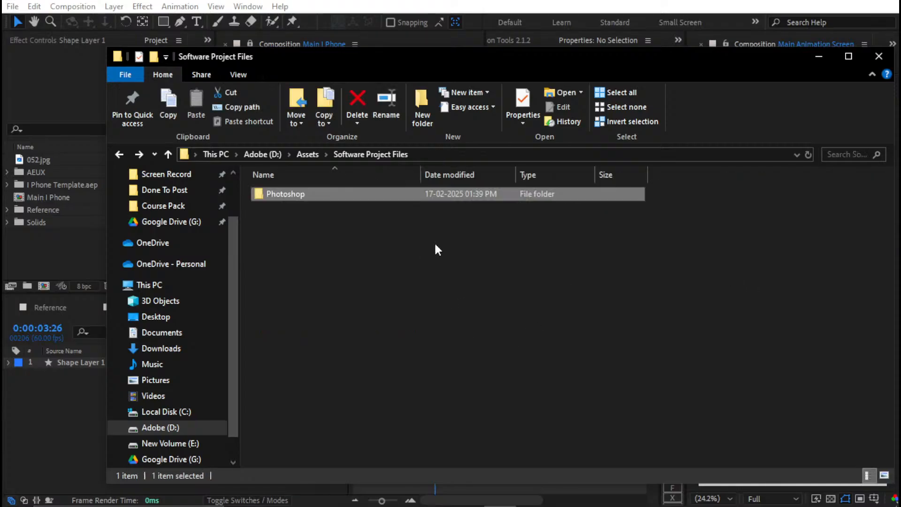
{"action": "key", "text": "alt+Left"}
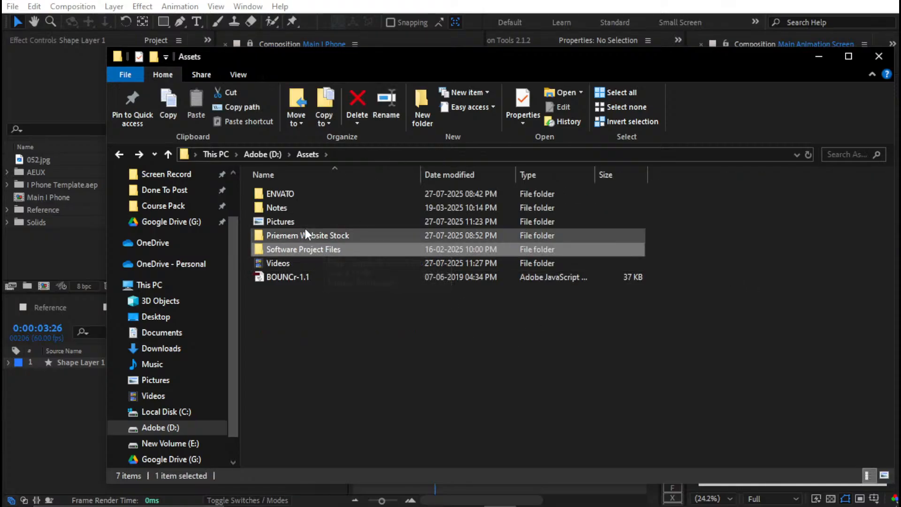
{"action": "double_click", "coordinate": [294, 235]}
{"action": "key", "text": "alt+Left"}
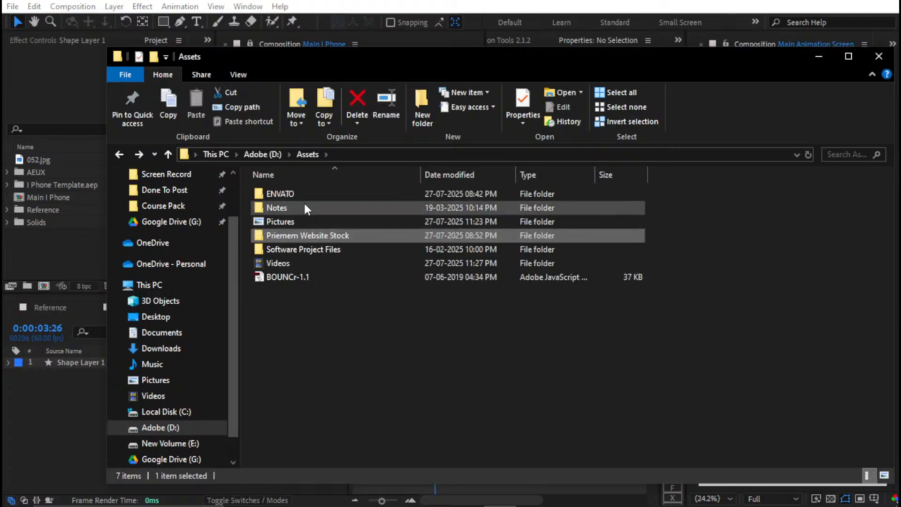
{"action": "double_click", "coordinate": [305, 207]}
{"action": "key", "text": "alt+Left"}
{"action": "double_click", "coordinate": [300, 247]}
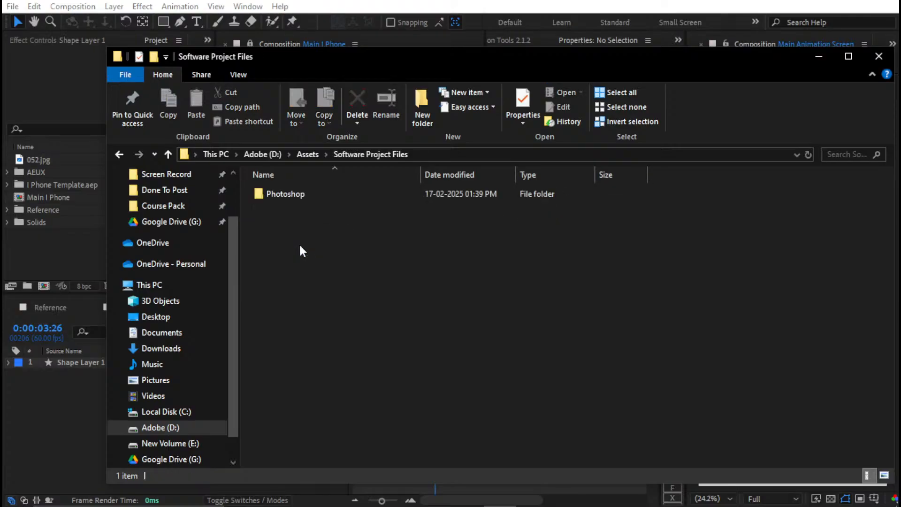
{"action": "double_click", "coordinate": [288, 192]}
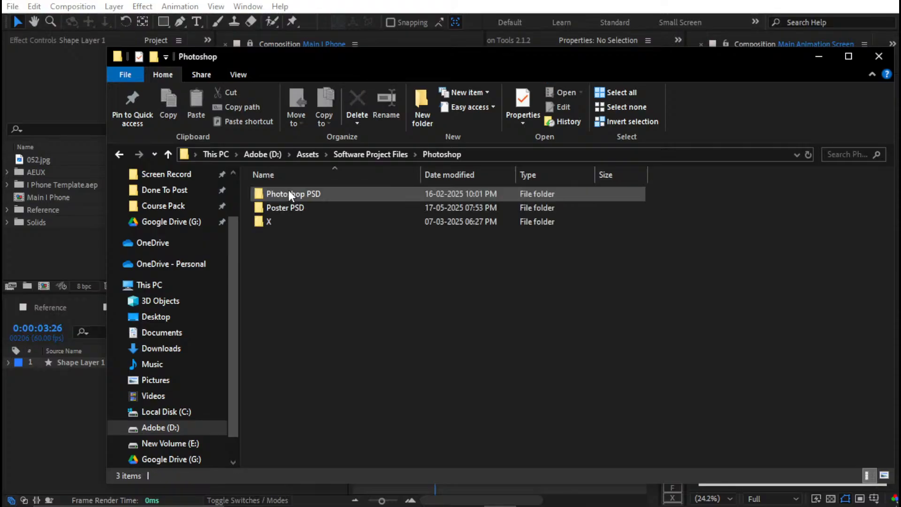
Look through New Volume (E:) and the Documents folder, including its pROJECT subfolder, for the needed asset
{"action": "left_click", "coordinate": [190, 444]}
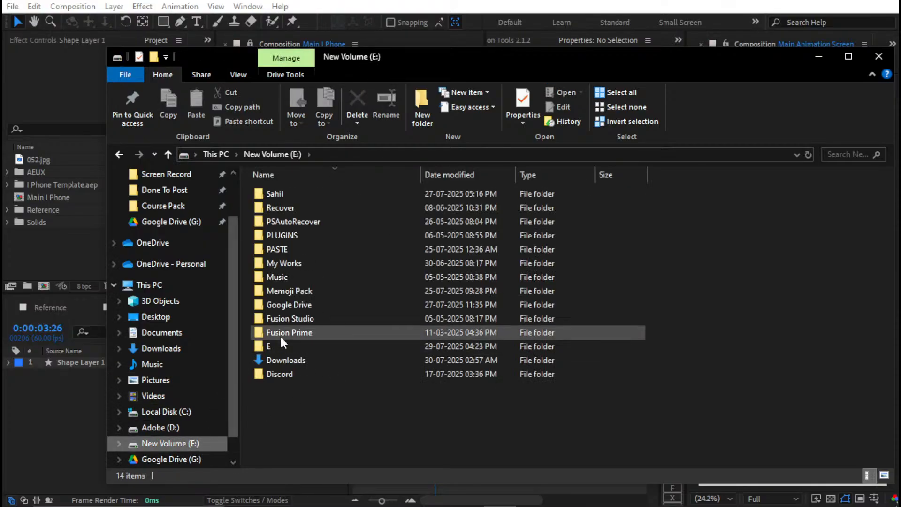
{"action": "left_click", "coordinate": [157, 332]}
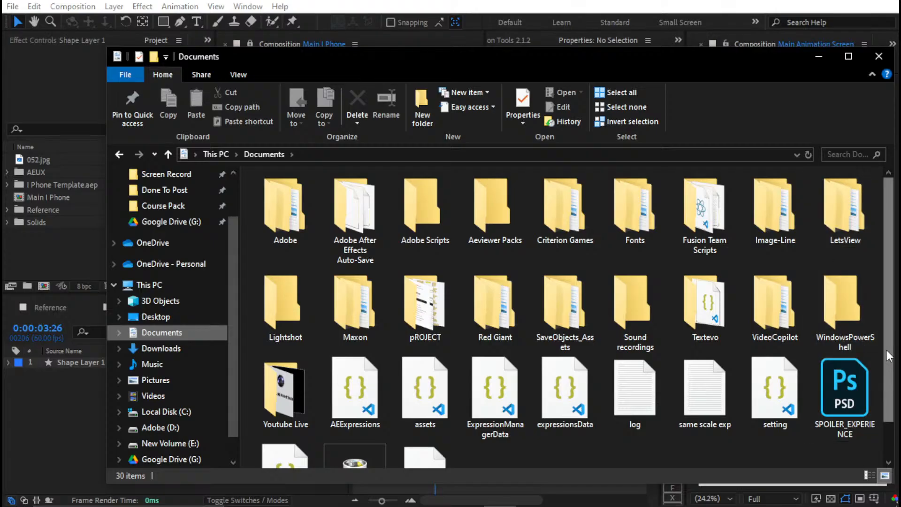
{"action": "scroll", "coordinate": [891, 376], "scroll_direction": "down", "scroll_amount": 1}
{"action": "scroll", "coordinate": [891, 377], "scroll_direction": "down", "scroll_amount": 1}
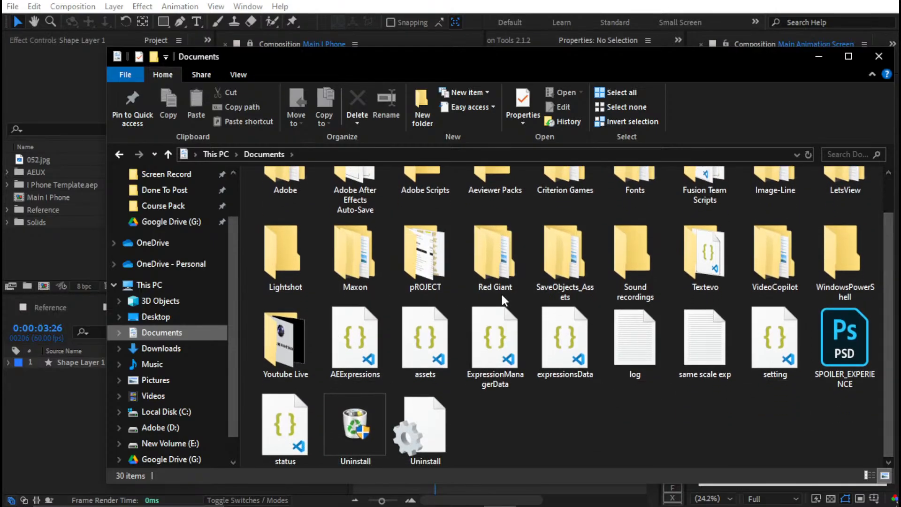
{"action": "scroll", "coordinate": [826, 275], "scroll_direction": "up", "scroll_amount": 2}
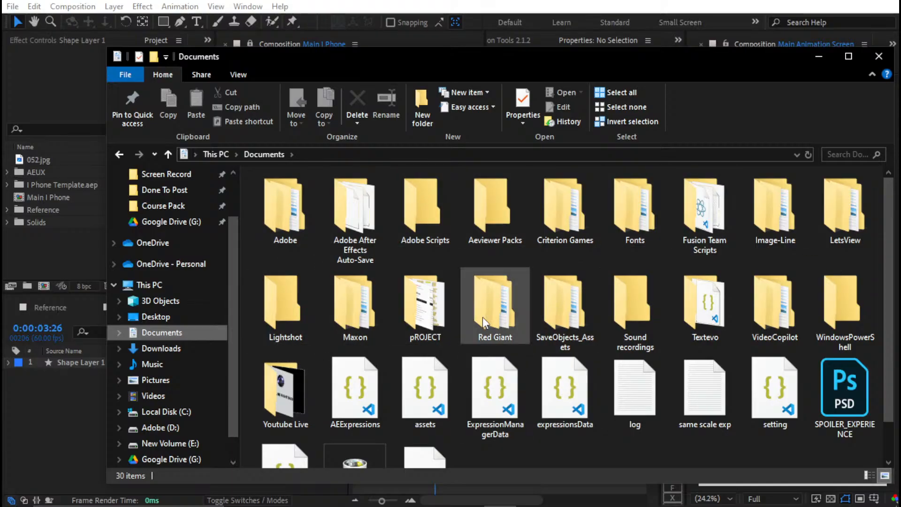
{"action": "double_click", "coordinate": [423, 293]}
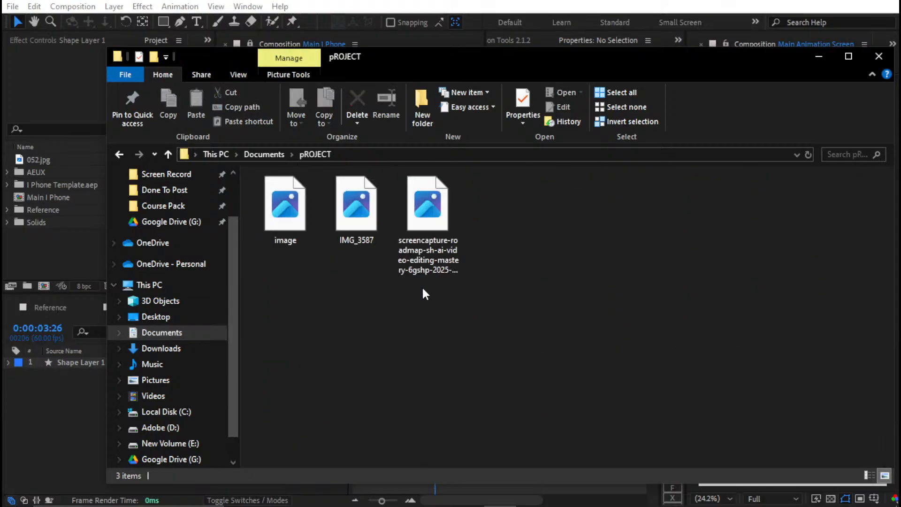
{"action": "key", "text": "alt+Left"}
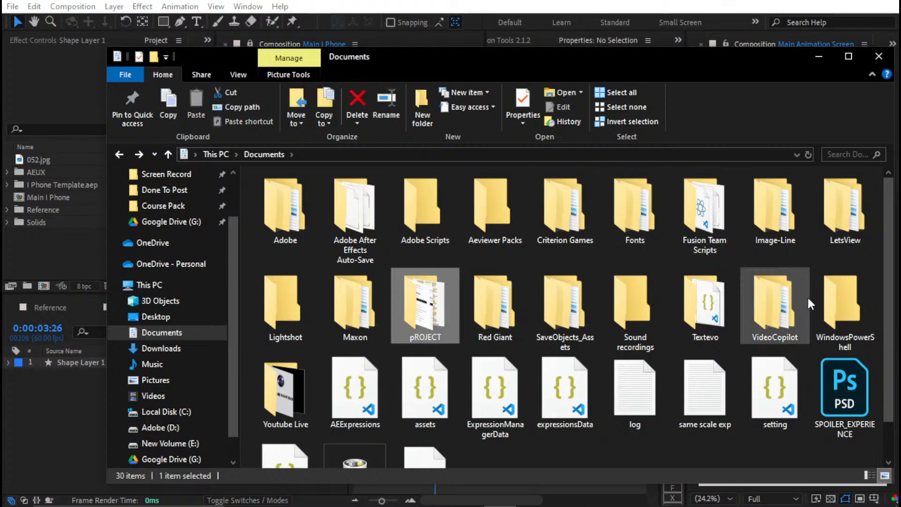
{"action": "scroll", "coordinate": [592, 330], "scroll_direction": "down", "scroll_amount": 1}
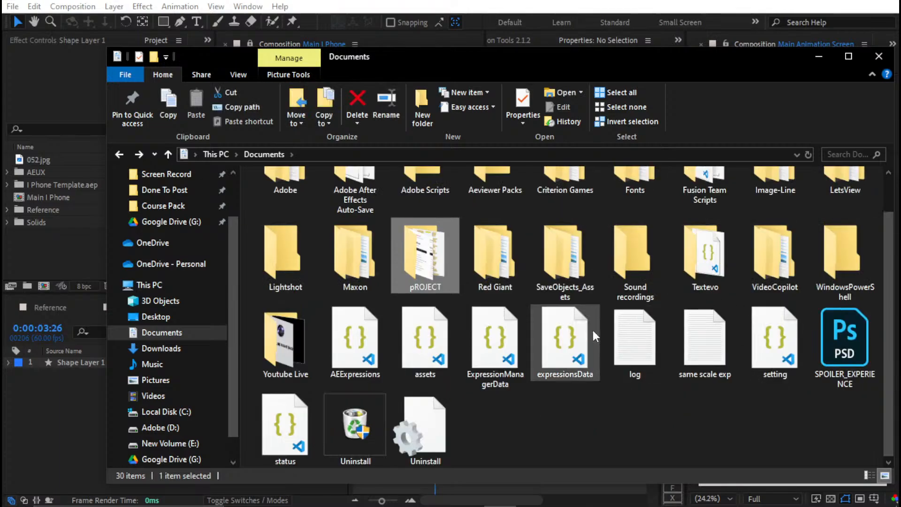
{"action": "left_click", "coordinate": [557, 400]}
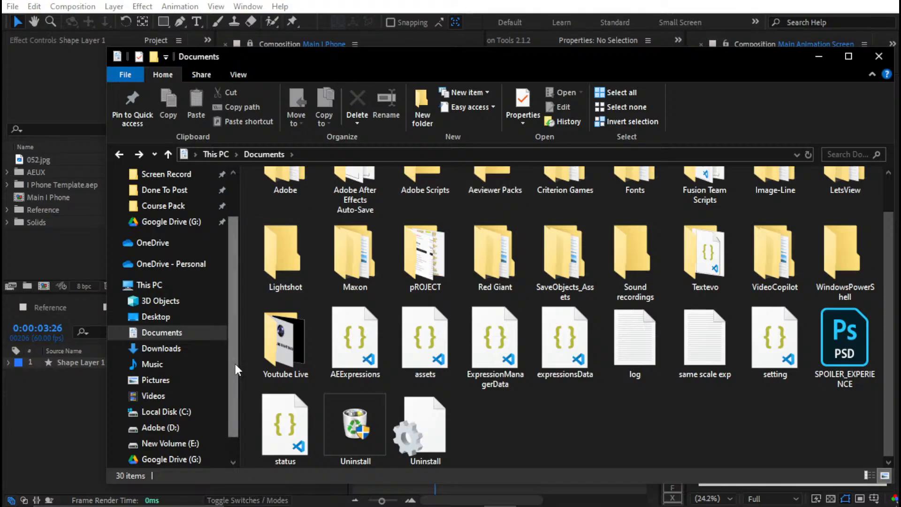
Browse the Downloads and Pictures folders for the needed asset, and return to After Effects
{"action": "left_click", "coordinate": [190, 348]}
{"action": "scroll", "coordinate": [443, 422], "scroll_direction": "down", "scroll_amount": 2}
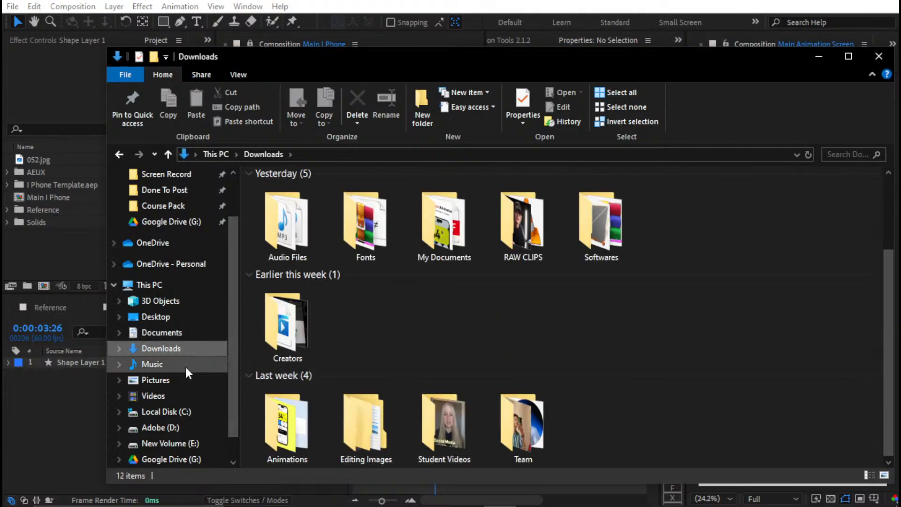
{"action": "left_click", "coordinate": [170, 381]}
{"action": "scroll", "coordinate": [357, 354], "scroll_direction": "down", "scroll_amount": 2}
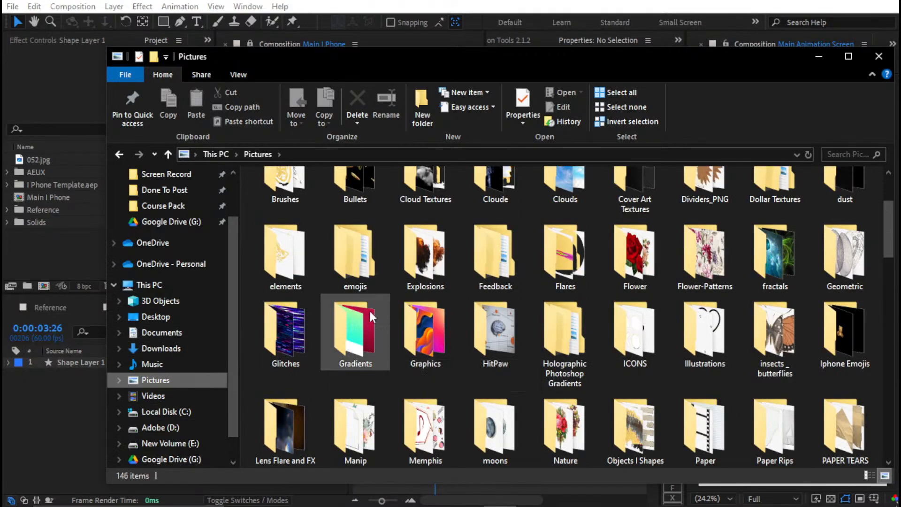
{"action": "scroll", "coordinate": [329, 338], "scroll_direction": "down", "scroll_amount": 6}
{"action": "scroll", "coordinate": [725, 325], "scroll_direction": "up", "scroll_amount": 8}
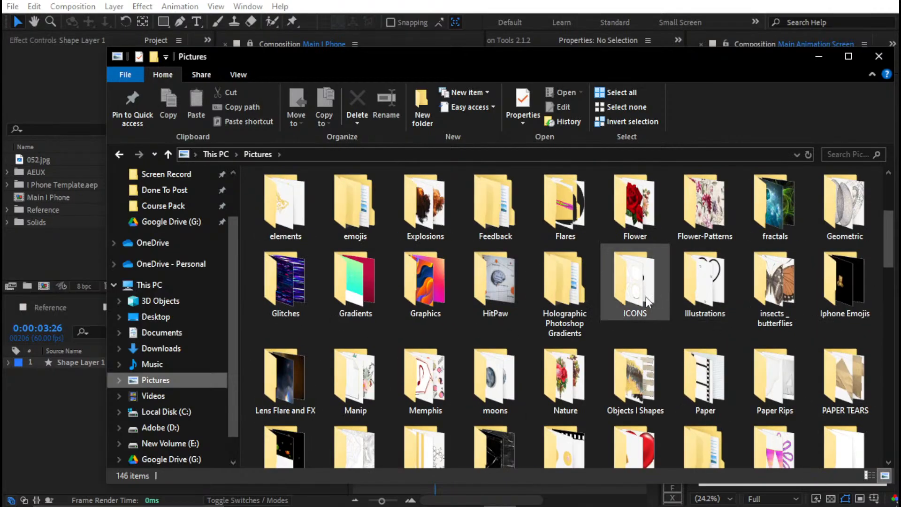
{"action": "scroll", "coordinate": [609, 290], "scroll_direction": "down", "scroll_amount": 4}
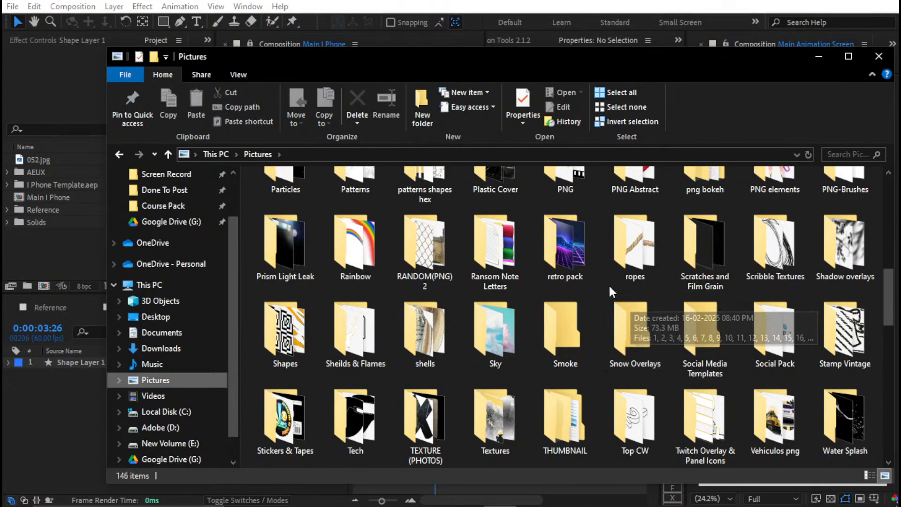
{"action": "left_click", "coordinate": [561, 38]}
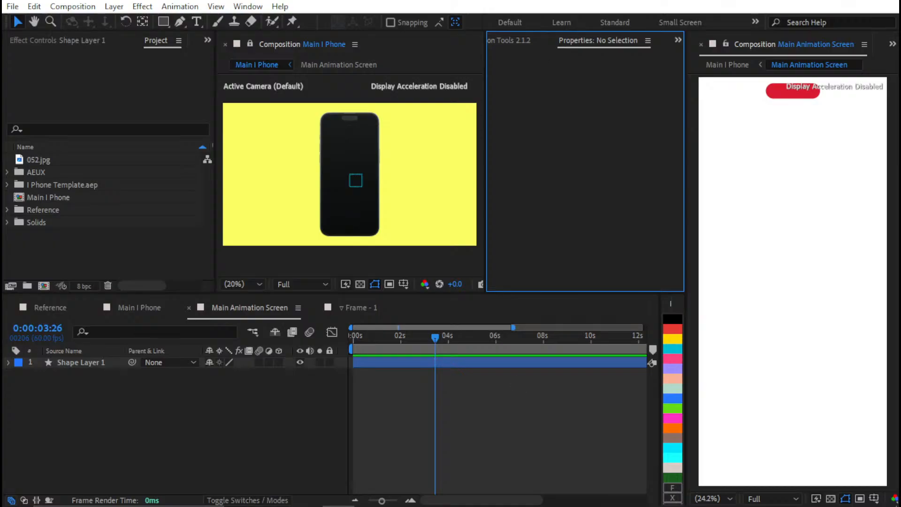
Switch back to File Explorer and look through the remaining items of the Pictures folder for the needed asset
{"action": "left_click", "coordinate": [496, 493]}
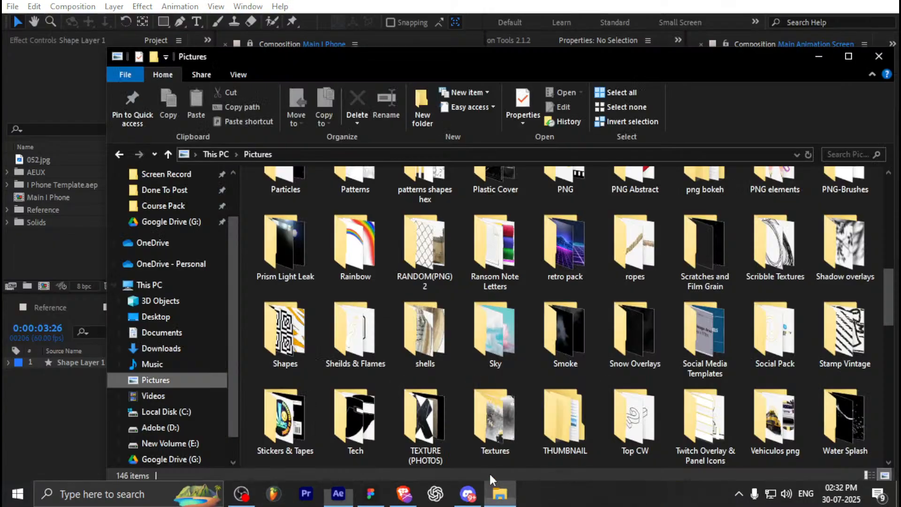
{"action": "double_click", "coordinate": [451, 48]}
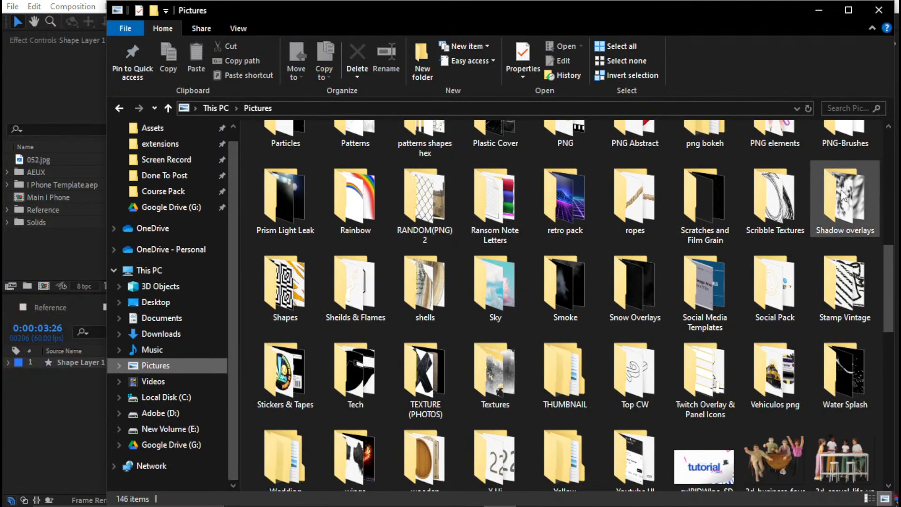
{"action": "scroll", "coordinate": [422, 281], "scroll_direction": "down", "scroll_amount": 3}
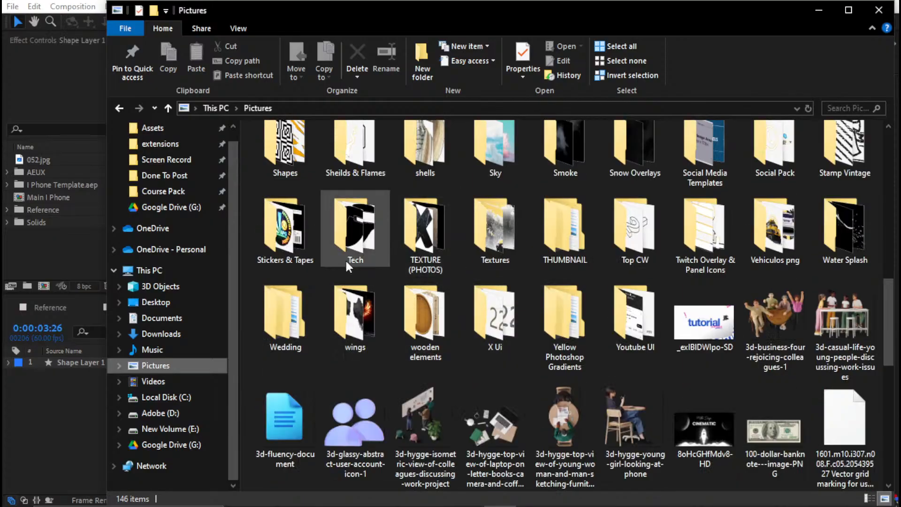
Check the PASTE folder on New Volume (E:) and its Editing subfolder for the needed asset
{"action": "left_click", "coordinate": [195, 427]}
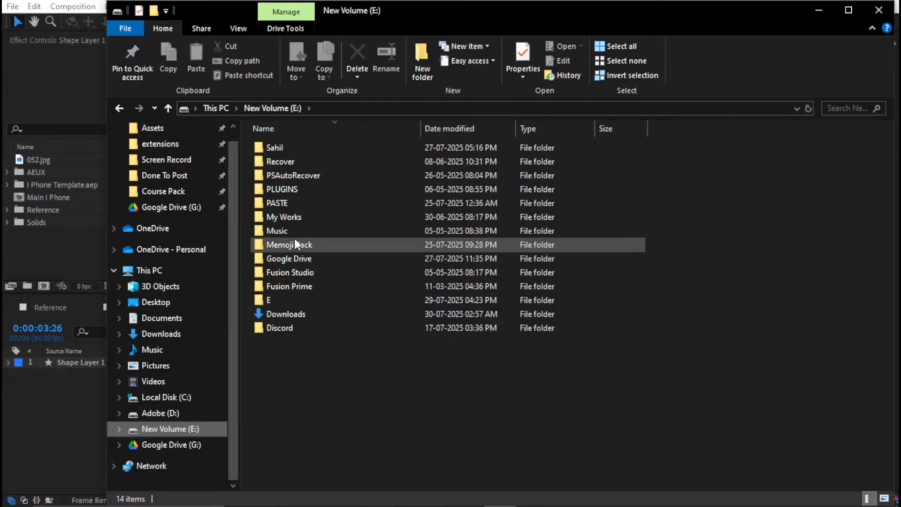
{"action": "left_click", "coordinate": [283, 216]}
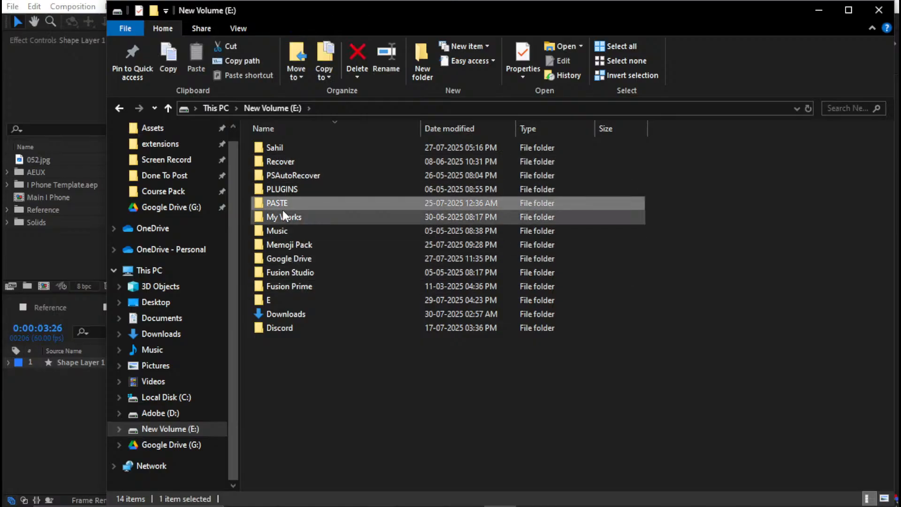
{"action": "double_click", "coordinate": [281, 202]}
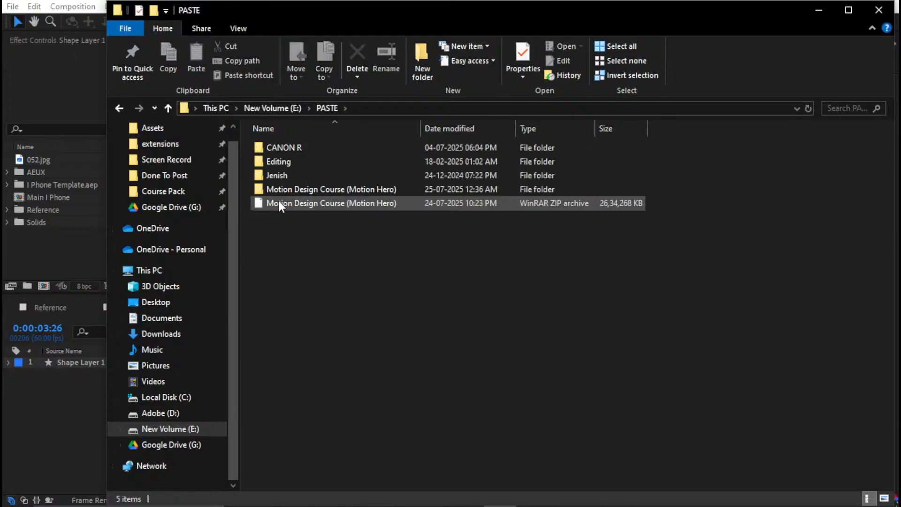
{"action": "double_click", "coordinate": [283, 164]}
{"action": "double_click", "coordinate": [288, 151]}
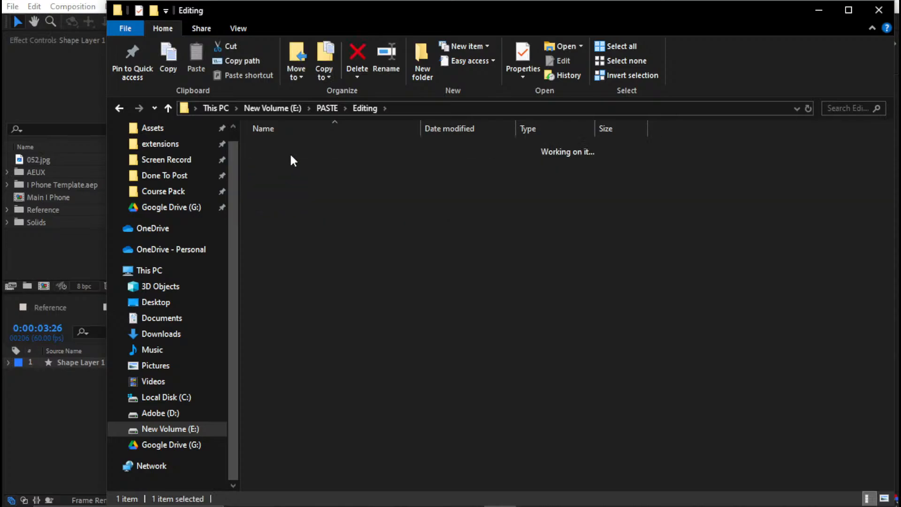
{"action": "left_click", "coordinate": [289, 151]}
{"action": "key", "text": "BackSpace"}
{"action": "key", "text": "BackSpace"}
{"action": "key", "text": "BackSpace"}
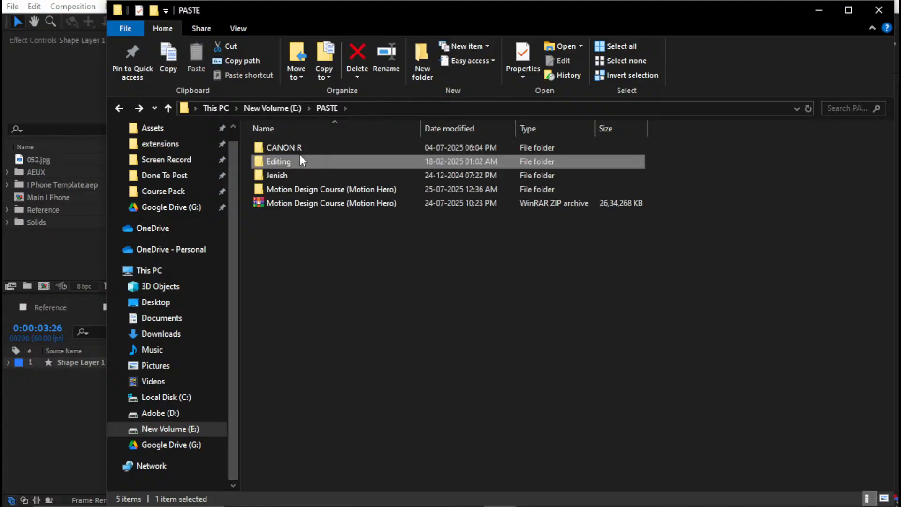
Look through the Wedding Projects, X.com, Work and Raw Clips folders inside Fusion Studio on New Volume (E:)
{"action": "double_click", "coordinate": [305, 271]}
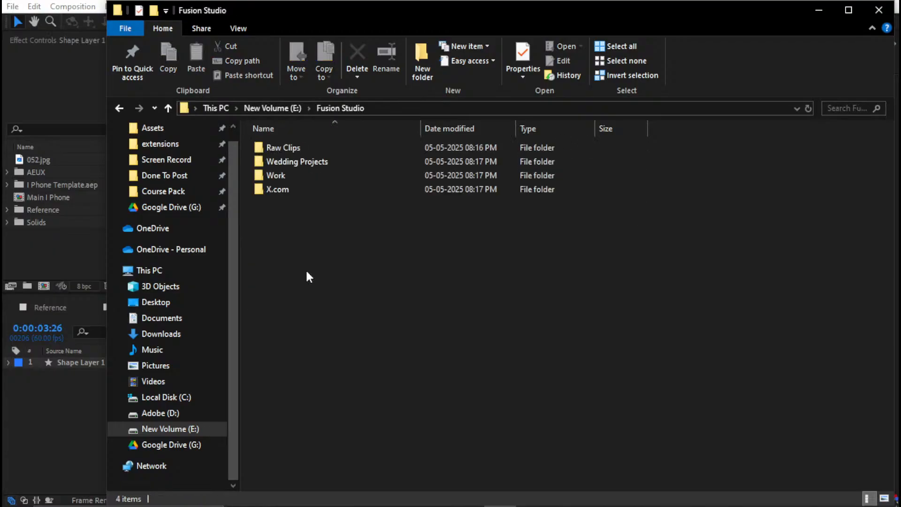
{"action": "double_click", "coordinate": [306, 164]}
{"action": "key", "text": "BackSpace"}
{"action": "double_click", "coordinate": [300, 185]}
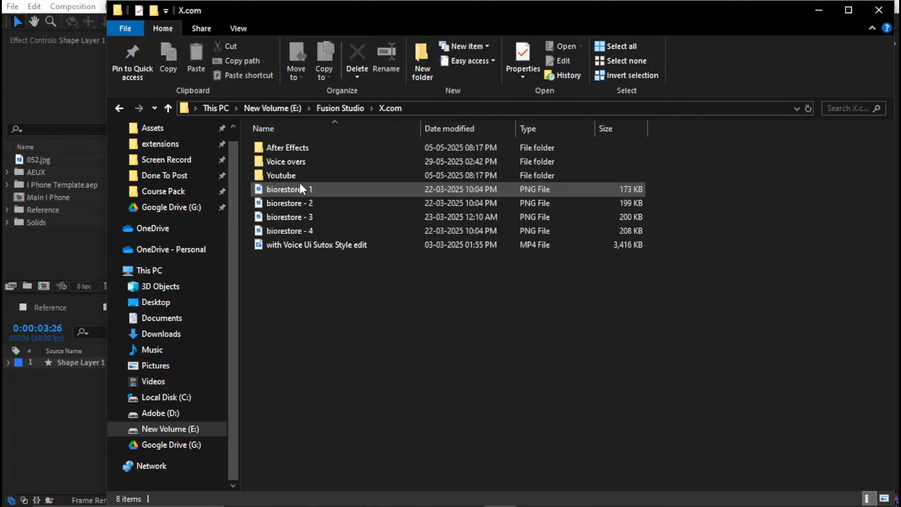
{"action": "key", "text": "BackSpace"}
{"action": "double_click", "coordinate": [299, 174]}
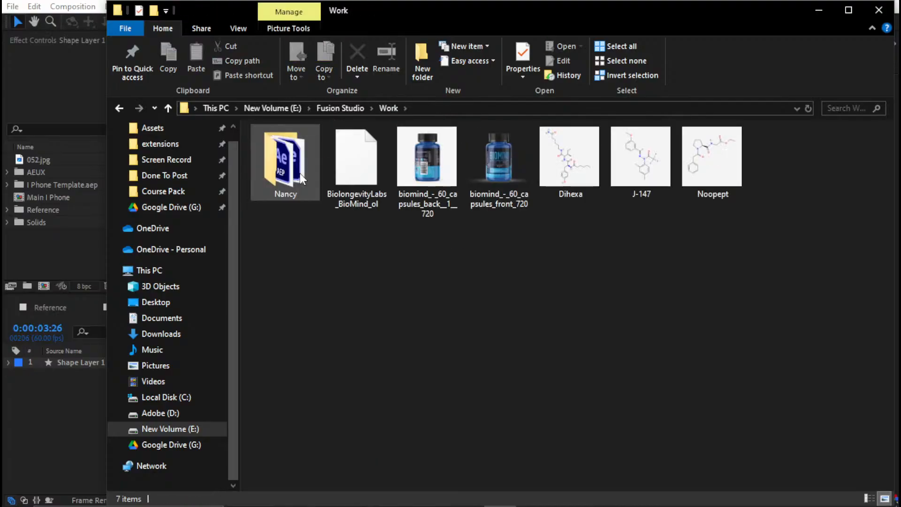
{"action": "key", "text": "BackSpace"}
{"action": "double_click", "coordinate": [311, 146]}
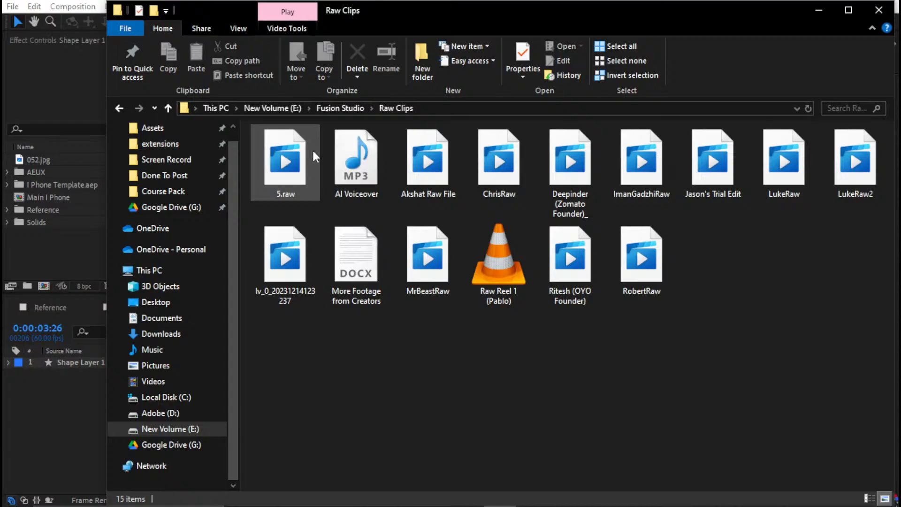
{"action": "key", "text": "BackSpace"}
{"action": "key", "text": "BackSpace"}
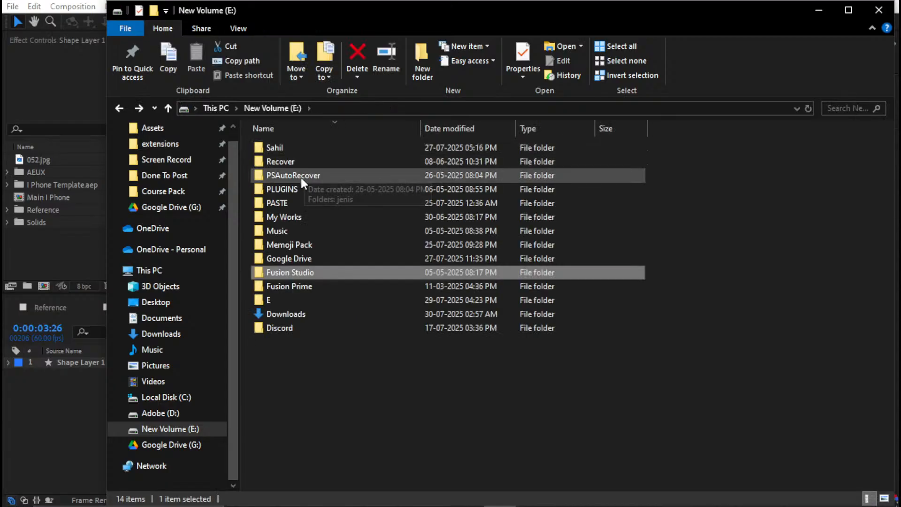
Check the My Works and Downloads folders on New Volume (E:) for the needed asset
{"action": "double_click", "coordinate": [292, 216]}
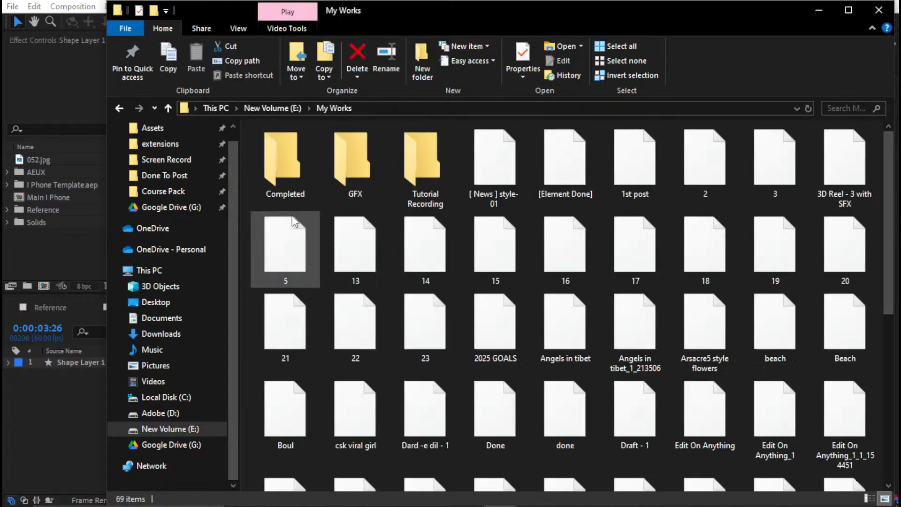
{"action": "key", "text": "BackSpace"}
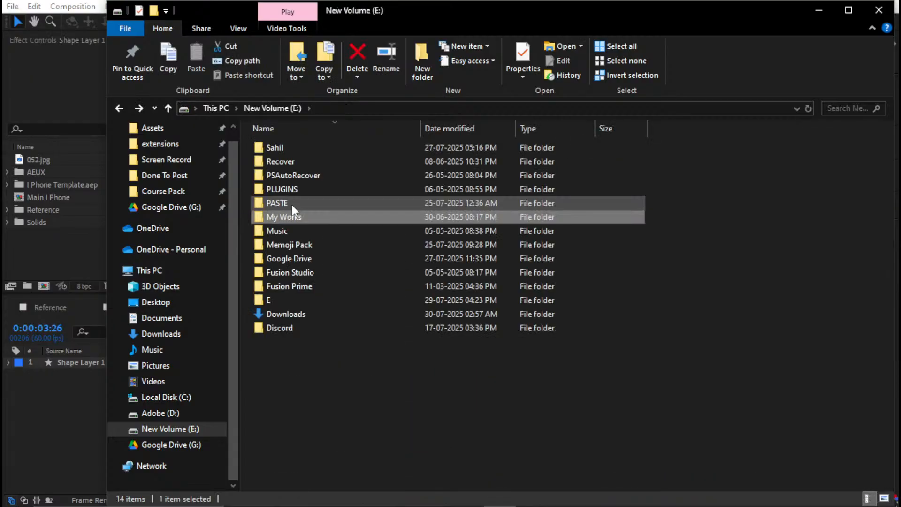
{"action": "double_click", "coordinate": [323, 313]}
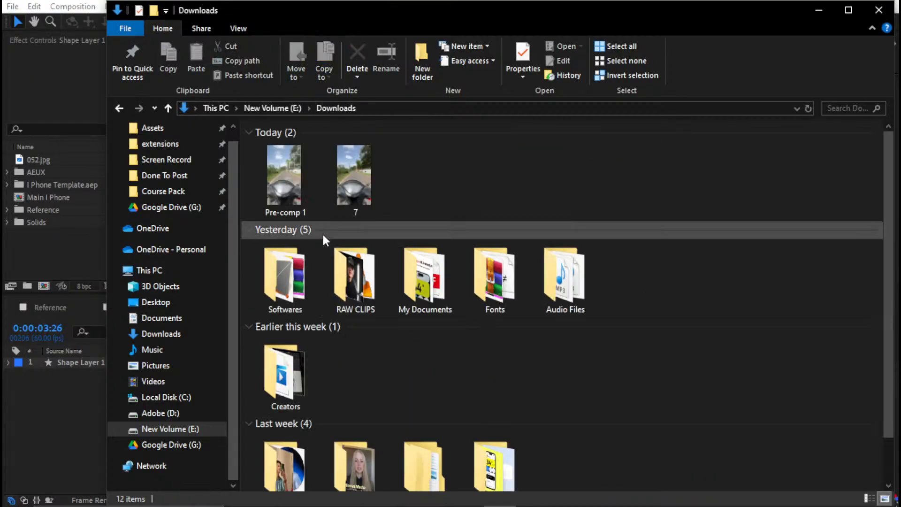
{"action": "scroll", "coordinate": [395, 322], "scroll_direction": "down", "scroll_amount": 1}
{"action": "left_click", "coordinate": [190, 428]}
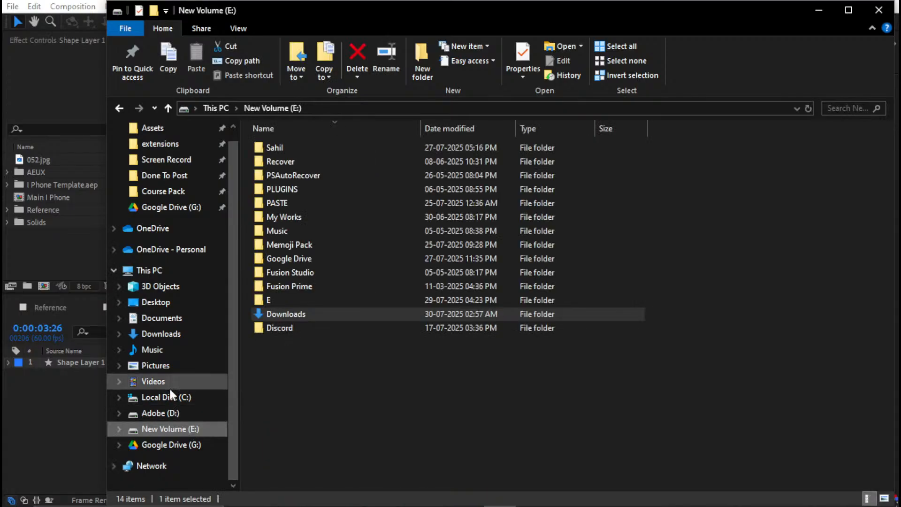
Check the WALLPAPER folder on Adobe (D:), and open Project Files > Project Files > Photoshop
{"action": "left_click", "coordinate": [180, 351]}
{"action": "left_click", "coordinate": [179, 413]}
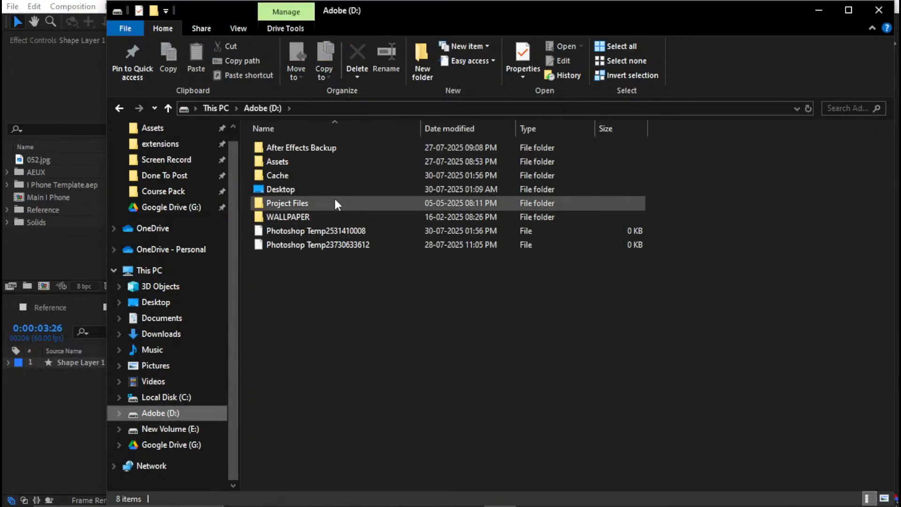
{"action": "double_click", "coordinate": [318, 215]}
{"action": "key", "text": "alt+Left"}
{"action": "double_click", "coordinate": [321, 213]}
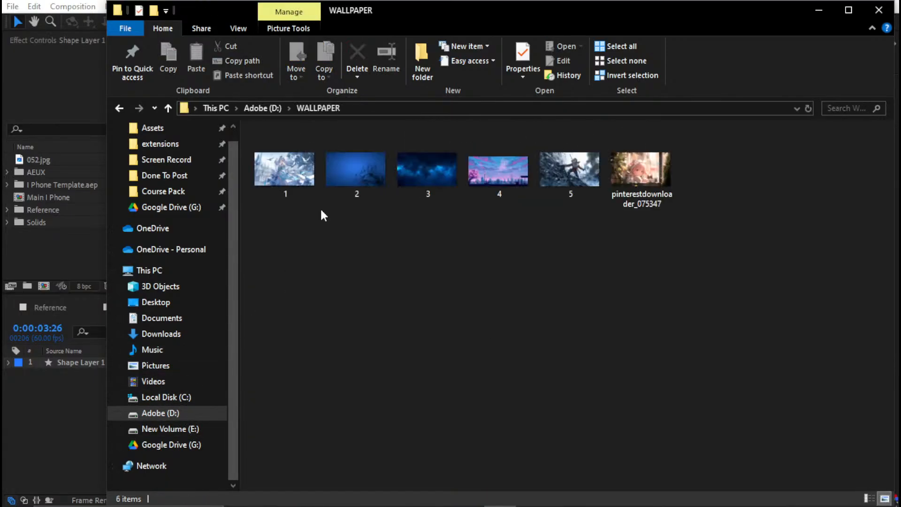
{"action": "key", "text": "alt+Left"}
{"action": "double_click", "coordinate": [322, 205]}
{"action": "double_click", "coordinate": [313, 148]}
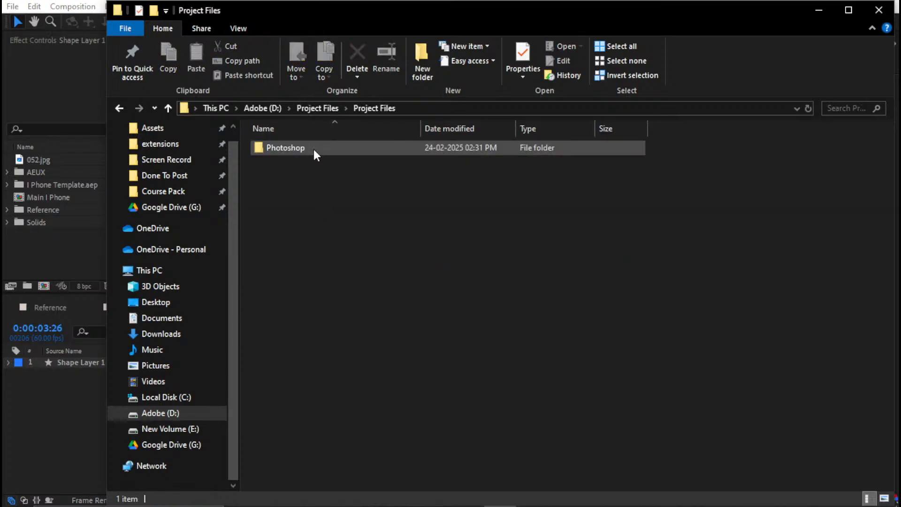
{"action": "double_click", "coordinate": [312, 149]}
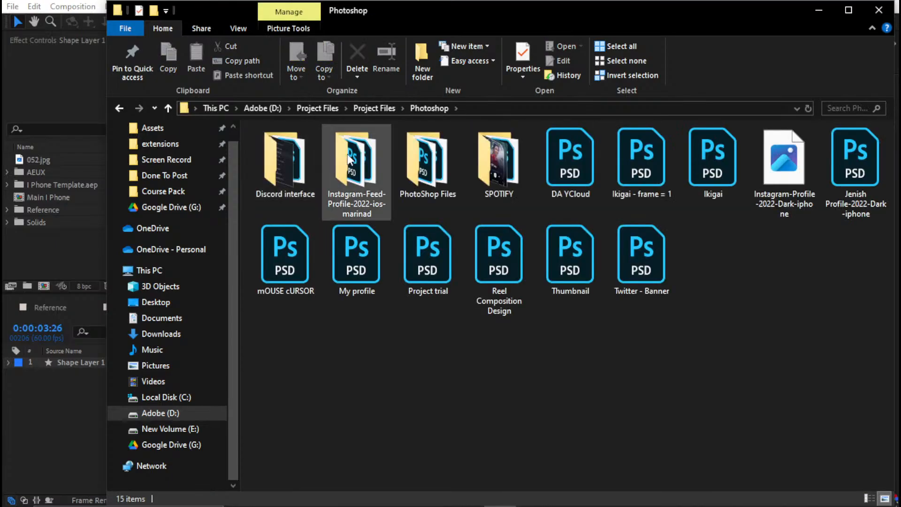
Import the personal Profile-2022-Dark-iphone PSD into the After Effects project as Composition - Retain Layer Sizes with Editable Layer Styles
{"action": "left_click", "coordinate": [869, 188]}
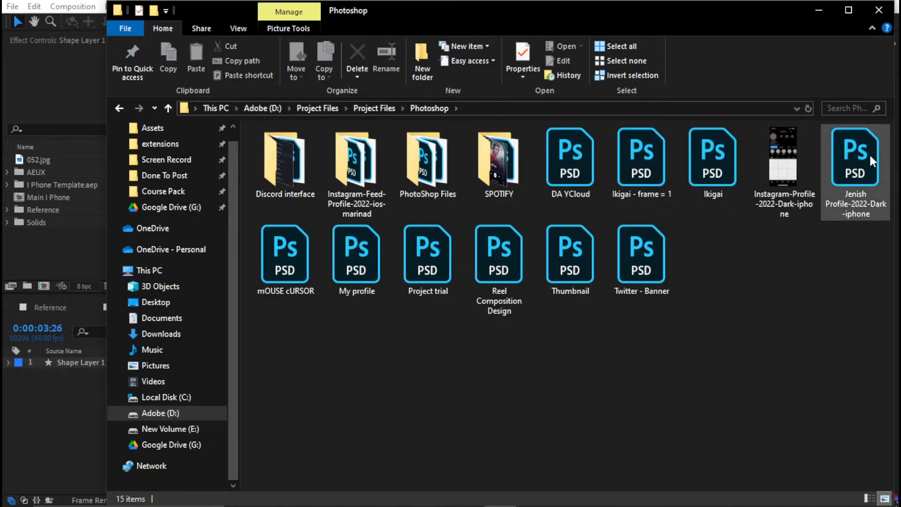
{"action": "left_click_drag", "start_coordinate": [862, 184], "coordinate": [60, 243]}
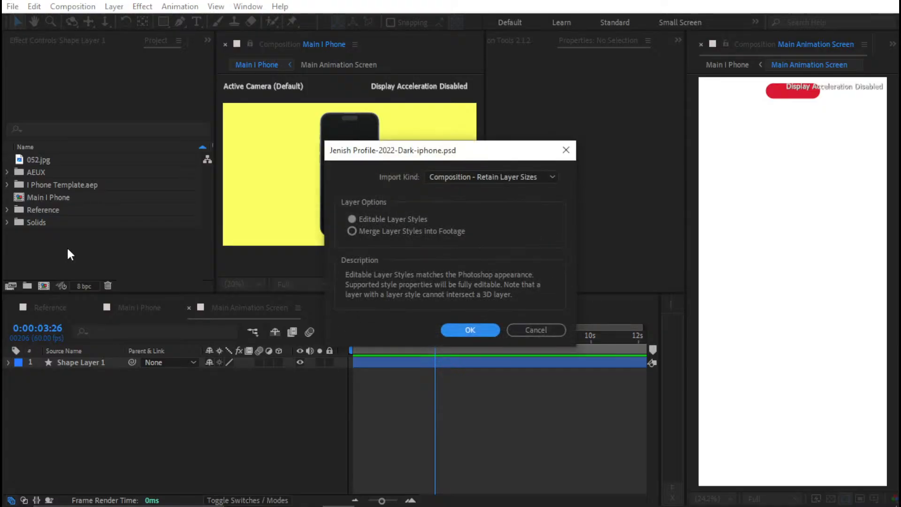
{"action": "left_click", "coordinate": [469, 329]}
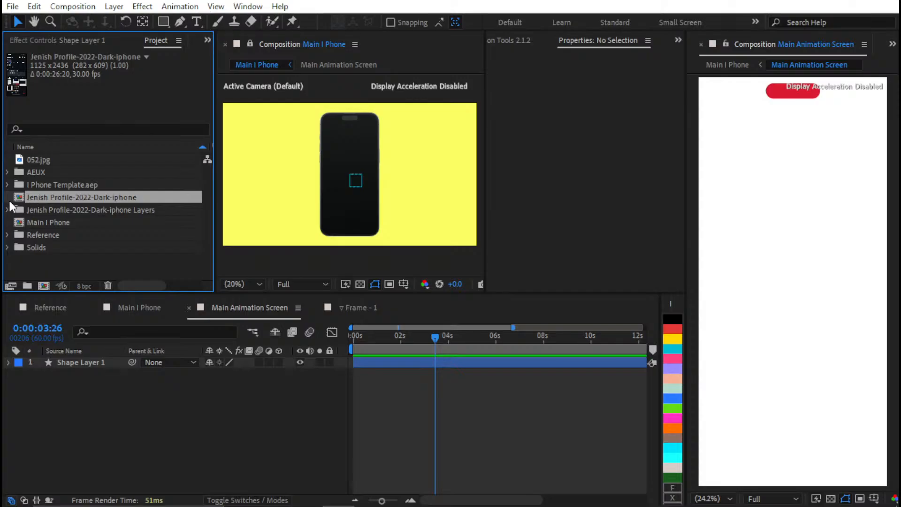
Open the imported profile composition, hide its IMG_3409 layer, and open the iOS info precomp
{"action": "double_click", "coordinate": [35, 197]}
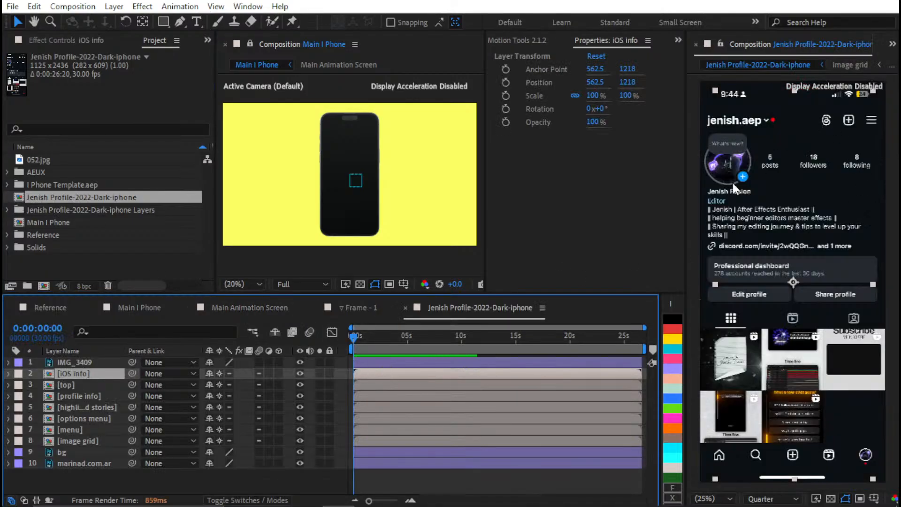
{"action": "left_click", "coordinate": [301, 363]}
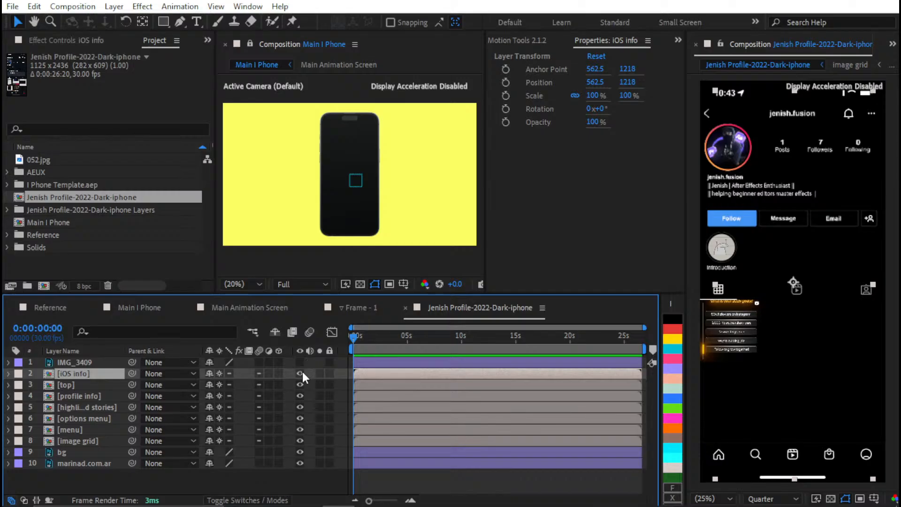
{"action": "double_click", "coordinate": [388, 373]}
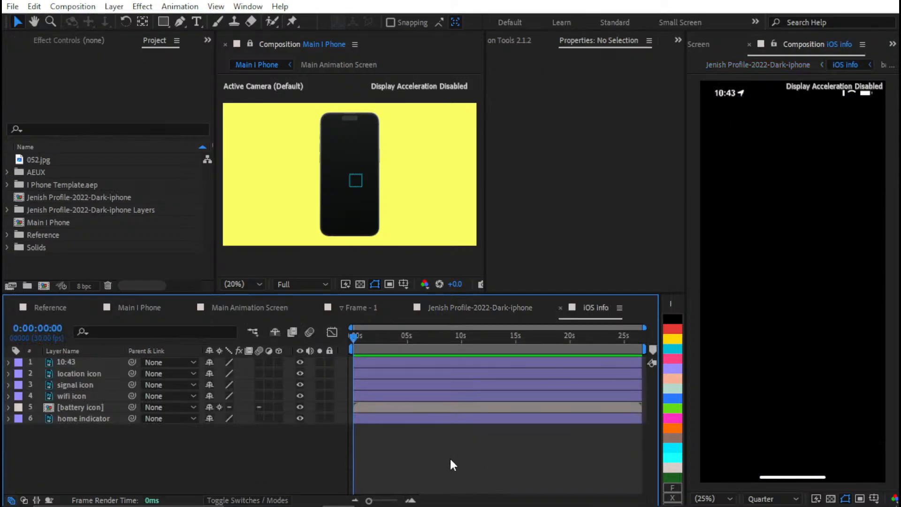
Reveal the masks of the wifi icon layer in iOS info and set Mask 2 to Add mode
{"action": "left_click_drag", "start_coordinate": [771, 173], "coordinate": [784, 338]}
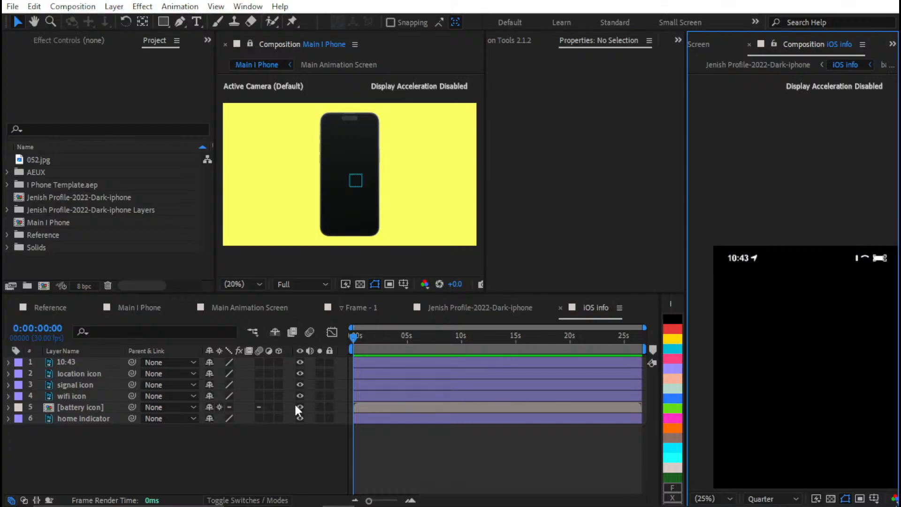
{"action": "left_click", "coordinate": [84, 364]}
{"action": "left_click", "coordinate": [75, 387]}
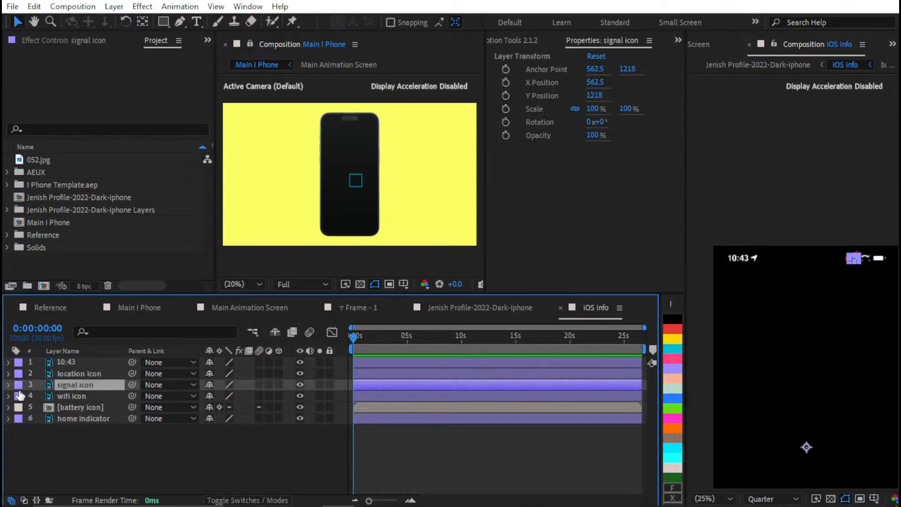
{"action": "left_click", "coordinate": [93, 398]}
{"action": "left_click", "coordinate": [8, 396]}
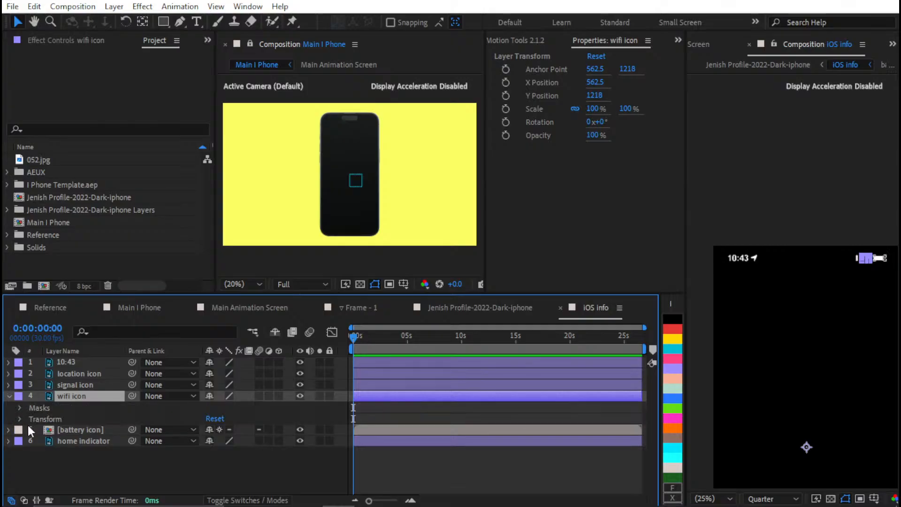
{"action": "left_click", "coordinate": [20, 407]}
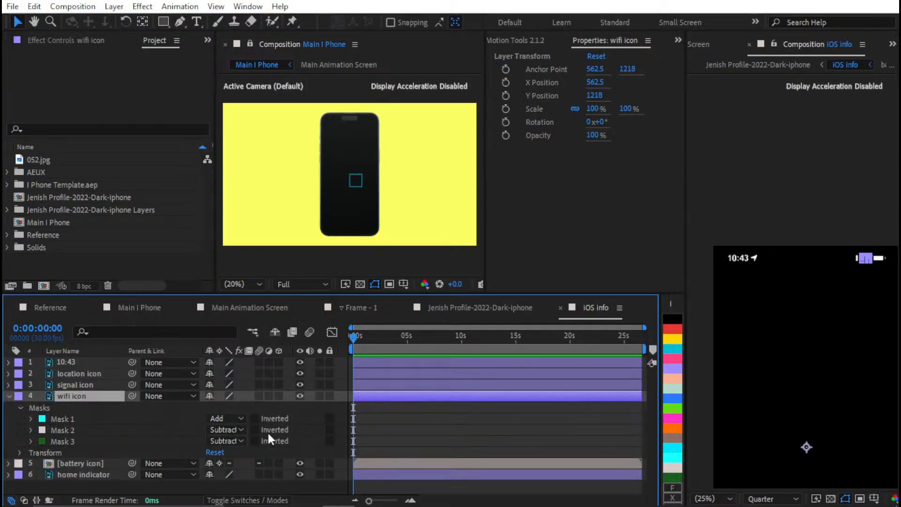
{"action": "left_click", "coordinate": [238, 429]}
{"action": "left_click", "coordinate": [240, 342]}
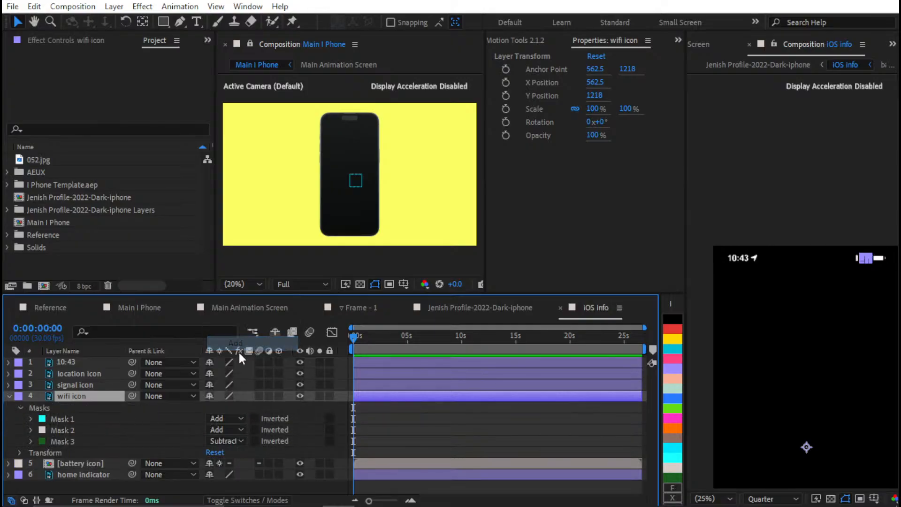
Set Mask 3 of the wifi icon layer to Add mode
{"action": "scroll", "coordinate": [866, 292], "scroll_direction": "up", "scroll_amount": 6}
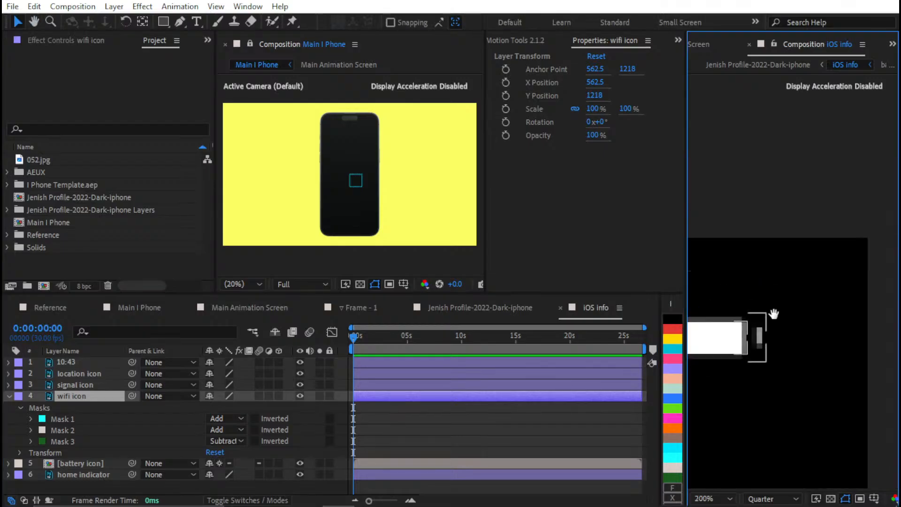
{"action": "left_click_drag", "start_coordinate": [745, 332], "coordinate": [826, 329]}
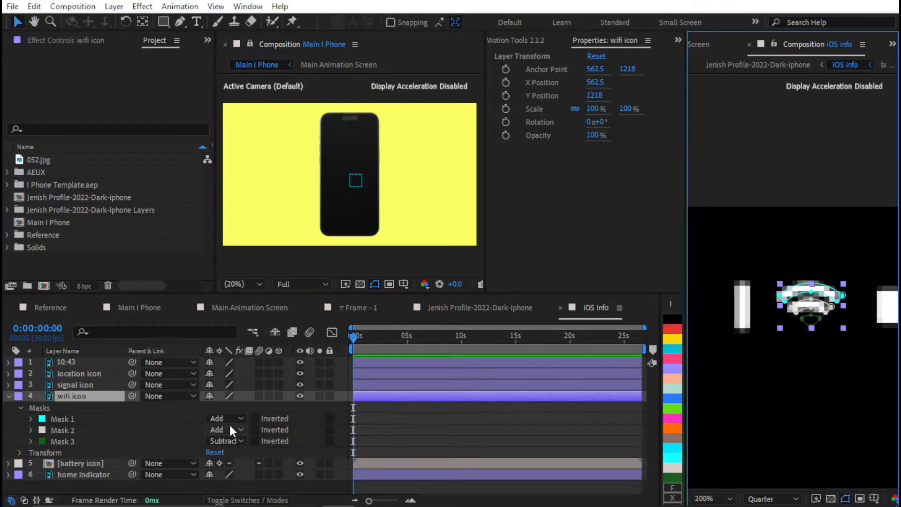
{"action": "left_click", "coordinate": [224, 441]}
{"action": "left_click", "coordinate": [230, 356]}
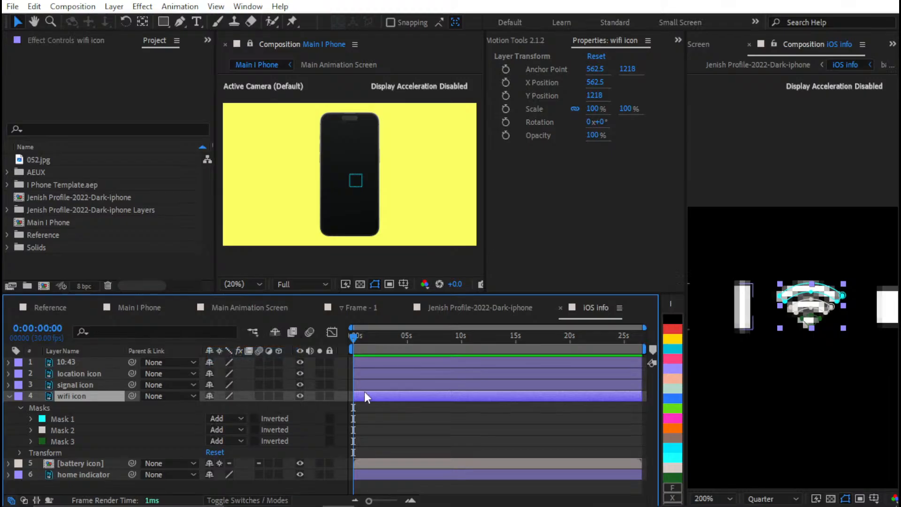
Reveal the masks of the signal icon layer and set Masks 2, 3 and 4 to Add mode
{"action": "left_click", "coordinate": [491, 432]}
{"action": "scroll", "coordinate": [718, 341], "scroll_direction": "down", "scroll_amount": 6}
{"action": "scroll", "coordinate": [803, 299], "scroll_direction": "up", "scroll_amount": 4}
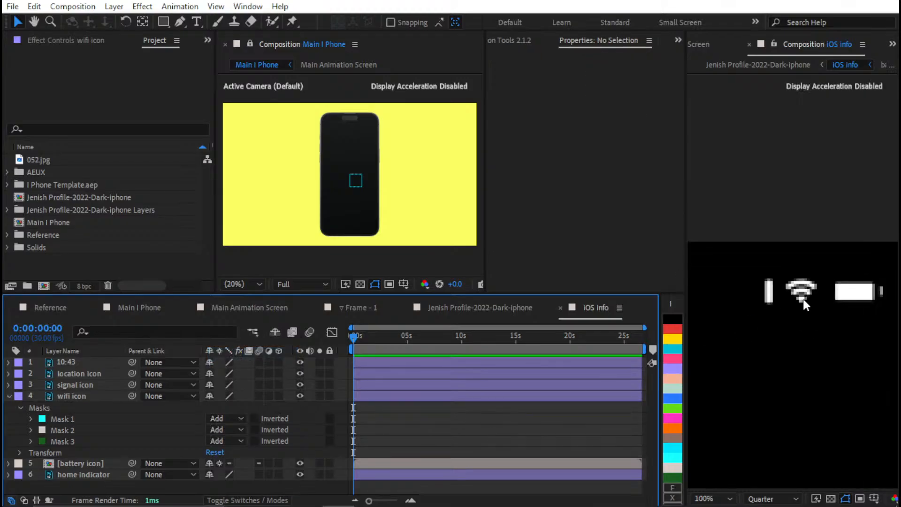
{"action": "left_click", "coordinate": [75, 385]}
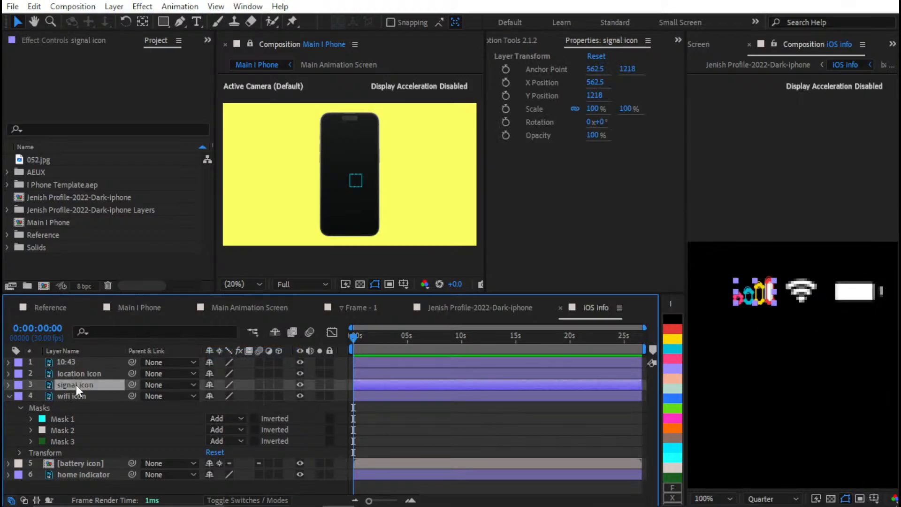
{"action": "left_click", "coordinate": [8, 396]}
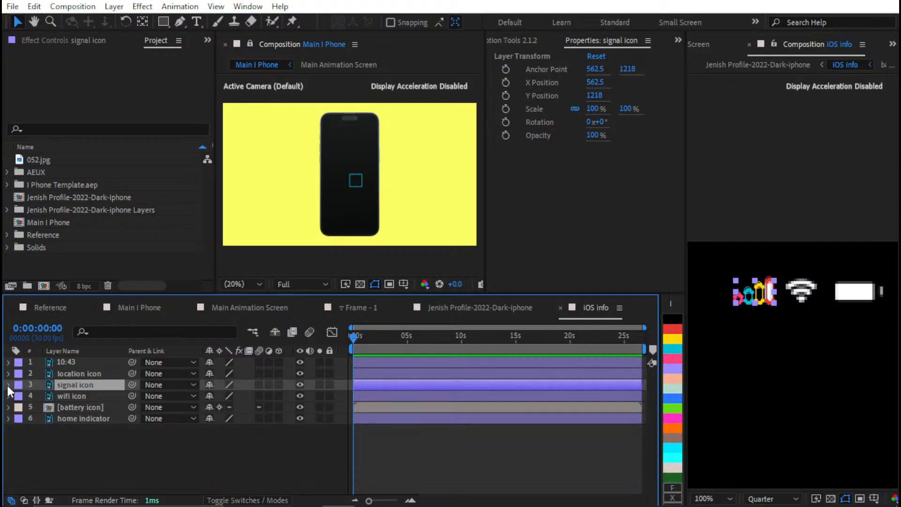
{"action": "left_click", "coordinate": [8, 385]}
{"action": "left_click", "coordinate": [19, 396]}
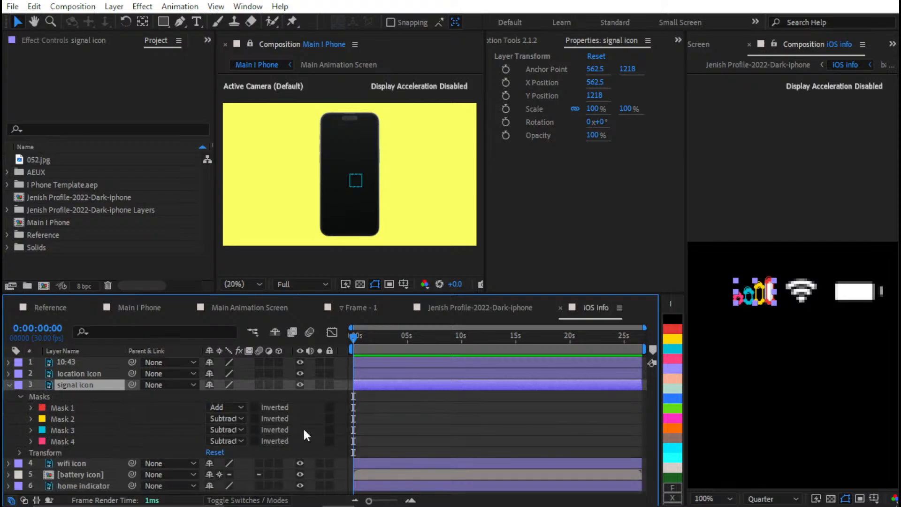
{"action": "left_click", "coordinate": [114, 418]}
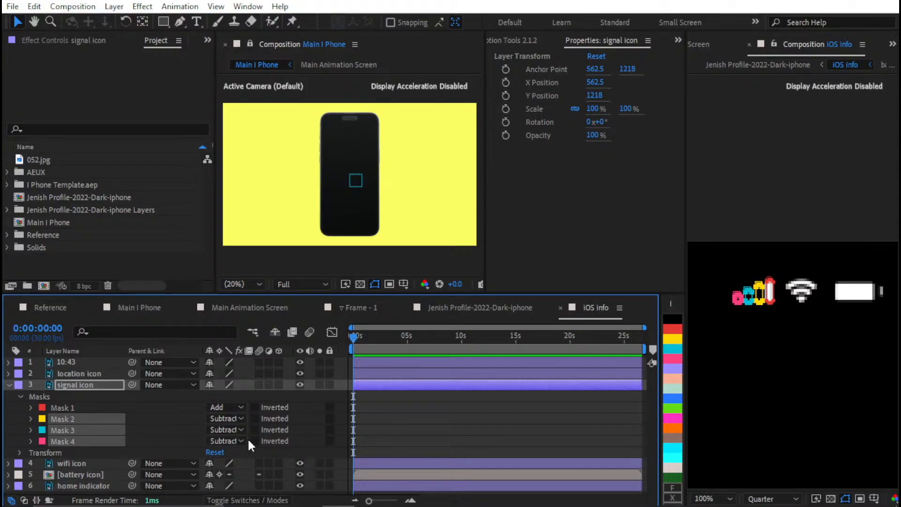
{"action": "left_click", "coordinate": [230, 416]}
{"action": "left_click", "coordinate": [253, 333]}
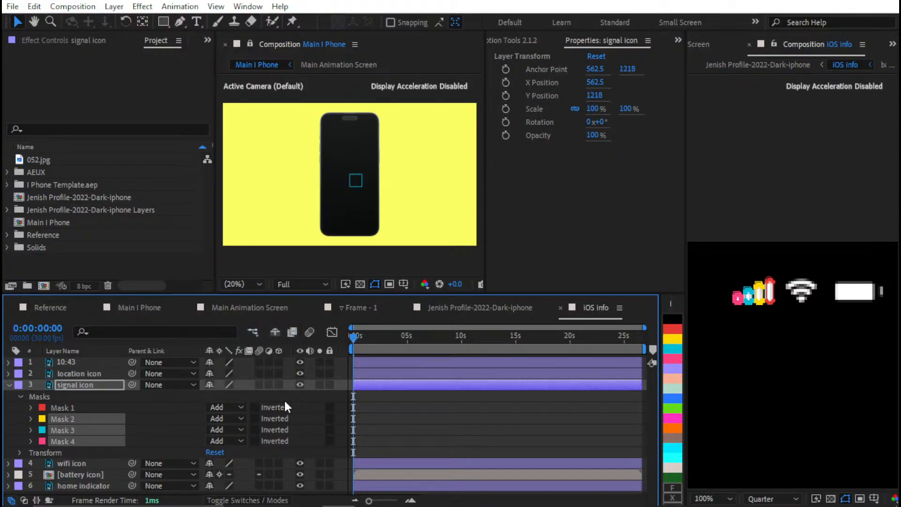
{"action": "left_click", "coordinate": [310, 406]}
{"action": "scroll", "coordinate": [820, 287], "scroll_direction": "down", "scroll_amount": 3}
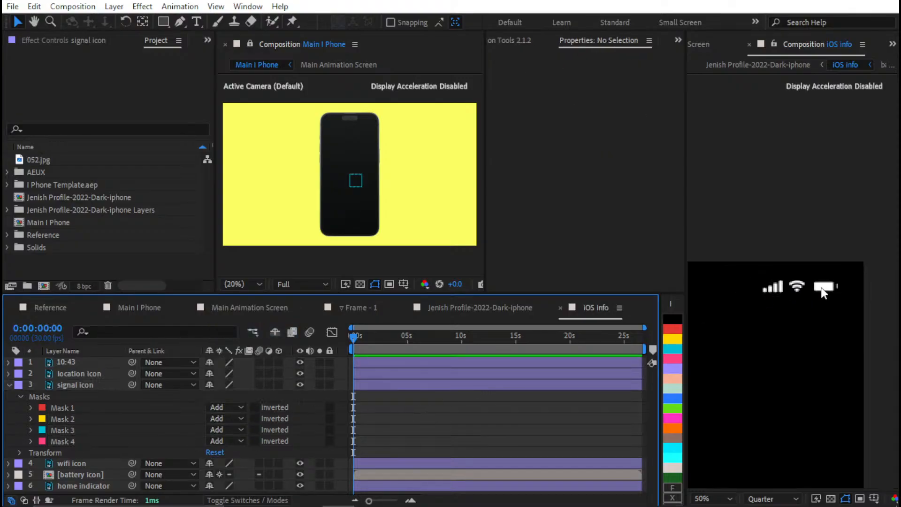
Collapse the signal icon layer, open the battery icon precomp and set its preview resolution to Full
{"action": "scroll", "coordinate": [810, 286], "scroll_direction": "up", "scroll_amount": 6}
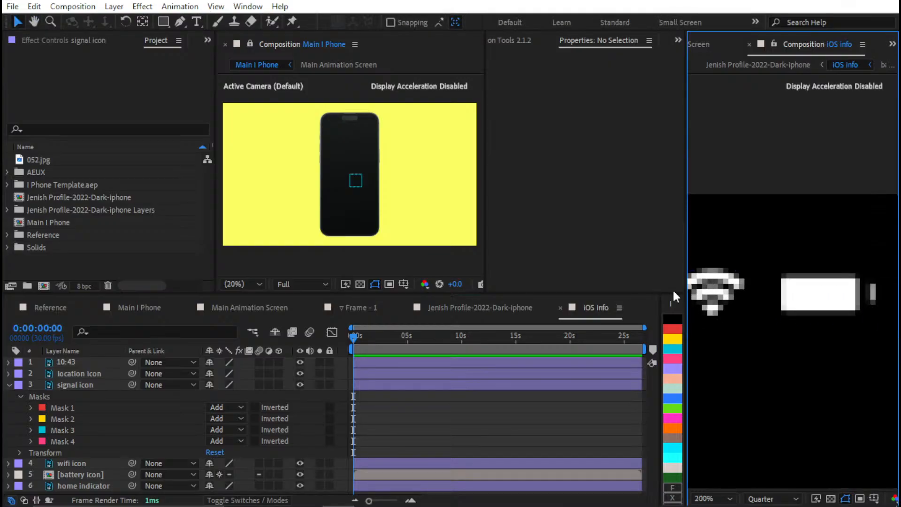
{"action": "left_click", "coordinate": [9, 384]}
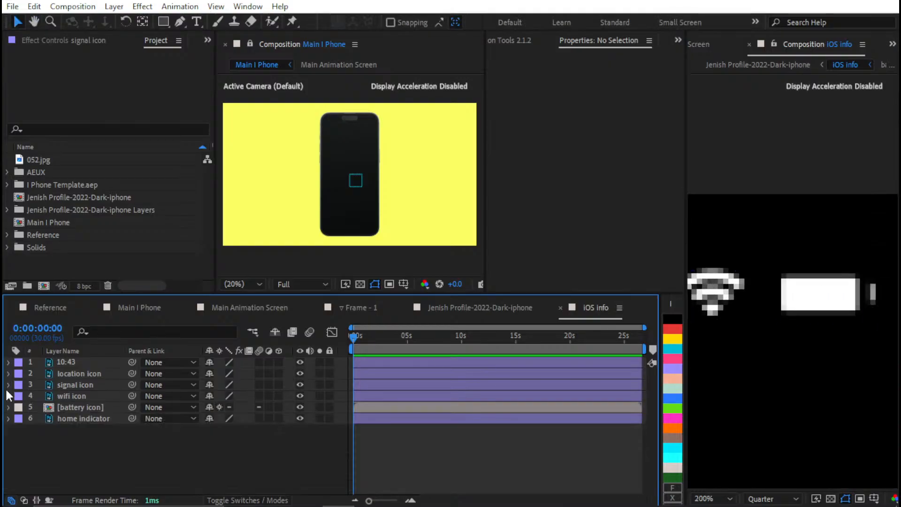
{"action": "double_click", "coordinate": [62, 407]}
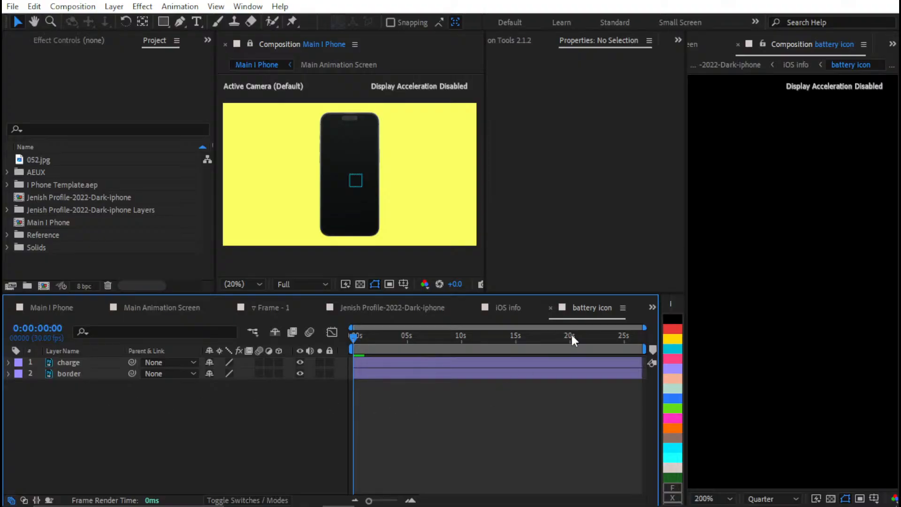
{"action": "scroll", "coordinate": [804, 274], "scroll_direction": "down", "scroll_amount": 6}
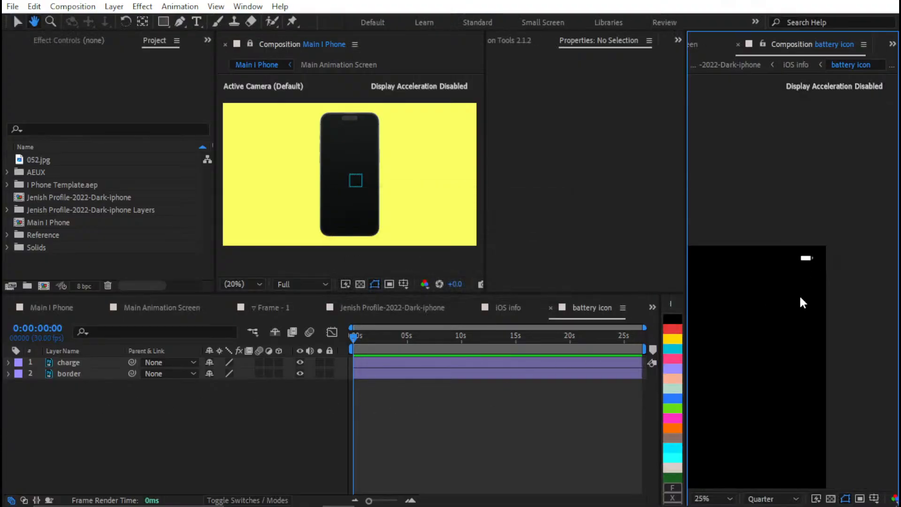
{"action": "scroll", "coordinate": [800, 299], "scroll_direction": "up", "scroll_amount": 5}
{"action": "left_click_drag", "start_coordinate": [800, 270], "coordinate": [672, 493]}
{"action": "scroll", "coordinate": [751, 351], "scroll_direction": "down", "scroll_amount": 2}
{"action": "left_click_drag", "start_coordinate": [785, 336], "coordinate": [781, 345]}
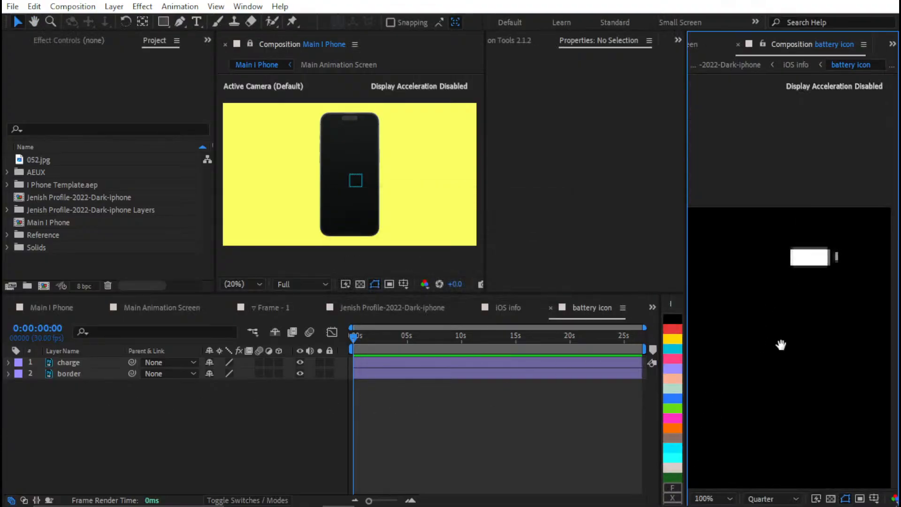
{"action": "left_click", "coordinate": [760, 498]}
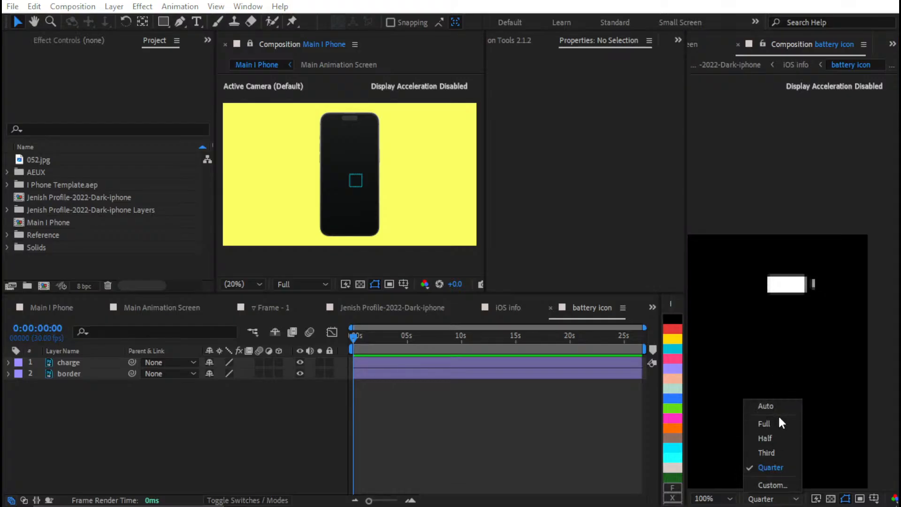
{"action": "left_click", "coordinate": [763, 423]}
{"action": "scroll", "coordinate": [794, 302], "scroll_direction": "up", "scroll_amount": 2}
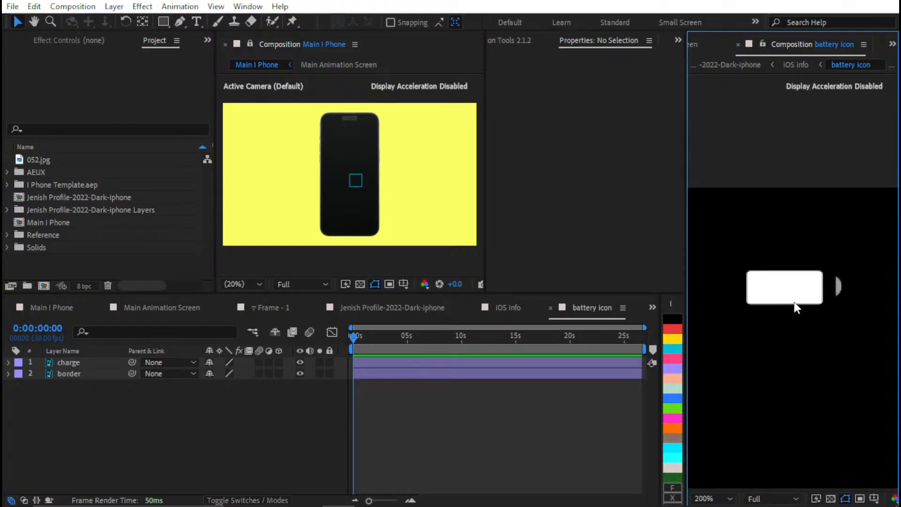
Reveal the masks of the charge and border layers and set the border layer's Masks 2 and 3 to Add mode
{"action": "left_click", "coordinate": [62, 366]}
{"action": "left_click", "coordinate": [97, 392]}
{"action": "key", "text": "m"}
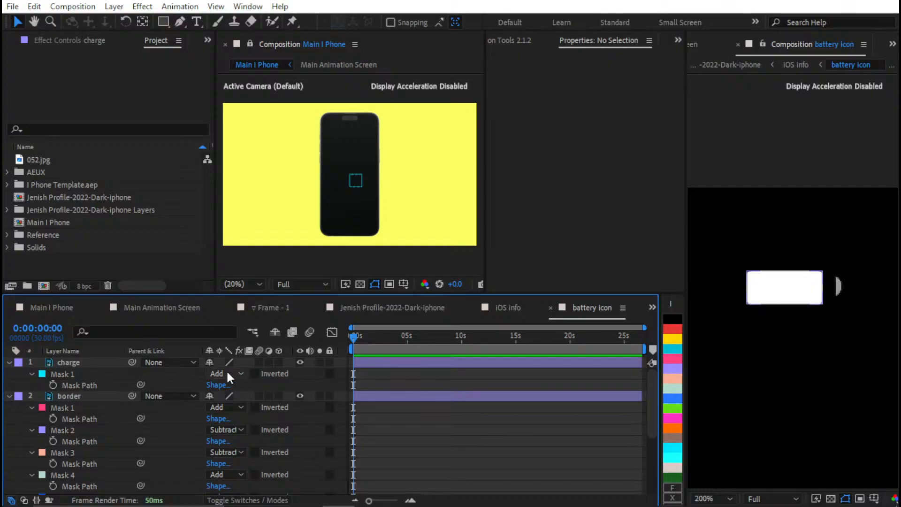
{"action": "left_click", "coordinate": [93, 434]}
{"action": "left_click", "coordinate": [81, 453], "text": "shift"}
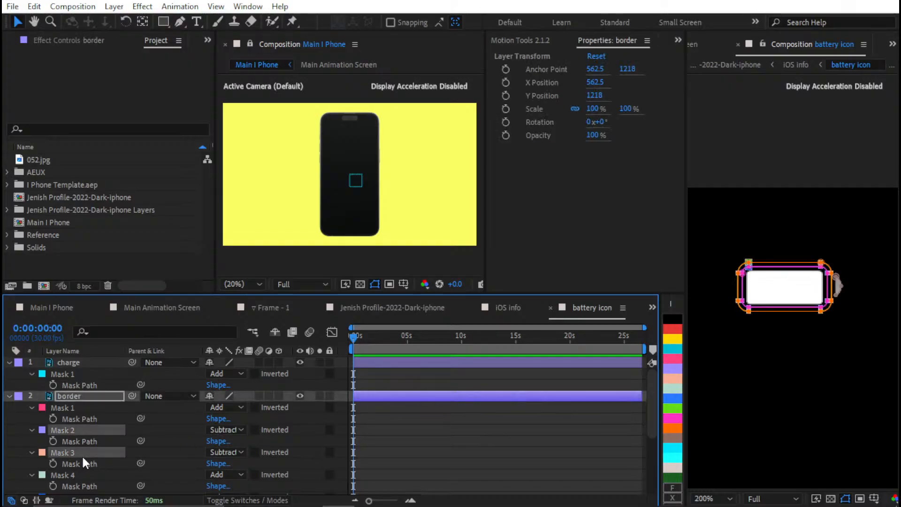
{"action": "left_click", "coordinate": [229, 450]}
{"action": "left_click", "coordinate": [262, 366]}
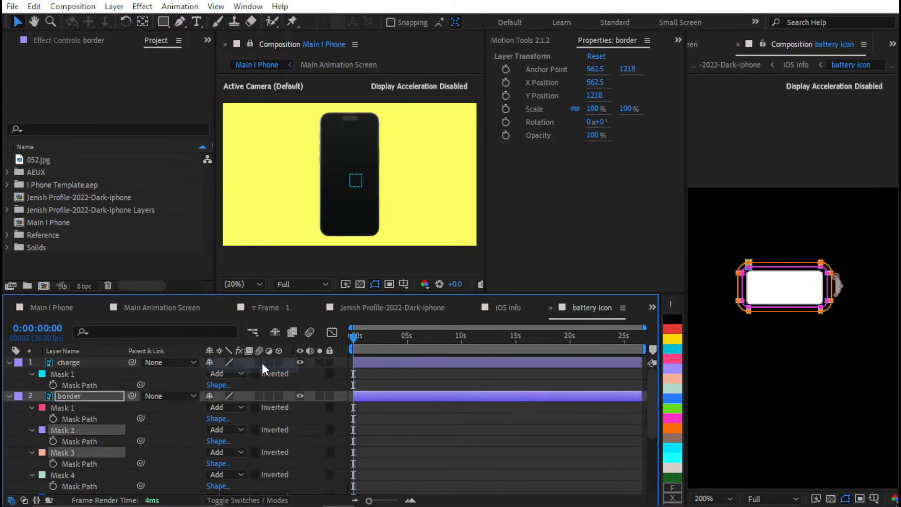
{"action": "left_click", "coordinate": [413, 418]}
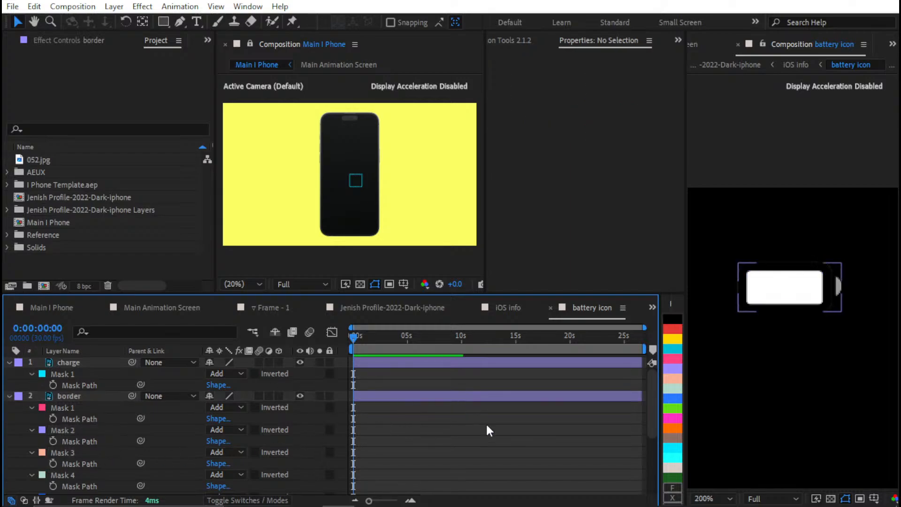
{"action": "left_click", "coordinate": [830, 498]}
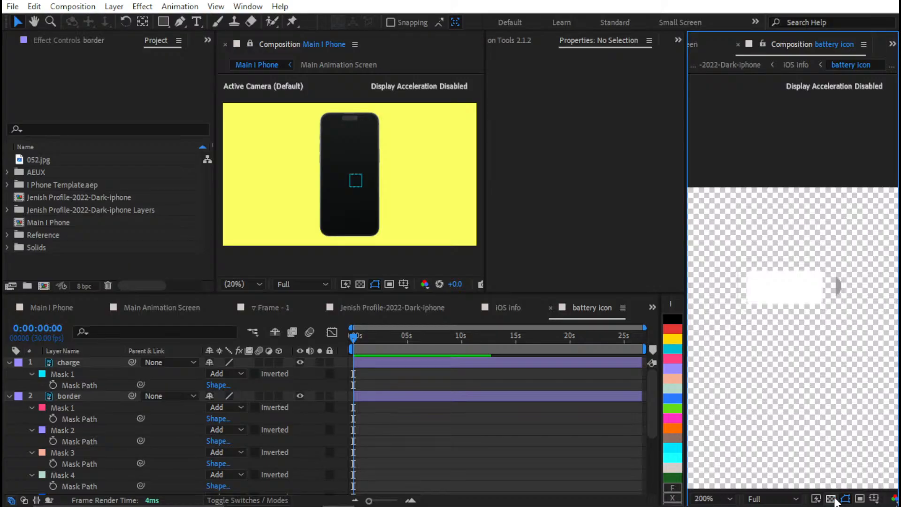
{"action": "left_click", "coordinate": [830, 498]}
{"action": "left_click", "coordinate": [230, 451]}
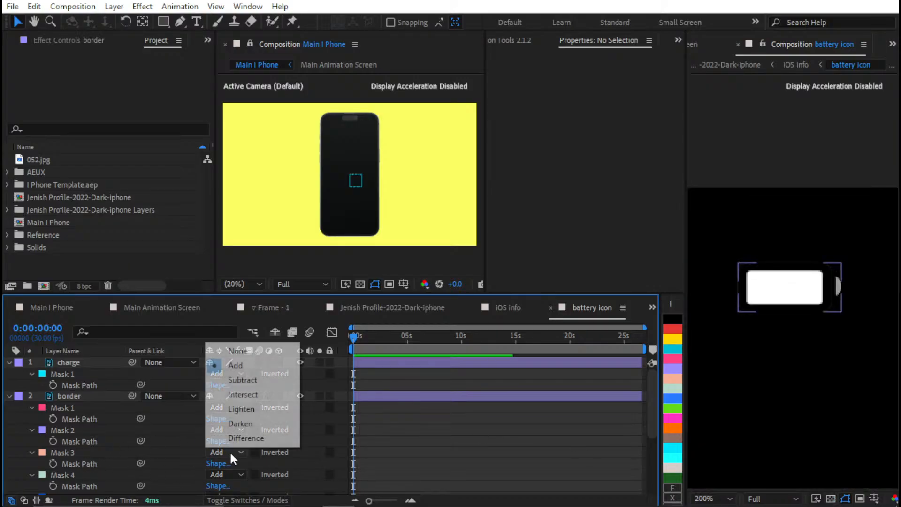
{"action": "left_click", "coordinate": [268, 448]}
Set Mask 8 of the border layer to Add mode and check the battery outline
{"action": "scroll", "coordinate": [370, 418], "scroll_direction": "down", "scroll_amount": 3}
{"action": "scroll", "coordinate": [163, 372], "scroll_direction": "down", "scroll_amount": 2}
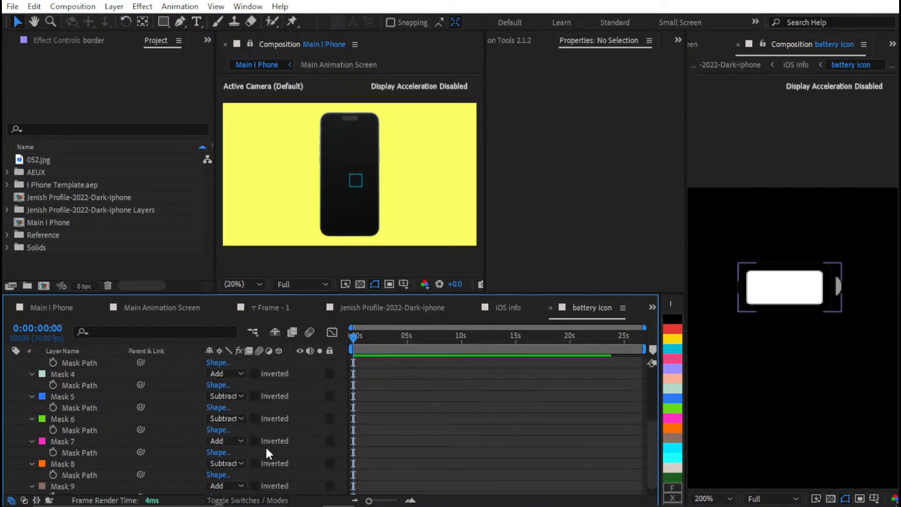
{"action": "left_click", "coordinate": [226, 463]}
{"action": "left_click", "coordinate": [230, 376]}
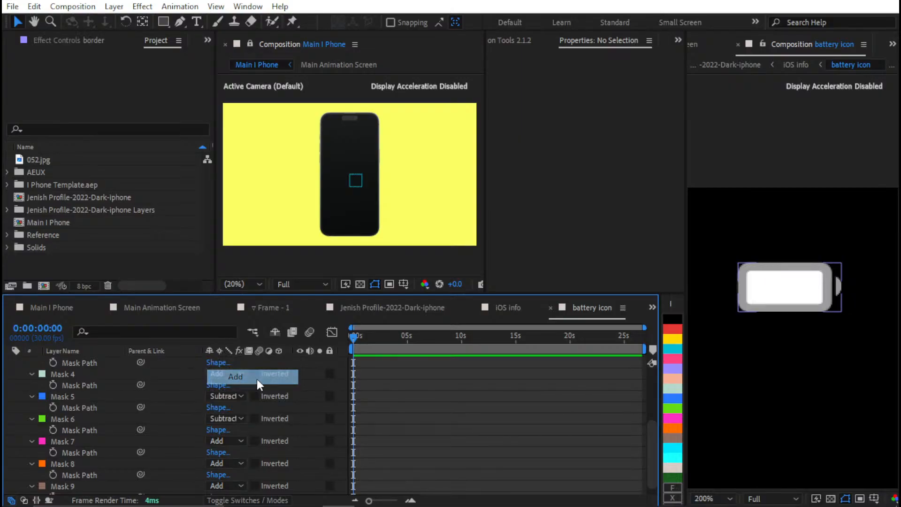
{"action": "scroll", "coordinate": [784, 274], "scroll_direction": "down", "scroll_amount": 1}
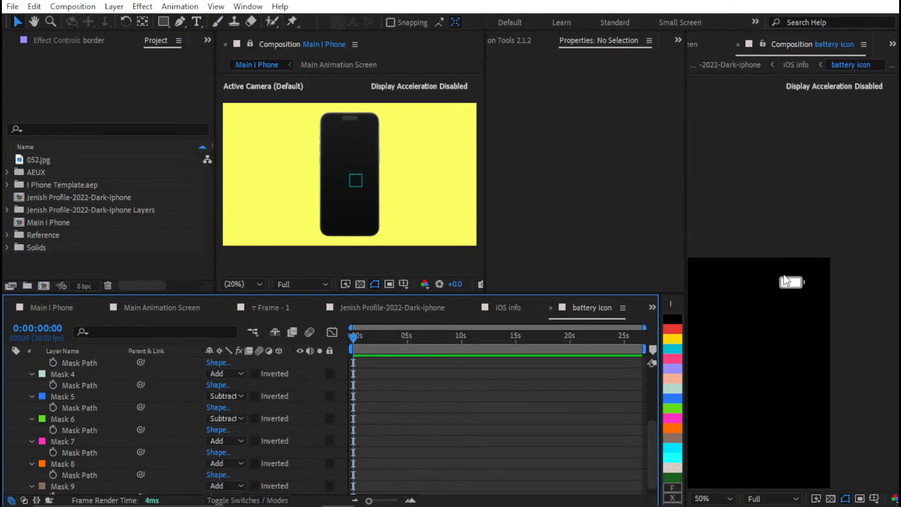
{"action": "scroll", "coordinate": [788, 286], "scroll_direction": "up", "scroll_amount": 2}
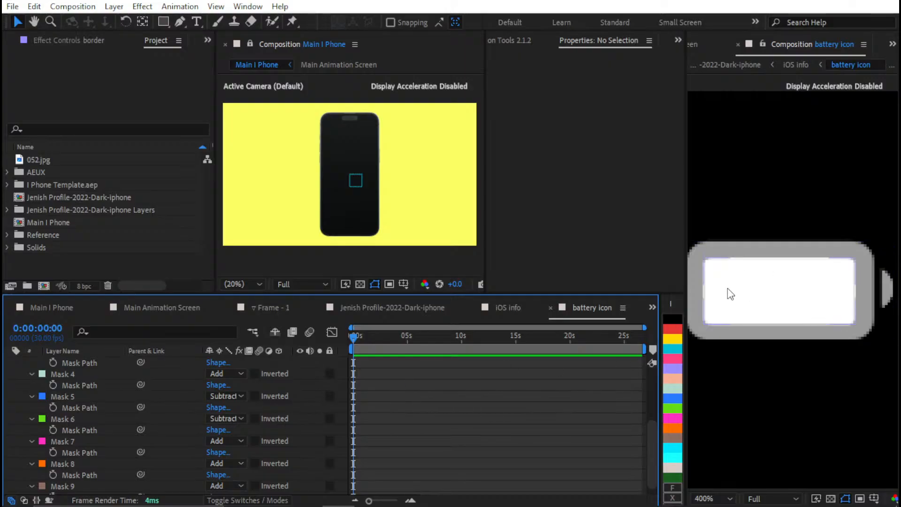
Set Masks 6 and 5 of the border layer to Add mode and collapse the layers' mask properties
{"action": "left_click", "coordinate": [233, 417]}
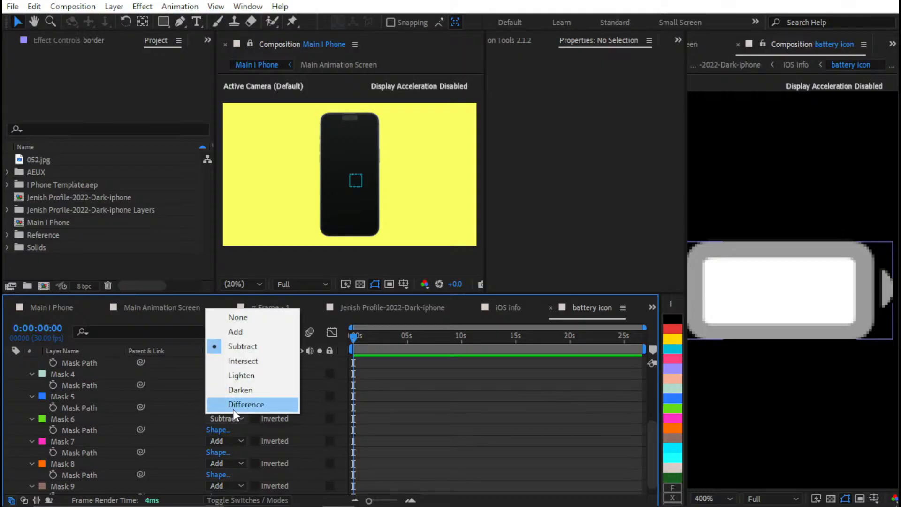
{"action": "left_click", "coordinate": [261, 331]}
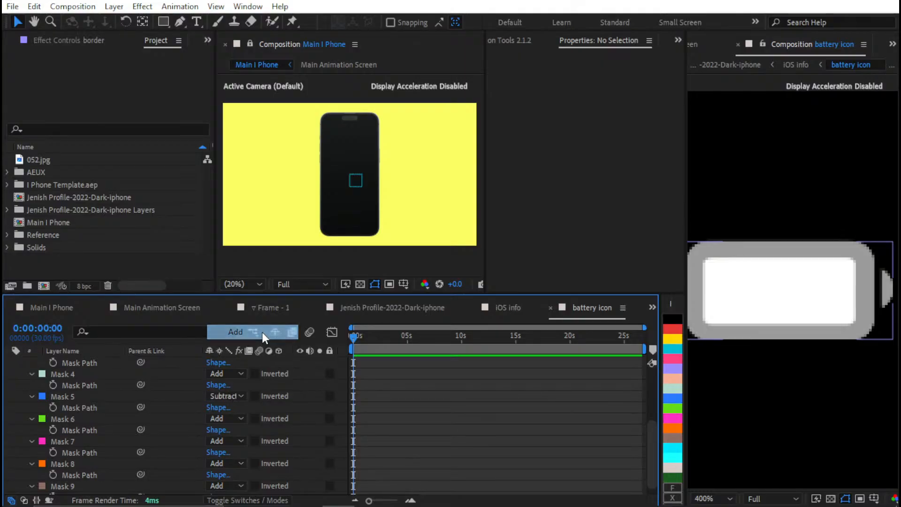
{"action": "left_click", "coordinate": [235, 395]}
{"action": "left_click", "coordinate": [241, 425]}
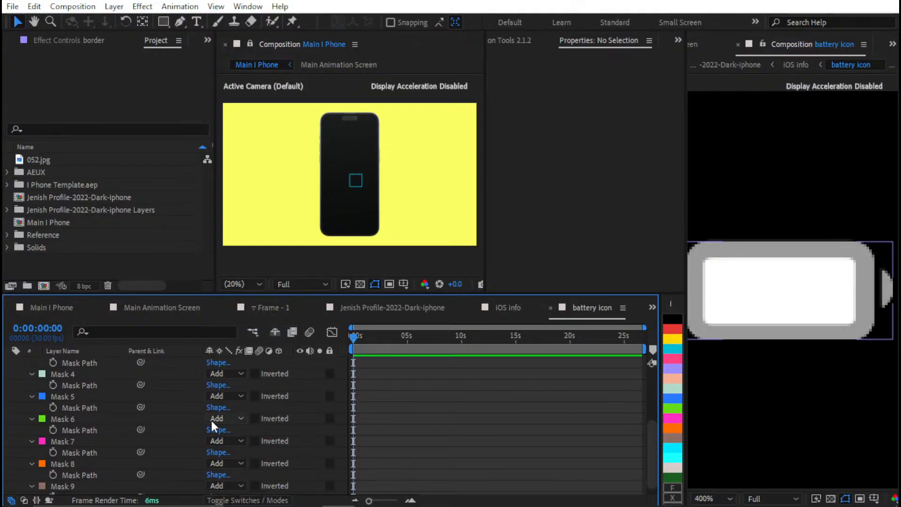
{"action": "scroll", "coordinate": [162, 406], "scroll_direction": "up", "scroll_amount": 5}
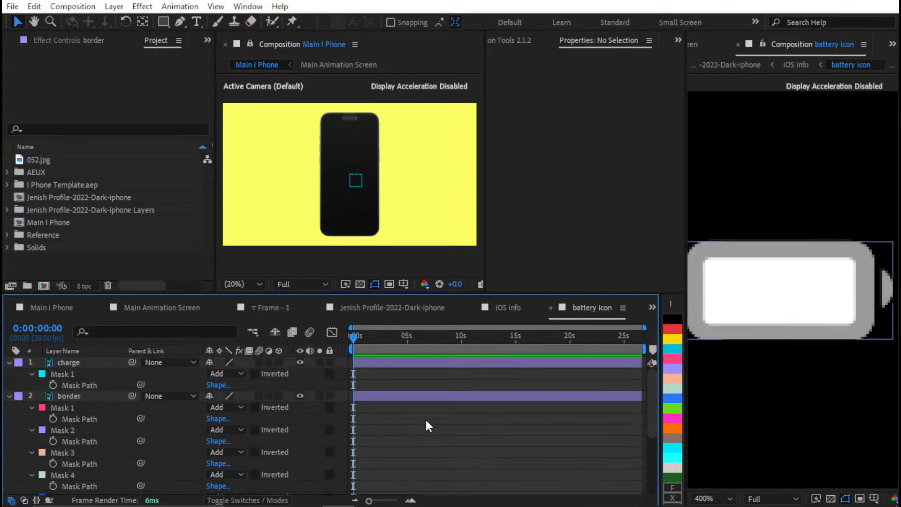
{"action": "key", "text": "u"}
Hide and show the charge and border layers in turn to examine which part of the battery icon each one forms
{"action": "left_click", "coordinate": [291, 360]}
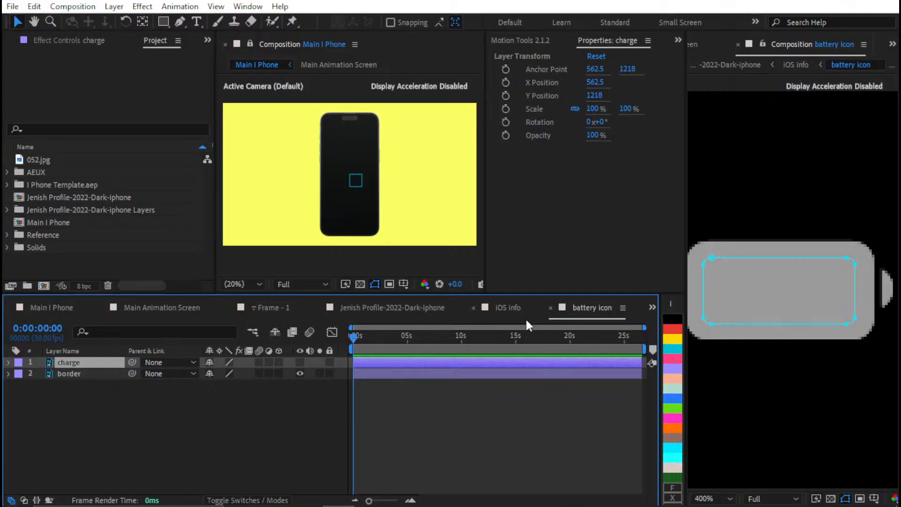
{"action": "left_click", "coordinate": [300, 361]}
{"action": "left_click", "coordinate": [381, 374]}
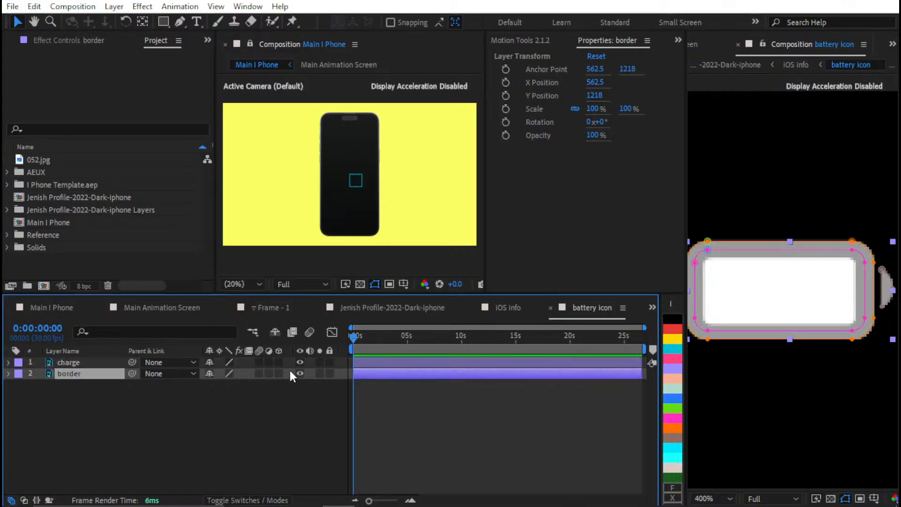
{"action": "left_click", "coordinate": [300, 373]}
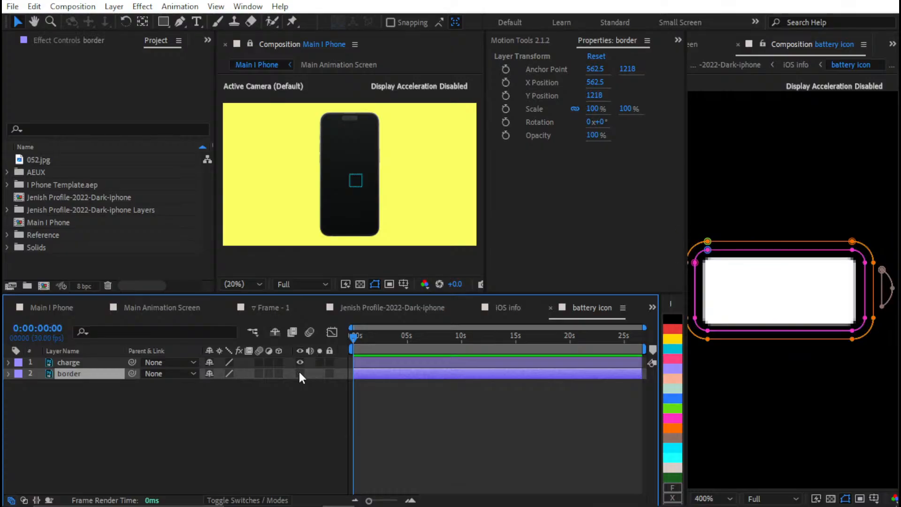
{"action": "left_click", "coordinate": [300, 373]}
{"action": "left_click", "coordinate": [393, 384]}
{"action": "left_click", "coordinate": [398, 370]}
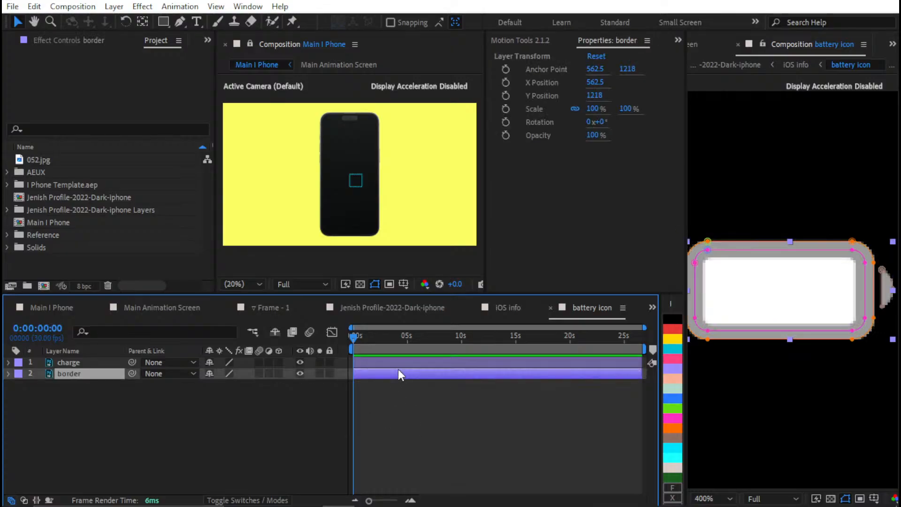
{"action": "left_click", "coordinate": [388, 382]}
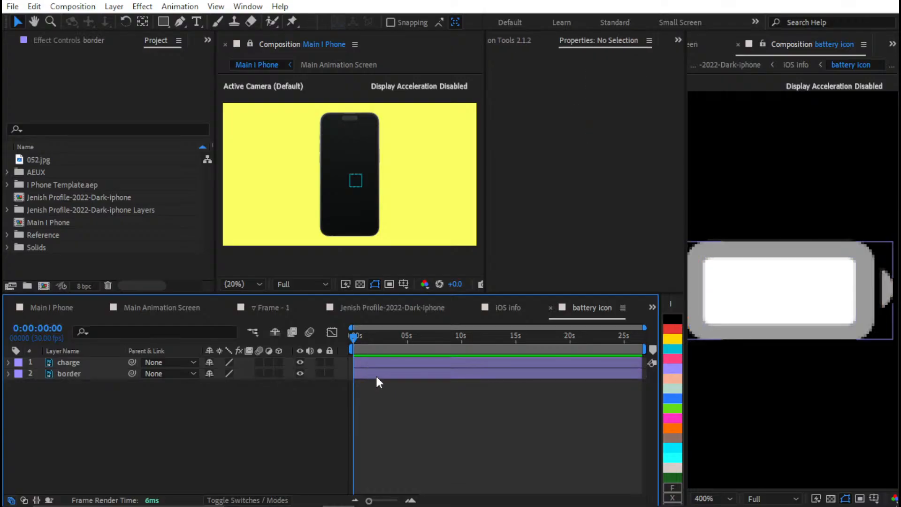
Apply a Fill effect to the border layer of the battery icon
{"action": "left_click", "coordinate": [375, 374]}
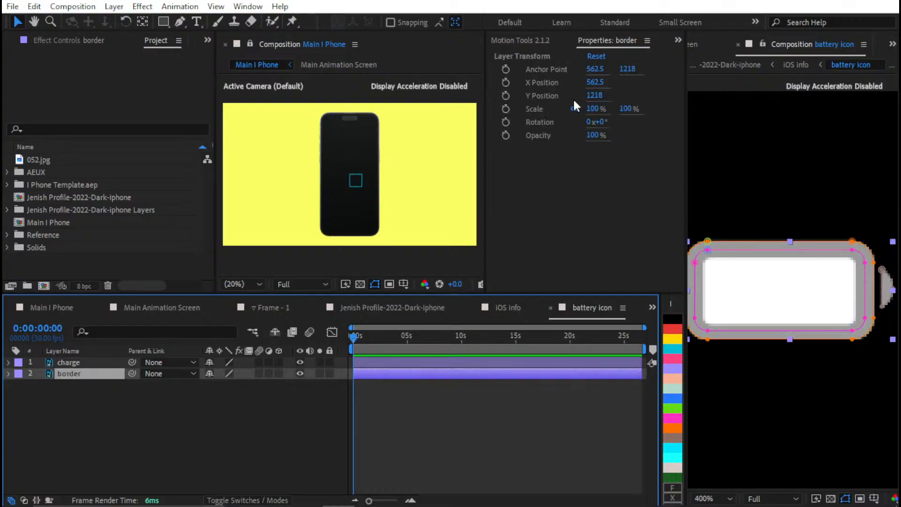
{"action": "left_click", "coordinate": [547, 43]}
{"action": "left_click", "coordinate": [615, 42]}
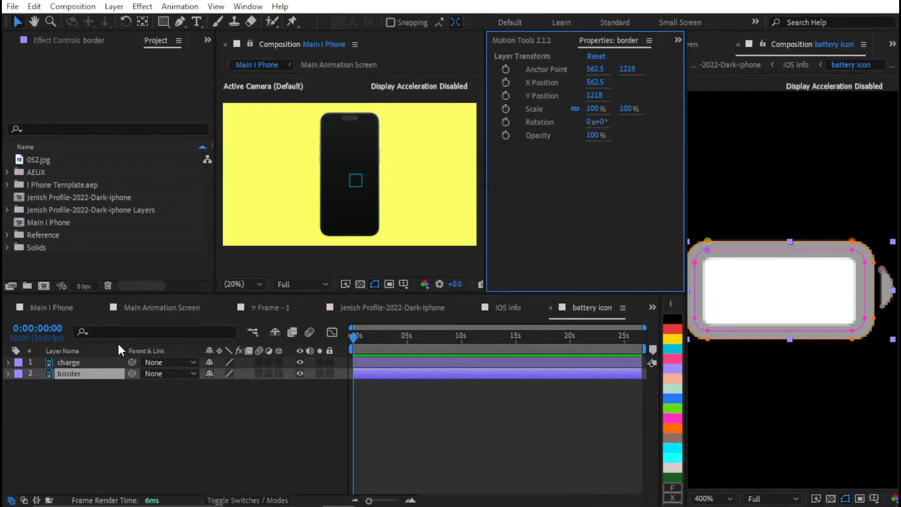
{"action": "key", "text": "ctrl+space"}
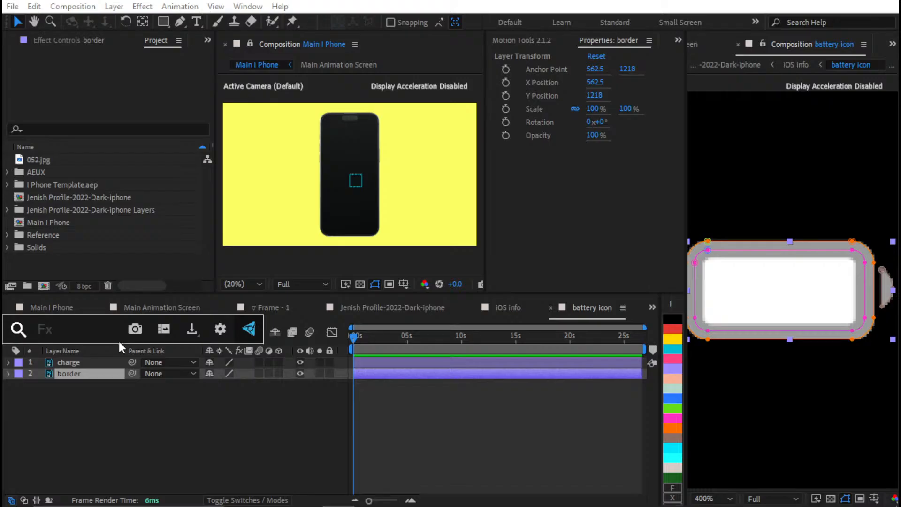
{"action": "type", "text": "fi"}
{"action": "left_click", "coordinate": [65, 395]}
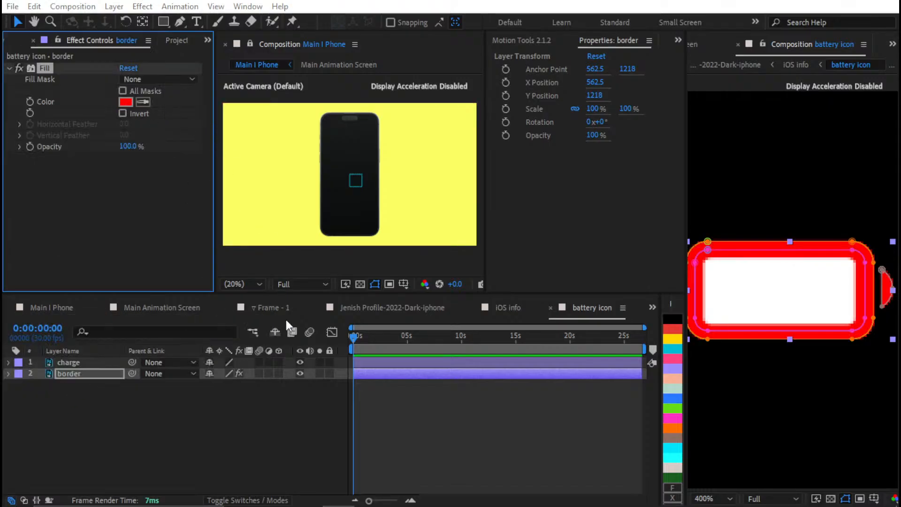
Set the border layer's Fill color to a neutral dark gray with 0% saturation and 30% brightness and check the icon
{"action": "left_click", "coordinate": [126, 102]}
{"action": "left_click", "coordinate": [334, 355]}
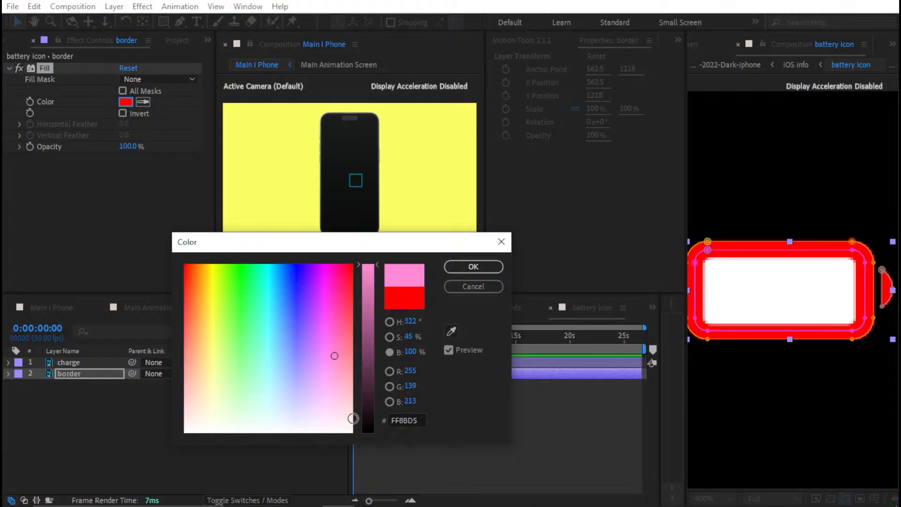
{"action": "left_click_drag", "start_coordinate": [353, 418], "coordinate": [353, 432]}
{"action": "left_click_drag", "start_coordinate": [372, 325], "coordinate": [377, 374]}
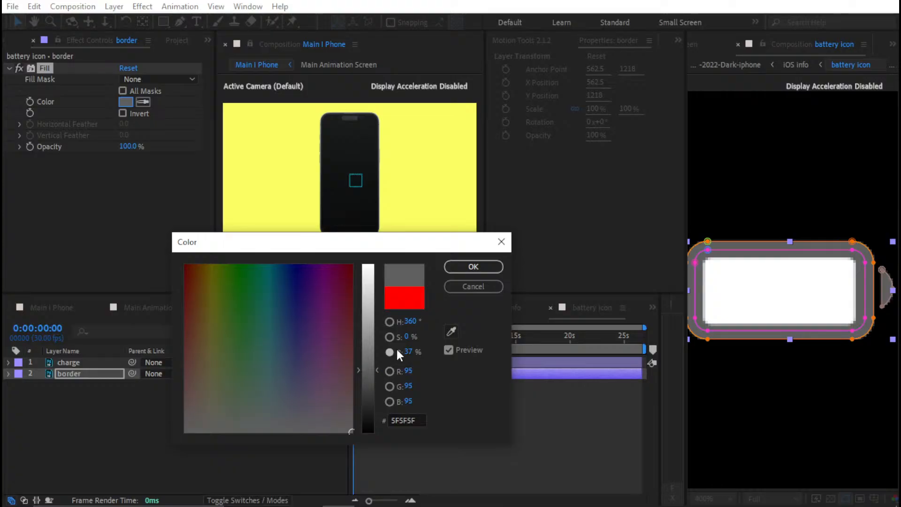
{"action": "left_click", "coordinate": [409, 351]}
{"action": "type", "text": "30"}
{"action": "key", "text": "Return"}
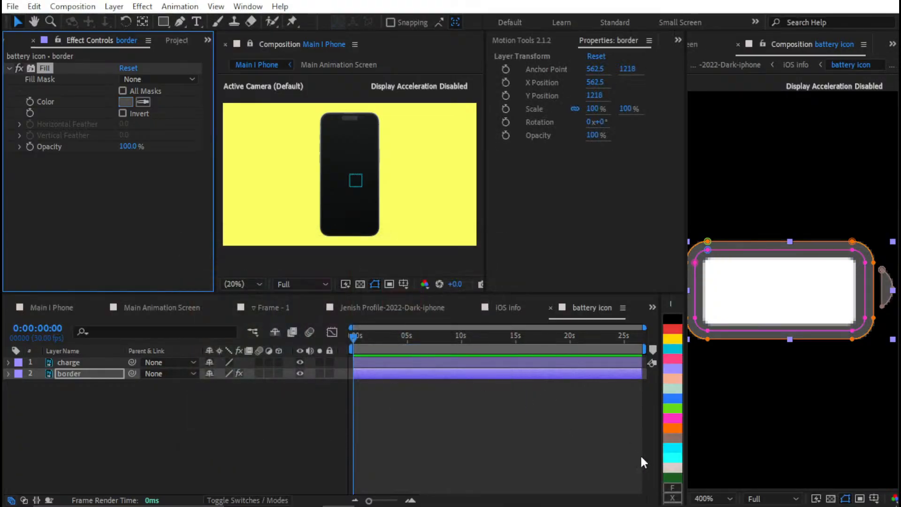
{"action": "left_click", "coordinate": [640, 455]}
{"action": "scroll", "coordinate": [843, 255], "scroll_direction": "down", "scroll_amount": 2}
{"action": "scroll", "coordinate": [840, 257], "scroll_direction": "up", "scroll_amount": 1}
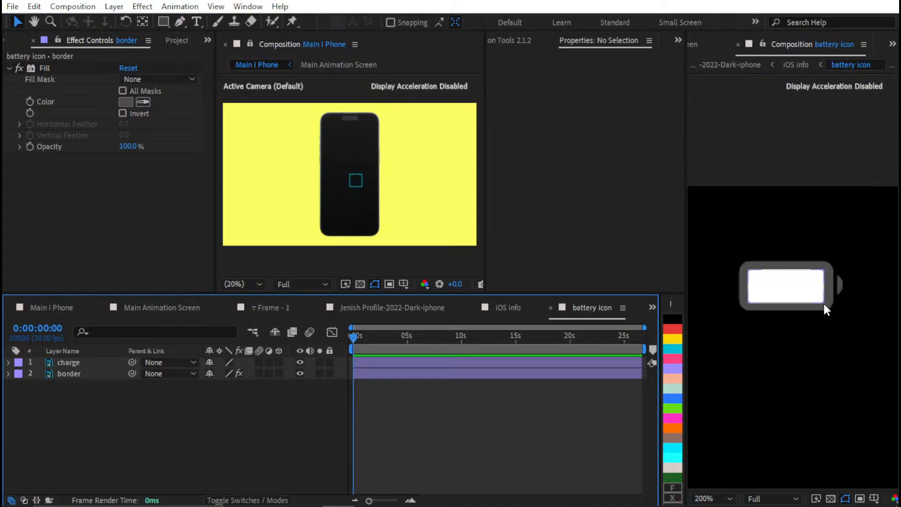
{"action": "scroll", "coordinate": [824, 303], "scroll_direction": "up", "scroll_amount": 1}
Reveal the border layer's masks and try the None mode on Mask 9
{"action": "left_click", "coordinate": [71, 364]}
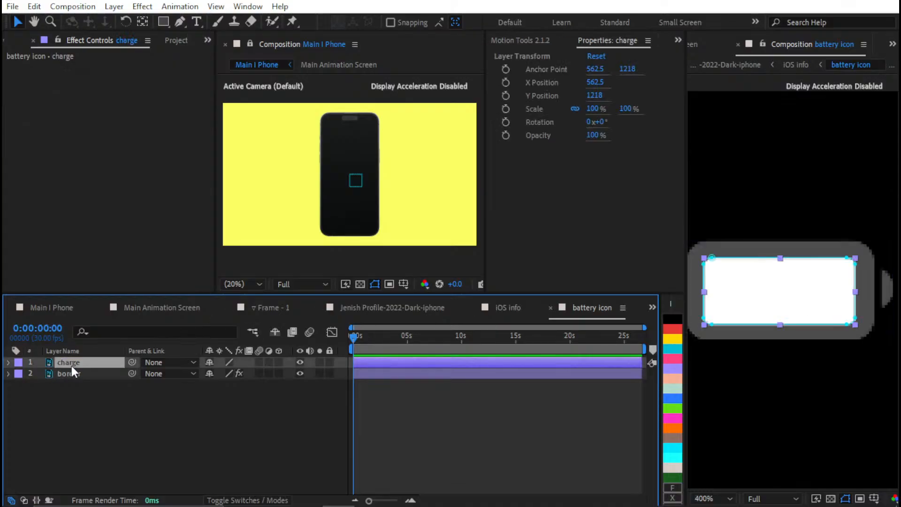
{"action": "left_click", "coordinate": [101, 374]}
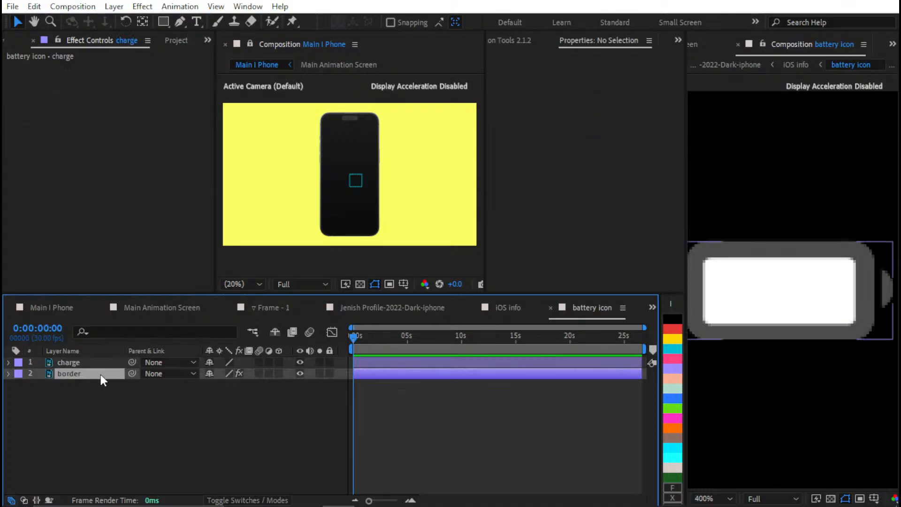
{"action": "left_click", "coordinate": [7, 373]}
{"action": "key", "text": "m"}
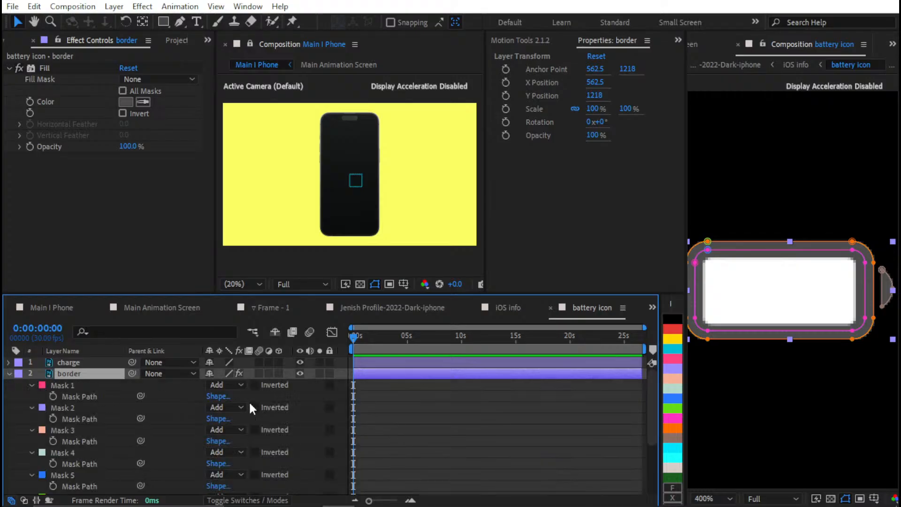
{"action": "scroll", "coordinate": [277, 405], "scroll_direction": "down", "scroll_amount": 4}
{"action": "left_click", "coordinate": [97, 475]}
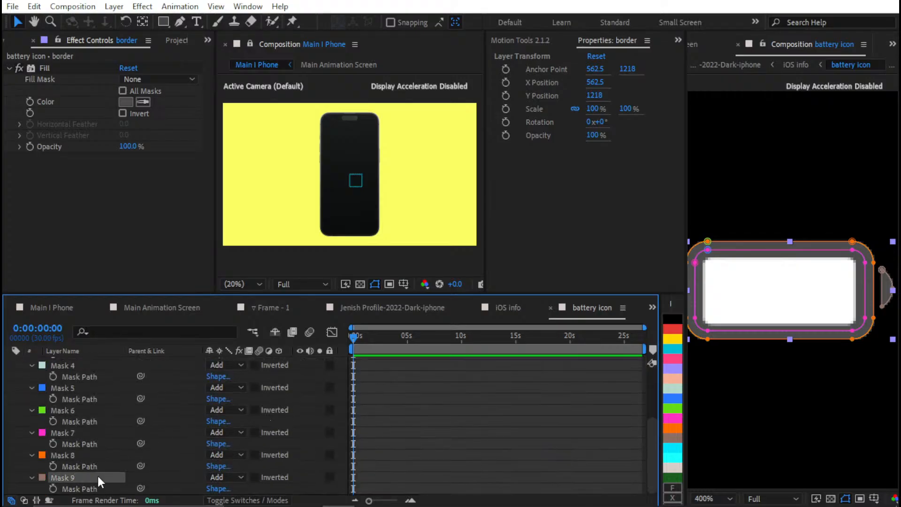
{"action": "left_click", "coordinate": [227, 477]}
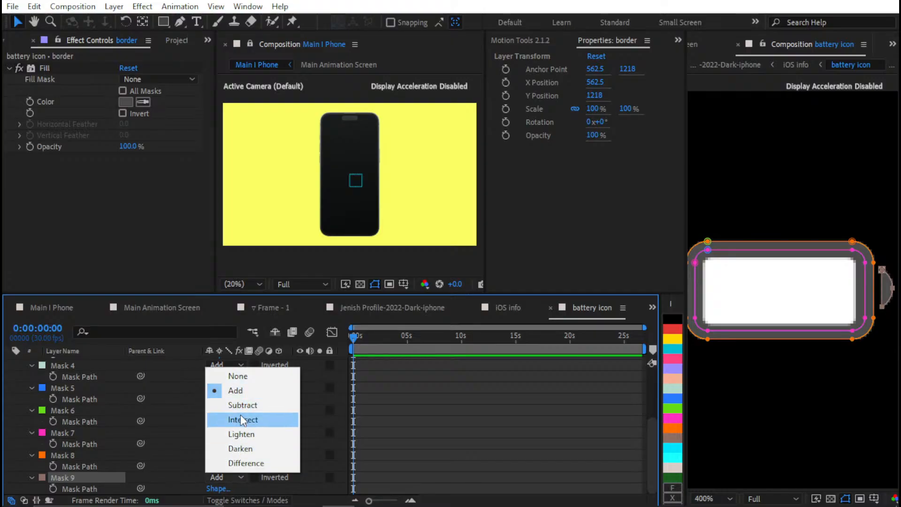
{"action": "left_click", "coordinate": [257, 378]}
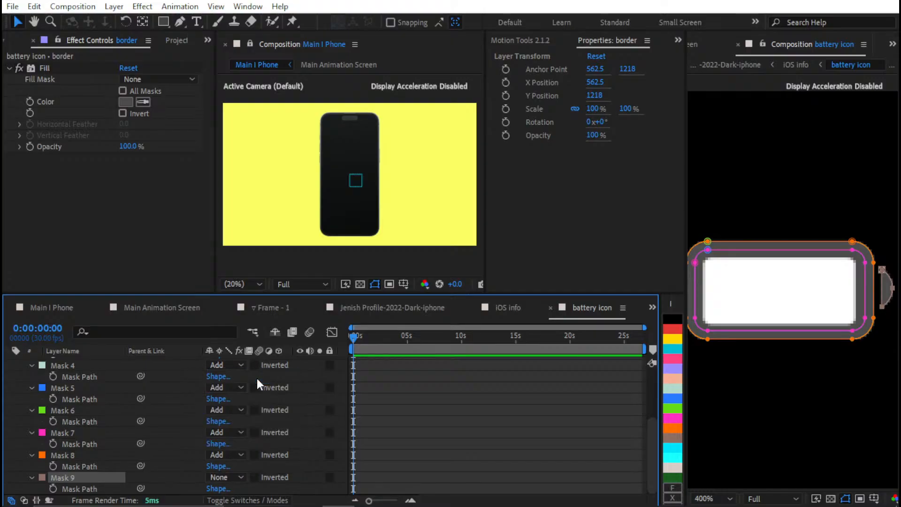
Try Intersect mode on the border layer's Mask 9, return it to Add, and collapse the masks
{"action": "left_click", "coordinate": [227, 477]}
{"action": "left_click", "coordinate": [250, 421]}
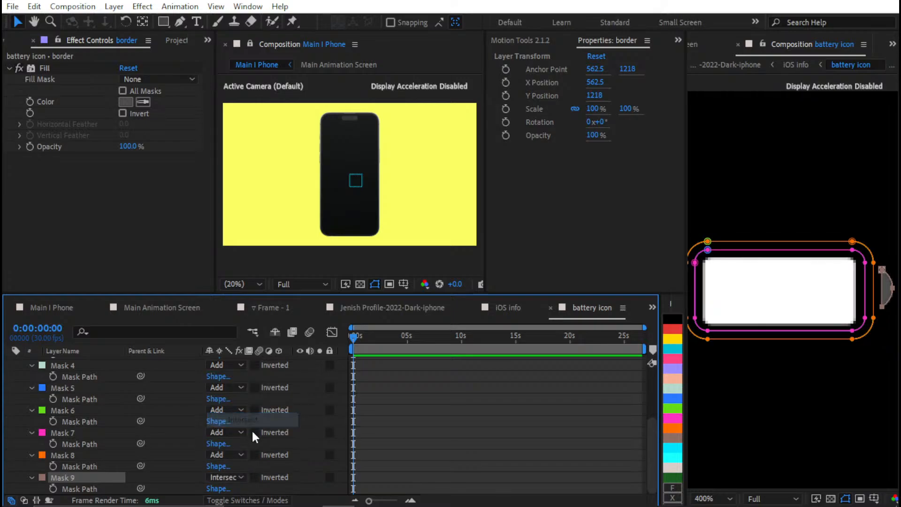
{"action": "left_click", "coordinate": [223, 476]}
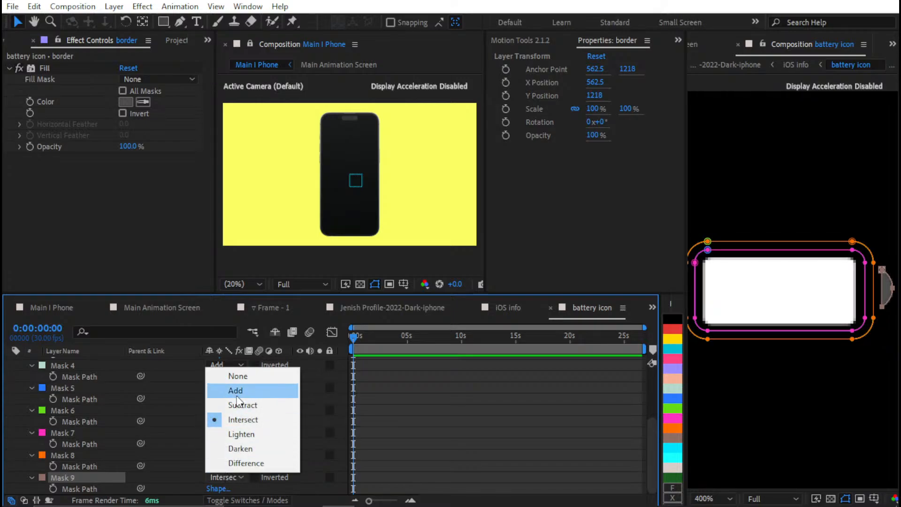
{"action": "left_click", "coordinate": [237, 393]}
{"action": "left_click", "coordinate": [396, 417]}
{"action": "scroll", "coordinate": [28, 408], "scroll_direction": "up", "scroll_amount": 4}
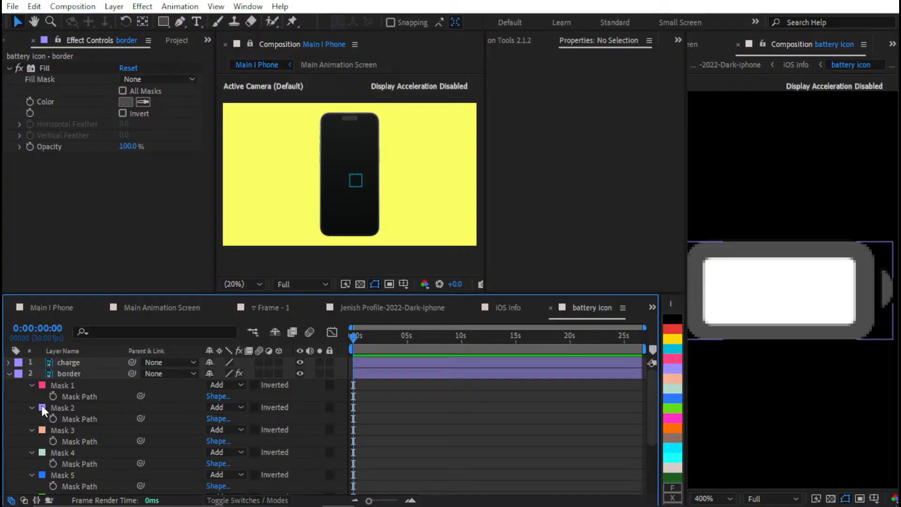
{"action": "left_click", "coordinate": [9, 373]}
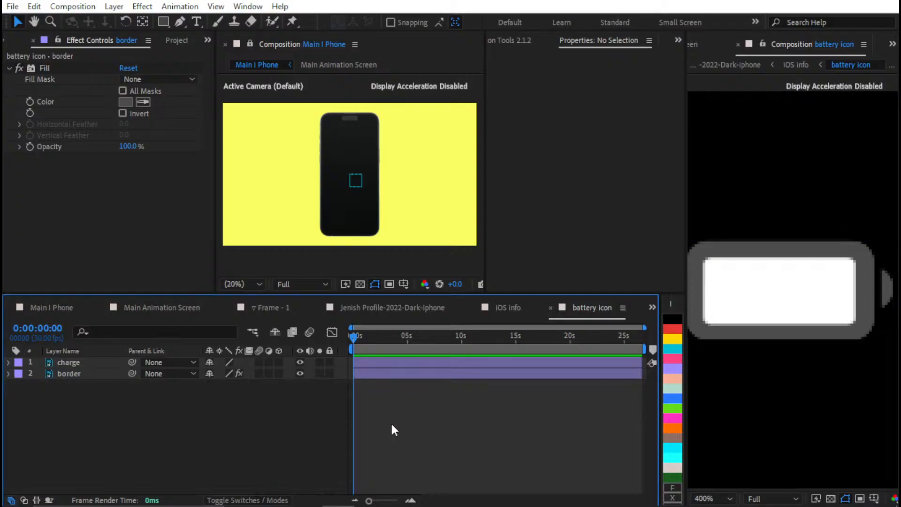
{"action": "left_click", "coordinate": [413, 373]}
{"action": "left_click", "coordinate": [420, 416]}
{"action": "left_click", "coordinate": [373, 363]}
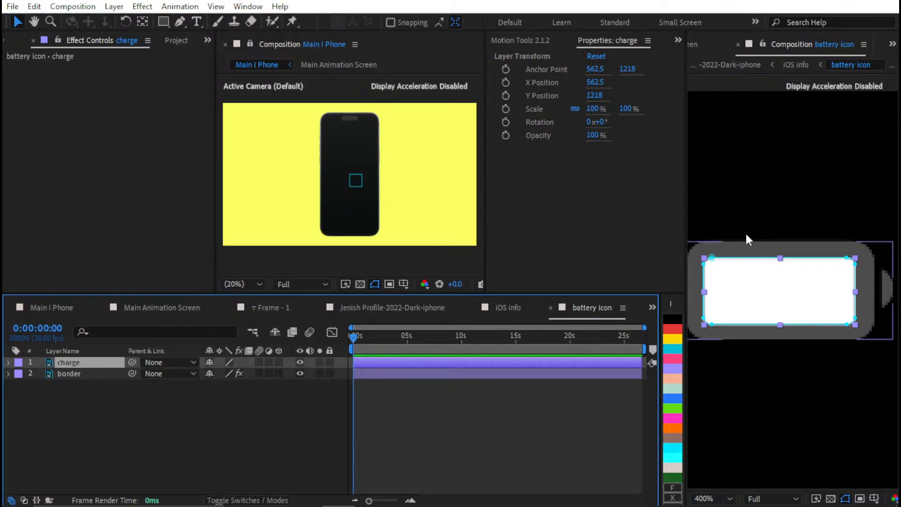
{"action": "left_click", "coordinate": [516, 417]}
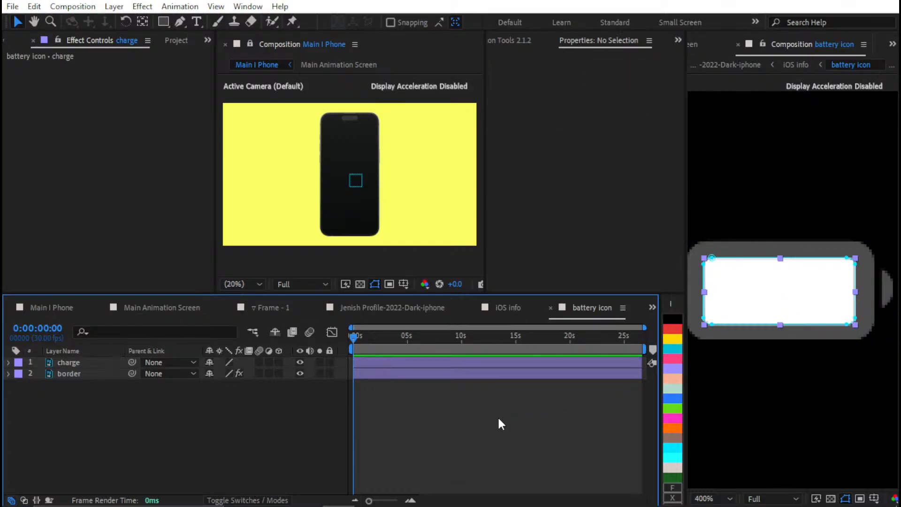
Close the battery icon composition and inspect the status bar icons and clock in the profile screen composition
{"action": "scroll", "coordinate": [795, 300], "scroll_direction": "down", "scroll_amount": 6}
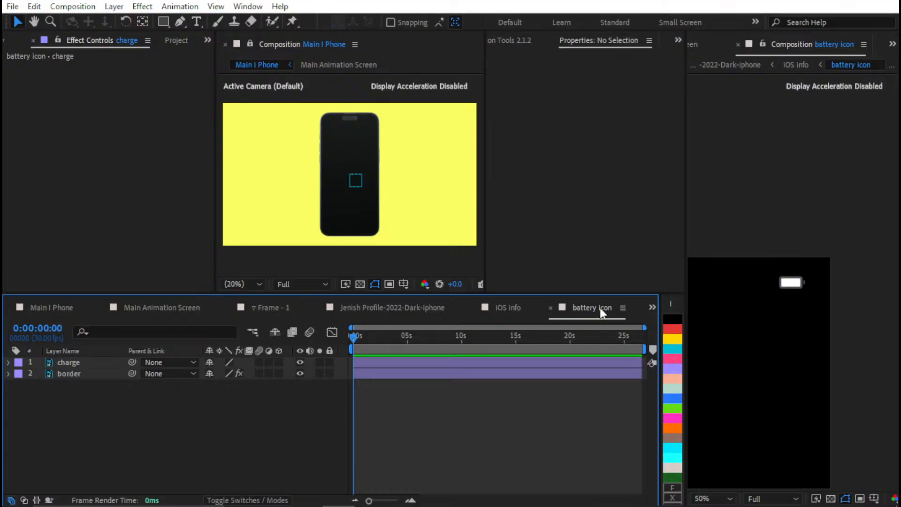
{"action": "key", "text": "shift+slash"}
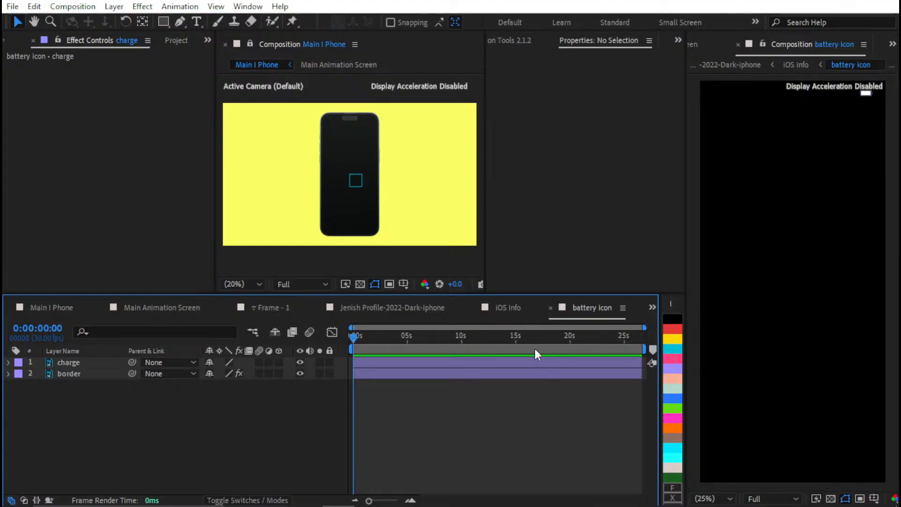
{"action": "left_click", "coordinate": [549, 307]}
{"action": "left_click", "coordinate": [519, 308]}
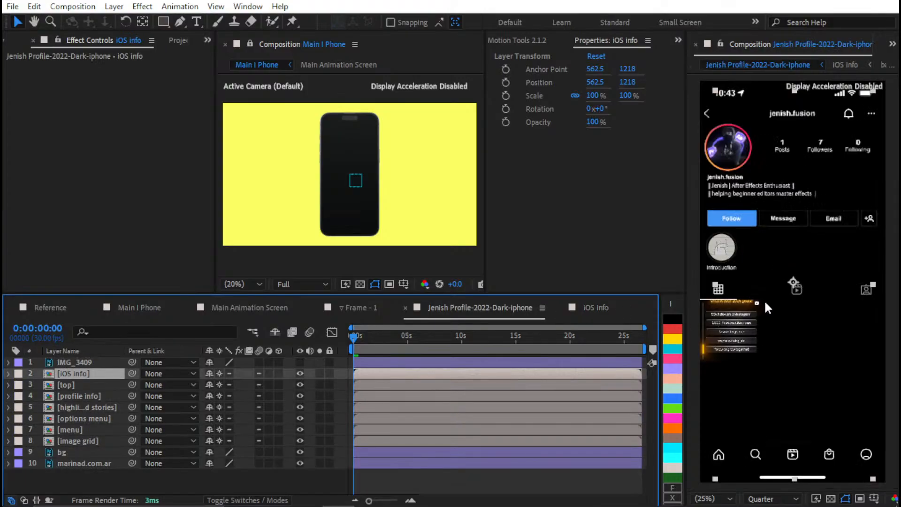
{"action": "scroll", "coordinate": [765, 284], "scroll_direction": "down", "scroll_amount": 3}
{"action": "scroll", "coordinate": [773, 241], "scroll_direction": "up", "scroll_amount": 4}
{"action": "left_click_drag", "start_coordinate": [777, 227], "coordinate": [725, 462]}
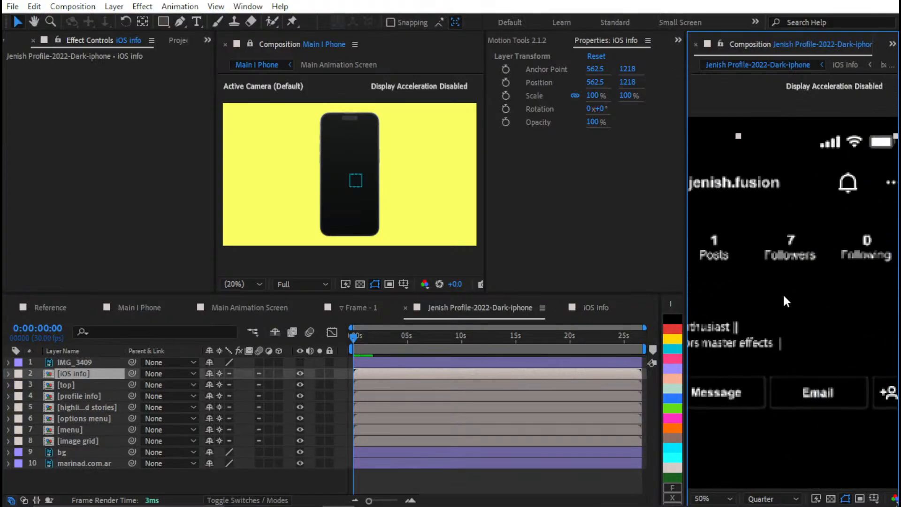
{"action": "left_click_drag", "start_coordinate": [803, 202], "coordinate": [900, 263]}
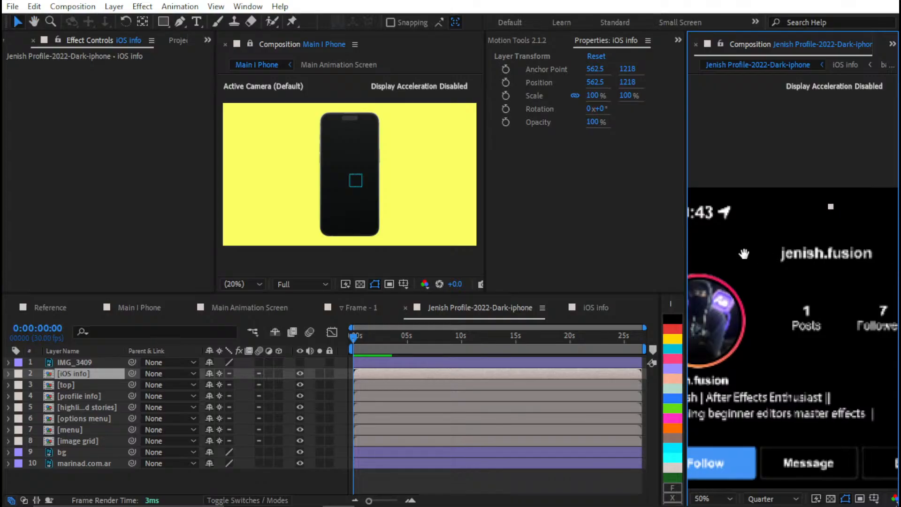
{"action": "left_click_drag", "start_coordinate": [742, 253], "coordinate": [835, 292]}
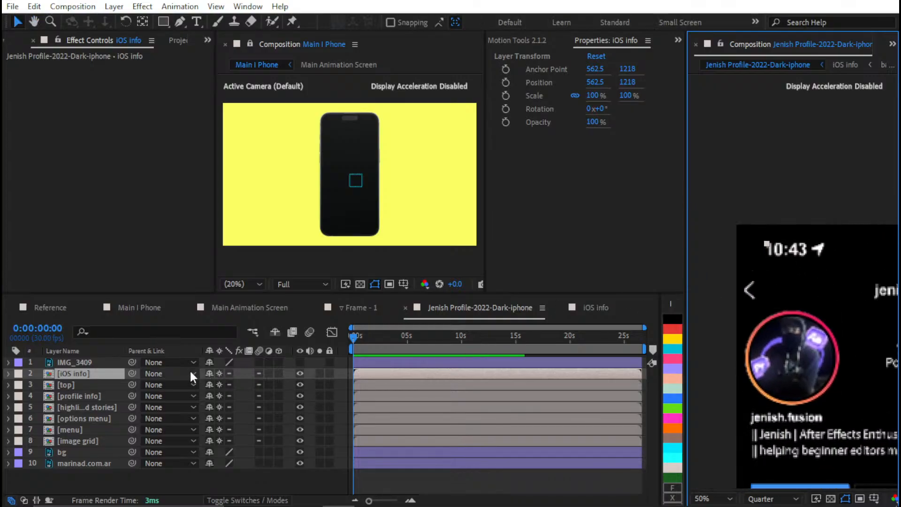
Copy all six layers of the iOS info composition into the Main Animation Screen composition
{"action": "double_click", "coordinate": [89, 373]}
{"action": "left_click", "coordinate": [89, 447]}
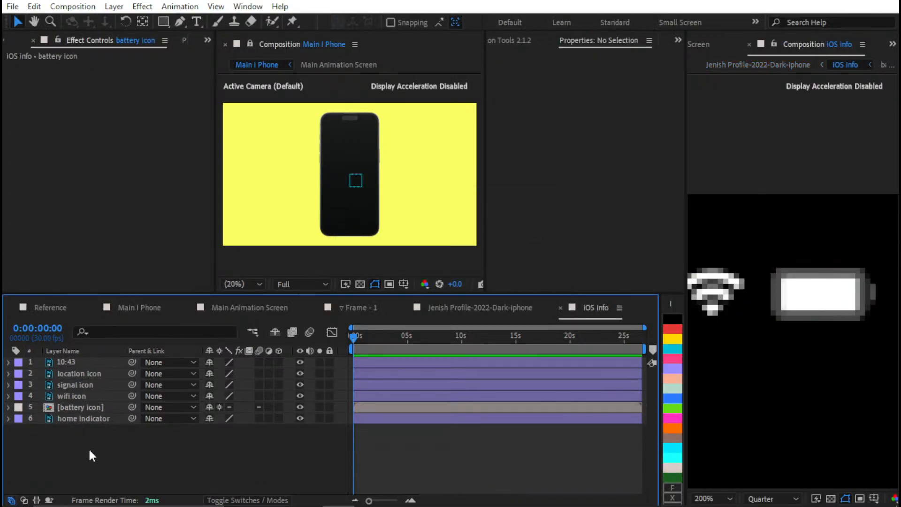
{"action": "key", "text": "ctrl+a"}
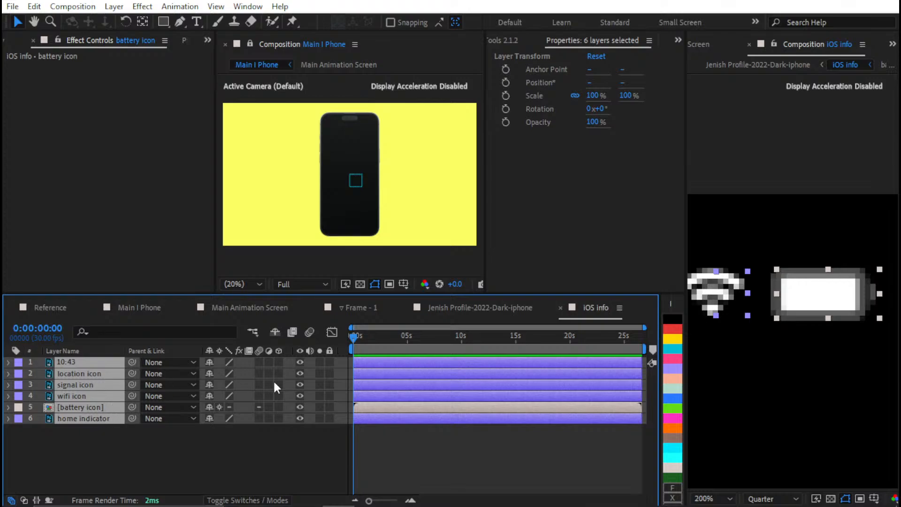
{"action": "key", "text": "shift+slash"}
{"action": "left_click", "coordinate": [496, 484]}
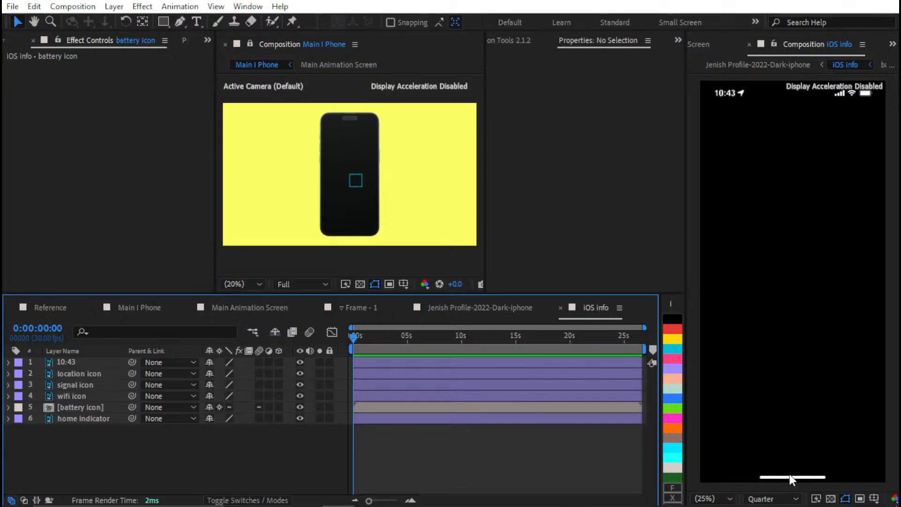
{"action": "key", "text": "ctrl+a"}
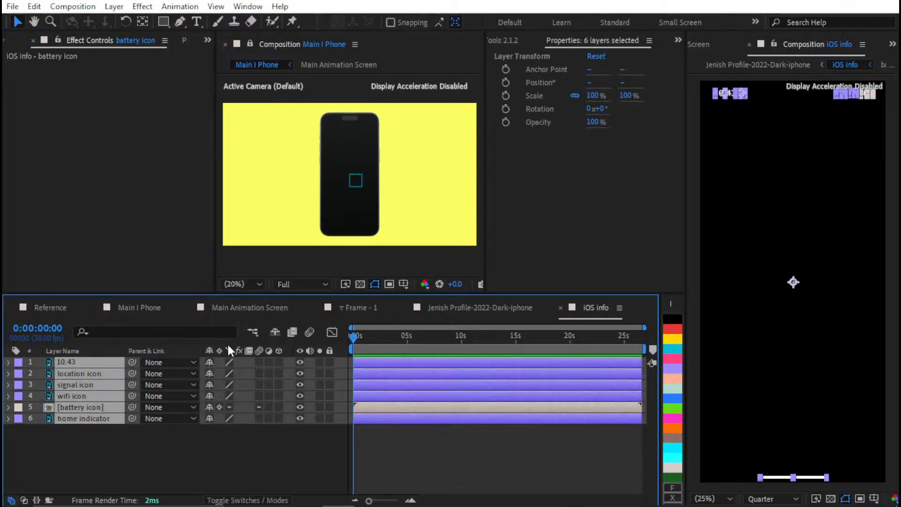
{"action": "left_click", "coordinate": [247, 306]}
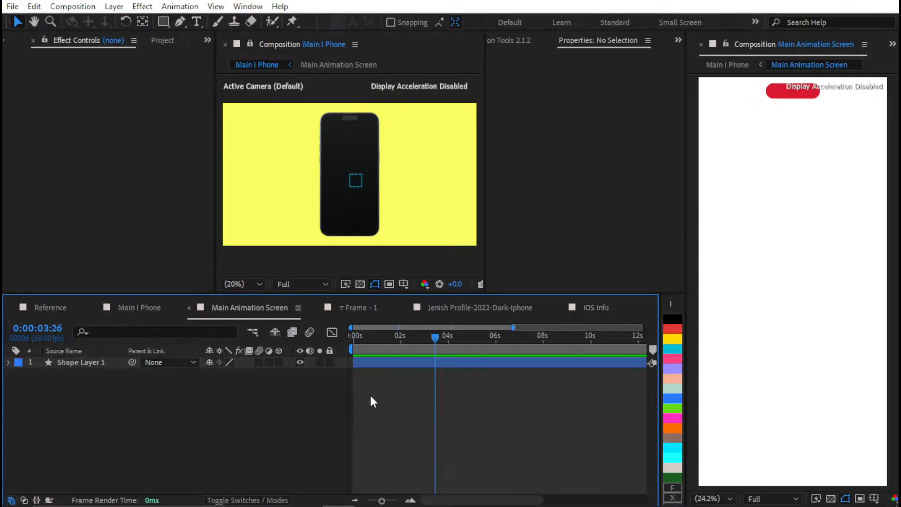
{"action": "key", "text": "ctrl+v"}
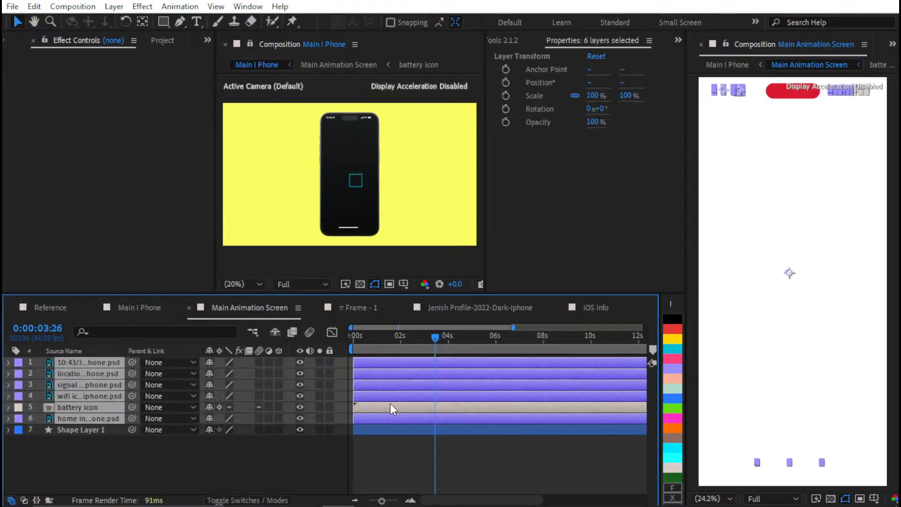
{"action": "left_click", "coordinate": [408, 450]}
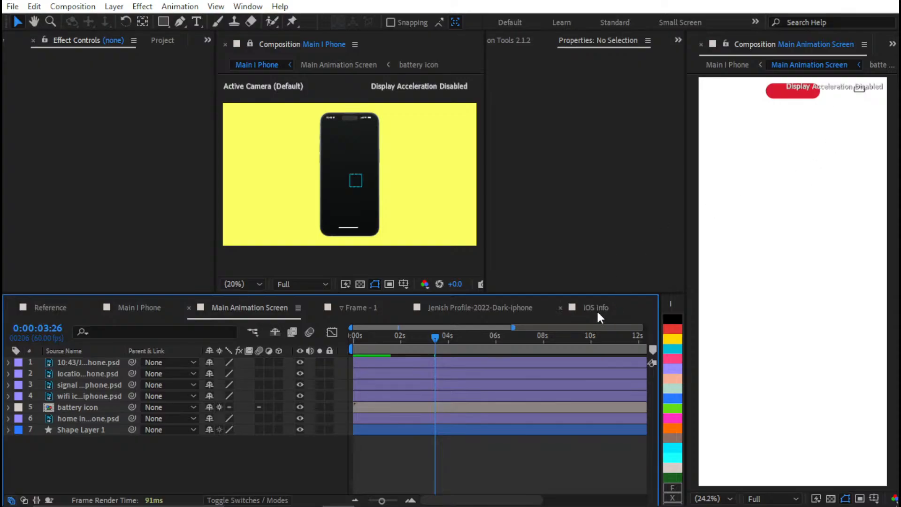
Set the Main Animation Screen composition's background color to black (000000)
{"action": "key", "text": "ctrl+k"}
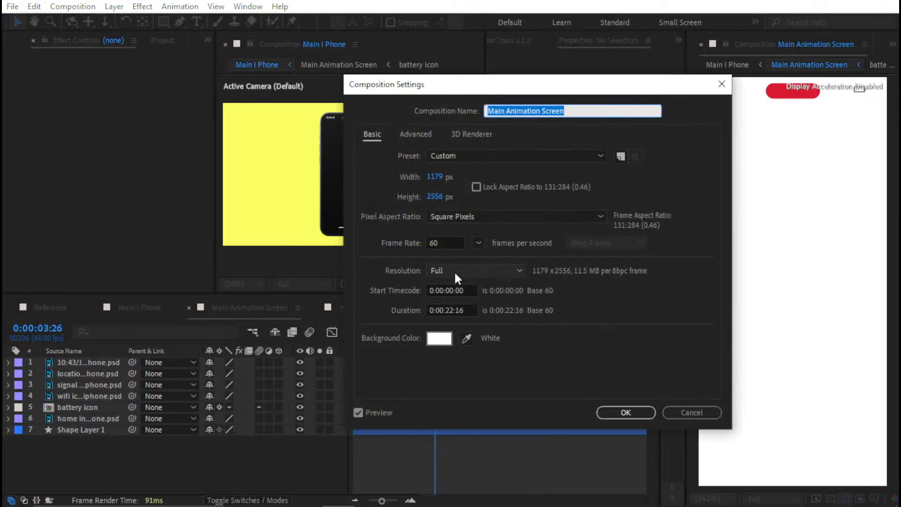
{"action": "left_click", "coordinate": [438, 338]}
{"action": "left_click_drag", "start_coordinate": [376, 365], "coordinate": [370, 471]}
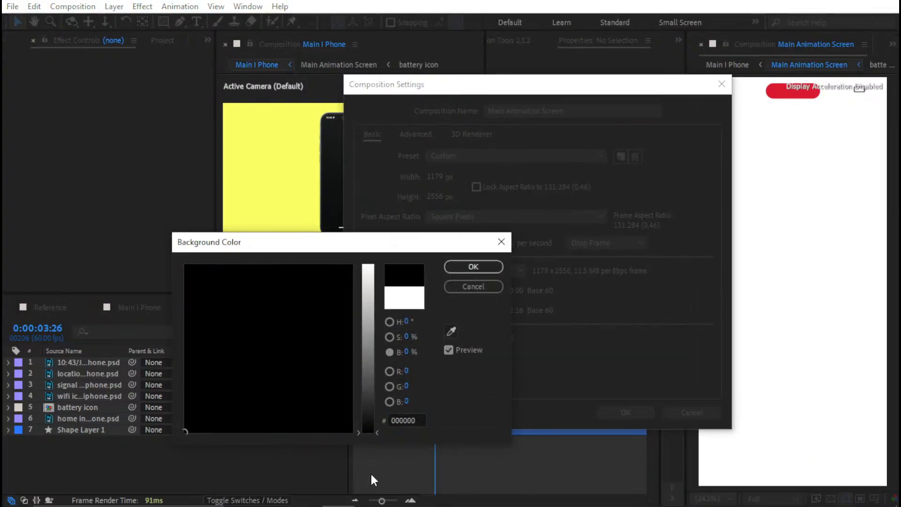
{"action": "key", "text": "Return"}
{"action": "key", "text": "Return"}
Examine the status bar around the phone's notch in the Main I Phone preview, checking its alignment with the proportional grid
{"action": "key", "text": "space"}
{"action": "left_click_drag", "start_coordinate": [798, 156], "coordinate": [800, 220]}
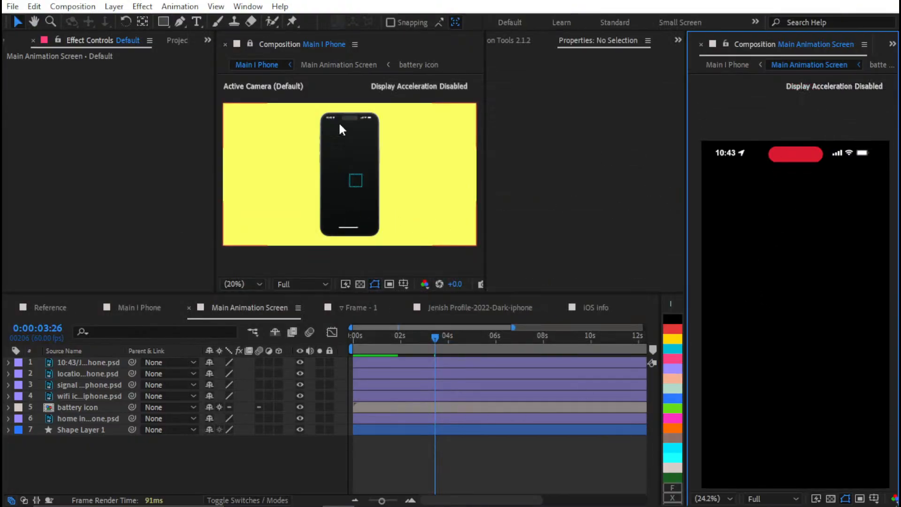
{"action": "scroll", "coordinate": [368, 180], "scroll_direction": "up", "scroll_amount": 5}
{"action": "scroll", "coordinate": [374, 155], "scroll_direction": "down", "scroll_amount": 2}
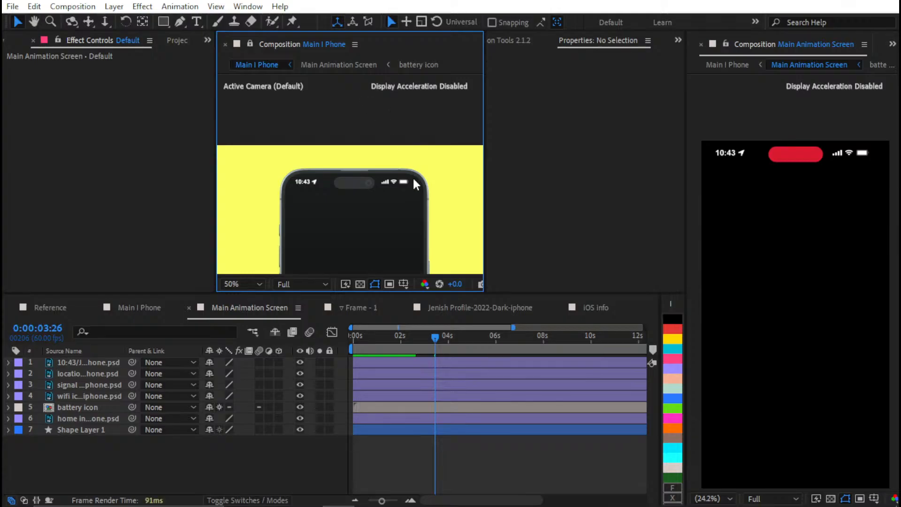
{"action": "scroll", "coordinate": [417, 192], "scroll_direction": "up", "scroll_amount": 2}
{"action": "key", "text": "space"}
{"action": "left_click_drag", "start_coordinate": [406, 183], "coordinate": [404, 149]}
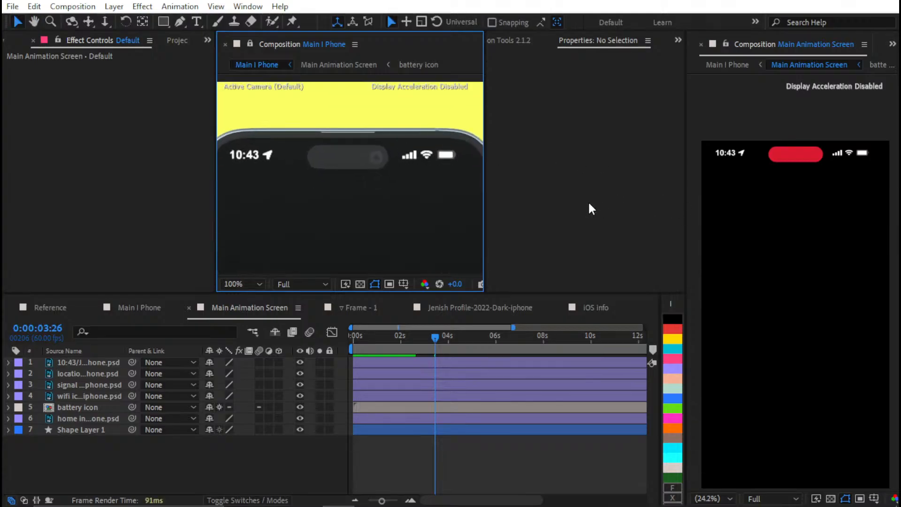
{"action": "key", "text": "alt+apostrophe"}
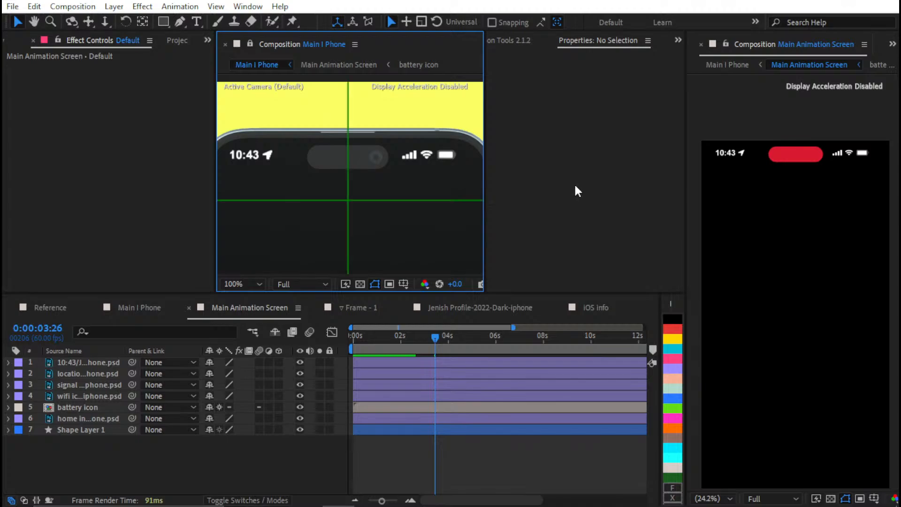
{"action": "key", "text": "alt+apostrophe"}
Try the proportional grid in the Main Animation Screen viewer, hide it, and show the title/action-safe guides
{"action": "left_click", "coordinate": [731, 305]}
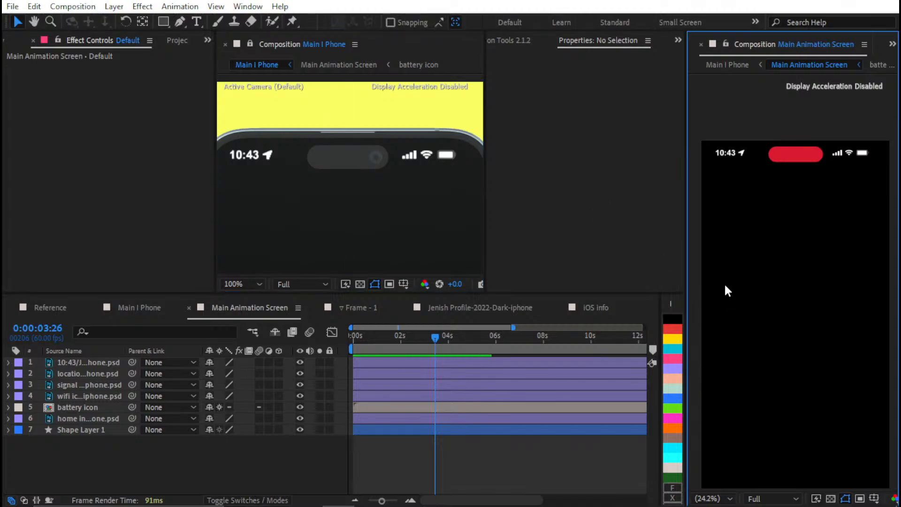
{"action": "key", "text": "alt+apostrophe"}
{"action": "key", "text": "alt+apostrophe"}
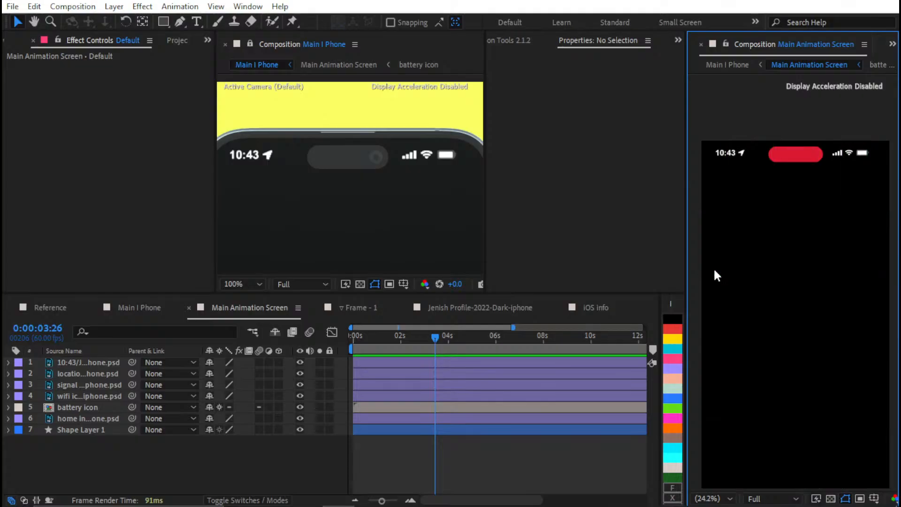
{"action": "key", "text": "apostrophe"}
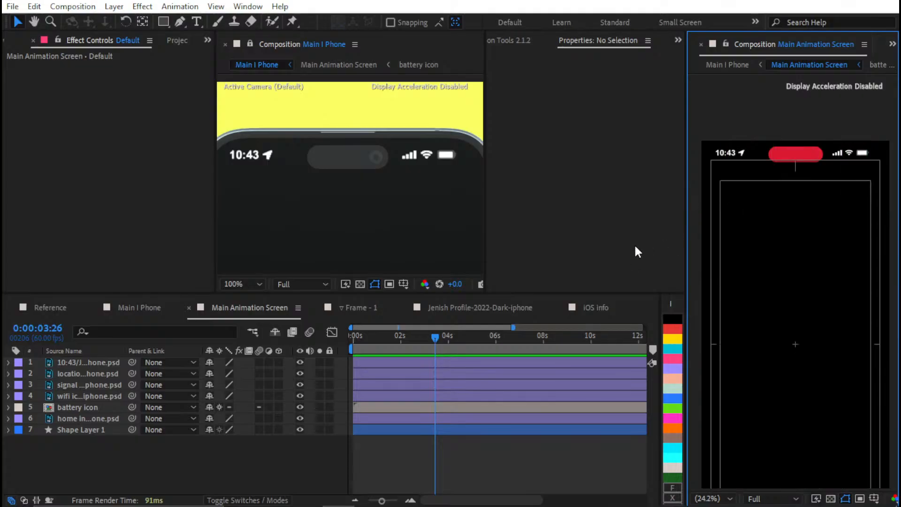
{"action": "scroll", "coordinate": [759, 254], "scroll_direction": "down", "scroll_amount": 2}
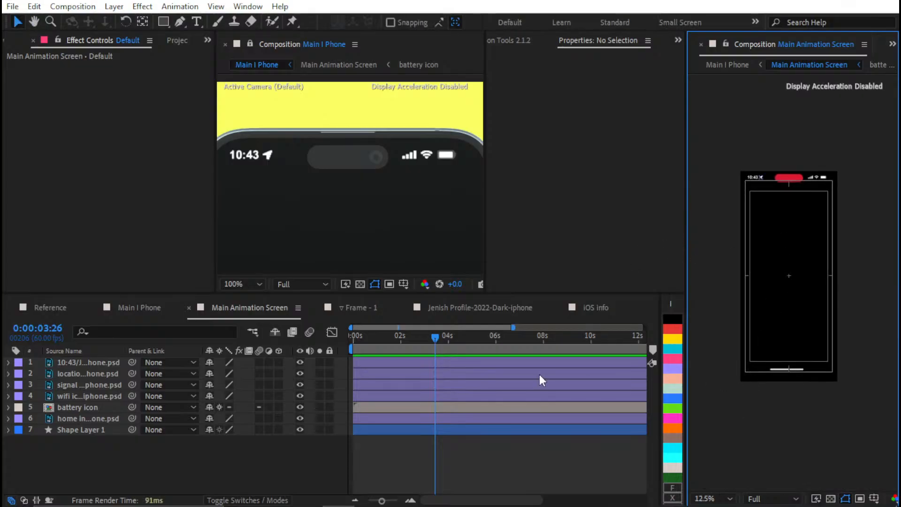
Move Shape Layer 1, the red pill, to the top of the Main Animation Screen layer stack and return to the first frame
{"action": "left_click", "coordinate": [411, 428]}
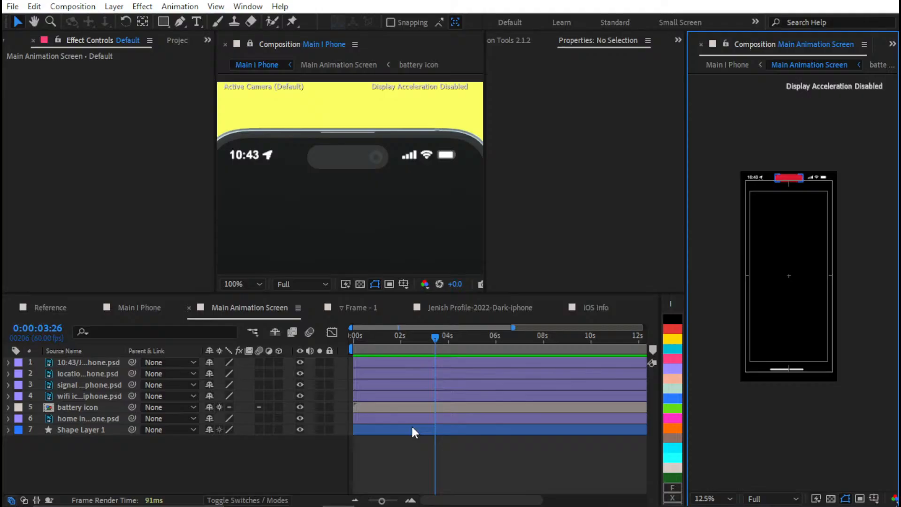
{"action": "left_click", "coordinate": [378, 407]}
{"action": "left_click", "coordinate": [366, 418]}
{"action": "left_click", "coordinate": [73, 430]}
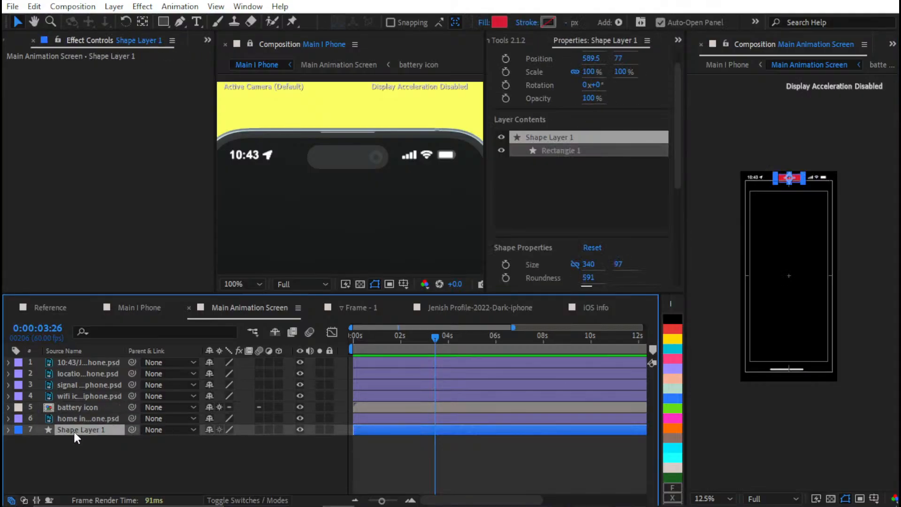
{"action": "left_click", "coordinate": [77, 419]}
{"action": "left_click", "coordinate": [77, 428]}
{"action": "left_click_drag", "start_coordinate": [75, 362], "coordinate": [76, 366]}
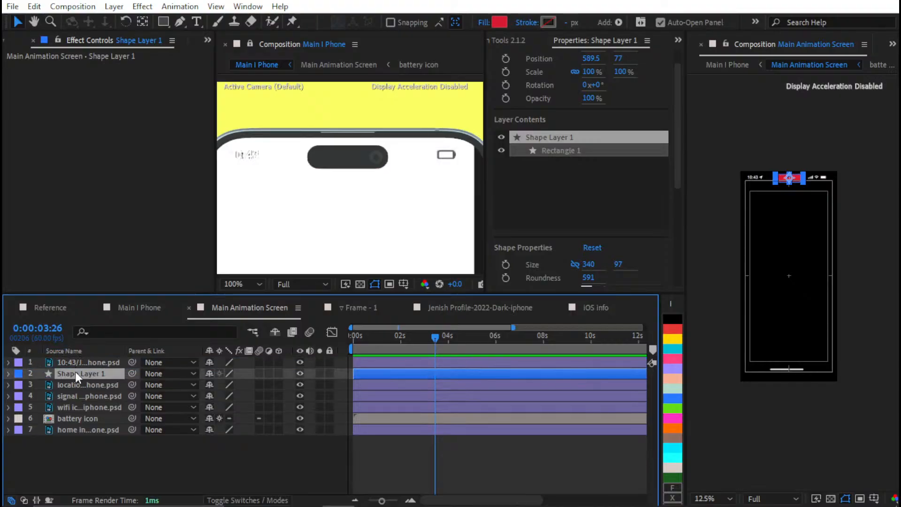
{"action": "key", "text": "alt+bracketright"}
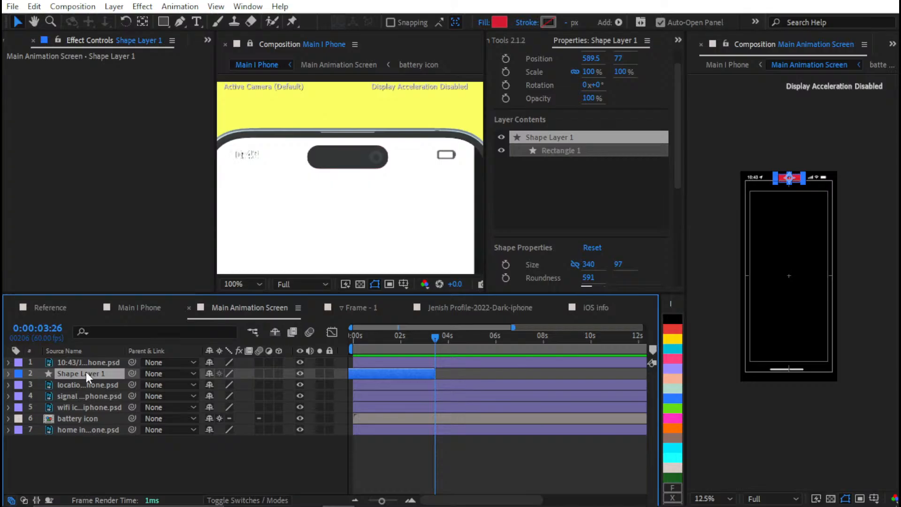
{"action": "key", "text": "ctrl+alt+Up"}
{"action": "key", "text": "Home"}
{"action": "key", "text": "bracketleft"}
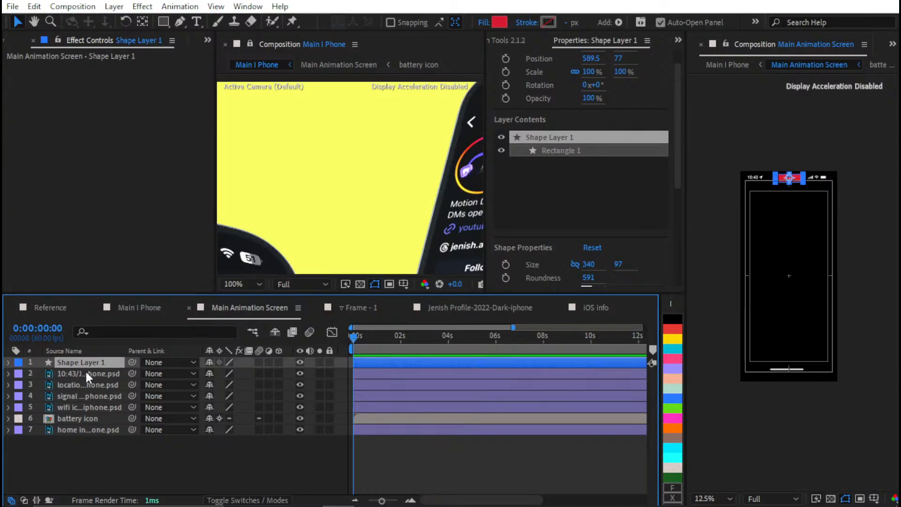
Rename the red pill's shape layer to Dynamic Island
{"action": "key", "text": "Return"}
{"action": "type", "text": "yn"}
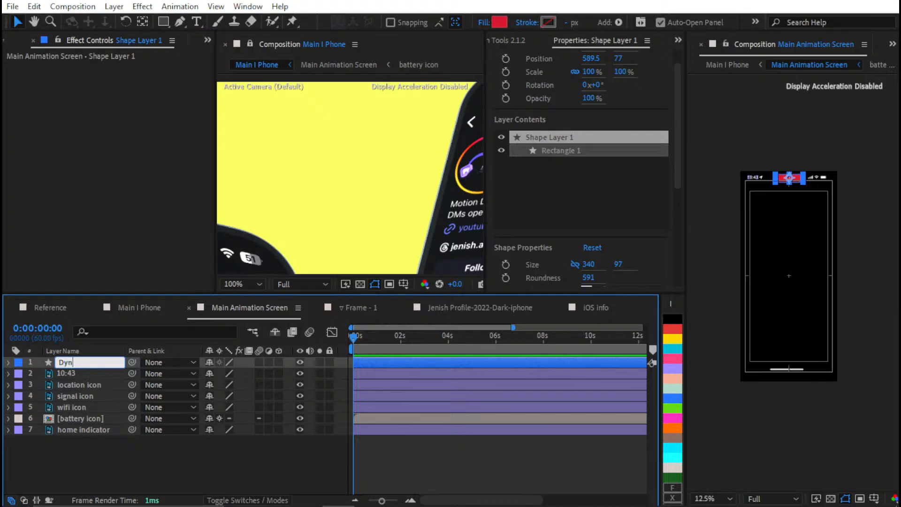
{"action": "type", "text": "amic Island"}
{"action": "key", "text": "Return"}
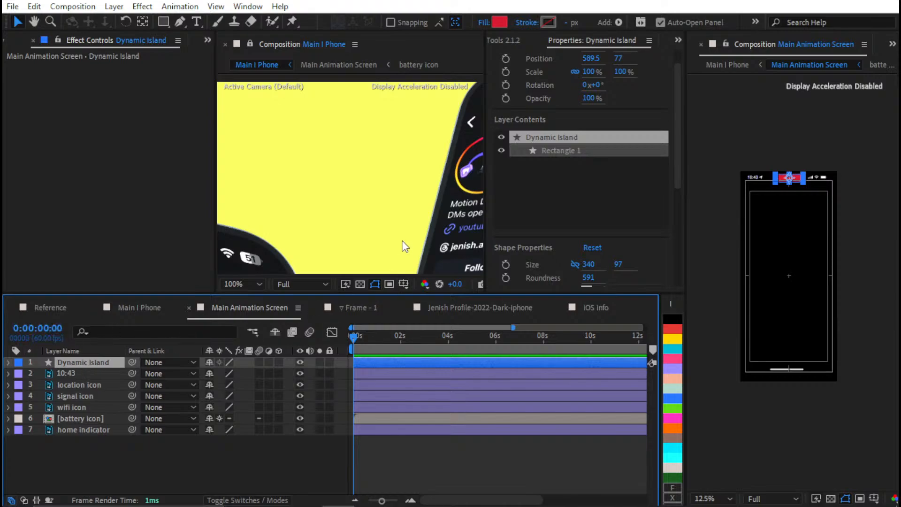
Examine the phone mockup's screen and status bar in Main I Phone at 0:00:03:26
{"action": "scroll", "coordinate": [413, 223], "scroll_direction": "down", "scroll_amount": 2}
{"action": "scroll", "coordinate": [412, 224], "scroll_direction": "down", "scroll_amount": 2}
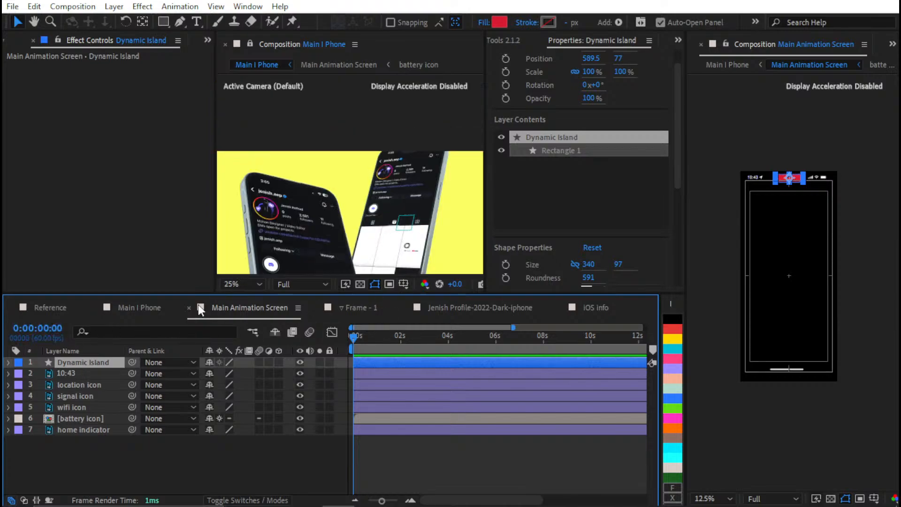
{"action": "left_click", "coordinate": [145, 306]}
{"action": "left_click_drag", "start_coordinate": [425, 338], "coordinate": [439, 342]}
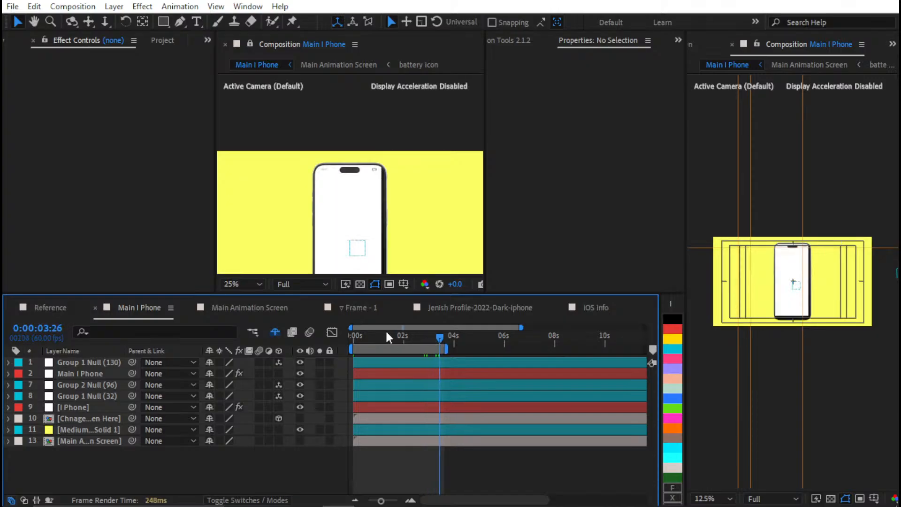
{"action": "left_click", "coordinate": [257, 308]}
{"action": "scroll", "coordinate": [392, 197], "scroll_direction": "up", "scroll_amount": 1}
{"action": "scroll", "coordinate": [395, 195], "scroll_direction": "up", "scroll_amount": 1}
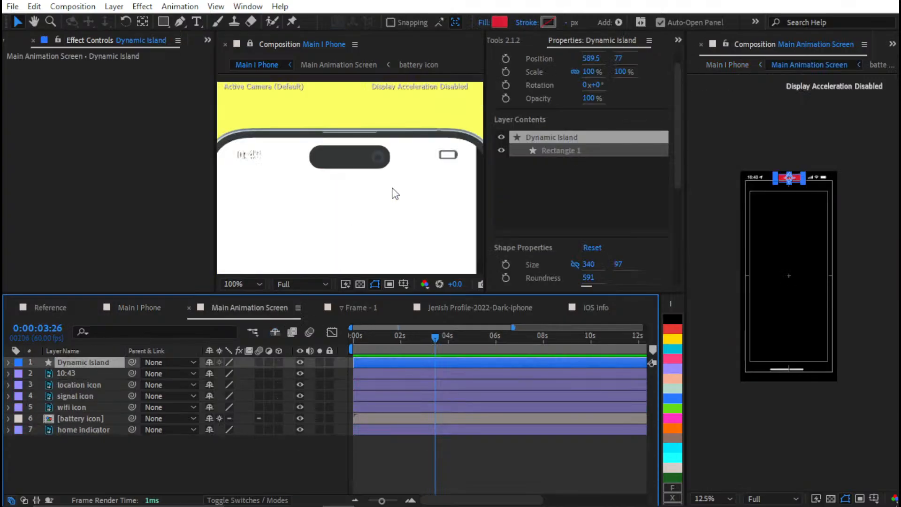
{"action": "left_click", "coordinate": [463, 446]}
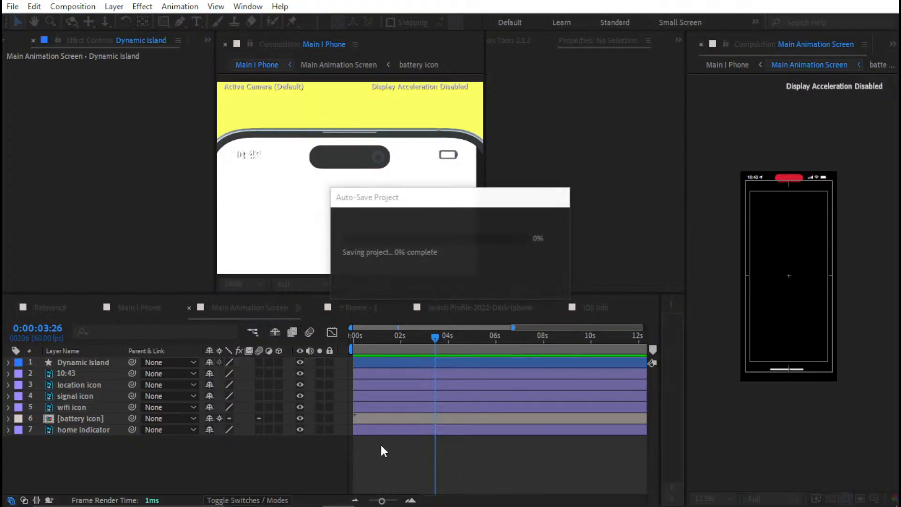
{"action": "scroll", "coordinate": [407, 189], "scroll_direction": "down", "scroll_amount": 1}
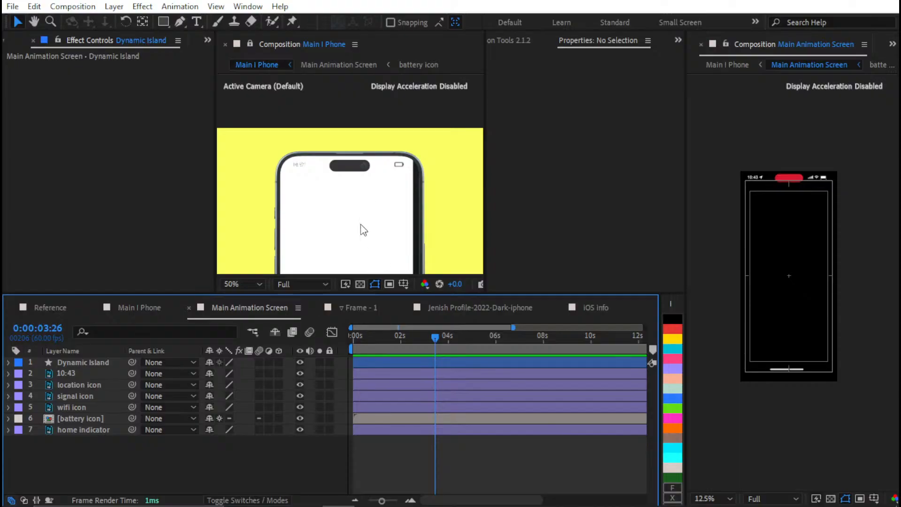
Go to 0:00:02:17 in the Main I Phone composition and save the project
{"action": "mouse_move", "coordinate": [426, 335]}
{"action": "left_mouse_down"}
{"action": "mouse_move", "coordinate": [406, 334]}
{"action": "mouse_move", "coordinate": [436, 337]}
{"action": "mouse_move", "coordinate": [440, 326]}
{"action": "mouse_move", "coordinate": [447, 339]}
{"action": "mouse_move", "coordinate": [411, 341]}
{"action": "left_mouse_up"}
{"action": "left_click", "coordinate": [173, 306]}
{"action": "key", "text": "ctrl+s"}
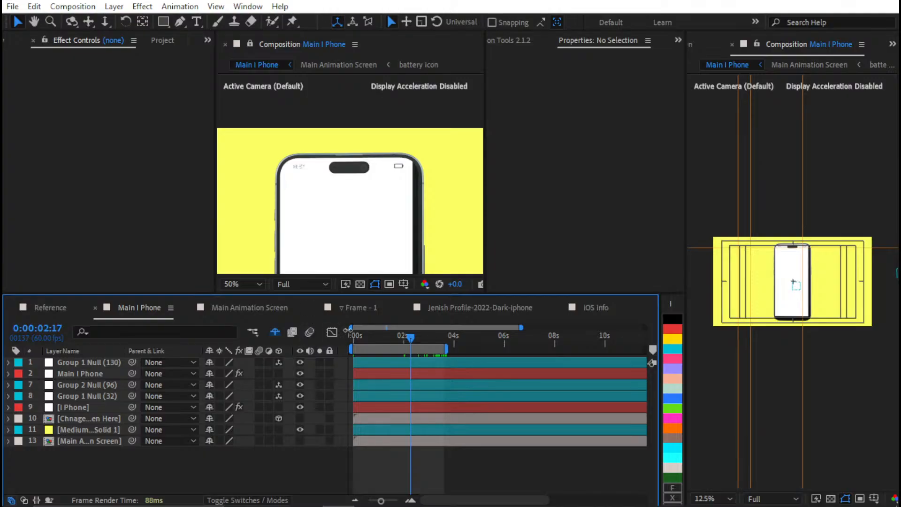
Return to the Main Animation Screen composition at 0:00:06:21 and check the whole phone mockup in the preview
{"action": "left_click", "coordinate": [265, 309]}
{"action": "left_click_drag", "start_coordinate": [443, 341], "coordinate": [503, 338]}
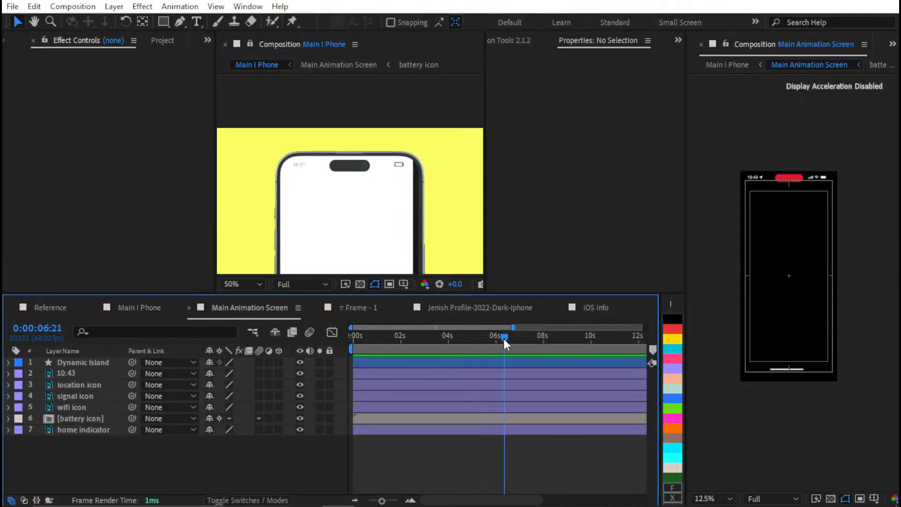
{"action": "scroll", "coordinate": [413, 202], "scroll_direction": "down", "scroll_amount": 2}
{"action": "scroll", "coordinate": [411, 206], "scroll_direction": "down", "scroll_amount": 3}
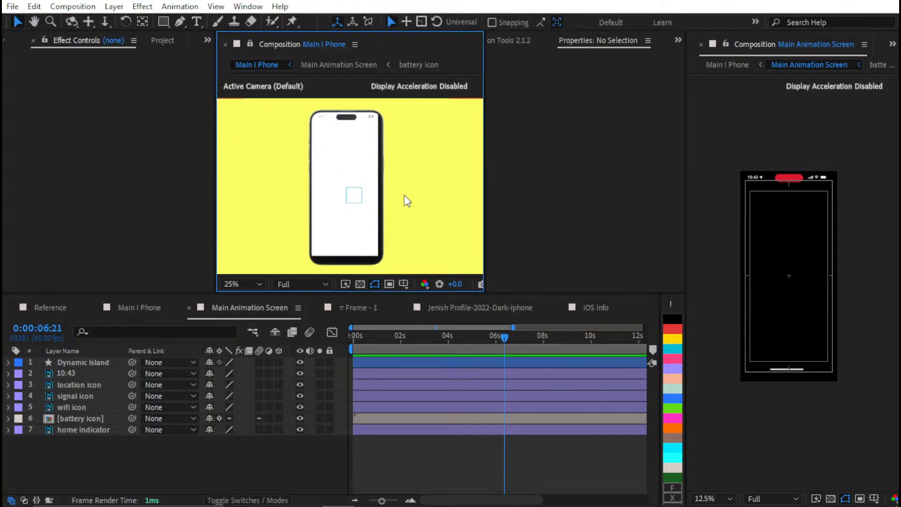
{"action": "scroll", "coordinate": [404, 195], "scroll_direction": "down", "scroll_amount": 1}
Set the Main Animation Screen composition's background color to white (ffffff)
{"action": "left_click", "coordinate": [447, 453]}
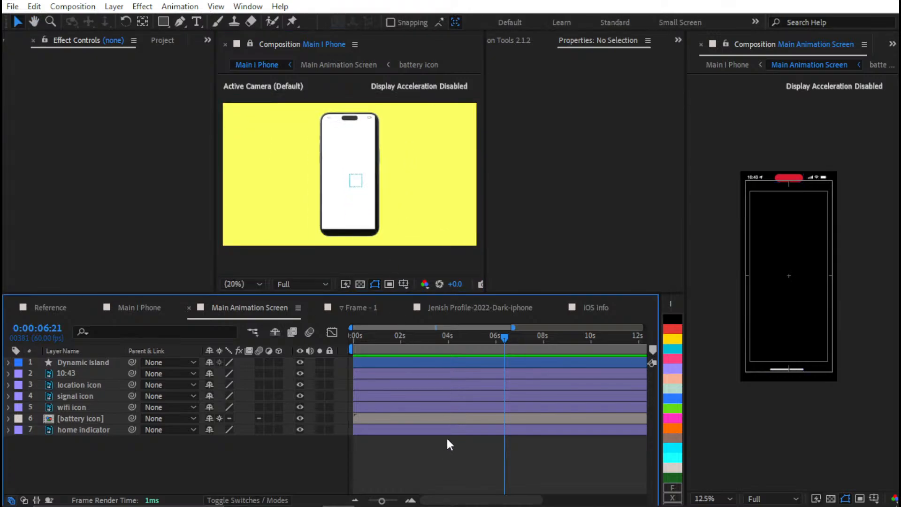
{"action": "key", "text": "ctrl+k"}
{"action": "left_click", "coordinate": [439, 338]}
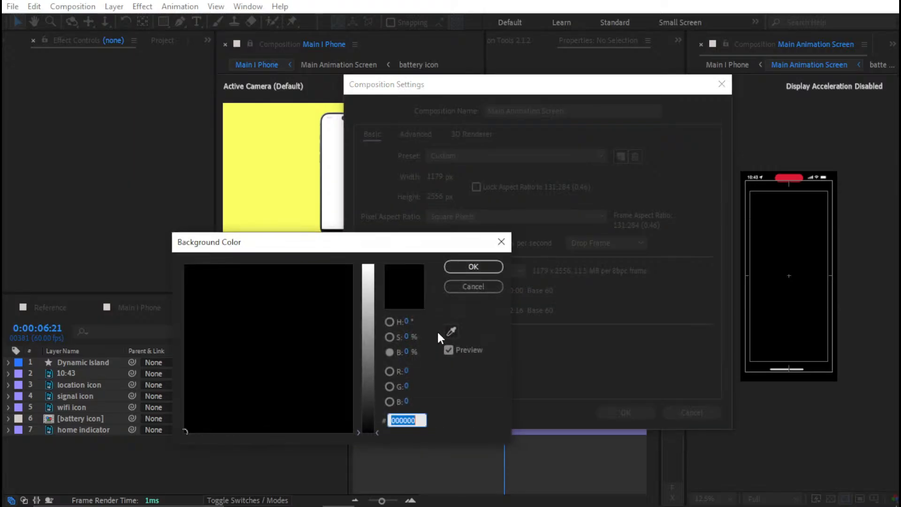
{"action": "type", "text": "ffffff"}
{"action": "key", "text": "Return"}
{"action": "key", "text": "Return"}
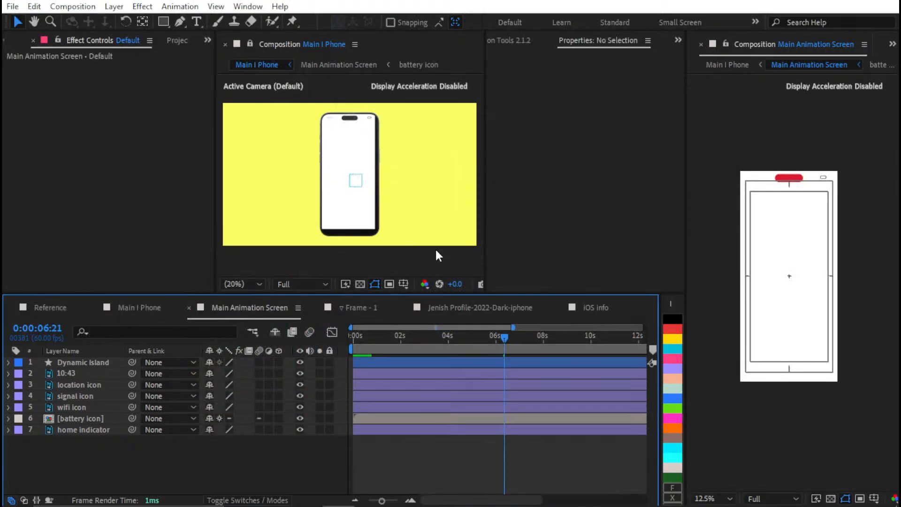
Change the Main Animation Screen composition's background to a gray with 40% brightness
{"action": "key", "text": "ctrl+k"}
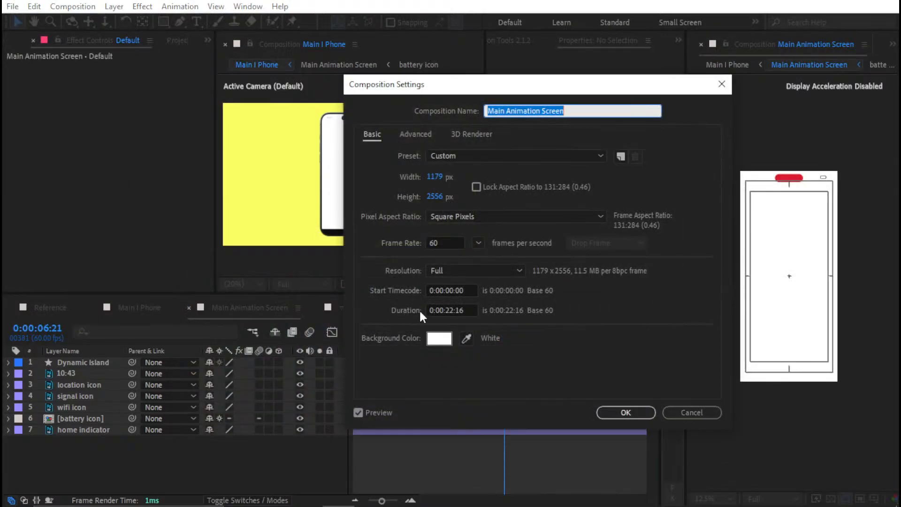
{"action": "left_click", "coordinate": [440, 338]}
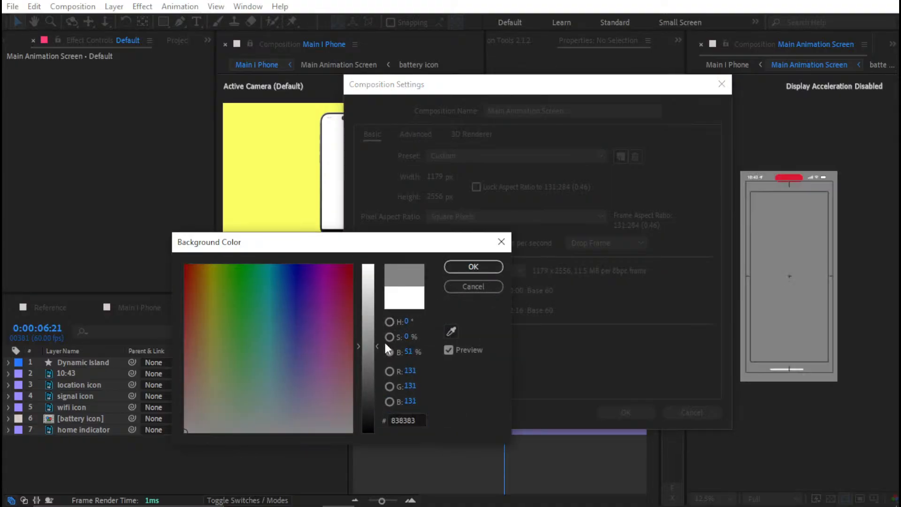
{"action": "left_click", "coordinate": [410, 351]}
{"action": "type", "text": "40"}
{"action": "key", "text": "Return"}
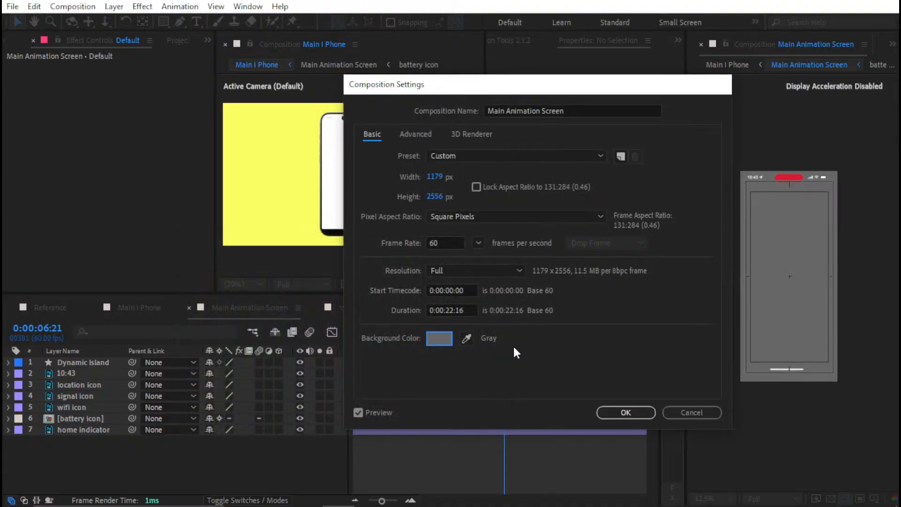
{"action": "key", "text": "Return"}
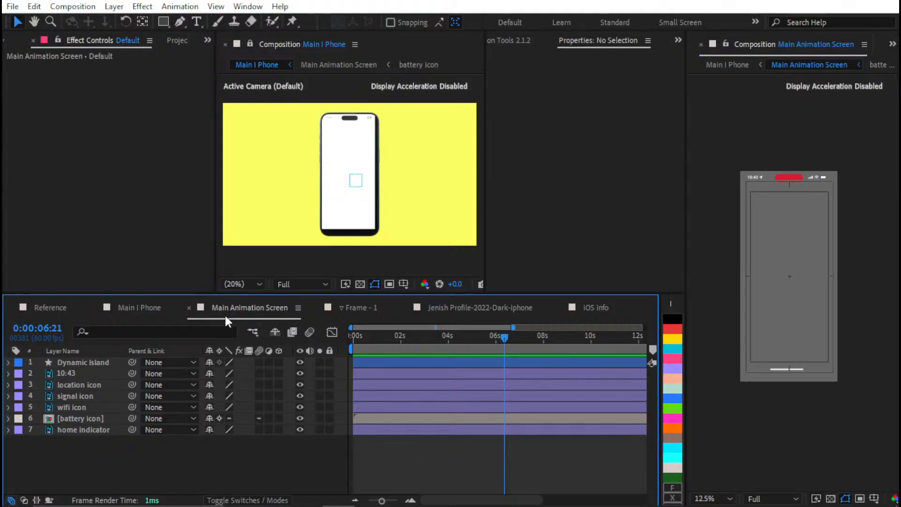
Check the phone mockup in Main I Phone, then view the whole Main Animation Screen frame at 0:00:03:21
{"action": "left_click", "coordinate": [141, 308]}
{"action": "left_click", "coordinate": [436, 345]}
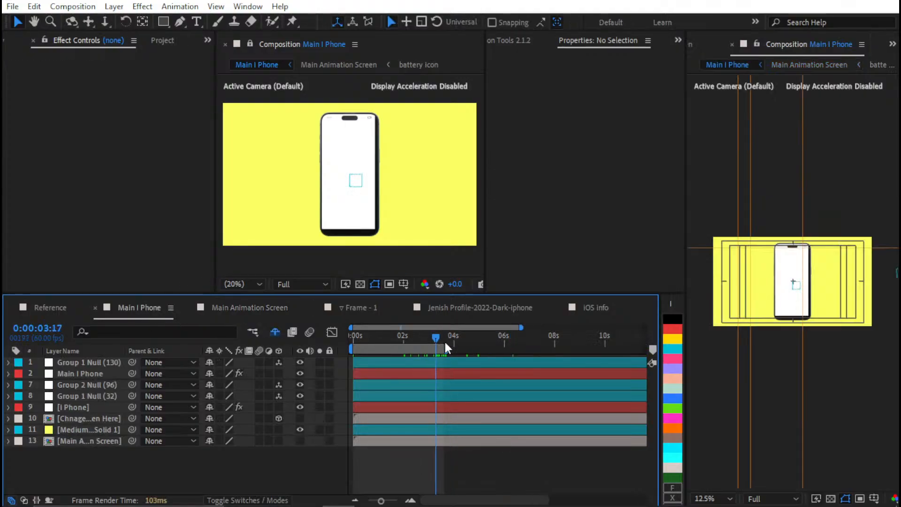
{"action": "left_click_drag", "start_coordinate": [438, 341], "coordinate": [438, 339]}
{"action": "left_click", "coordinate": [269, 307]}
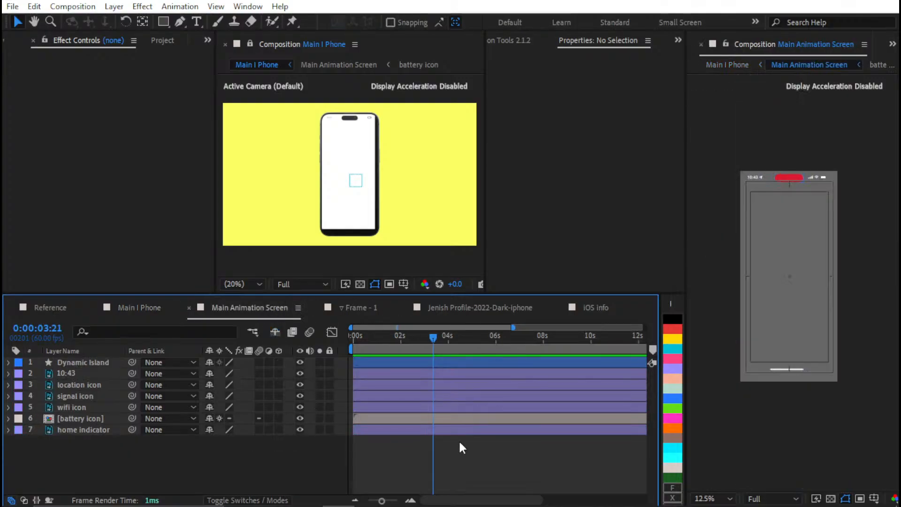
{"action": "key", "text": "shift+slash"}
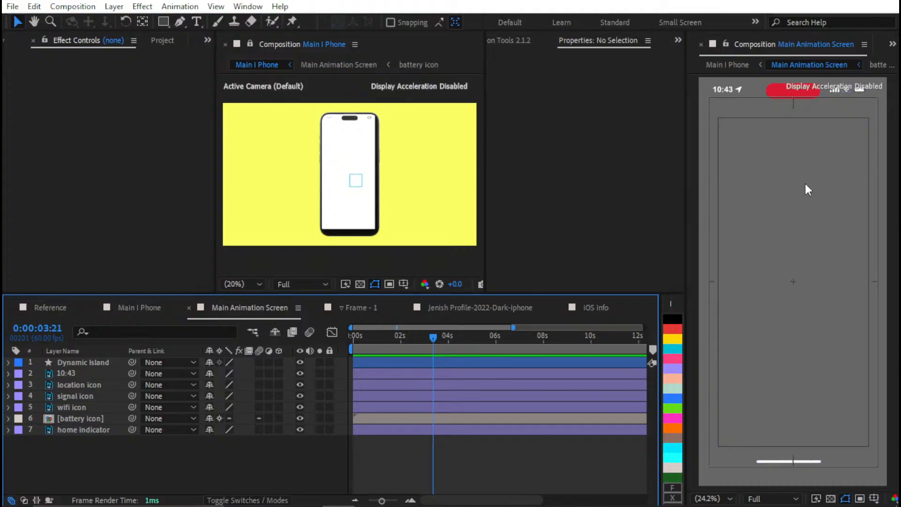
Nudge the home indicator layer straight down to a Y position of 1378, at the bottom edge of the Main Animation Screen
{"action": "left_click", "coordinate": [126, 410]}
{"action": "left_click", "coordinate": [85, 419]}
{"action": "left_click", "coordinate": [83, 430]}
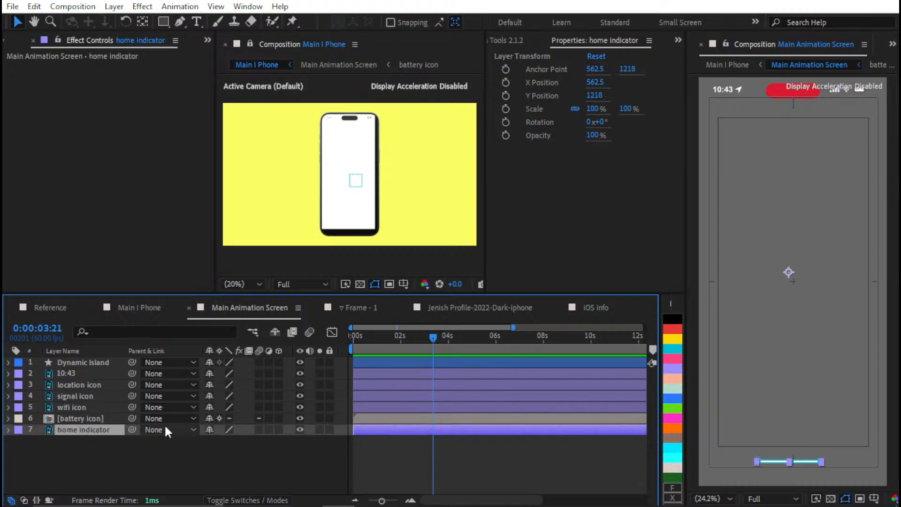
{"action": "key", "text": "shift+Down"}
{"action": "key", "text": "shift+Down"}
{"action": "key", "text": "shift+Down"}
{"action": "key", "text": "shift+Down"}
{"action": "key", "text": "shift+Down"}
{"action": "key", "text": "shift+Down"}
{"action": "key", "text": "shift+Down"}
{"action": "key", "text": "shift+Down"}
{"action": "key", "text": "shift+Down"}
{"action": "key", "text": "shift+Down"}
{"action": "key", "text": "shift+Down"}
{"action": "key", "text": "shift+Down"}
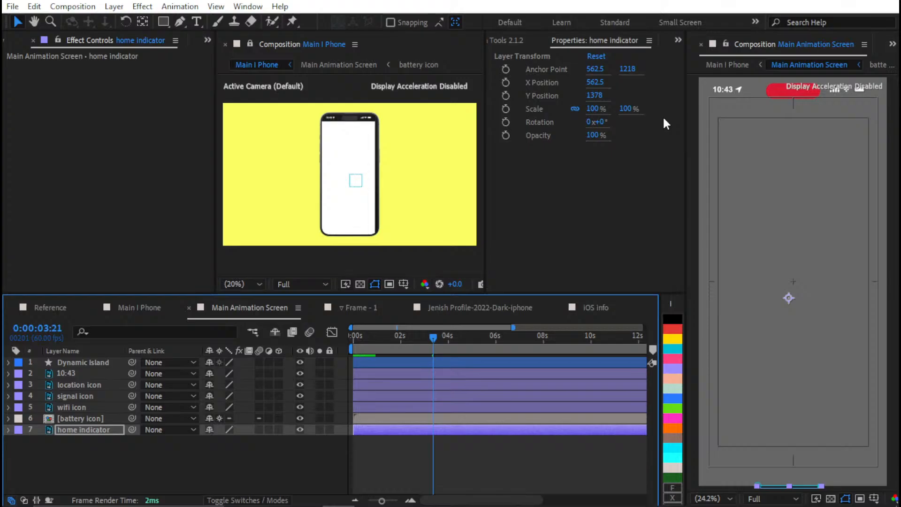
Check the iOS info composition's dimensions in its settings and reveal the position values of its home indicator layer
{"action": "left_click", "coordinate": [592, 307]}
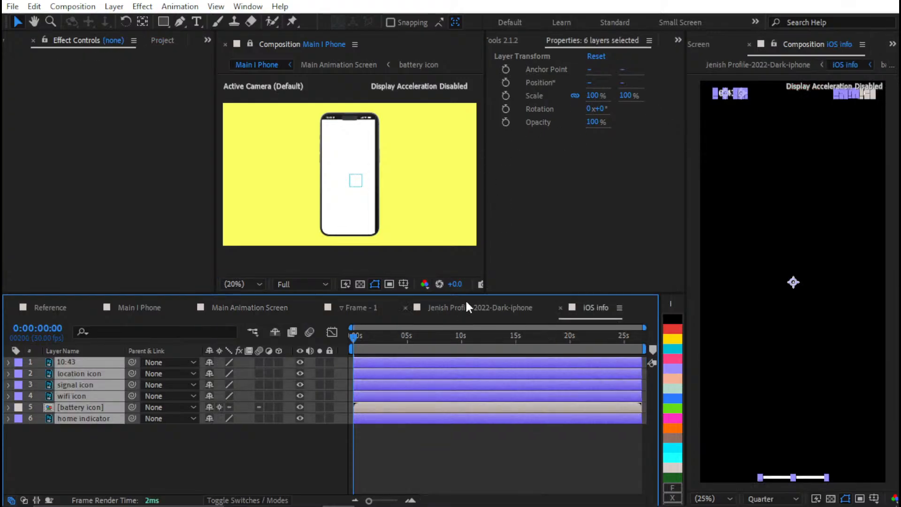
{"action": "left_click", "coordinate": [486, 455]}
{"action": "key", "text": "ctrl+k"}
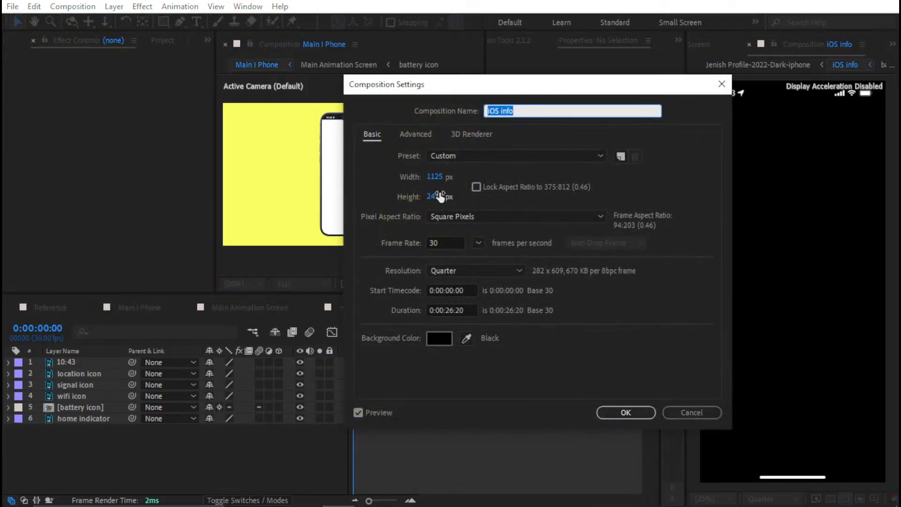
{"action": "left_click", "coordinate": [626, 412]}
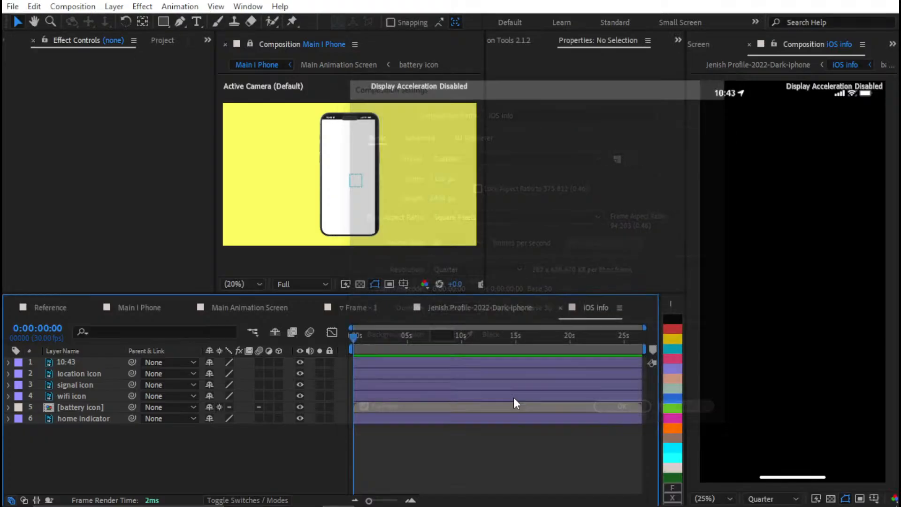
{"action": "left_click", "coordinate": [364, 417]}
{"action": "key", "text": "p"}
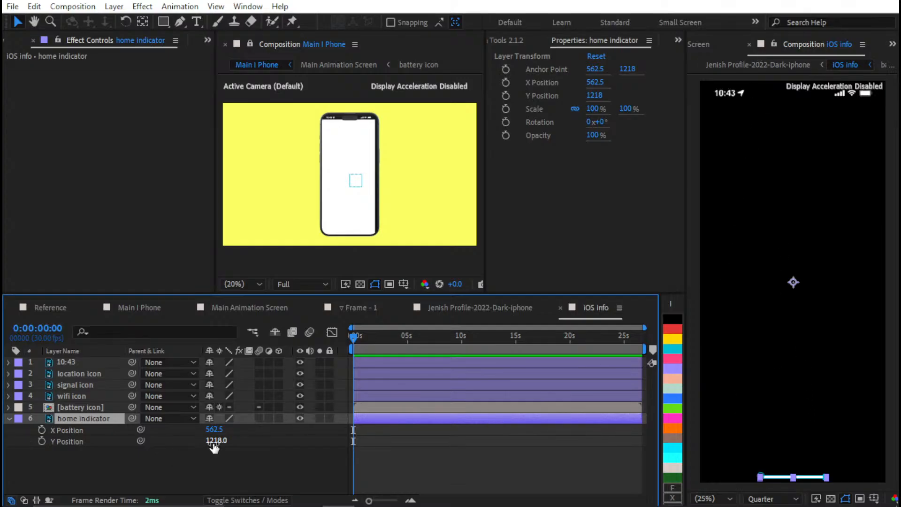
Center the home indicator layer's anchor point on its content in the iOS info composition
{"action": "key", "text": "ctrl+k"}
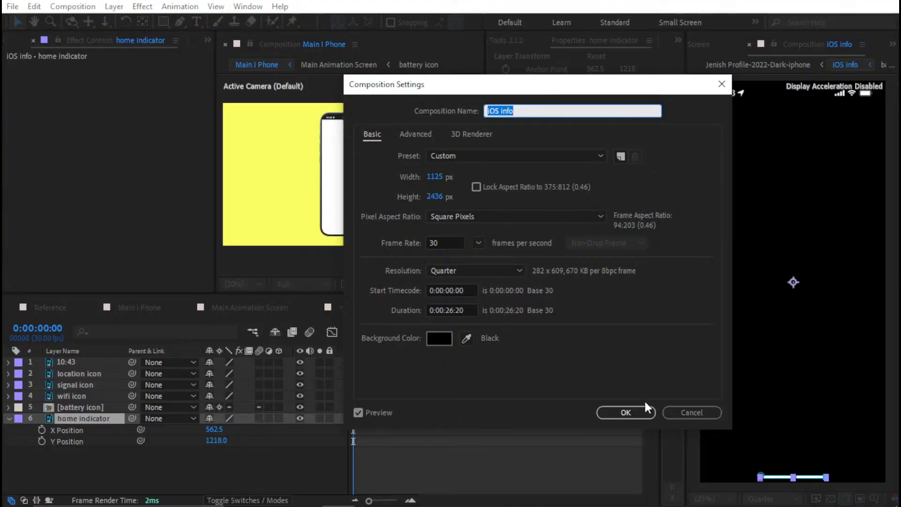
{"action": "left_click", "coordinate": [688, 411]}
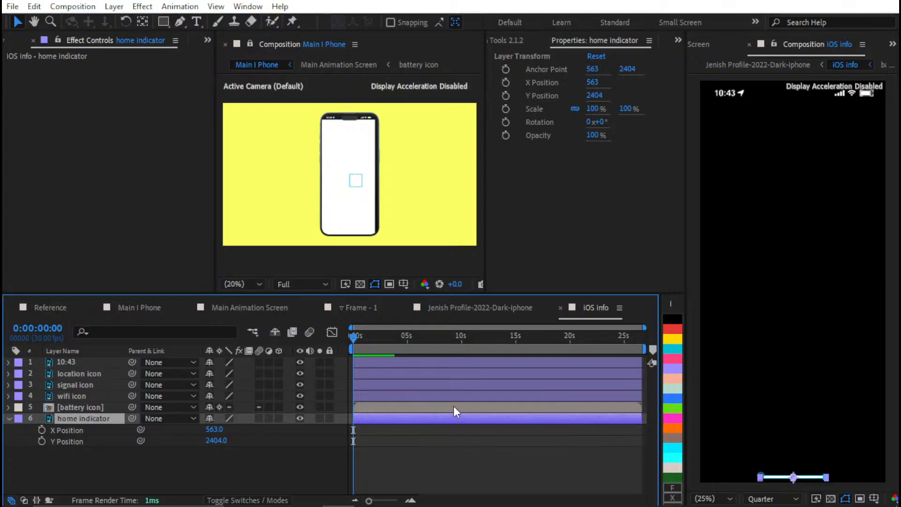
Calculate the home indicator's distance from the iOS info composition's bottom edge in Calculator, as 2436 minus 2404
{"action": "key", "text": "ctrl+k"}
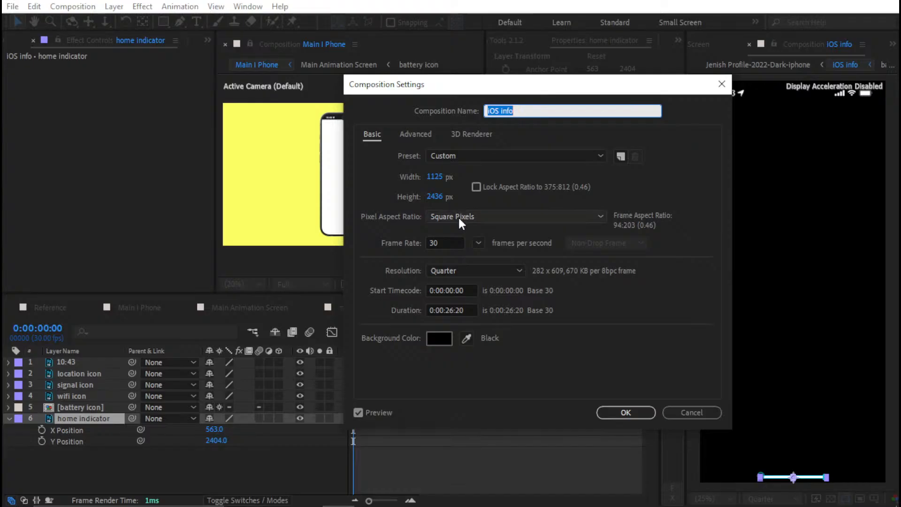
{"action": "left_click", "coordinate": [8, 499]}
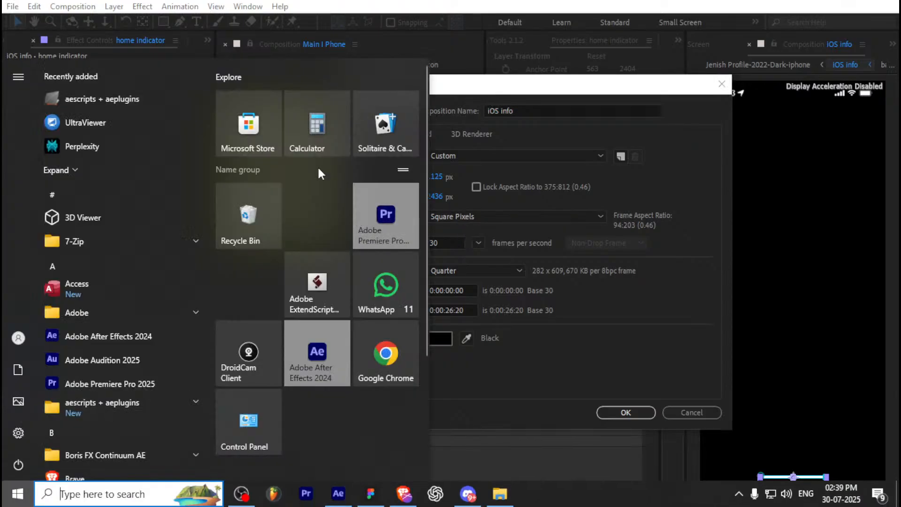
{"action": "left_click", "coordinate": [303, 130]}
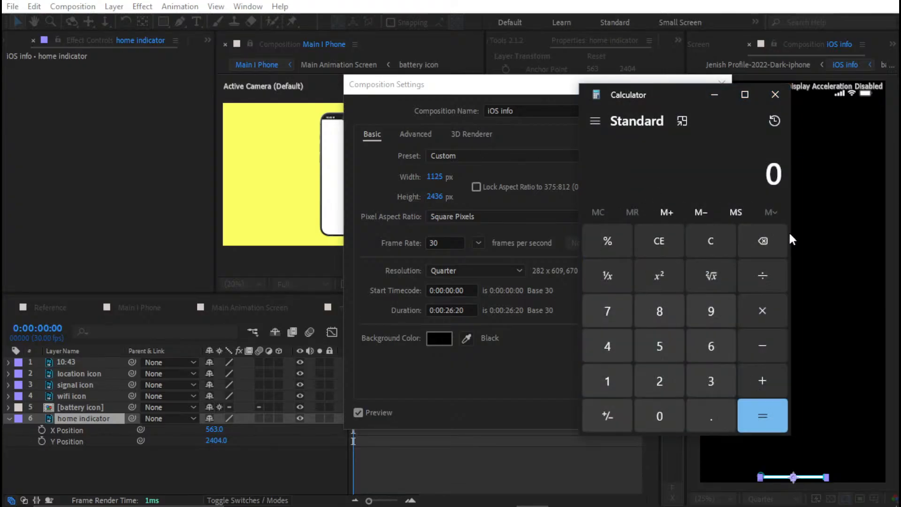
{"action": "type", "text": "24"}
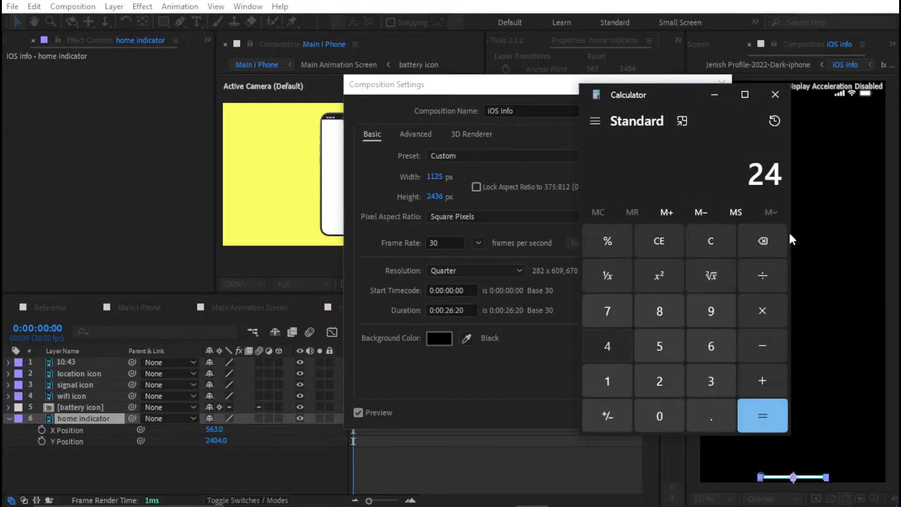
{"action": "type", "text": "36"}
{"action": "key", "text": "minus"}
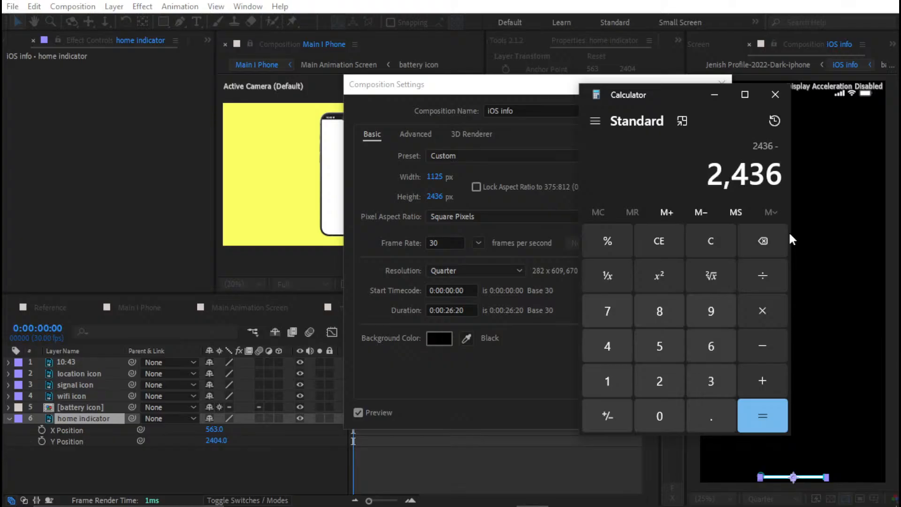
{"action": "type", "text": "21"}
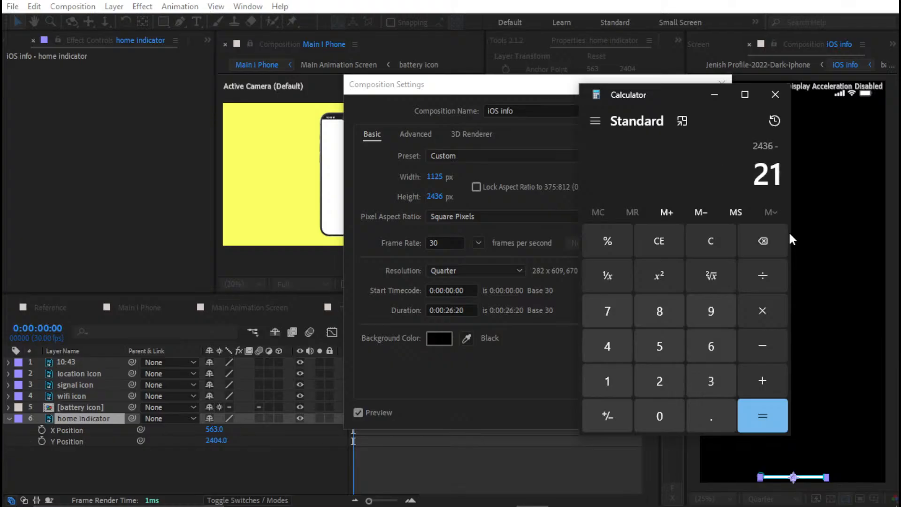
{"action": "key", "text": "BackSpace"}
{"action": "type", "text": "404"}
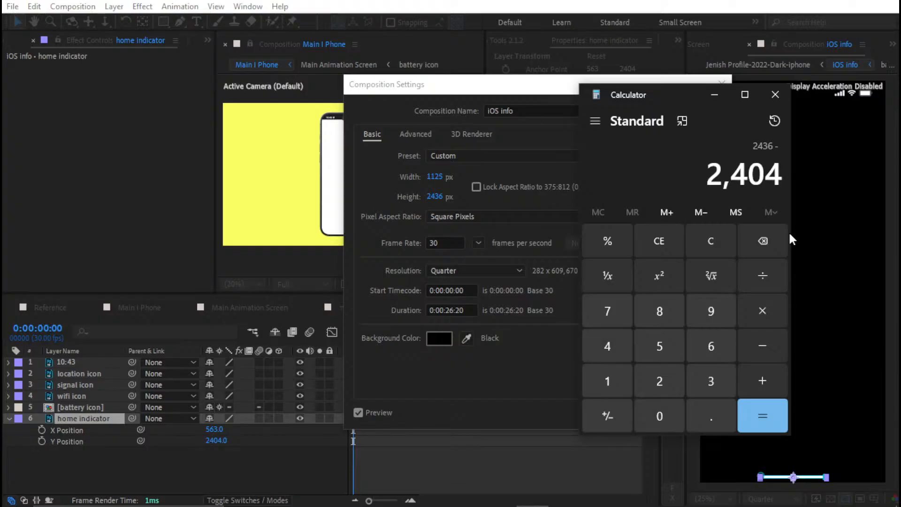
{"action": "key", "text": "Return"}
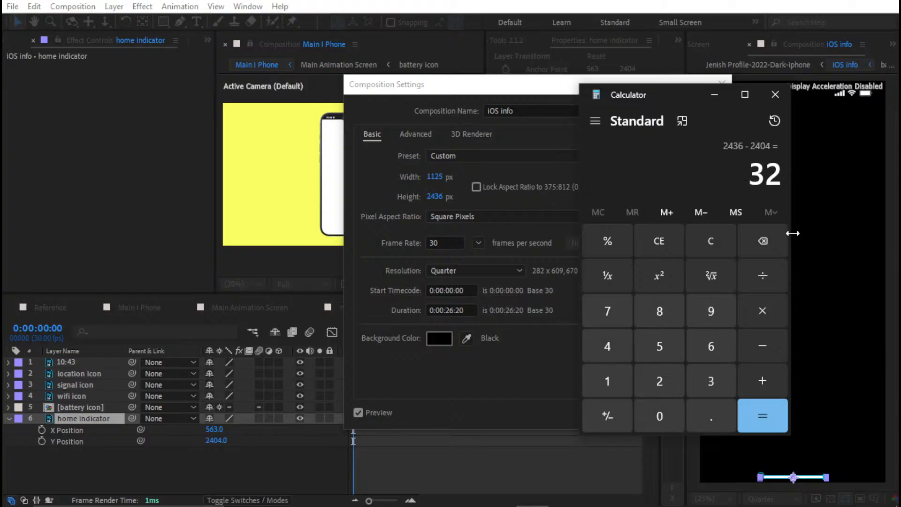
{"action": "left_click", "coordinate": [786, 106]}
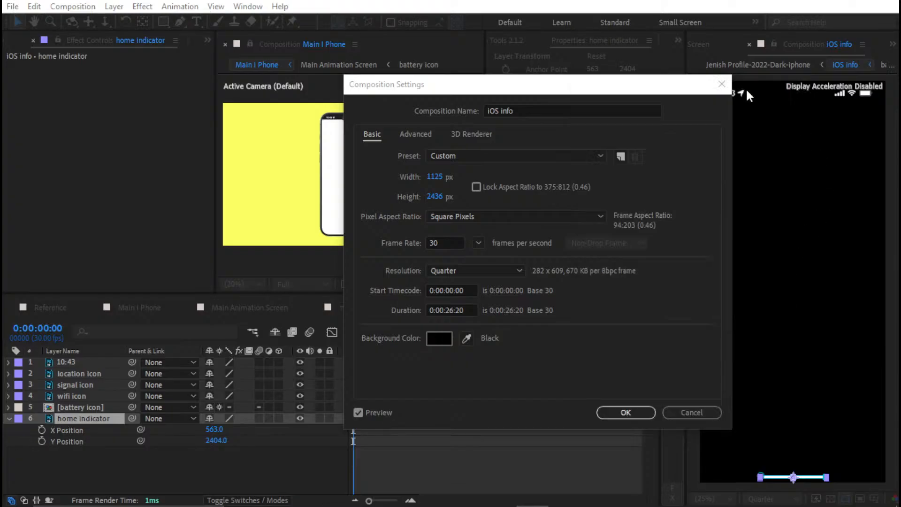
{"action": "left_click", "coordinate": [720, 84]}
In Main Animation Screen, center the home indicator's anchor point on its content and reveal its position values
{"action": "left_click", "coordinate": [244, 308]}
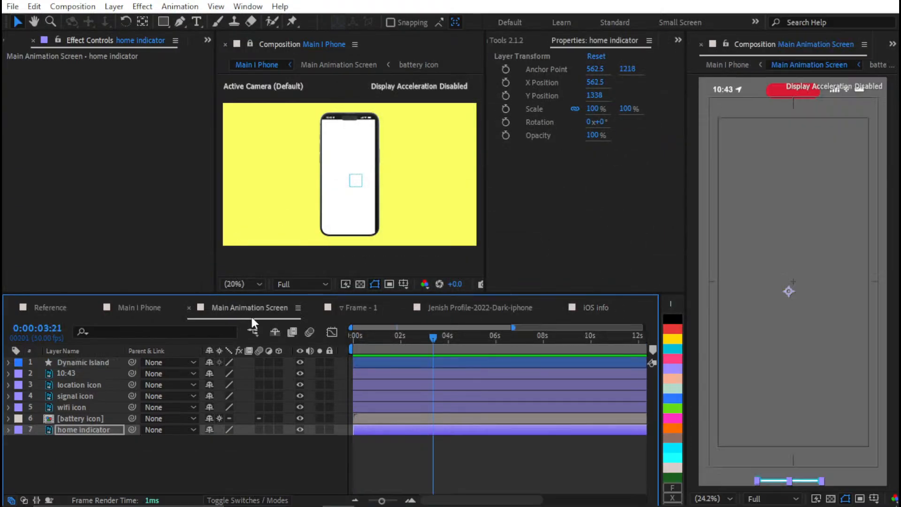
{"action": "key", "text": "ctrl+alt+Home"}
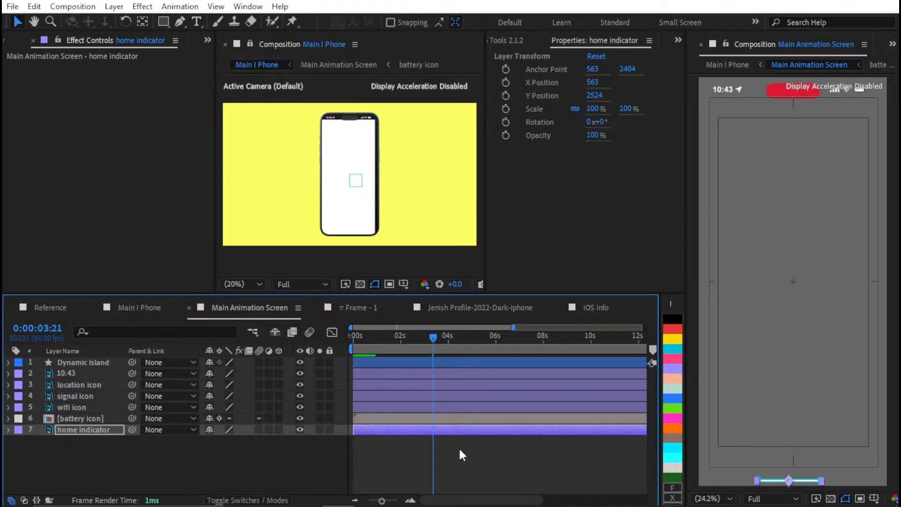
{"action": "key", "text": "p"}
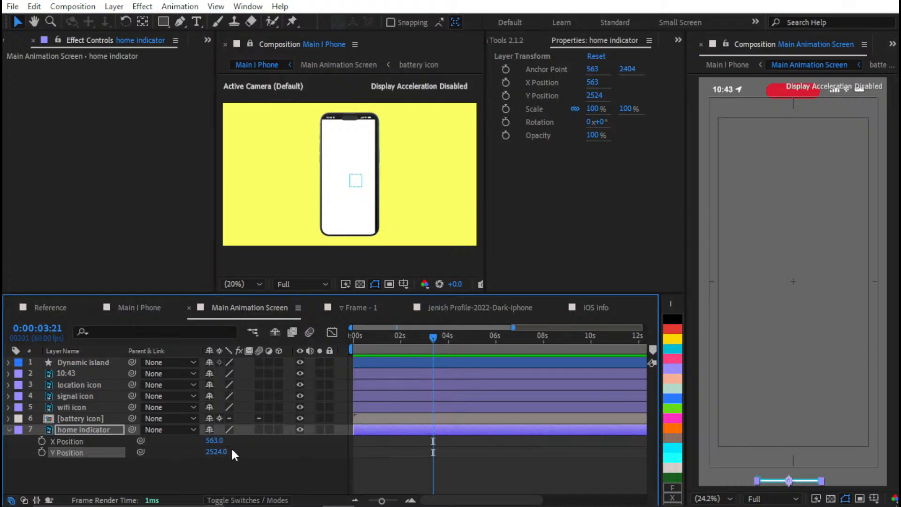
Display the preview playback settings
{"action": "left_click", "coordinate": [892, 44]}
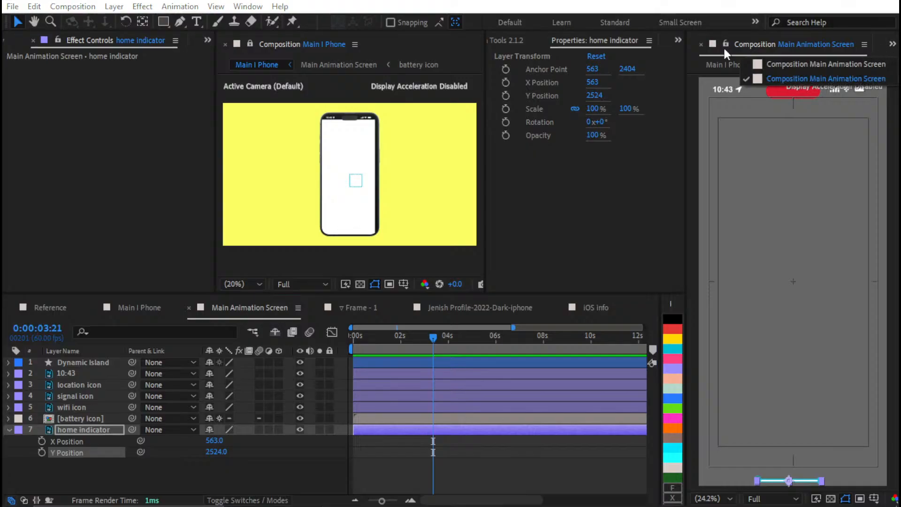
{"action": "left_click", "coordinate": [673, 38]}
{"action": "left_click", "coordinate": [654, 226]}
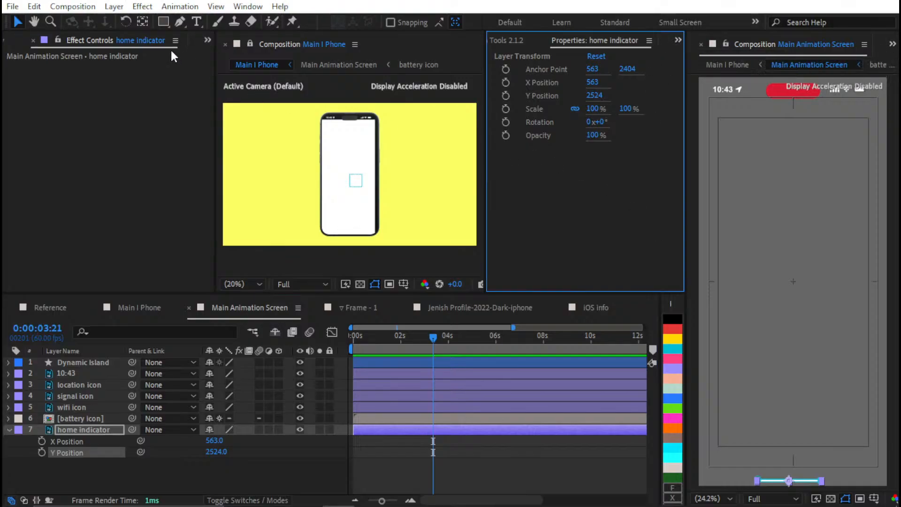
{"action": "key", "text": "ctrl+3"}
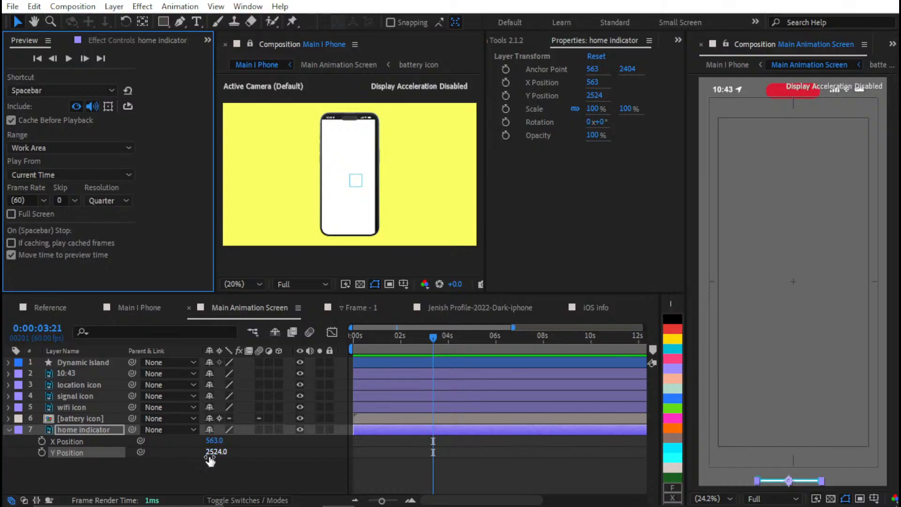
Check the Main Animation Screen's dimensions and set the home indicator's Y position to 2556-32
{"action": "key", "text": "ctrl+k"}
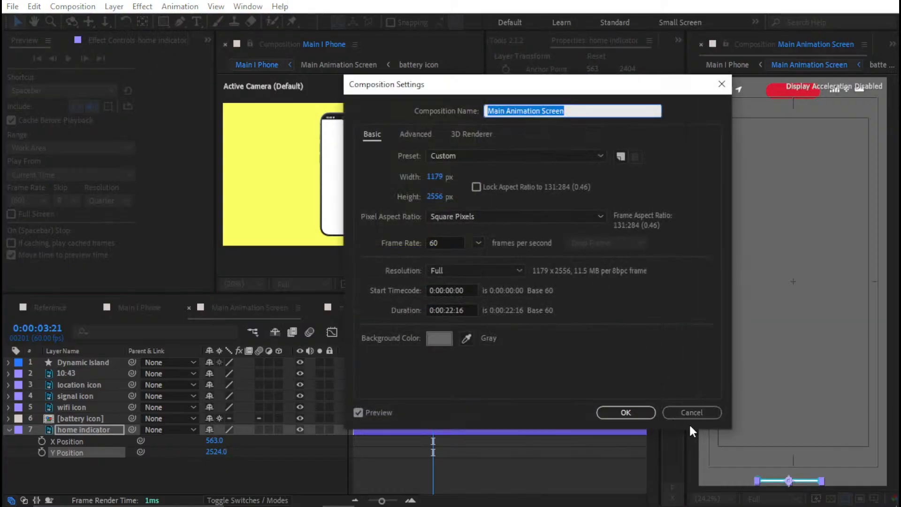
{"action": "left_click", "coordinate": [619, 412]}
{"action": "left_click", "coordinate": [215, 452]}
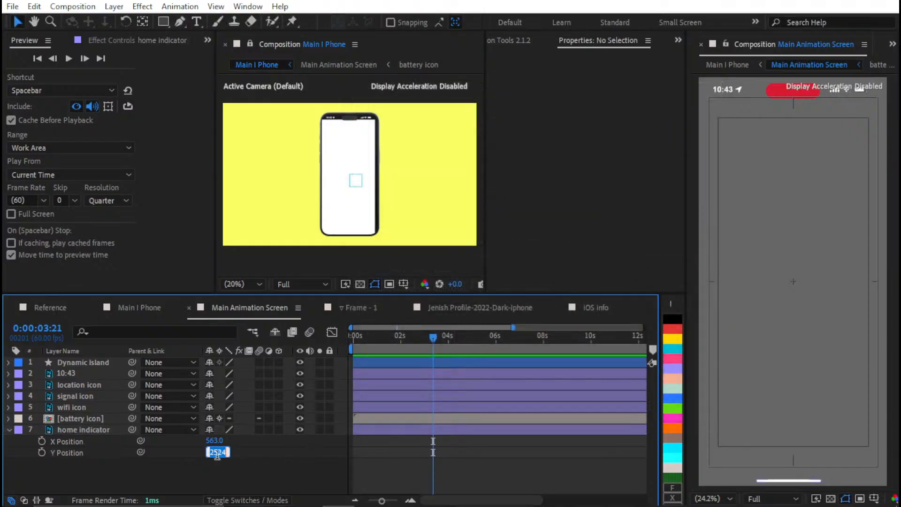
{"action": "type", "text": "255"}
{"action": "type", "text": "6-32"}
{"action": "key", "text": "Return"}
Unlock the composition viewer, show Main I Phone in it and lock it again
{"action": "left_click", "coordinate": [253, 47]}
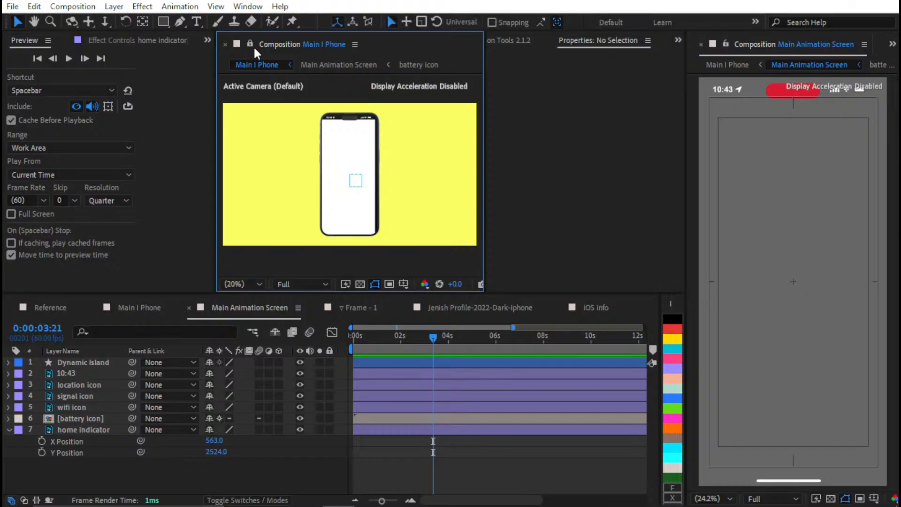
{"action": "left_click", "coordinate": [252, 46]}
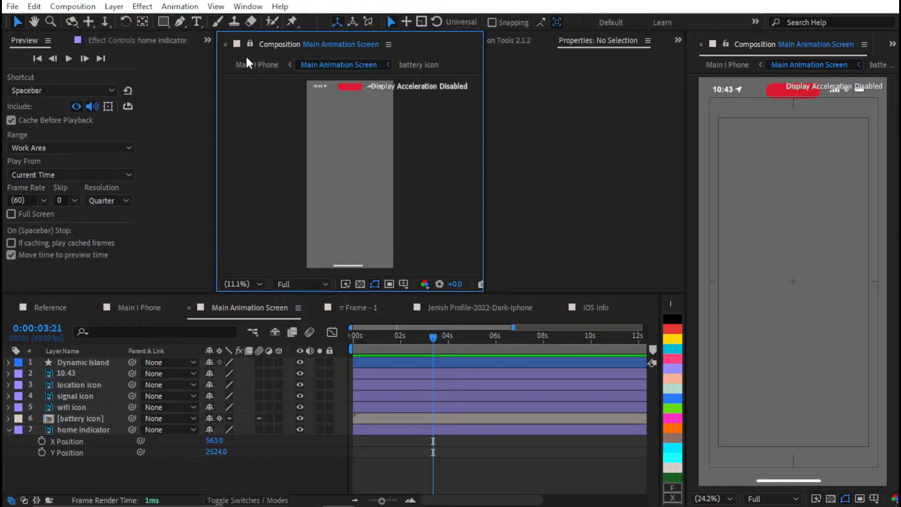
{"action": "left_click", "coordinate": [150, 309]}
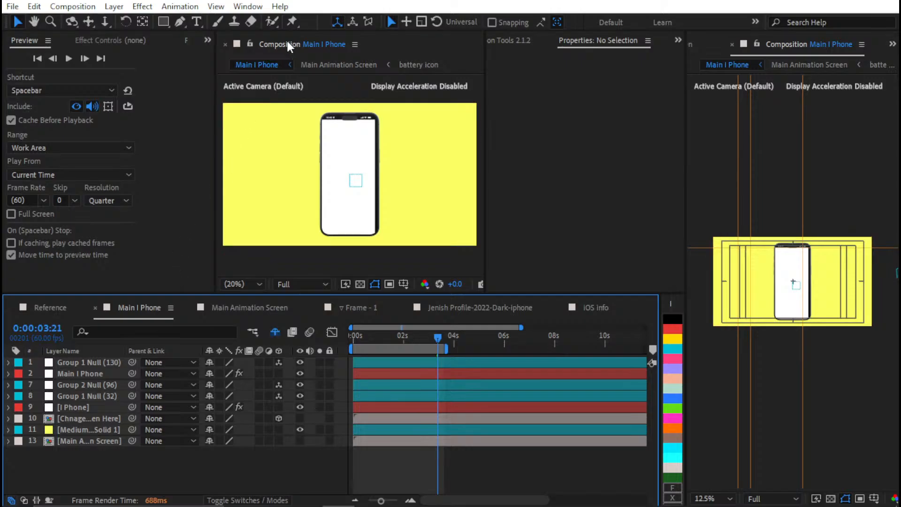
{"action": "left_click", "coordinate": [253, 44]}
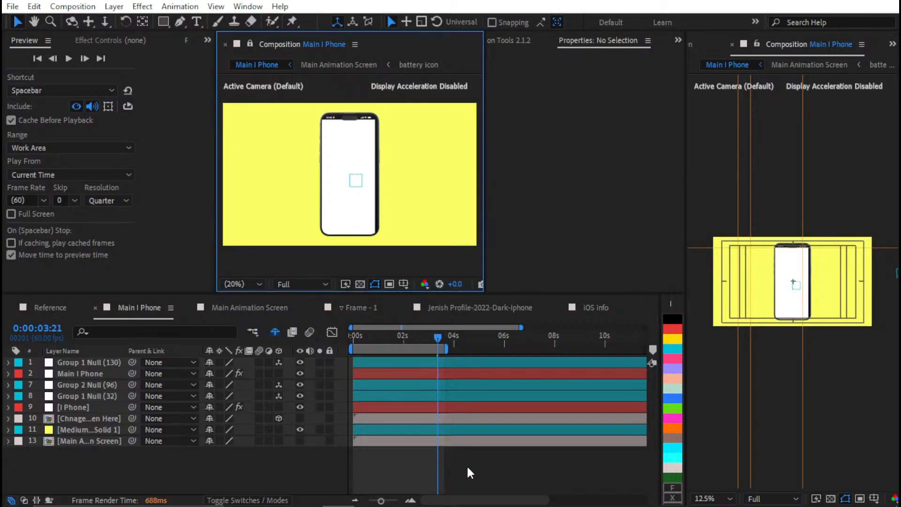
Add a black 1179 x 2556 px solid to Main Animation Screen and place it beneath all other layers
{"action": "left_click", "coordinate": [244, 308]}
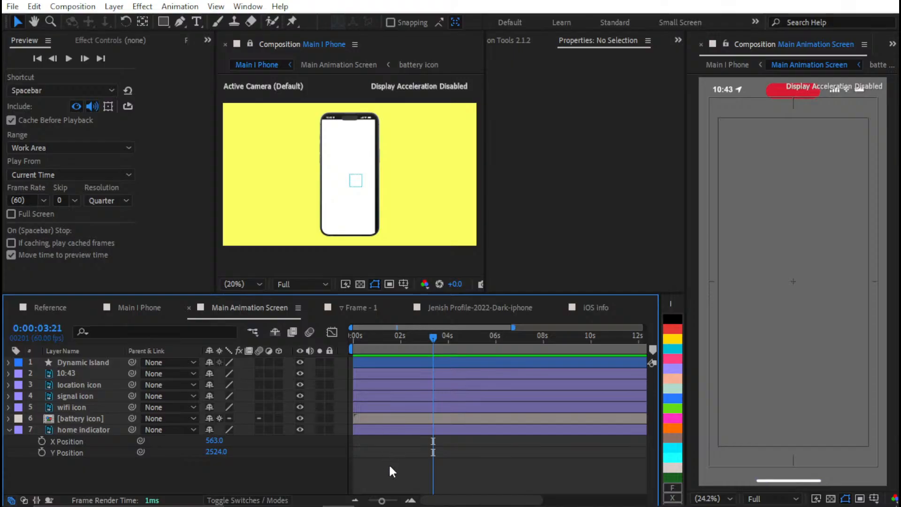
{"action": "key", "text": "ctrl+y"}
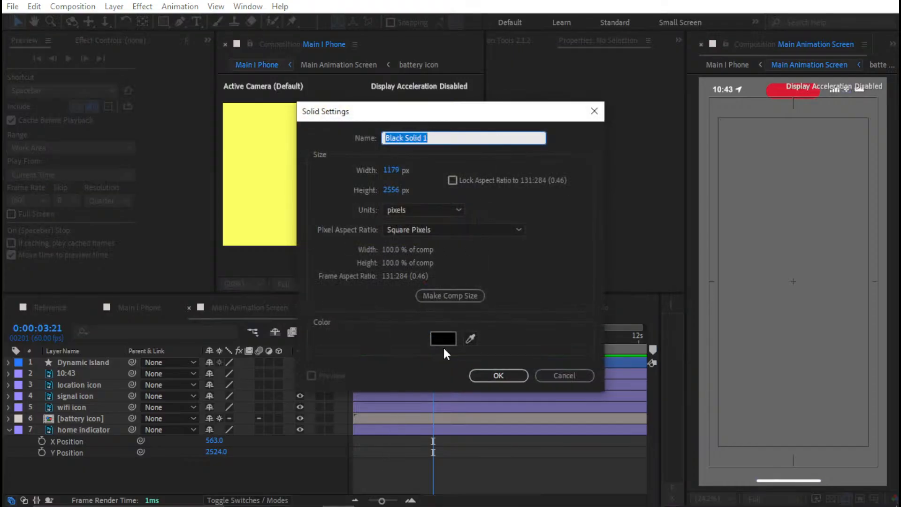
{"action": "left_click", "coordinate": [506, 380]}
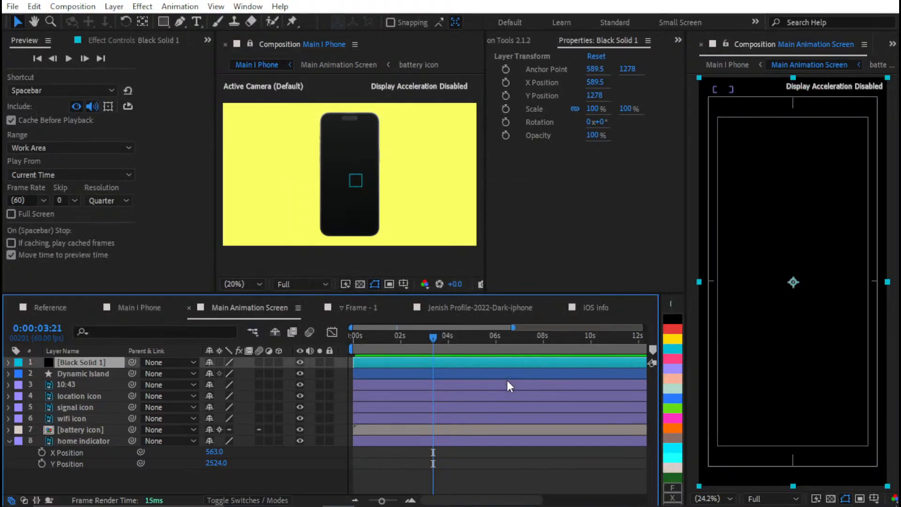
{"action": "key", "text": "ctrl+shift+bracketleft"}
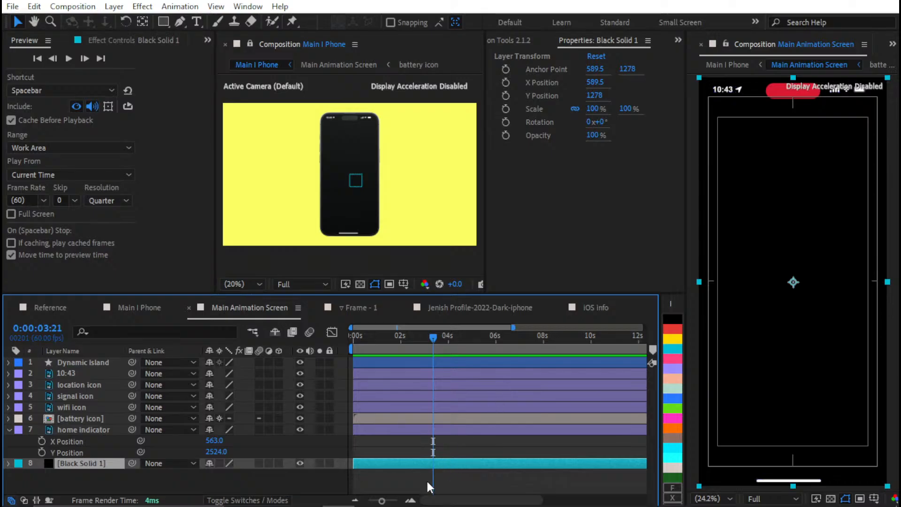
{"action": "left_click", "coordinate": [429, 483]}
{"action": "scroll", "coordinate": [352, 177], "scroll_direction": "up", "scroll_amount": 2}
{"action": "left_click_drag", "start_coordinate": [408, 118], "coordinate": [400, 196]}
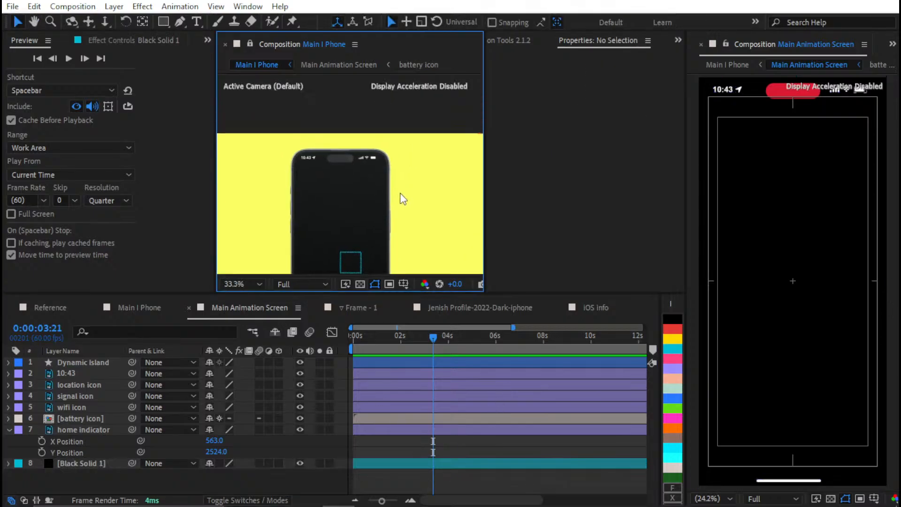
Examine the status bar in the iOS info composition and reveal the position values of its 10:43 layer
{"action": "left_click", "coordinate": [574, 310]}
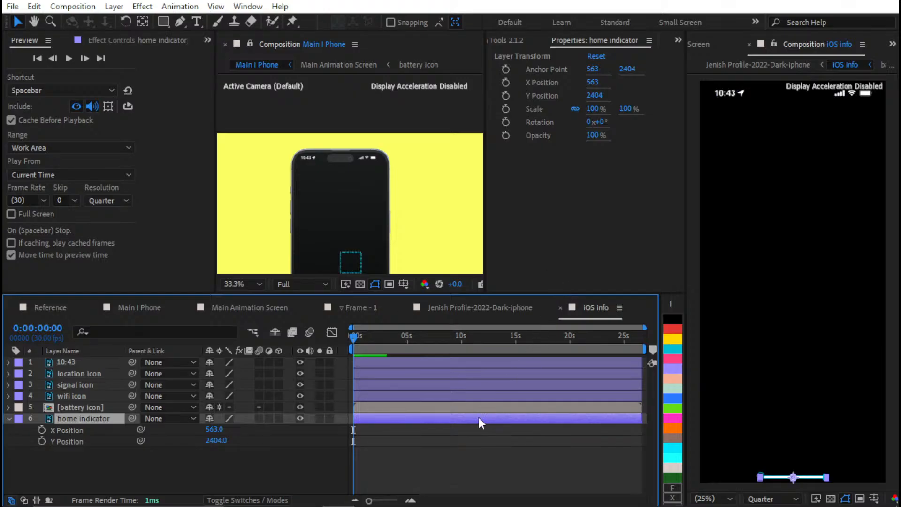
{"action": "left_click", "coordinate": [441, 438]}
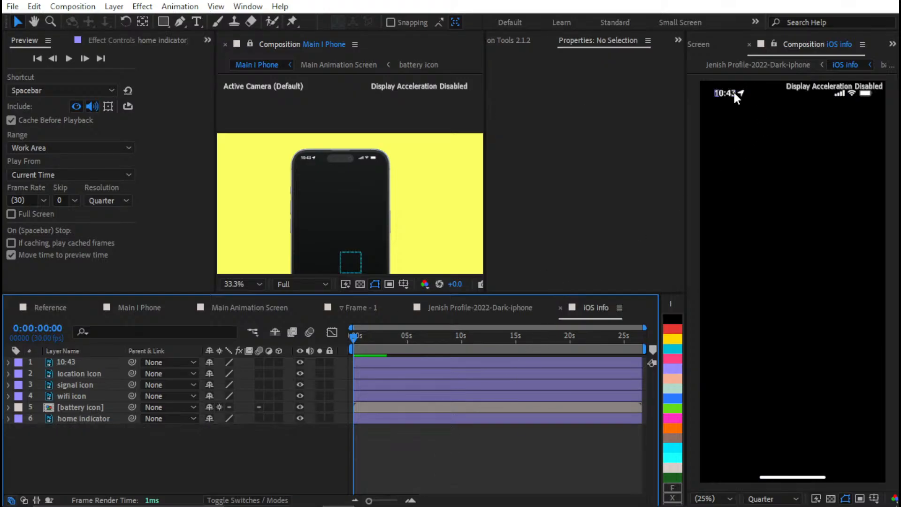
{"action": "scroll", "coordinate": [738, 97], "scroll_direction": "down", "scroll_amount": 1}
{"action": "left_click_drag", "start_coordinate": [772, 124], "coordinate": [763, 205]}
{"action": "scroll", "coordinate": [767, 263], "scroll_direction": "up", "scroll_amount": 2}
{"action": "left_click_drag", "start_coordinate": [746, 318], "coordinate": [890, 340]}
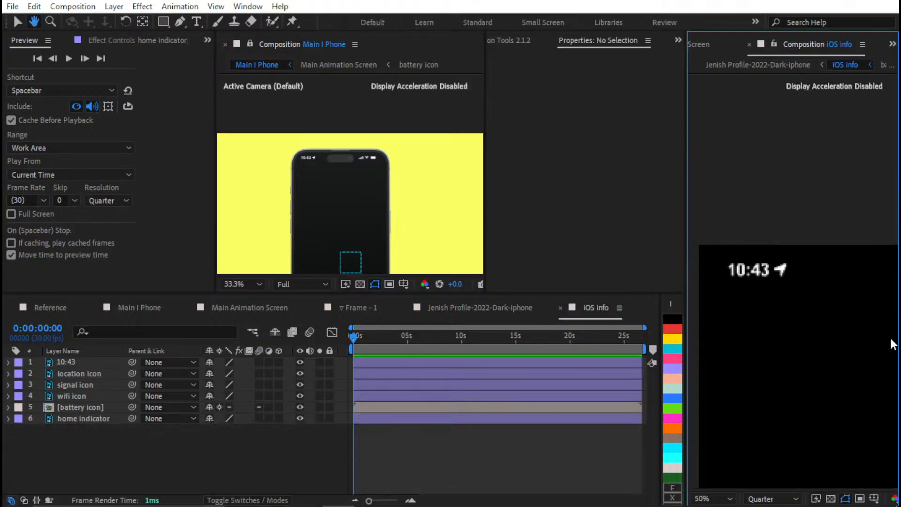
{"action": "left_click", "coordinate": [386, 362]}
{"action": "key", "text": "p"}
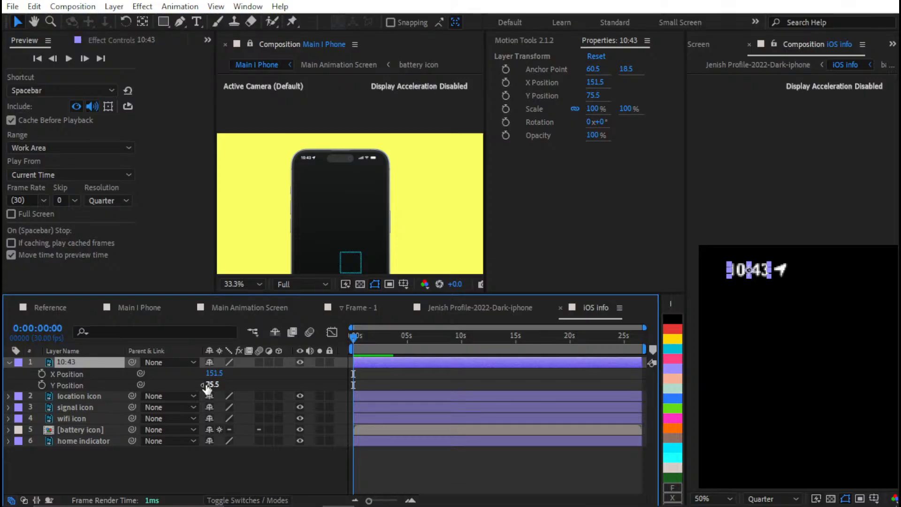
In Main Animation Screen, try to parent the 10:43, location, signal, wifi and battery icon layers to a new null and reveal its position
{"action": "left_click", "coordinate": [146, 308]}
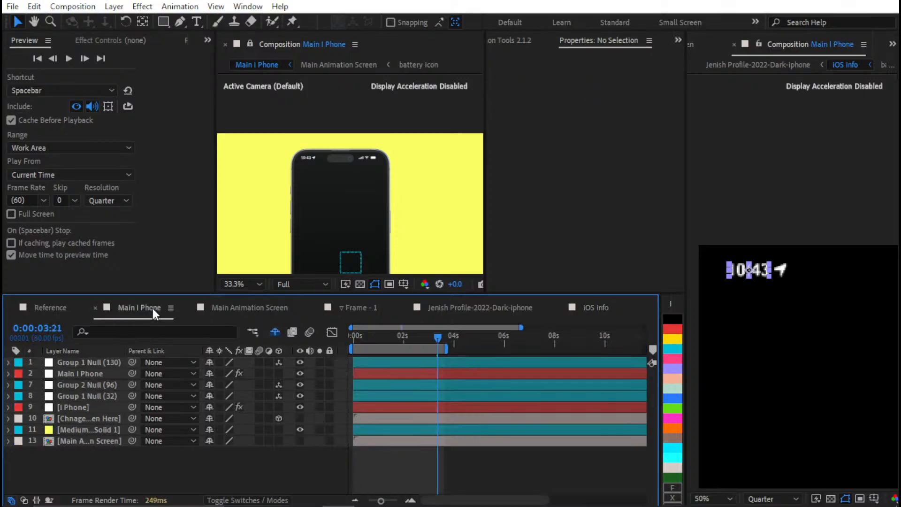
{"action": "left_click", "coordinate": [277, 309]}
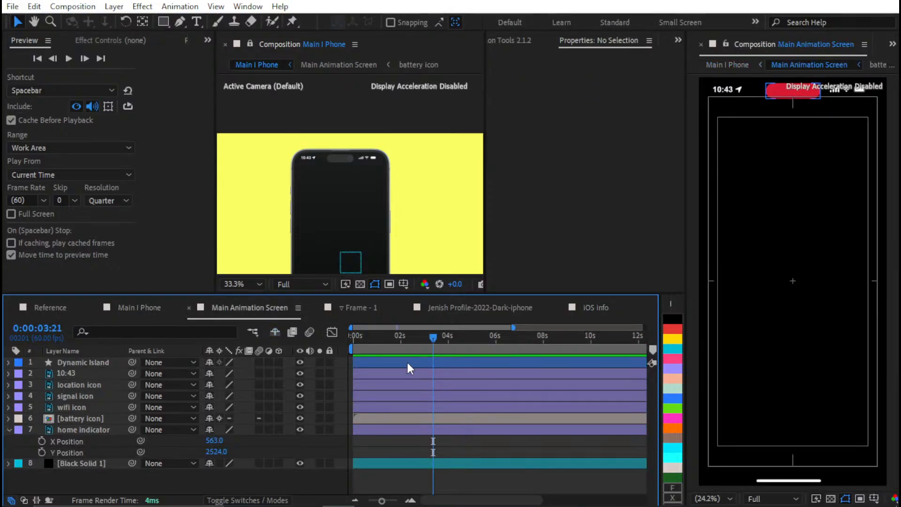
{"action": "left_click", "coordinate": [384, 374]}
{"action": "left_click", "coordinate": [371, 407], "text": "shift"}
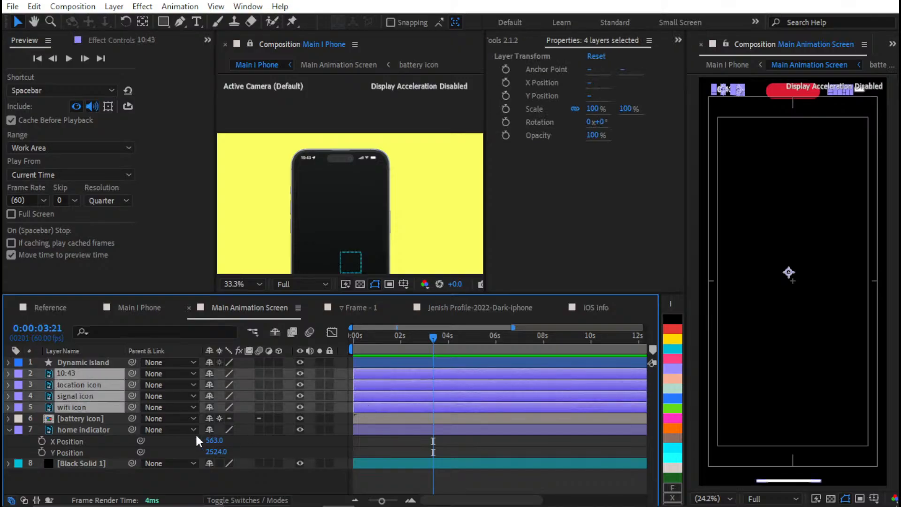
{"action": "left_click", "coordinate": [109, 421], "text": "ctrl"}
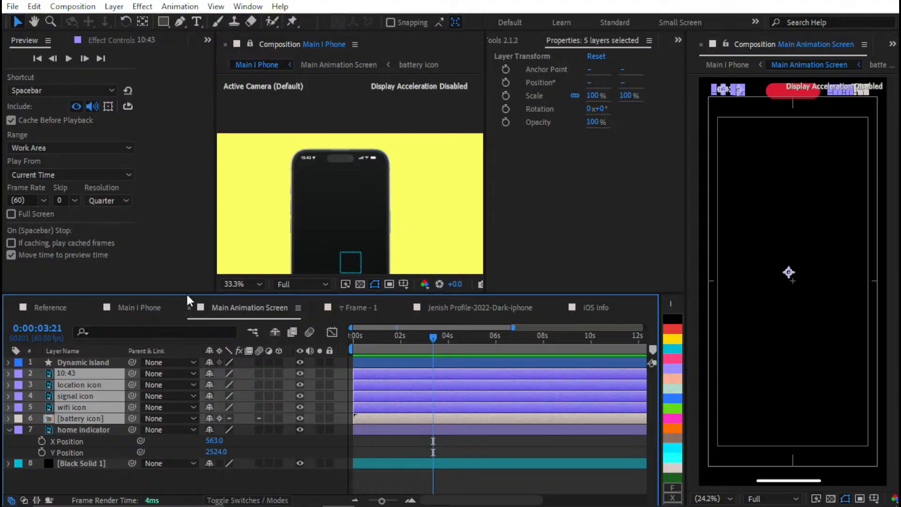
{"action": "left_click", "coordinate": [513, 41]}
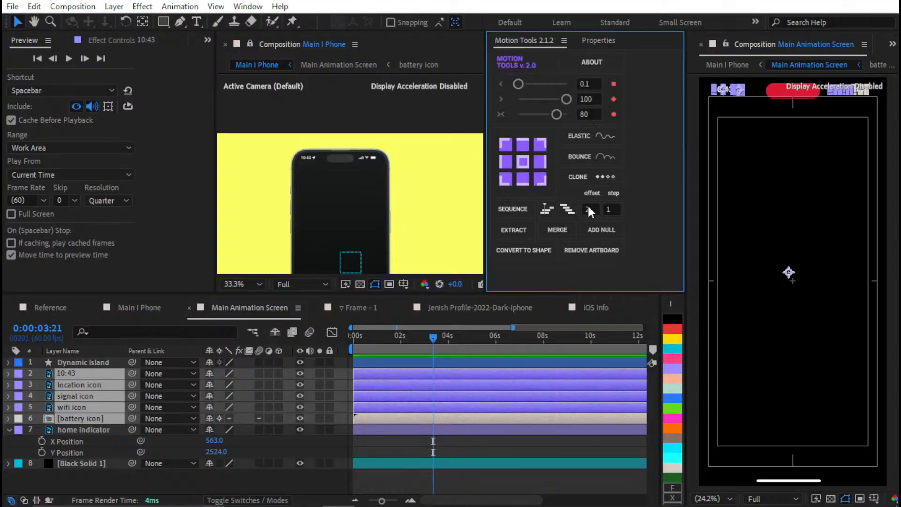
{"action": "left_click", "coordinate": [600, 232]}
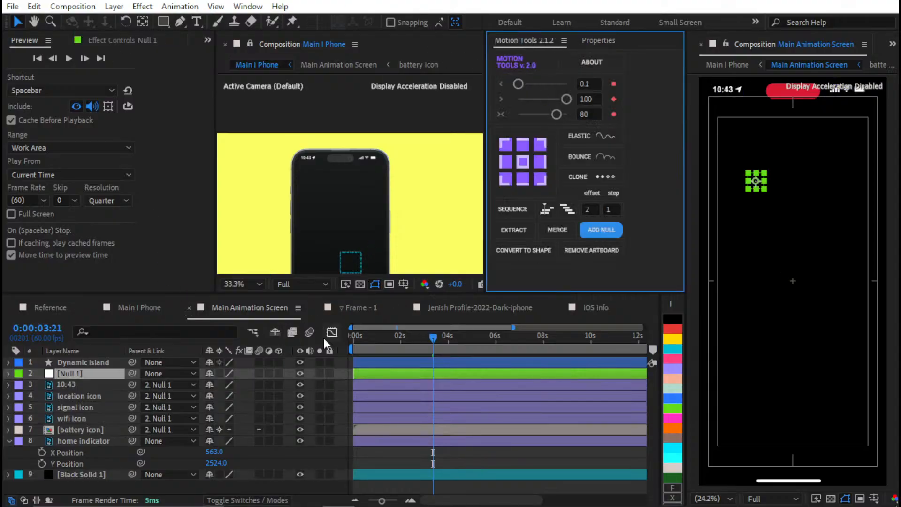
{"action": "key", "text": "p"}
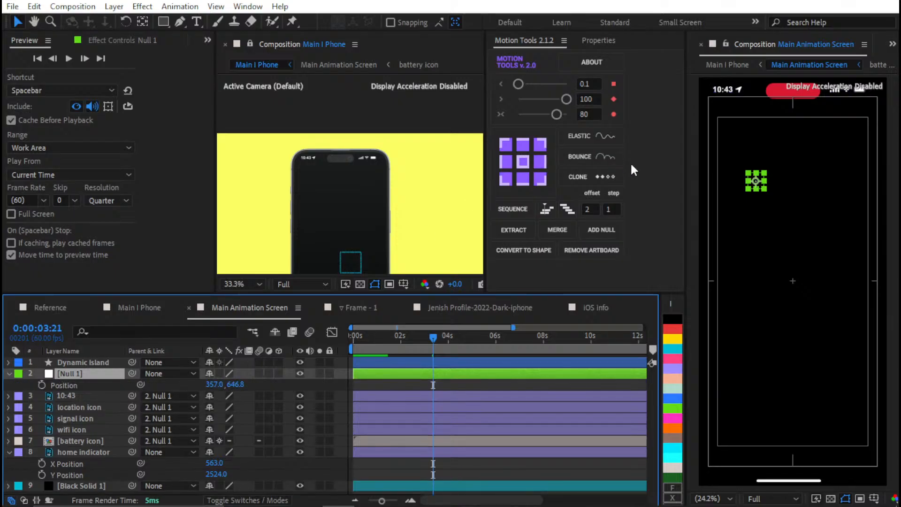
Try adding a second null as parent of the status bar null, reveal its position, and delete both nulls
{"action": "left_click", "coordinate": [601, 231]}
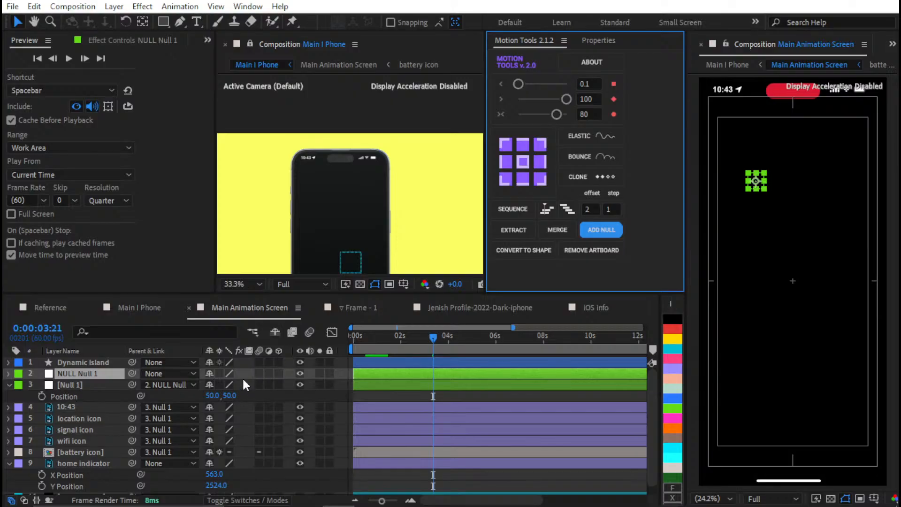
{"action": "left_click", "coordinate": [242, 375]}
{"action": "key", "text": "p"}
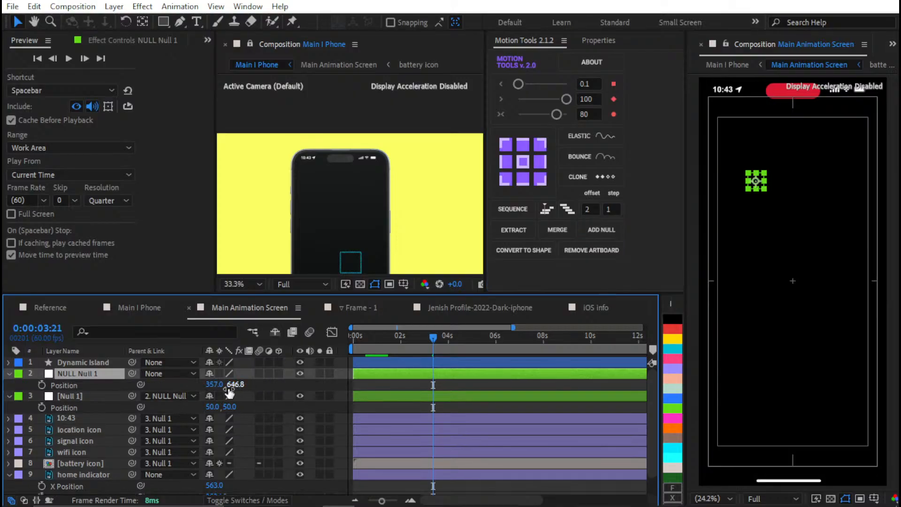
{"action": "key", "text": "Delete"}
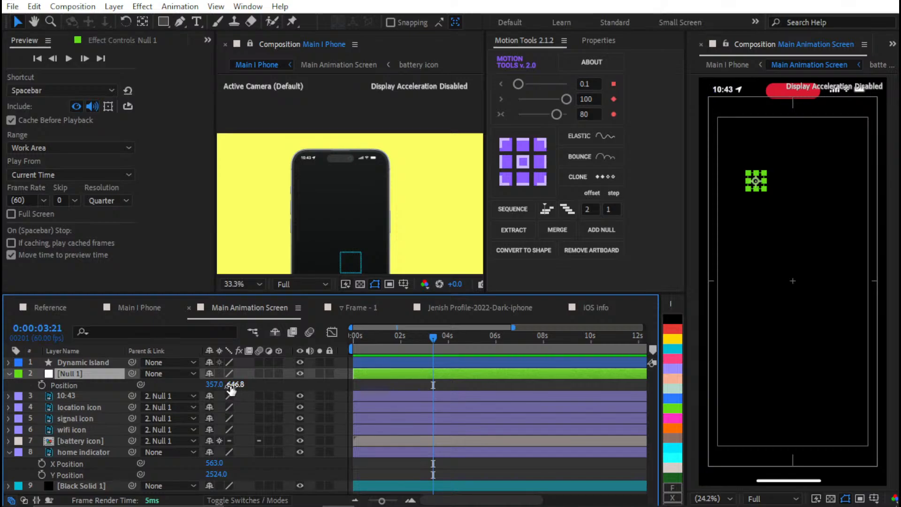
{"action": "left_click", "coordinate": [88, 373]}
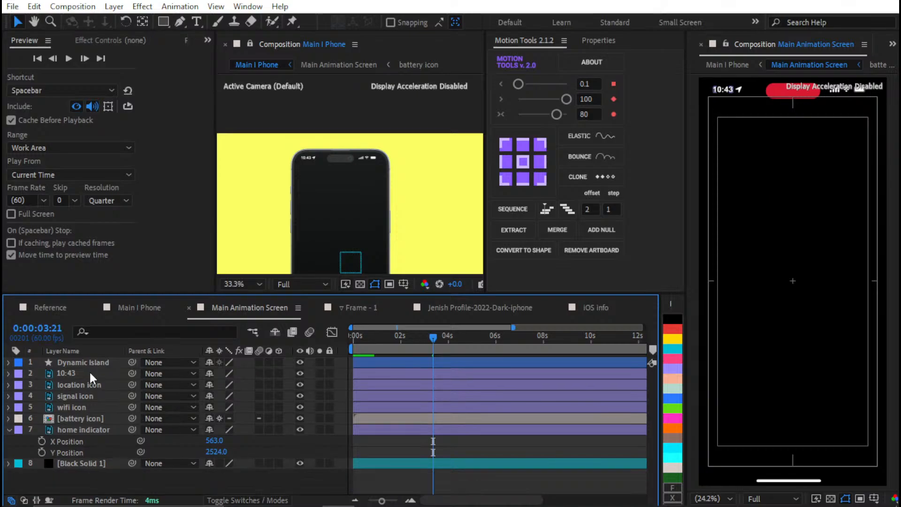
{"action": "key", "text": "Delete"}
Reveal the 10:43 layer's position values and examine the Dynamic Island in both Main Animation Screen and the phone mockup
{"action": "left_click", "coordinate": [366, 376]}
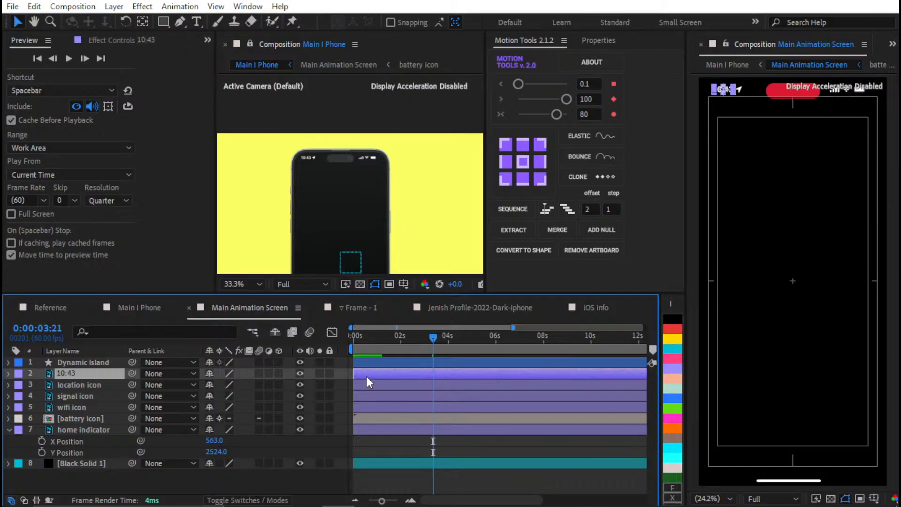
{"action": "key", "text": "p"}
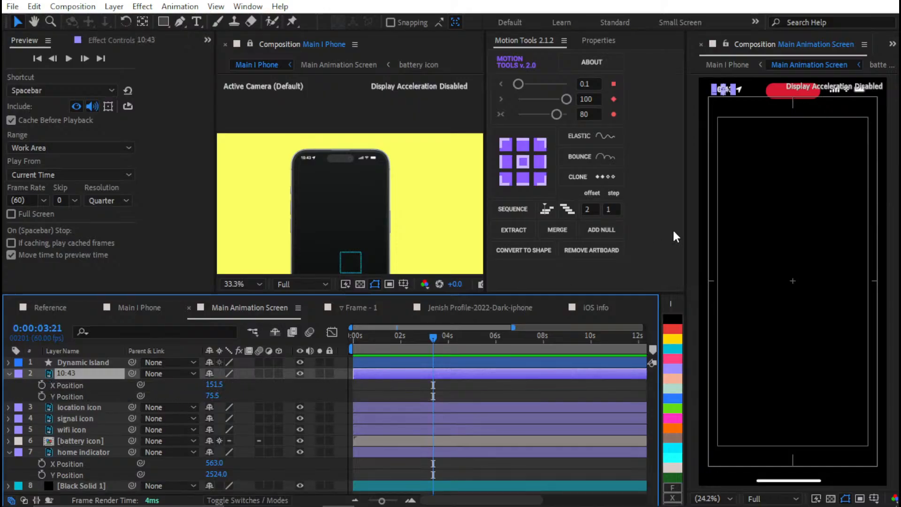
{"action": "left_click_drag", "start_coordinate": [749, 201], "coordinate": [784, 320]}
{"action": "left_click", "coordinate": [95, 361]}
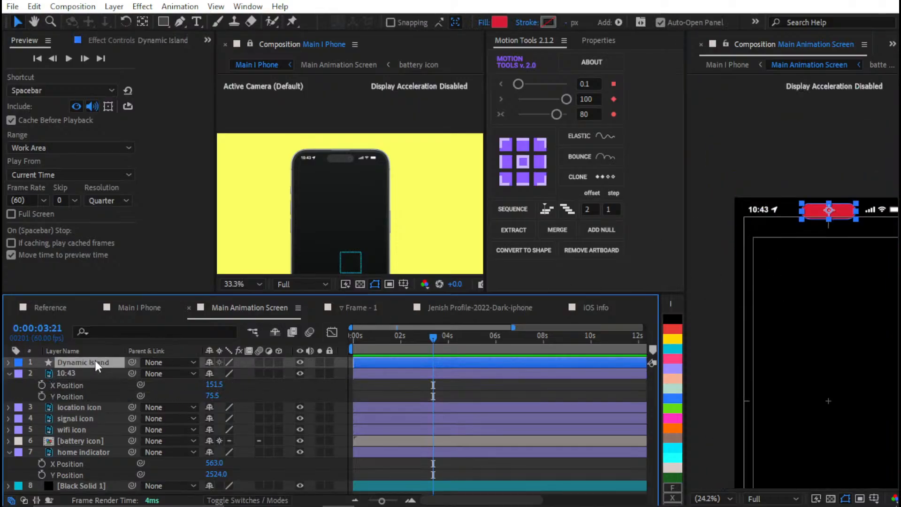
{"action": "scroll", "coordinate": [392, 171], "scroll_direction": "up", "scroll_amount": 3}
{"action": "left_click_drag", "start_coordinate": [382, 175], "coordinate": [425, 172]}
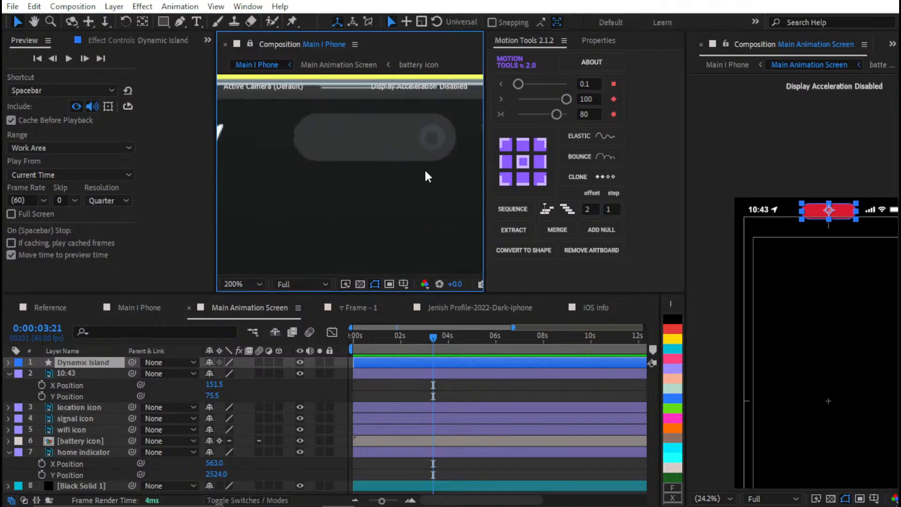
Open the iOS info composition, switch to File Explorer and look through Downloads and its My Documents folder for a screenshot
{"action": "left_click", "coordinate": [595, 307]}
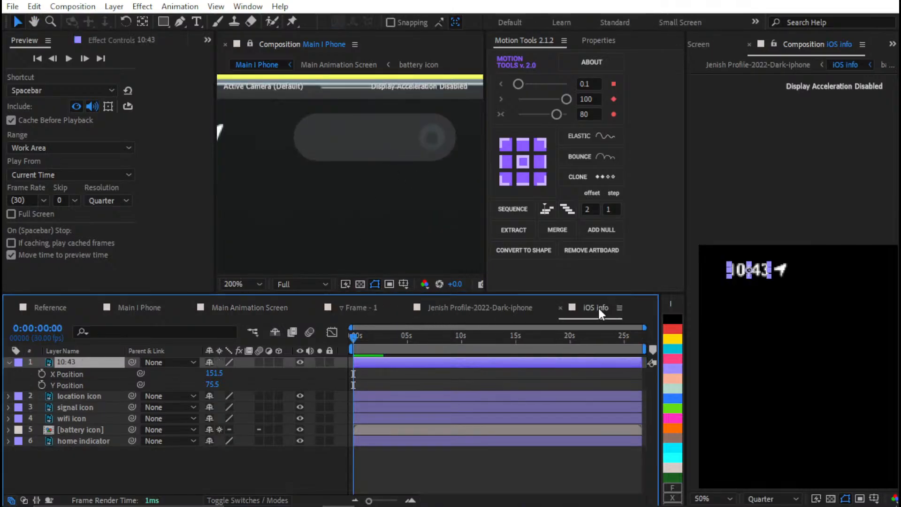
{"action": "scroll", "coordinate": [365, 181], "scroll_direction": "down", "scroll_amount": 1}
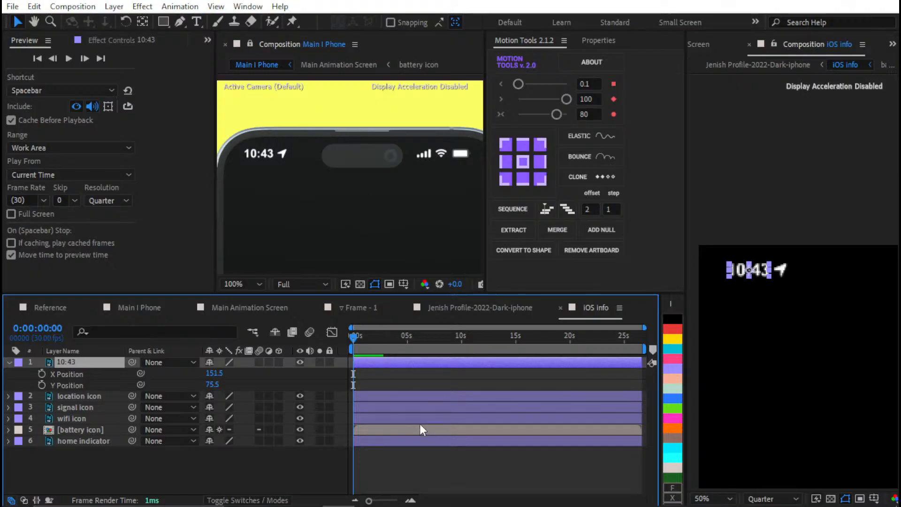
{"action": "left_click", "coordinate": [500, 493]}
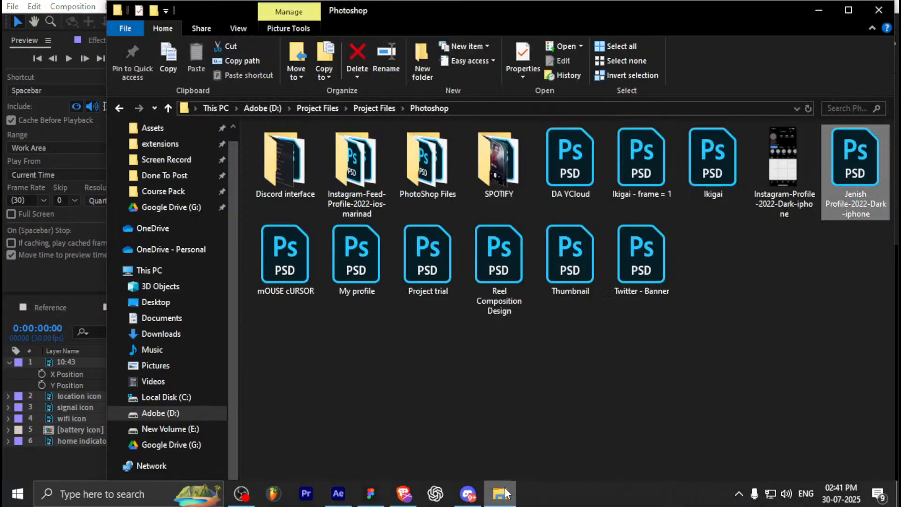
{"action": "left_click", "coordinate": [175, 337]}
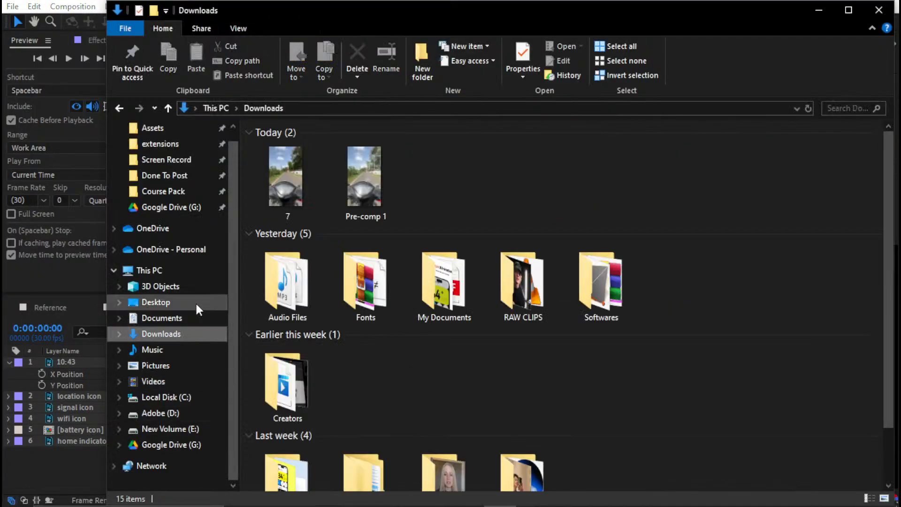
{"action": "scroll", "coordinate": [425, 244], "scroll_direction": "down", "scroll_amount": 1}
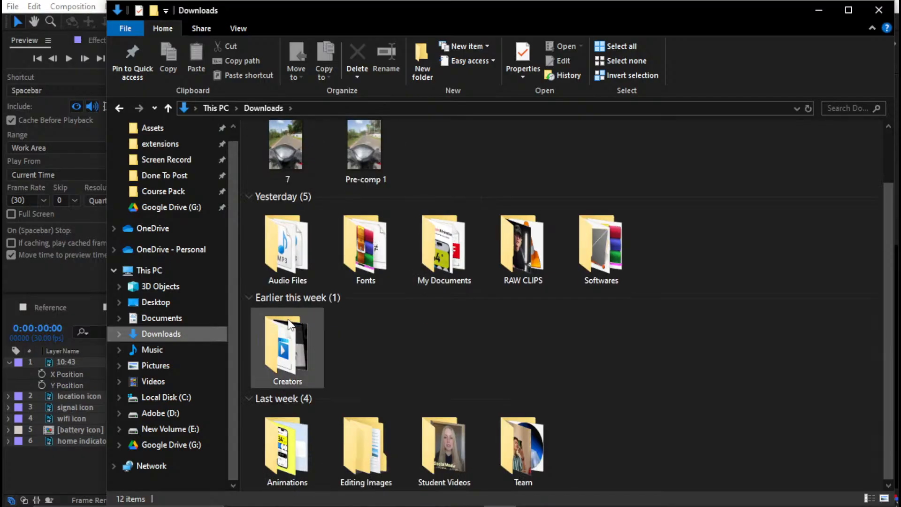
{"action": "left_click", "coordinate": [544, 231]}
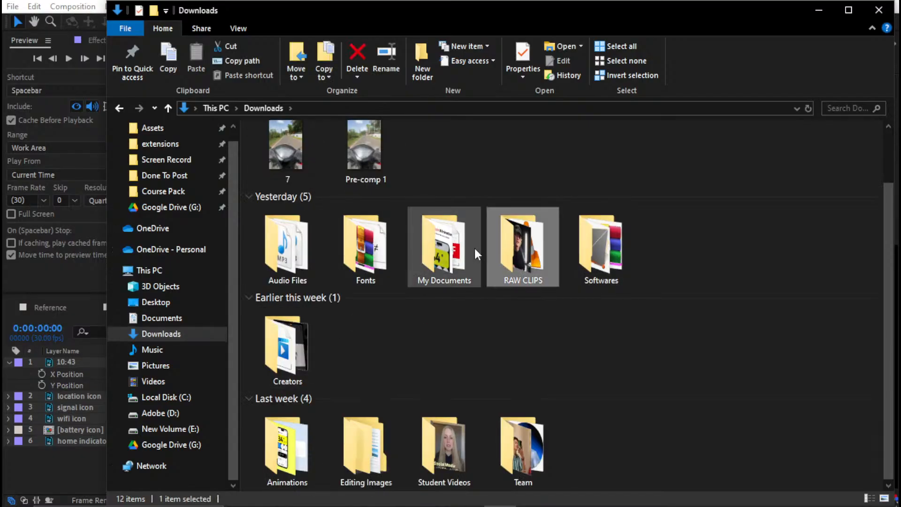
{"action": "double_click", "coordinate": [462, 248]}
{"action": "left_click", "coordinate": [277, 153]}
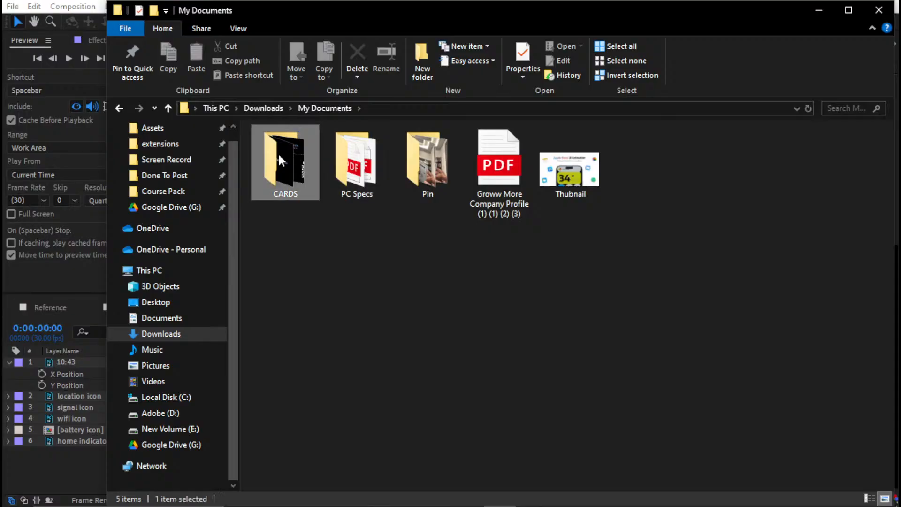
{"action": "left_click", "coordinate": [345, 154]}
{"action": "key", "text": "BackSpace"}
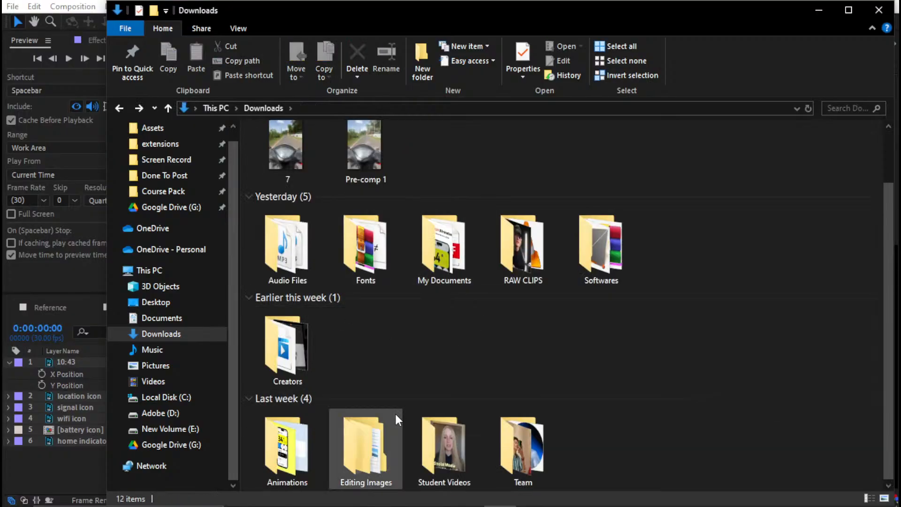
Add SCREEN IMAGE.png from Downloads' Editing Images > Screen Shot folder to the iOS info composition and place it beneath all other layers
{"action": "double_click", "coordinate": [351, 436]}
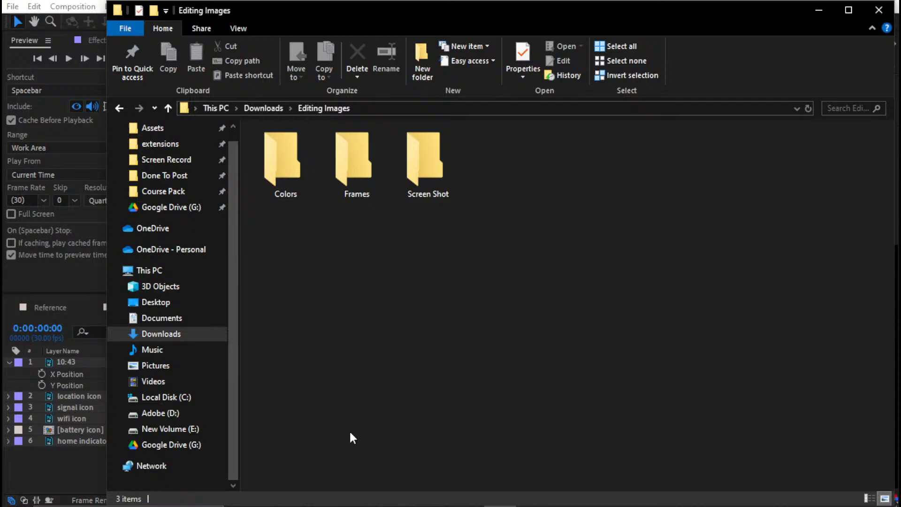
{"action": "double_click", "coordinate": [426, 141]}
{"action": "left_click_drag", "start_coordinate": [301, 164], "coordinate": [54, 460]}
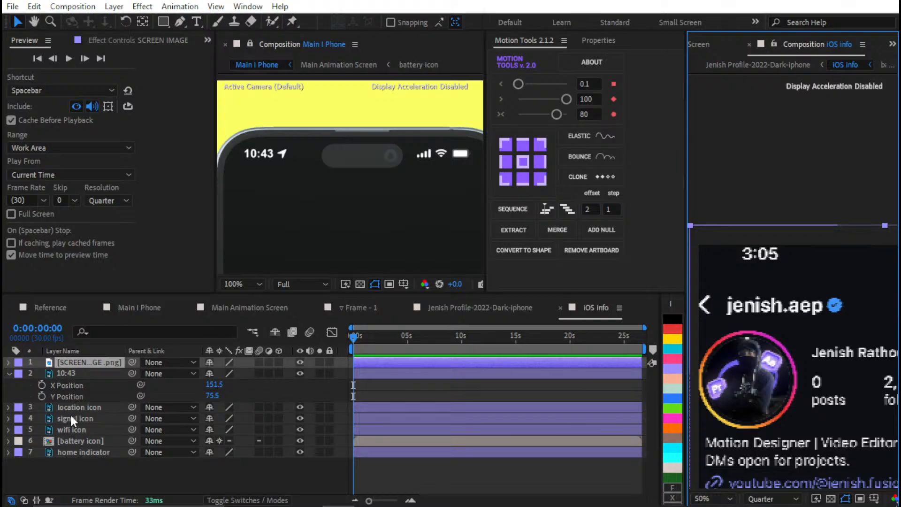
{"action": "key", "text": "ctrl+shift+bracketleft"}
Move the current time to 0:00:08:05 and fit the SCREEN IMAGE.png layer to the iOS info composition frame
{"action": "key", "text": "End"}
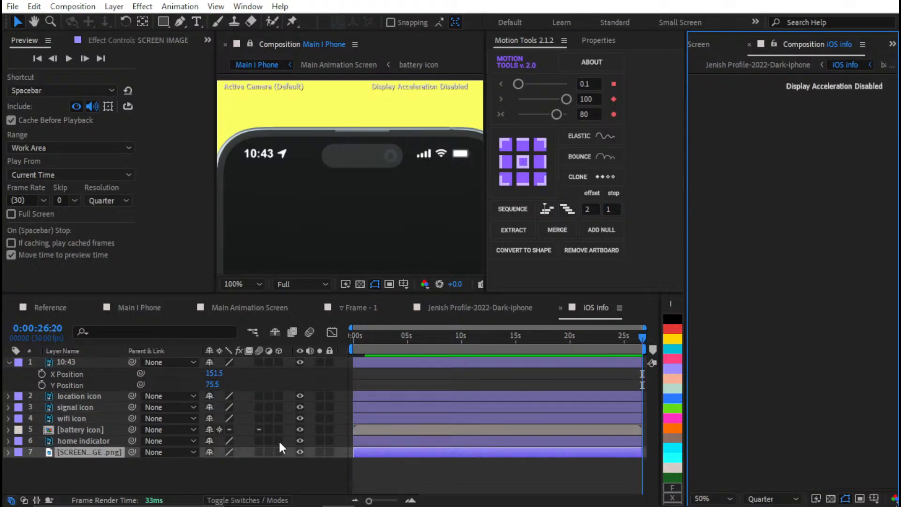
{"action": "left_click", "coordinate": [435, 481]}
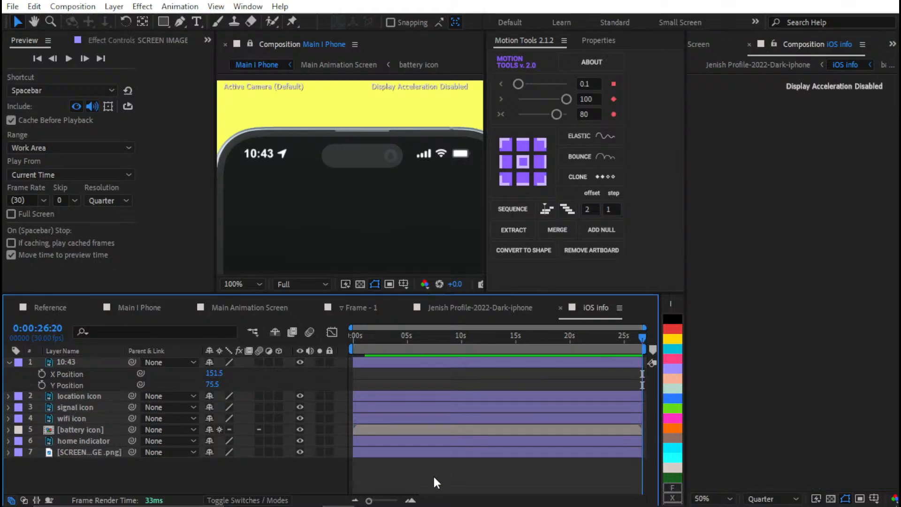
{"action": "left_click", "coordinate": [771, 227]}
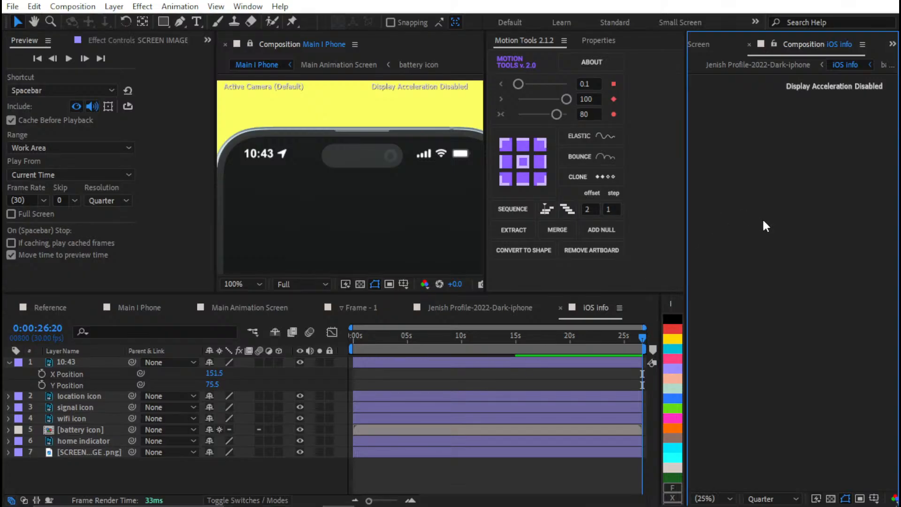
{"action": "left_click_drag", "start_coordinate": [392, 339], "coordinate": [441, 338]}
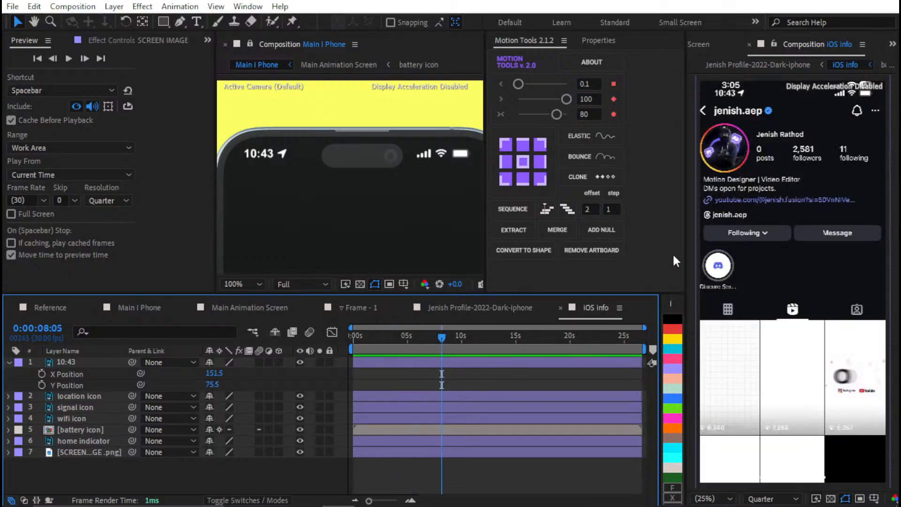
{"action": "scroll", "coordinate": [733, 224], "scroll_direction": "up", "scroll_amount": 2}
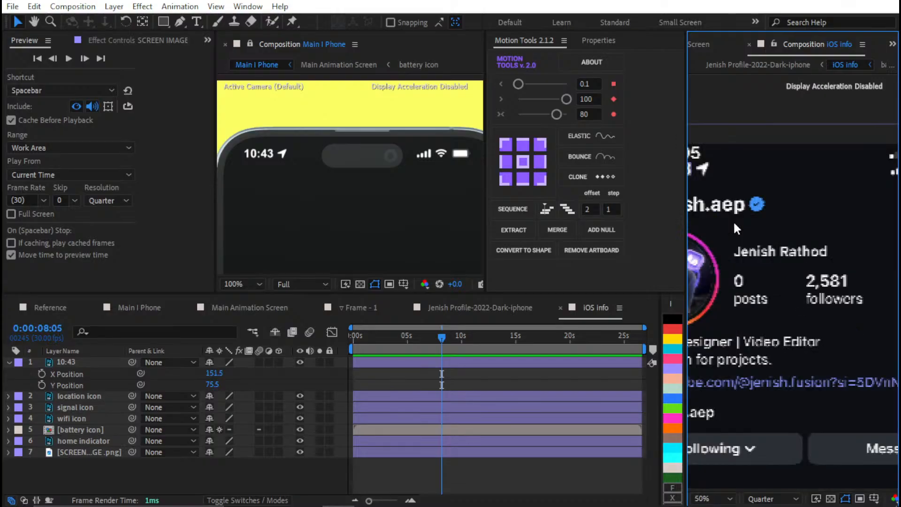
{"action": "scroll", "coordinate": [734, 224], "scroll_direction": "down", "scroll_amount": 2}
{"action": "left_click", "coordinate": [449, 453]}
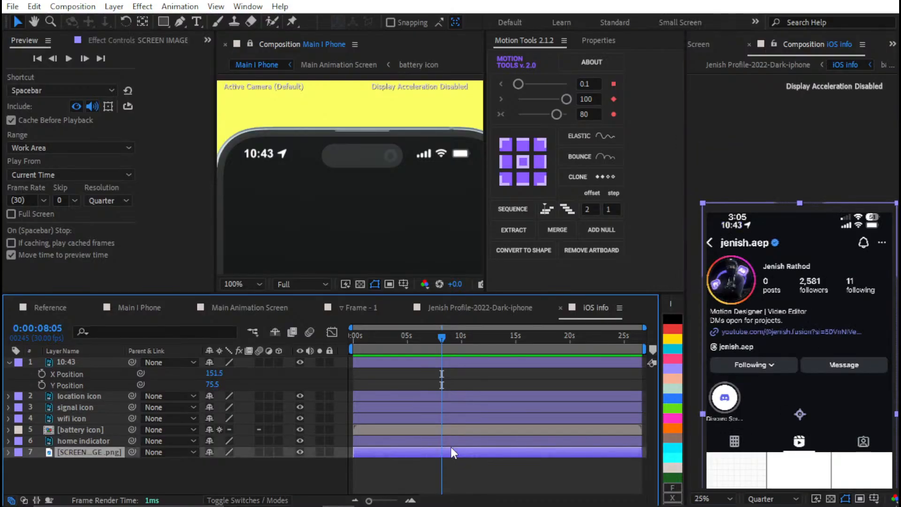
{"action": "key", "text": "ctrl+alt+f"}
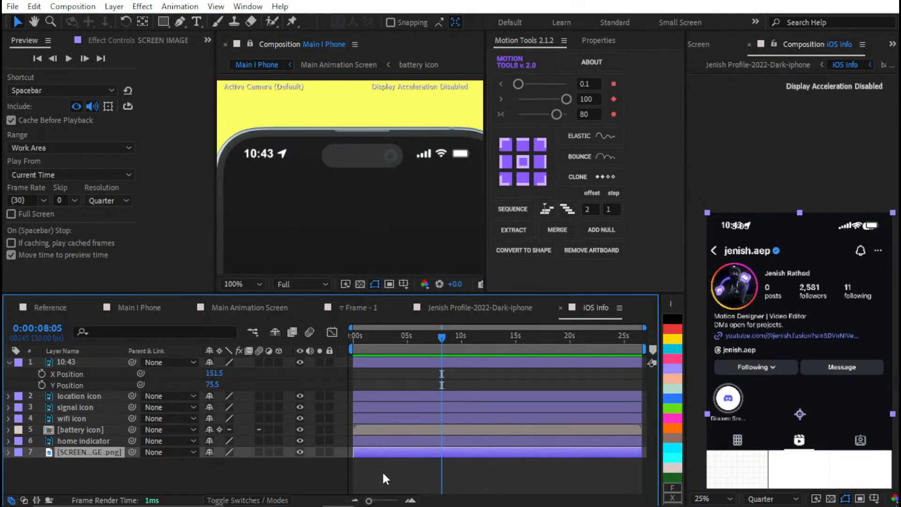
{"action": "left_click", "coordinate": [383, 478]}
Solo the SCREEN IMAGE.png layer and show the rulers around the screenshot's 3:05 clock
{"action": "scroll", "coordinate": [729, 230], "scroll_direction": "up", "scroll_amount": 2}
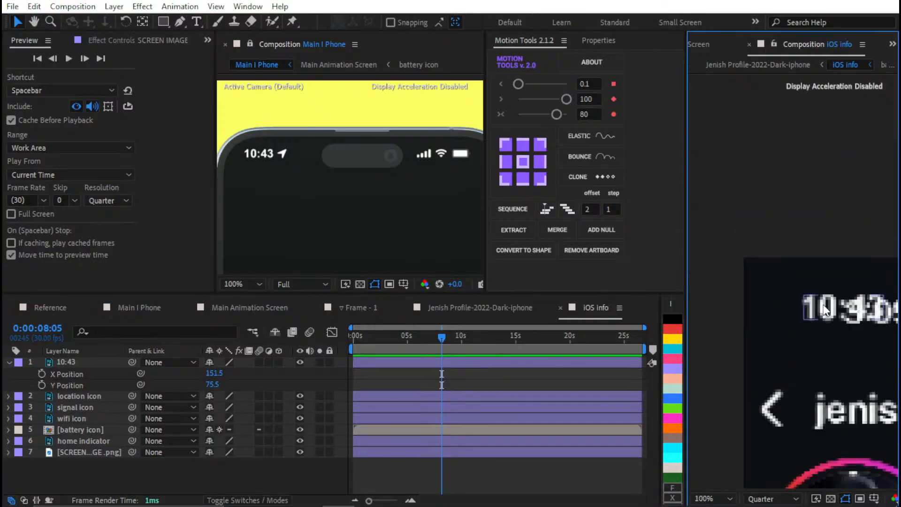
{"action": "left_click", "coordinate": [319, 452]}
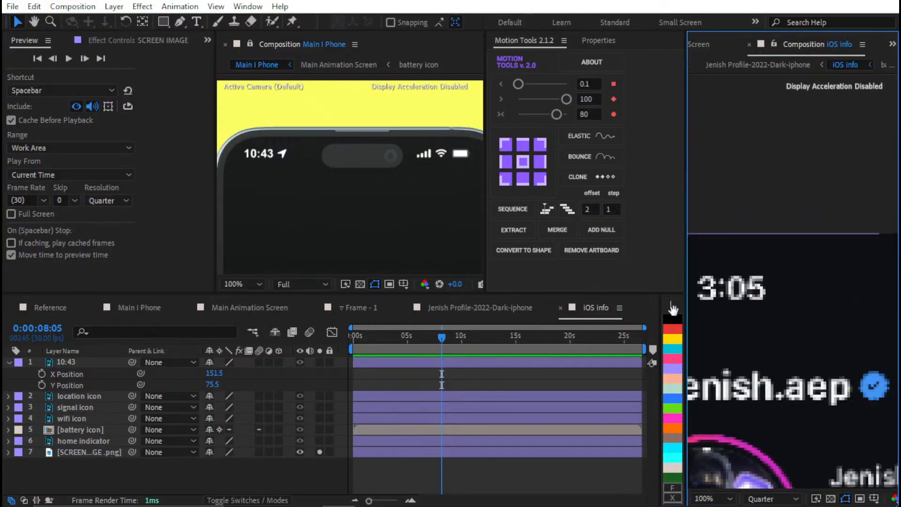
{"action": "left_click_drag", "start_coordinate": [673, 308], "coordinate": [789, 341]}
{"action": "scroll", "coordinate": [789, 342], "scroll_direction": "up", "scroll_amount": 1}
{"action": "key", "text": "ctrl+r"}
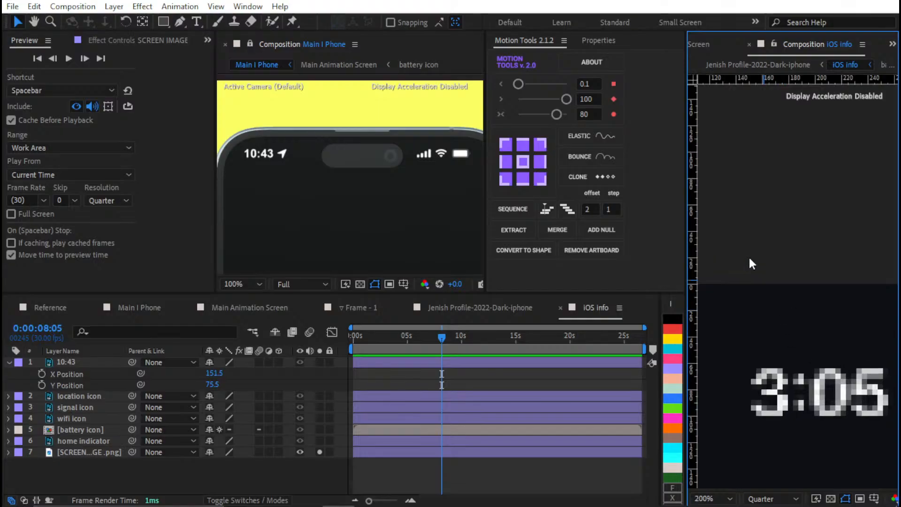
Place guides along the top and left edges of the screenshot's 3:05 clock in iOS info
{"action": "left_click_drag", "start_coordinate": [765, 77], "coordinate": [899, 318]}
{"action": "scroll", "coordinate": [771, 381], "scroll_direction": "up", "scroll_amount": 2}
{"action": "scroll", "coordinate": [843, 337], "scroll_direction": "down", "scroll_amount": 3}
{"action": "left_click_drag", "start_coordinate": [813, 370], "coordinate": [815, 344]}
{"action": "scroll", "coordinate": [798, 319], "scroll_direction": "up", "scroll_amount": 3}
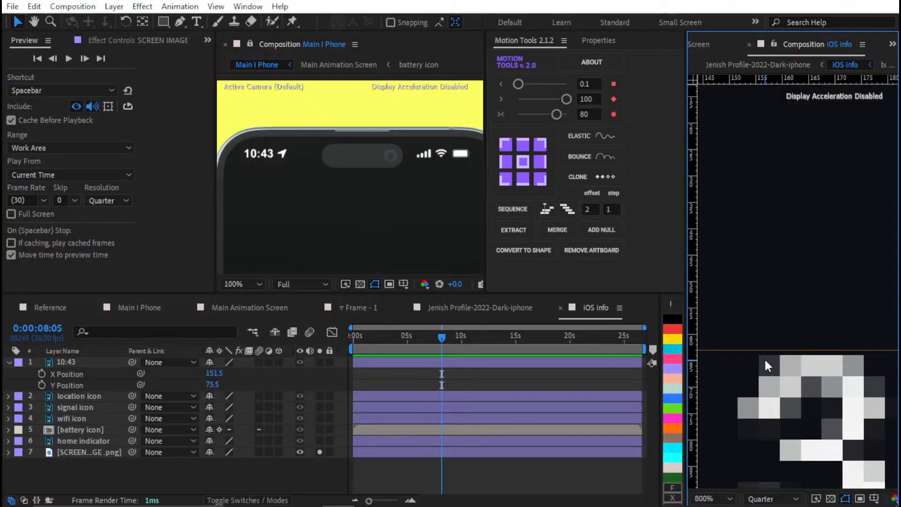
{"action": "left_click", "coordinate": [750, 346]}
{"action": "left_click_drag", "start_coordinate": [748, 350], "coordinate": [748, 356]}
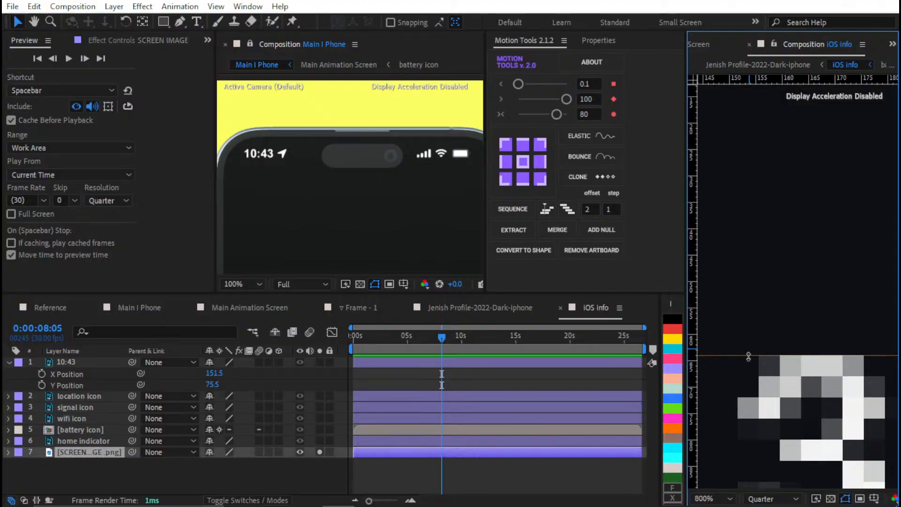
{"action": "left_click_drag", "start_coordinate": [693, 341], "coordinate": [736, 358]}
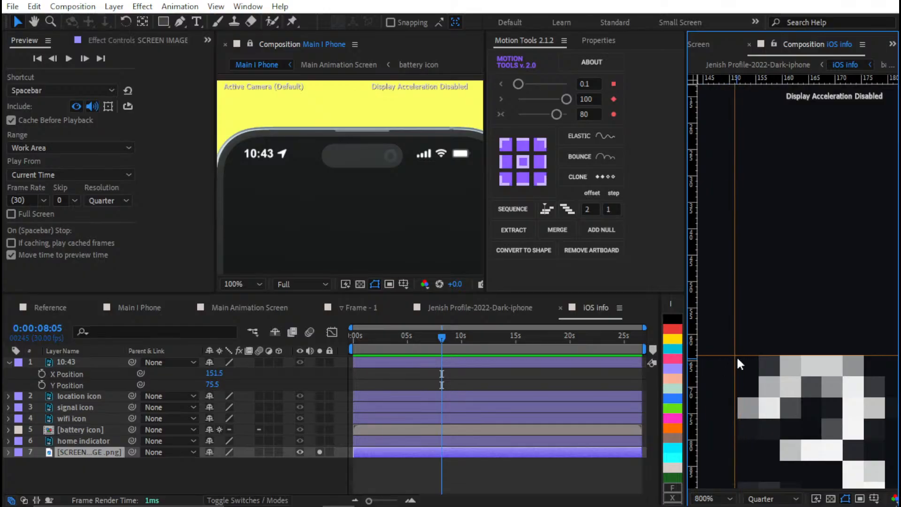
Place guides at the left, right and bottom edges of the screenshot's signal bars
{"action": "scroll", "coordinate": [737, 358], "scroll_direction": "down", "scroll_amount": 6}
{"action": "left_click_drag", "start_coordinate": [878, 326], "coordinate": [820, 358]}
{"action": "scroll", "coordinate": [811, 355], "scroll_direction": "up", "scroll_amount": 2}
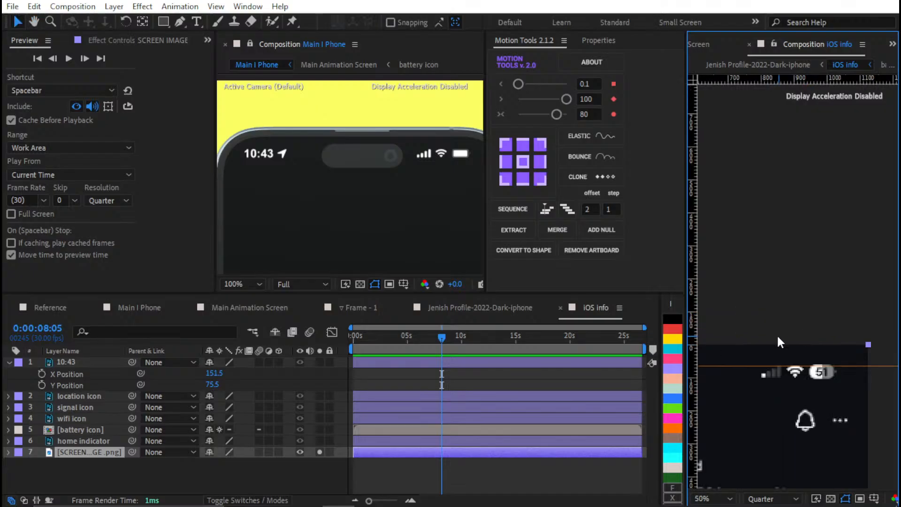
{"action": "scroll", "coordinate": [837, 345], "scroll_direction": "up", "scroll_amount": 4}
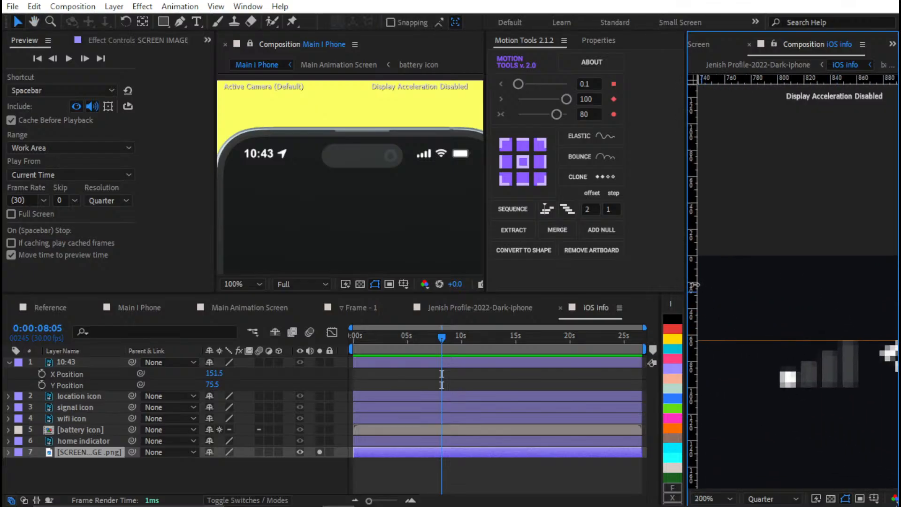
{"action": "left_click_drag", "start_coordinate": [694, 285], "coordinate": [779, 342]}
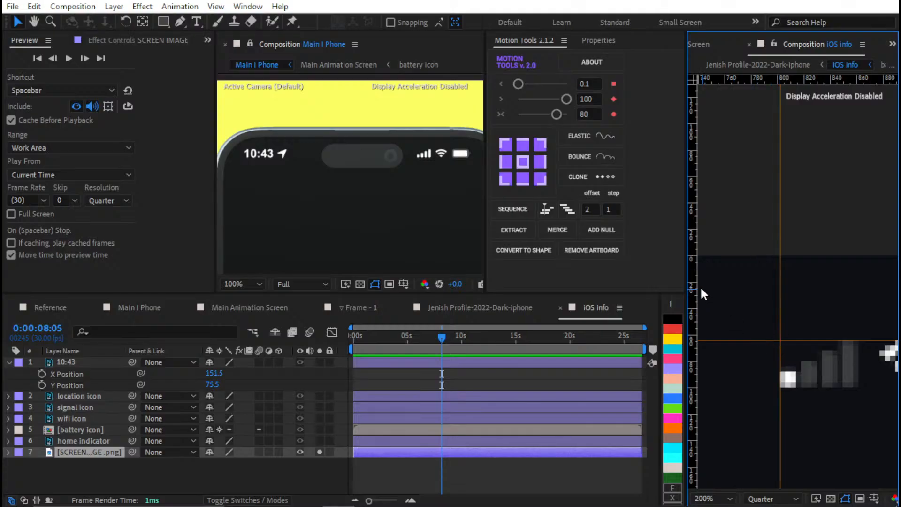
{"action": "left_click_drag", "start_coordinate": [694, 278], "coordinate": [727, 254]}
{"action": "left_click_drag", "start_coordinate": [823, 83], "coordinate": [851, 339]}
Frame the screenshot's battery icon with guides along its top, bottom, left and right edges
{"action": "left_click_drag", "start_coordinate": [810, 82], "coordinate": [680, 179]}
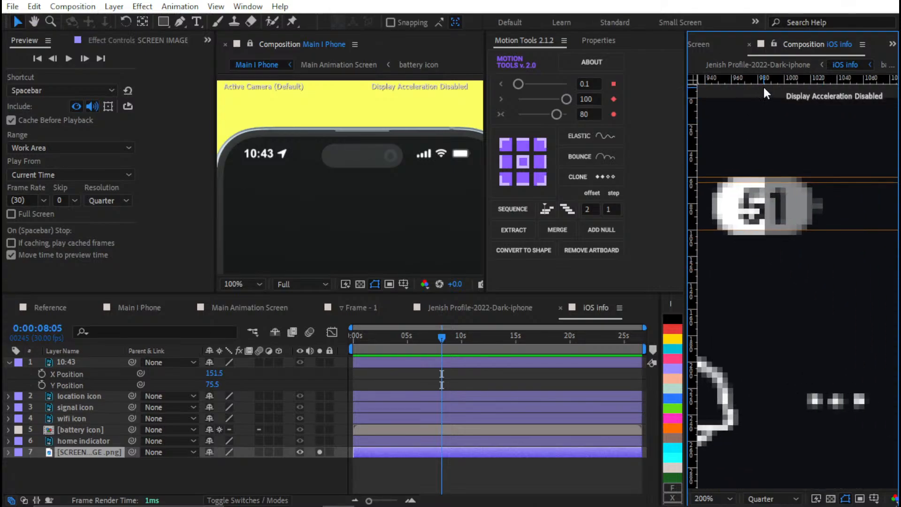
{"action": "left_click_drag", "start_coordinate": [768, 79], "coordinate": [777, 235]}
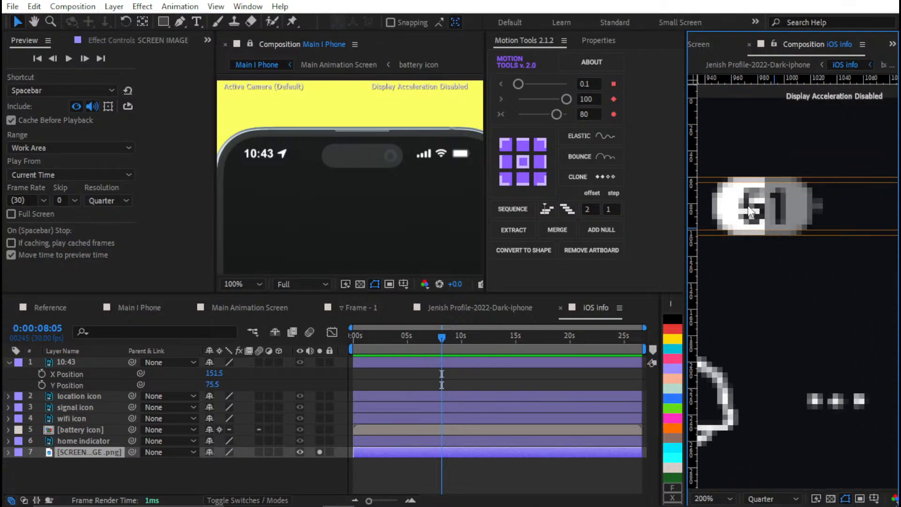
{"action": "left_click_drag", "start_coordinate": [698, 164], "coordinate": [711, 180]}
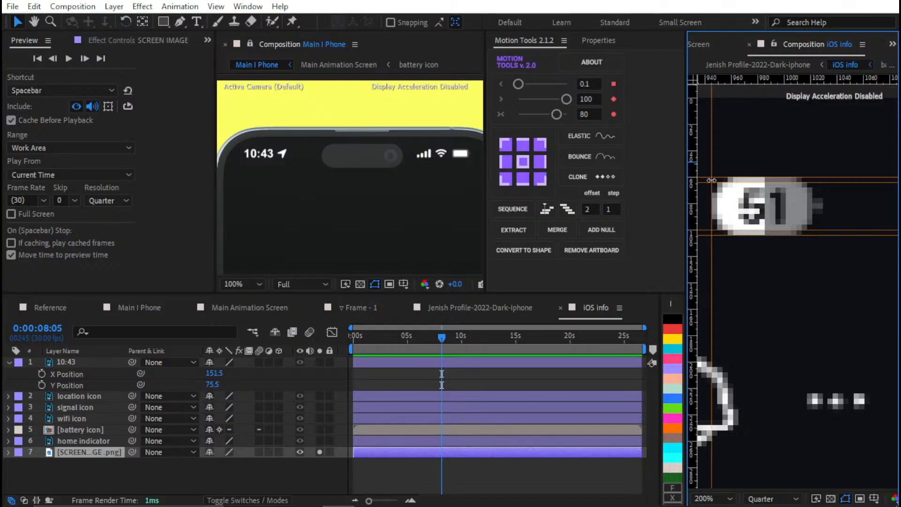
{"action": "left_click_drag", "start_coordinate": [692, 149], "coordinate": [823, 218]}
Place vertical guides at the left and right edges of the screenshot's wifi icon
{"action": "left_click_drag", "start_coordinate": [754, 235], "coordinate": [895, 291]}
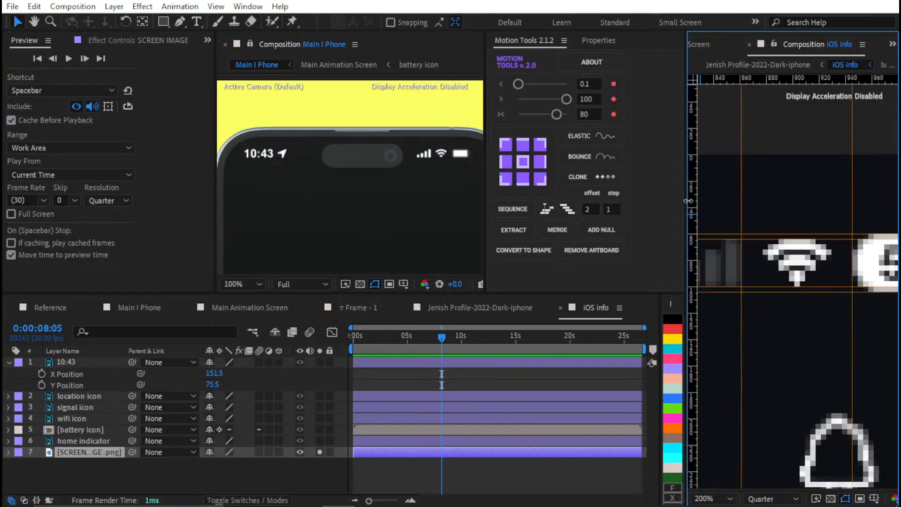
{"action": "left_click_drag", "start_coordinate": [688, 201], "coordinate": [762, 231]}
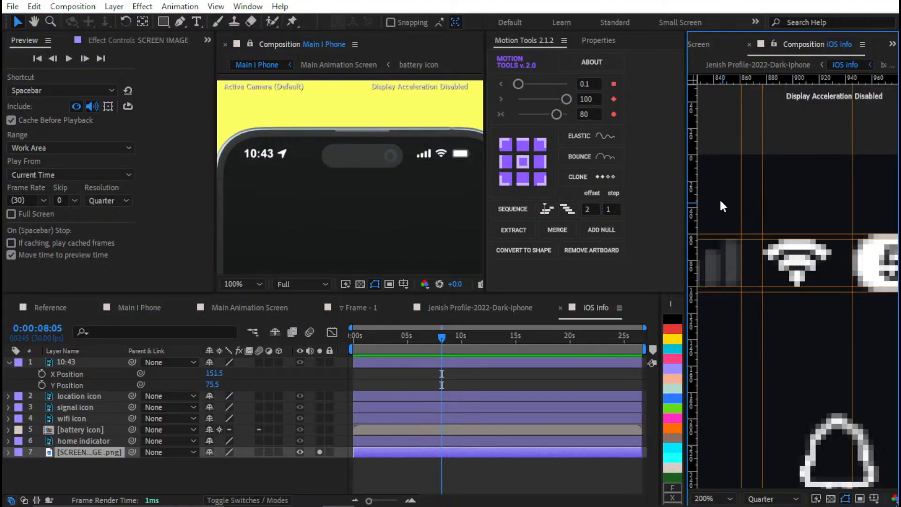
{"action": "left_click_drag", "start_coordinate": [693, 183], "coordinate": [830, 242]}
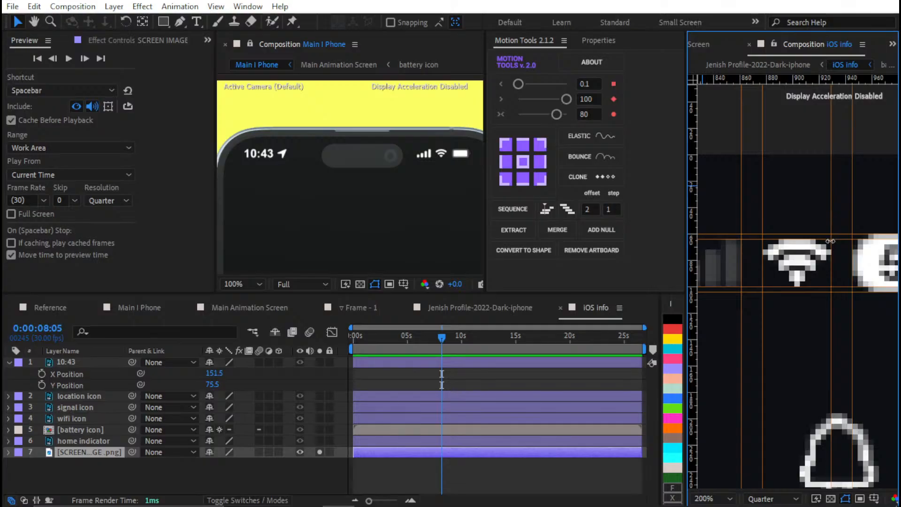
Place a vertical guide at the right edge of the screenshot's 3:05 clock
{"action": "scroll", "coordinate": [800, 234], "scroll_direction": "down", "scroll_amount": 6}
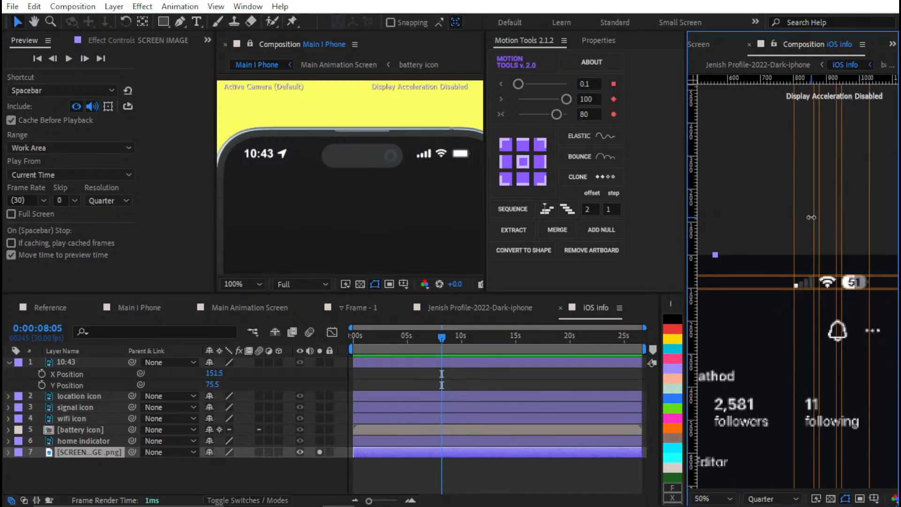
{"action": "scroll", "coordinate": [815, 230], "scroll_direction": "up", "scroll_amount": 4}
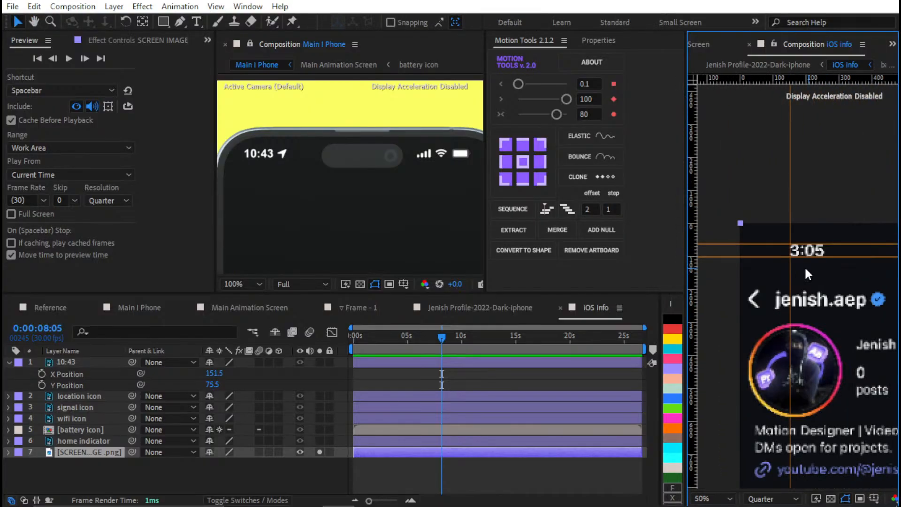
{"action": "left_click_drag", "start_coordinate": [700, 170], "coordinate": [850, 196]}
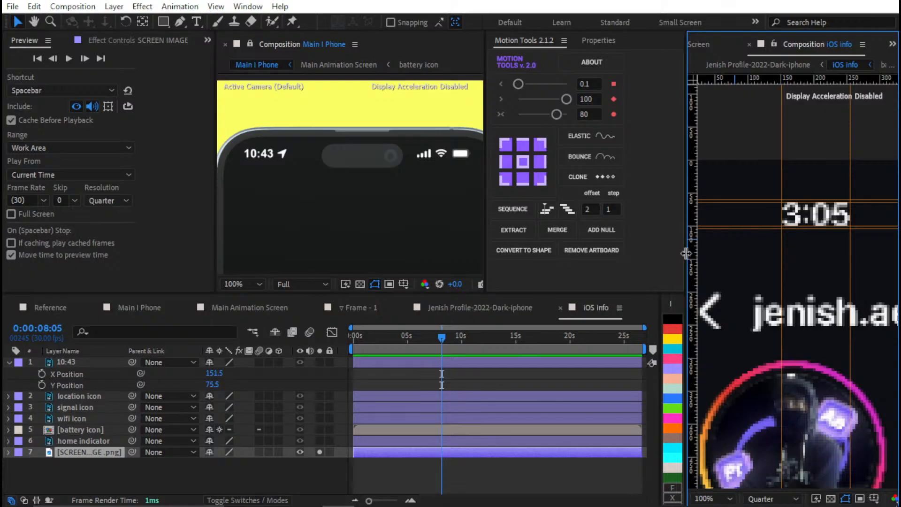
Solo the 10:43 layer alongside the screenshot and nudge it right to X Position 211.5
{"action": "left_click", "coordinate": [297, 350]}
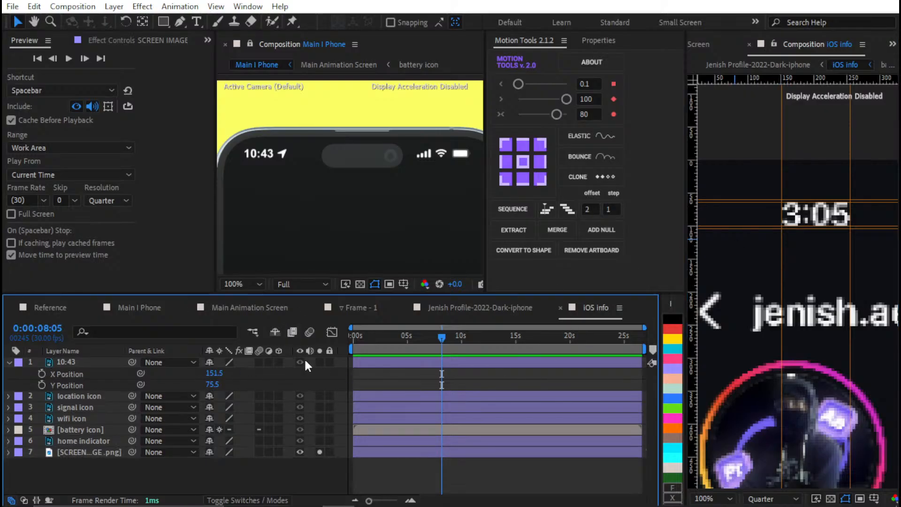
{"action": "left_click", "coordinate": [319, 362]}
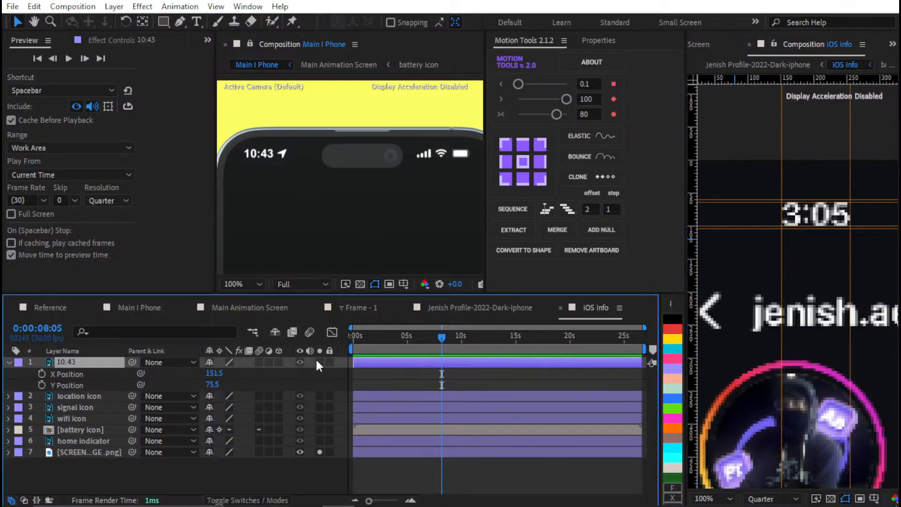
{"action": "left_click", "coordinate": [320, 362]}
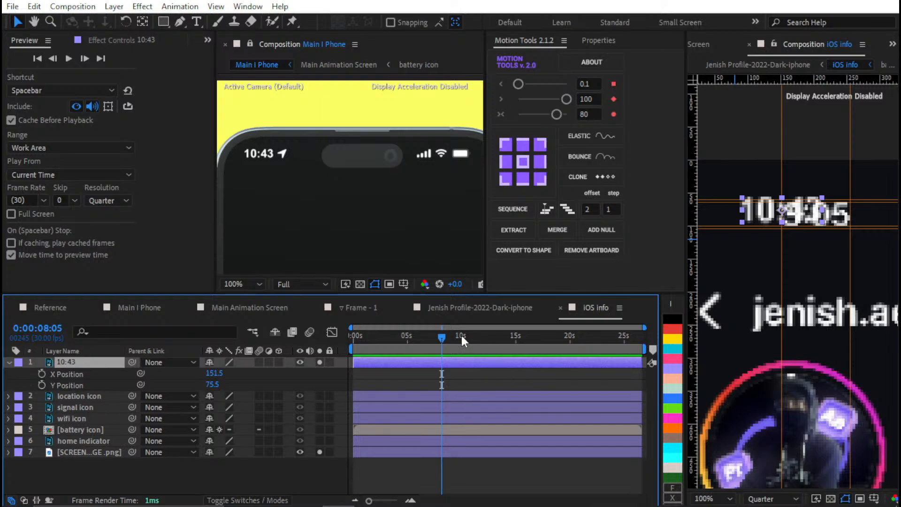
{"action": "key", "text": "shift+Right"}
{"action": "key", "text": "shift+Right"}
{"action": "key", "text": "shift+Right"}
{"action": "key", "text": "shift+Right"}
{"action": "key", "text": "shift+Right"}
{"action": "key", "text": "shift+Right"}
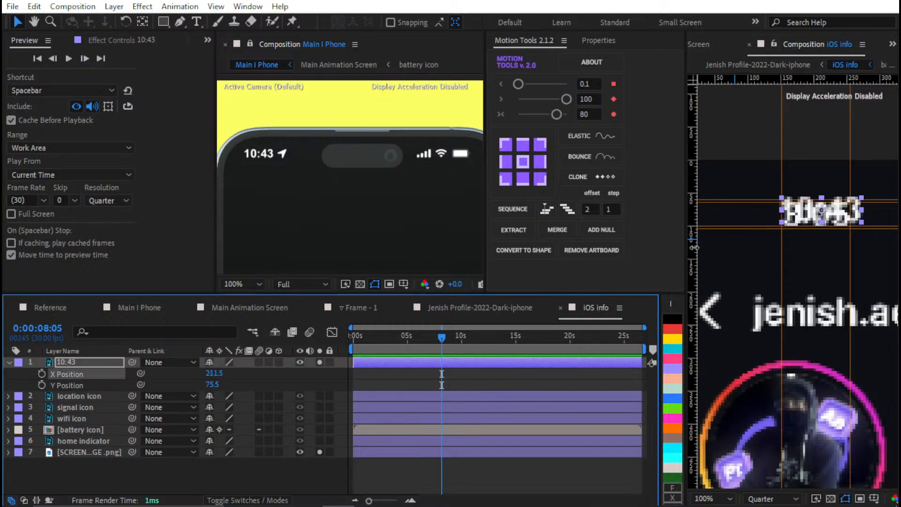
Unsolo the SCREEN IMAGE.png layer and fit the 10:43 clock to the guides at X Position 213, Y Position 80.5
{"action": "left_click", "coordinate": [320, 452]}
{"action": "scroll", "coordinate": [793, 202], "scroll_direction": "up", "scroll_amount": 4}
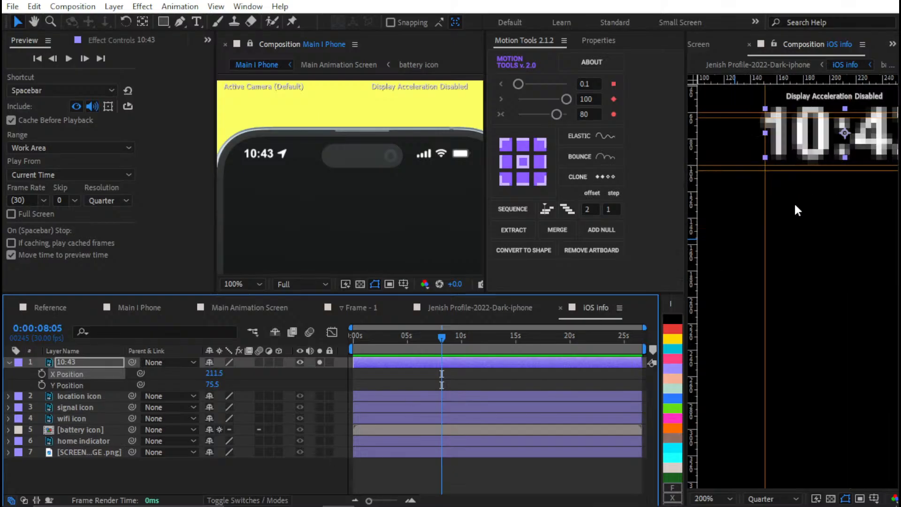
{"action": "scroll", "coordinate": [775, 234], "scroll_direction": "up", "scroll_amount": 5}
{"action": "key", "text": "Down"}
{"action": "key", "text": "Down"}
{"action": "key", "text": "Down"}
{"action": "key", "text": "Down"}
{"action": "key", "text": "Down"}
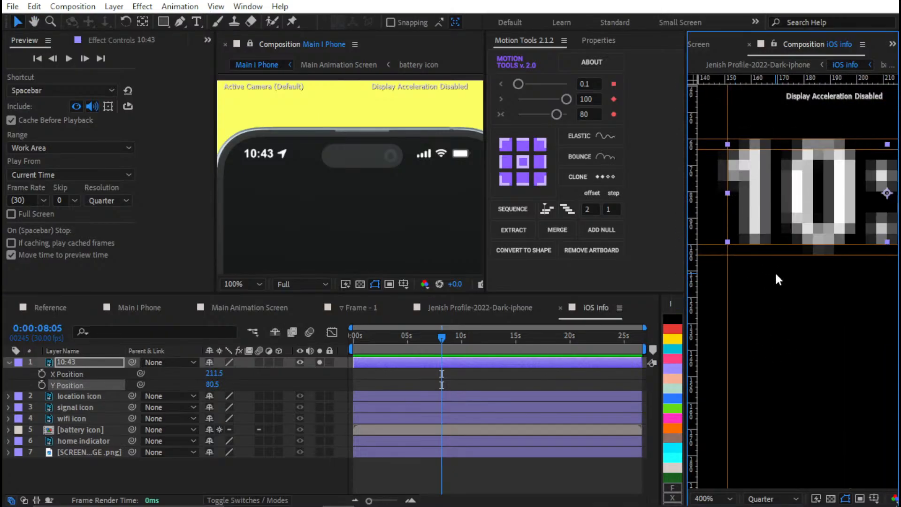
{"action": "key", "text": "Right"}
{"action": "key", "text": "Right"}
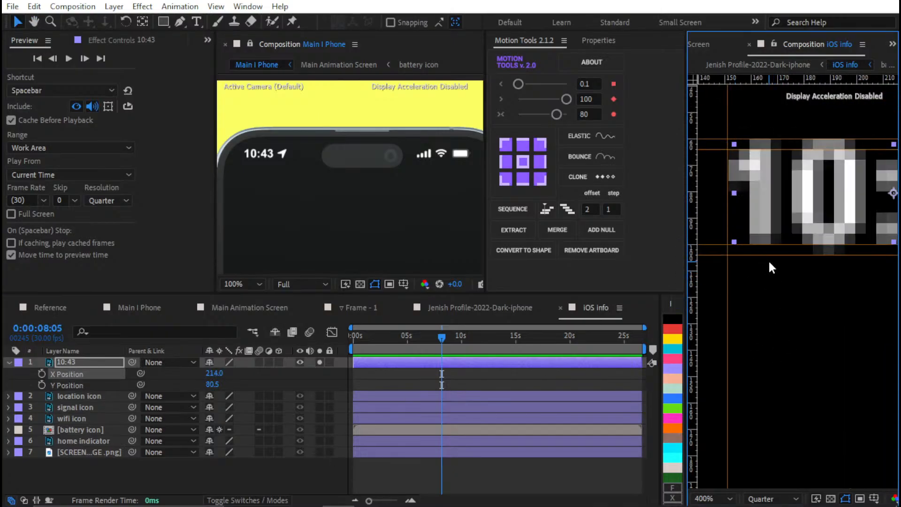
{"action": "scroll", "coordinate": [768, 258], "scroll_direction": "down", "scroll_amount": 1}
{"action": "key", "text": "Left"}
Solo the location icon layer and try to parent it to the 10:43 layer
{"action": "left_click_drag", "start_coordinate": [802, 249], "coordinate": [717, 245]}
{"action": "scroll", "coordinate": [727, 234], "scroll_direction": "down", "scroll_amount": 3}
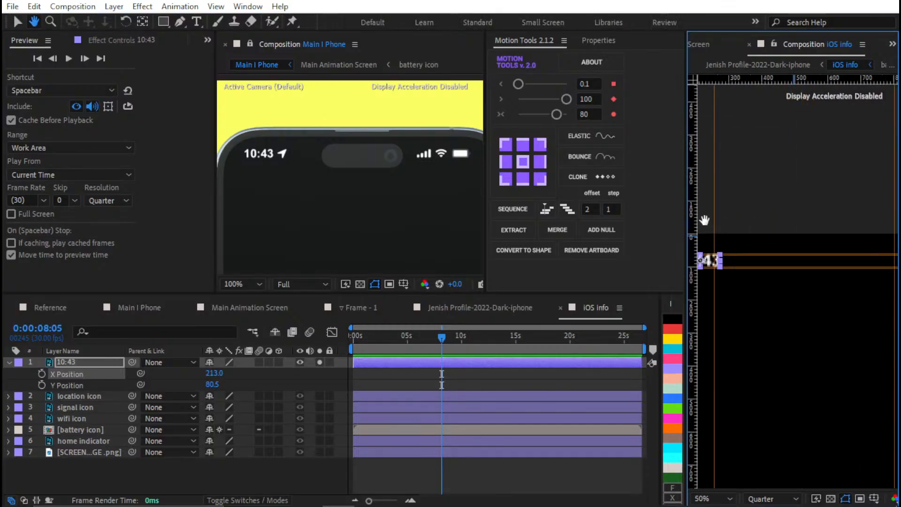
{"action": "left_click", "coordinate": [320, 395]}
{"action": "left_click_drag", "start_coordinate": [777, 302], "coordinate": [894, 359]}
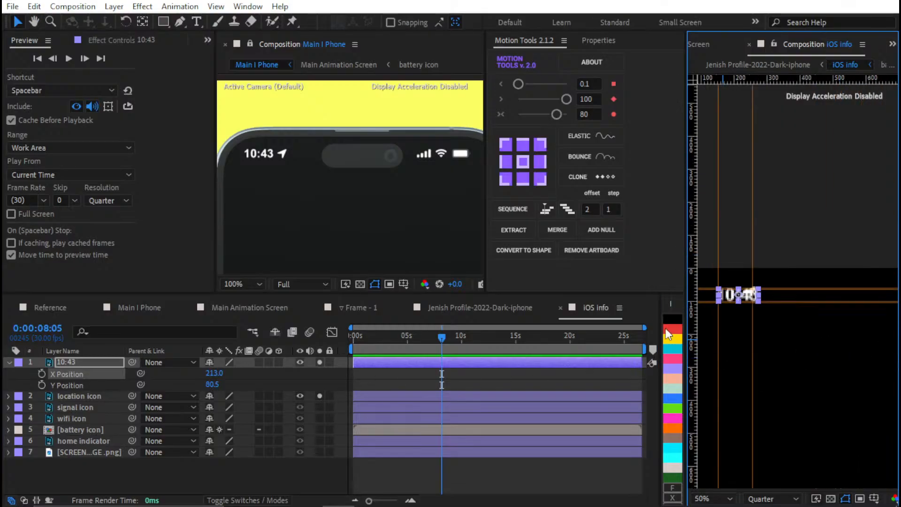
{"action": "scroll", "coordinate": [747, 282], "scroll_direction": "up", "scroll_amount": 4}
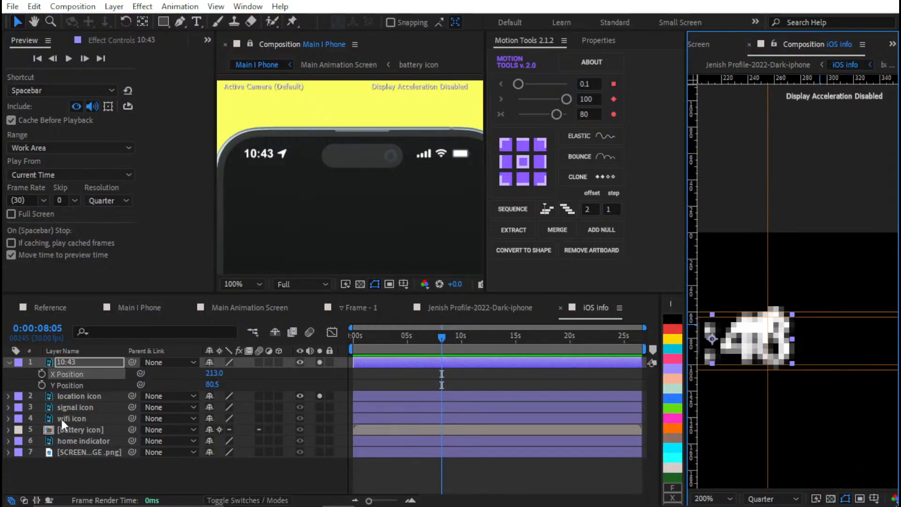
{"action": "left_click", "coordinate": [81, 398]}
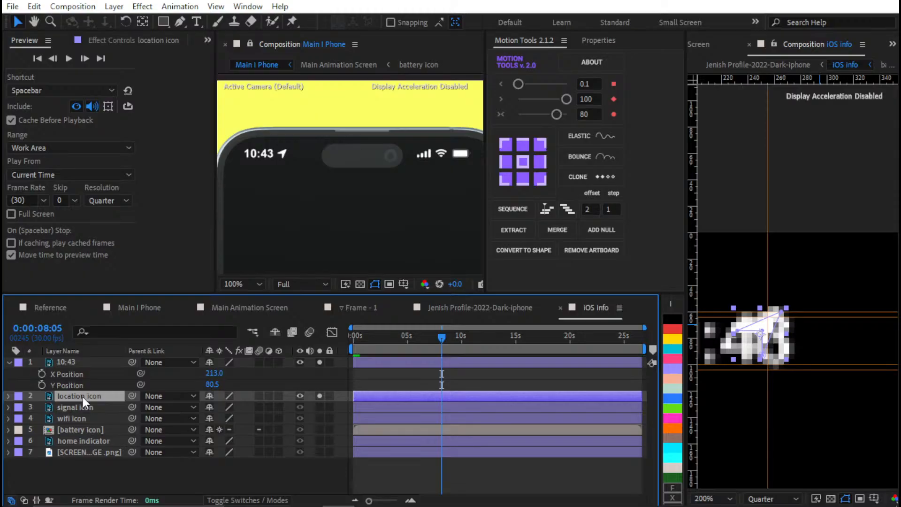
{"action": "left_click", "coordinate": [103, 352]}
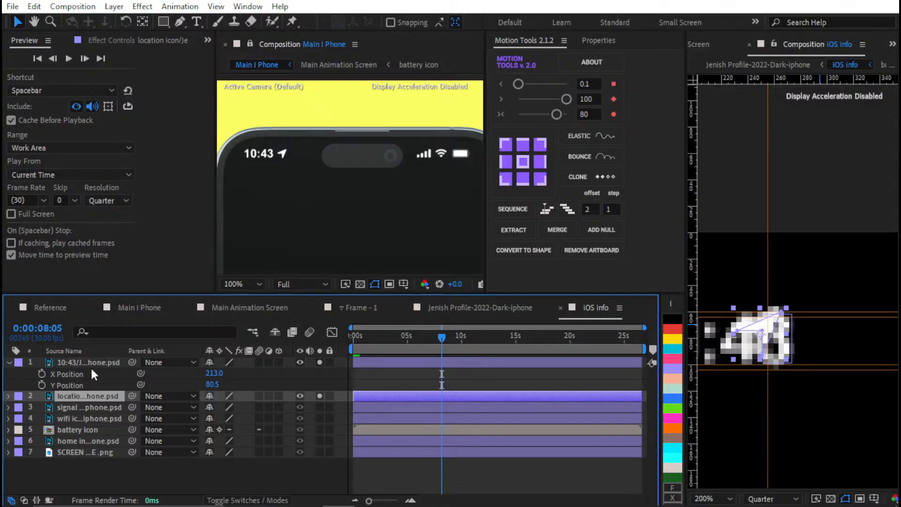
Open Align Pro with the 10:43 and location icon layers selected and distribute them horizontally with 10 px spacing
{"action": "left_click", "coordinate": [91, 364]}
{"action": "left_click", "coordinate": [89, 394], "text": "ctrl"}
{"action": "left_click", "coordinate": [248, 6]}
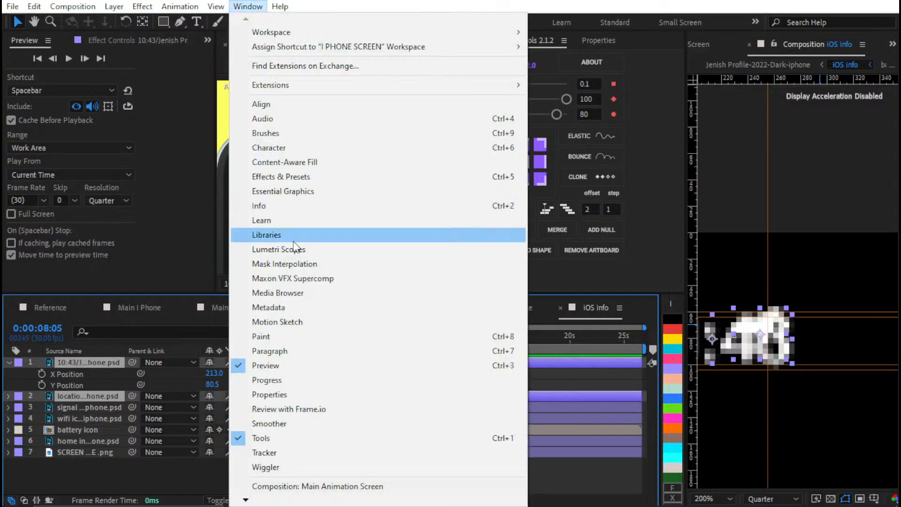
{"action": "mouse_move", "coordinate": [256, 502]}
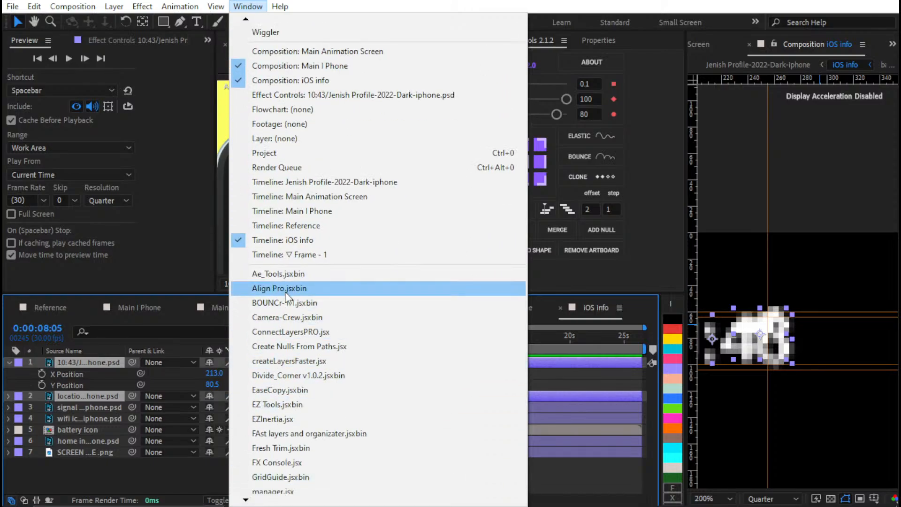
{"action": "left_click", "coordinate": [287, 288]}
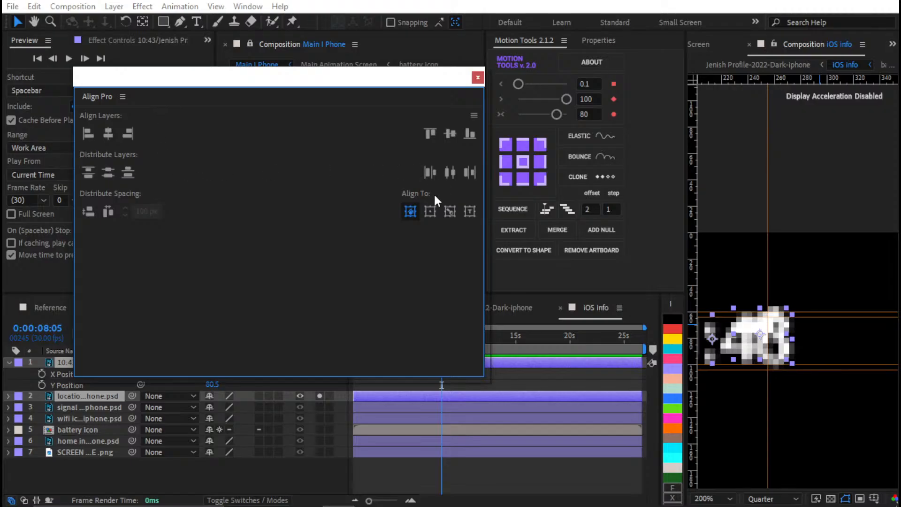
{"action": "left_click", "coordinate": [455, 212]}
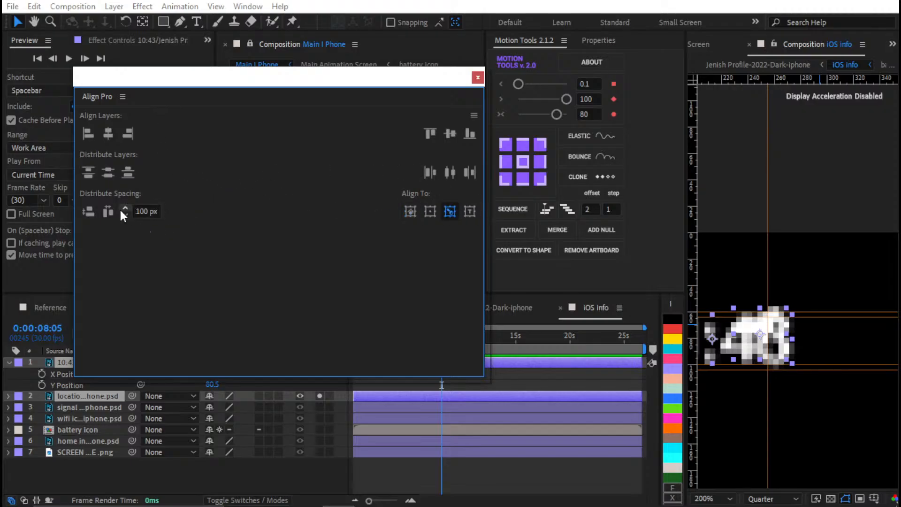
{"action": "left_click", "coordinate": [142, 211]}
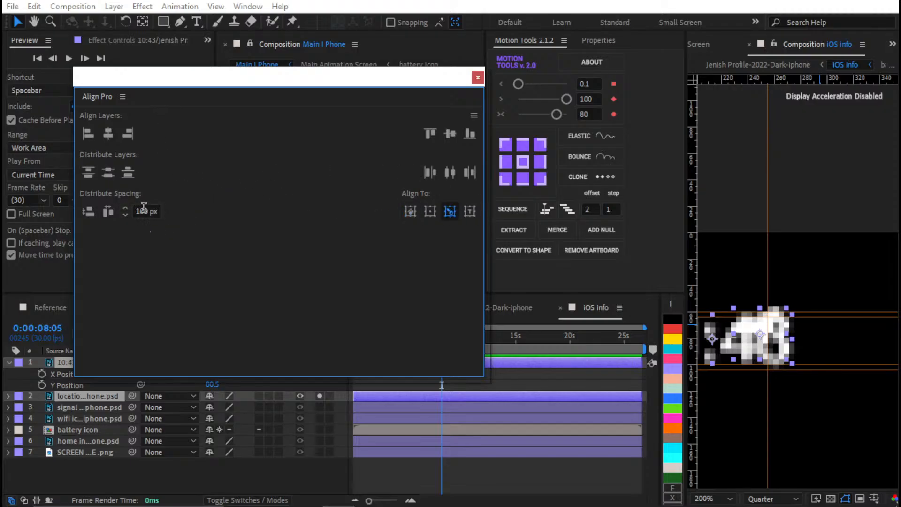
{"action": "left_click", "coordinate": [107, 210]}
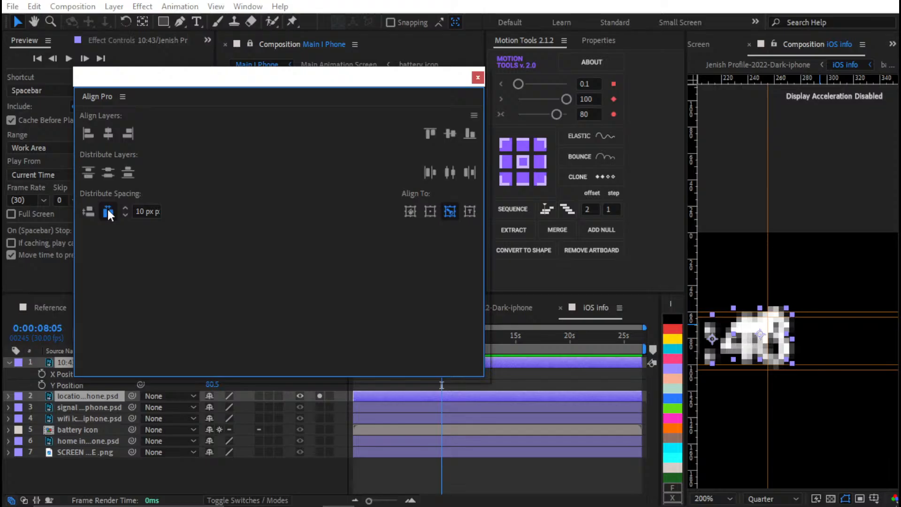
Set the horizontal spacing between the clock and location icon to 25 px and align their vertical centres
{"action": "double_click", "coordinate": [146, 210]}
{"action": "type", "text": "25"}
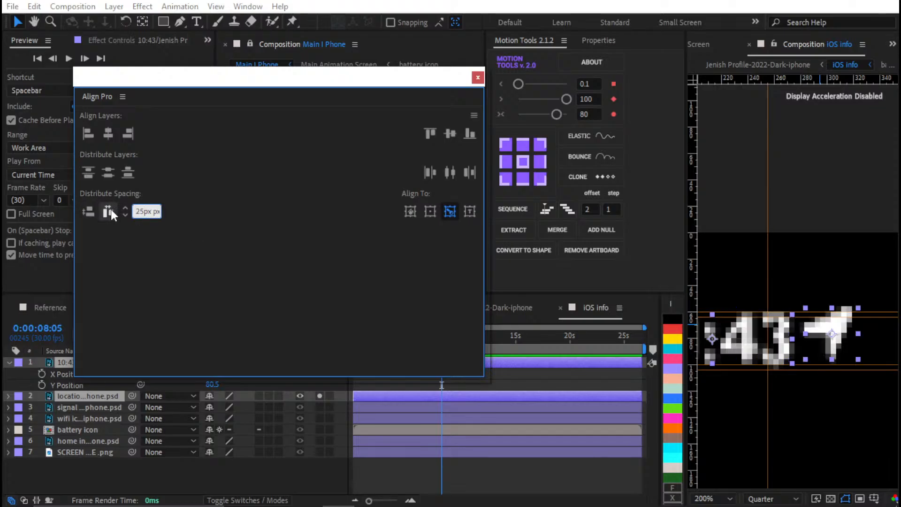
{"action": "left_click", "coordinate": [111, 209]}
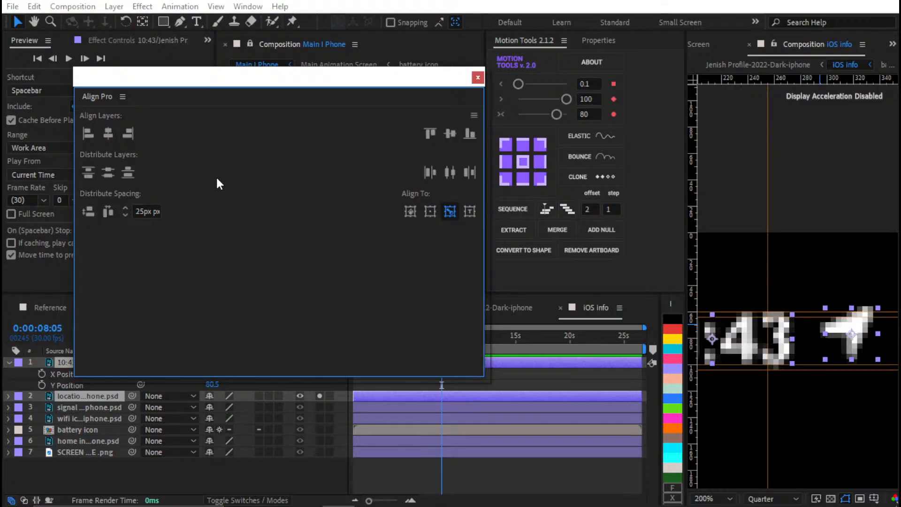
{"action": "left_click", "coordinate": [450, 133]}
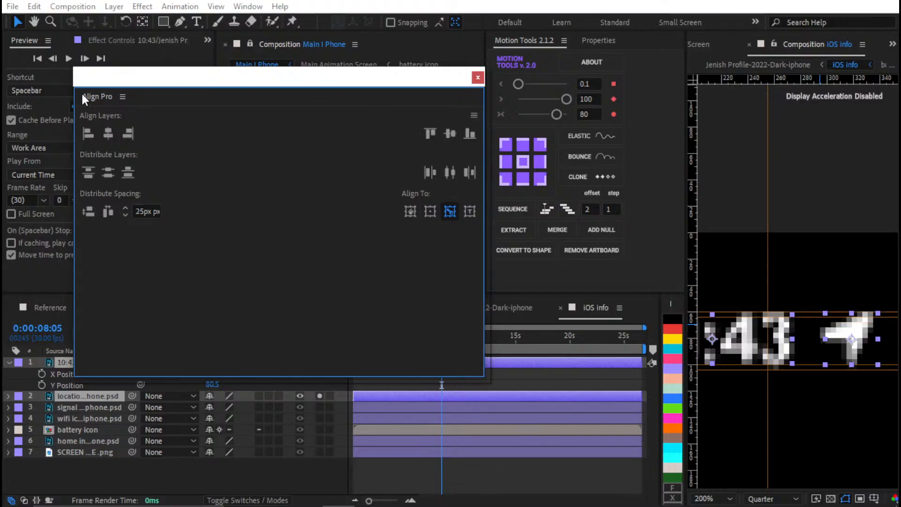
Dock the Align Pro panel in the same group as Preview and solo the signal icon layer
{"action": "left_click_drag", "start_coordinate": [82, 97], "coordinate": [100, 37]}
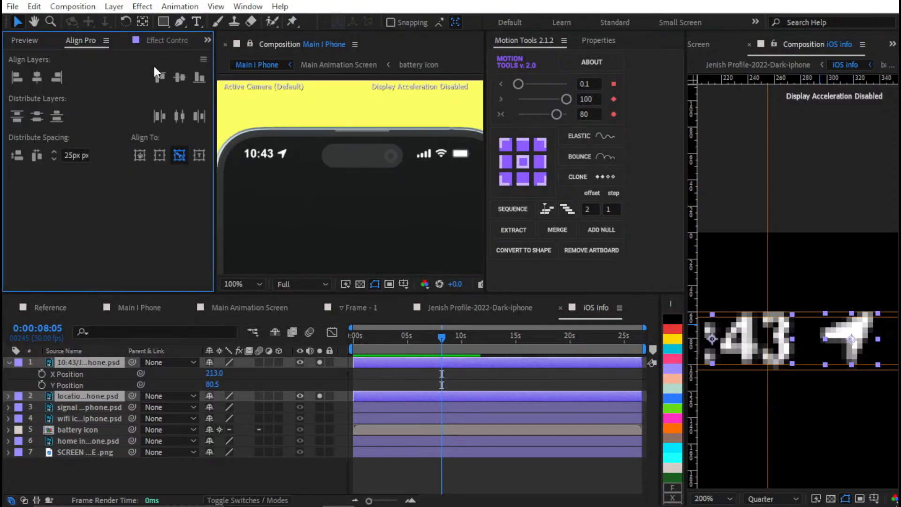
{"action": "scroll", "coordinate": [809, 307], "scroll_direction": "down", "scroll_amount": 5}
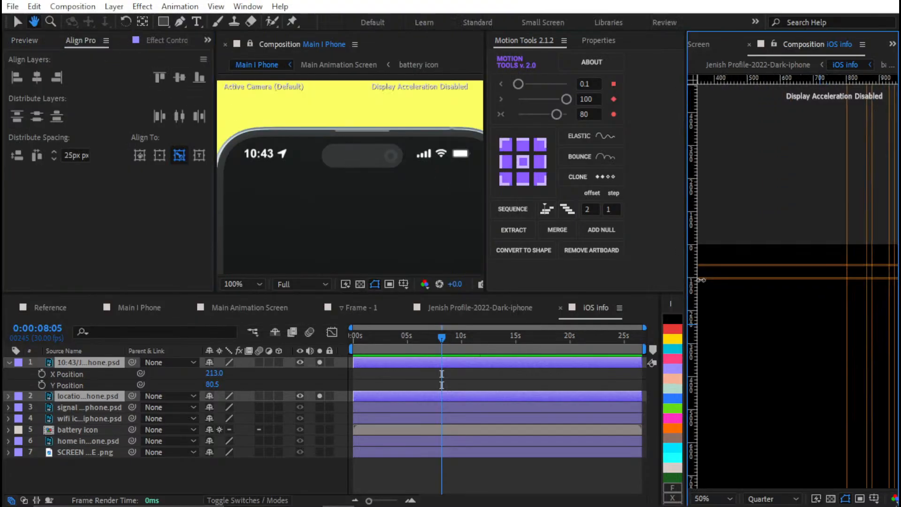
{"action": "key", "text": "h"}
{"action": "left_click_drag", "start_coordinate": [787, 302], "coordinate": [817, 302]}
{"action": "left_click", "coordinate": [370, 373]}
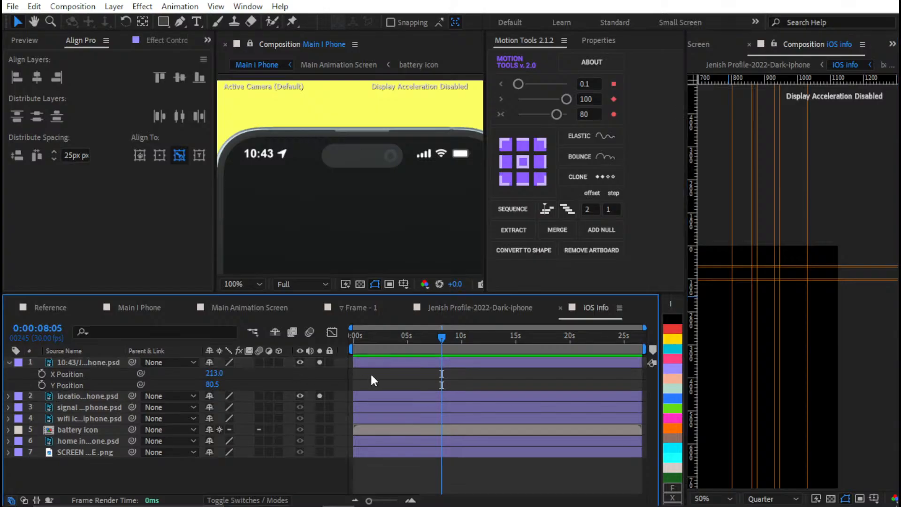
{"action": "left_click", "coordinate": [373, 411]}
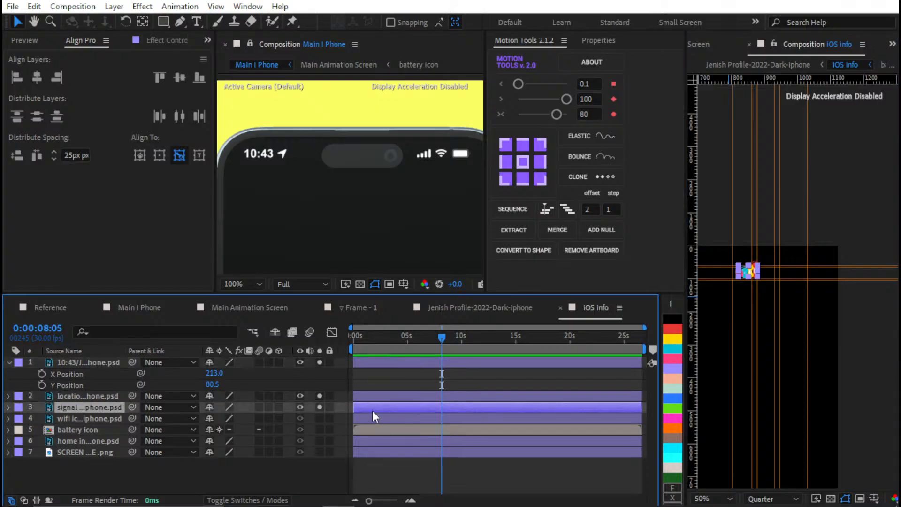
Move the signal icon left and down so its bars fit between its vertical guides and the horizontal status bar guides
{"action": "scroll", "coordinate": [755, 291], "scroll_direction": "up", "scroll_amount": 4}
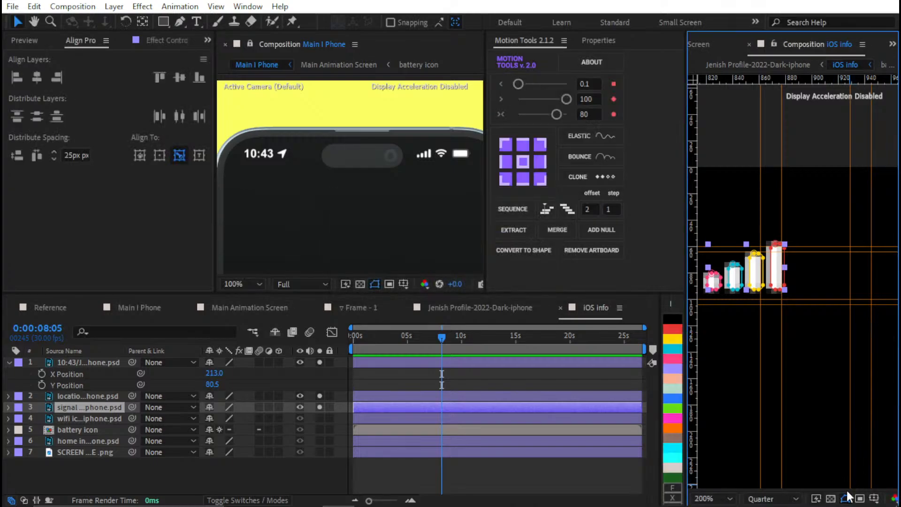
{"action": "left_click_drag", "start_coordinate": [769, 320], "coordinate": [830, 347]}
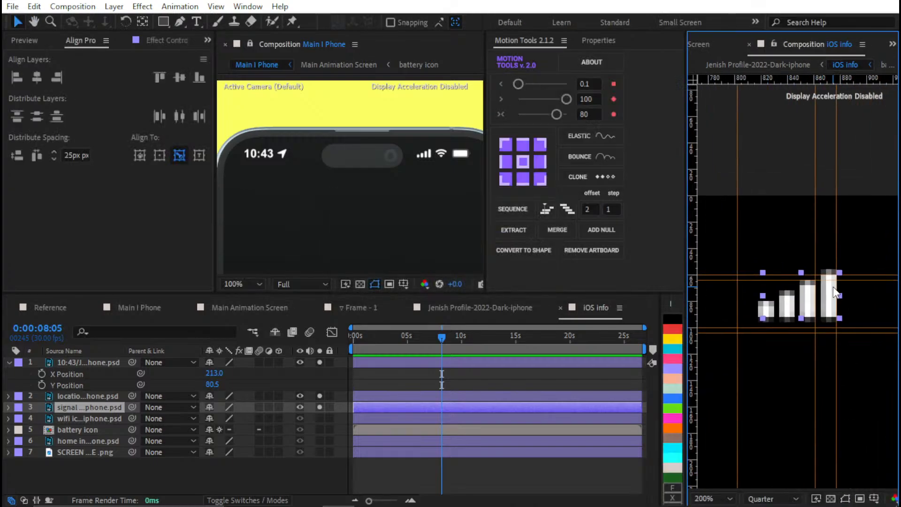
{"action": "left_click_drag", "start_coordinate": [840, 272], "coordinate": [828, 278]}
{"action": "key", "text": "Left"}
{"action": "key", "text": "Left"}
{"action": "key", "text": "Left"}
{"action": "key", "text": "Left"}
{"action": "key", "text": "Left"}
{"action": "key", "text": "Left"}
{"action": "key", "text": "Left"}
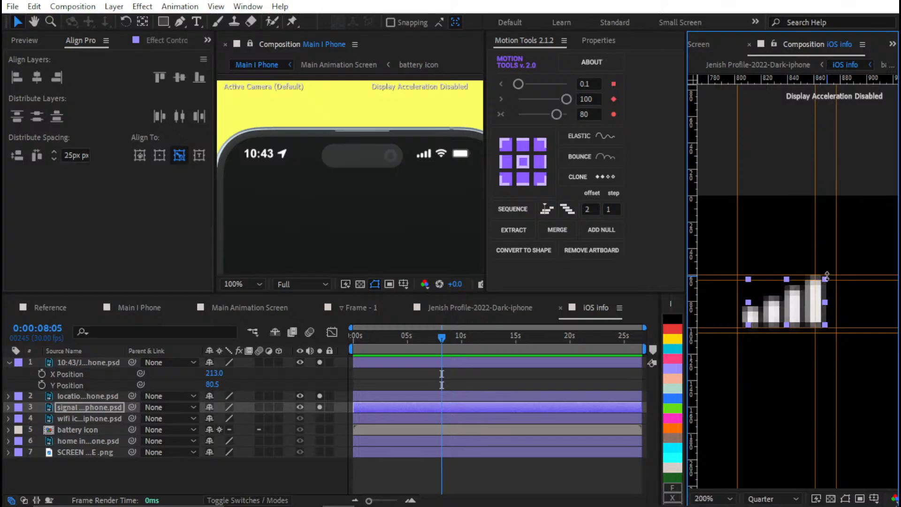
{"action": "key", "text": "Left"}
{"action": "key", "text": "Left"}
{"action": "key", "text": "Left"}
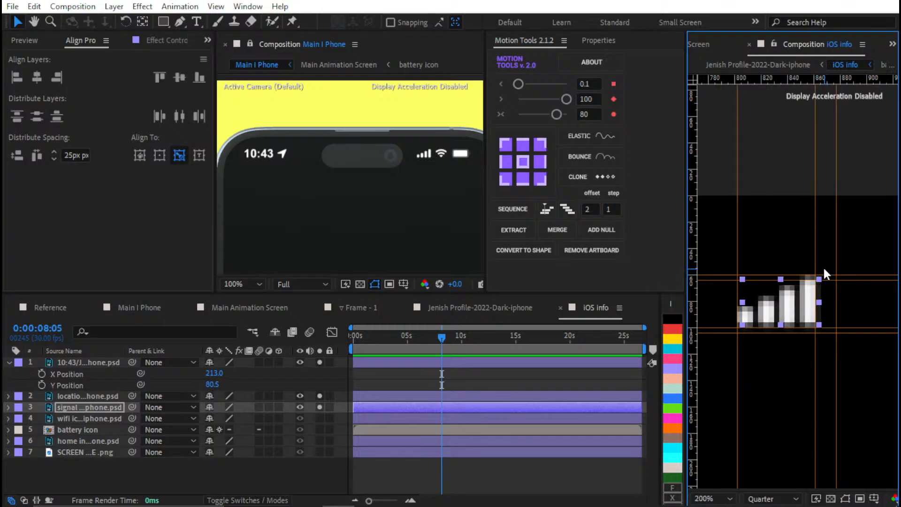
Solo the wifi icon layer and nudge the icon left and down until it fits between its vertical guides and the horizontal guides
{"action": "left_click", "coordinate": [321, 418]}
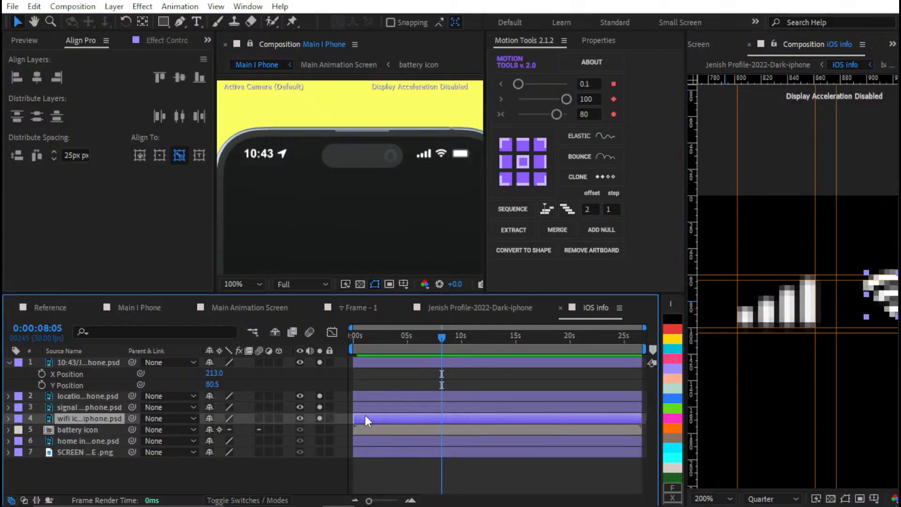
{"action": "key", "text": "Left"}
{"action": "key", "text": "Left"}
{"action": "key", "text": "Left"}
{"action": "key", "text": "Left"}
{"action": "key", "text": "Left"}
{"action": "key", "text": "Left"}
{"action": "key", "text": "Left"}
{"action": "key", "text": "Left"}
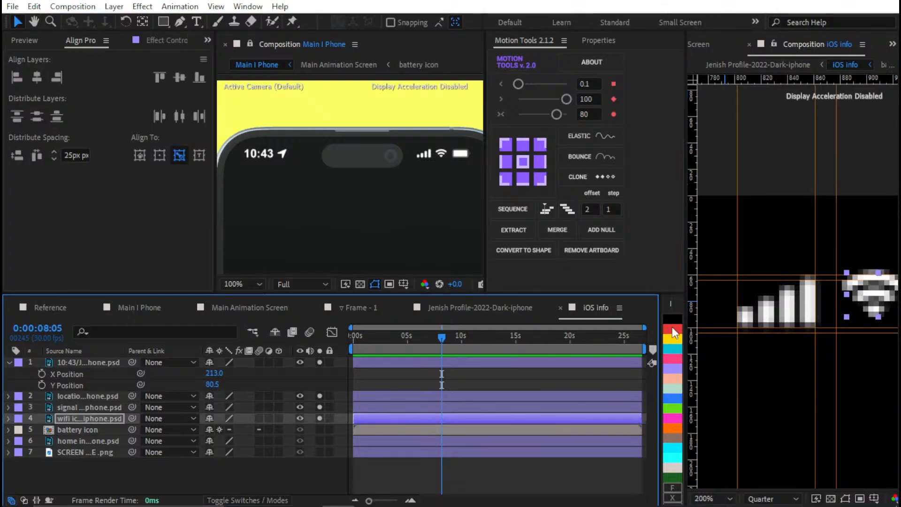
{"action": "left_click_drag", "start_coordinate": [843, 322], "coordinate": [789, 319]}
{"action": "key", "text": "Down"}
{"action": "key", "text": "Down"}
{"action": "key", "text": "Down"}
{"action": "key", "text": "Down"}
{"action": "key", "text": "Down"}
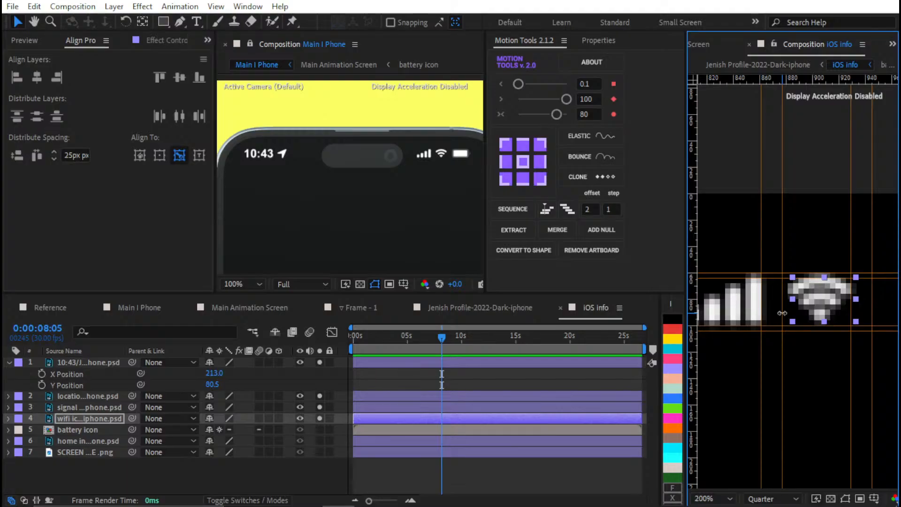
{"action": "key", "text": "Down"}
{"action": "key", "text": "Down"}
{"action": "key", "text": "Left"}
{"action": "key", "text": "Left"}
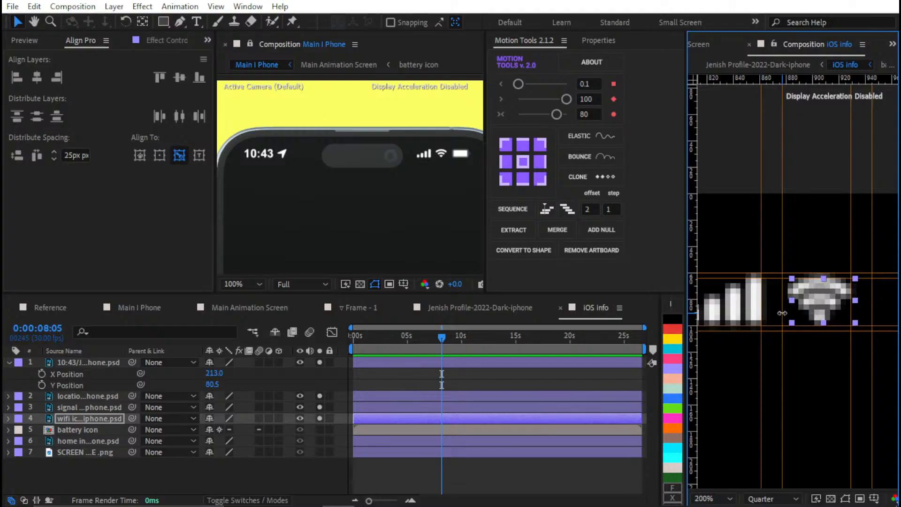
{"action": "key", "text": "Left"}
{"action": "key", "text": "Left"}
{"action": "key", "text": "Left"}
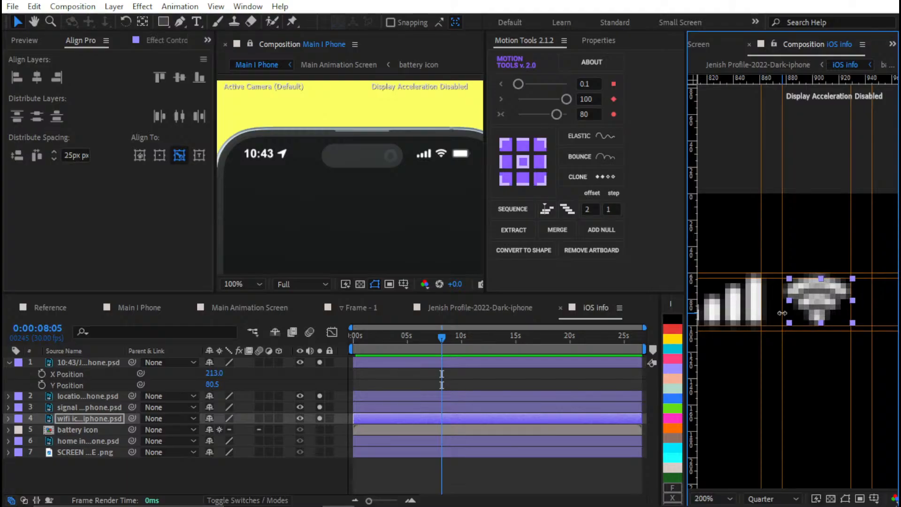
{"action": "key", "text": "Right"}
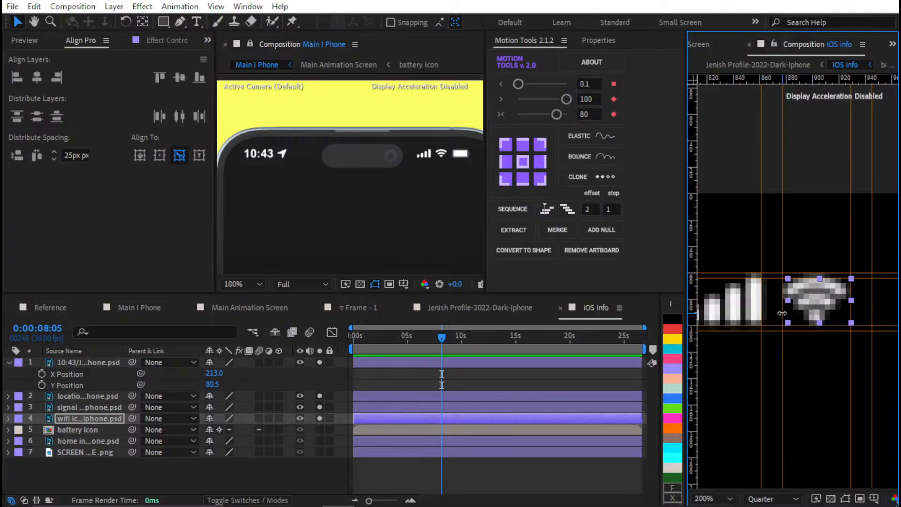
{"action": "key", "text": "Right"}
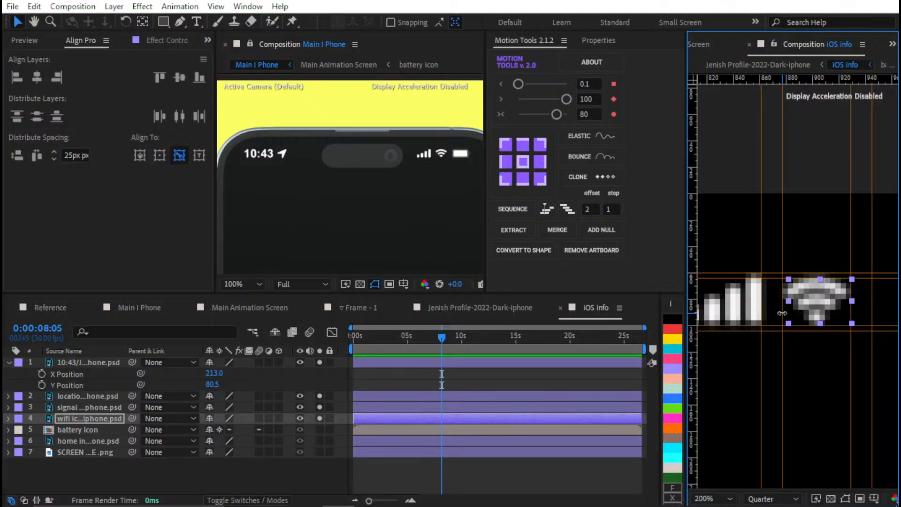
Solo the battery icon layer and nudge it left and down until its right edge meets the outermost vertical guide
{"action": "left_click_drag", "start_coordinate": [836, 317], "coordinate": [791, 318]}
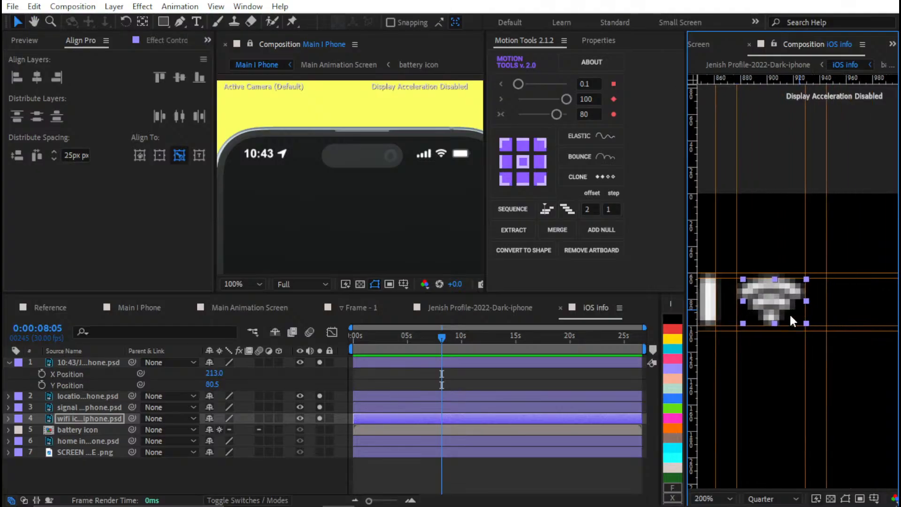
{"action": "left_click", "coordinate": [320, 430]}
{"action": "left_click", "coordinate": [364, 429]}
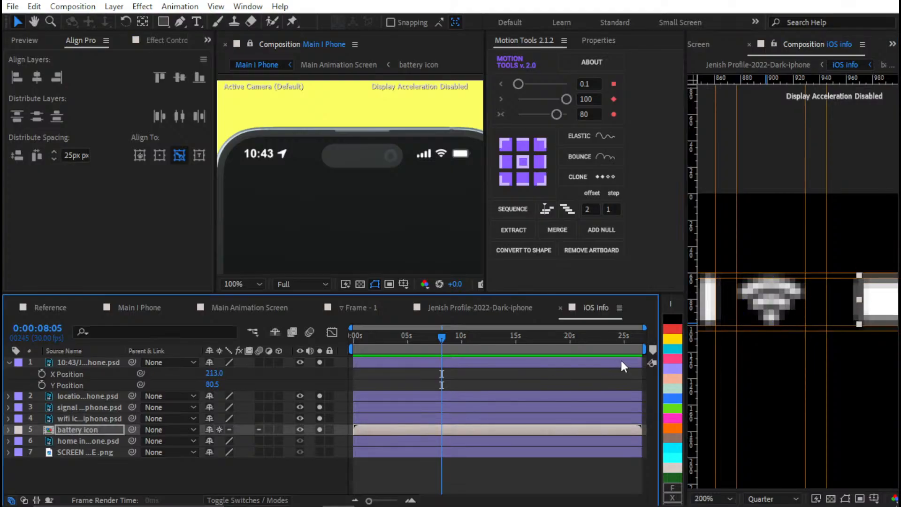
{"action": "left_click_drag", "start_coordinate": [771, 325], "coordinate": [720, 322]}
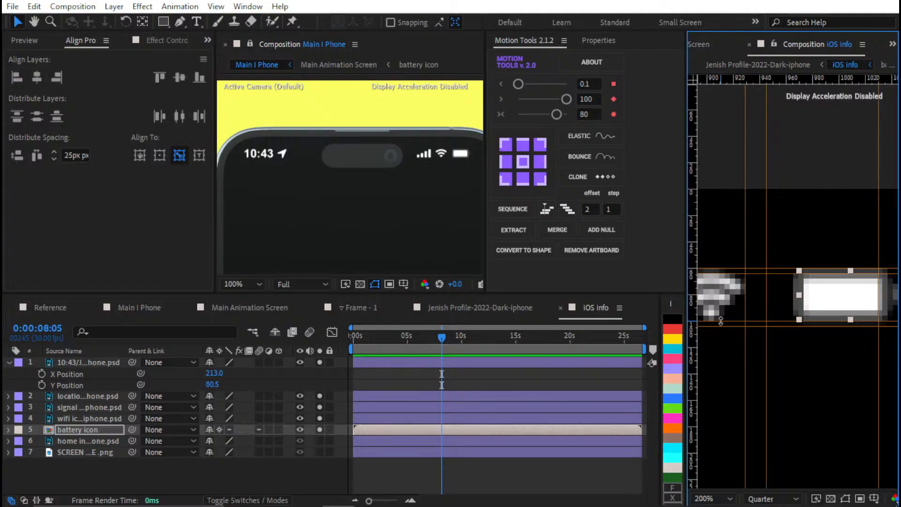
{"action": "key", "text": "shift+Left"}
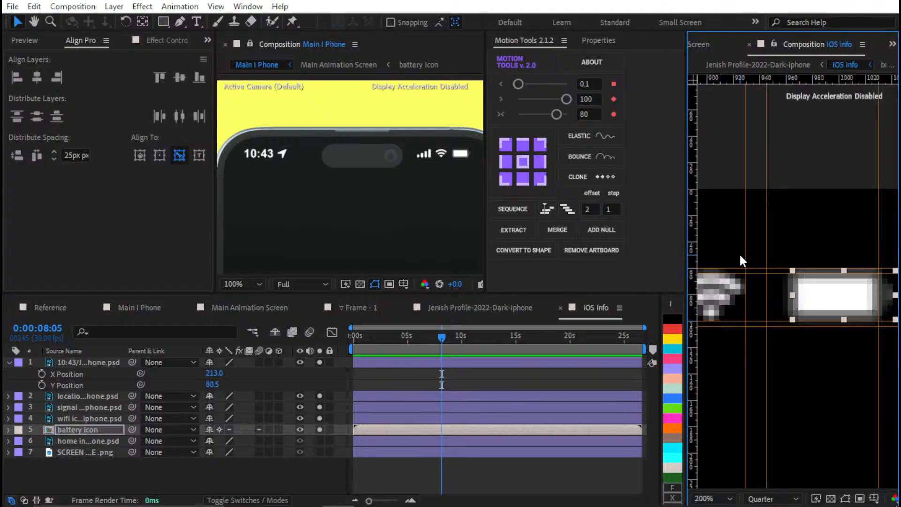
{"action": "key", "text": "shift+Left"}
{"action": "key", "text": "Down"}
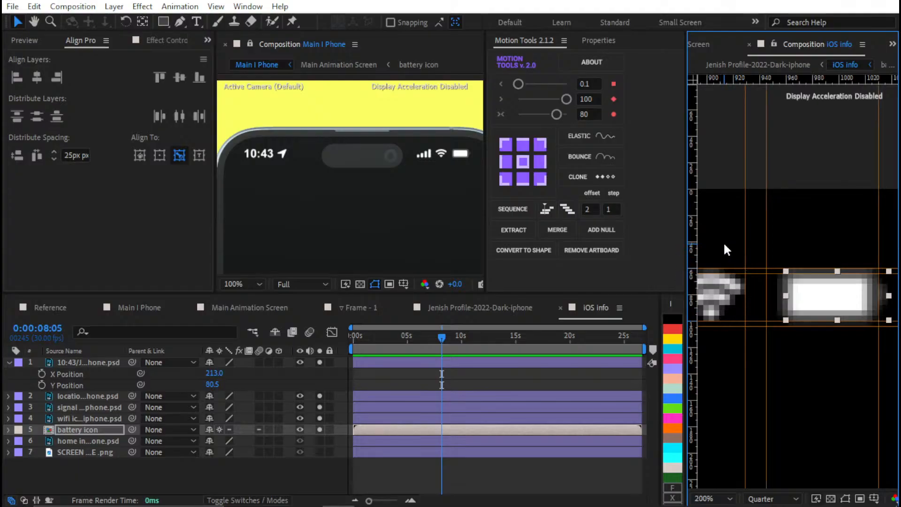
{"action": "key", "text": "Down"}
{"action": "key", "text": "Down"}
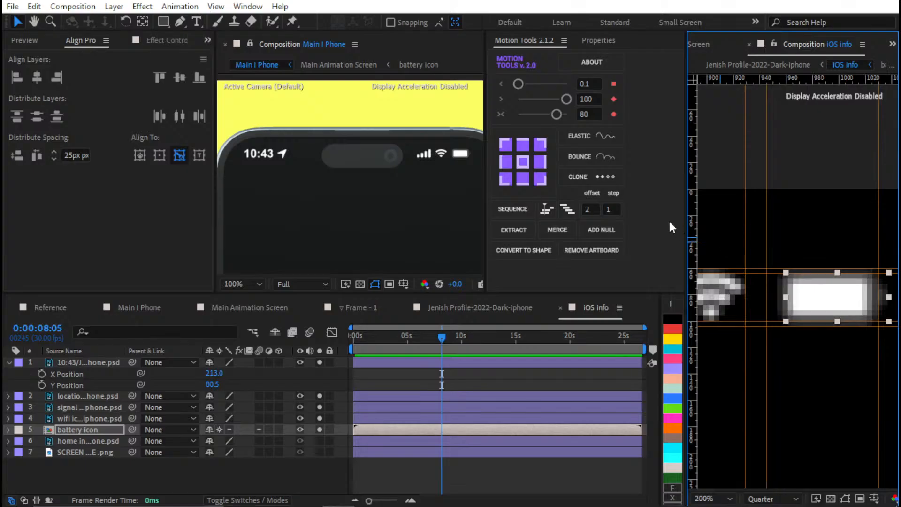
{"action": "key", "text": "Left"}
{"action": "key", "text": "Left"}
{"action": "key", "text": "Left"}
{"action": "key", "text": "Left"}
{"action": "key", "text": "Left"}
{"action": "key", "text": "Left"}
{"action": "key", "text": "Left"}
{"action": "key", "text": "Left"}
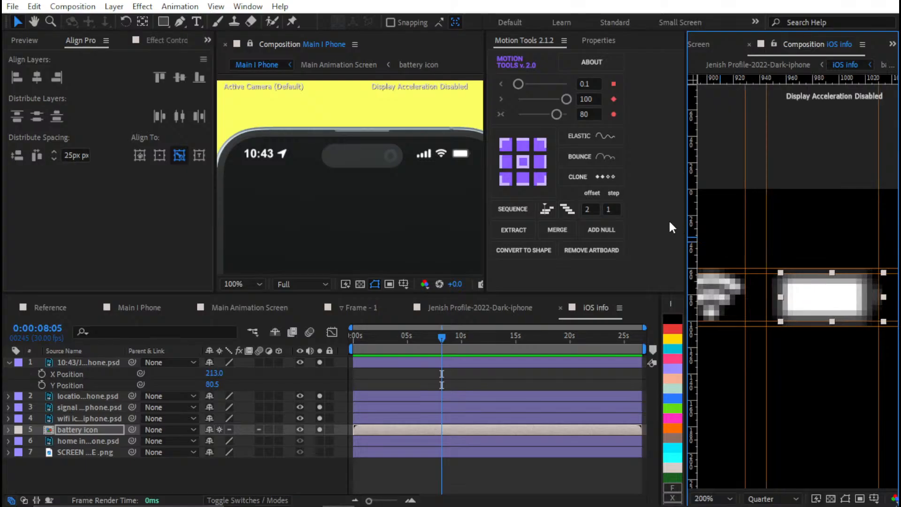
{"action": "key", "text": "Left"}
{"action": "key", "text": "Left"}
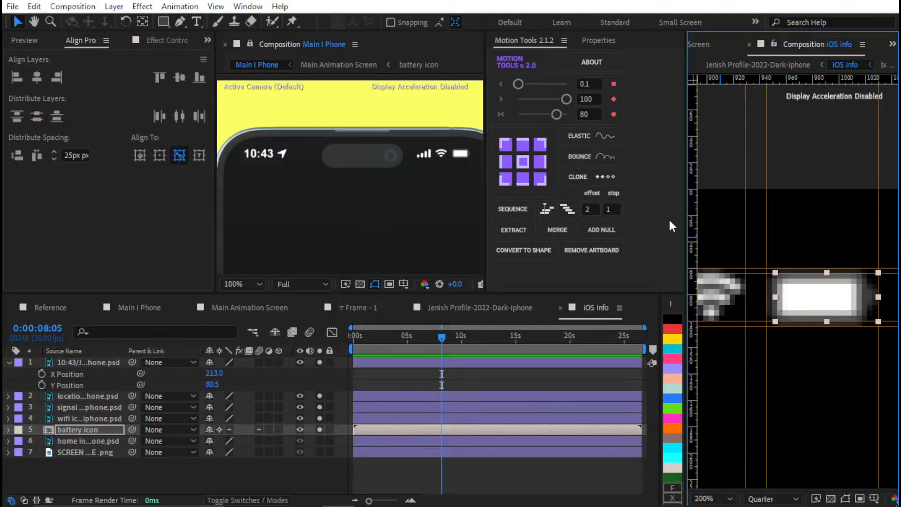
Scale the battery icon layer up slightly and move it back down and left between the horizontal guides
{"action": "key", "text": "ctrl+KP_Add"}
{"action": "key", "text": "ctrl+KP_Add"}
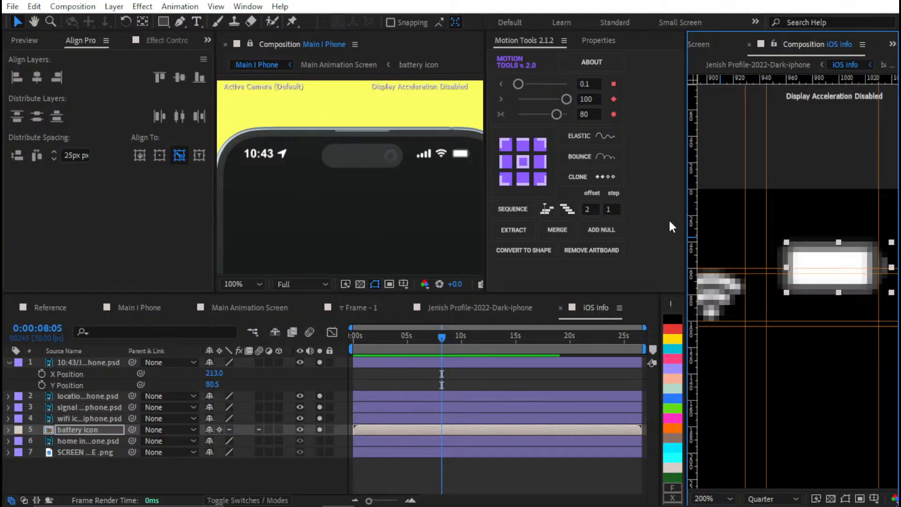
{"action": "key", "text": "shift+Down"}
{"action": "key", "text": "shift+Down"}
{"action": "key", "text": "shift+Down"}
{"action": "key", "text": "shift+Down"}
{"action": "key", "text": "shift+Left"}
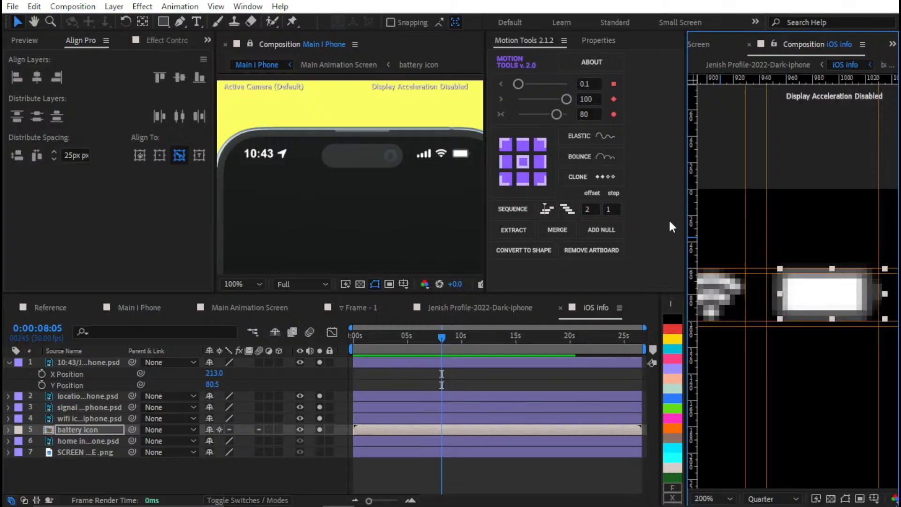
Open the battery icon precomposition and select its charge and border layers
{"action": "left_click", "coordinate": [75, 431]}
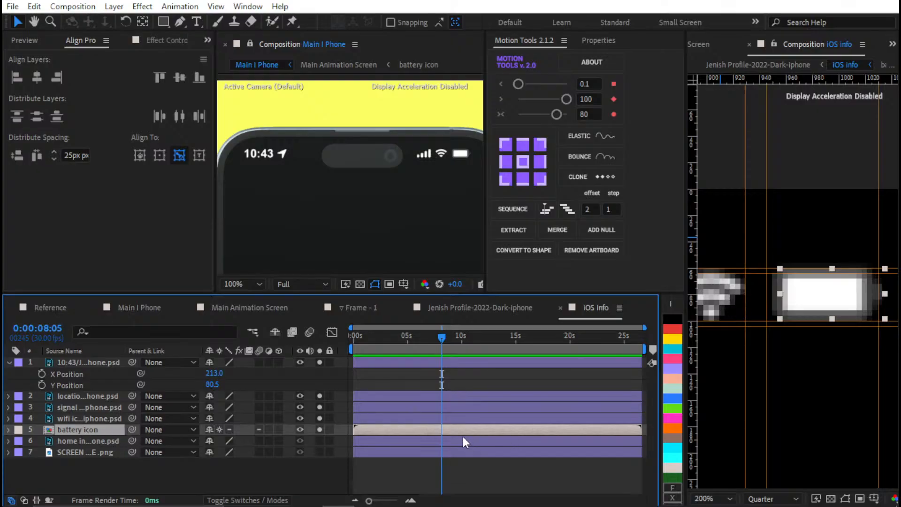
{"action": "left_click", "coordinate": [385, 426]}
{"action": "left_click", "coordinate": [423, 369]}
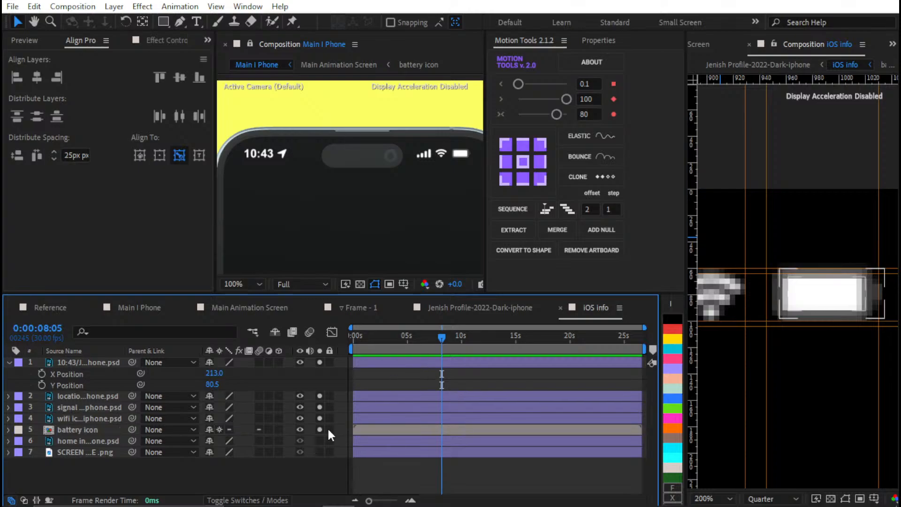
{"action": "double_click", "coordinate": [407, 430]}
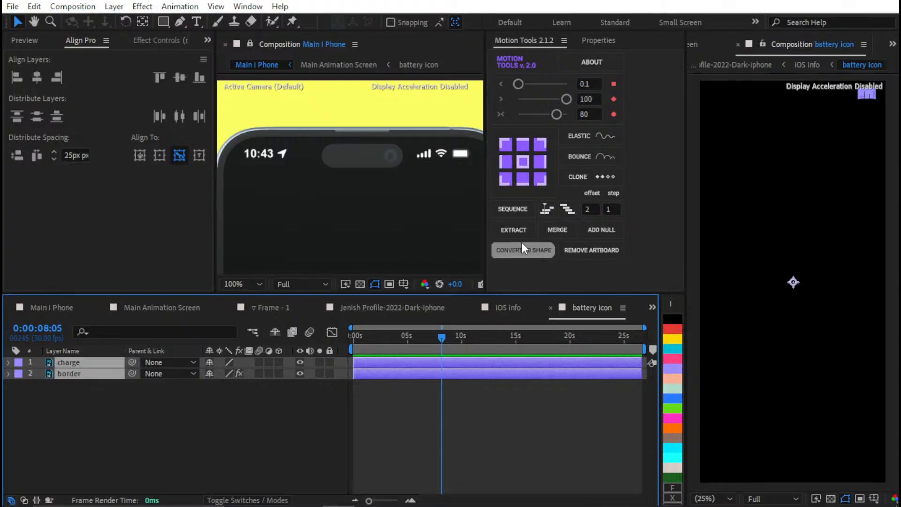
Try to merge the selected charge and border layers with Motion Tools
{"action": "left_click", "coordinate": [553, 230]}
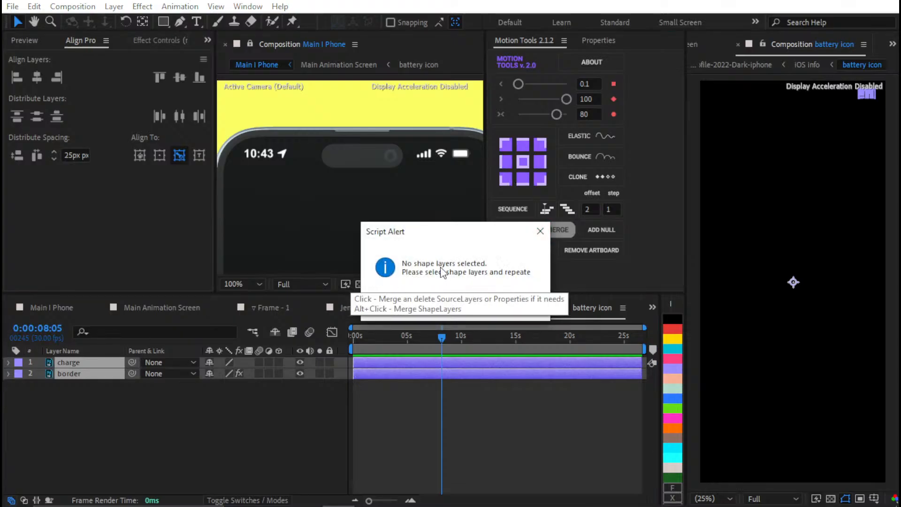
{"action": "left_click", "coordinate": [515, 311]}
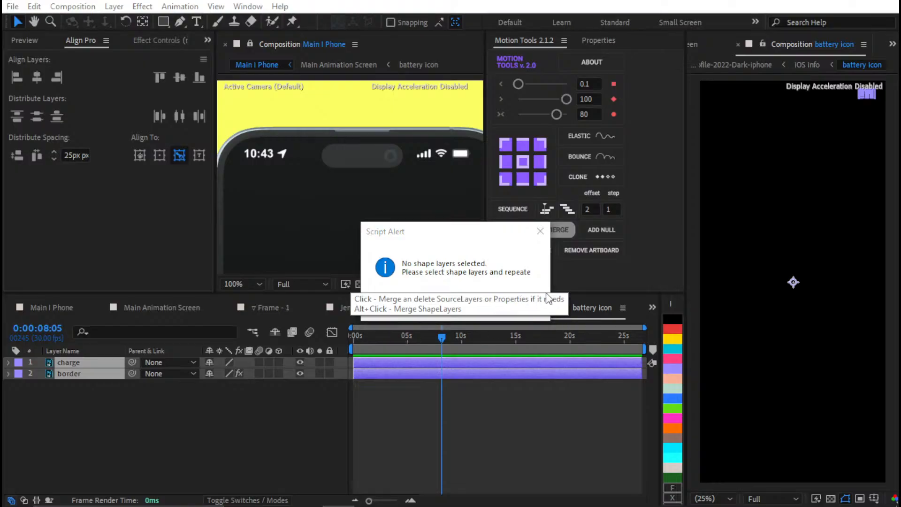
{"action": "left_click", "coordinate": [539, 230]}
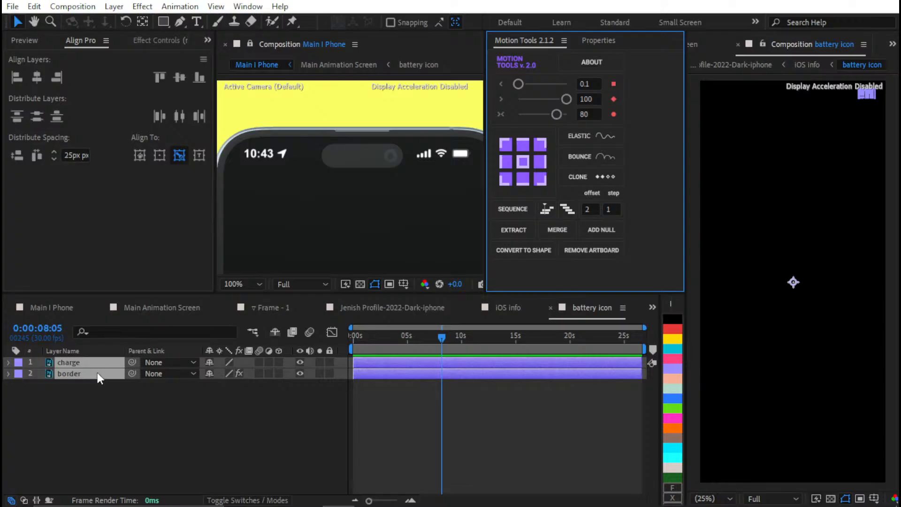
Copy the charge and border layers into the iOS info composition and delete the battery icon precomposition layer there
{"action": "left_click", "coordinate": [272, 354]}
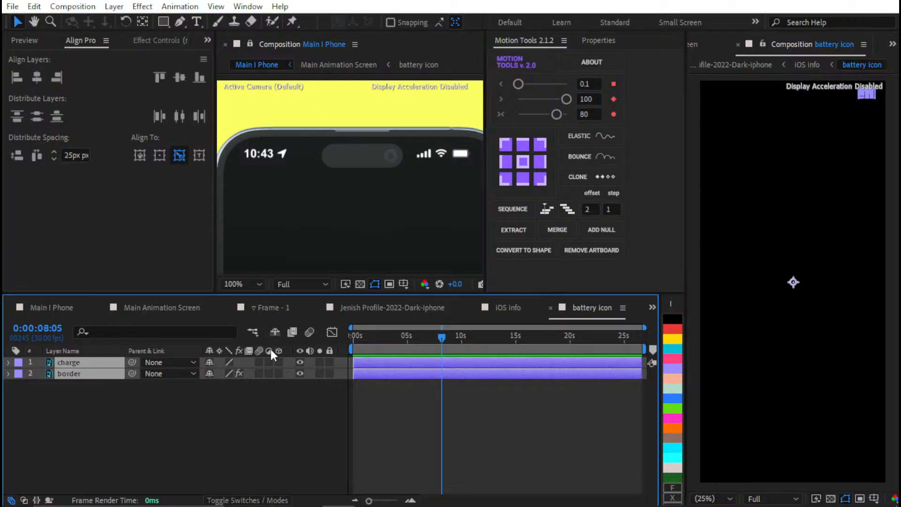
{"action": "left_click", "coordinate": [502, 307]}
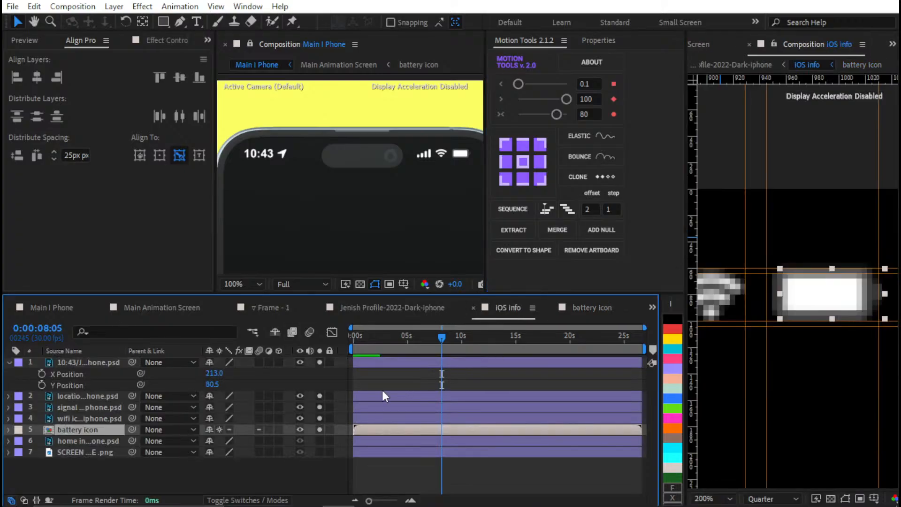
{"action": "left_click", "coordinate": [385, 452]}
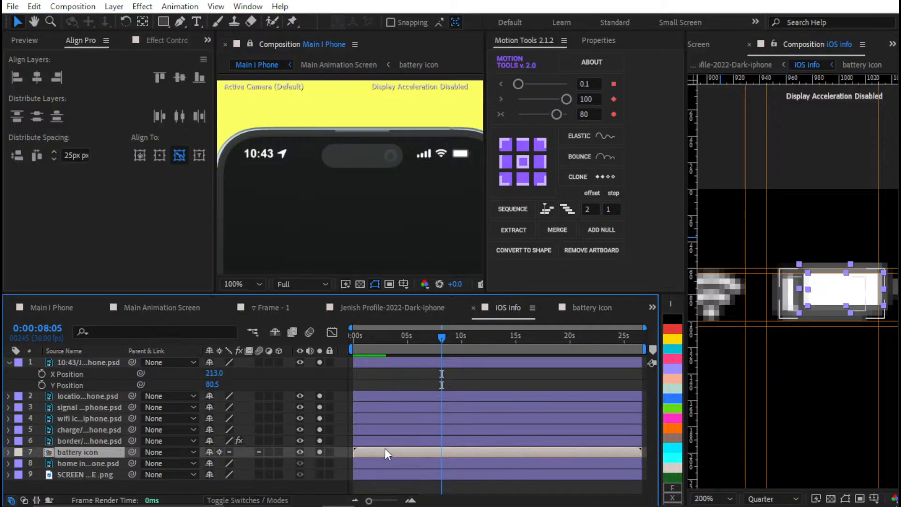
{"action": "key", "text": "Delete"}
Select only the charge and border layers in the iOS info composition and move them left and down between the guides
{"action": "left_click", "coordinate": [383, 451]}
{"action": "left_click", "coordinate": [386, 431], "text": "shift"}
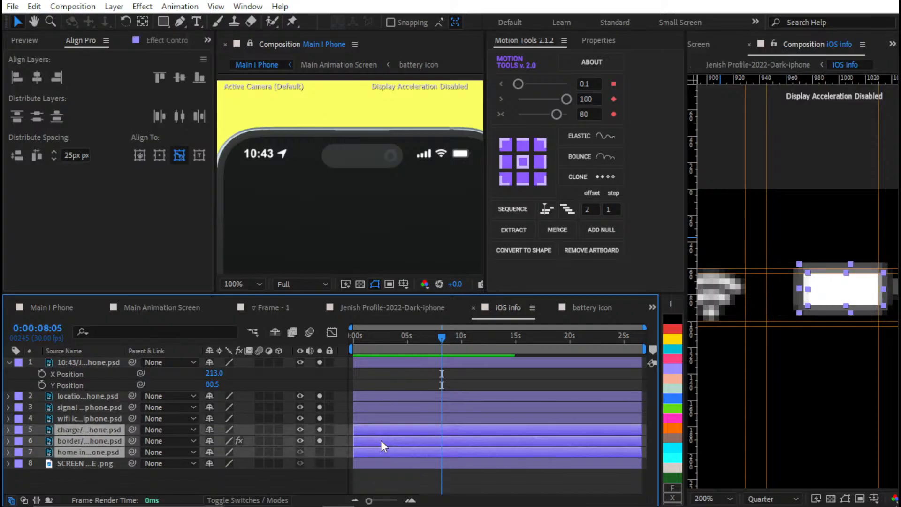
{"action": "left_click", "coordinate": [361, 451], "text": "ctrl"}
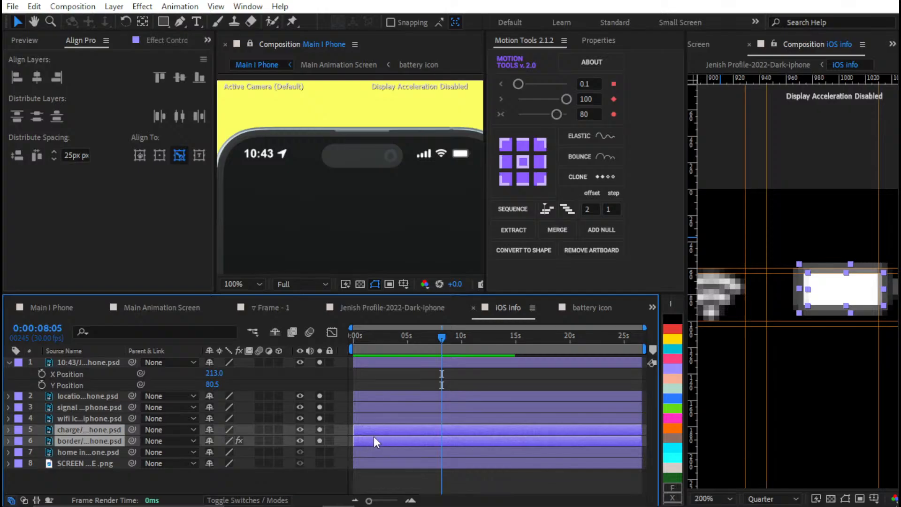
{"action": "key", "text": "shift+Left"}
{"action": "key", "text": "shift+Down"}
{"action": "key", "text": "shift+Left"}
{"action": "key", "text": "shift+Left"}
{"action": "key", "text": "shift+Left"}
{"action": "key", "text": "shift+Left"}
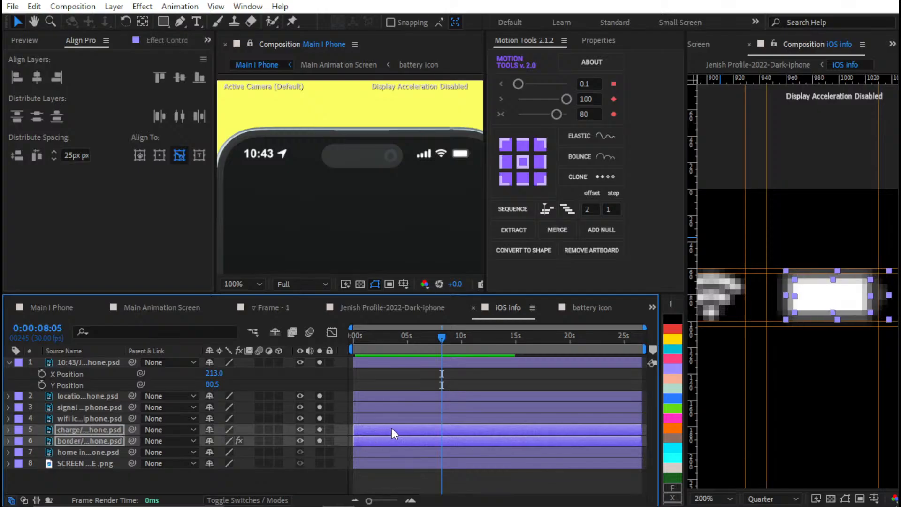
{"action": "key", "text": "shift+Right"}
{"action": "key", "text": "shift+Right"}
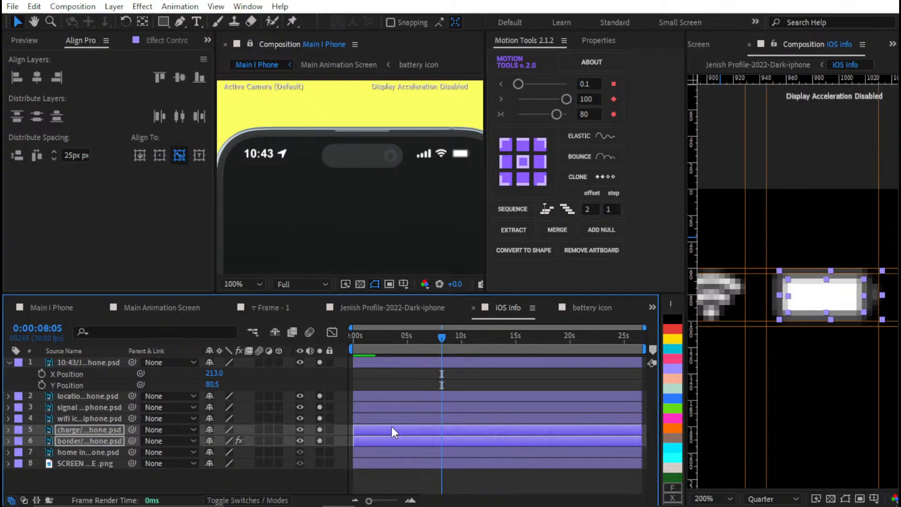
{"action": "key", "text": "Left"}
{"action": "key", "text": "Left"}
{"action": "key", "text": "Left"}
{"action": "key", "text": "Left"}
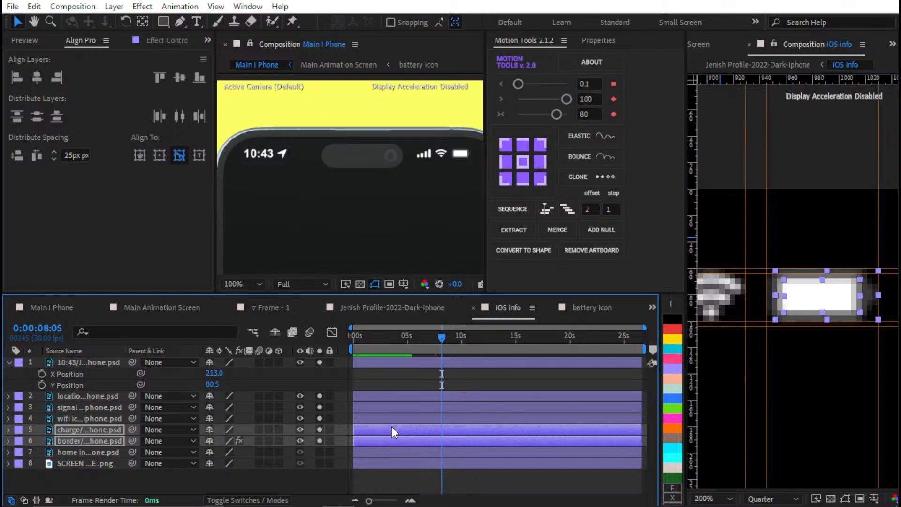
With anchor points centred, enlarge the charge and border layers slightly and move them back down and left between the guides
{"action": "key", "text": "ctrl+KP_Add"}
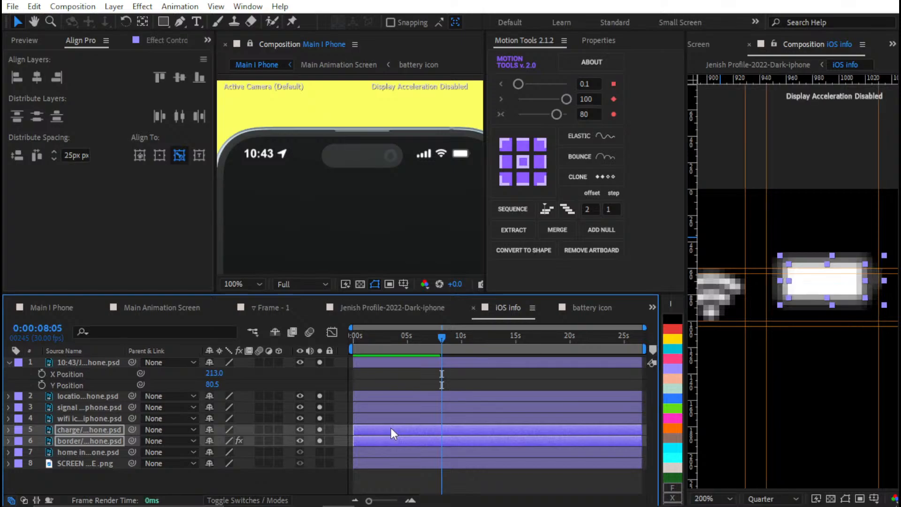
{"action": "key", "text": "ctrl+KP_Add"}
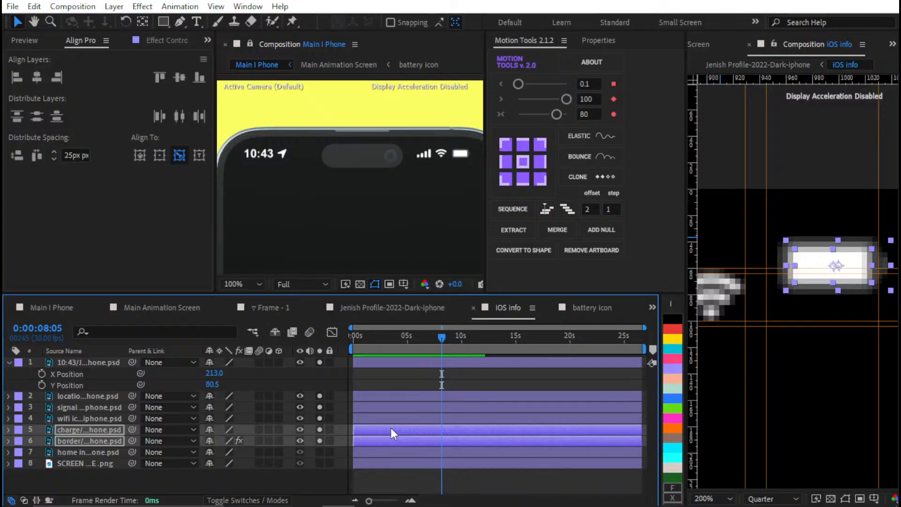
{"action": "key", "text": "shift+Down"}
{"action": "key", "text": "shift+Down"}
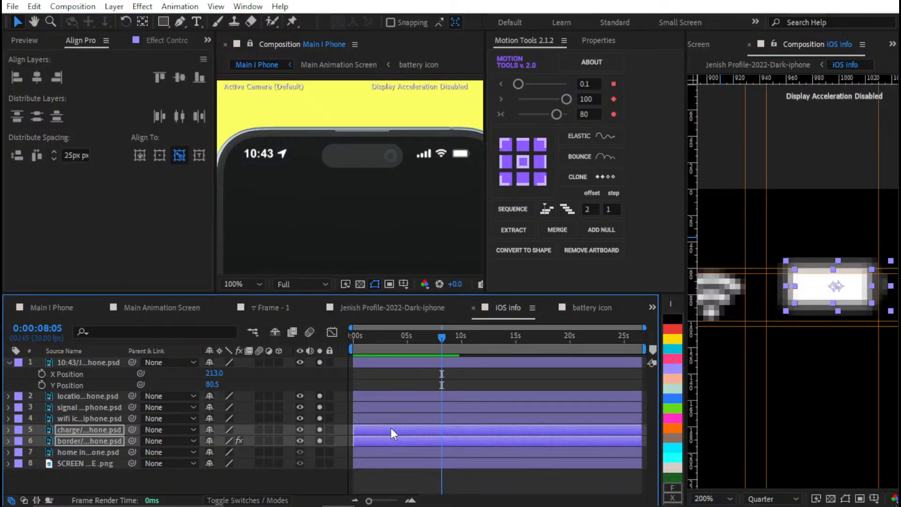
{"action": "key", "text": "Left"}
{"action": "key", "text": "Left"}
{"action": "key", "text": "Left"}
{"action": "key", "text": "Left"}
{"action": "key", "text": "Left"}
{"action": "key", "text": "shift+Left"}
{"action": "key", "text": "Down"}
{"action": "key", "text": "Down"}
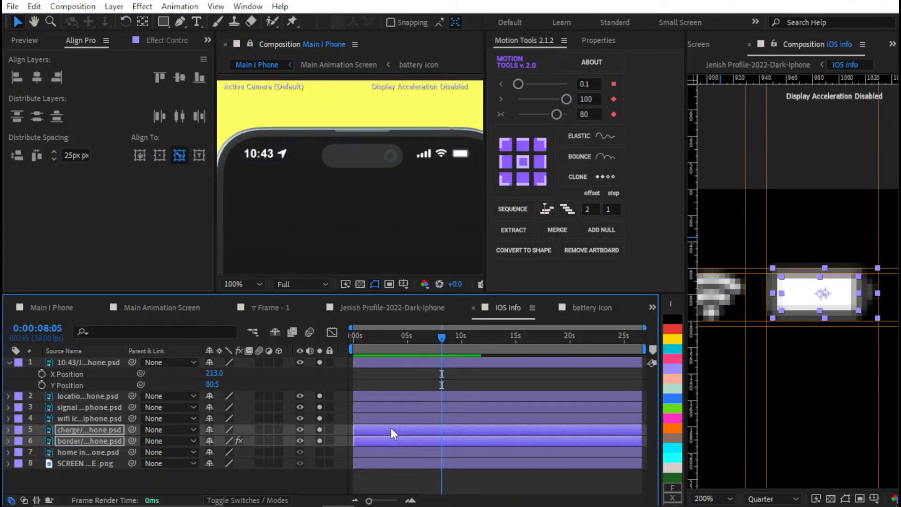
Scale the charge and border layers up a little more and nudge them down toward the lower guides
{"action": "key", "text": "ctrl+KP_Add"}
{"action": "key", "text": "ctrl+KP_Add"}
{"action": "key", "text": "alt+KP_Add"}
{"action": "key", "text": "alt+KP_Add"}
{"action": "key", "text": "alt+KP_Add"}
{"action": "key", "text": "alt+KP_Add"}
{"action": "key", "text": "alt+KP_Add"}
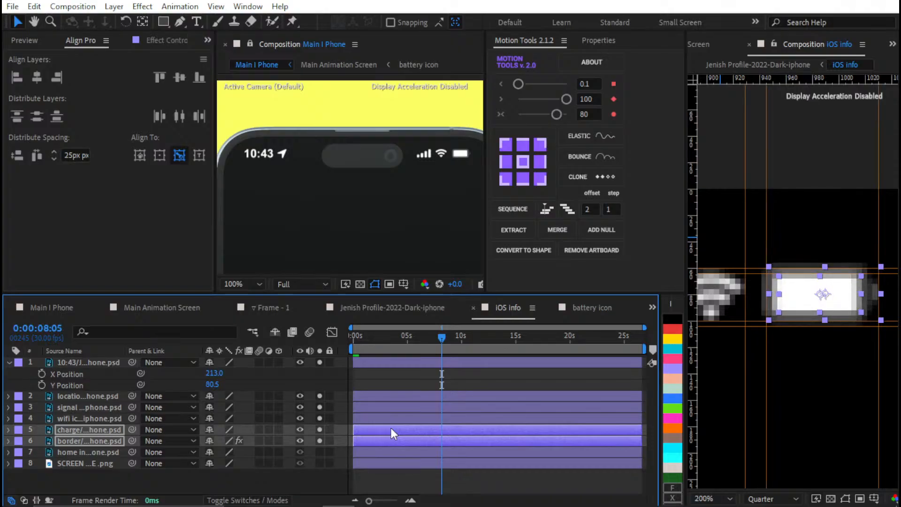
{"action": "key", "text": "Down"}
{"action": "key", "text": "Down"}
{"action": "key", "text": "Down"}
{"action": "key", "text": "Down"}
{"action": "key", "text": "Down"}
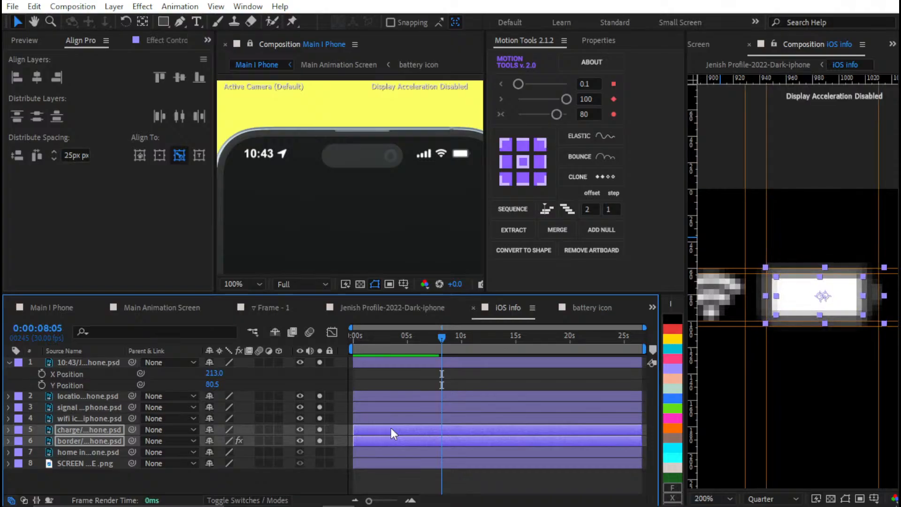
Scale the charge and border layers down slightly and nudge them right so the battery fits between the guides
{"action": "key", "text": "Right"}
{"action": "key", "text": "alt+KP_Subtract"}
{"action": "key", "text": "alt+KP_Subtract"}
{"action": "key", "text": "alt+KP_Subtract"}
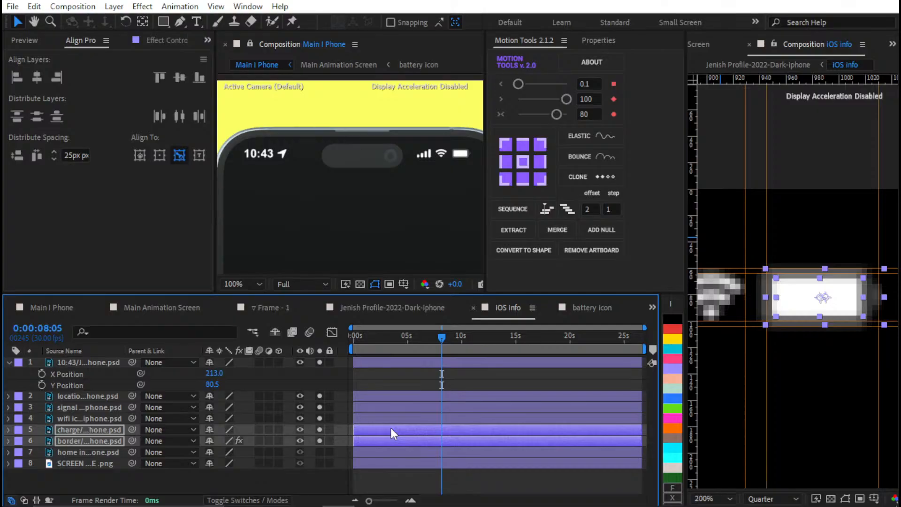
{"action": "key", "text": "alt+KP_Subtract"}
{"action": "key", "text": "alt+KP_Subtract"}
{"action": "key", "text": "alt+KP_Subtract"}
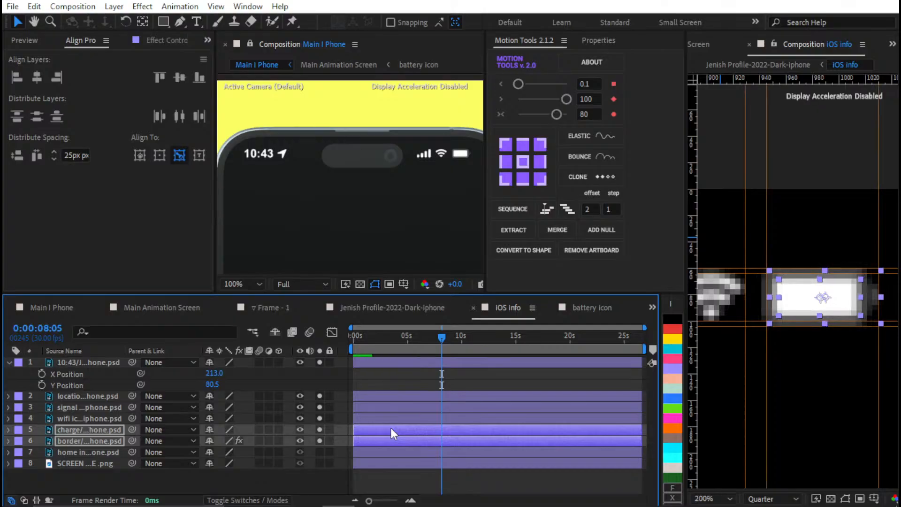
{"action": "key", "text": "alt+KP_Subtract"}
{"action": "key", "text": "alt+KP_Subtract"}
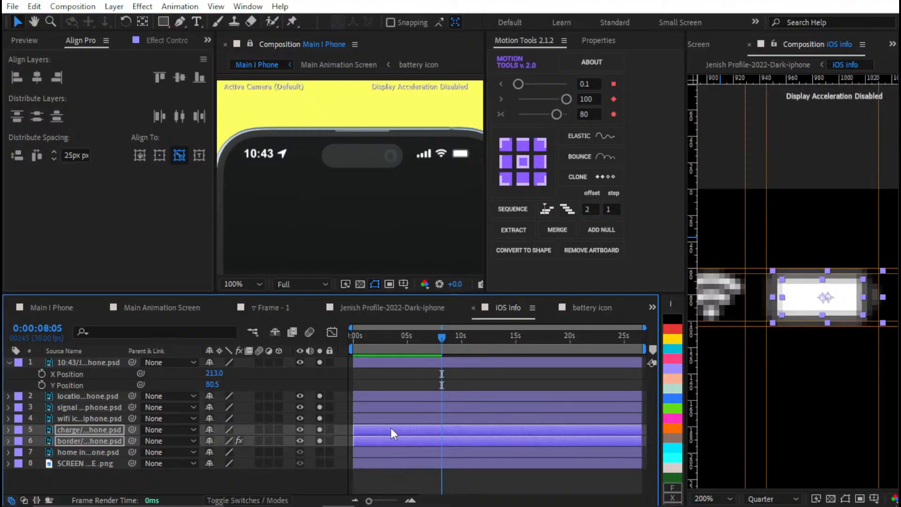
Hide the guides and rulers in the iOS info composition and check the status icons on the phone mockup up close
{"action": "left_click", "coordinate": [471, 483]}
{"action": "key", "text": "shift+slash"}
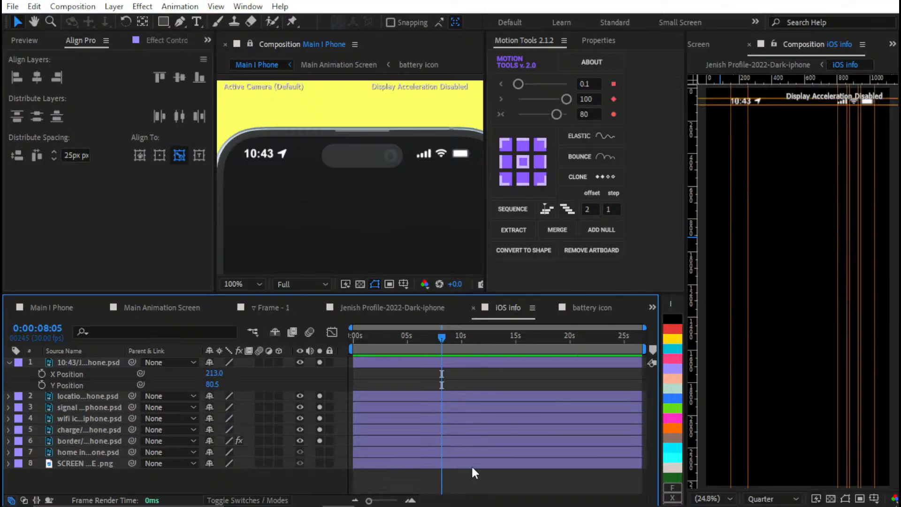
{"action": "key", "text": "ctrl+semicolon"}
{"action": "left_click_drag", "start_coordinate": [797, 154], "coordinate": [815, 318]}
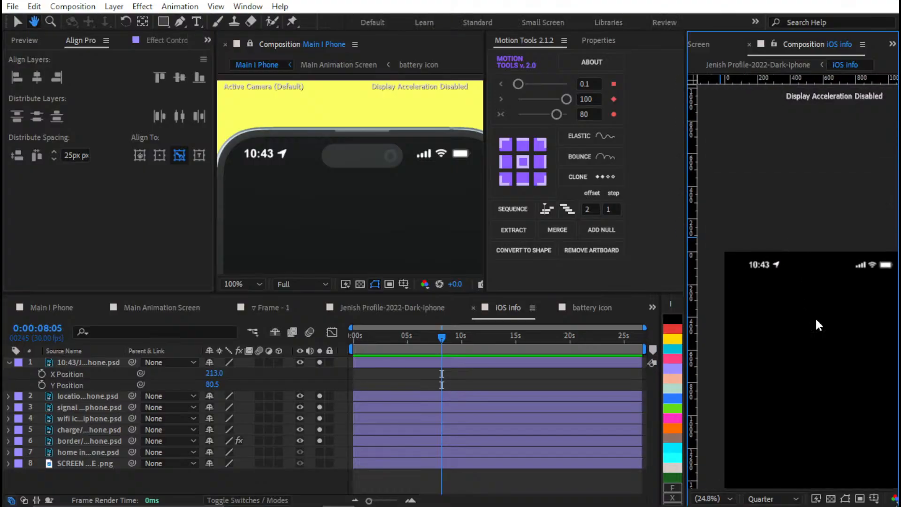
{"action": "key", "text": "ctrl+r"}
{"action": "left_click_drag", "start_coordinate": [756, 237], "coordinate": [758, 339]}
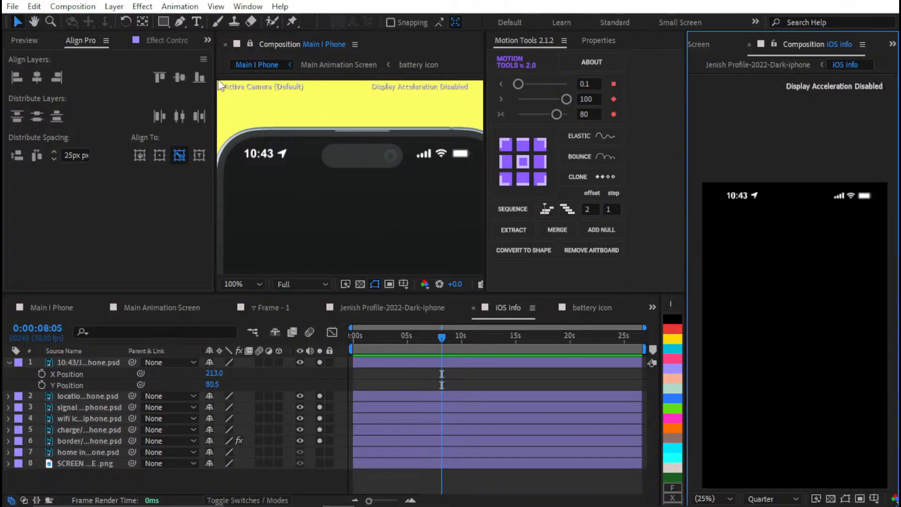
{"action": "scroll", "coordinate": [301, 165], "scroll_direction": "down", "scroll_amount": 2}
{"action": "scroll", "coordinate": [384, 154], "scroll_direction": "up", "scroll_amount": 2}
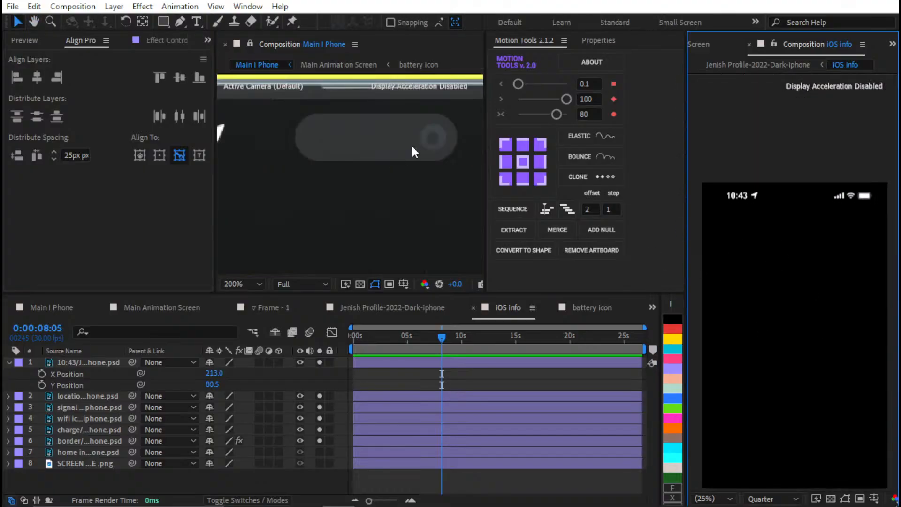
{"action": "scroll", "coordinate": [411, 145], "scroll_direction": "down", "scroll_amount": 1}
{"action": "left_click_drag", "start_coordinate": [450, 141], "coordinate": [316, 168]}
{"action": "scroll", "coordinate": [317, 180], "scroll_direction": "up", "scroll_amount": 1}
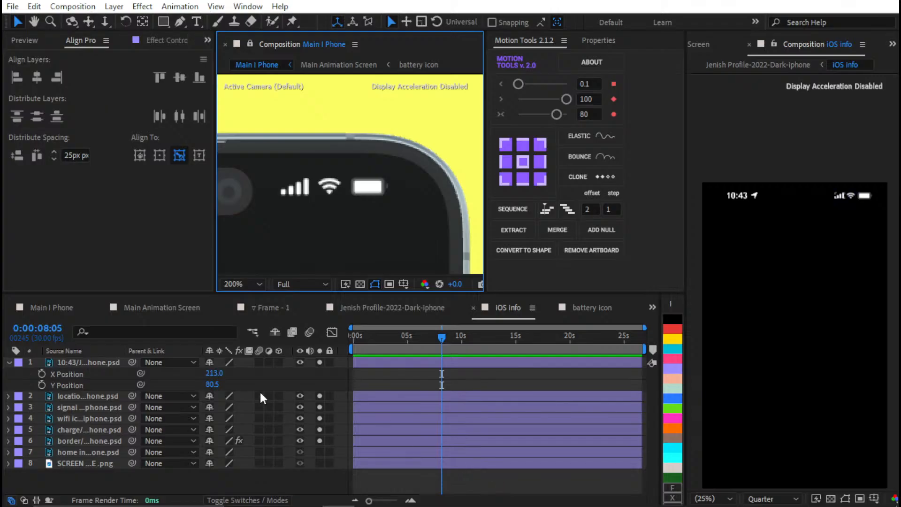
Open the Element Scene Setup of the Main I Phone layer in the Main I Phone composition
{"action": "left_click", "coordinate": [172, 323]}
{"action": "left_click", "coordinate": [164, 307]}
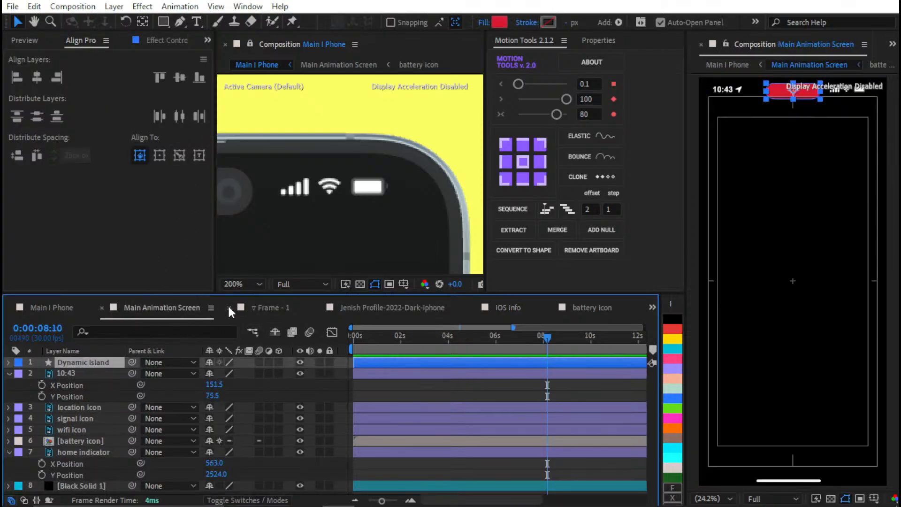
{"action": "left_click", "coordinate": [64, 308]}
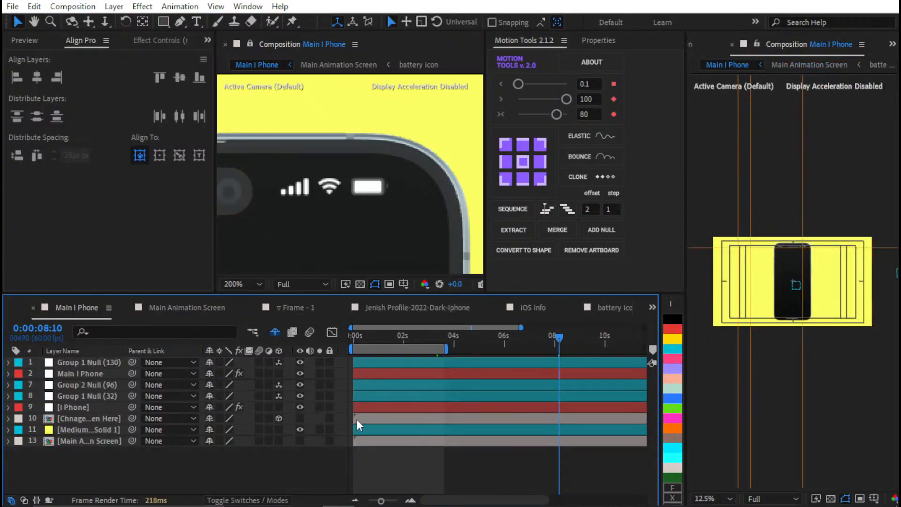
{"action": "left_click", "coordinate": [86, 373]}
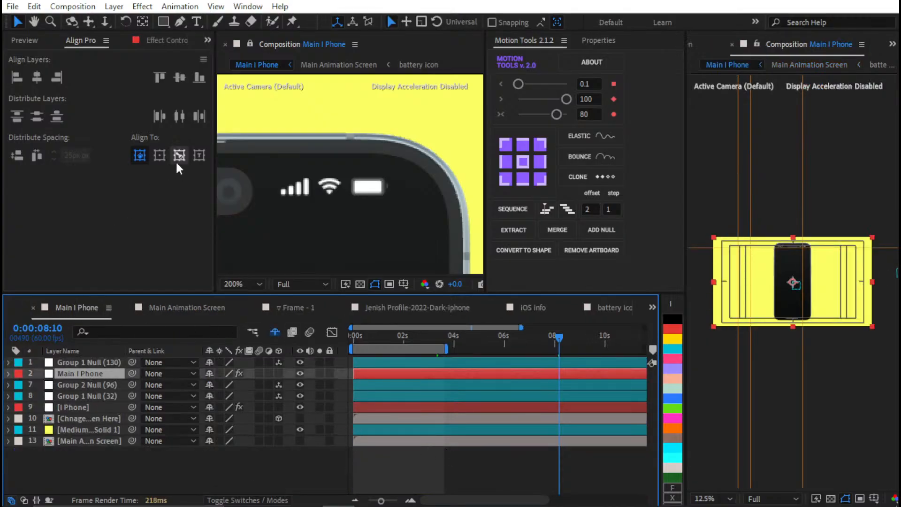
{"action": "left_click", "coordinate": [151, 40]}
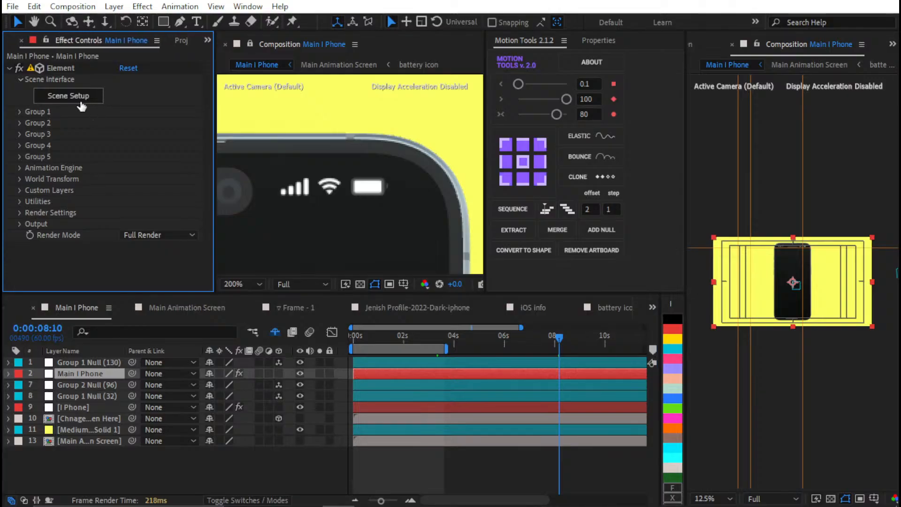
{"action": "left_click", "coordinate": [80, 102]}
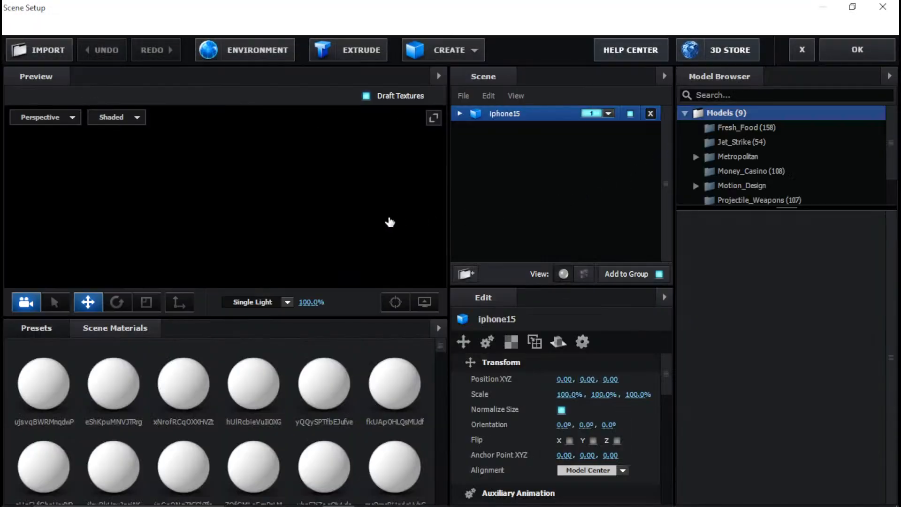
Apply the Black_Outline preset from the Physical materials to the dynamic island of the phone model
{"action": "scroll", "coordinate": [317, 184], "scroll_direction": "up", "scroll_amount": 5}
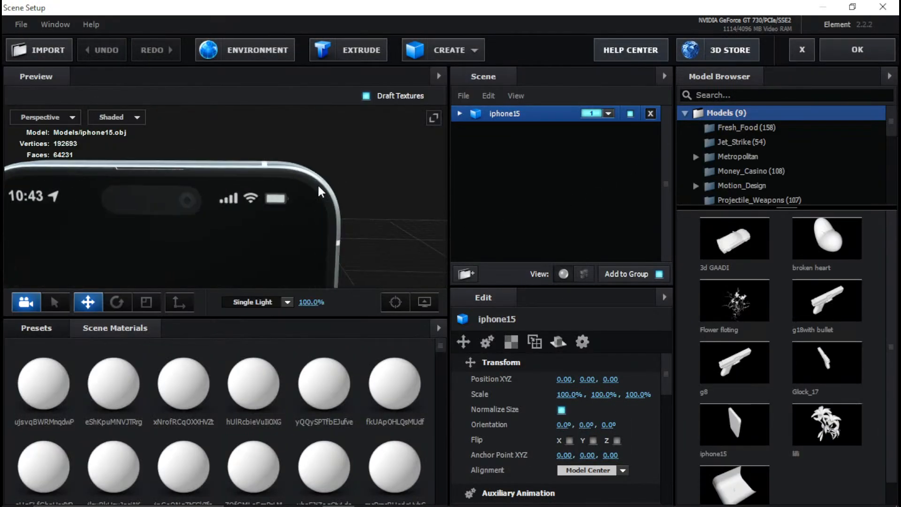
{"action": "left_click_drag", "start_coordinate": [319, 184], "coordinate": [256, 260]}
{"action": "left_click", "coordinate": [36, 327]}
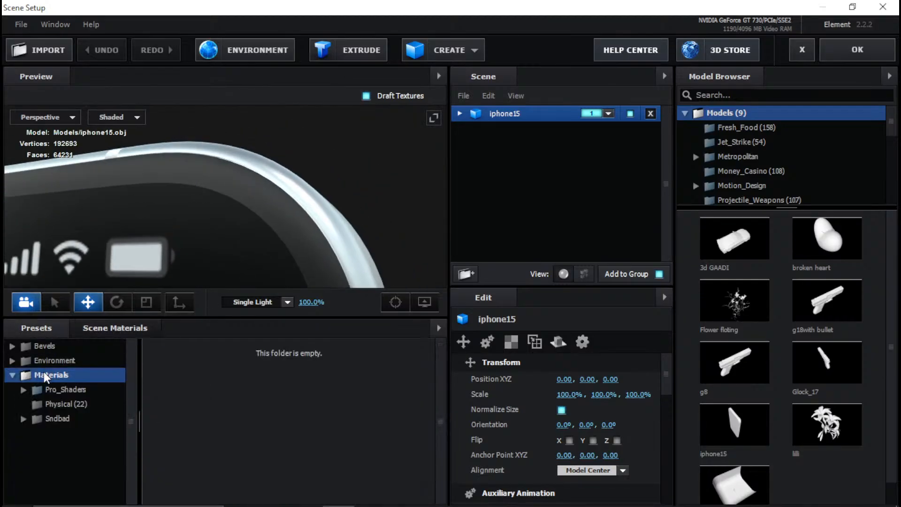
{"action": "left_click", "coordinate": [55, 418]}
{"action": "left_click", "coordinate": [66, 403]}
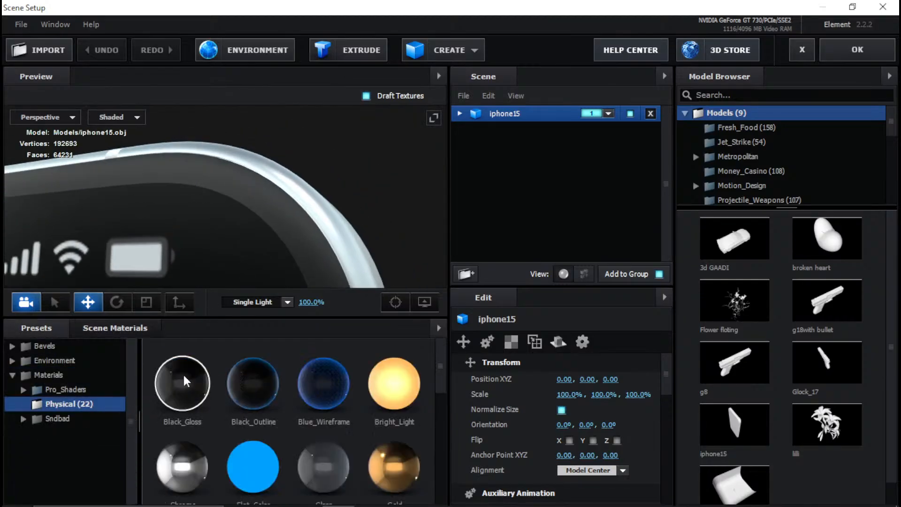
{"action": "left_click_drag", "start_coordinate": [253, 387], "coordinate": [234, 249]}
{"action": "scroll", "coordinate": [277, 222], "scroll_direction": "down", "scroll_amount": 3}
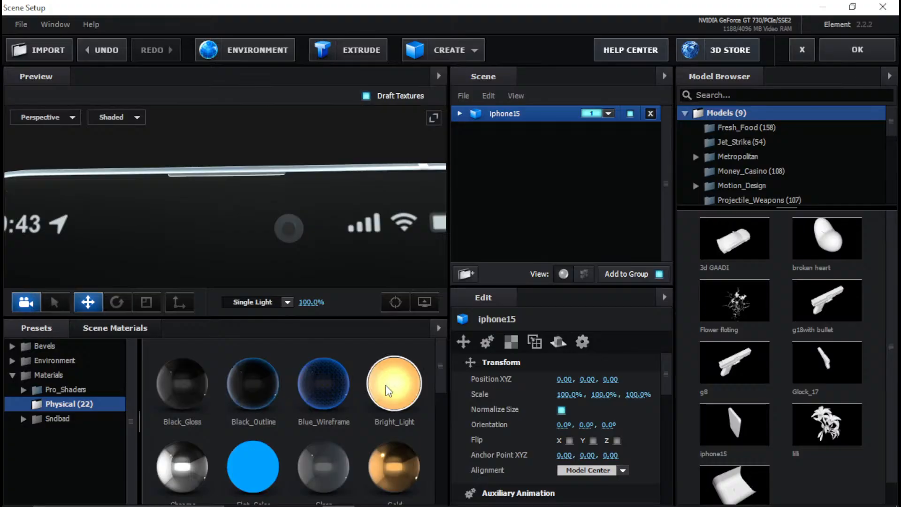
Mark the front camera circle with Bright_Light to find its material in the iphone15 model, and replace it with Black_Outline
{"action": "left_click_drag", "start_coordinate": [394, 382], "coordinate": [296, 234]}
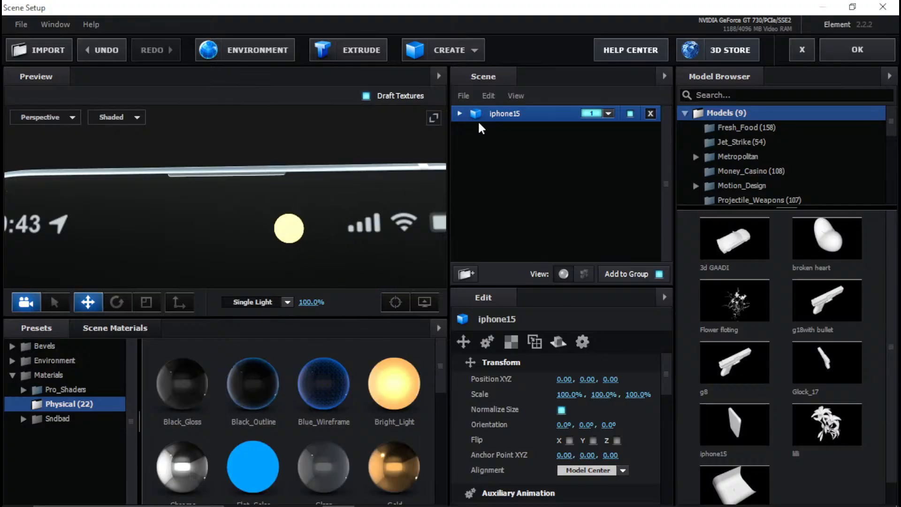
{"action": "left_click", "coordinate": [459, 113]}
{"action": "scroll", "coordinate": [502, 224], "scroll_direction": "down", "scroll_amount": 5}
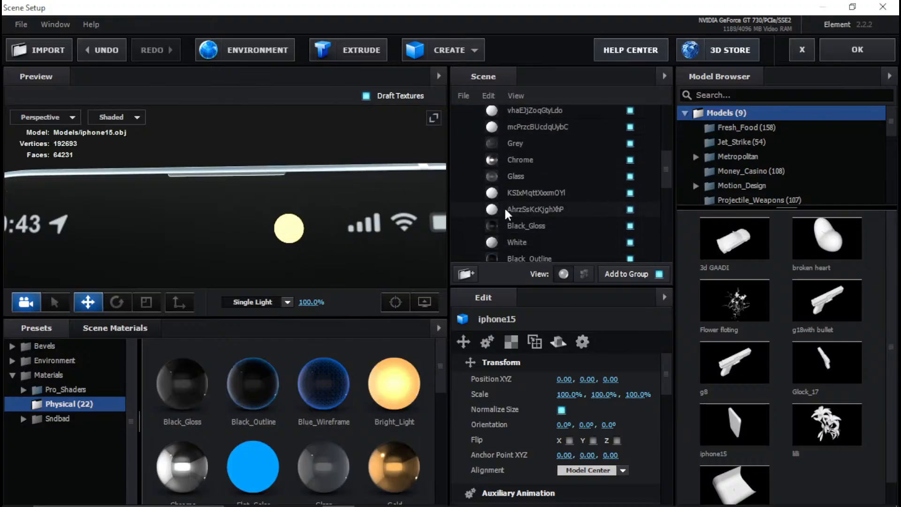
{"action": "scroll", "coordinate": [514, 190], "scroll_direction": "down", "scroll_amount": 3}
{"action": "left_click", "coordinate": [521, 209]}
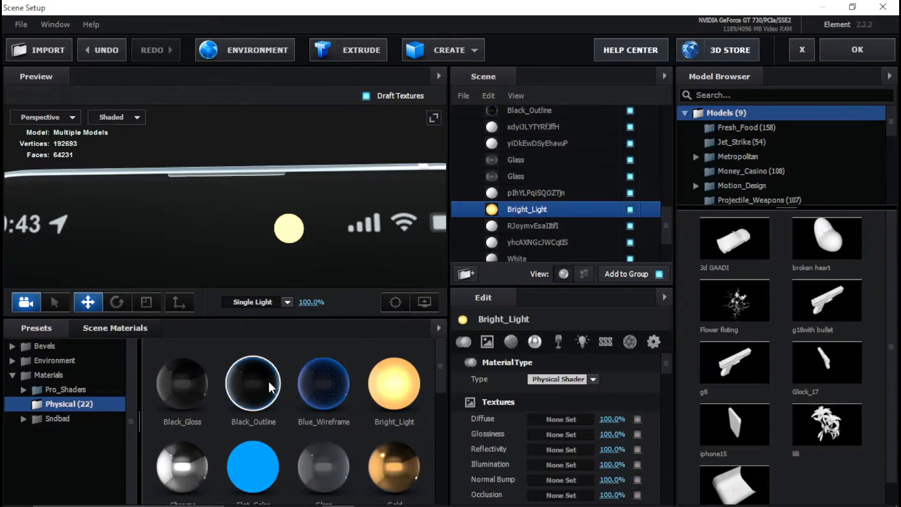
{"action": "key", "text": "ctrl+z"}
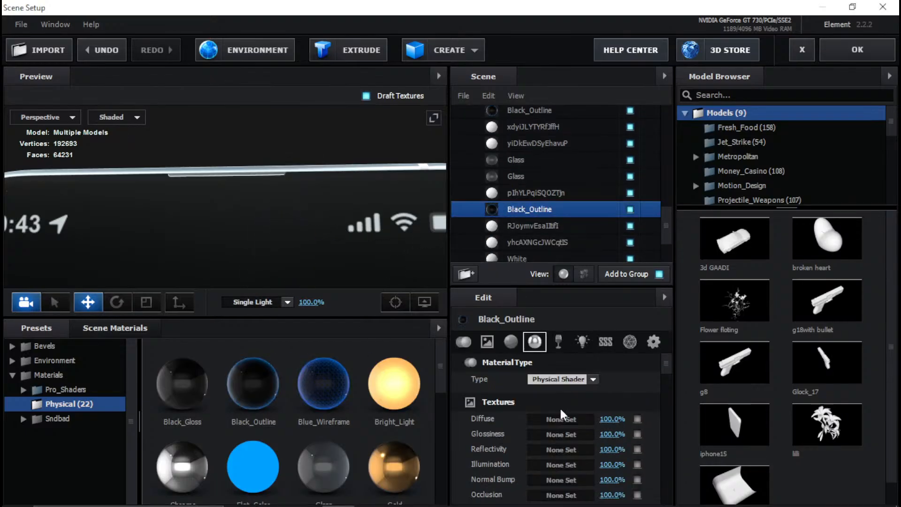
Set the camera circle's Black_Outline material to 97% Force Opacity and turn off that material's visibility
{"action": "scroll", "coordinate": [577, 430], "scroll_direction": "down", "scroll_amount": 5}
{"action": "scroll", "coordinate": [596, 448], "scroll_direction": "down", "scroll_amount": 5}
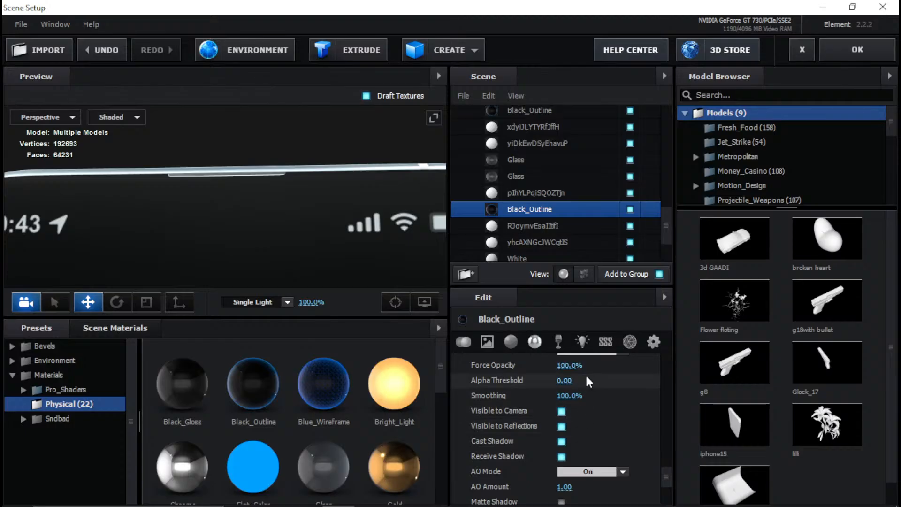
{"action": "left_click", "coordinate": [570, 364]}
{"action": "type", "text": "97"}
{"action": "key", "text": "Return"}
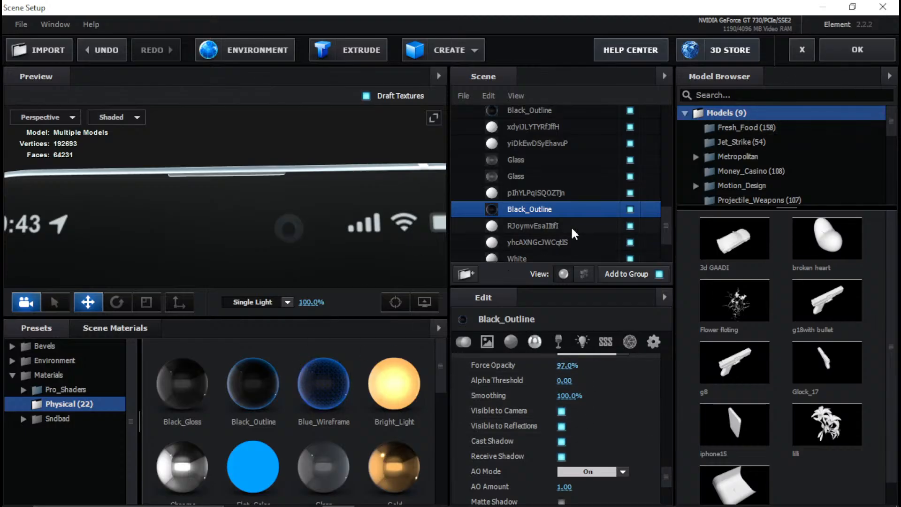
{"action": "left_click", "coordinate": [630, 209]}
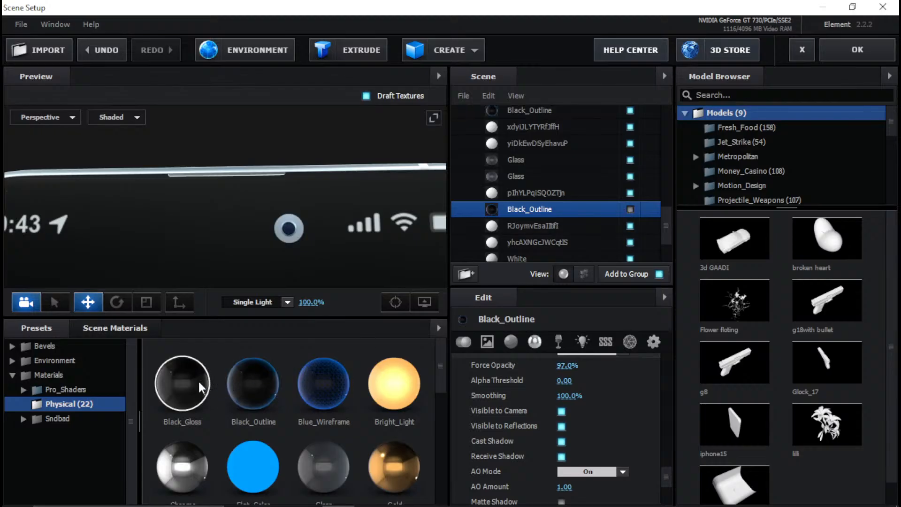
Apply Black_Outline to the light ring of the front camera, restore the camera material's visibility, and accept the scene changes
{"action": "left_click_drag", "start_coordinate": [243, 389], "coordinate": [302, 223]}
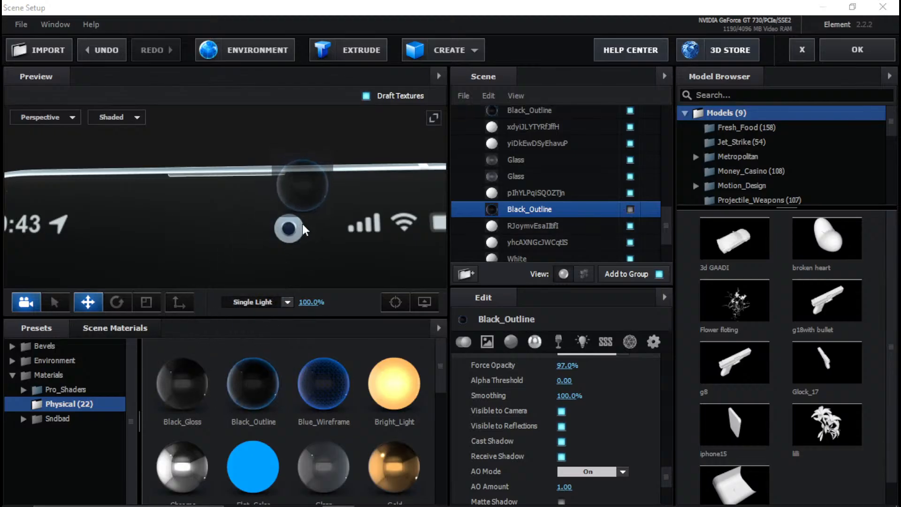
{"action": "left_click", "coordinate": [630, 210]}
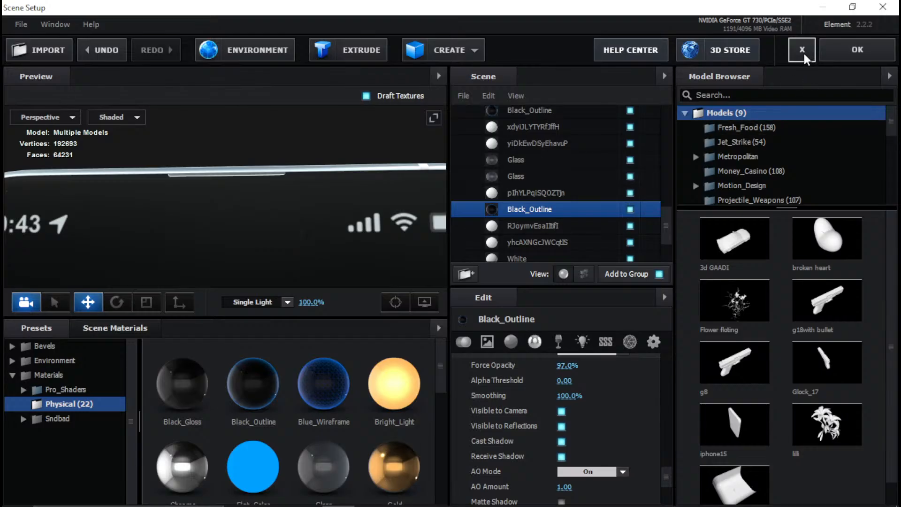
{"action": "left_click_drag", "start_coordinate": [370, 203], "coordinate": [325, 241]}
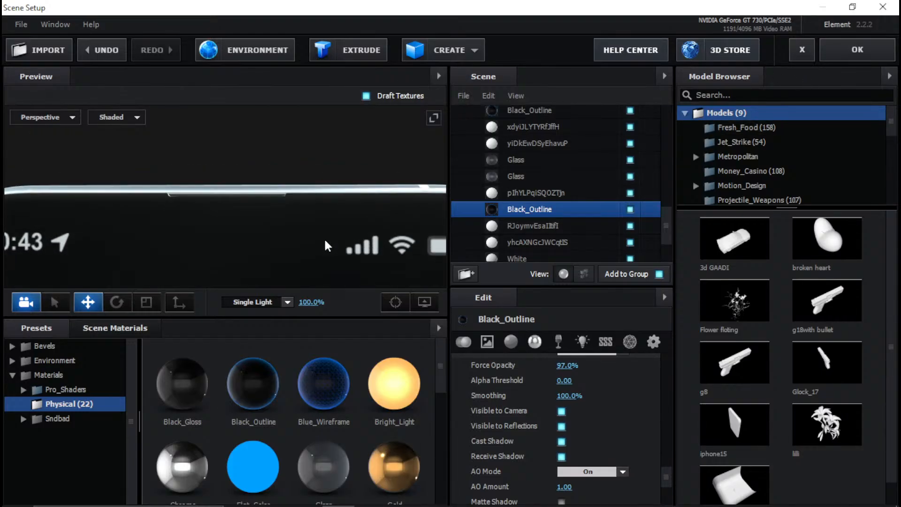
{"action": "left_click", "coordinate": [843, 52]}
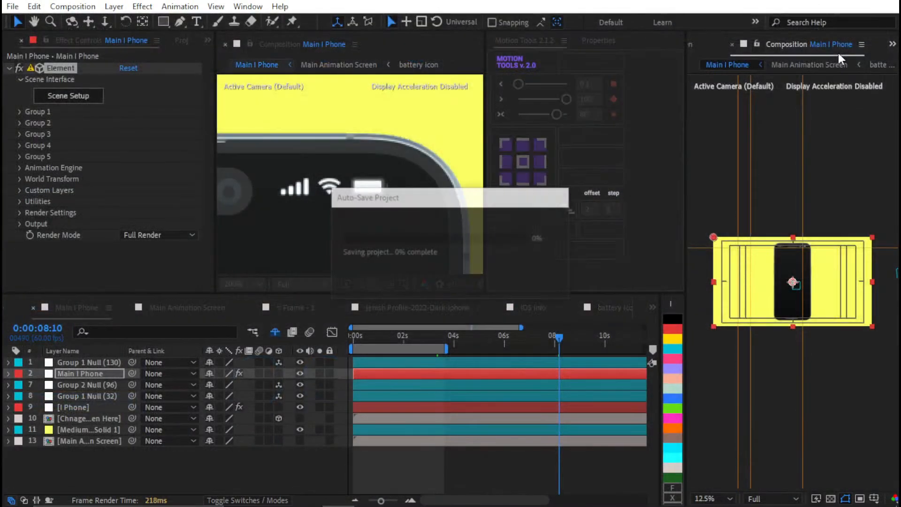
Hide the Dynamic Island layer in the Main Animation Screen composition and check the phone's status bar
{"action": "scroll", "coordinate": [333, 199], "scroll_direction": "down", "scroll_amount": 2}
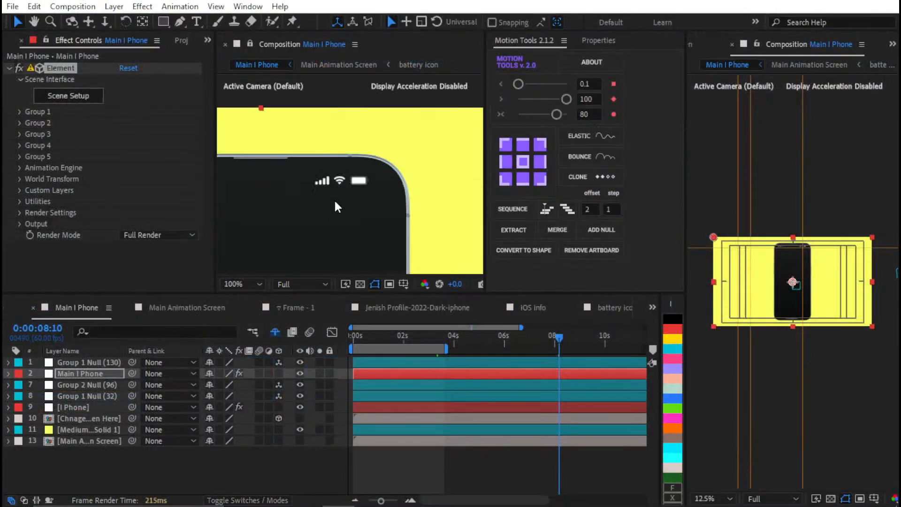
{"action": "left_click_drag", "start_coordinate": [330, 197], "coordinate": [266, 175]}
{"action": "scroll", "coordinate": [453, 174], "scroll_direction": "up", "scroll_amount": 2}
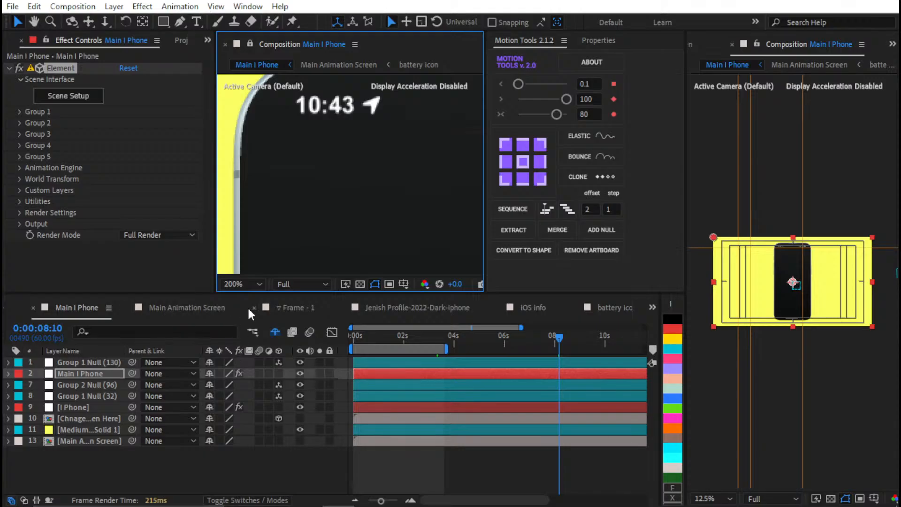
{"action": "left_click", "coordinate": [206, 308]}
{"action": "scroll", "coordinate": [404, 142], "scroll_direction": "down", "scroll_amount": 1}
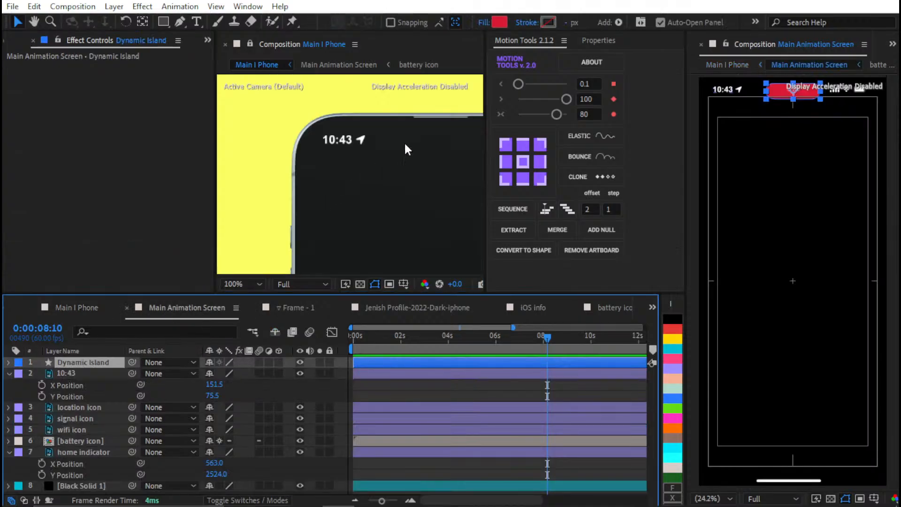
{"action": "left_click_drag", "start_coordinate": [404, 142], "coordinate": [320, 175]}
{"action": "left_click", "coordinate": [300, 361]}
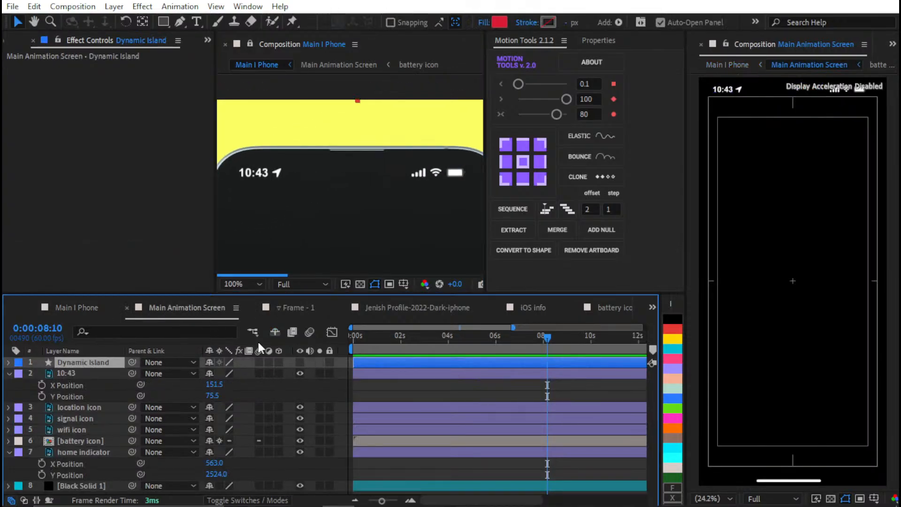
{"action": "scroll", "coordinate": [390, 171], "scroll_direction": "up", "scroll_amount": 1}
{"action": "scroll", "coordinate": [395, 175], "scroll_direction": "down", "scroll_amount": 3}
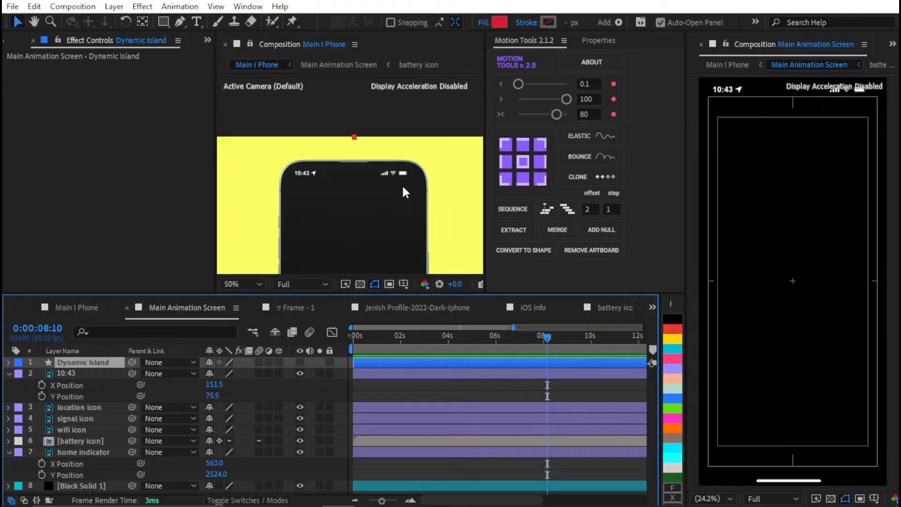
{"action": "left_click_drag", "start_coordinate": [387, 199], "coordinate": [398, 151]}
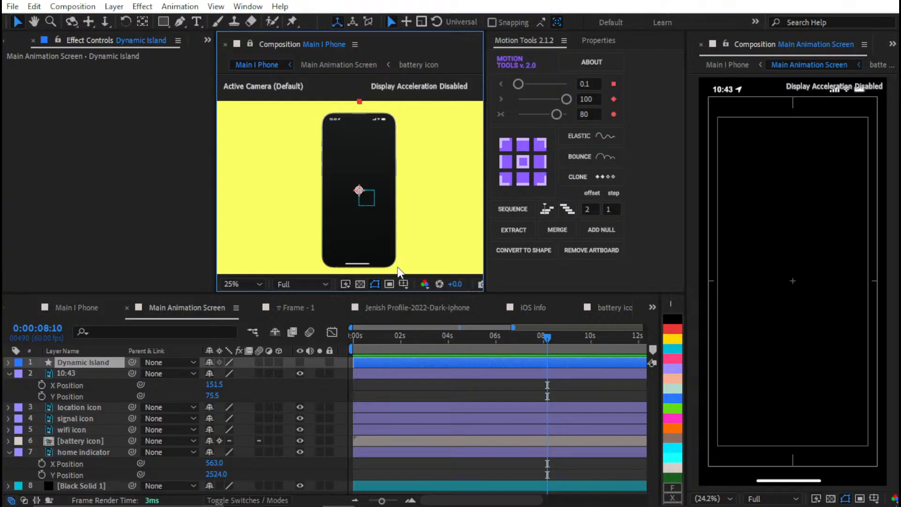
Collapse the layer properties in Main Animation Screen, then lock all eight layers and hide them from the timeline as shy
{"action": "key", "text": "shift+slash"}
{"action": "left_click", "coordinate": [444, 393]}
{"action": "key", "text": "u"}
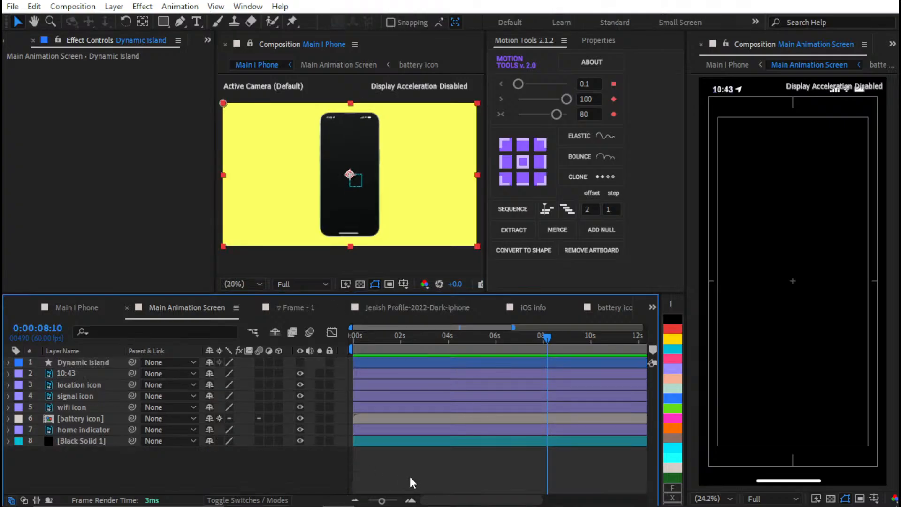
{"action": "key", "text": "ctrl+a"}
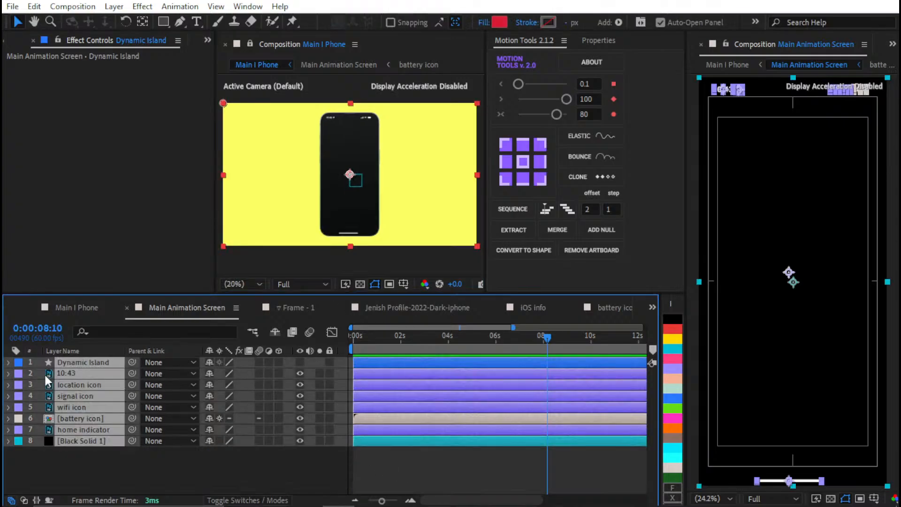
{"action": "left_click", "coordinate": [329, 362]}
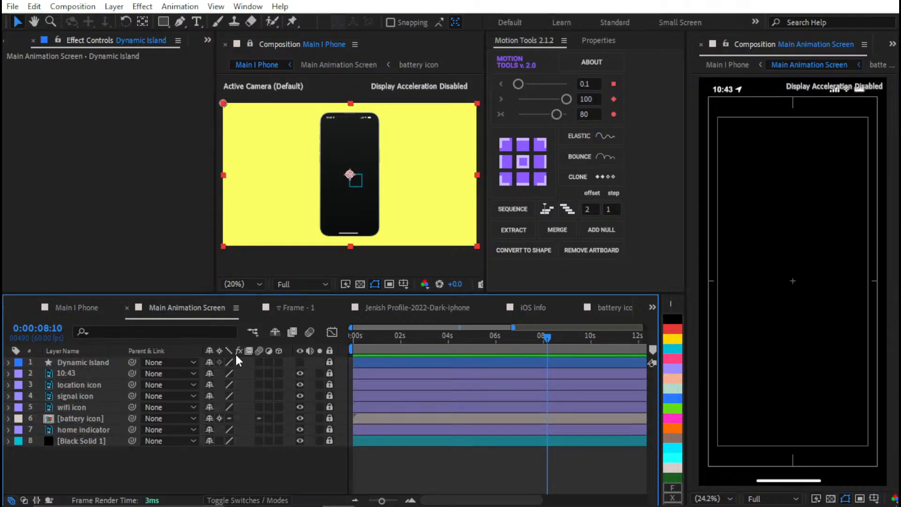
{"action": "left_click_drag", "start_coordinate": [210, 429], "coordinate": [210, 446]}
{"action": "left_click", "coordinate": [271, 331]}
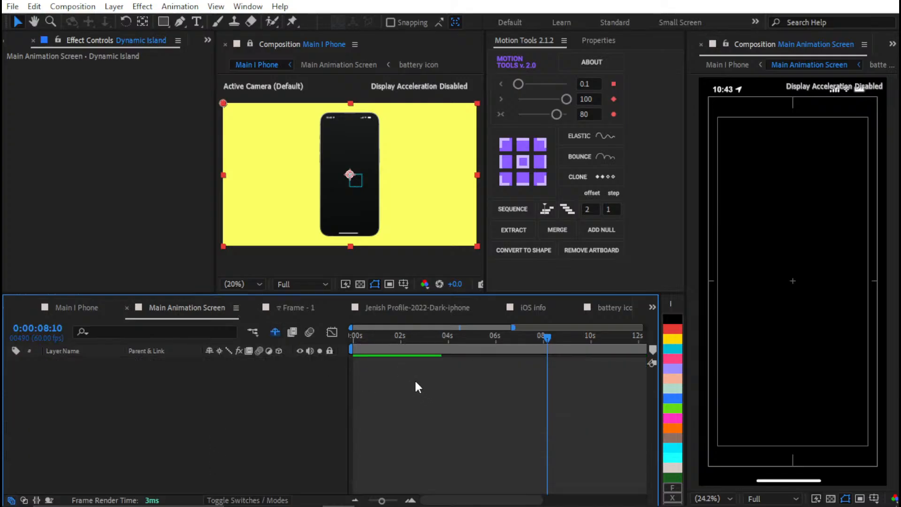
Close the Jenish Profile-2022-Dark-iphone, Frame - 1, iOS info and battery icon timelines
{"action": "left_click", "coordinate": [280, 307]}
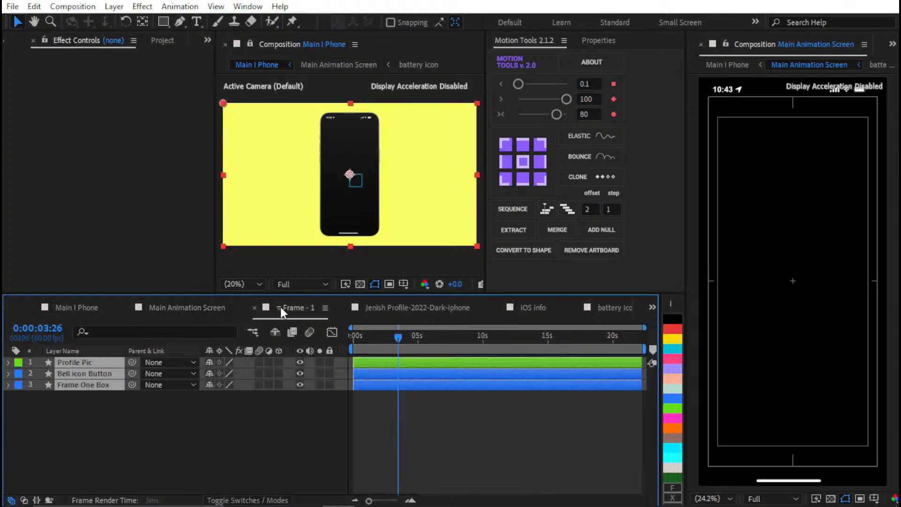
{"action": "left_click", "coordinate": [341, 306]}
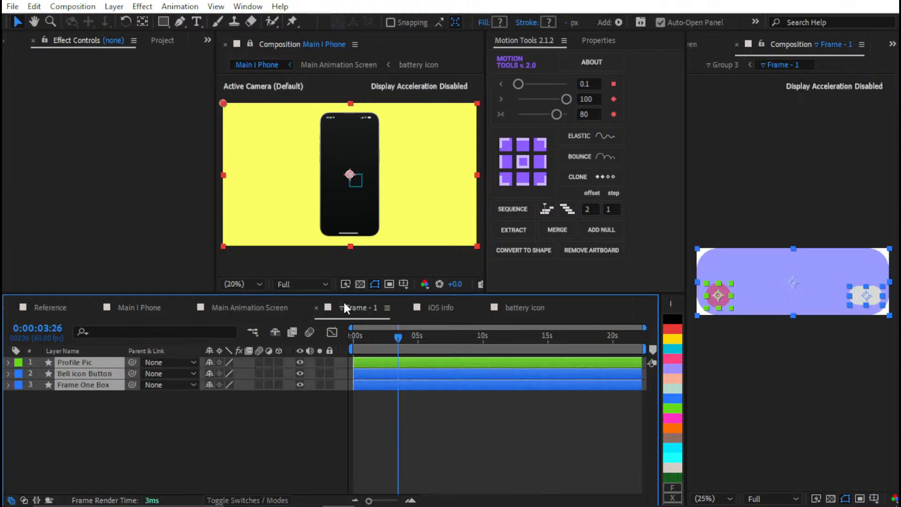
{"action": "left_click", "coordinate": [320, 308]}
{"action": "left_click", "coordinate": [320, 308]}
{"action": "left_click", "coordinate": [321, 308]}
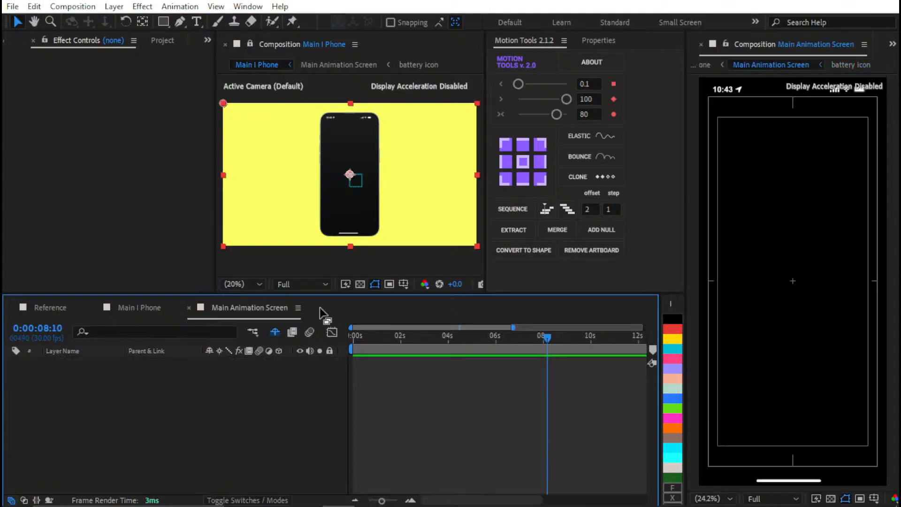
Open the Frame - 1 precomp from the AEUX Main Animation Screen folder and close the Frame - 2 timeline
{"action": "key", "text": "ctrl+0"}
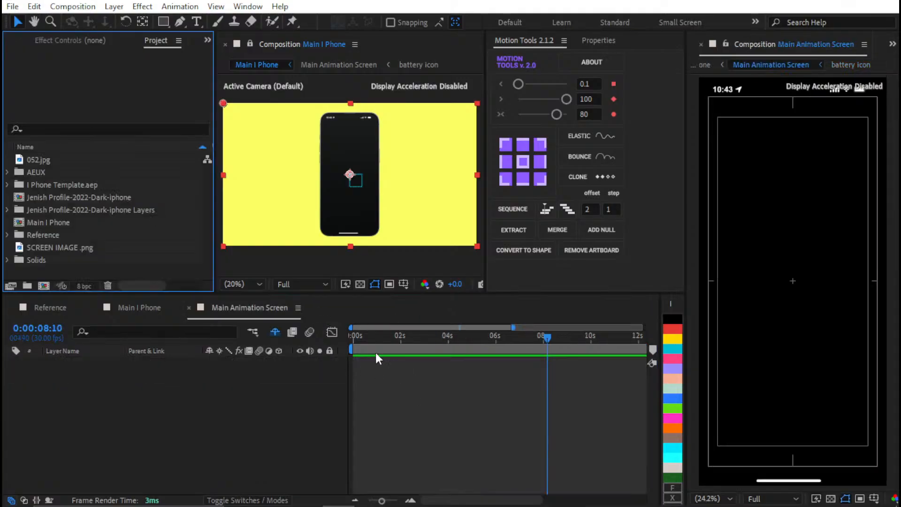
{"action": "left_click", "coordinate": [7, 172]}
{"action": "left_click", "coordinate": [82, 234]}
{"action": "double_click", "coordinate": [82, 230]}
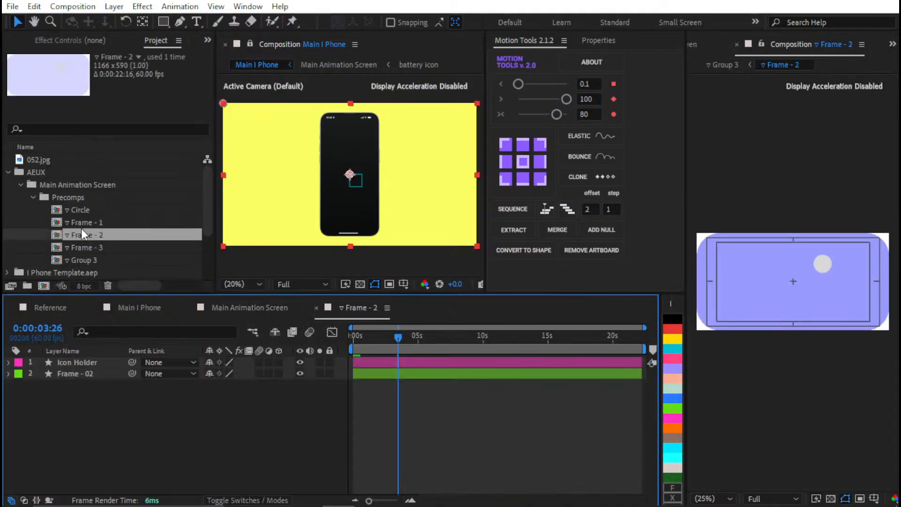
{"action": "double_click", "coordinate": [86, 224]}
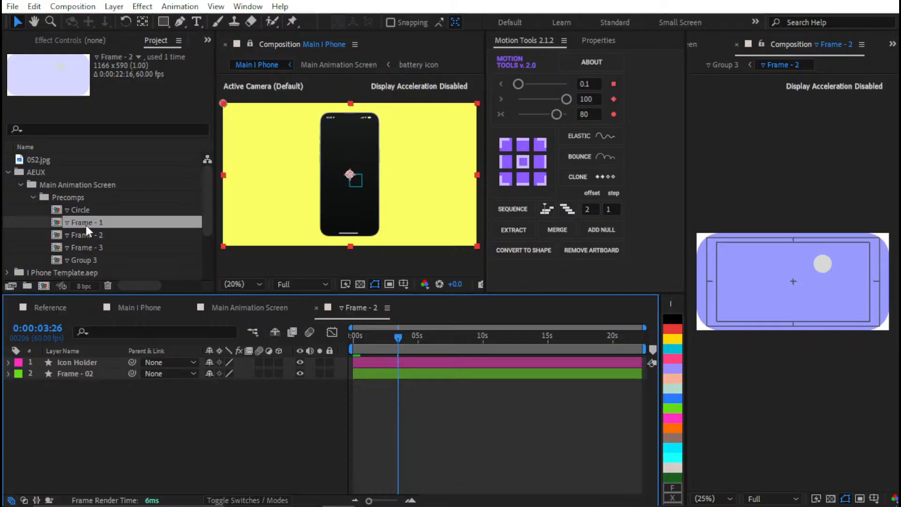
{"action": "left_click", "coordinate": [316, 308]}
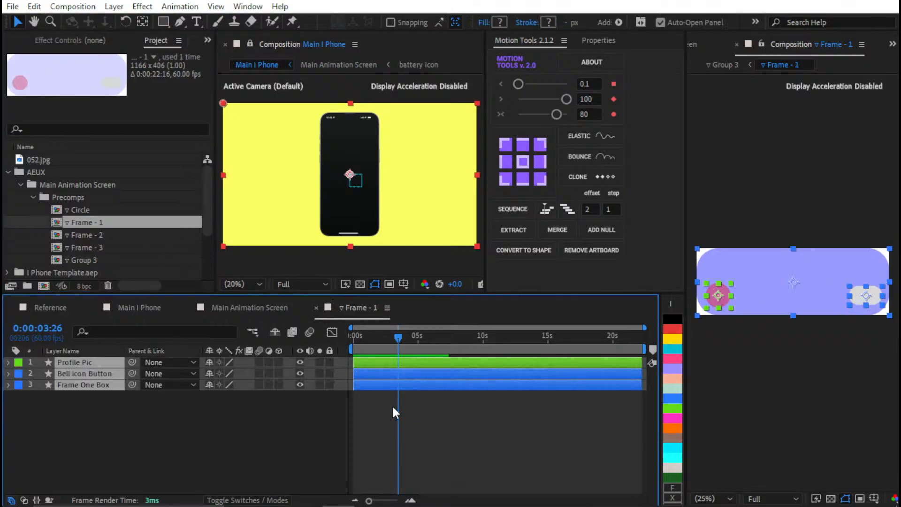
Paste the Frame - 1 layers into Main Animation Screen and preview them on the phone at 0:00:03:34
{"action": "left_click", "coordinate": [252, 307]}
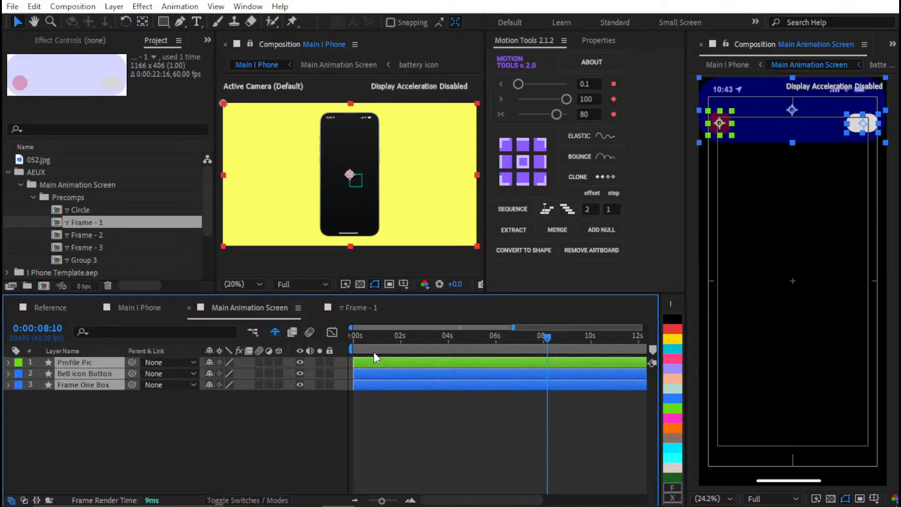
{"action": "left_click", "coordinate": [399, 336]}
{"action": "left_click_drag", "start_coordinate": [398, 337], "coordinate": [265, 333]}
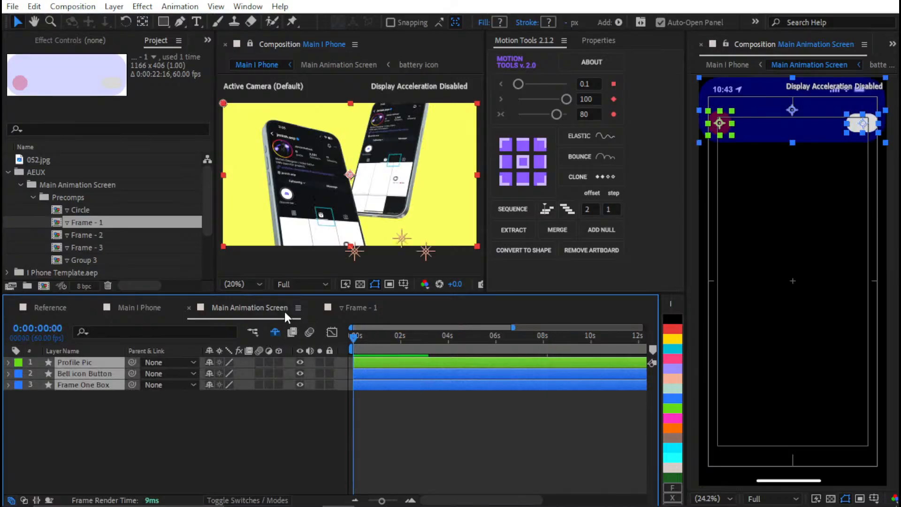
{"action": "left_click", "coordinate": [139, 307]}
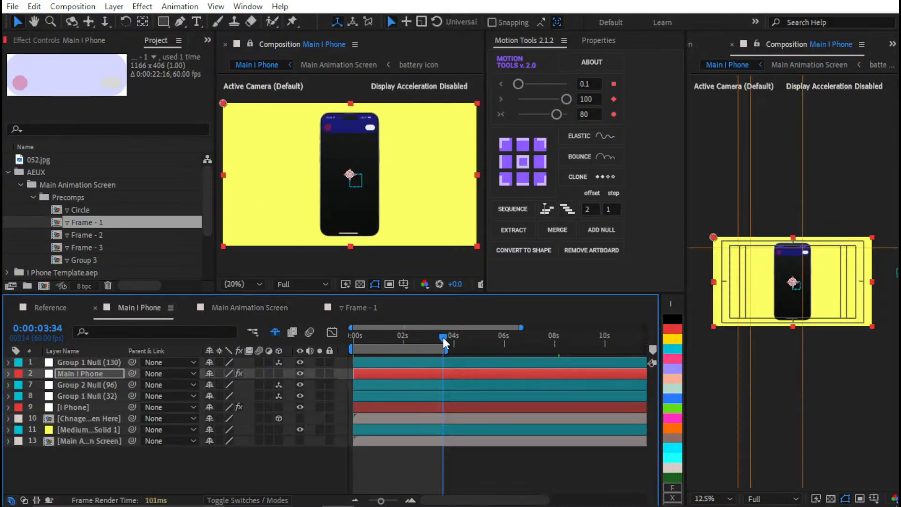
{"action": "left_click", "coordinate": [240, 307]}
{"action": "scroll", "coordinate": [364, 191], "scroll_direction": "up", "scroll_amount": 5}
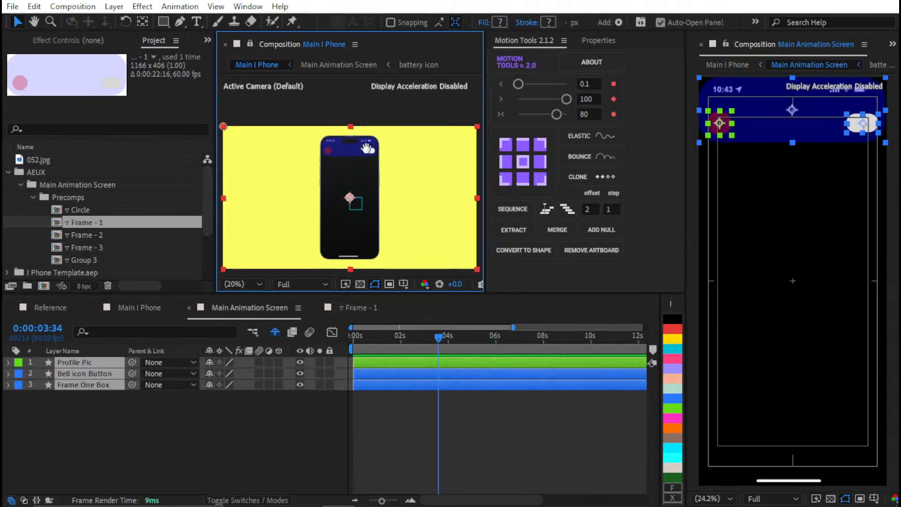
{"action": "scroll", "coordinate": [354, 157], "scroll_direction": "down", "scroll_amount": 3}
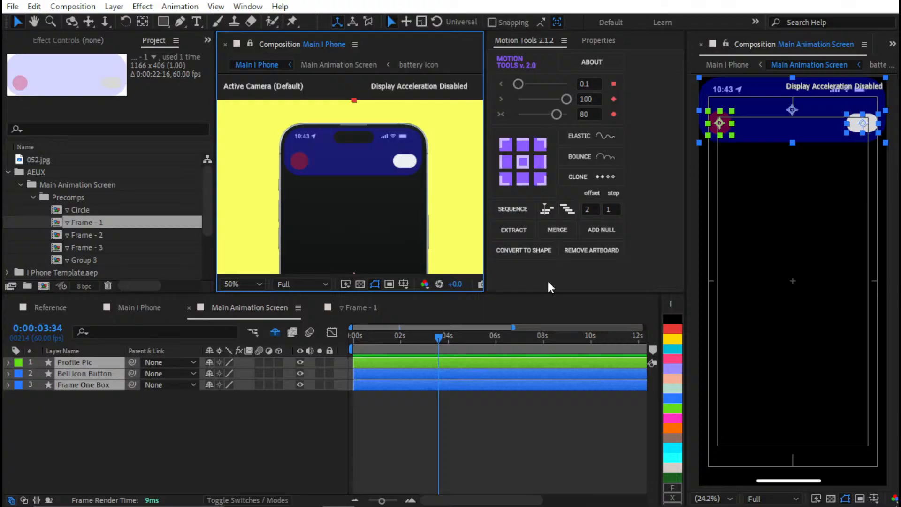
Try to add a parent null for the pasted layers, and undo back to before the layers were pasted
{"action": "left_click", "coordinate": [596, 230]}
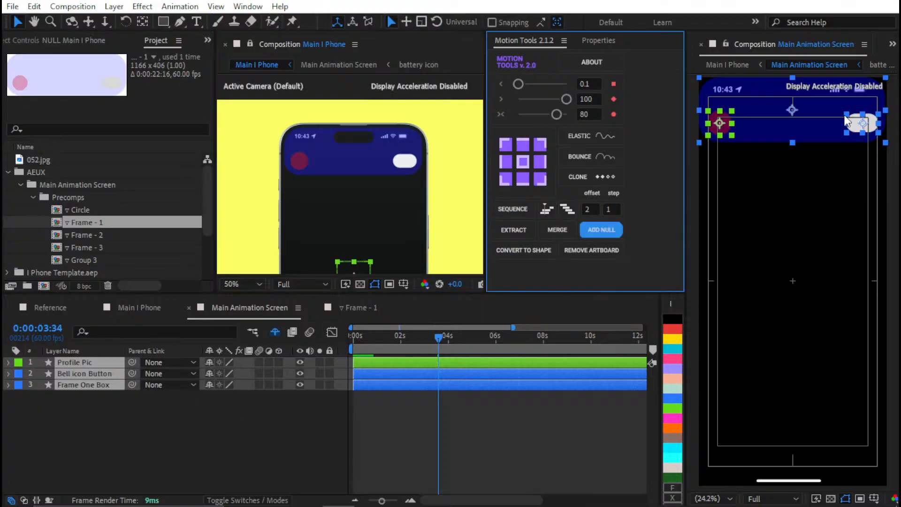
{"action": "left_click", "coordinate": [465, 365]}
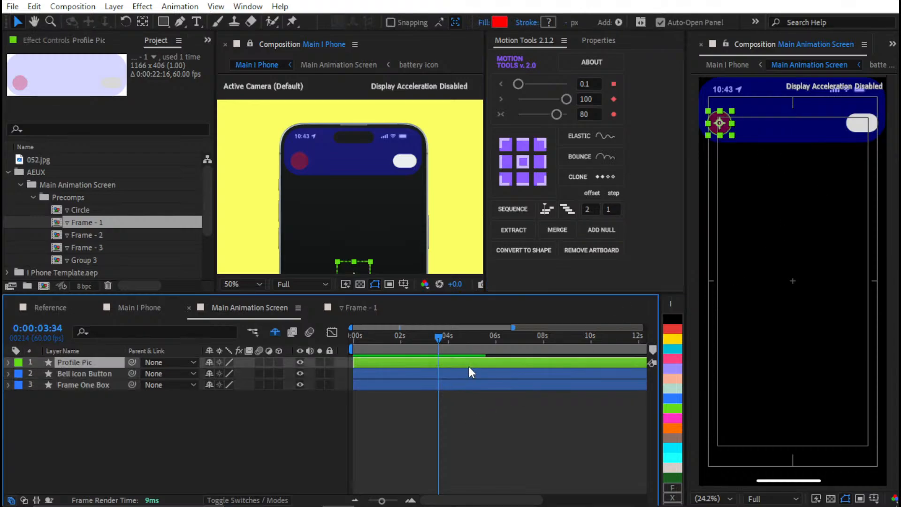
{"action": "key", "text": "ctrl+a"}
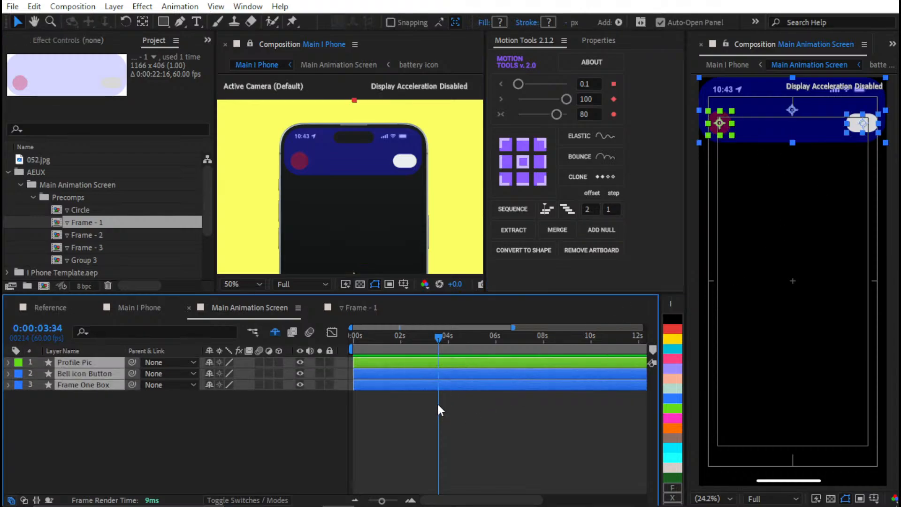
{"action": "key", "text": "Delete"}
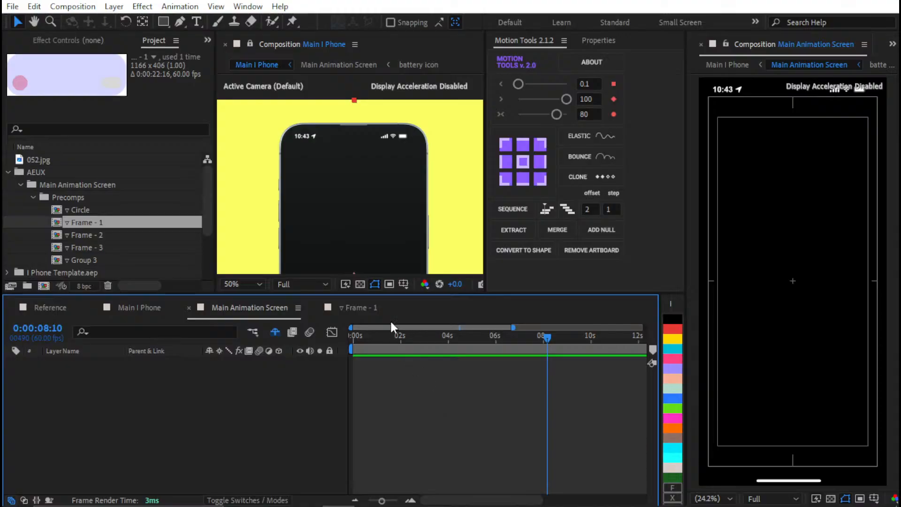
{"action": "key", "text": "ctrl+z"}
Paste Profile Pic, Bell icon Button and Frame One Box into Main Animation Screen, and parent them to a new null
{"action": "left_click", "coordinate": [249, 309]}
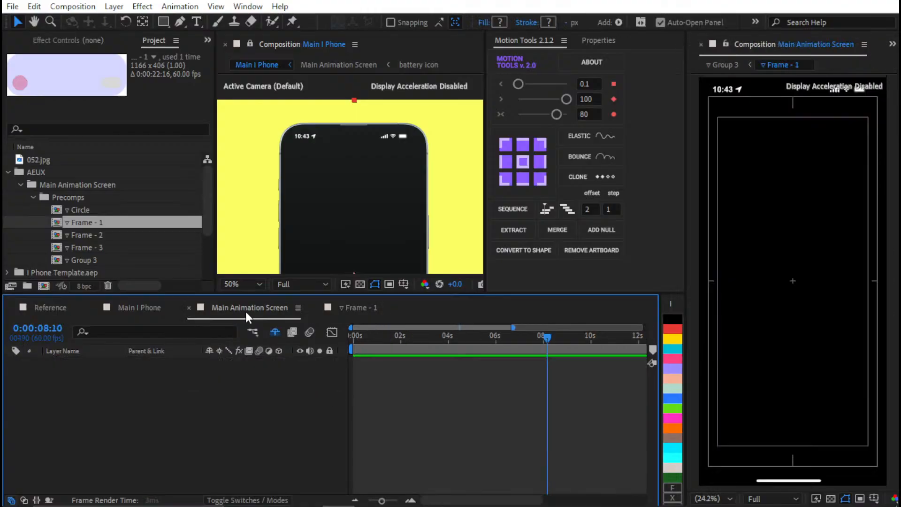
{"action": "key", "text": "ctrl+v"}
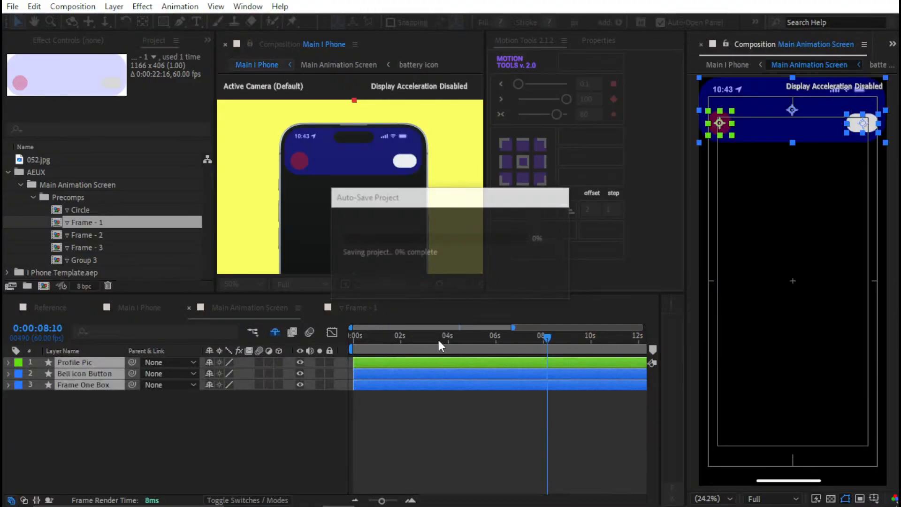
{"action": "left_click", "coordinate": [585, 230]}
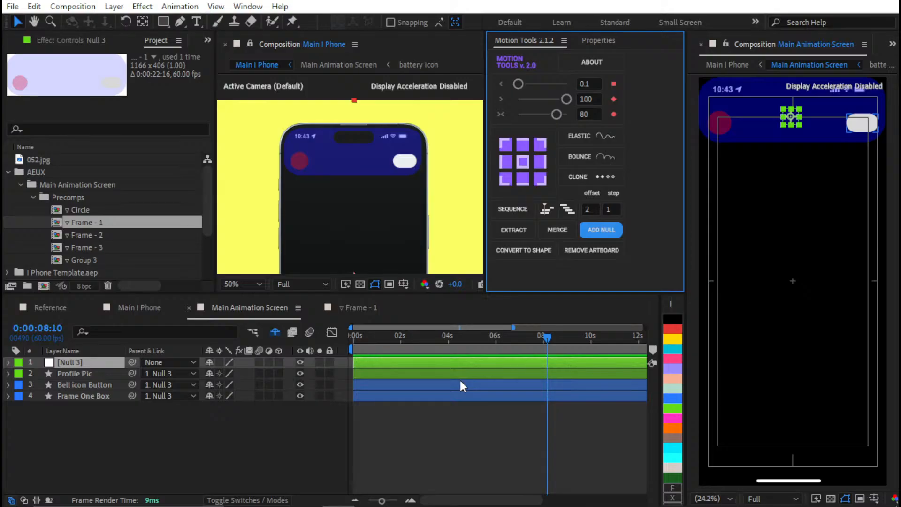
{"action": "left_click", "coordinate": [467, 413]}
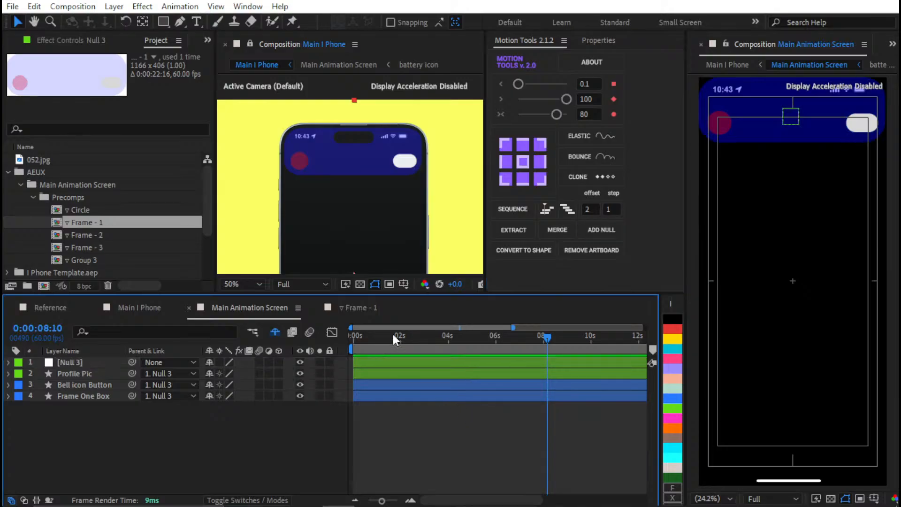
{"action": "key", "text": "ctrl+a"}
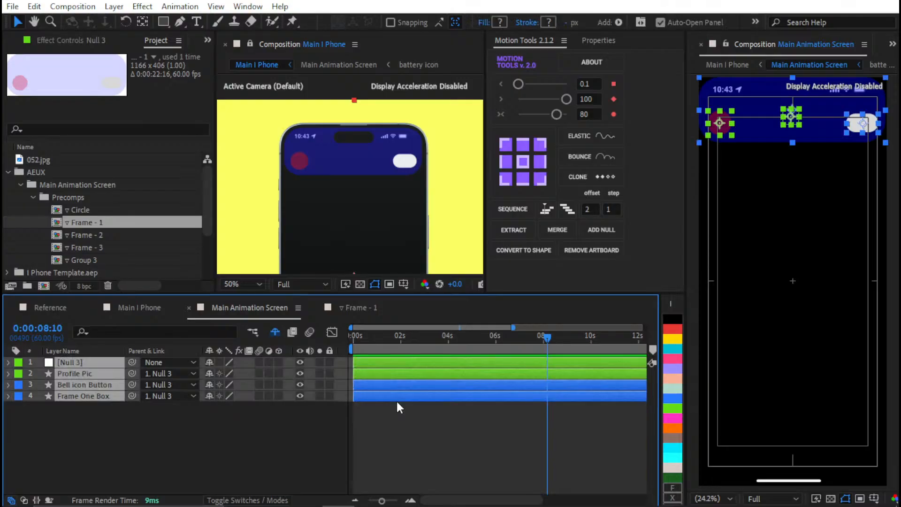
Set the opacity of the parent null, Profile Pic, Bell icon Button and Frame One Box to 100%
{"action": "key", "text": "t"}
{"action": "left_click_drag", "start_coordinate": [214, 446], "coordinate": [526, 420]}
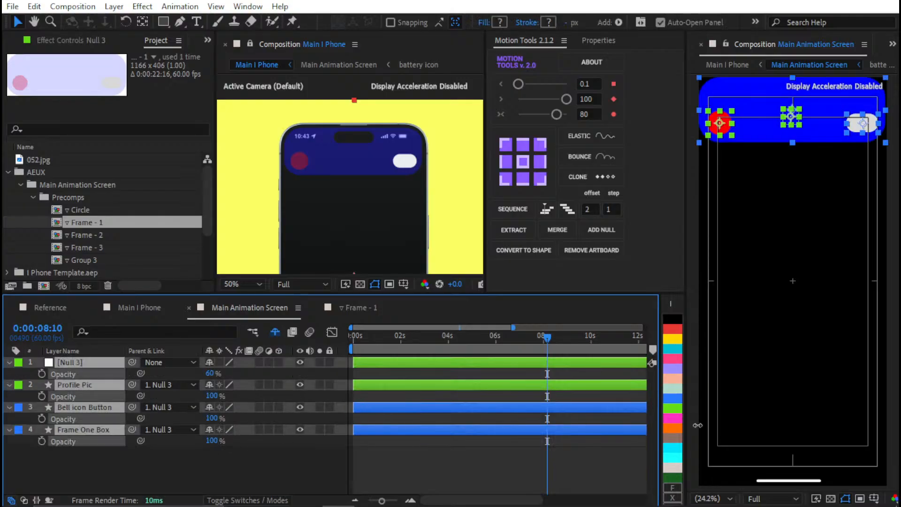
{"action": "left_click_drag", "start_coordinate": [210, 374], "coordinate": [515, 375]}
{"action": "left_click", "coordinate": [328, 378]}
Make the Frame - 1 layers' parent null a guide layer and collapse the layers' revealed properties
{"action": "left_click", "coordinate": [404, 363]}
{"action": "right_click", "coordinate": [405, 362]}
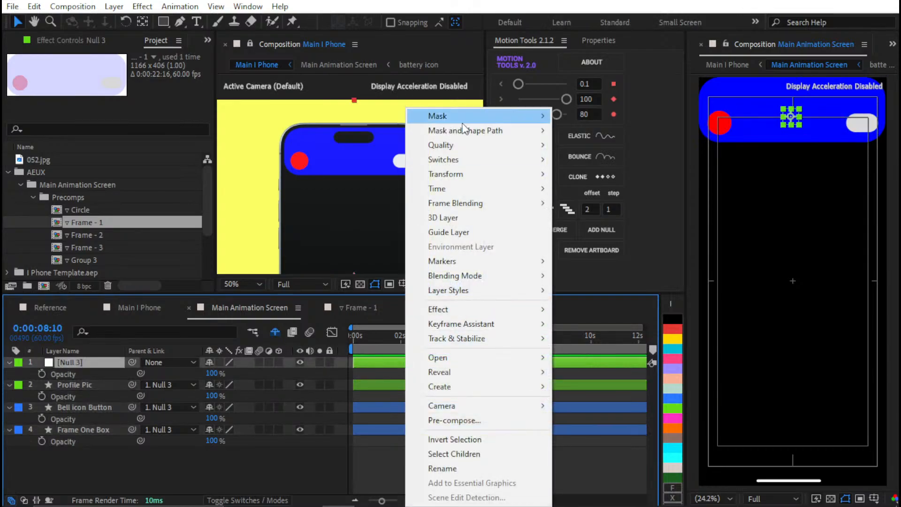
{"action": "left_click", "coordinate": [454, 233]}
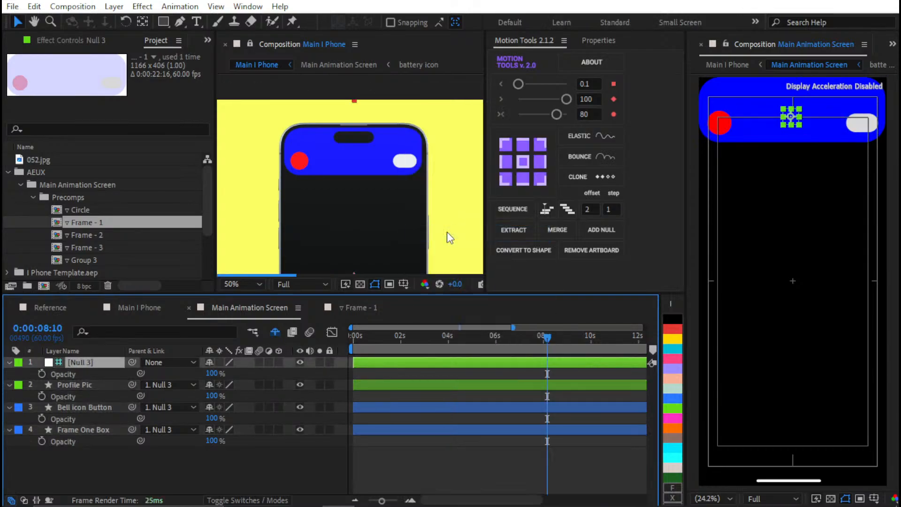
{"action": "key", "text": "u"}
{"action": "left_click", "coordinate": [414, 446]}
{"action": "key", "text": "u"}
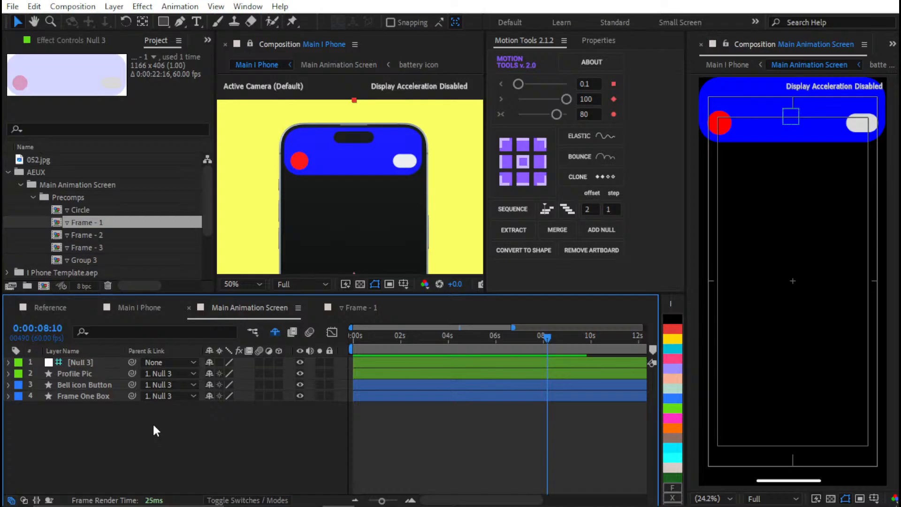
Set the fill color of Frame One Box to white, FFFFFF
{"action": "left_click", "coordinate": [92, 375]}
{"action": "left_click", "coordinate": [359, 397]}
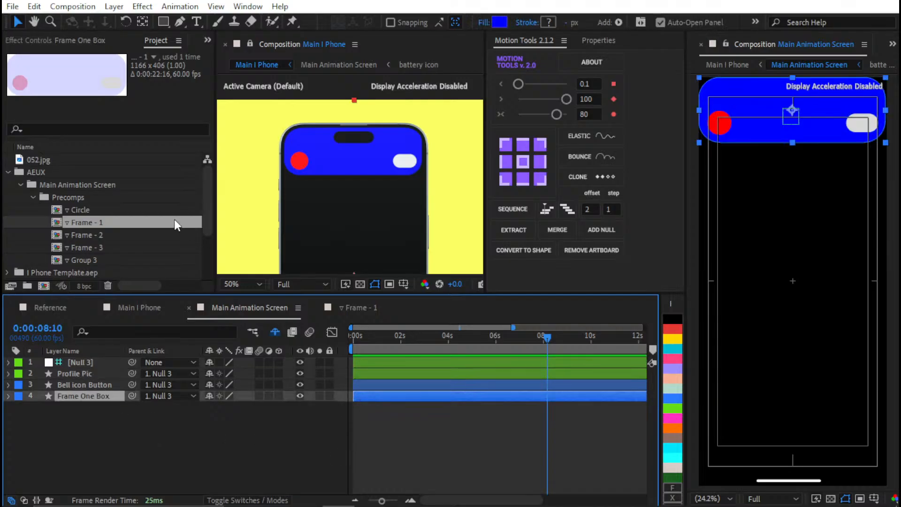
{"action": "left_click", "coordinate": [593, 42]}
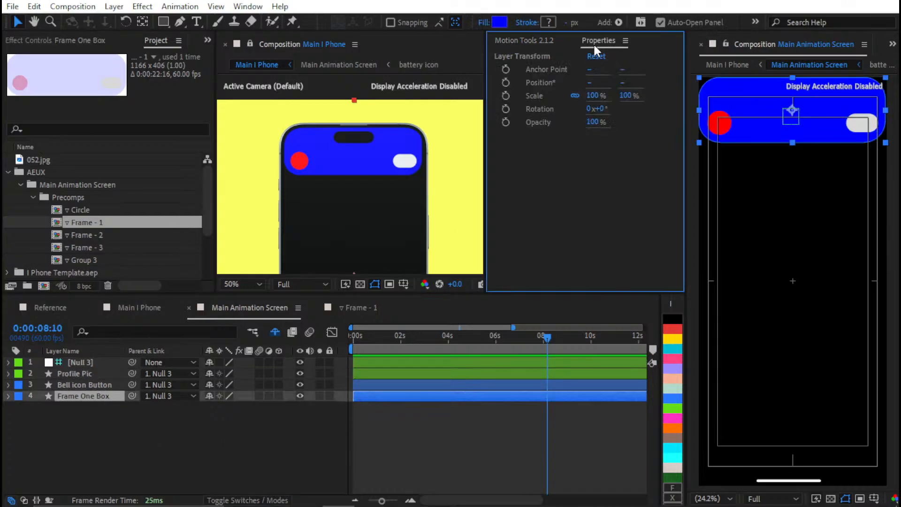
{"action": "scroll", "coordinate": [581, 156], "scroll_direction": "down", "scroll_amount": 5}
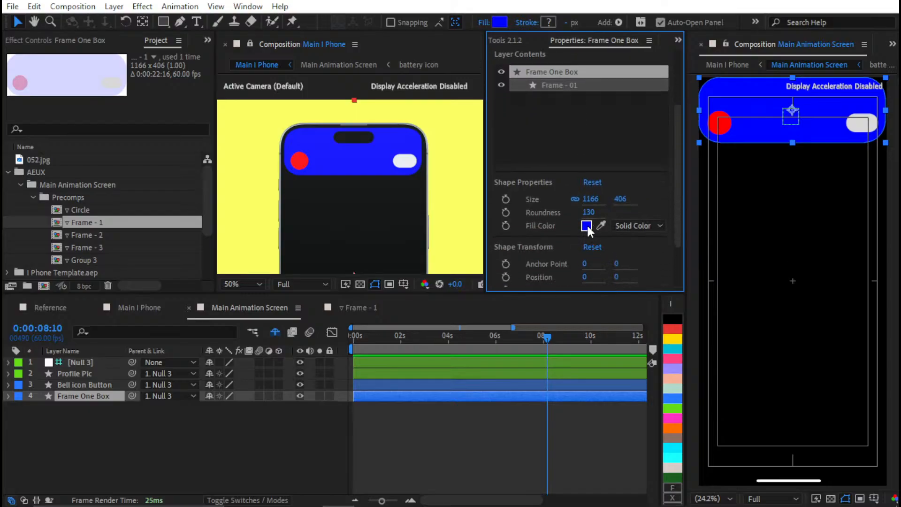
{"action": "left_click", "coordinate": [587, 225]}
{"action": "type", "text": "FFFFFF"}
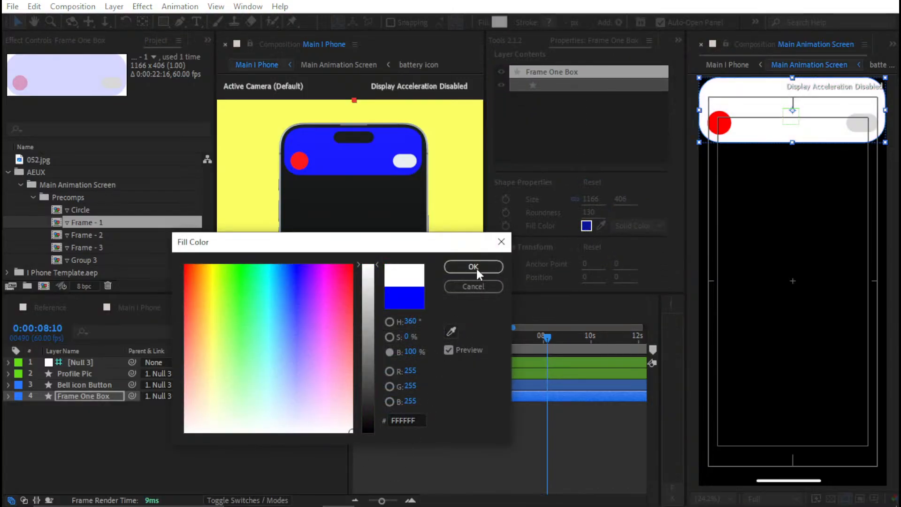
{"action": "left_click", "coordinate": [473, 267]}
{"action": "left_click", "coordinate": [457, 412]}
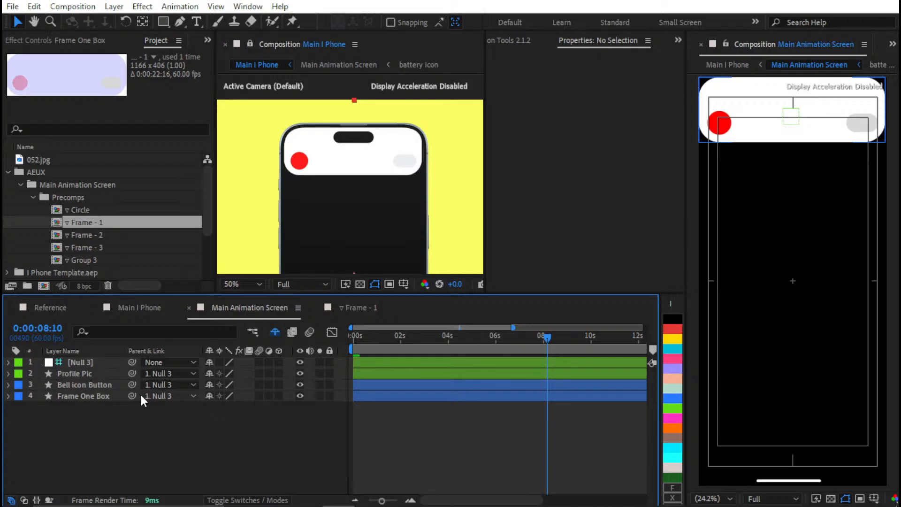
Lighten the Bell icon Button's fill color by setting its brightness to 95%
{"action": "left_click", "coordinate": [72, 375]}
{"action": "left_click", "coordinate": [83, 385]}
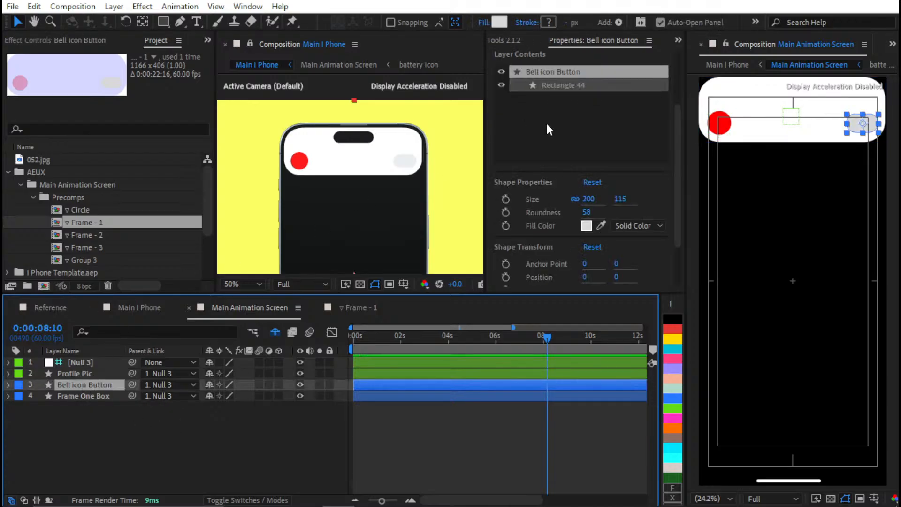
{"action": "left_click", "coordinate": [587, 225]}
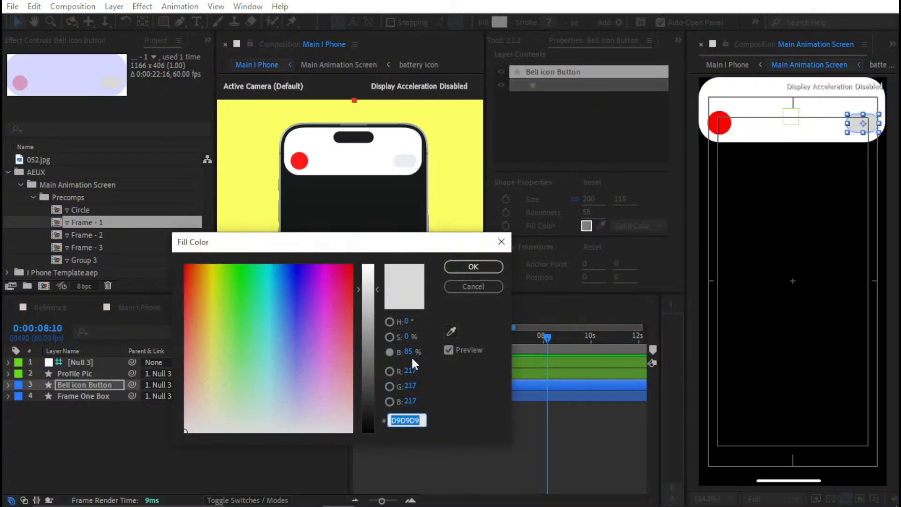
{"action": "left_click", "coordinate": [409, 352]}
{"action": "type", "text": "95"}
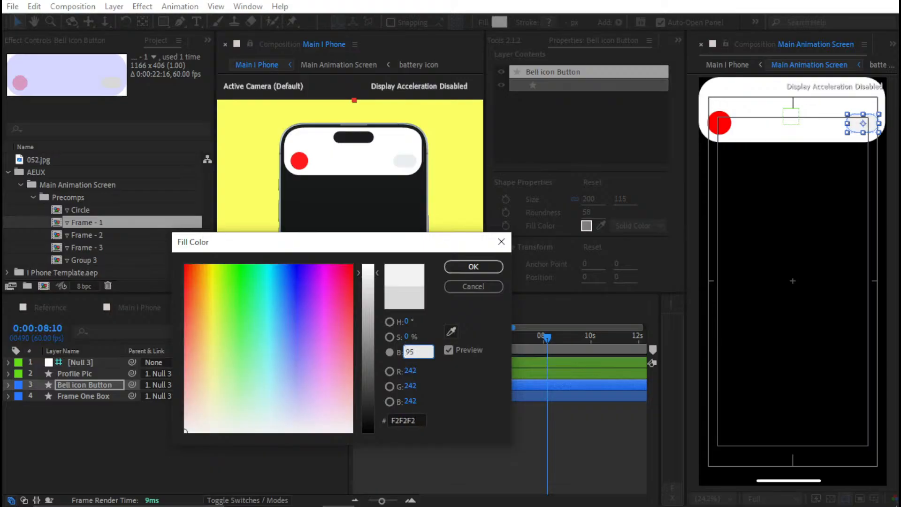
{"action": "key", "text": "Return"}
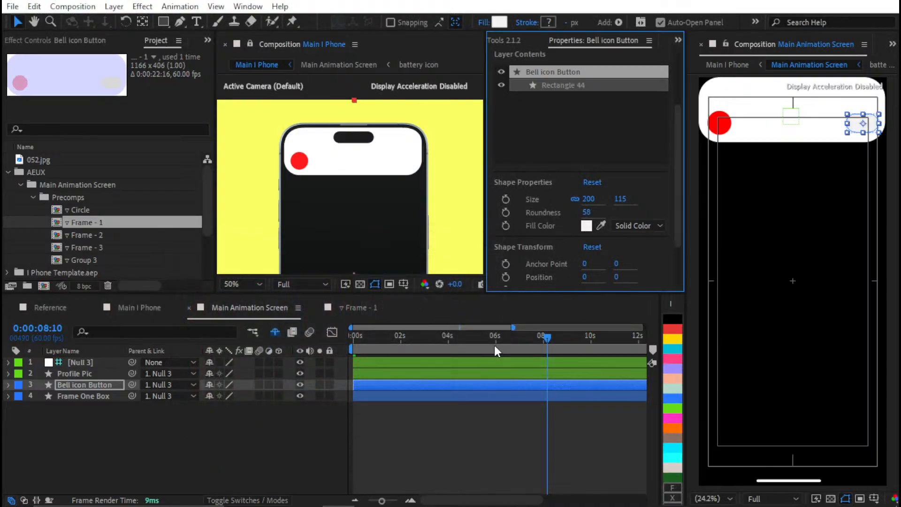
{"action": "left_click", "coordinate": [479, 437]}
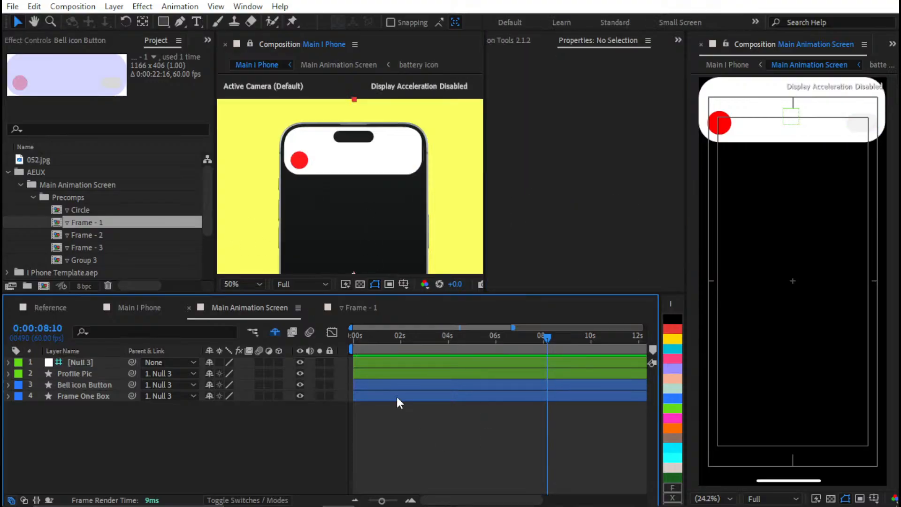
Close the Frame - 1 timeline, and copy Icon Holder and Frame - 02 from the Frame - 2 precomp into Main Animation Screen
{"action": "left_click", "coordinate": [317, 307]}
{"action": "double_click", "coordinate": [91, 233]}
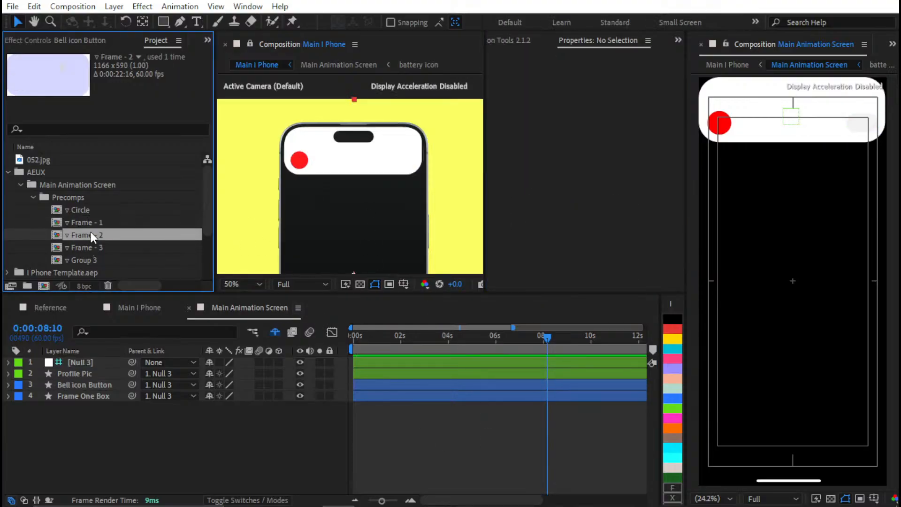
{"action": "left_click_drag", "start_coordinate": [393, 382], "coordinate": [395, 356]}
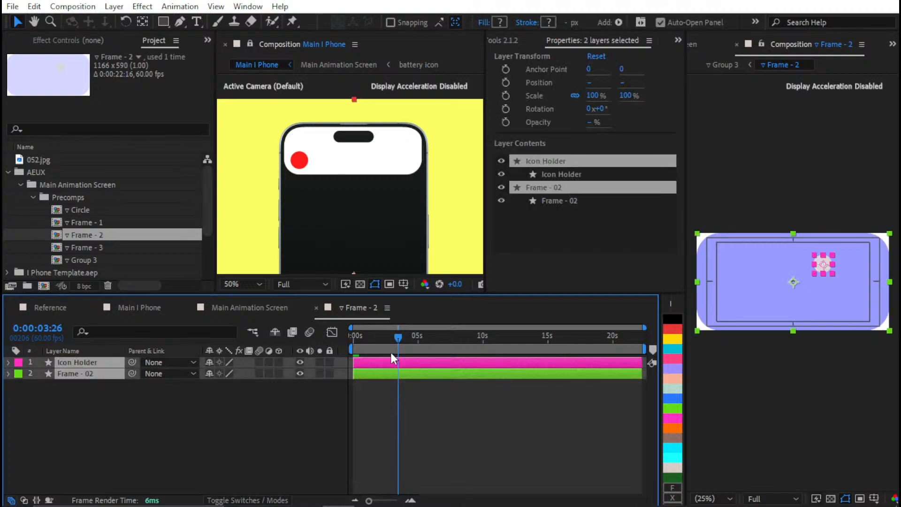
{"action": "key", "text": "ctrl+c"}
{"action": "left_click", "coordinate": [237, 307]}
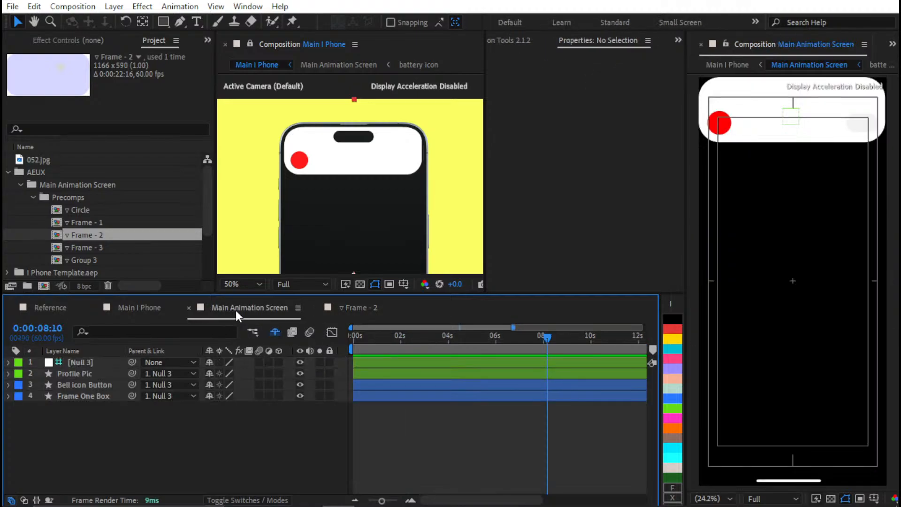
{"action": "key", "text": "ctrl+v"}
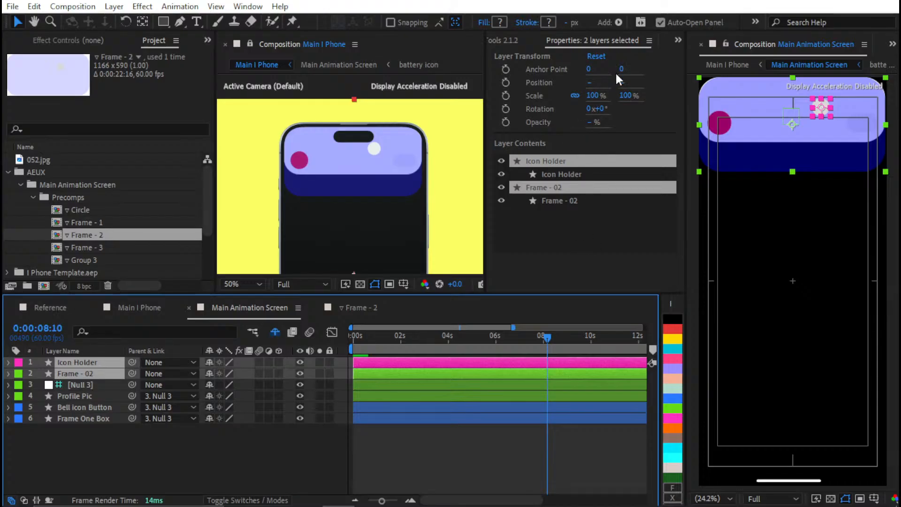
Parent Icon Holder and Frame - 02 to a new null, and make that null a guide layer
{"action": "left_click", "coordinate": [504, 41]}
{"action": "left_click", "coordinate": [596, 229]}
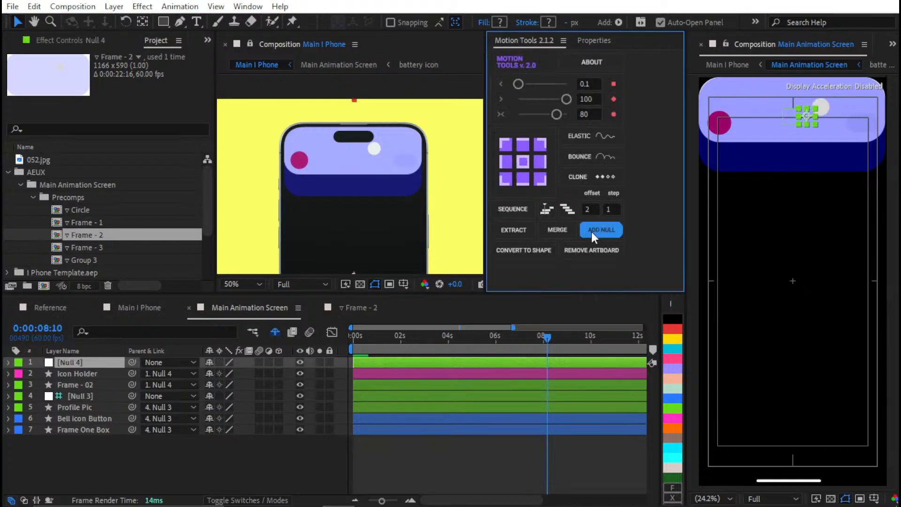
{"action": "right_click", "coordinate": [399, 361]}
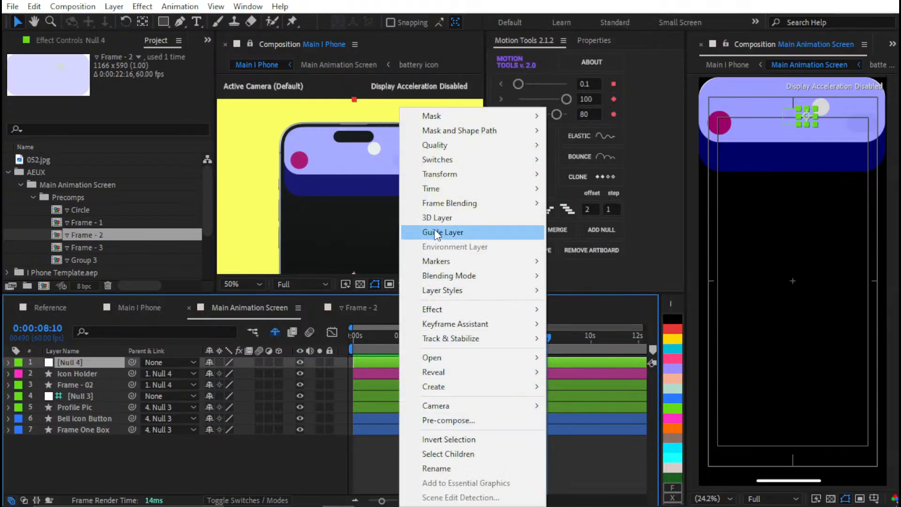
{"action": "left_click", "coordinate": [441, 234]}
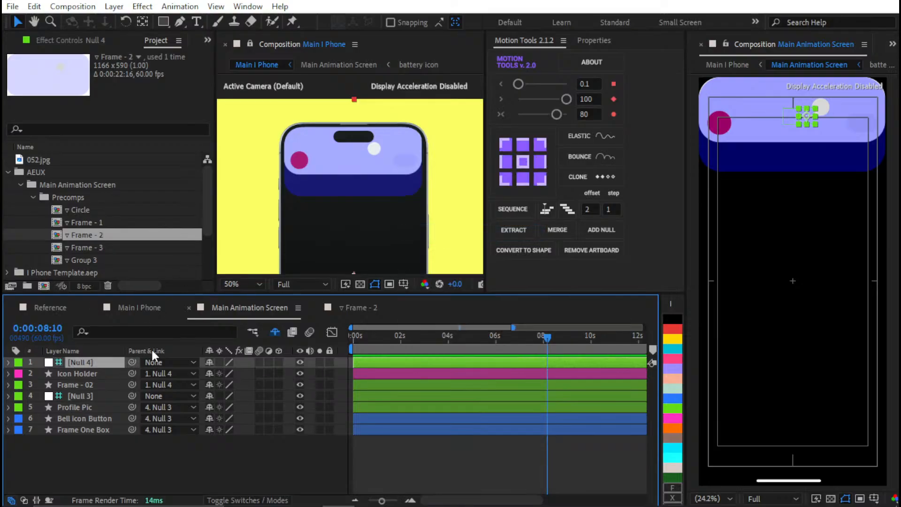
Move the Frame - 2 layers down in Main Animation Screen by shifting their parent null, Null 4
{"action": "left_click", "coordinate": [97, 373]}
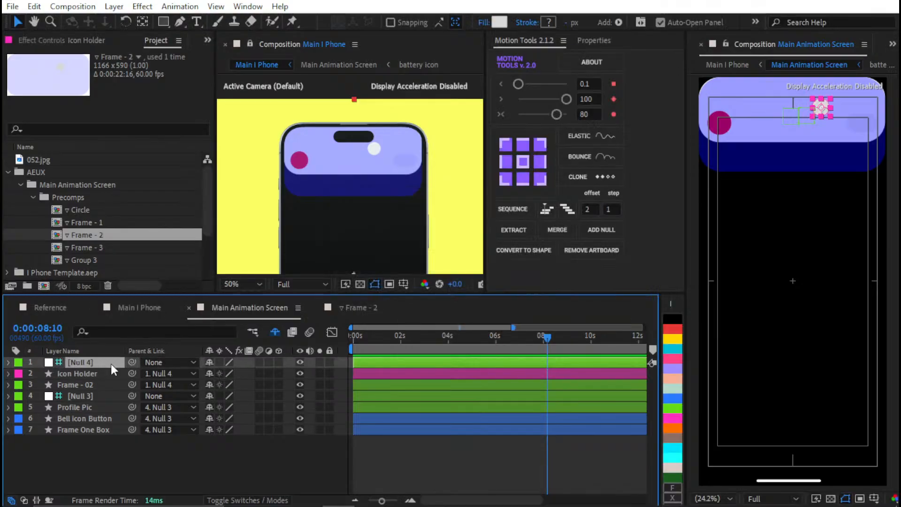
{"action": "left_click", "coordinate": [110, 364]}
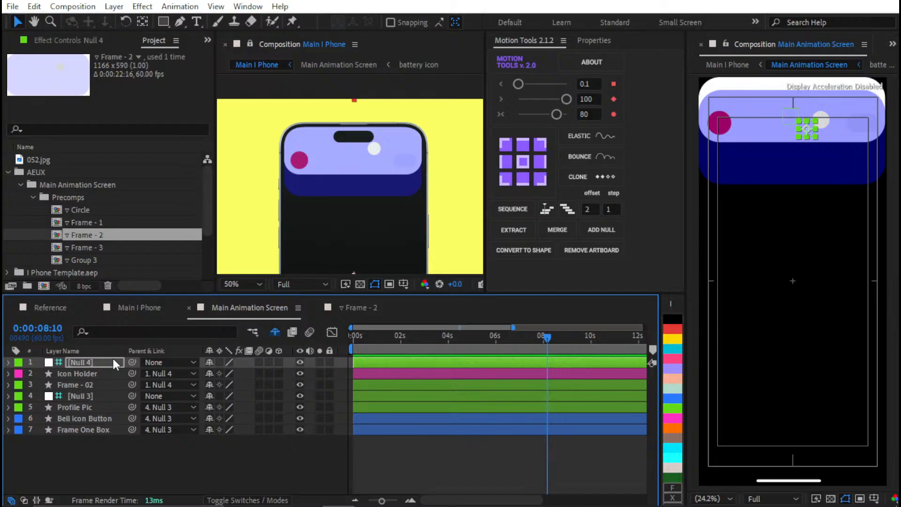
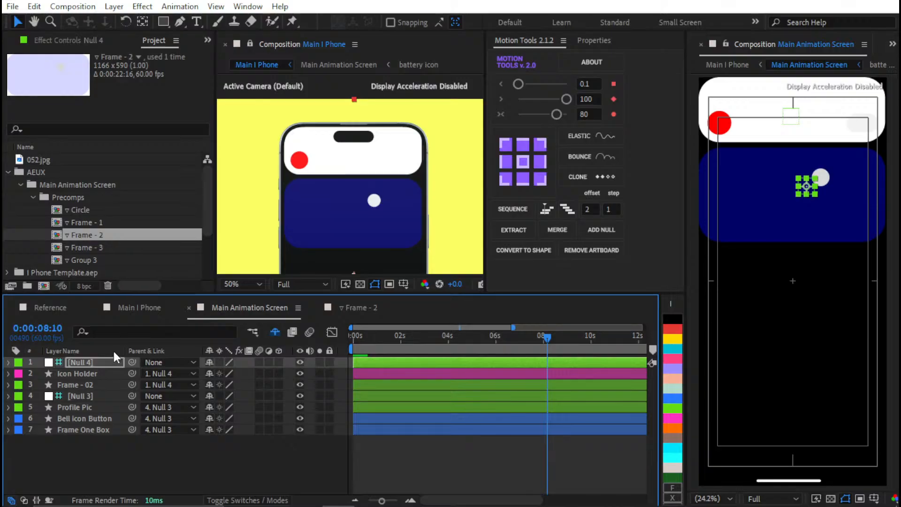
Parent the Icon Holder layer to Frame - 02
{"action": "left_click", "coordinate": [91, 482]}
{"action": "left_click", "coordinate": [97, 374]}
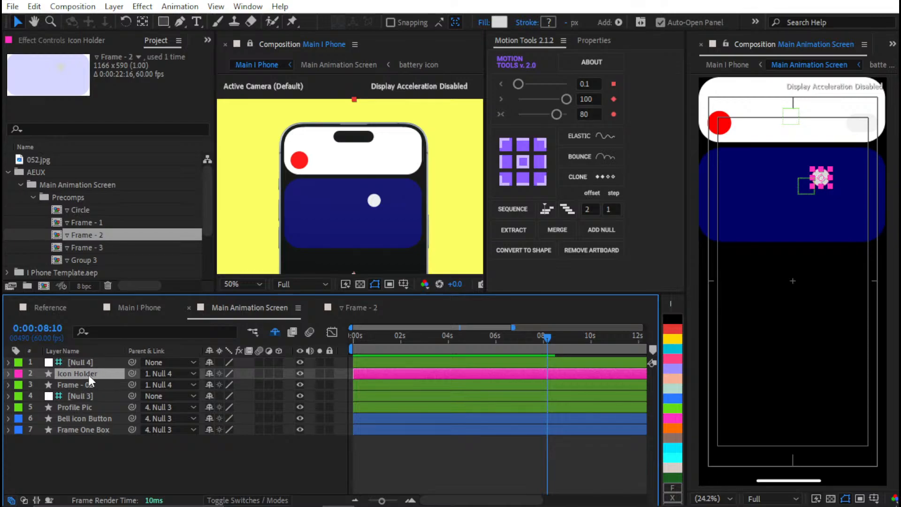
{"action": "left_click_drag", "start_coordinate": [134, 374], "coordinate": [103, 384]}
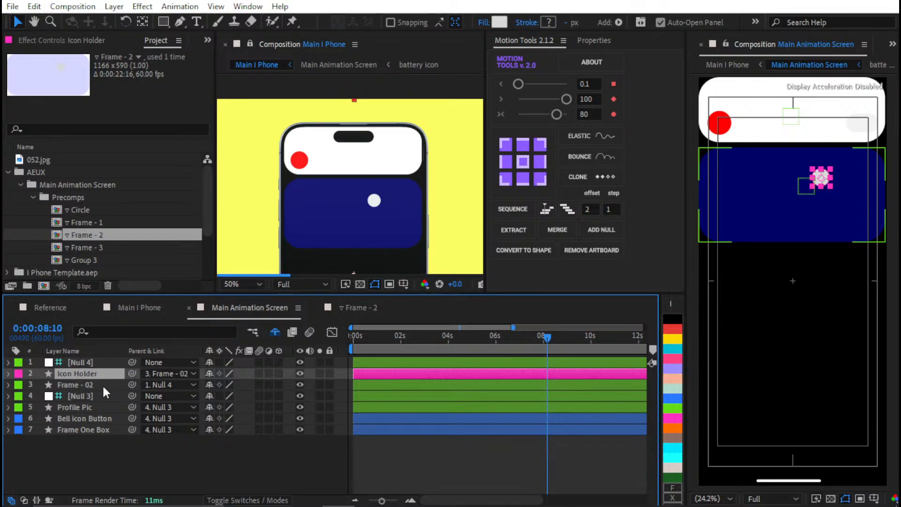
Distribute Frame - 02 vertically below Frame One Box with 10 px spacing using Align Pro
{"action": "left_click", "coordinate": [96, 385]}
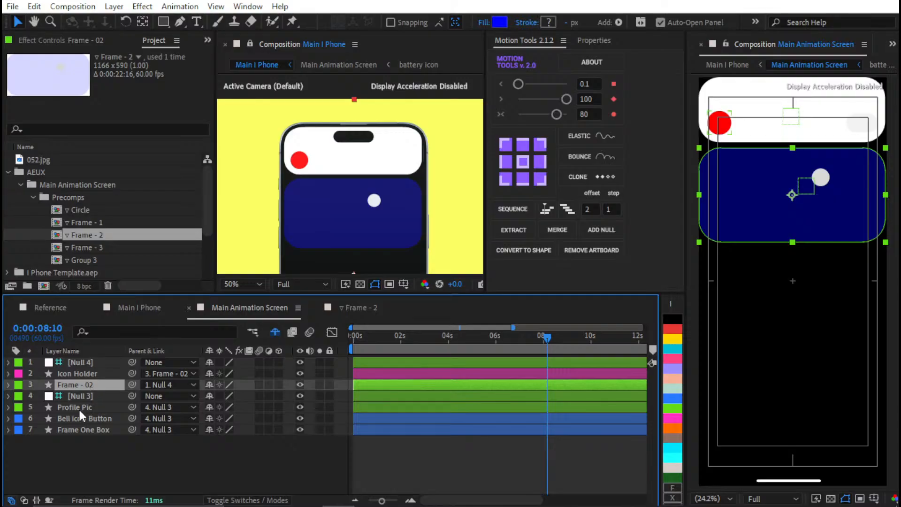
{"action": "left_click", "coordinate": [74, 429]}
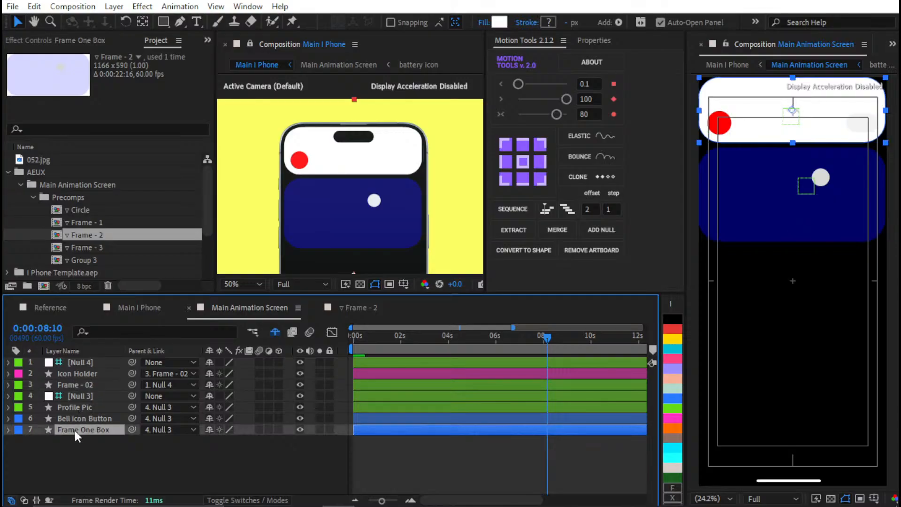
{"action": "left_click", "coordinate": [85, 384], "text": "ctrl"}
{"action": "scroll", "coordinate": [122, 39], "scroll_direction": "up", "scroll_amount": 3}
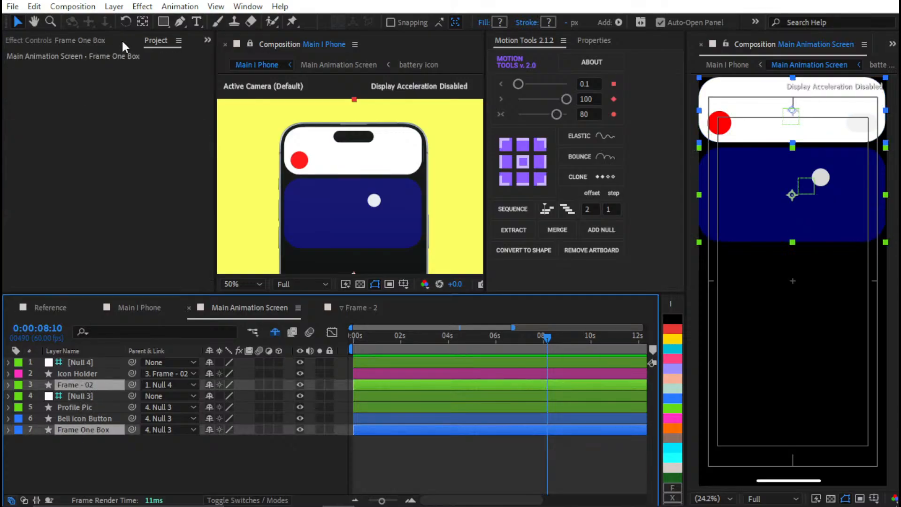
{"action": "left_click", "coordinate": [97, 40]}
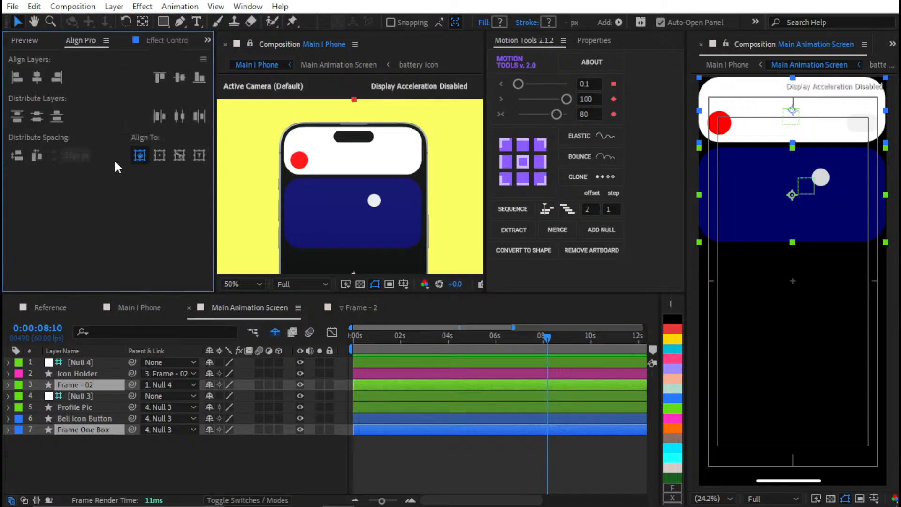
{"action": "left_click", "coordinate": [180, 156]}
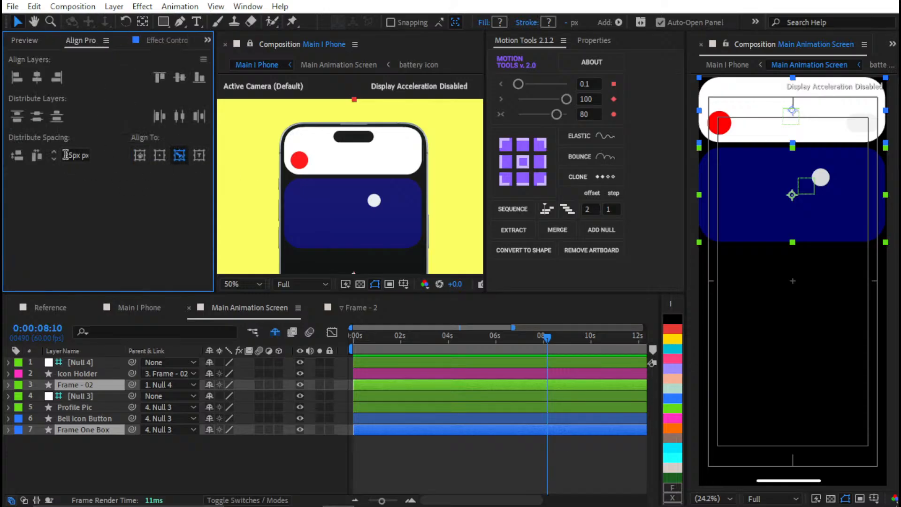
{"action": "left_click", "coordinate": [18, 155]}
{"action": "left_click", "coordinate": [74, 155]}
{"action": "type", "text": "10"}
{"action": "left_click", "coordinate": [18, 161]}
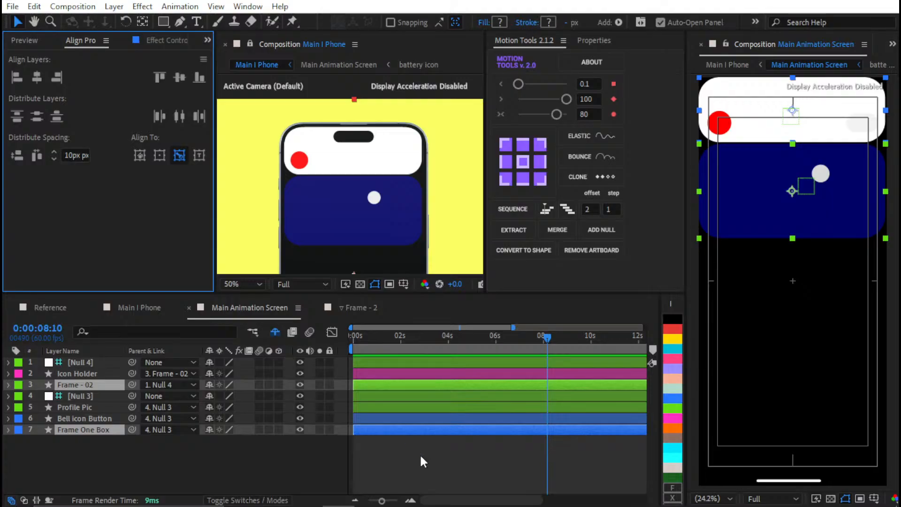
Compare the phone mockup in Main I Phone with the layout in the Reference composition, ending in Main Animation Screen
{"action": "scroll", "coordinate": [415, 209], "scroll_direction": "down", "scroll_amount": 2}
{"action": "left_click_drag", "start_coordinate": [415, 209], "coordinate": [407, 153]}
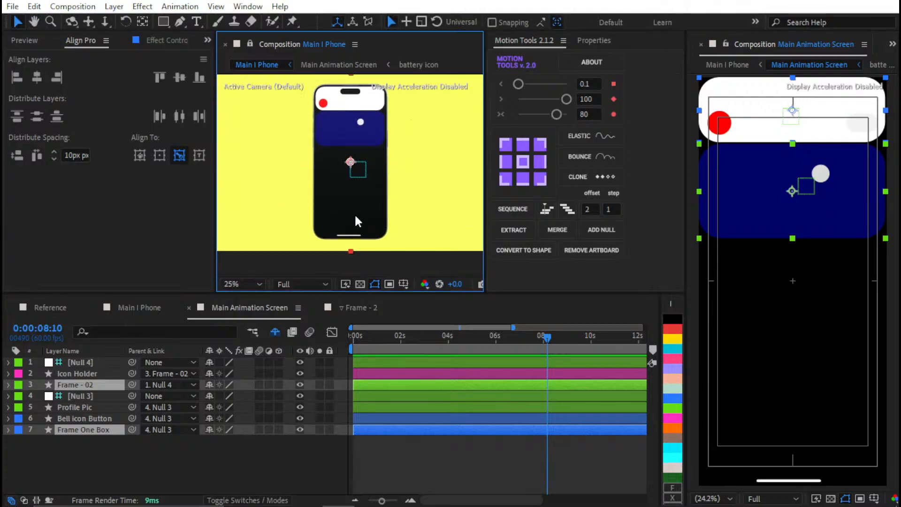
{"action": "left_click", "coordinate": [149, 307]}
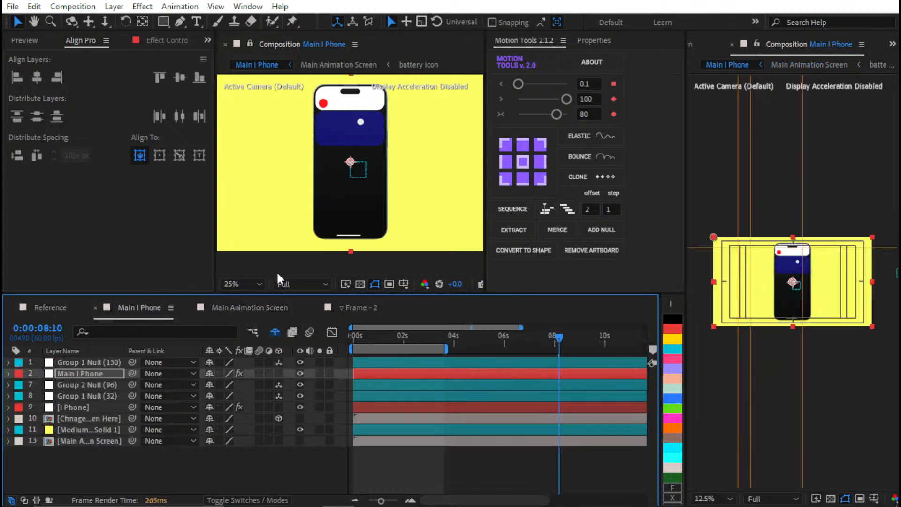
{"action": "left_click", "coordinate": [49, 308]}
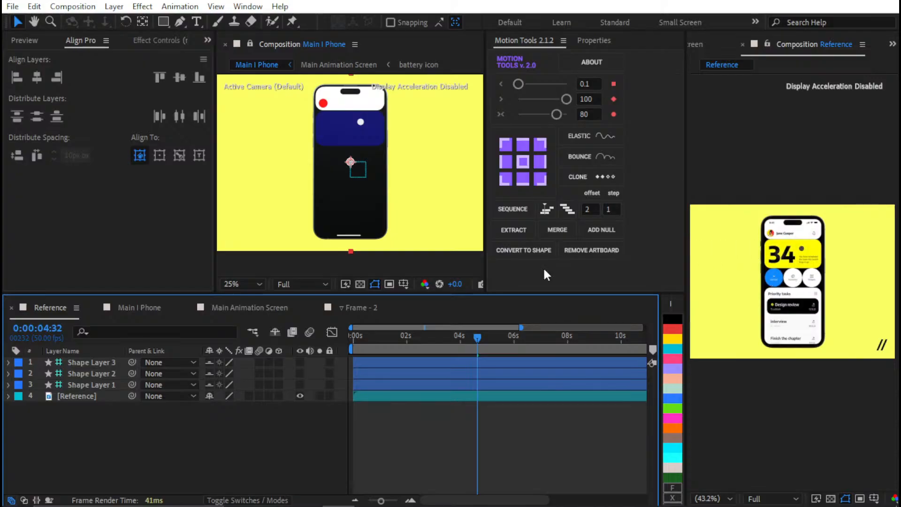
{"action": "key", "text": "slash"}
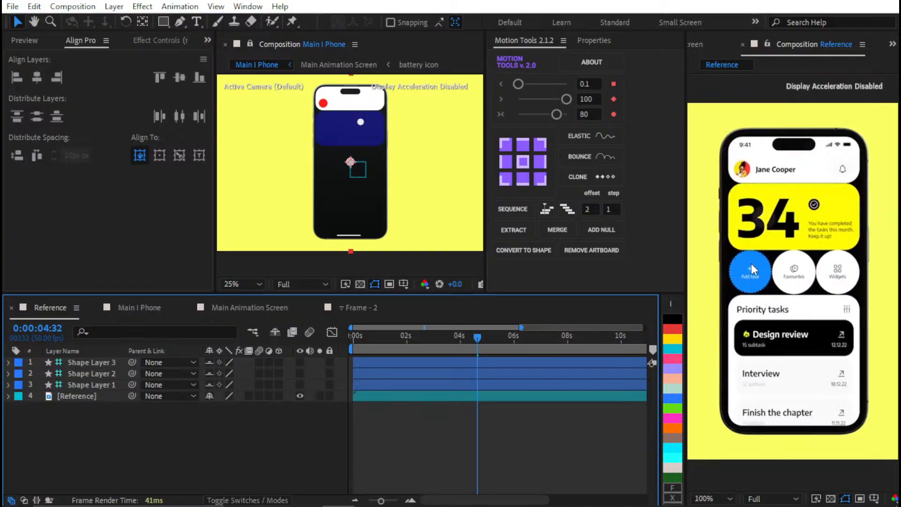
{"action": "left_click", "coordinate": [146, 310]}
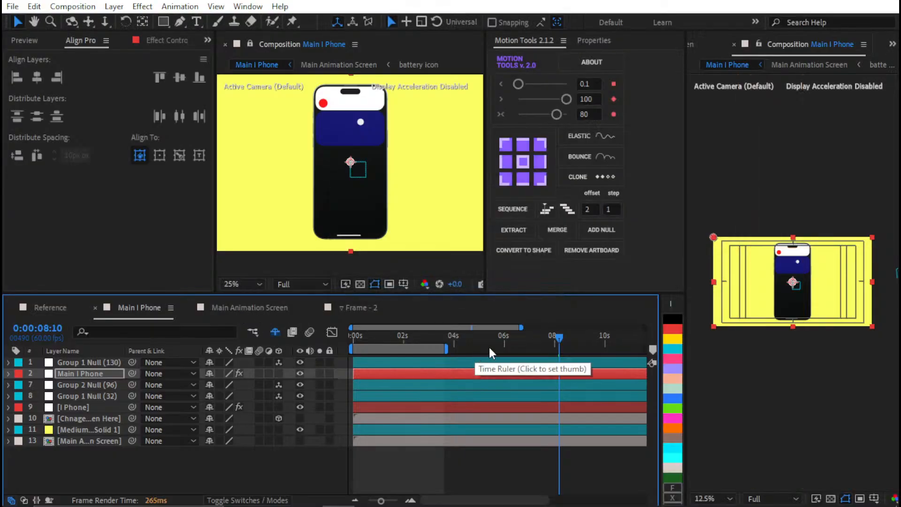
{"action": "key", "text": "shift+slash"}
{"action": "left_click", "coordinate": [250, 307]}
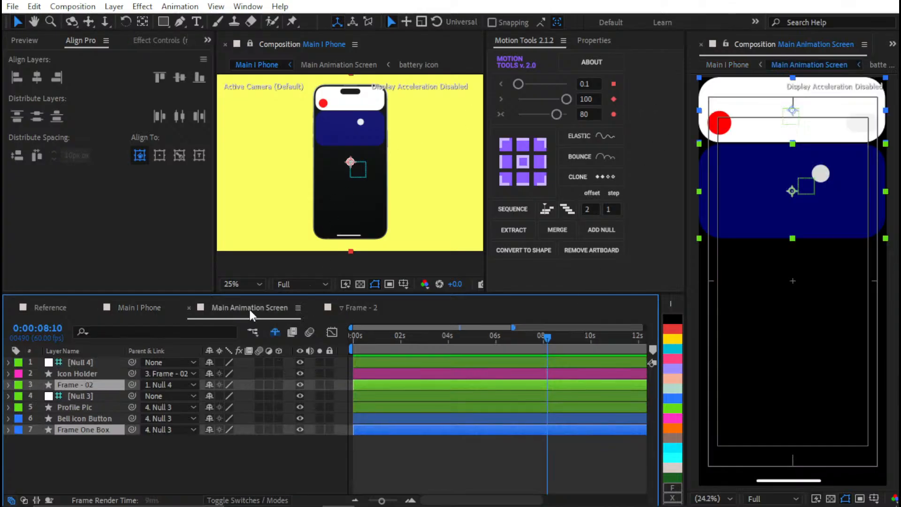
{"action": "left_click", "coordinate": [726, 45]}
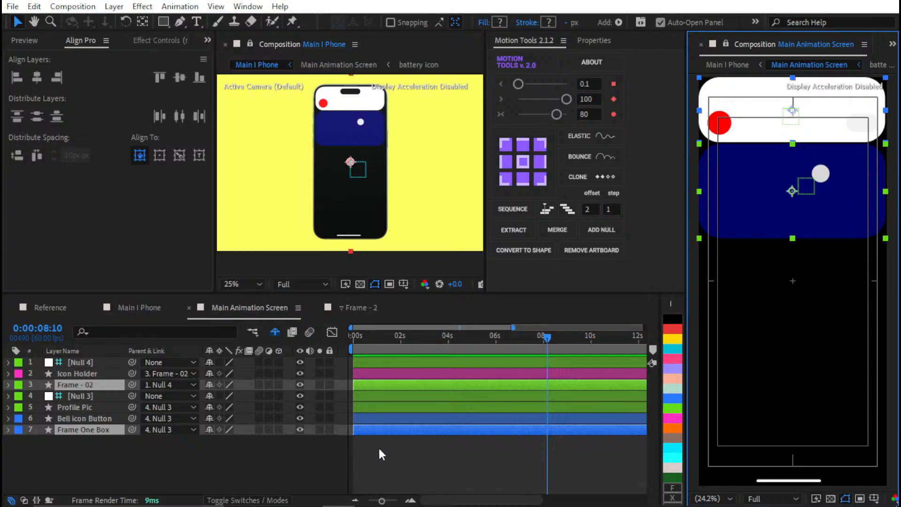
Parent the Icon Holder layer to Null 4
{"action": "left_click", "coordinate": [85, 438]}
{"action": "left_click", "coordinate": [80, 366]}
{"action": "left_click", "coordinate": [79, 376]}
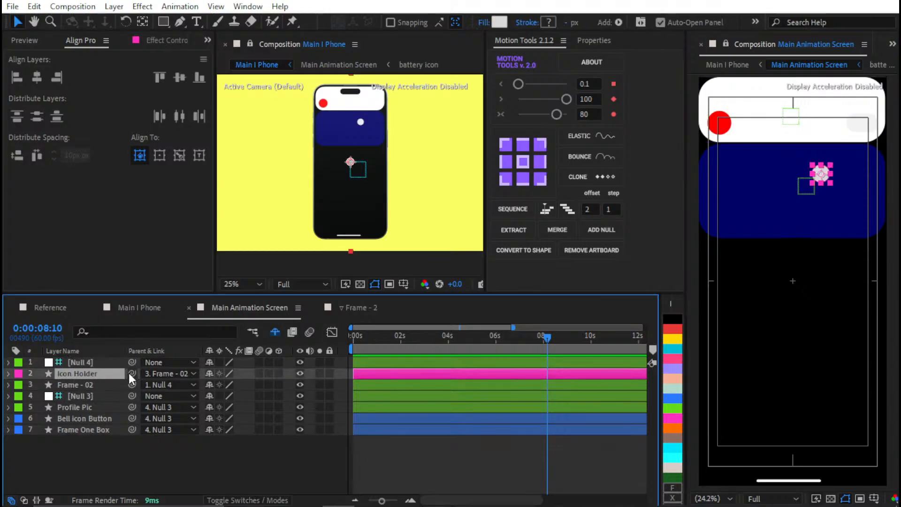
{"action": "left_click_drag", "start_coordinate": [130, 373], "coordinate": [99, 362]}
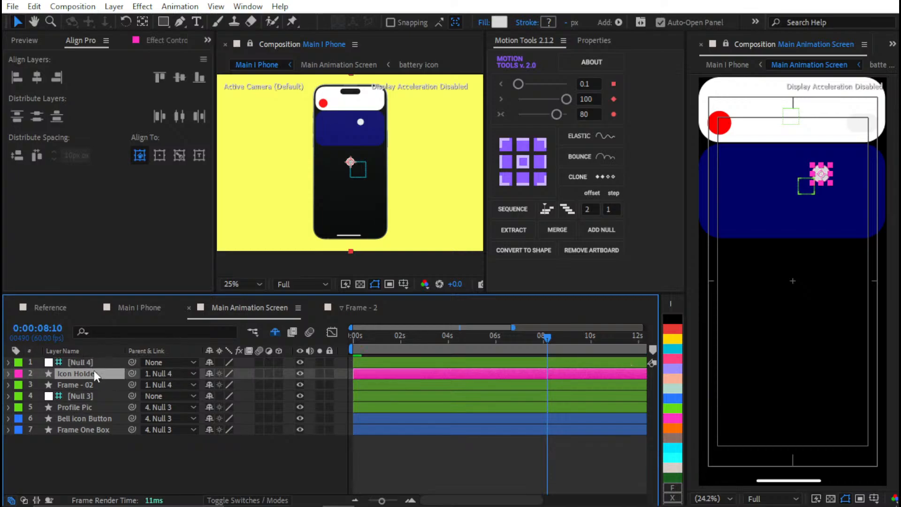
{"action": "left_click", "coordinate": [106, 442]}
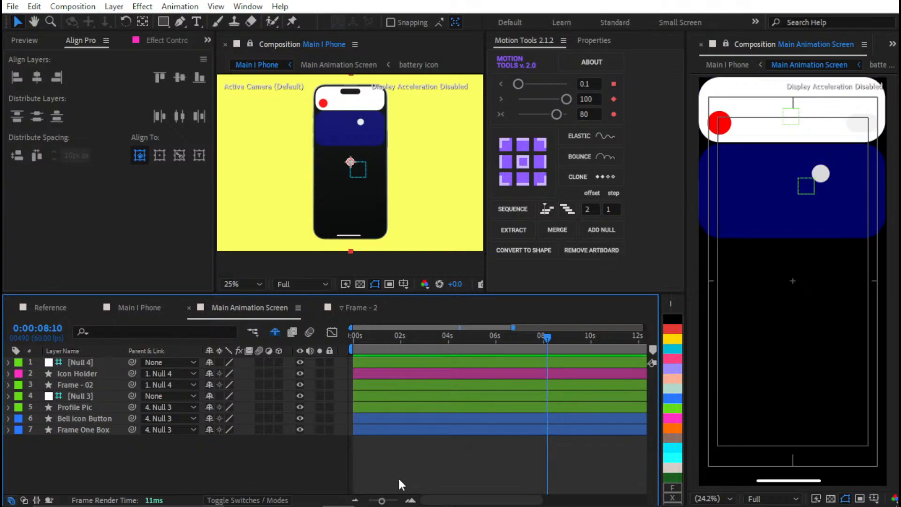
Close the Frame - 2 composition, find the Circle precomp among the AEUX project items and open it
{"action": "left_click", "coordinate": [315, 308]}
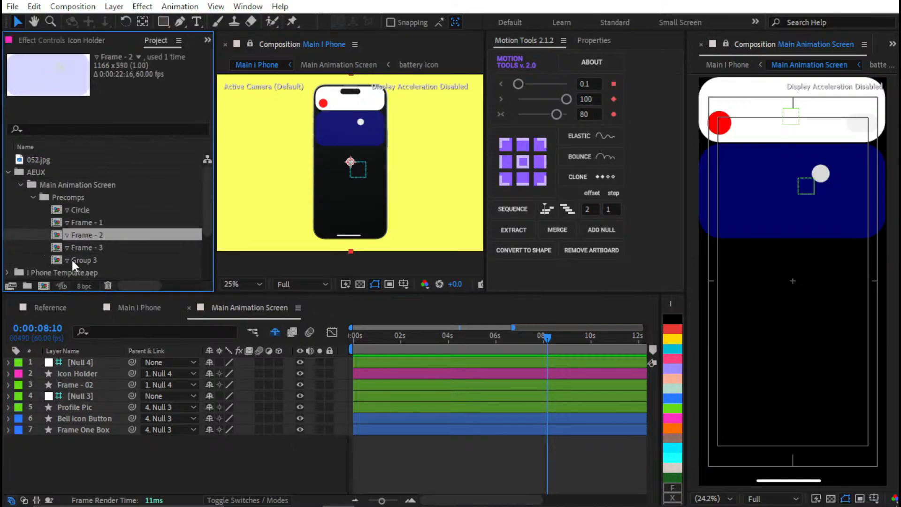
{"action": "left_click", "coordinate": [78, 248]}
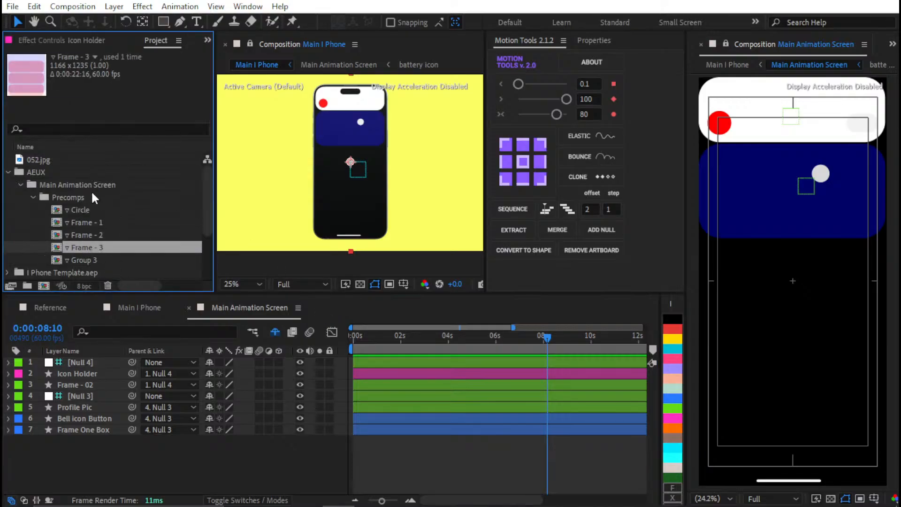
{"action": "left_click", "coordinate": [83, 261]}
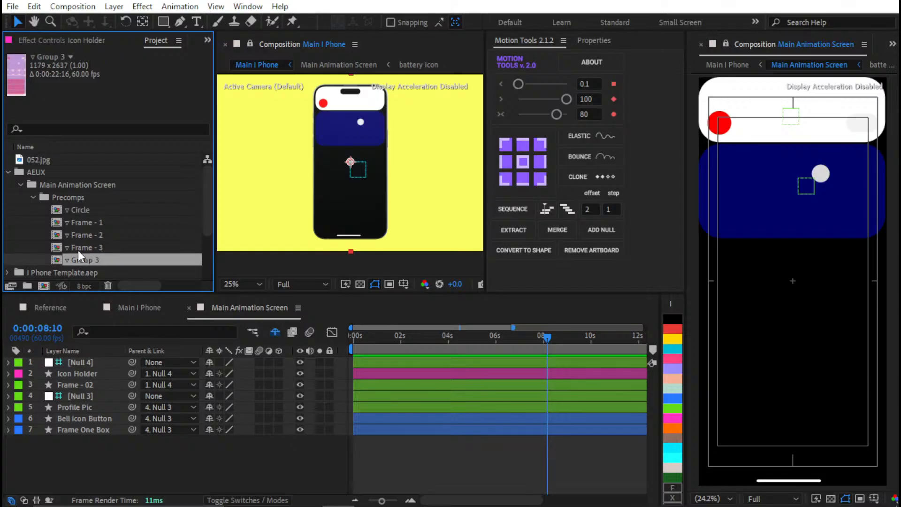
{"action": "scroll", "coordinate": [80, 220], "scroll_direction": "down", "scroll_amount": 2}
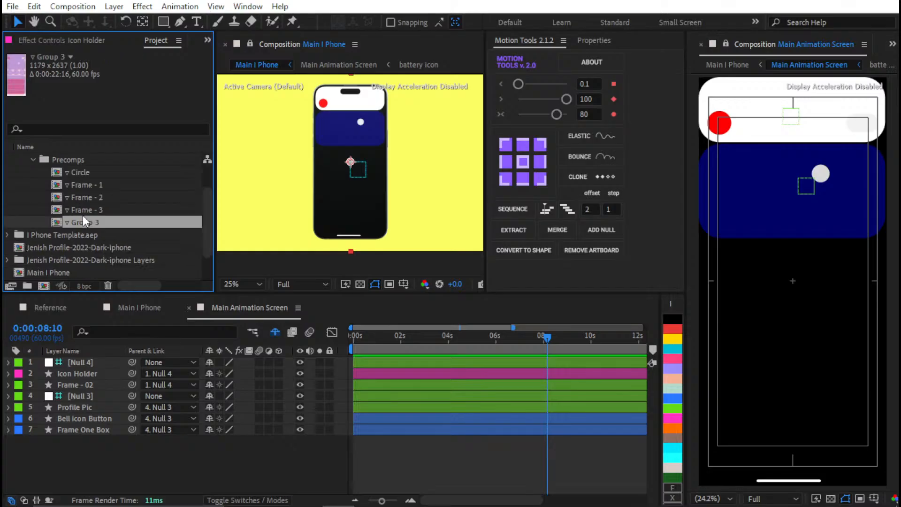
{"action": "scroll", "coordinate": [81, 210], "scroll_direction": "up", "scroll_amount": 2}
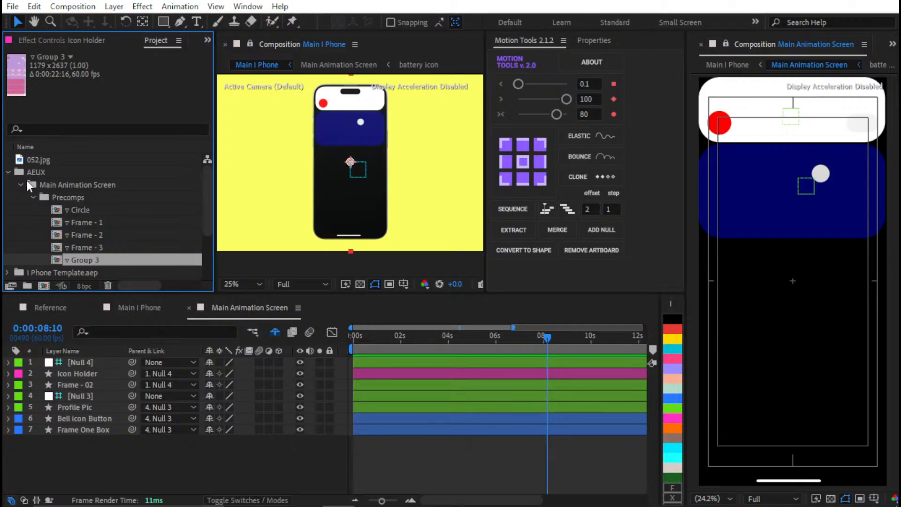
{"action": "scroll", "coordinate": [89, 195], "scroll_direction": "down", "scroll_amount": 2}
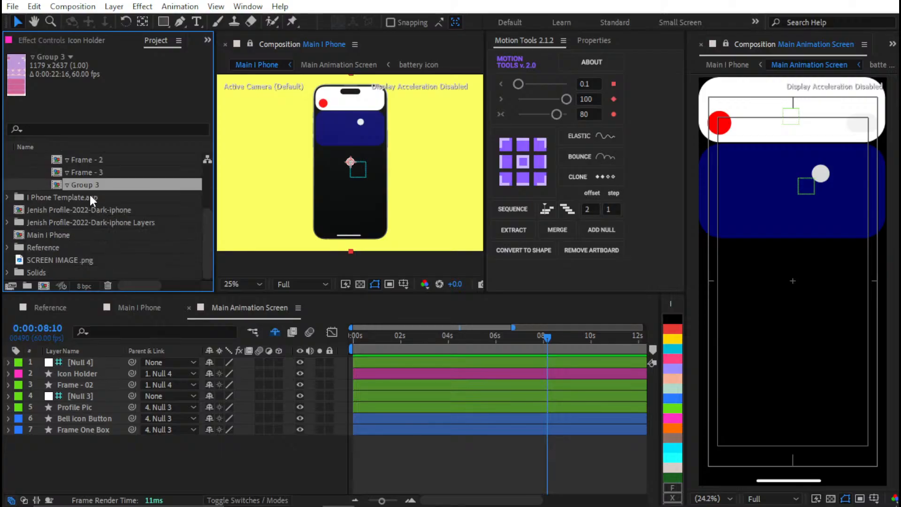
{"action": "left_click", "coordinate": [60, 213]}
{"action": "left_click", "coordinate": [55, 220]}
{"action": "left_click", "coordinate": [49, 233]}
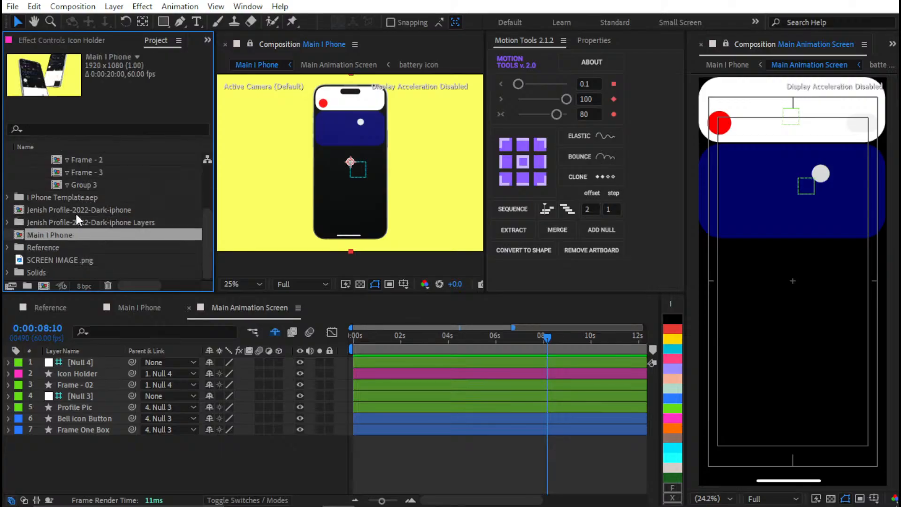
{"action": "scroll", "coordinate": [104, 215], "scroll_direction": "up", "scroll_amount": 2}
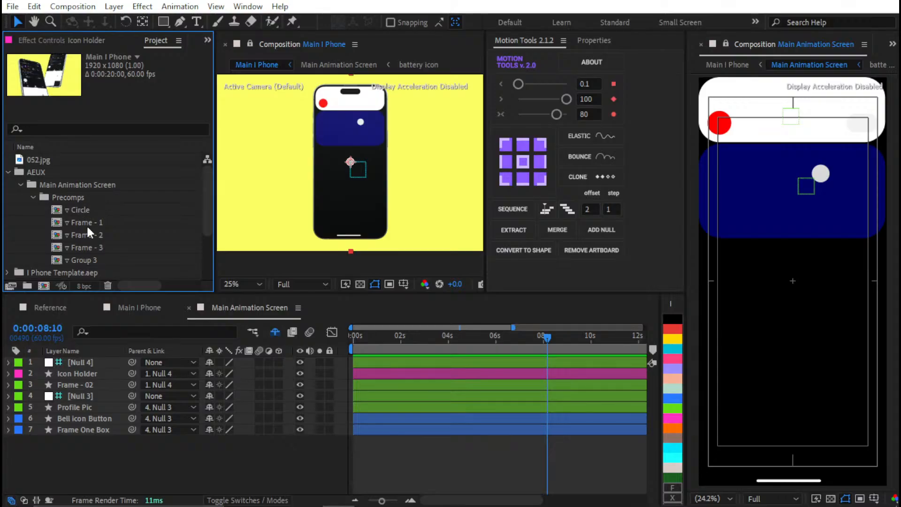
{"action": "left_click", "coordinate": [88, 214]}
{"action": "double_click", "coordinate": [81, 210]}
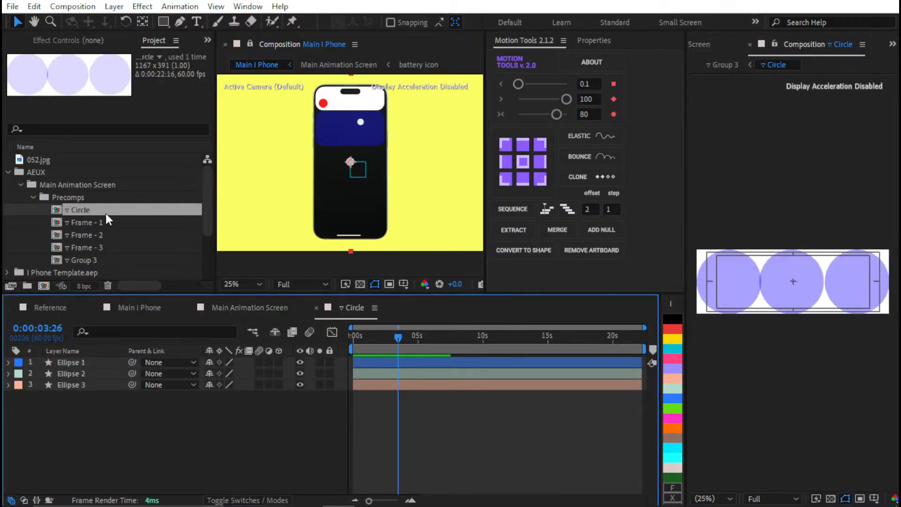
Copy all three ellipse layers from Circle into Main Animation Screen and parent them to a new null with Motion Tools
{"action": "key", "text": "ctrl+a"}
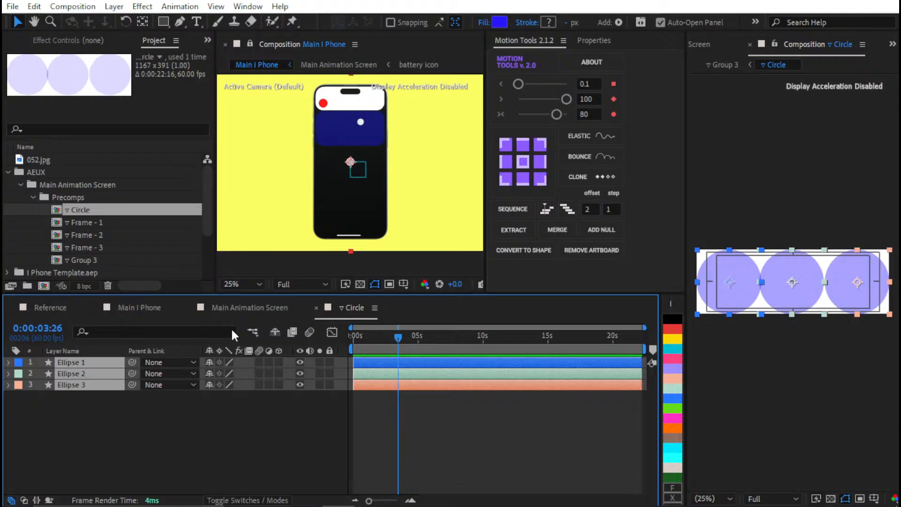
{"action": "left_click", "coordinate": [245, 309]}
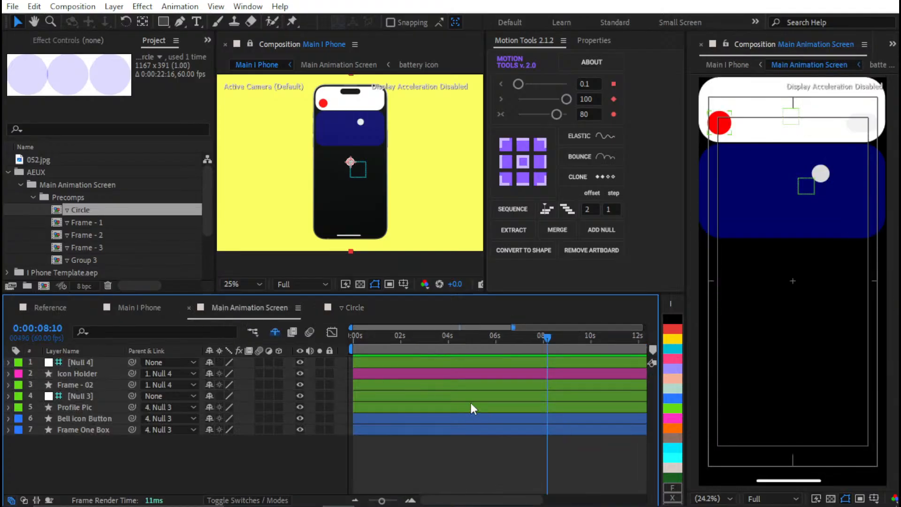
{"action": "key", "text": "ctrl+v"}
{"action": "left_click", "coordinate": [601, 230]}
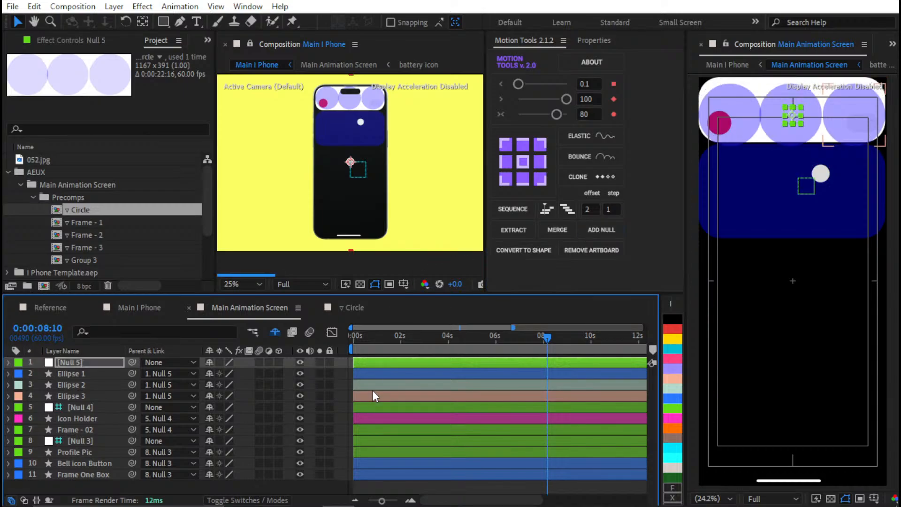
Move the new null with its three circles down to just below the navy frame
{"action": "key", "text": "shift+Down"}
{"action": "key", "text": "shift+Down"}
{"action": "key", "text": "shift+Down"}
{"action": "key", "text": "shift+Down"}
{"action": "key", "text": "shift+Down"}
{"action": "key", "text": "shift+Down"}
{"action": "key", "text": "shift+Down"}
{"action": "key", "text": "shift+Down"}
{"action": "key", "text": "shift+Down"}
{"action": "key", "text": "shift+Down"}
{"action": "key", "text": "shift+Down"}
{"action": "key", "text": "shift+Down"}
{"action": "key", "text": "shift+Down"}
{"action": "key", "text": "shift+Down"}
{"action": "key", "text": "shift+Down"}
{"action": "key", "text": "shift+Down"}
{"action": "key", "text": "shift+Down"}
{"action": "key", "text": "shift+Down"}
{"action": "key", "text": "shift+Down"}
{"action": "key", "text": "shift+Down"}
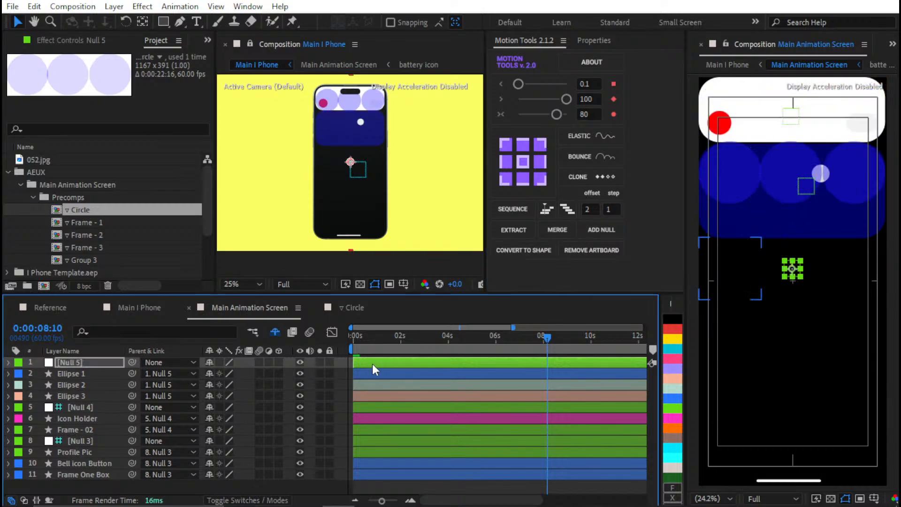
{"action": "key", "text": "shift+Down"}
{"action": "key", "text": "shift+Down"}
{"action": "key", "text": "shift+Up"}
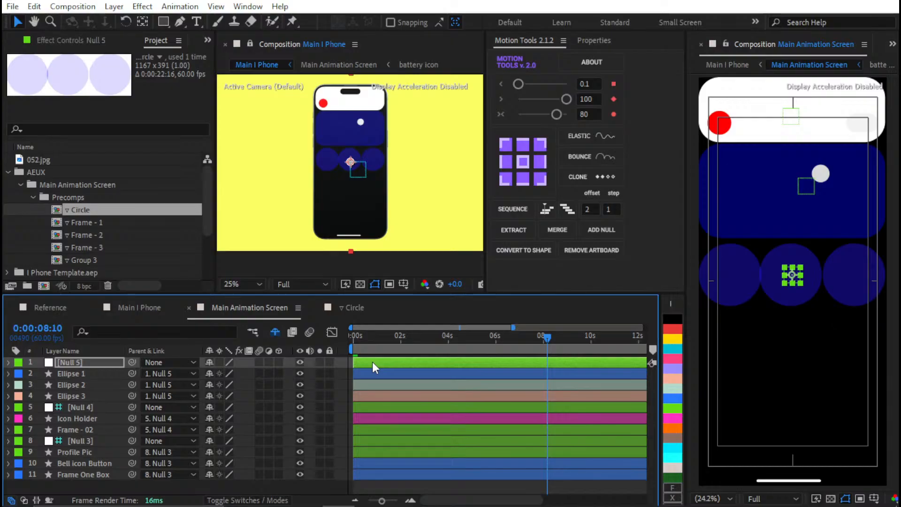
Space Ellipse 1 vertically 10 px below Frame - 02 with Align Pro, using Frame - 02 as the fixed reference layer
{"action": "left_click", "coordinate": [91, 396]}
{"action": "left_click", "coordinate": [94, 373]}
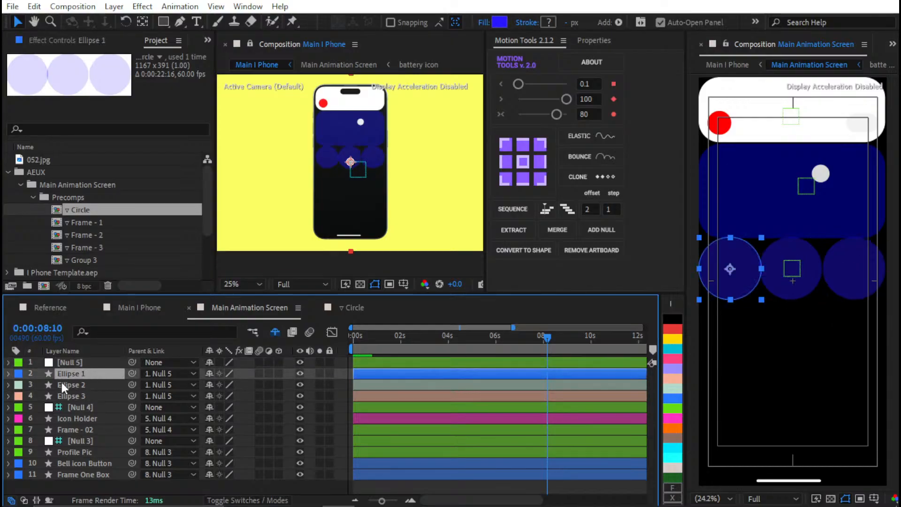
{"action": "left_click", "coordinate": [70, 431]}
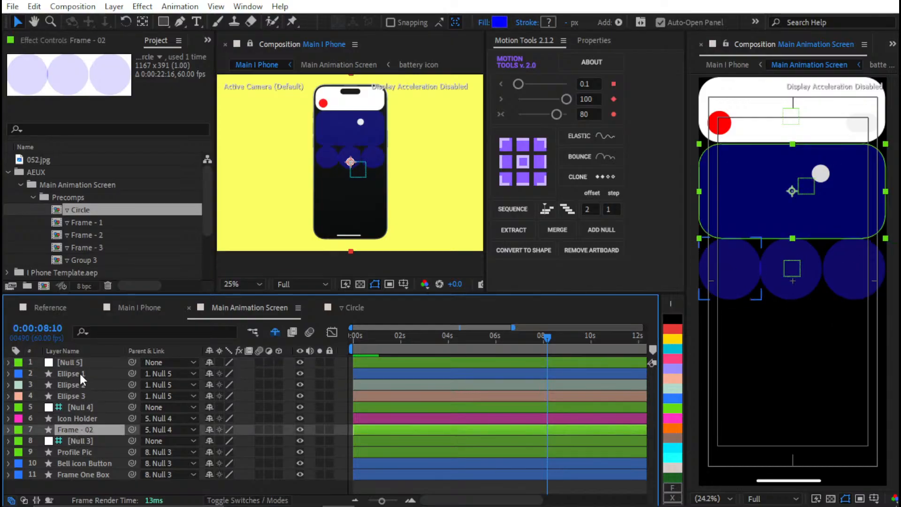
{"action": "left_click", "coordinate": [79, 373], "text": "ctrl"}
{"action": "left_click", "coordinate": [139, 40]}
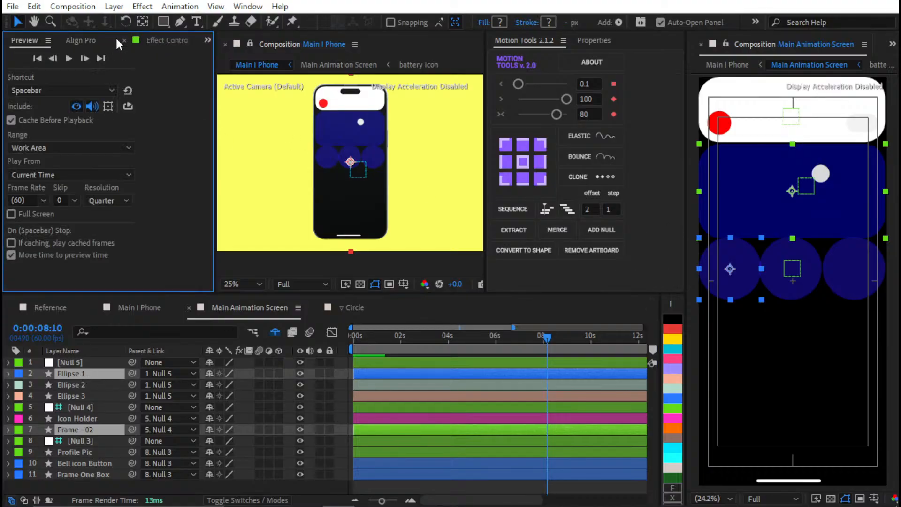
{"action": "left_click", "coordinate": [92, 43]}
{"action": "left_click", "coordinate": [180, 156]}
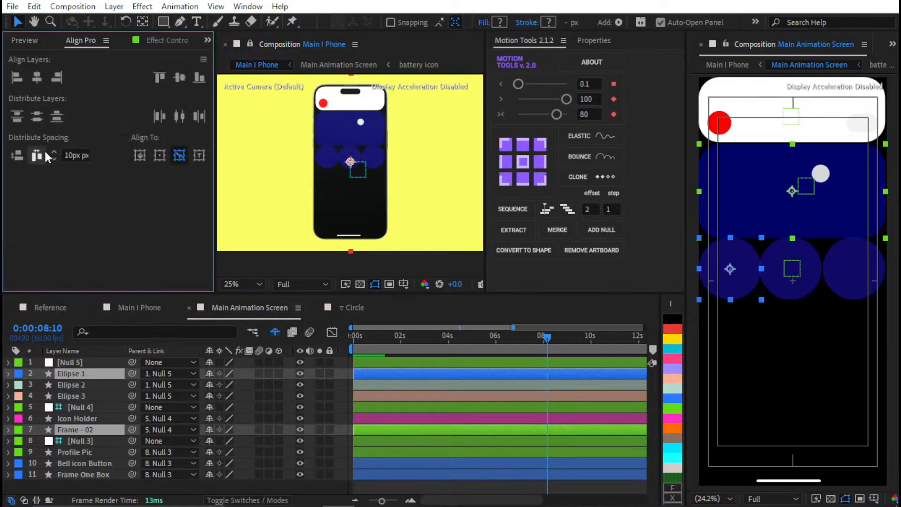
{"action": "left_click", "coordinate": [17, 156]}
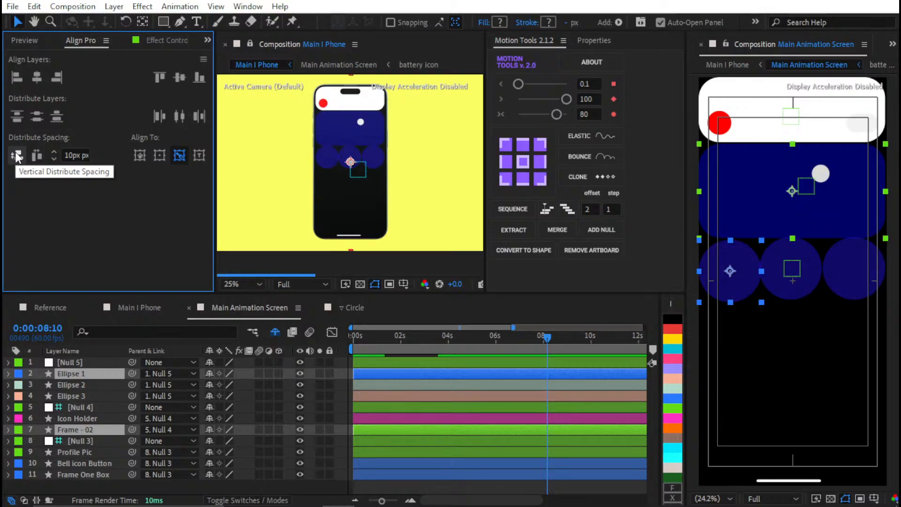
{"action": "scroll", "coordinate": [744, 246], "scroll_direction": "up", "scroll_amount": 1}
{"action": "left_click_drag", "start_coordinate": [716, 249], "coordinate": [773, 250]}
{"action": "scroll", "coordinate": [773, 250], "scroll_direction": "up", "scroll_amount": 2}
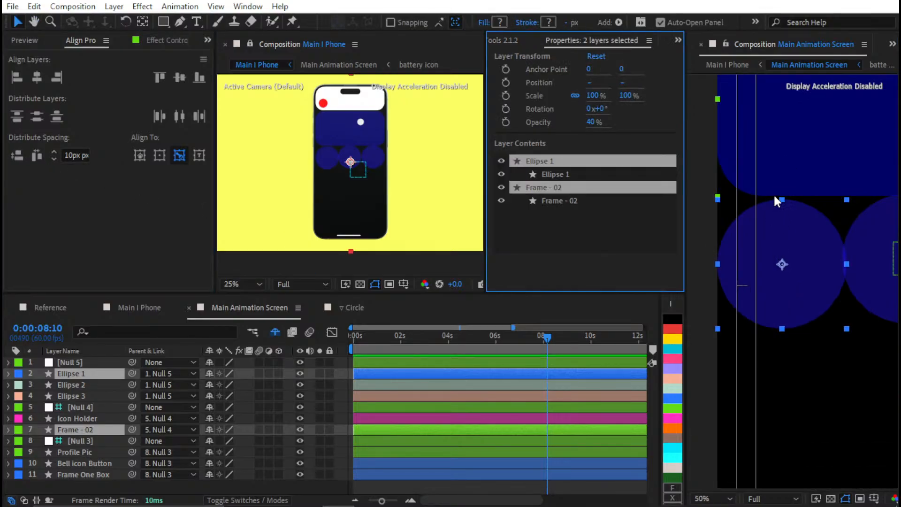
{"action": "scroll", "coordinate": [788, 198], "scroll_direction": "down", "scroll_amount": 2}
{"action": "left_click_drag", "start_coordinate": [796, 208], "coordinate": [695, 188]}
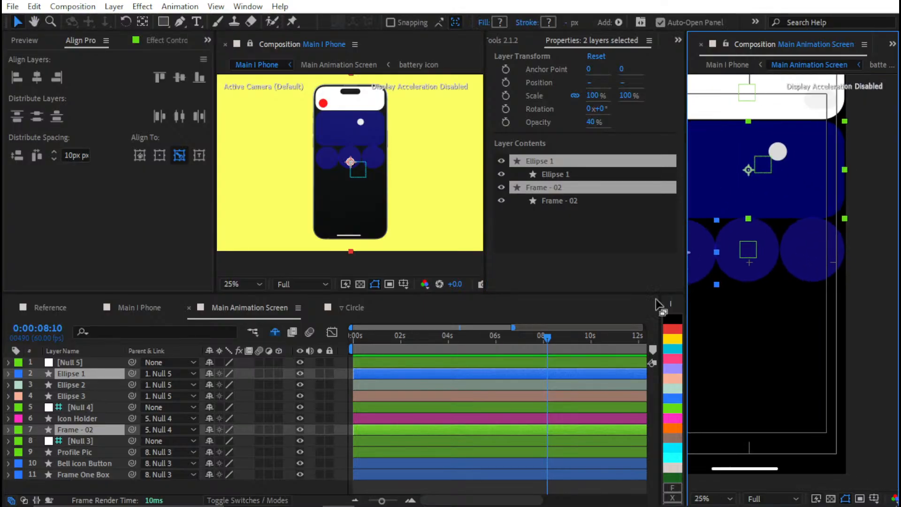
Align Ellipse 2 and Ellipse 3 to the vertical centre of Ellipse 1
{"action": "left_click", "coordinate": [71, 384]}
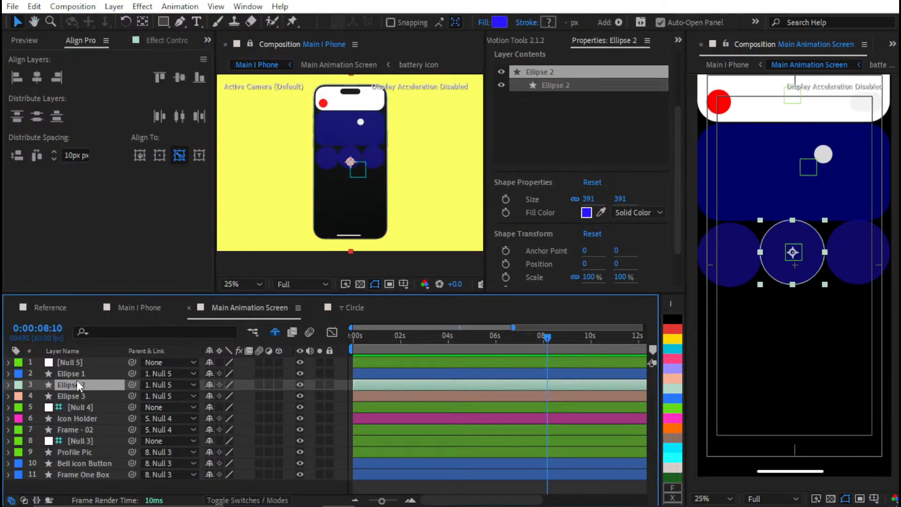
{"action": "left_click", "coordinate": [80, 374]}
{"action": "left_click", "coordinate": [80, 385], "text": "ctrl"}
{"action": "left_click", "coordinate": [77, 395], "text": "ctrl"}
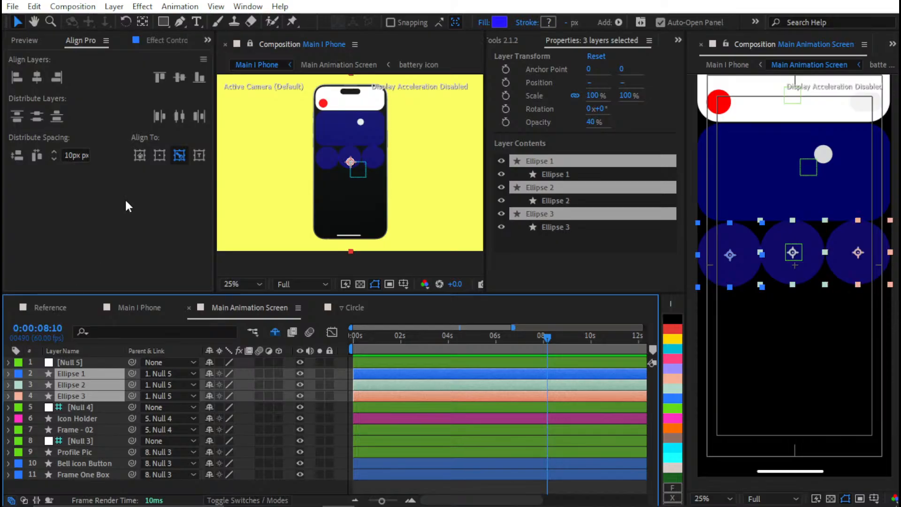
{"action": "left_click", "coordinate": [182, 75]}
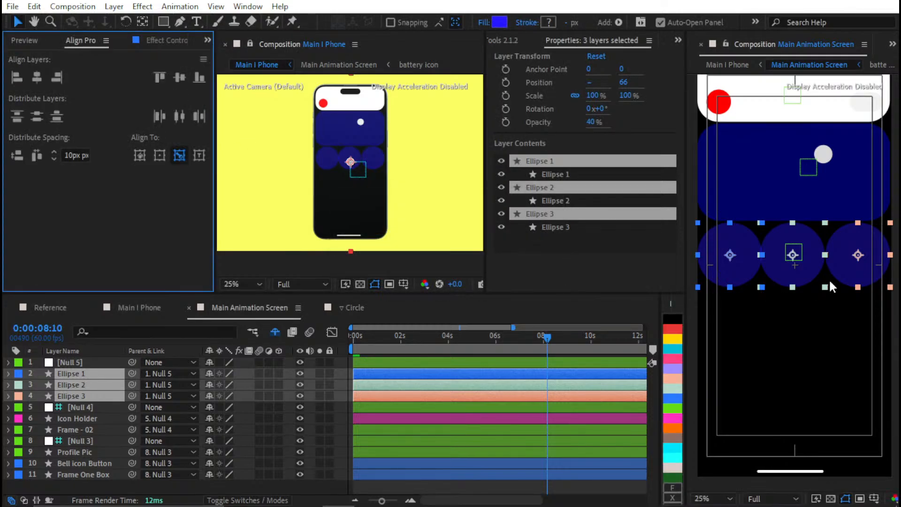
Distribute the three ellipses horizontally with 10 px spacing, keeping Ellipse 1 as the reference
{"action": "scroll", "coordinate": [829, 278], "scroll_direction": "up", "scroll_amount": 4}
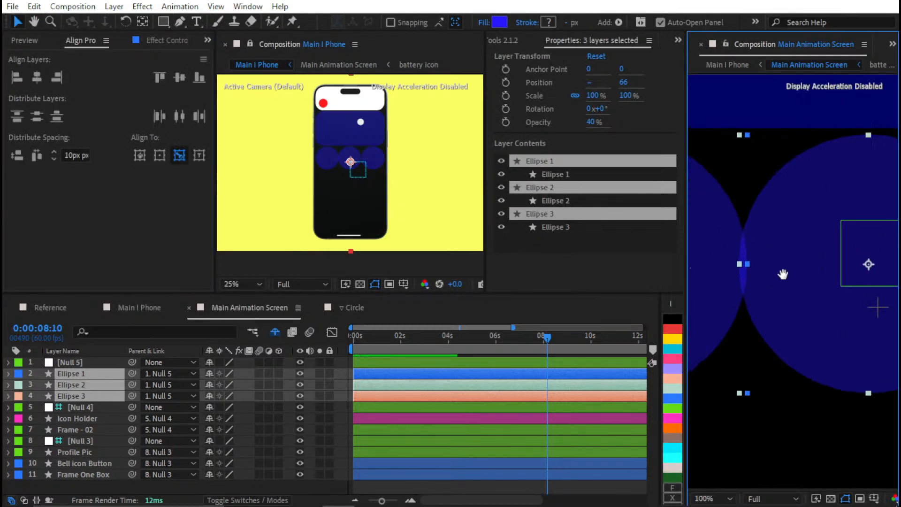
{"action": "scroll", "coordinate": [776, 247], "scroll_direction": "up", "scroll_amount": 1}
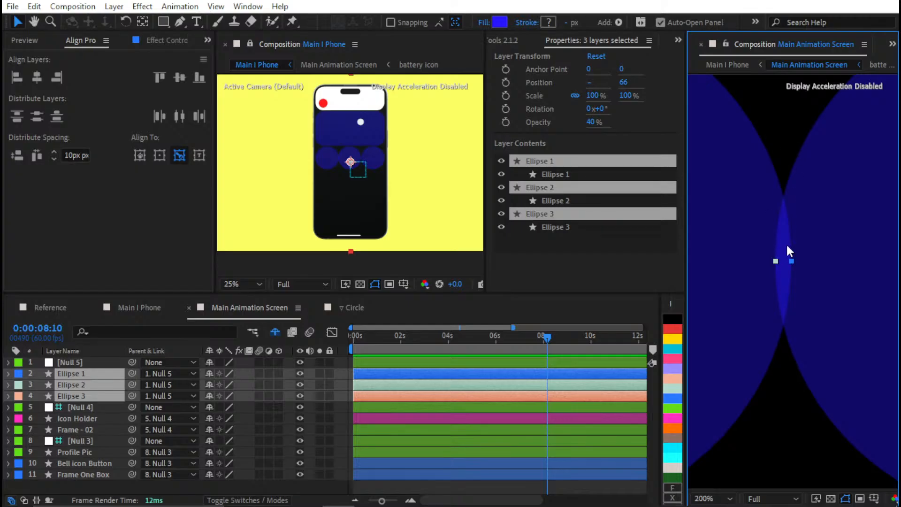
{"action": "scroll", "coordinate": [775, 250], "scroll_direction": "down", "scroll_amount": 3}
{"action": "scroll", "coordinate": [692, 210], "scroll_direction": "up", "scroll_amount": 1}
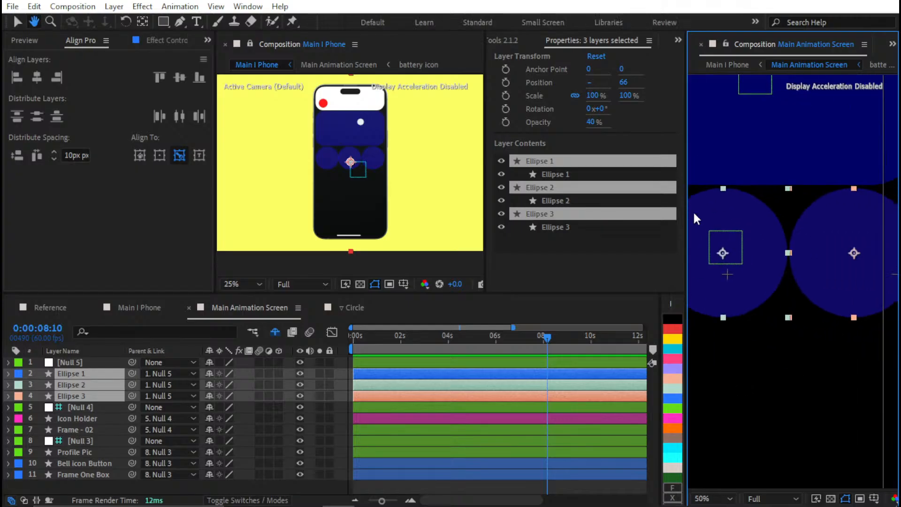
{"action": "scroll", "coordinate": [816, 252], "scroll_direction": "up", "scroll_amount": 2}
{"action": "left_click_drag", "start_coordinate": [817, 253], "coordinate": [708, 273]}
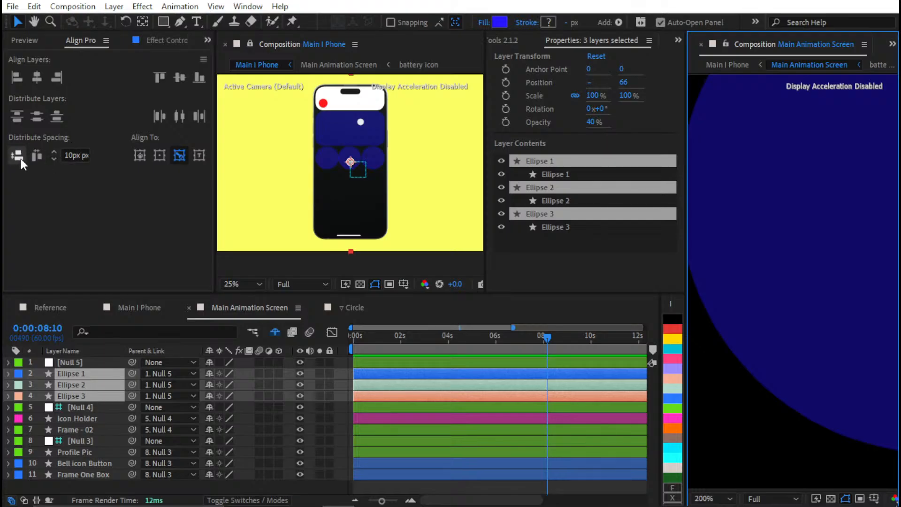
{"action": "left_click", "coordinate": [36, 156]}
{"action": "scroll", "coordinate": [784, 266], "scroll_direction": "down", "scroll_amount": 2}
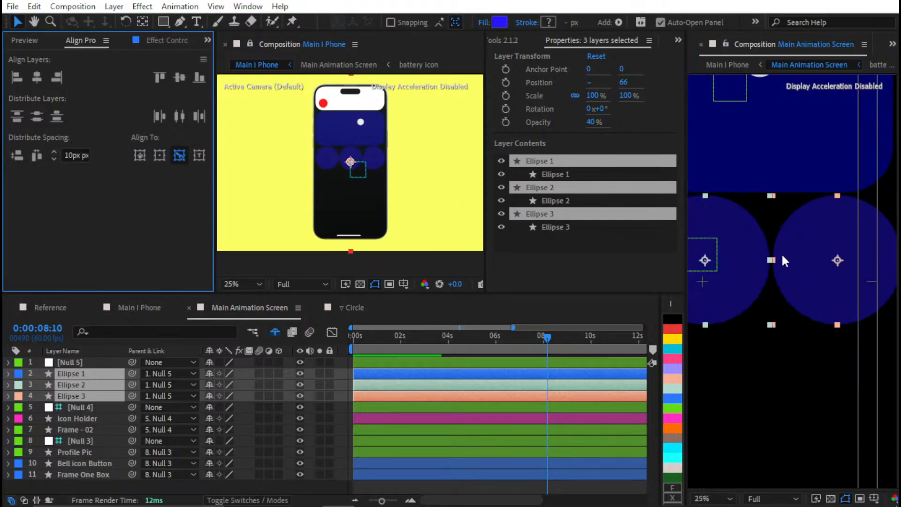
{"action": "scroll", "coordinate": [781, 253], "scroll_direction": "down", "scroll_amount": 4}
{"action": "scroll", "coordinate": [807, 256], "scroll_direction": "up", "scroll_amount": 2}
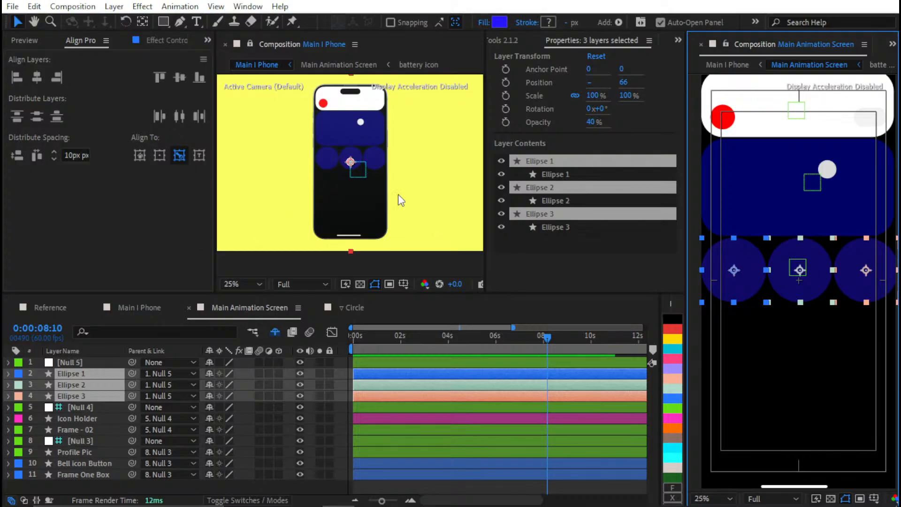
{"action": "left_click_drag", "start_coordinate": [746, 291], "coordinate": [787, 293]}
{"action": "left_click", "coordinate": [765, 359]}
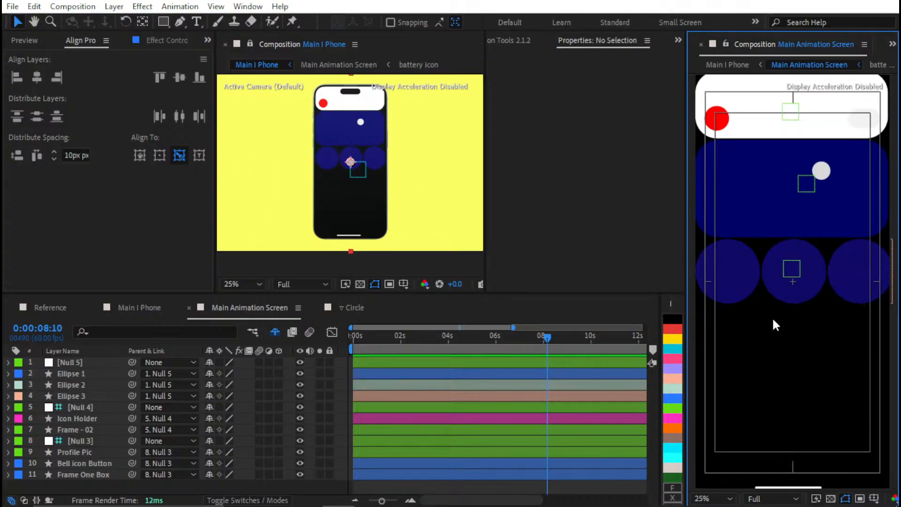
{"action": "scroll", "coordinate": [774, 324], "scroll_direction": "up", "scroll_amount": 4}
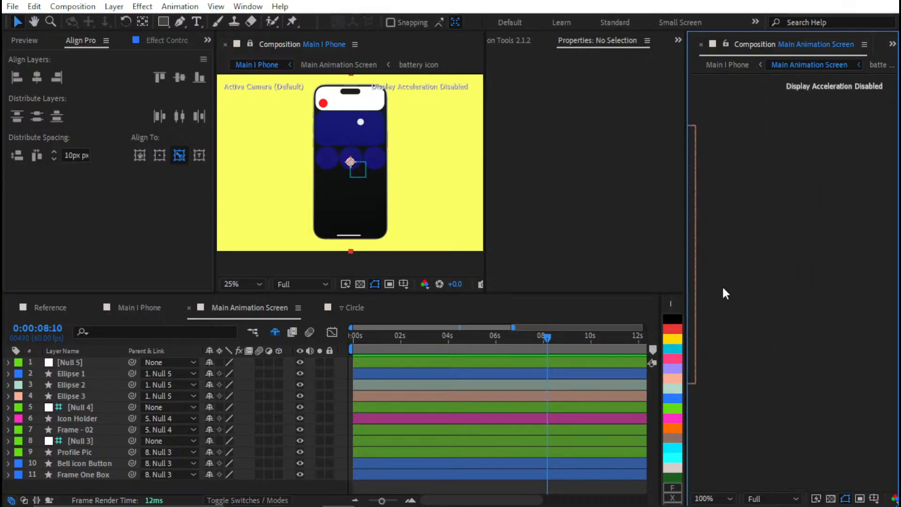
{"action": "left_click_drag", "start_coordinate": [725, 293], "coordinate": [852, 283]}
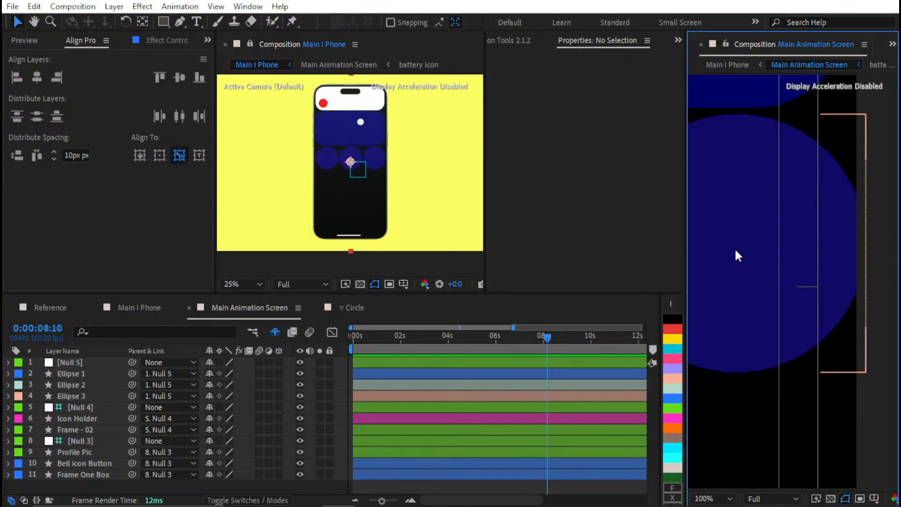
{"action": "key", "text": "shift+slash"}
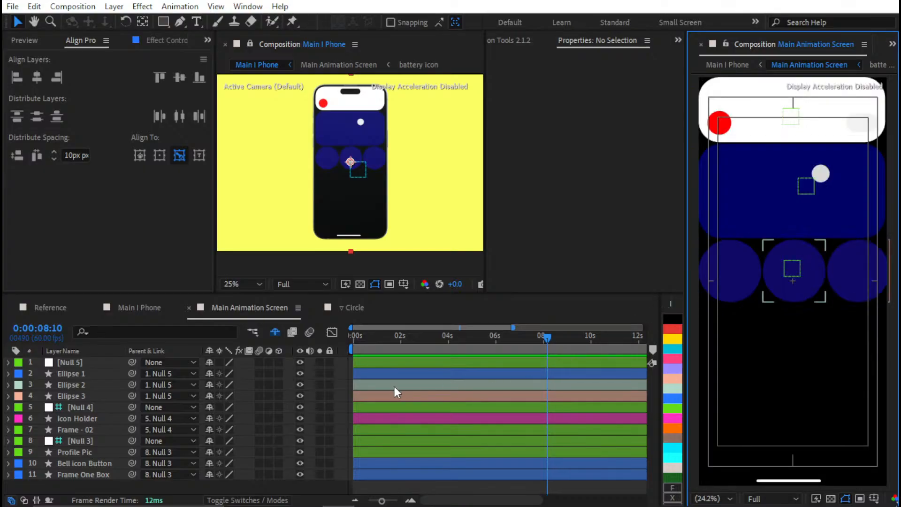
Delete Null 5 and parent the three ellipses to a new null created with Motion Tools
{"action": "left_click", "coordinate": [94, 364]}
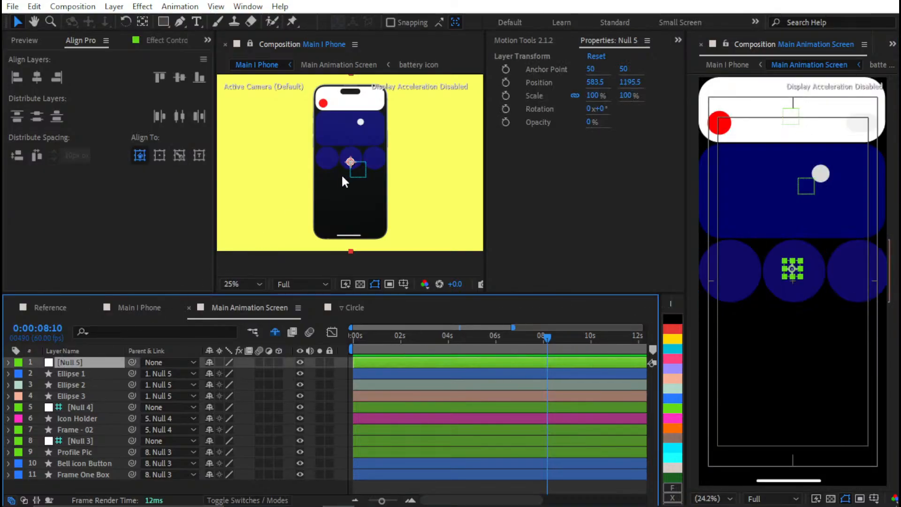
{"action": "key", "text": "Delete"}
{"action": "left_click", "coordinate": [93, 362]}
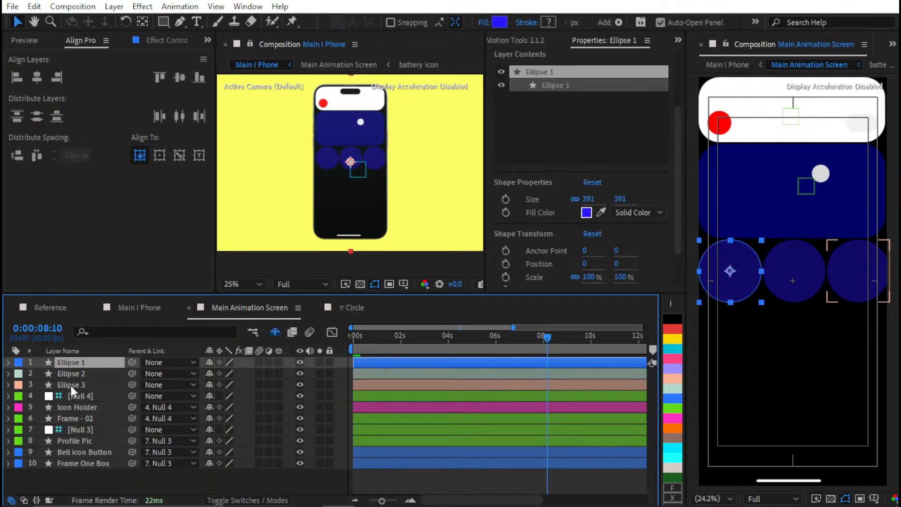
{"action": "left_click", "coordinate": [70, 385], "text": "shift"}
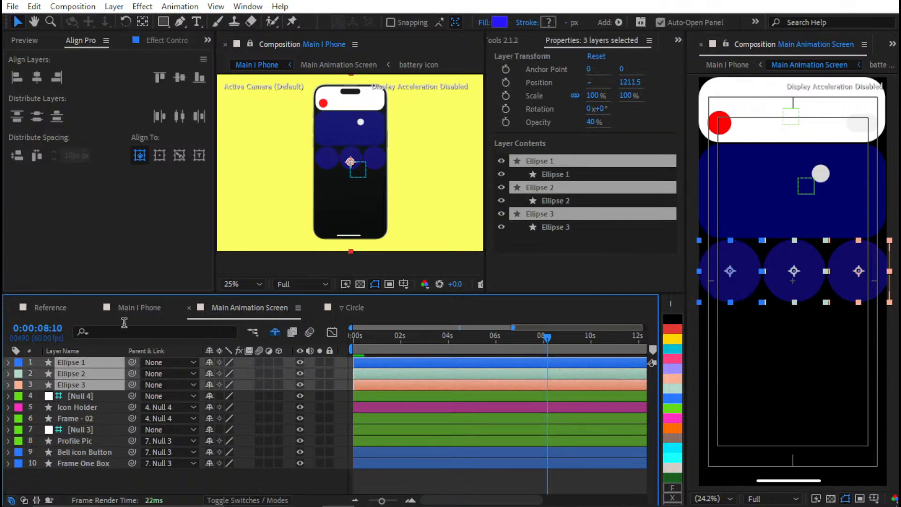
{"action": "left_click", "coordinate": [508, 41]}
{"action": "left_click", "coordinate": [605, 230]}
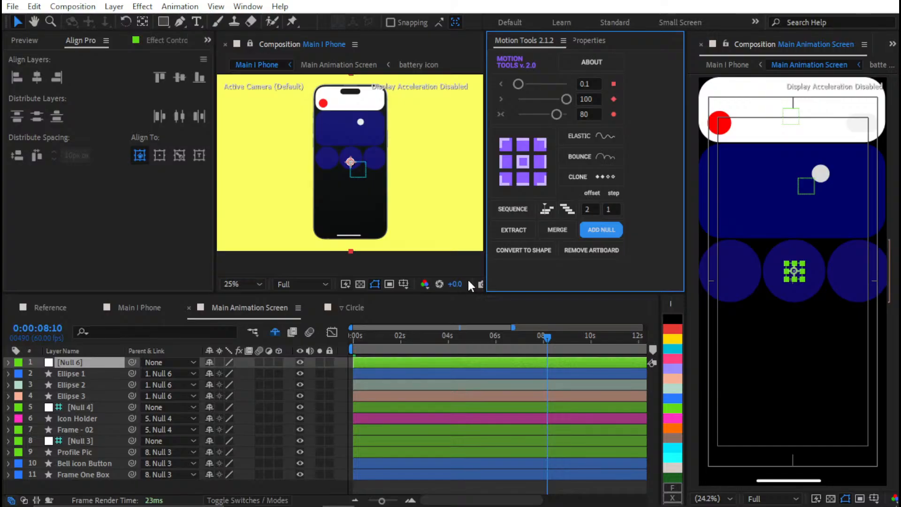
Centre Null 6 horizontally in the composition and set its scale to 98% after trying 96% and 97%
{"action": "left_click", "coordinate": [38, 75]}
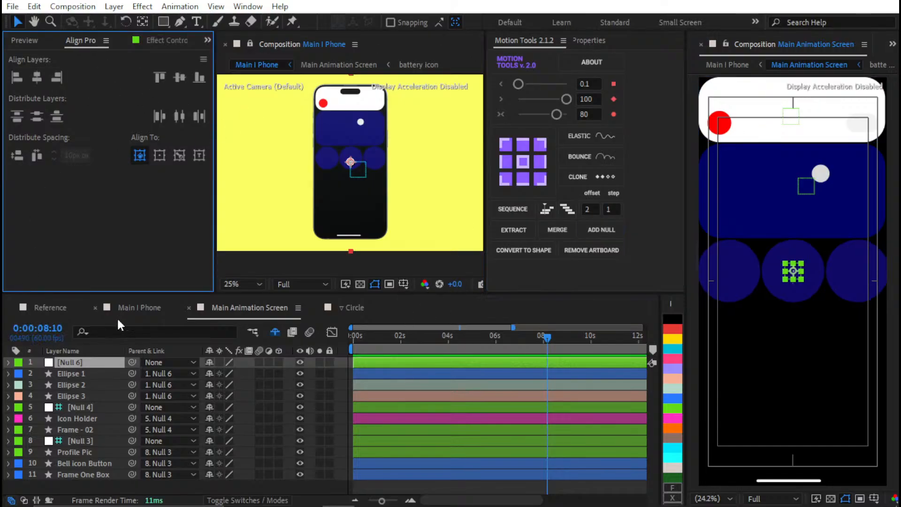
{"action": "key", "text": "s"}
{"action": "left_click", "coordinate": [244, 373]}
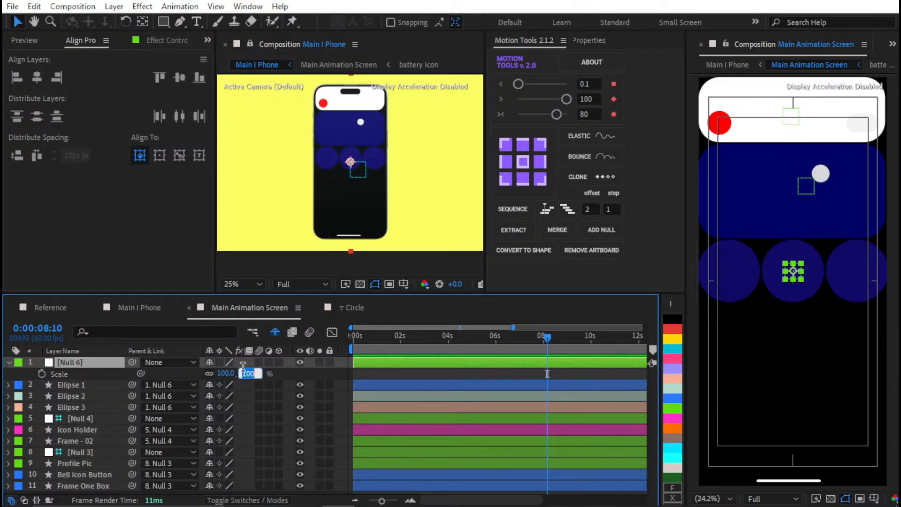
{"action": "type", "text": "96"}
{"action": "key", "text": "Return"}
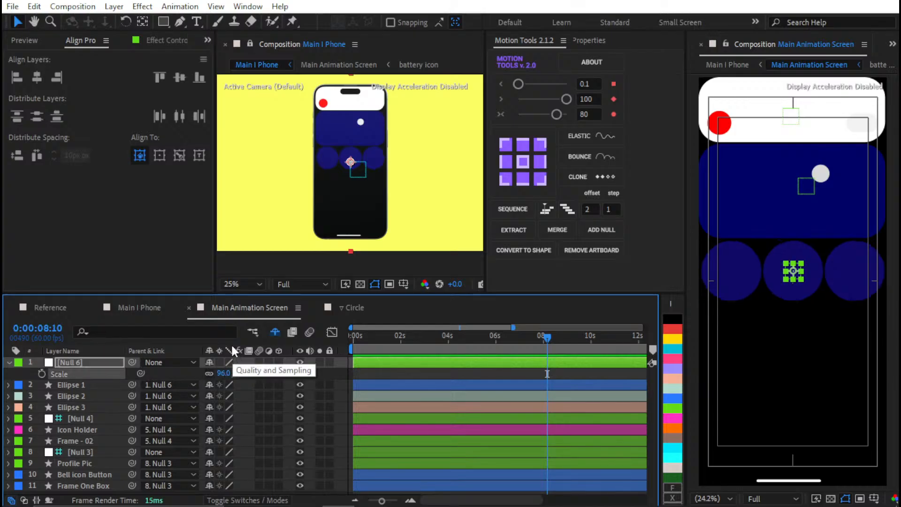
{"action": "left_click", "coordinate": [237, 373]}
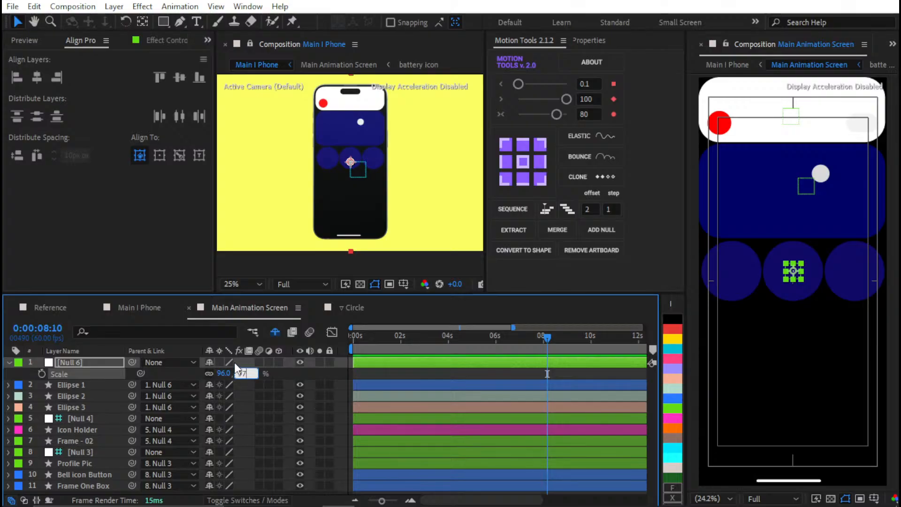
{"action": "type", "text": "97"}
{"action": "key", "text": "Return"}
{"action": "left_click", "coordinate": [240, 373]}
{"action": "type", "text": "98"}
{"action": "key", "text": "Return"}
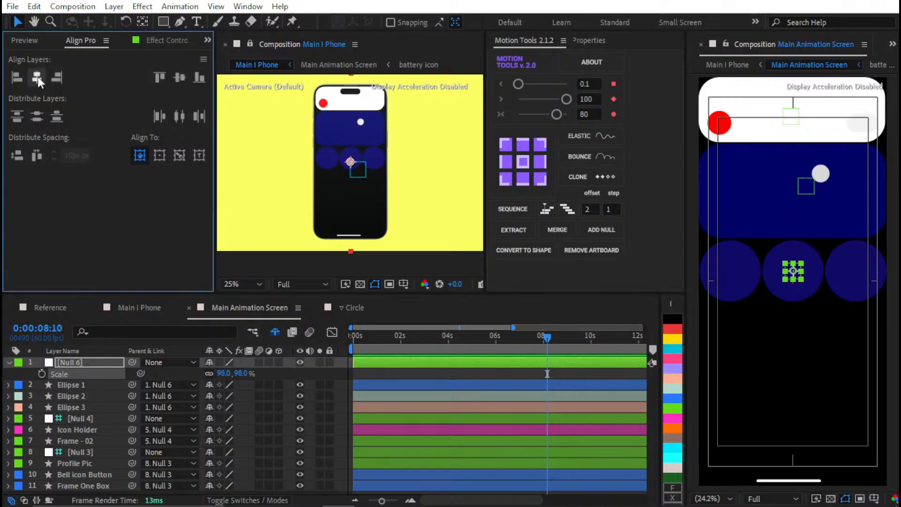
Replace Null 6 with a fresh Motion Tools null parenting Ellipse 1 to 3, and check the outer circles against the screen edges
{"action": "key", "text": "Delete"}
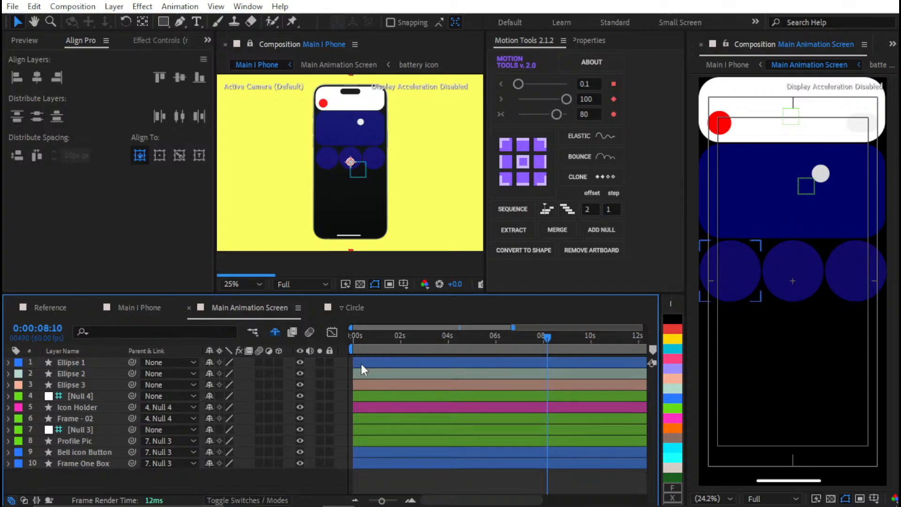
{"action": "left_click", "coordinate": [361, 364]}
{"action": "left_click", "coordinate": [364, 385], "text": "shift"}
{"action": "left_click", "coordinate": [601, 230]}
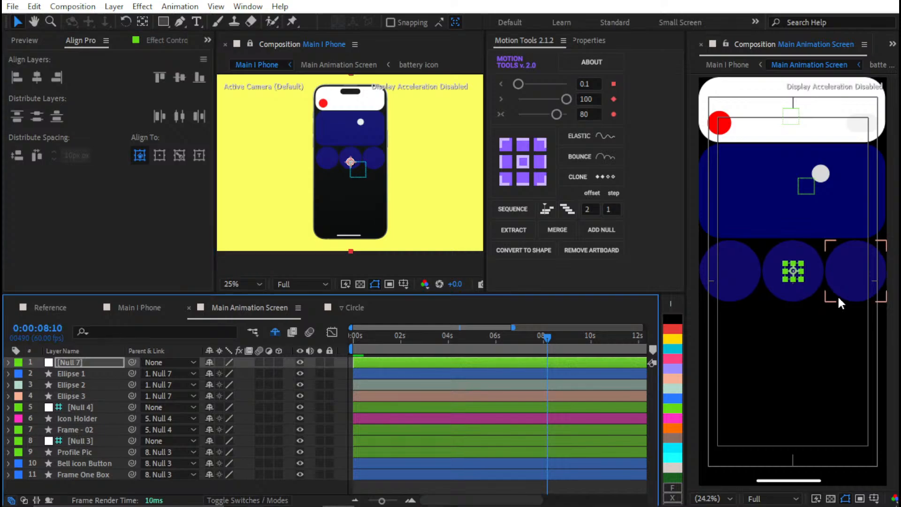
{"action": "key", "text": "space"}
{"action": "left_click_drag", "start_coordinate": [867, 291], "coordinate": [780, 261]}
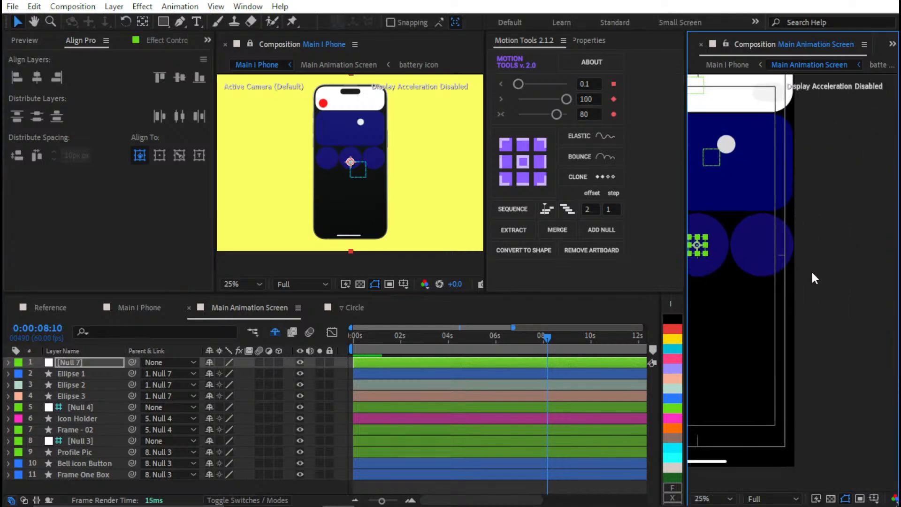
{"action": "scroll", "coordinate": [812, 262], "scroll_direction": "up", "scroll_amount": 4}
{"action": "scroll", "coordinate": [805, 206], "scroll_direction": "up", "scroll_amount": 2}
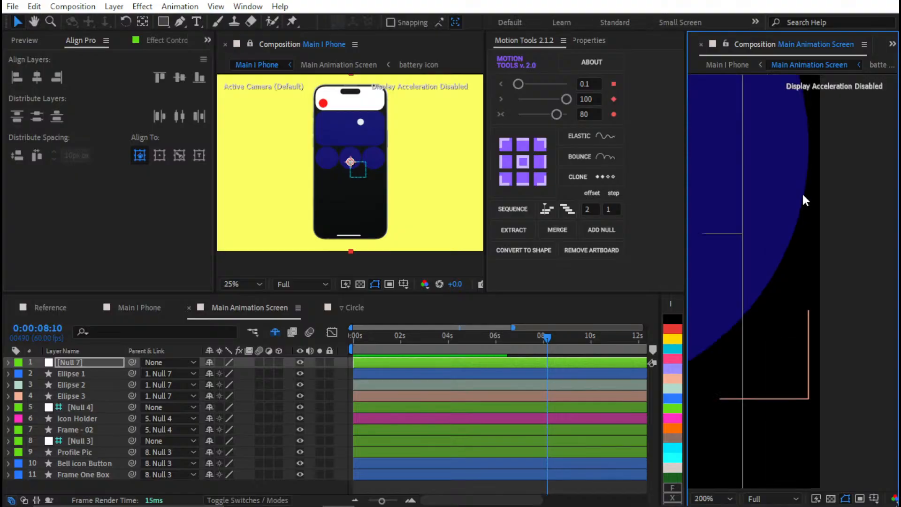
{"action": "scroll", "coordinate": [807, 157], "scroll_direction": "down", "scroll_amount": 3}
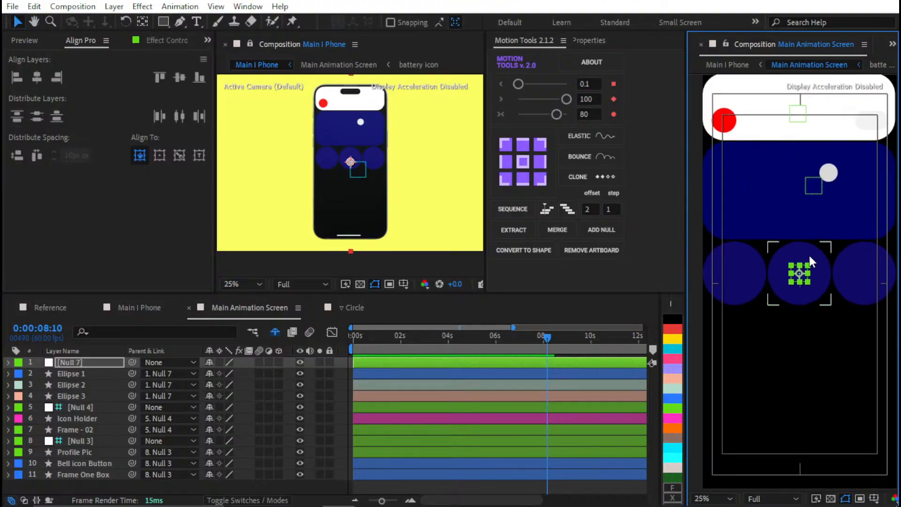
{"action": "scroll", "coordinate": [814, 253], "scroll_direction": "up", "scroll_amount": 5}
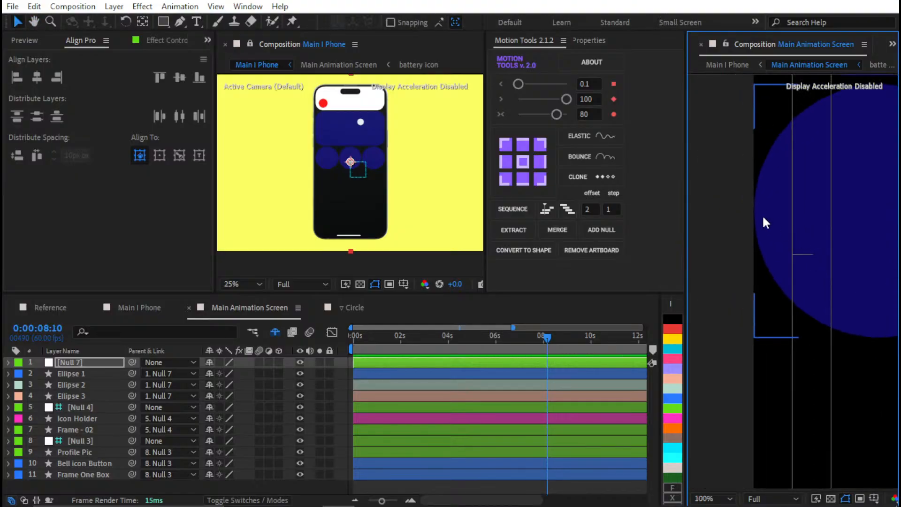
Compare the outer circles' gaps to the screen edges and centre Ellipse 2 horizontally in the composition
{"action": "left_click_drag", "start_coordinate": [742, 218], "coordinate": [831, 331]}
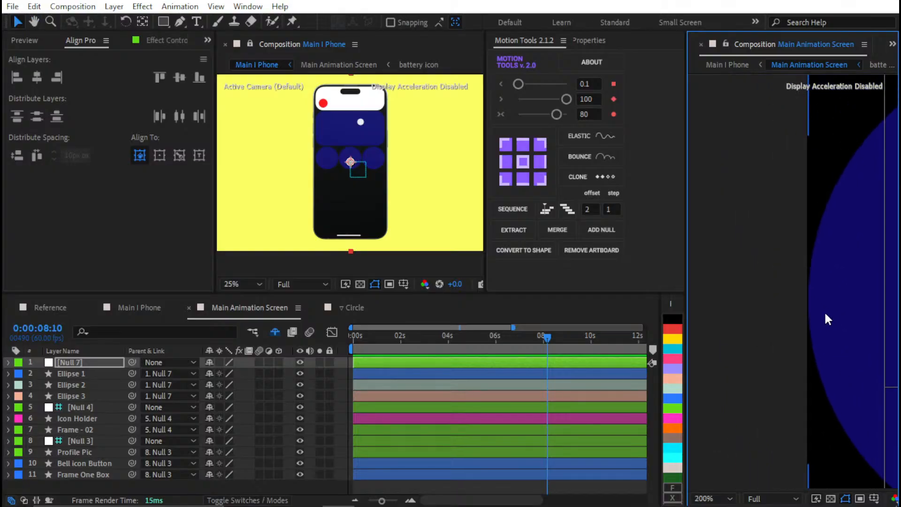
{"action": "scroll", "coordinate": [820, 300], "scroll_direction": "up", "scroll_amount": 2}
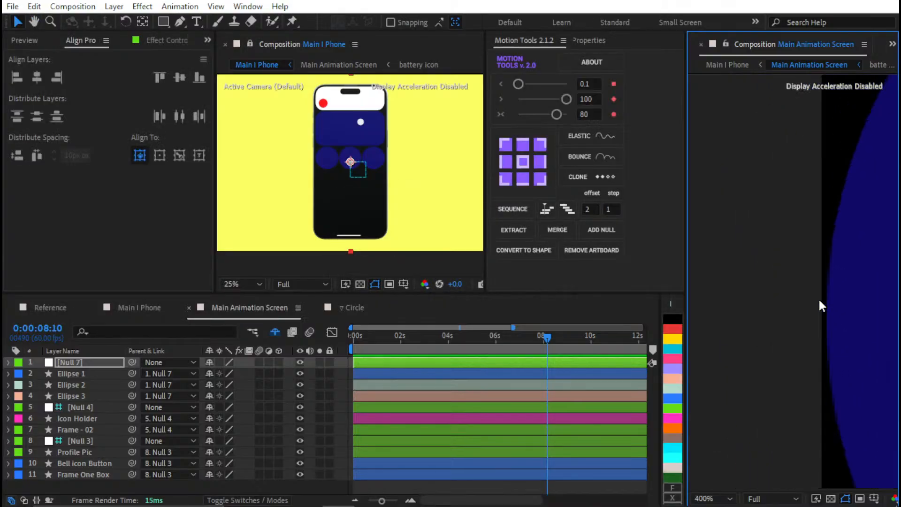
{"action": "scroll", "coordinate": [818, 297], "scroll_direction": "down", "scroll_amount": 2}
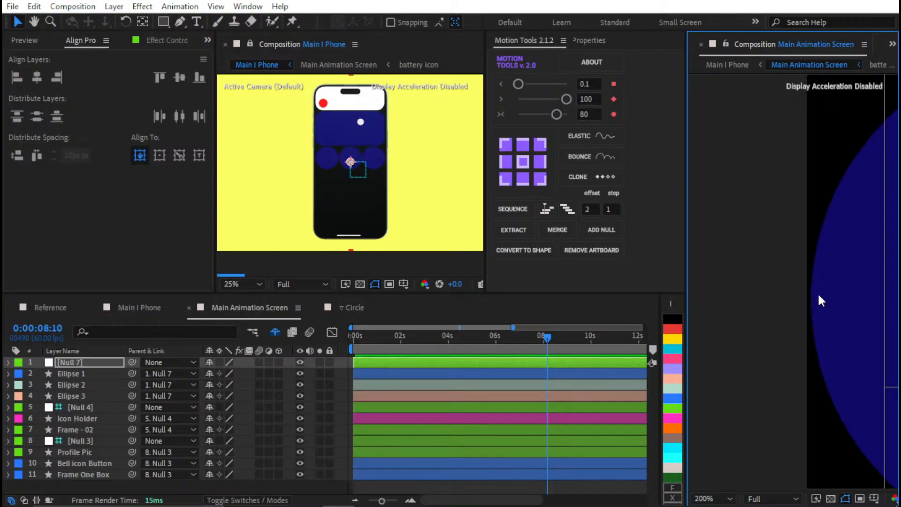
{"action": "scroll", "coordinate": [818, 301], "scroll_direction": "down", "scroll_amount": 5}
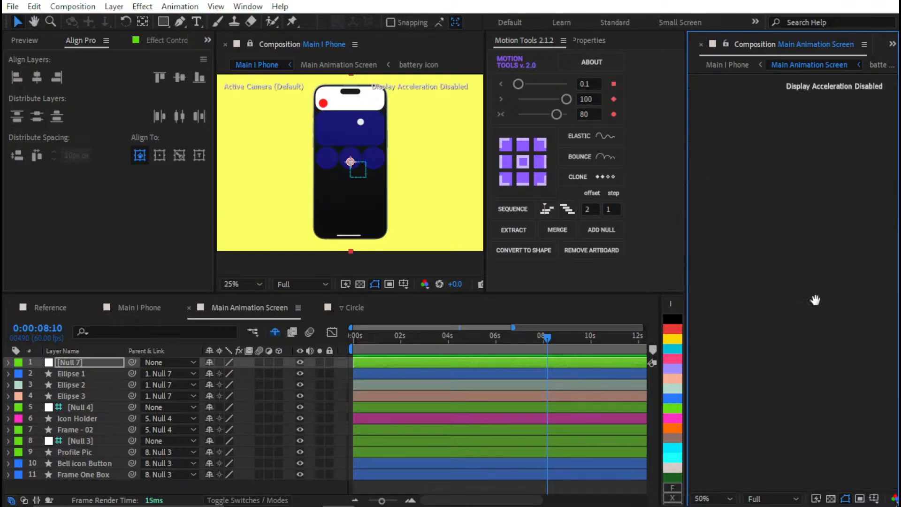
{"action": "scroll", "coordinate": [804, 298], "scroll_direction": "up", "scroll_amount": 2}
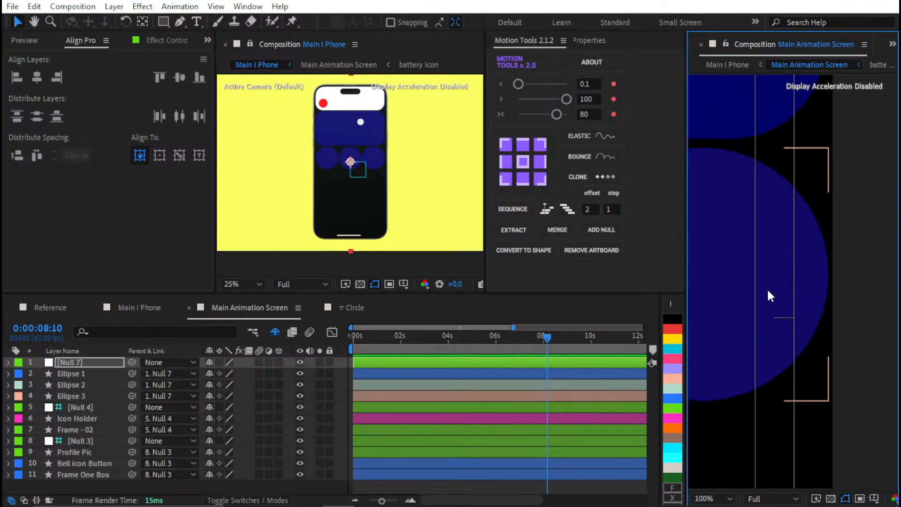
{"action": "key", "text": "shift+slash"}
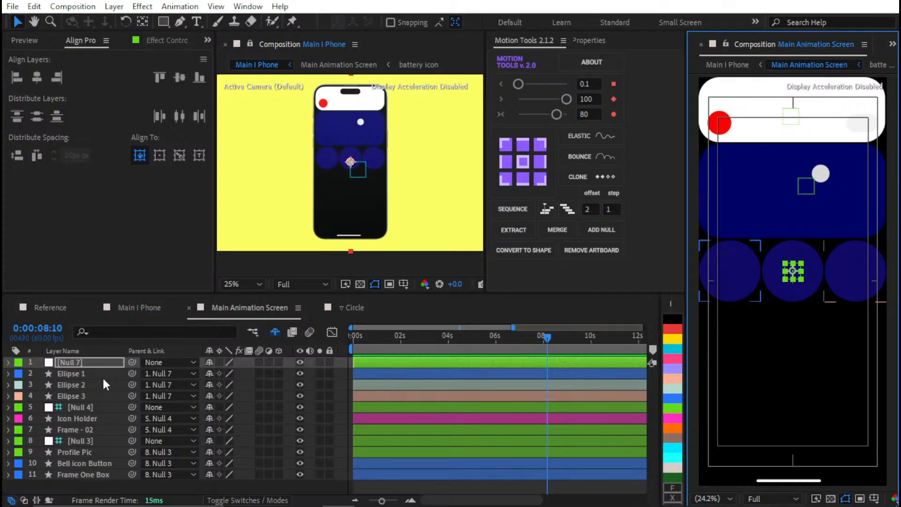
{"action": "left_click", "coordinate": [102, 375]}
{"action": "left_click", "coordinate": [100, 383]}
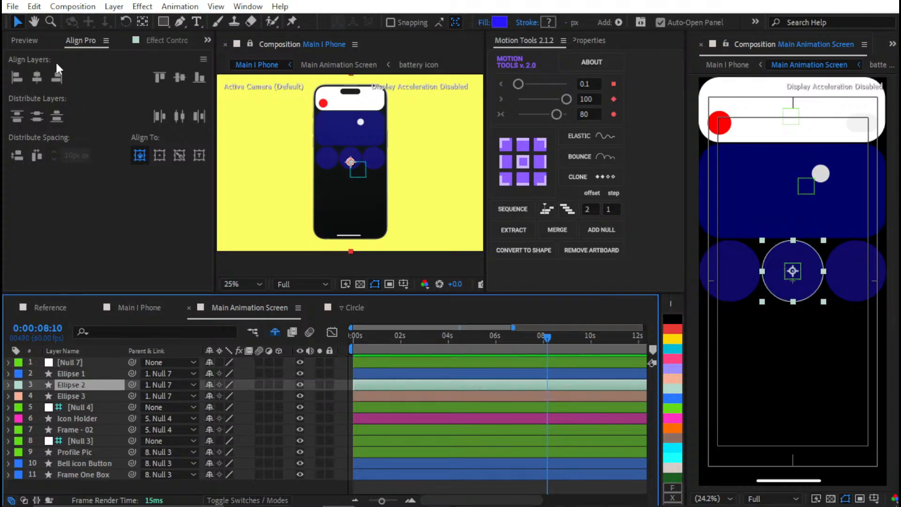
{"action": "left_click", "coordinate": [41, 69]}
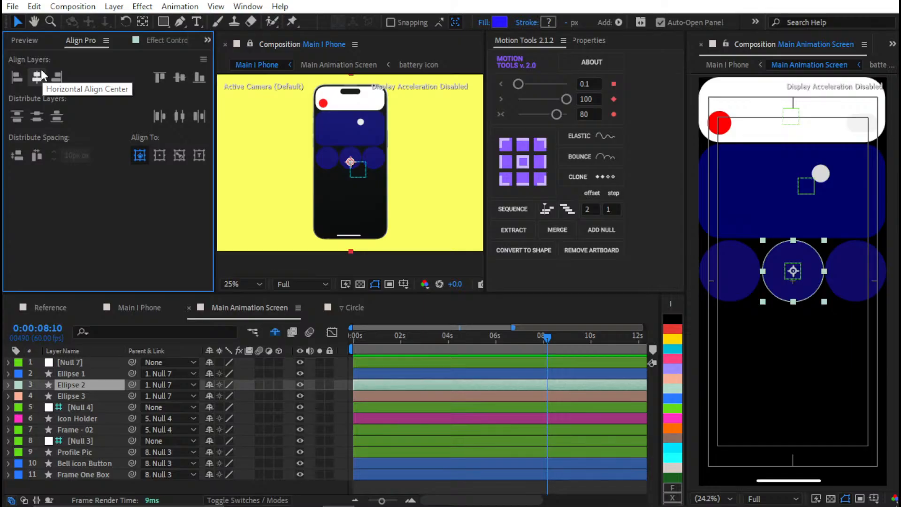
Distribute Ellipse 2 and Ellipse 1 horizontally with 10 px spacing after trying 5 px, keeping Ellipse 2 as the reference
{"action": "scroll", "coordinate": [817, 291], "scroll_direction": "up", "scroll_amount": 6}
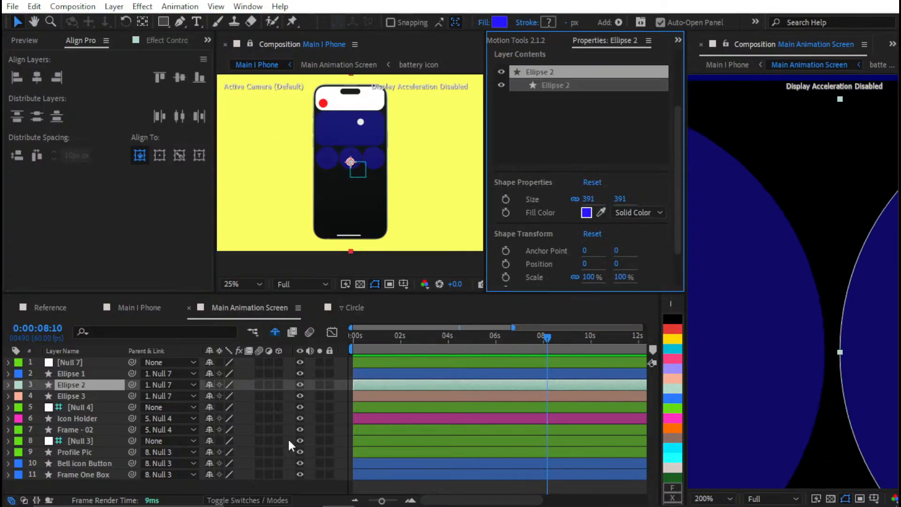
{"action": "left_click", "coordinate": [372, 373], "text": "shift"}
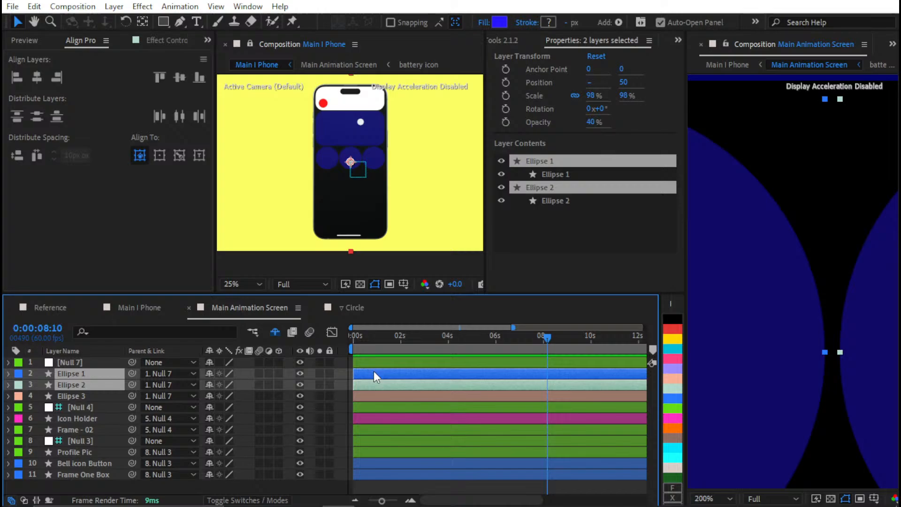
{"action": "left_click", "coordinate": [179, 155]}
{"action": "left_click", "coordinate": [74, 155]}
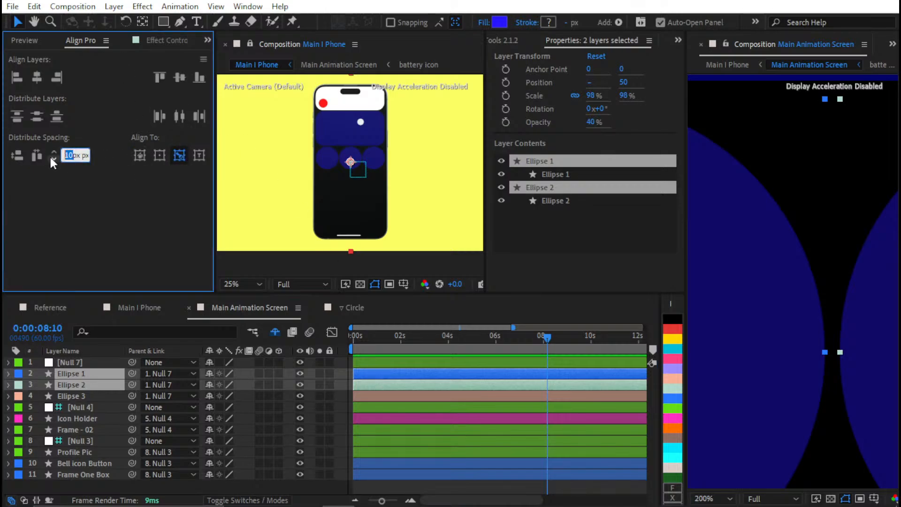
{"action": "type", "text": "5"}
{"action": "left_click", "coordinate": [37, 156]}
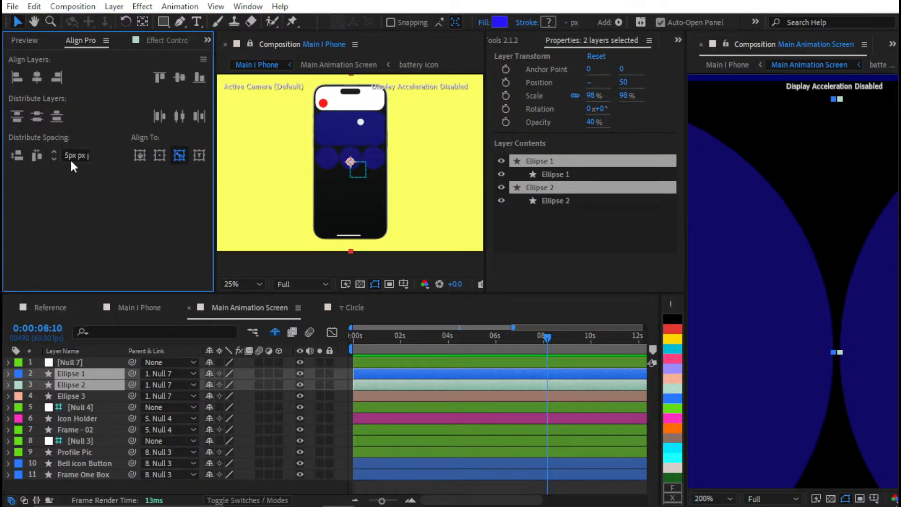
{"action": "left_click_drag", "start_coordinate": [69, 158], "coordinate": [55, 156]}
{"action": "type", "text": "10"}
{"action": "left_click", "coordinate": [44, 156]}
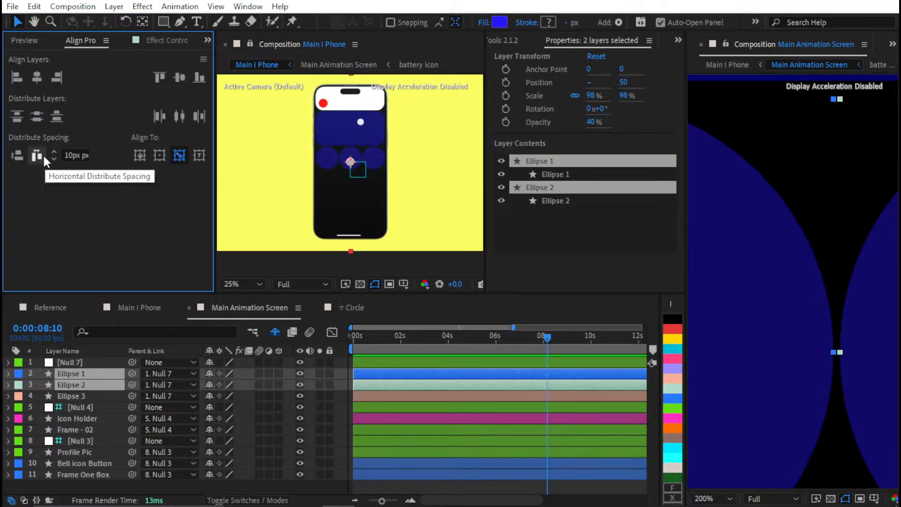
Distribute Ellipse 2 and Ellipse 3 horizontally with 10 px spacing, then check the outer circles against the screen edges and clear the selection
{"action": "scroll", "coordinate": [845, 328], "scroll_direction": "down", "scroll_amount": 3}
{"action": "left_click_drag", "start_coordinate": [771, 293], "coordinate": [837, 331]}
{"action": "scroll", "coordinate": [800, 302], "scroll_direction": "up", "scroll_amount": 2}
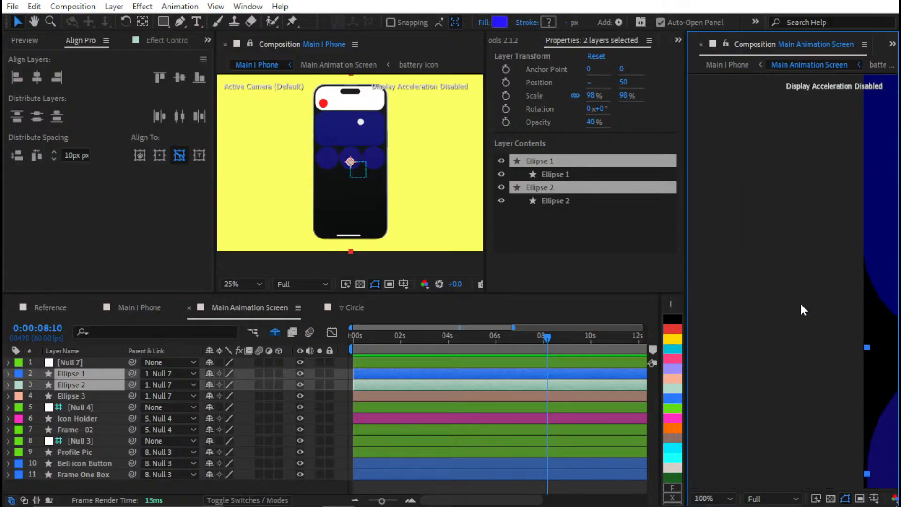
{"action": "scroll", "coordinate": [793, 303], "scroll_direction": "down", "scroll_amount": 4}
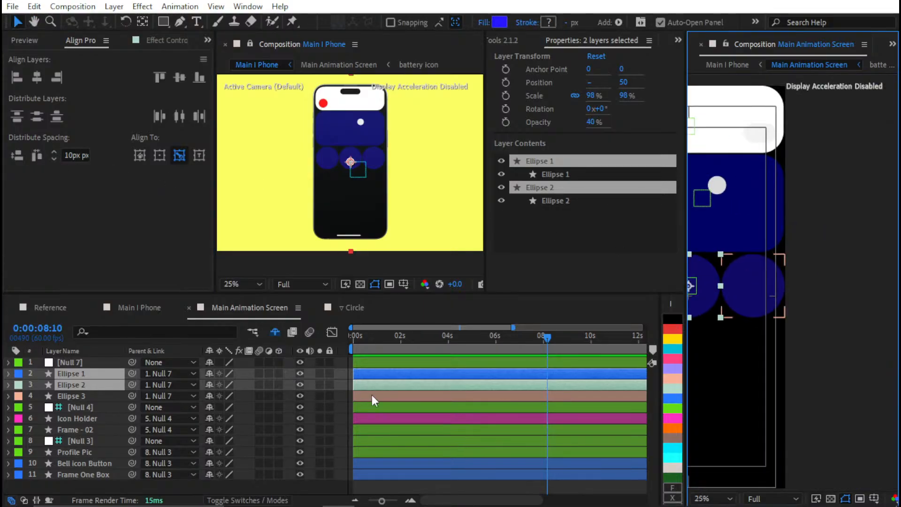
{"action": "left_click", "coordinate": [393, 381]}
{"action": "left_click", "coordinate": [88, 394], "text": "shift"}
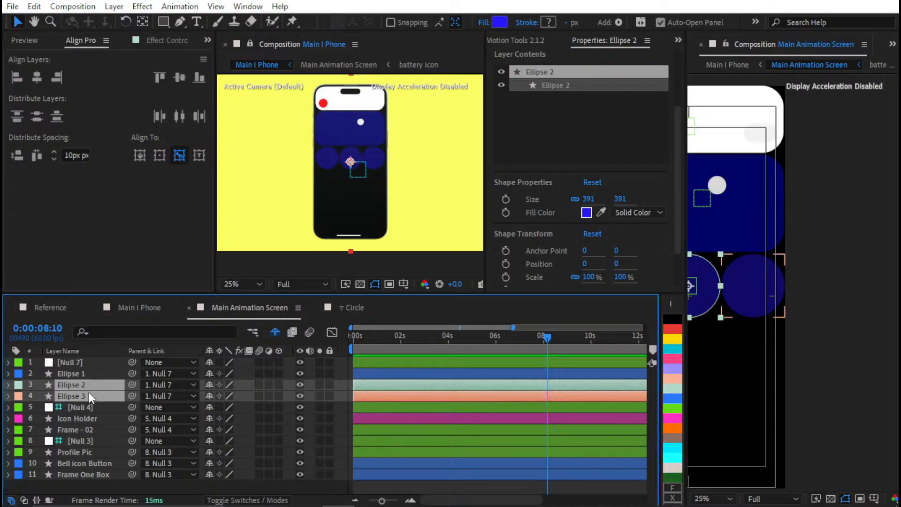
{"action": "scroll", "coordinate": [778, 291], "scroll_direction": "up", "scroll_amount": 1}
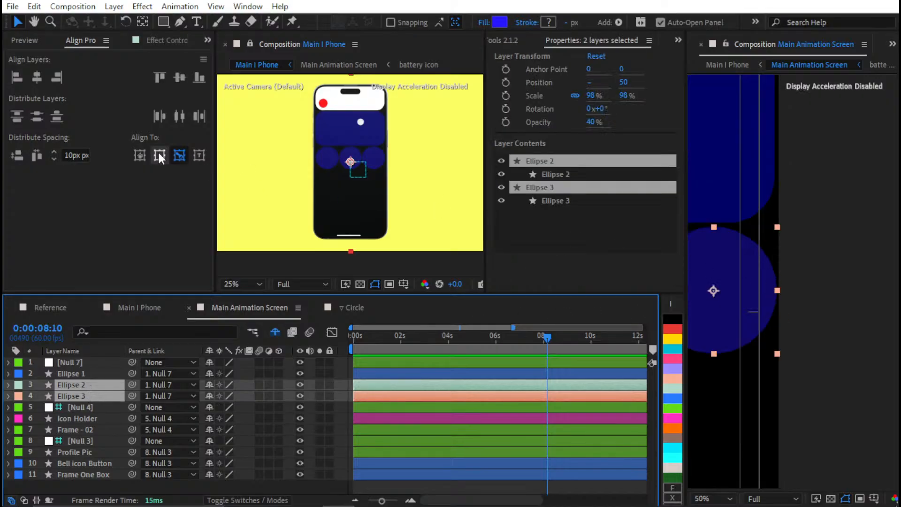
{"action": "left_click", "coordinate": [40, 155]}
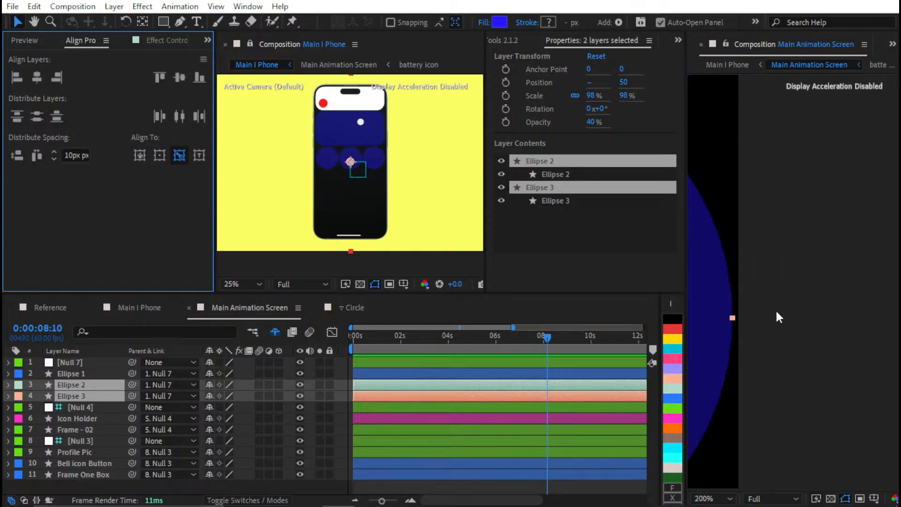
{"action": "scroll", "coordinate": [759, 316], "scroll_direction": "up", "scroll_amount": 2}
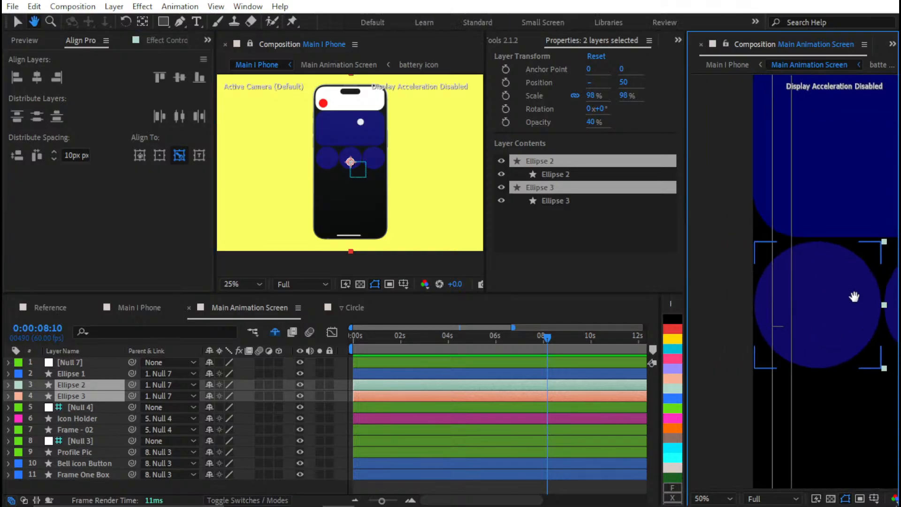
{"action": "key", "text": "shift+slash"}
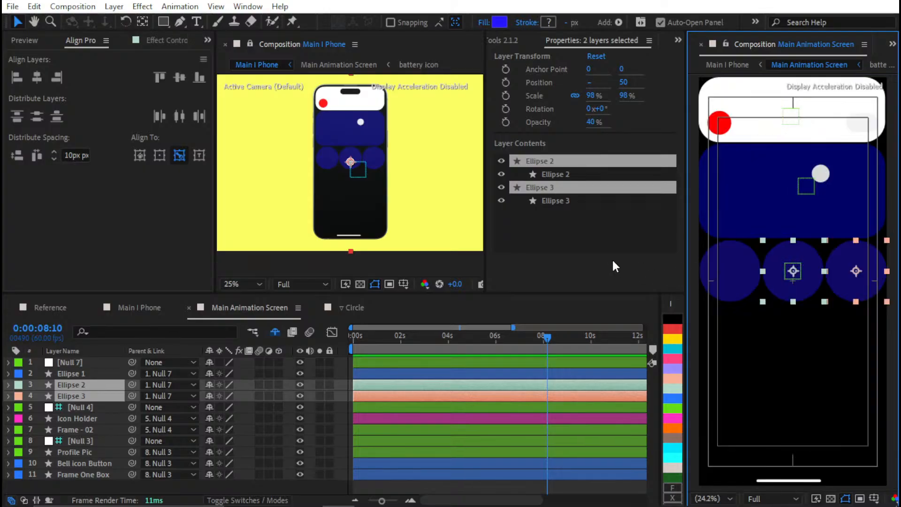
{"action": "left_click", "coordinate": [473, 385]}
{"action": "left_click", "coordinate": [456, 487]}
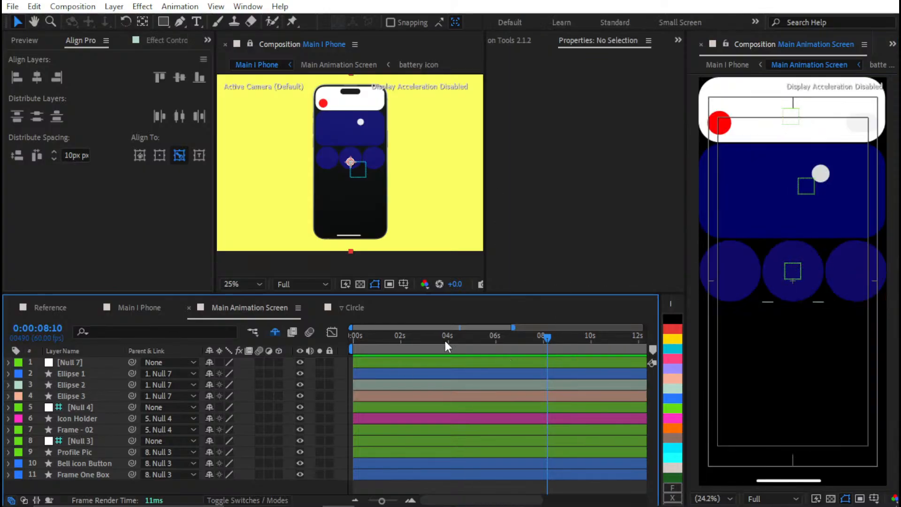
Delete Null 7 and parent Ellipse 1, 2 and 3 to a new null created with Motion Tools
{"action": "left_click", "coordinate": [74, 370]}
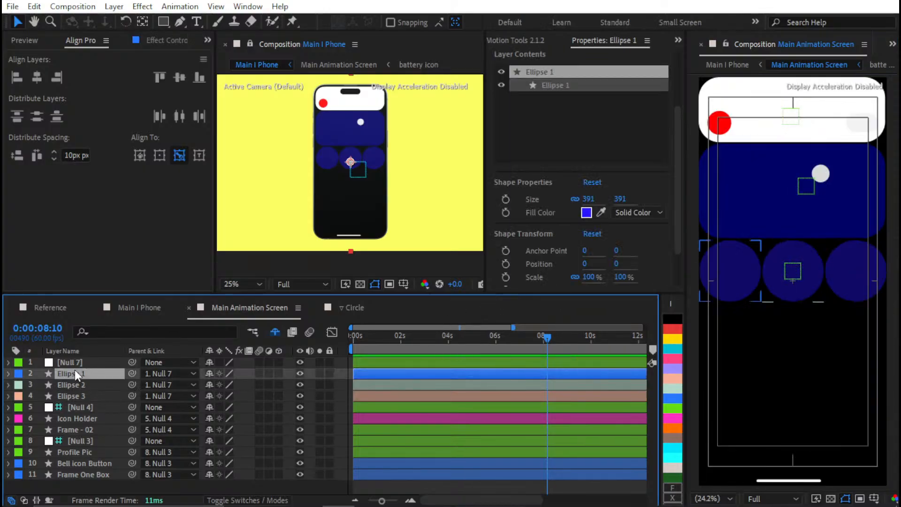
{"action": "left_click", "coordinate": [84, 361]}
{"action": "key", "text": "Delete"}
{"action": "left_click", "coordinate": [102, 362]}
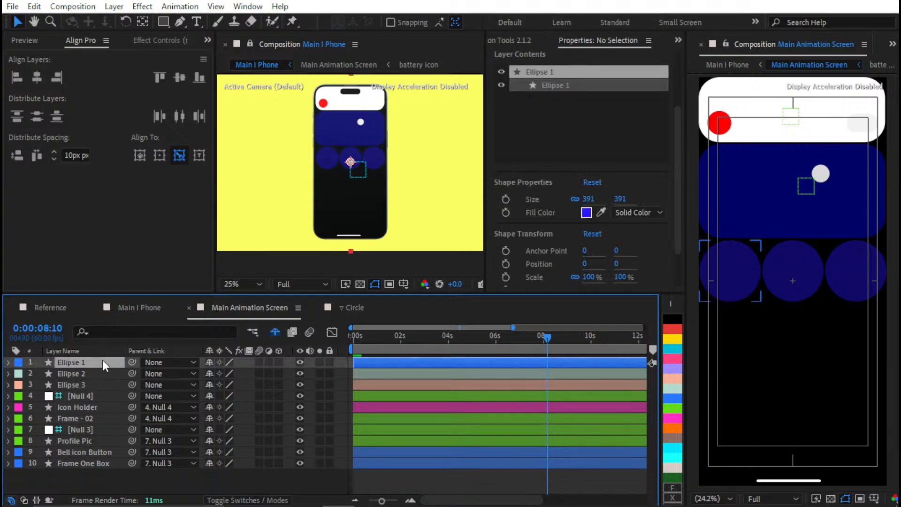
{"action": "left_click", "coordinate": [69, 385], "text": "shift"}
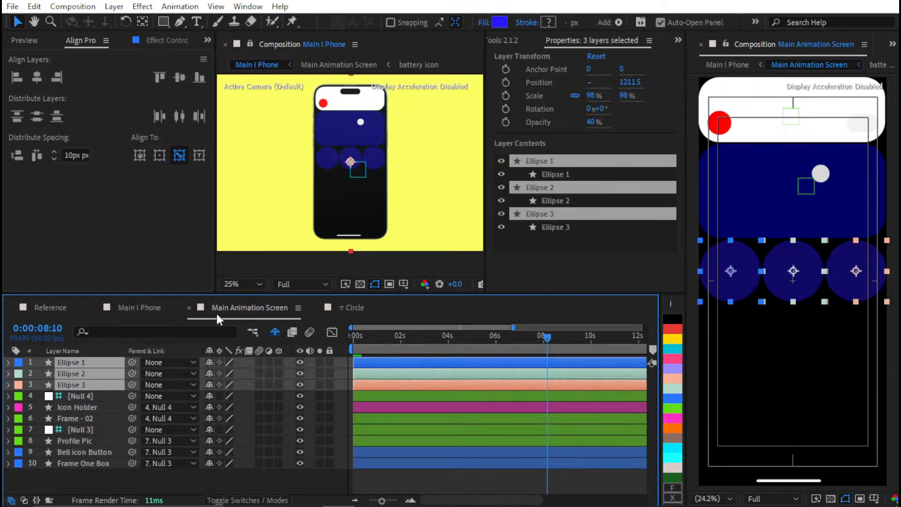
{"action": "left_click", "coordinate": [518, 42]}
{"action": "left_click", "coordinate": [607, 229]}
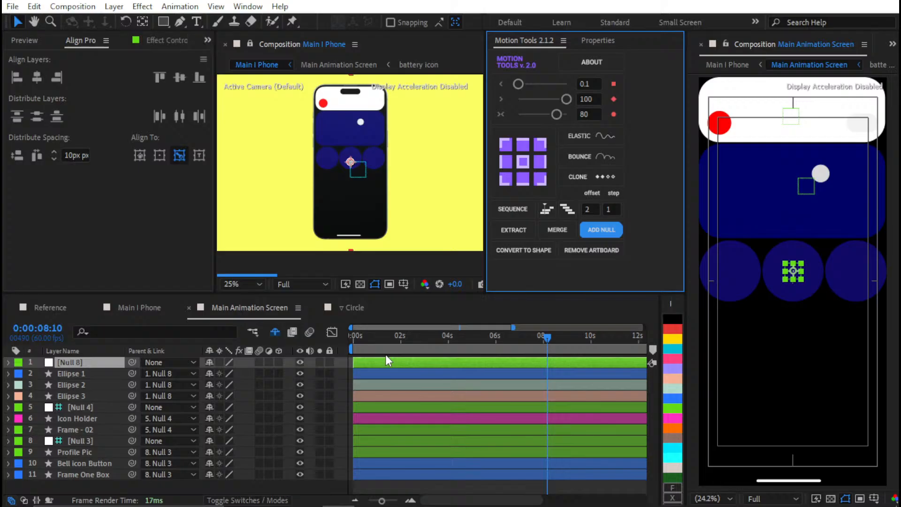
Make the circles' new null a guide layer and rename it Null 5
{"action": "right_click", "coordinate": [120, 366]}
{"action": "left_click", "coordinate": [190, 232]}
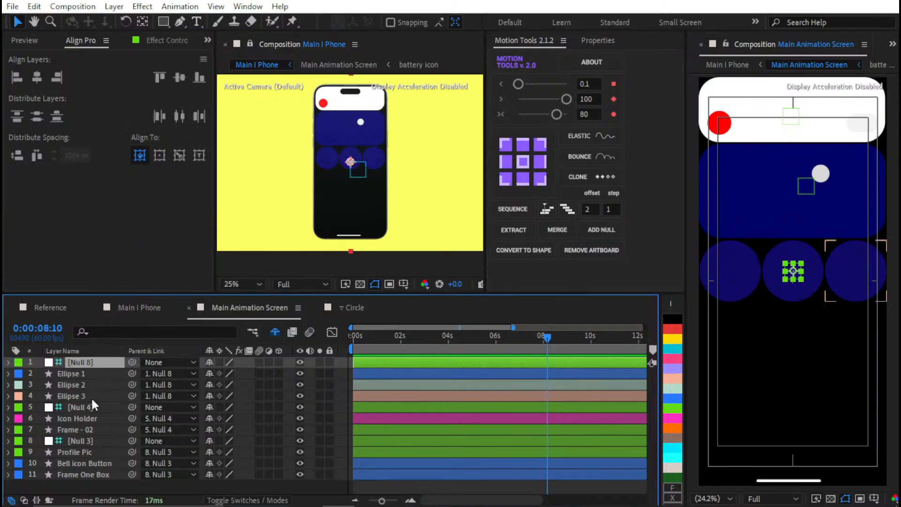
{"action": "key", "text": "Return"}
{"action": "type", "text": "Null 5"}
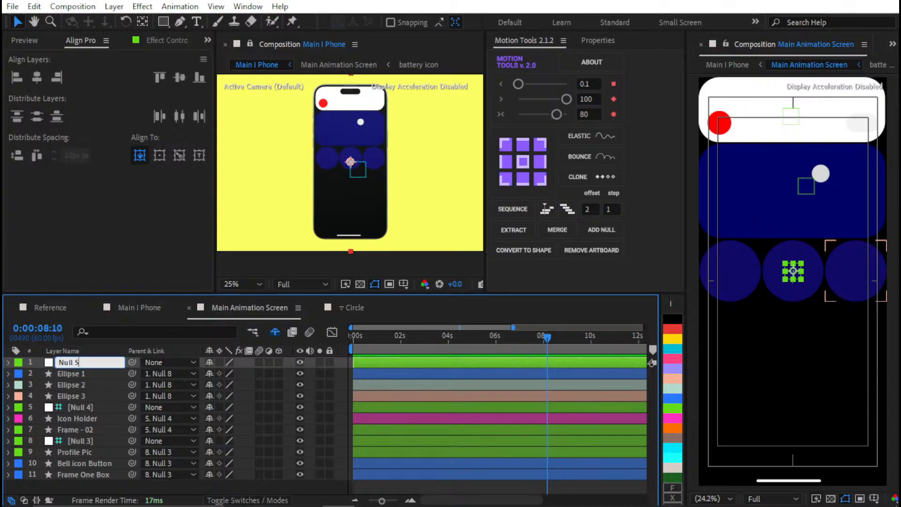
{"action": "key", "text": "Return"}
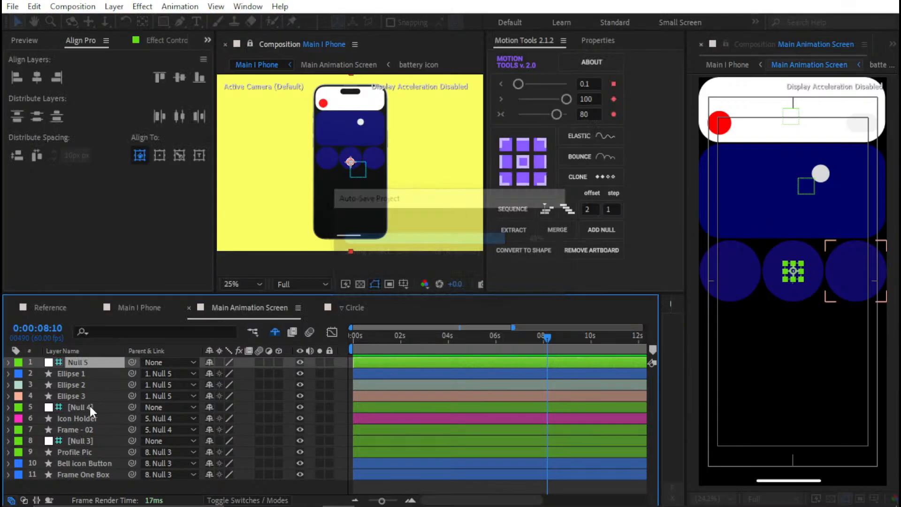
{"action": "left_click", "coordinate": [89, 406]}
{"action": "key", "text": "Return"}
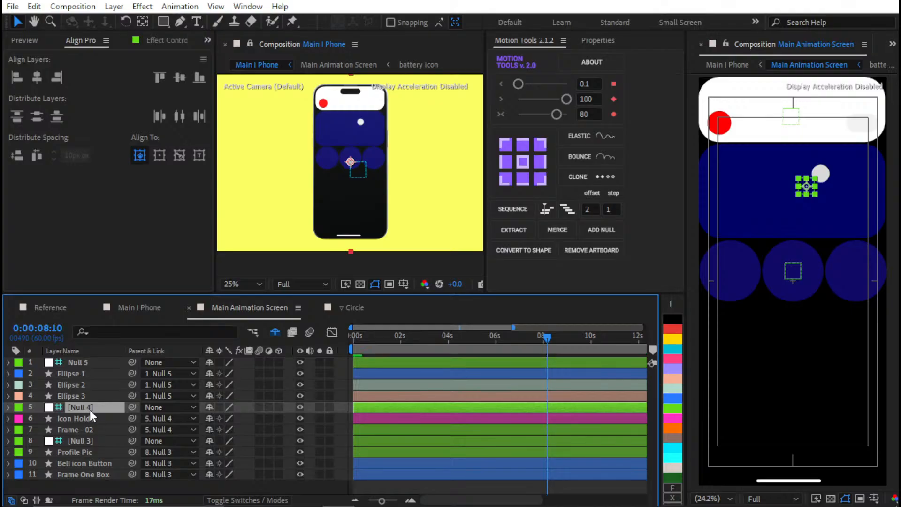
{"action": "key", "text": "BackSpace"}
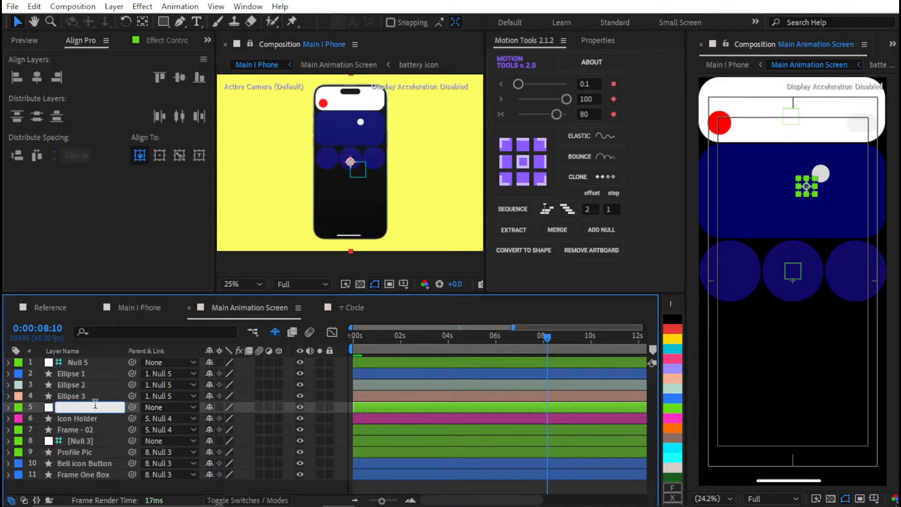
{"action": "type", "text": "Null 4"}
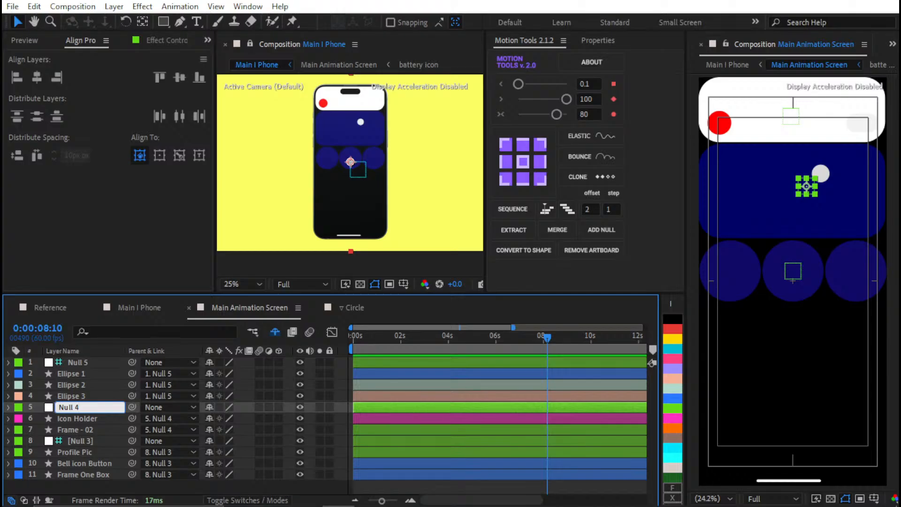
{"action": "key", "text": "Return"}
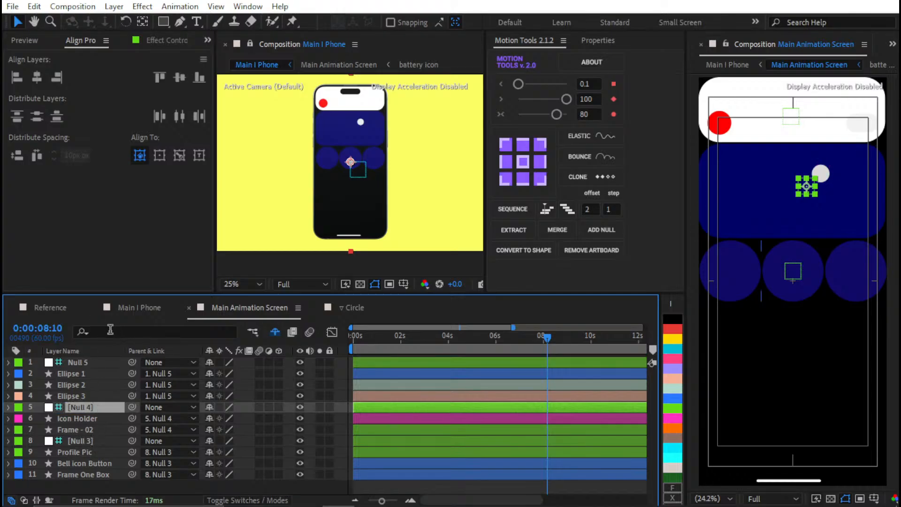
Rename the Null 3 layer as Null 1
{"action": "left_click", "coordinate": [72, 437]}
{"action": "key", "text": "Return"}
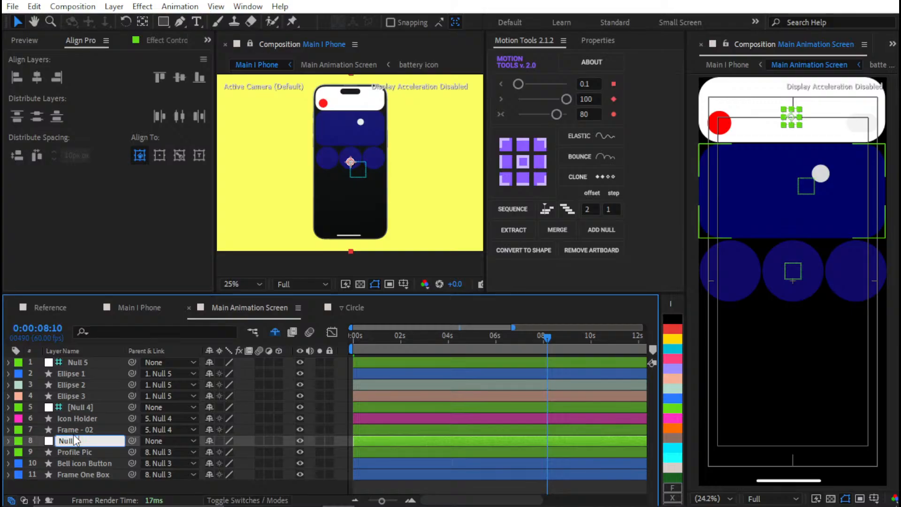
{"action": "type", "text": "Null 1"}
{"action": "key", "text": "Return"}
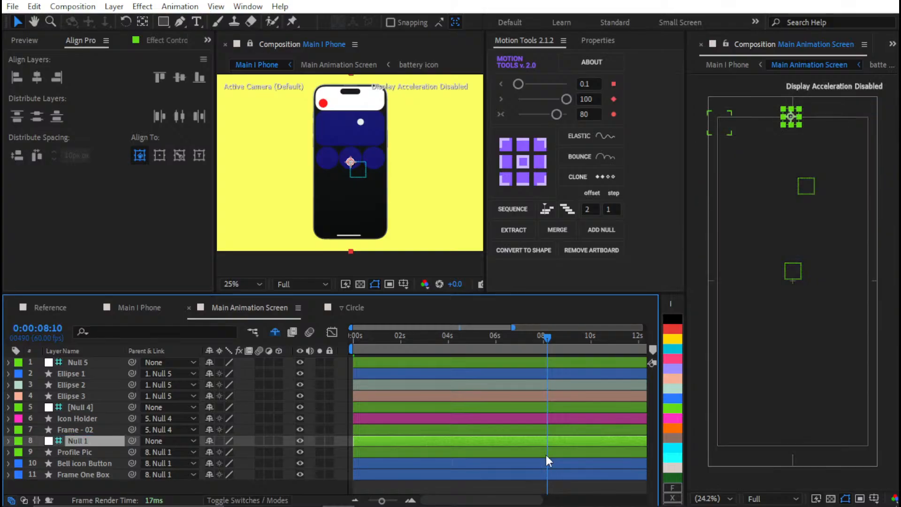
Rename the Null 4 layer as Null 2 and the circles' Null 5 layer as Null 3
{"action": "left_click", "coordinate": [84, 411]}
{"action": "key", "text": "Return"}
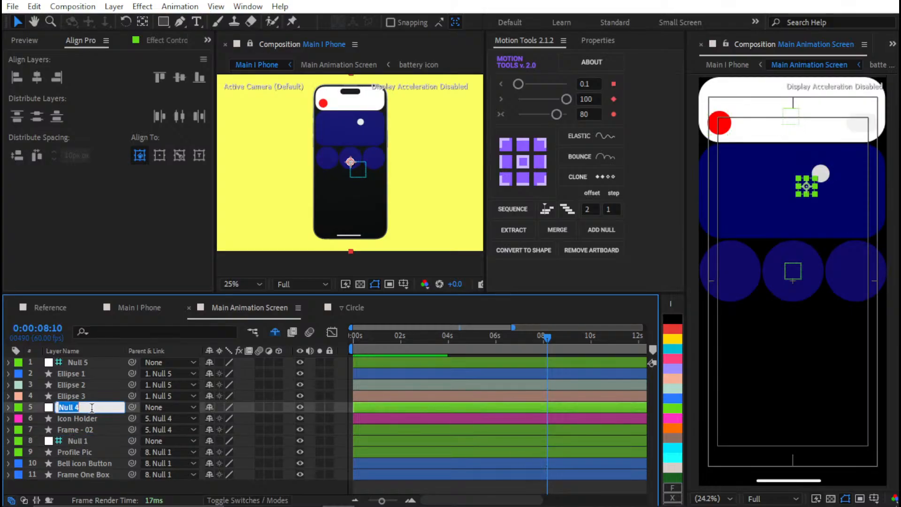
{"action": "type", "text": "Null 2"}
{"action": "key", "text": "Return"}
{"action": "left_click", "coordinate": [100, 365]}
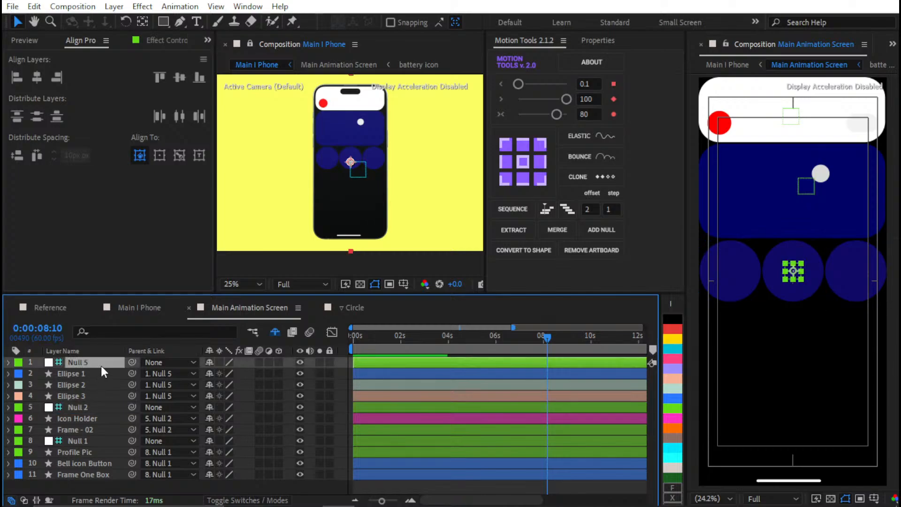
{"action": "key", "text": "Return"}
{"action": "type", "text": "Null 3"}
{"action": "key", "text": "Return"}
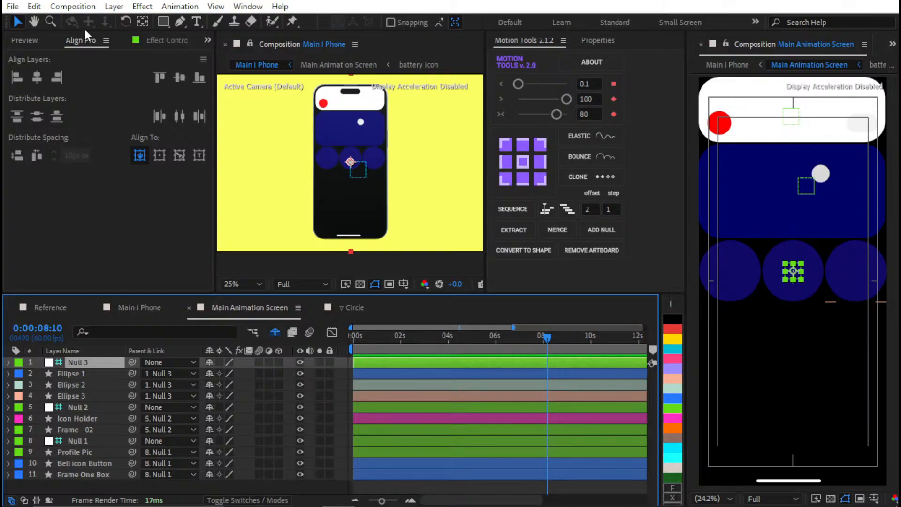
Copy all layers of the Frame - 3 precomp, Slide - 1 to 3 and Frame - 03, into Main Animation Screen
{"action": "left_click", "coordinate": [18, 42]}
{"action": "scroll", "coordinate": [113, 46], "scroll_direction": "down", "scroll_amount": 3}
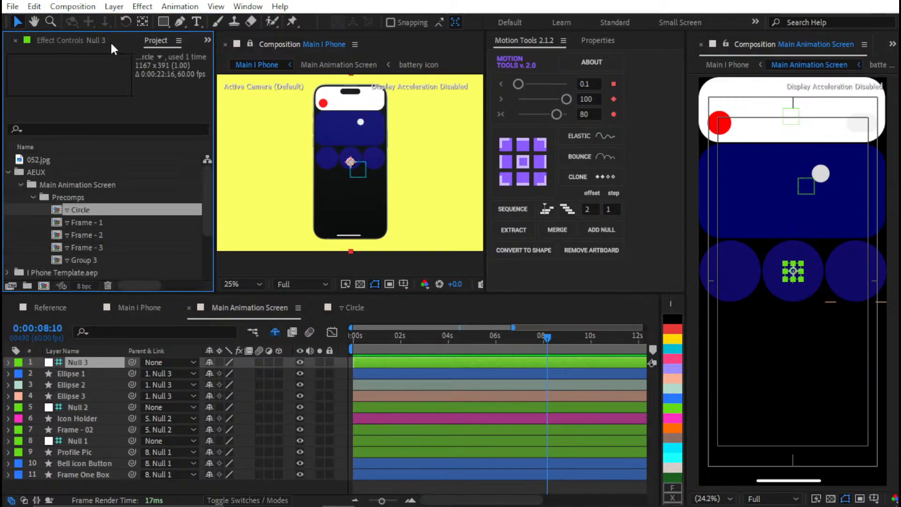
{"action": "left_click", "coordinate": [92, 247]}
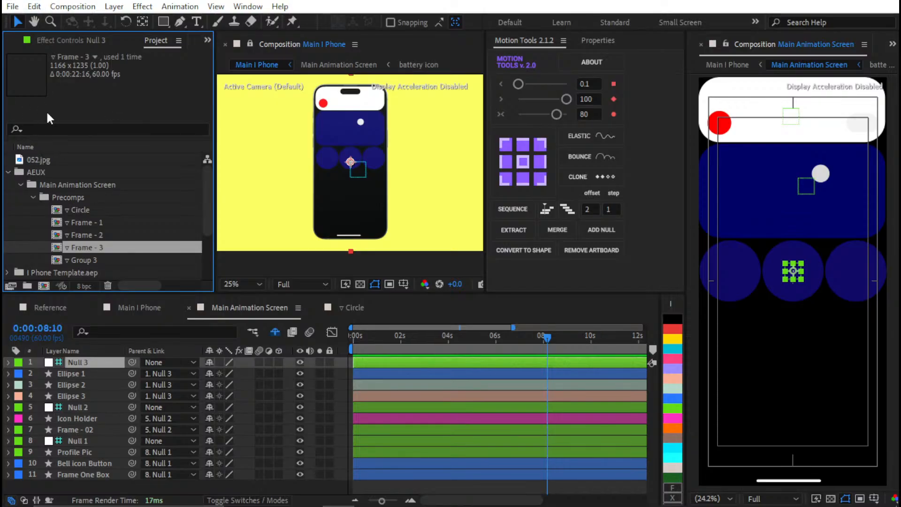
{"action": "double_click", "coordinate": [84, 249]}
{"action": "key", "text": "ctrl+a"}
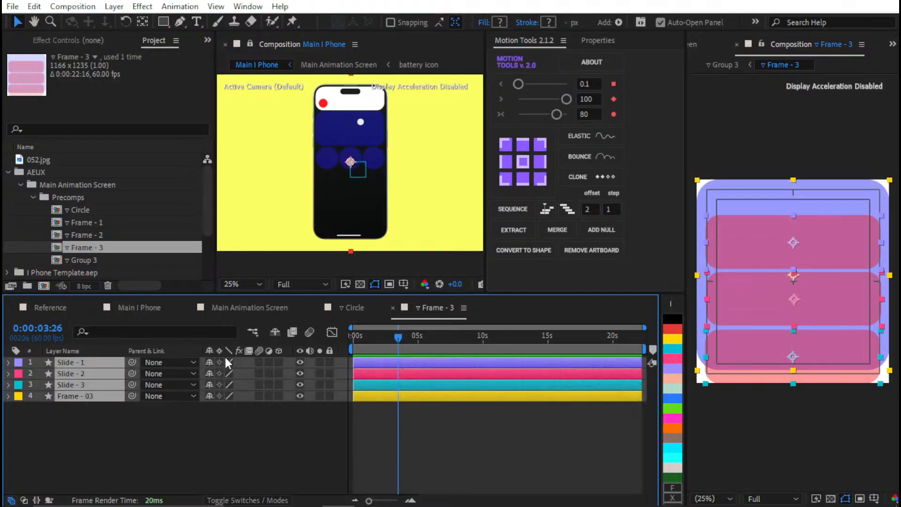
{"action": "left_click", "coordinate": [234, 308]}
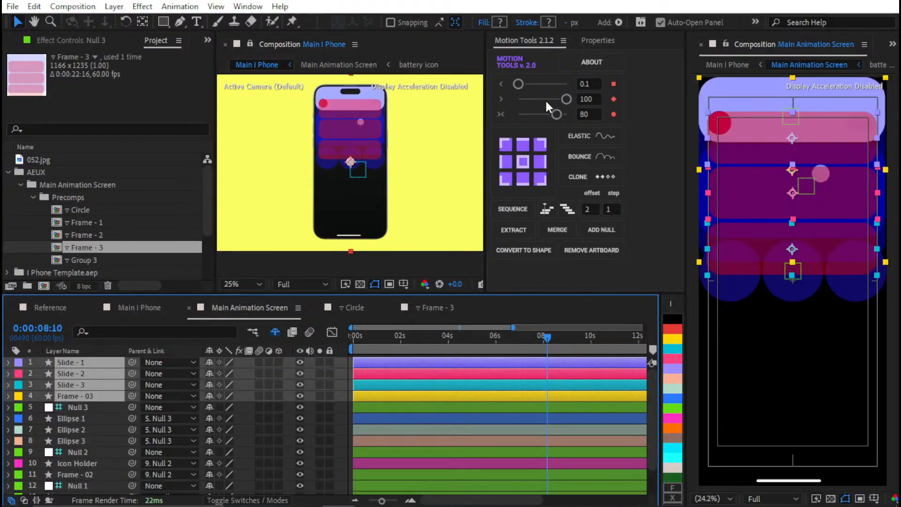
Use a new guide null as parent to move the slides and Frame - 03 below the circles, and delete that null
{"action": "left_click", "coordinate": [590, 233]}
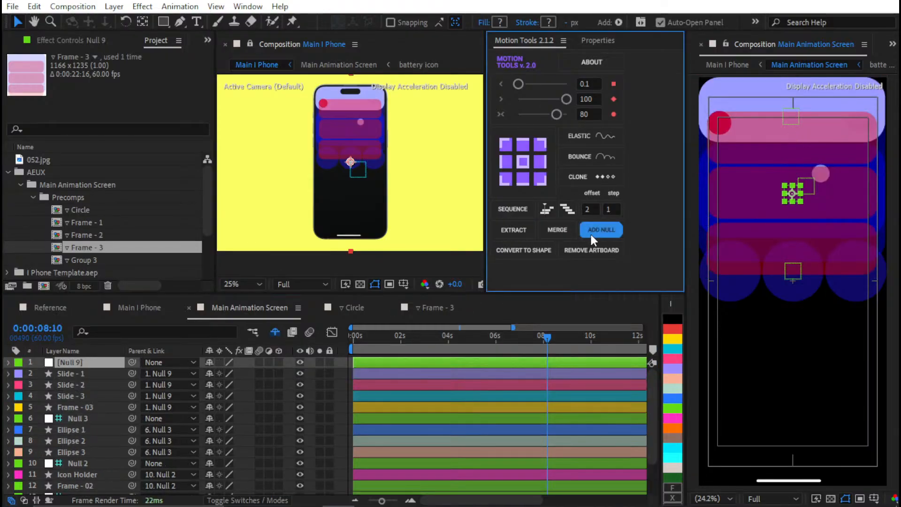
{"action": "right_click", "coordinate": [103, 353]}
{"action": "right_click", "coordinate": [86, 362]}
{"action": "left_click", "coordinate": [138, 232]}
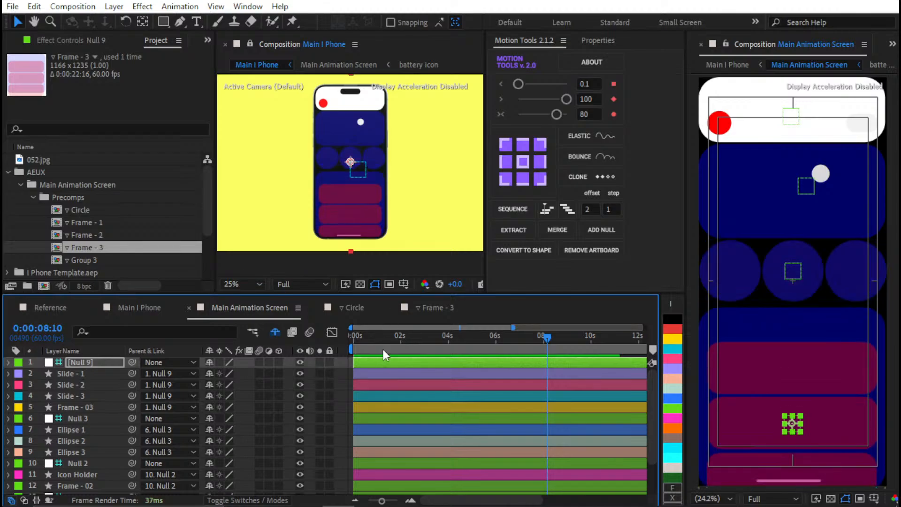
{"action": "left_click", "coordinate": [376, 370]}
{"action": "left_click", "coordinate": [377, 362]}
{"action": "key", "text": "Delete"}
Parent Slide - 1, Slide - 2 and Slide - 3 to Frame - 03
{"action": "left_click", "coordinate": [92, 362]}
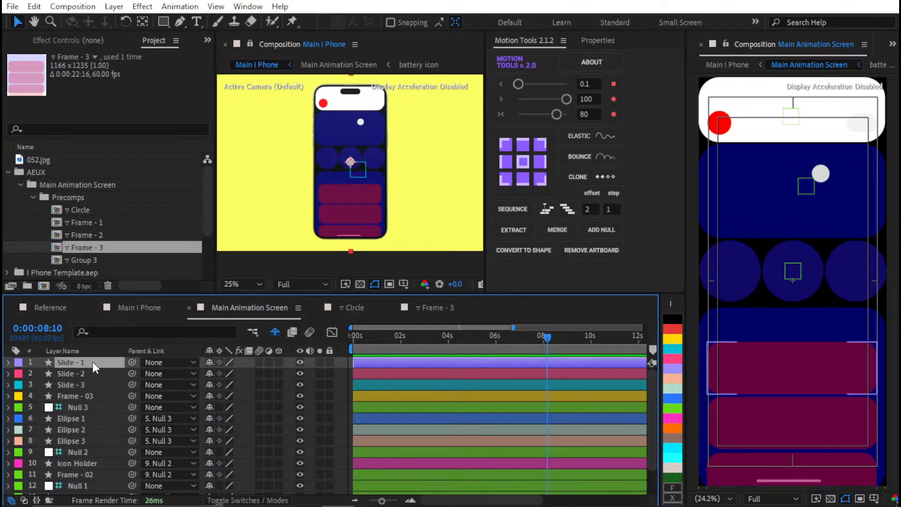
{"action": "left_click", "coordinate": [80, 397], "text": "shift"}
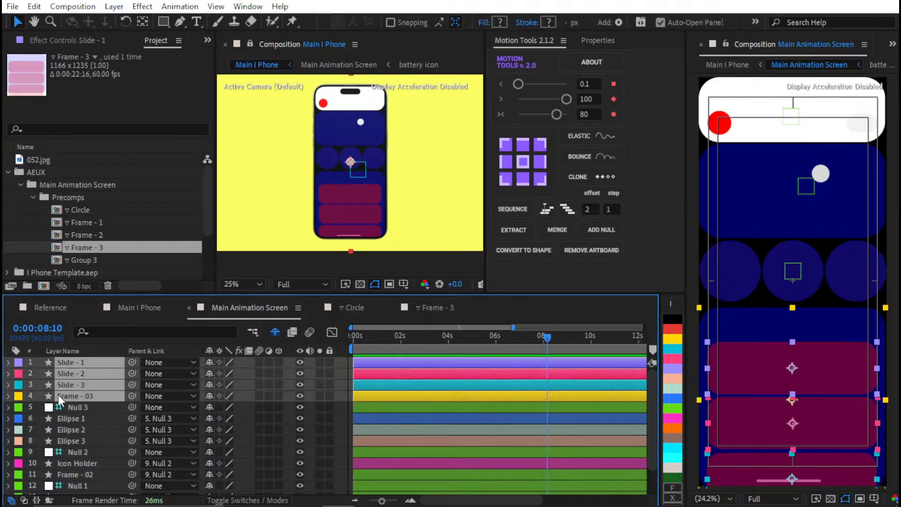
{"action": "left_click", "coordinate": [96, 363], "text": "ctrl"}
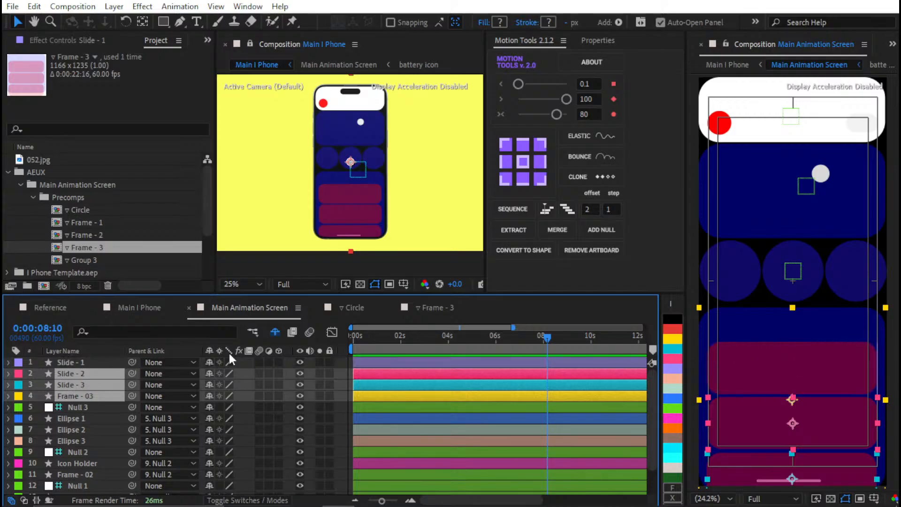
{"action": "left_click", "coordinate": [92, 361]}
{"action": "left_click", "coordinate": [83, 384], "text": "shift"}
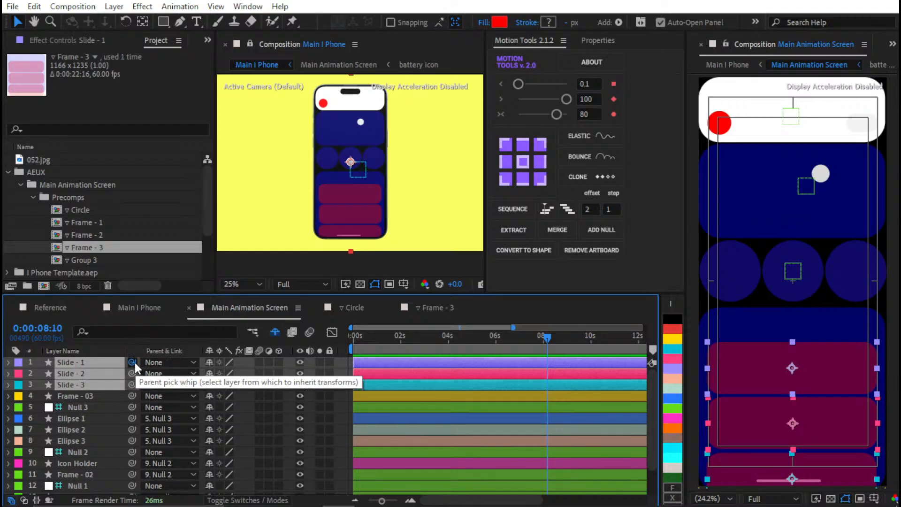
{"action": "left_click_drag", "start_coordinate": [132, 362], "coordinate": [106, 398]}
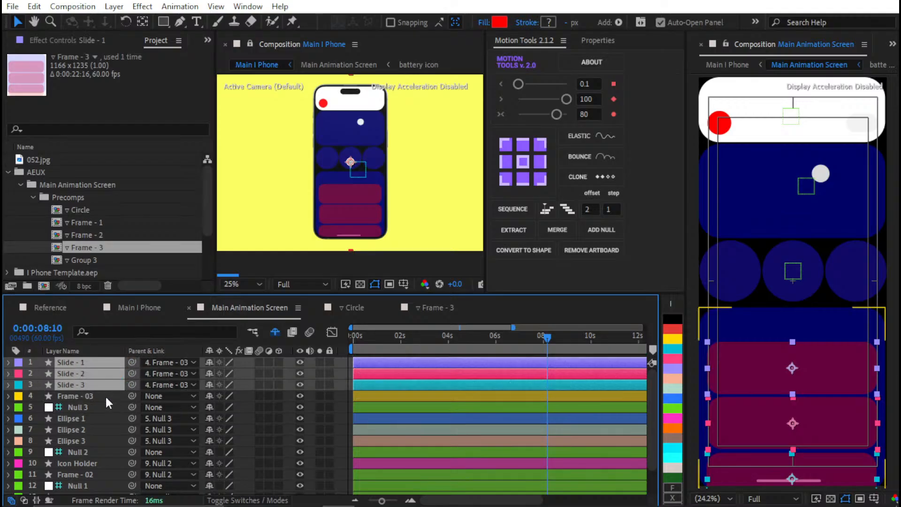
Distribute Frame - 03 vertically below Ellipse 1 with 10 px spacing, aligning to the key layer, and clear the selection
{"action": "left_click", "coordinate": [105, 396]}
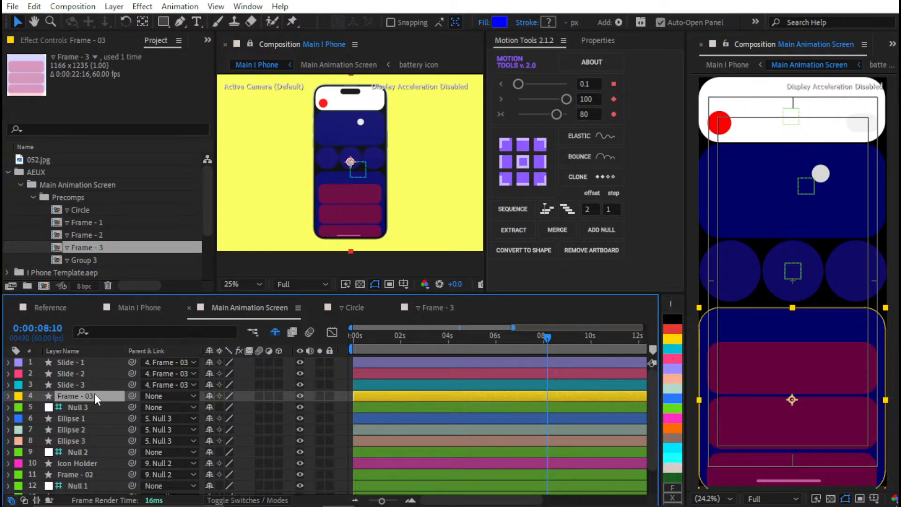
{"action": "left_click", "coordinate": [73, 416]}
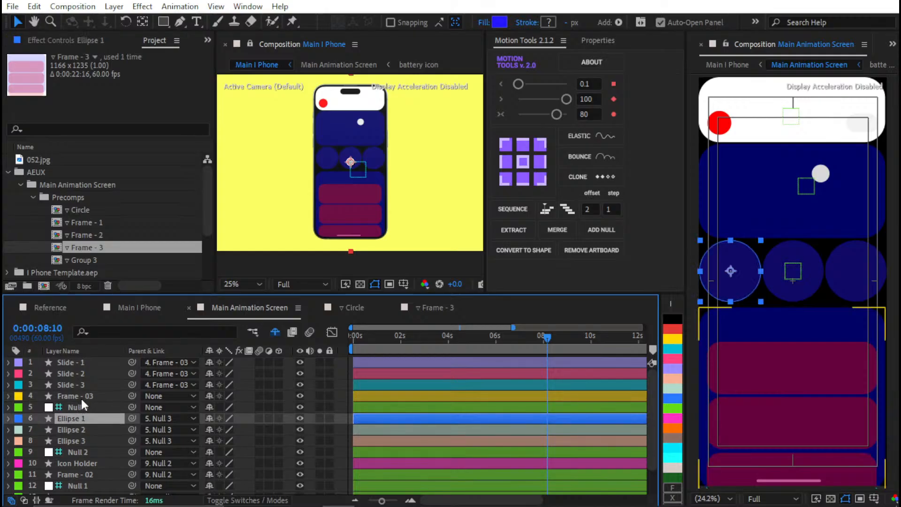
{"action": "left_click", "coordinate": [83, 394], "text": "ctrl"}
{"action": "left_click", "coordinate": [84, 42]}
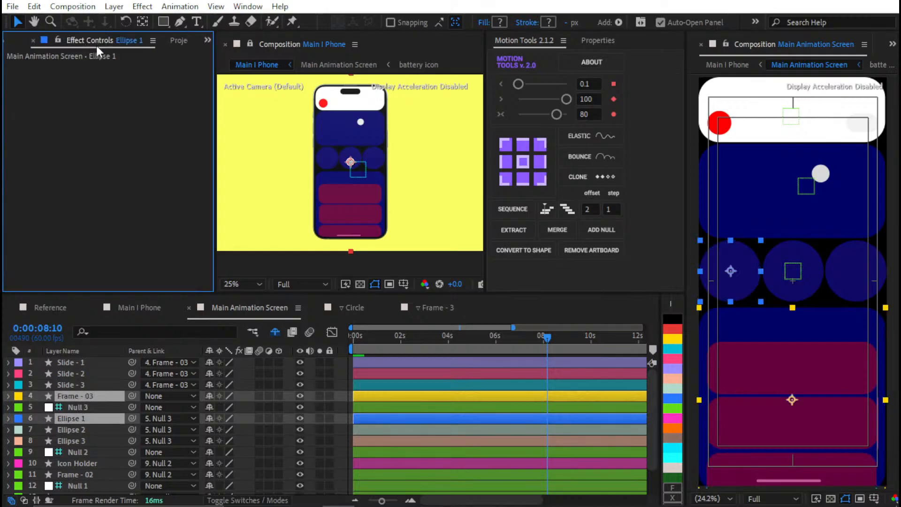
{"action": "scroll", "coordinate": [96, 46], "scroll_direction": "up", "scroll_amount": 2}
{"action": "left_click", "coordinate": [84, 40]}
{"action": "left_click", "coordinate": [174, 157]}
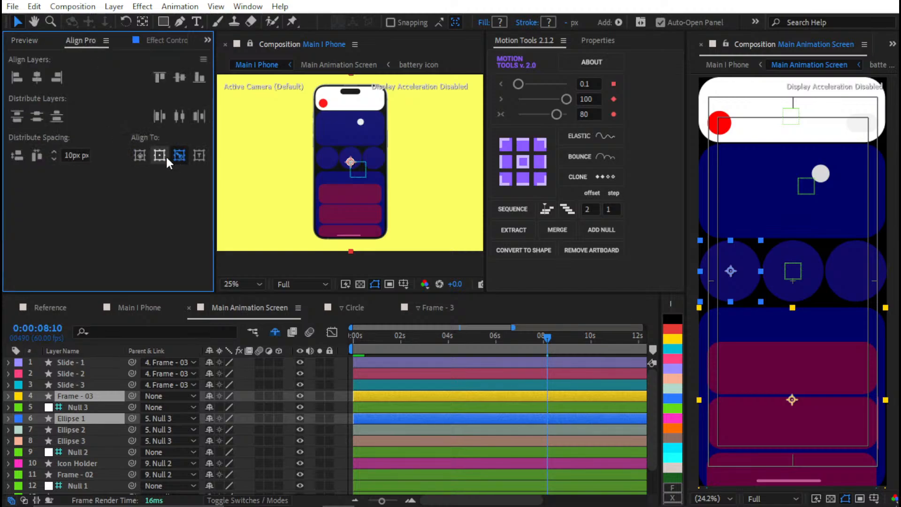
{"action": "left_click", "coordinate": [24, 154]}
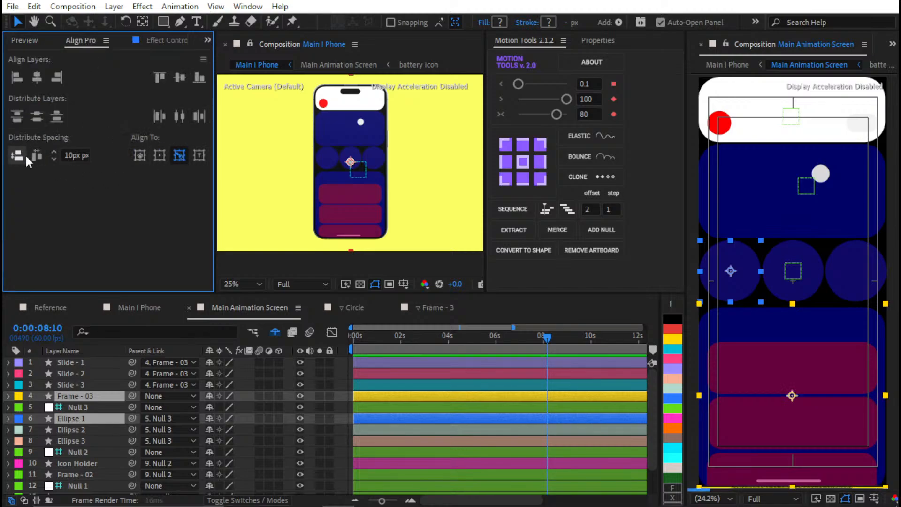
{"action": "left_click", "coordinate": [536, 407], "text": "ctrl"}
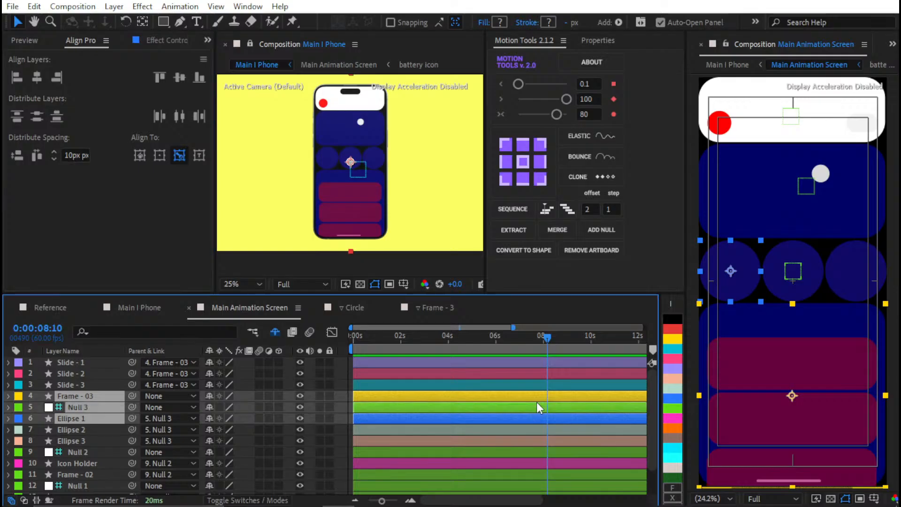
{"action": "left_click", "coordinate": [536, 405], "text": "ctrl"}
{"action": "left_click", "coordinate": [539, 387], "text": "ctrl"}
{"action": "left_click", "coordinate": [542, 396], "text": "ctrl"}
{"action": "left_click", "coordinate": [546, 386], "text": "ctrl"}
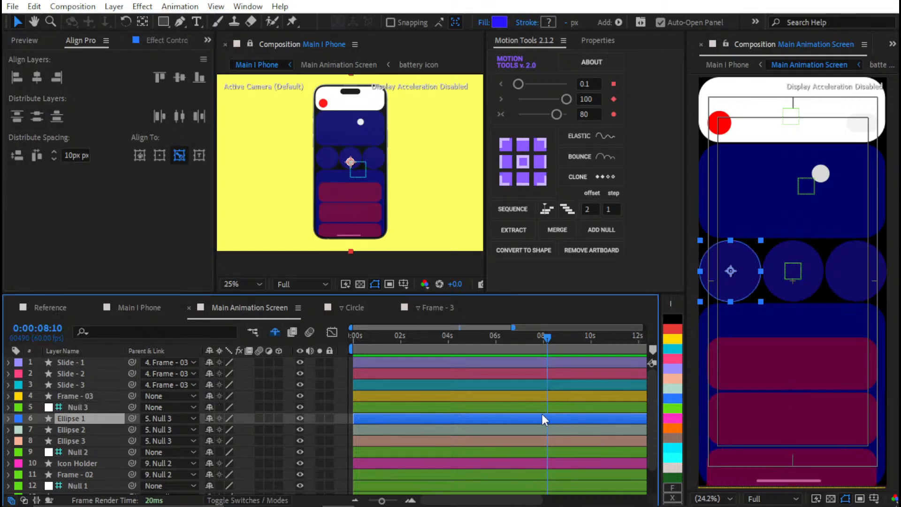
{"action": "left_click", "coordinate": [541, 417], "text": "ctrl"}
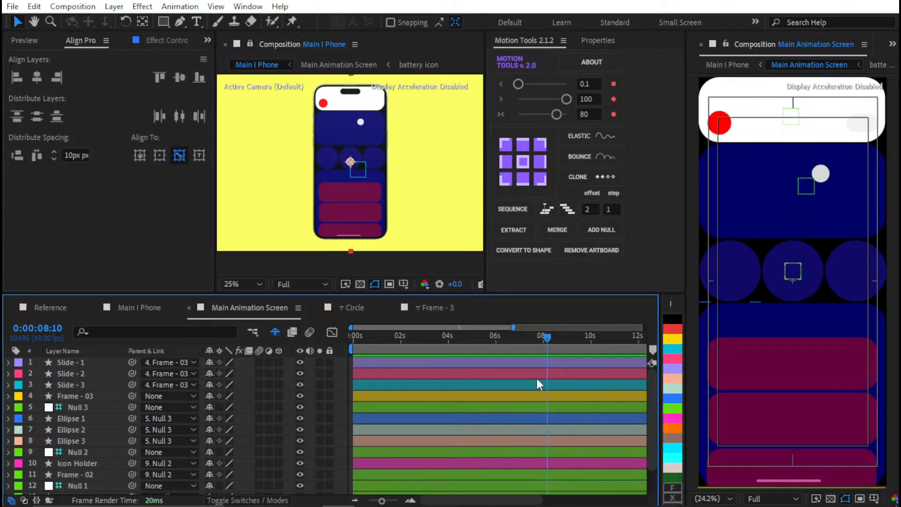
Save the project and move the current time to 0:00:00:00
{"action": "key", "text": "ctrl+s"}
{"action": "key", "text": "ctrl+0"}
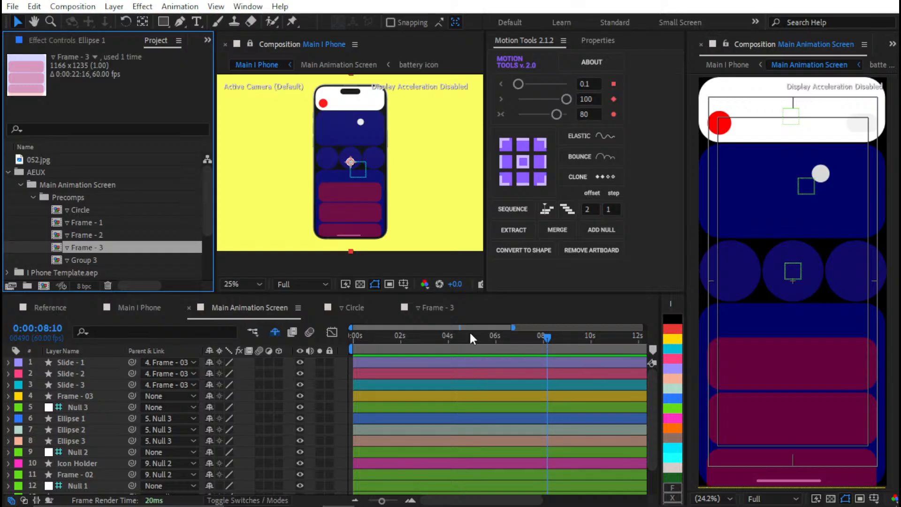
{"action": "key", "text": "F3"}
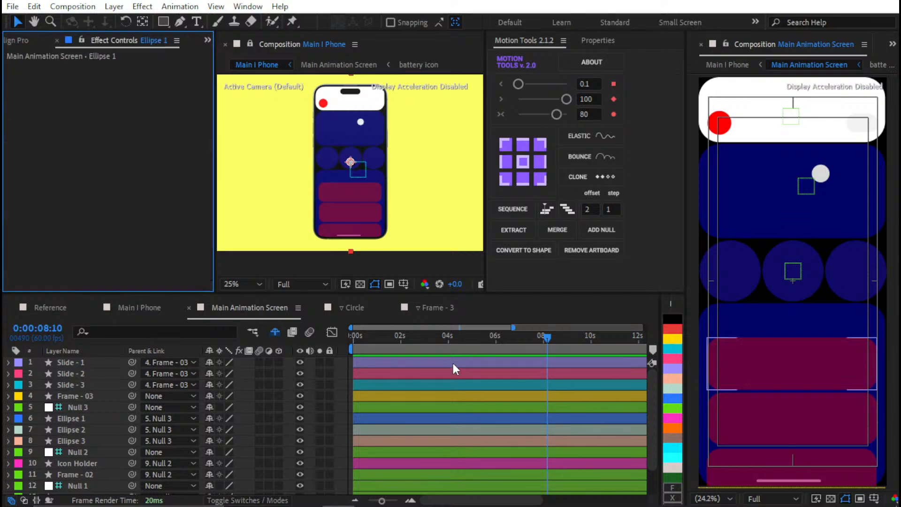
{"action": "left_click_drag", "start_coordinate": [456, 339], "coordinate": [217, 364]}
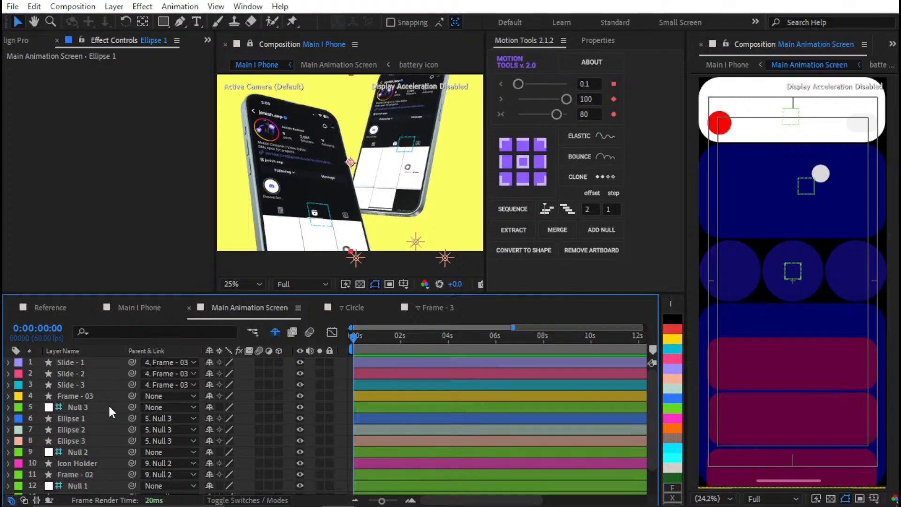
Set Frame - 03 as the track matte of Slide - 1, 2 and 3, and turn Frame - 03's visibility back on
{"action": "left_click", "coordinate": [91, 385]}
{"action": "left_click", "coordinate": [92, 364], "text": "shift"}
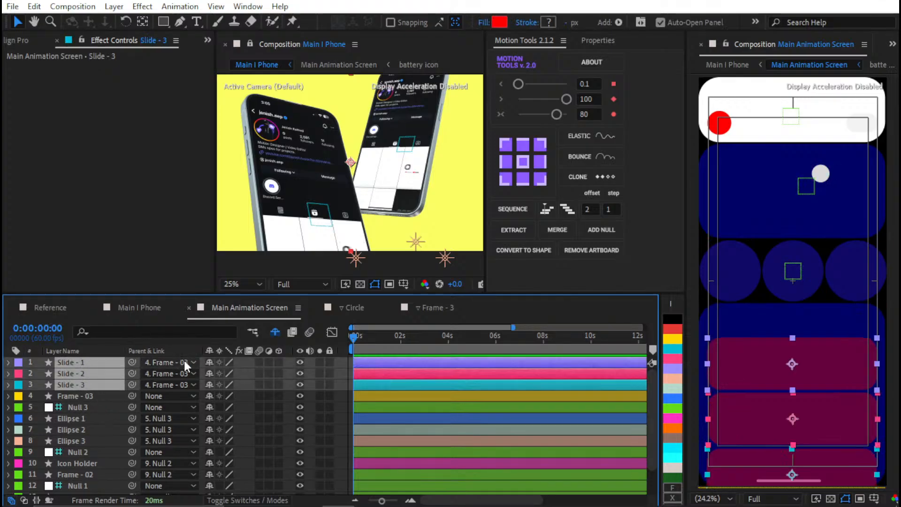
{"action": "key", "text": "F4"}
{"action": "left_click_drag", "start_coordinate": [253, 364], "coordinate": [235, 398]}
{"action": "left_click", "coordinate": [318, 395]}
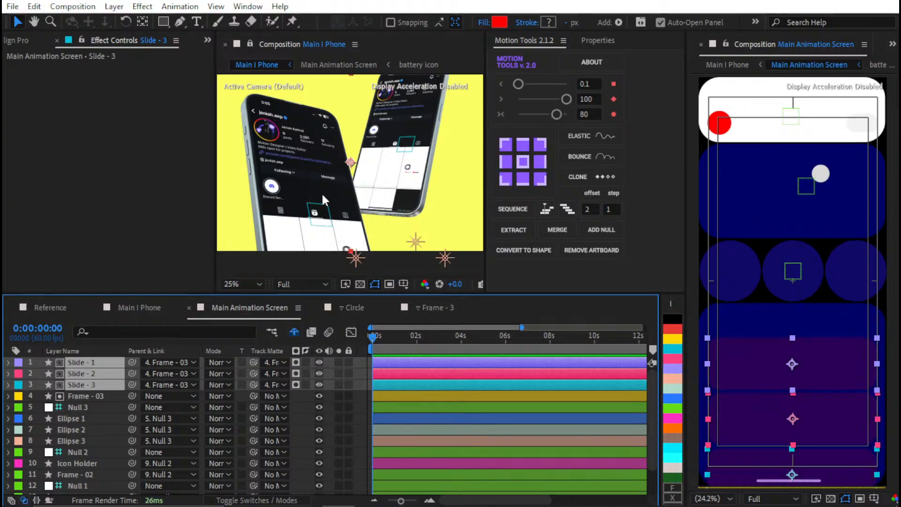
Examine the Main I Phone composition and the phone screen layout in the Reference composition, and return to Main Animation Screen
{"action": "left_click", "coordinate": [137, 307]}
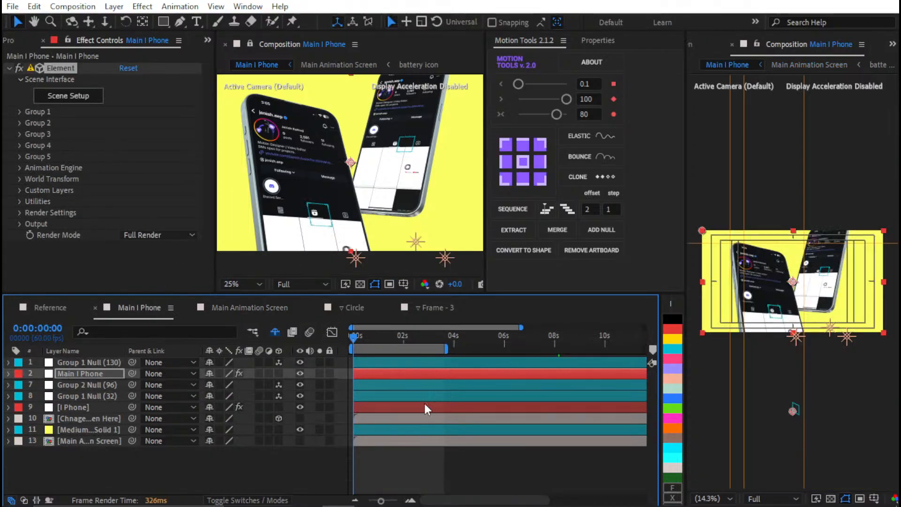
{"action": "left_click", "coordinate": [50, 307]}
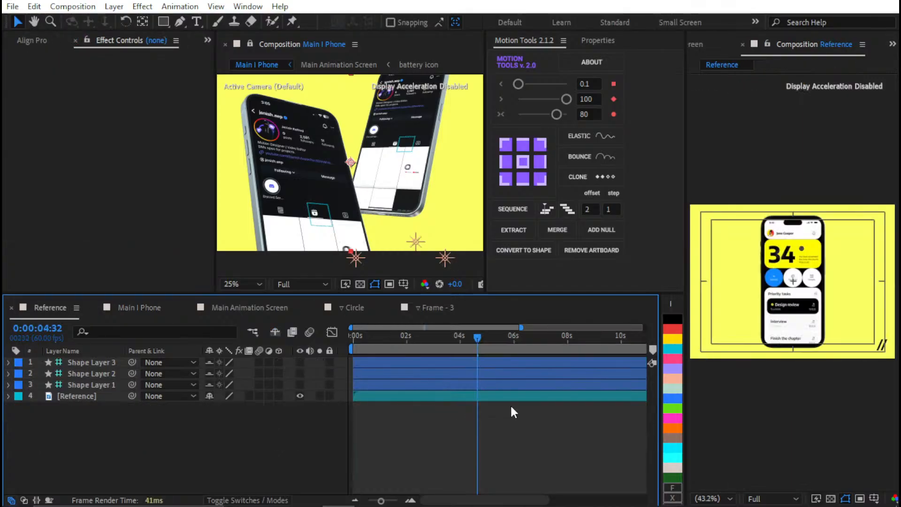
{"action": "scroll", "coordinate": [764, 266], "scroll_direction": "up", "scroll_amount": 1}
{"action": "scroll", "coordinate": [766, 266], "scroll_direction": "up", "scroll_amount": 2}
{"action": "scroll", "coordinate": [766, 266], "scroll_direction": "down", "scroll_amount": 2}
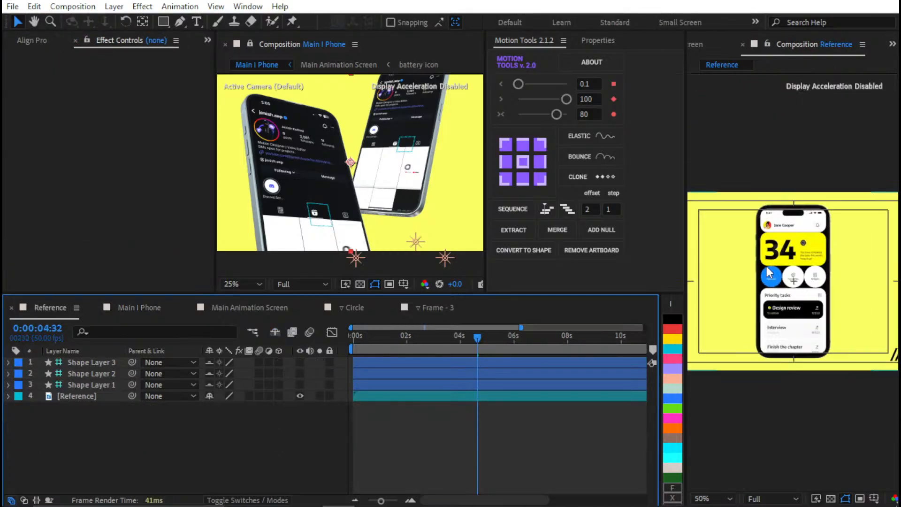
{"action": "key", "text": "shift+slash"}
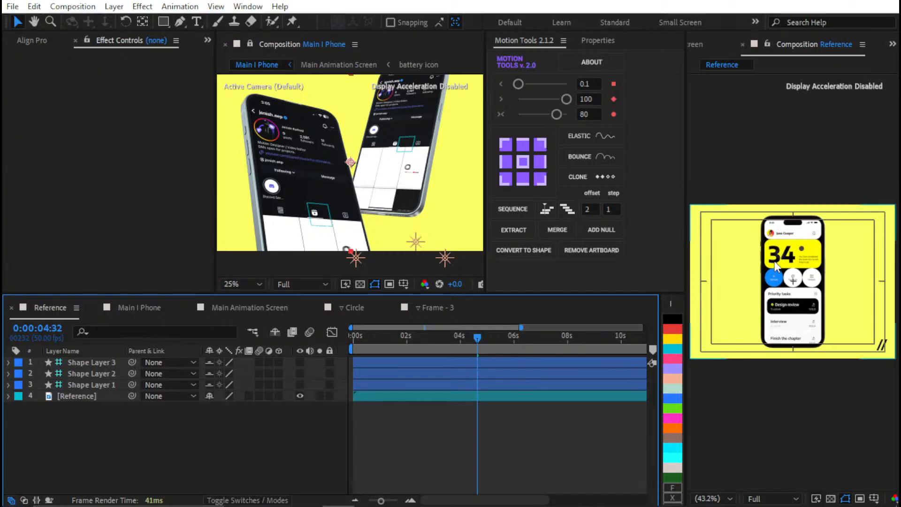
{"action": "left_click", "coordinate": [148, 311]}
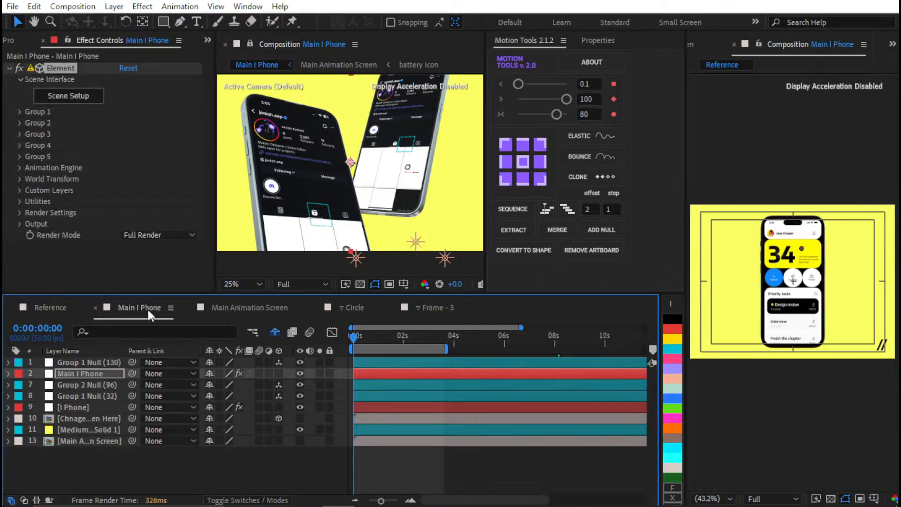
{"action": "left_click", "coordinate": [237, 313]}
Open the Reference video from the project's Reference folder in the footage viewer
{"action": "key", "text": "ctrl+0"}
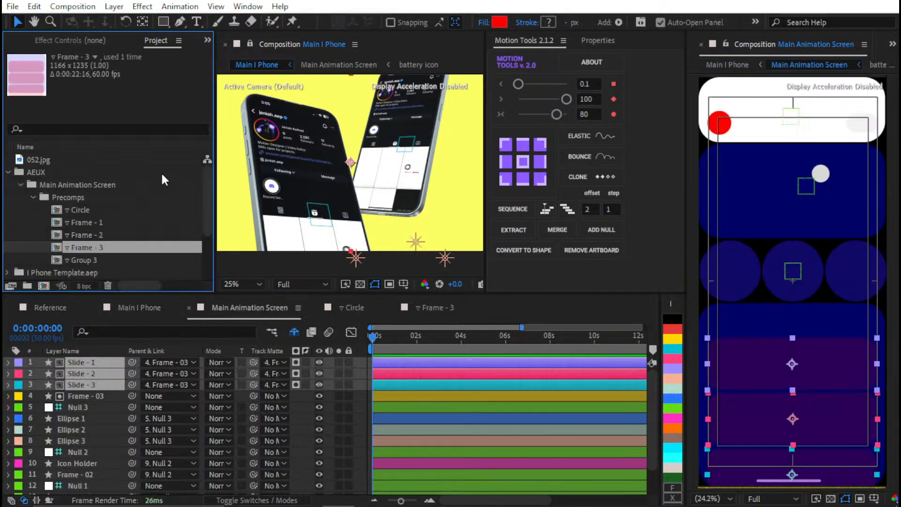
{"action": "scroll", "coordinate": [55, 223], "scroll_direction": "down", "scroll_amount": 2}
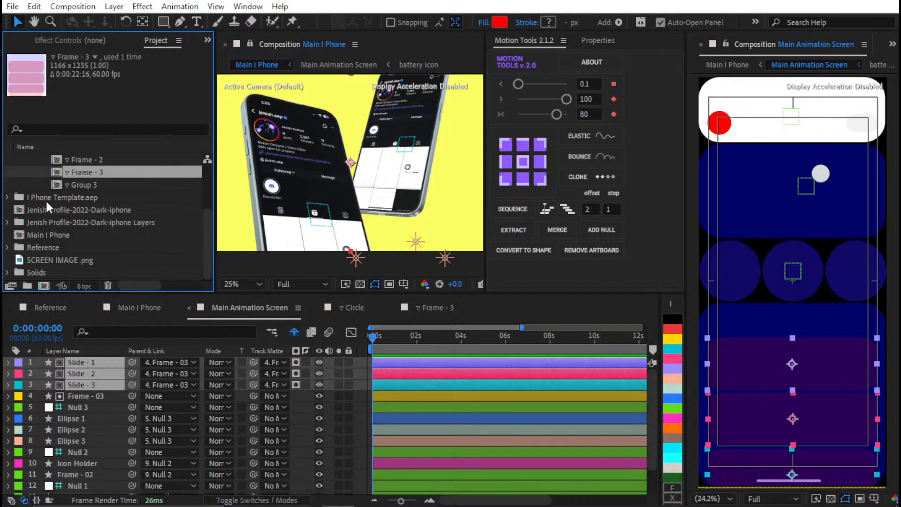
{"action": "left_click", "coordinate": [7, 247]}
{"action": "left_click", "coordinate": [47, 273]}
{"action": "double_click", "coordinate": [47, 274]}
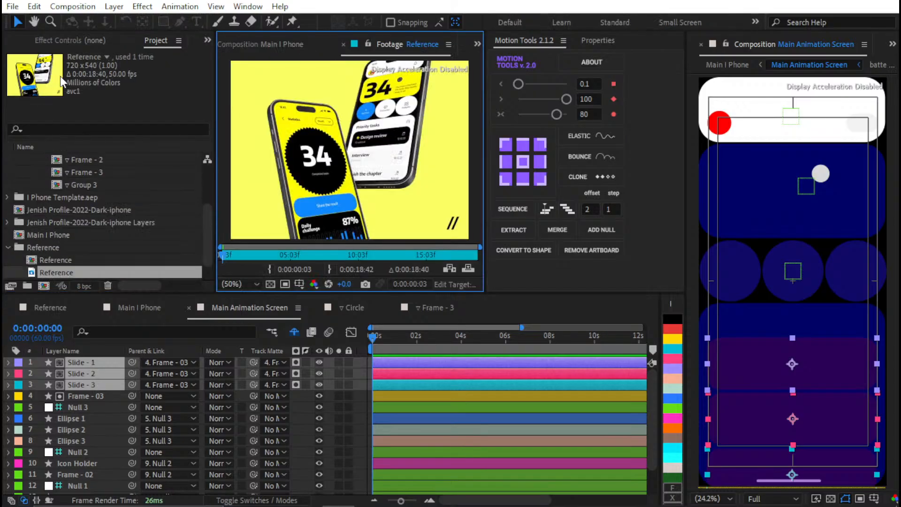
Dock the Reference footage viewer beside the Main I Phone composition and show the front-on home screen at 0:00:04:24 in close-up
{"action": "left_click_drag", "start_coordinate": [384, 45], "coordinate": [99, 40]}
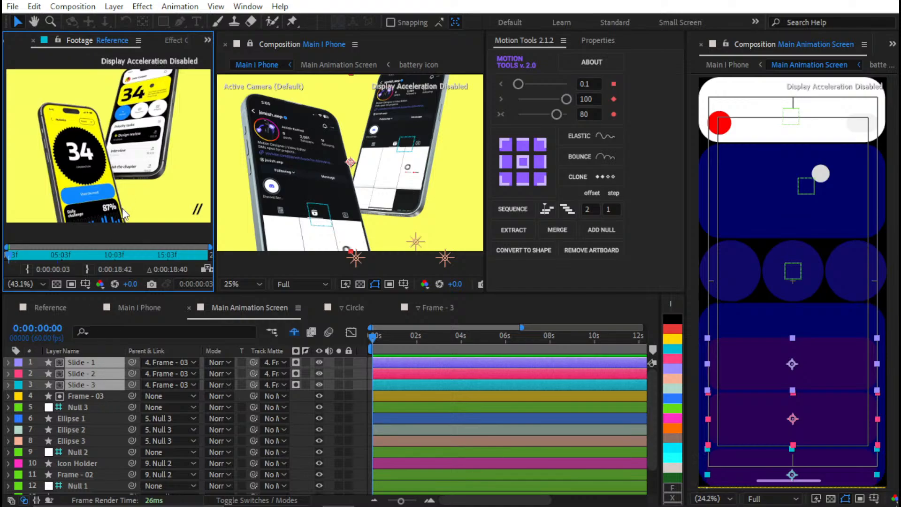
{"action": "key", "text": "space"}
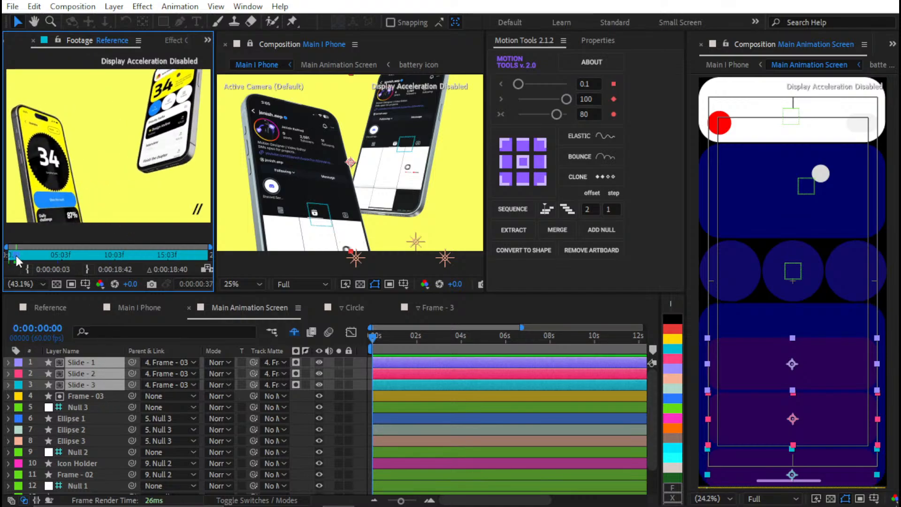
{"action": "left_click_drag", "start_coordinate": [16, 256], "coordinate": [55, 251]}
{"action": "scroll", "coordinate": [116, 147], "scroll_direction": "up", "scroll_amount": 1}
{"action": "left_click_drag", "start_coordinate": [119, 147], "coordinate": [121, 167]}
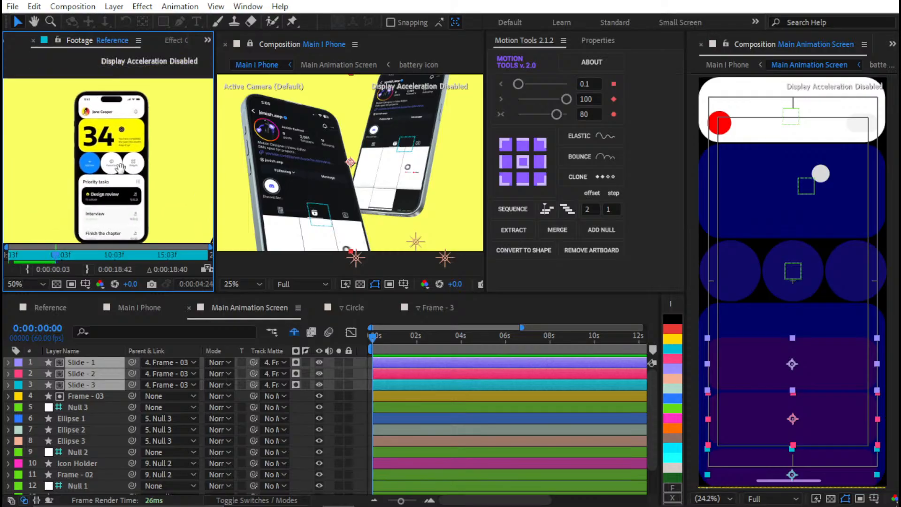
{"action": "scroll", "coordinate": [117, 123], "scroll_direction": "up", "scroll_amount": 4}
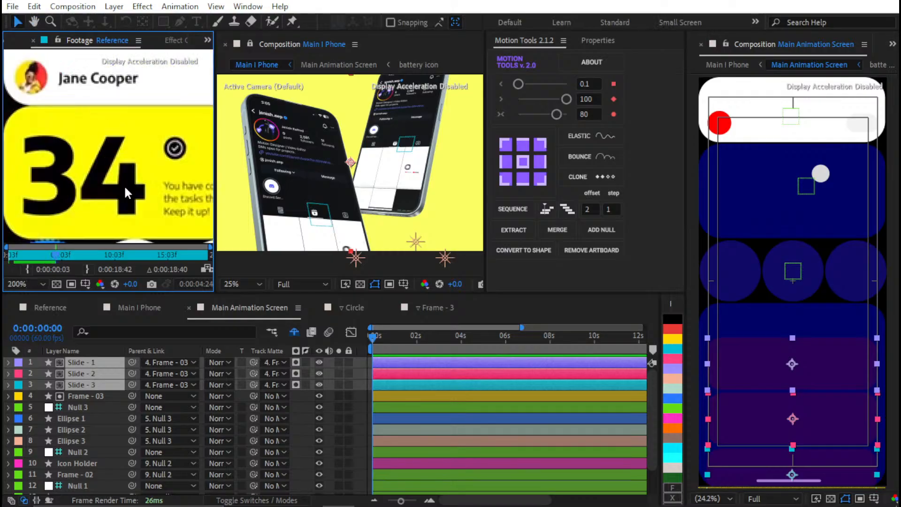
Fill Frame - 02 with the yellow sampled from the card with the large 34 in the Reference footage
{"action": "left_click", "coordinate": [76, 440]}
{"action": "left_click", "coordinate": [83, 465]}
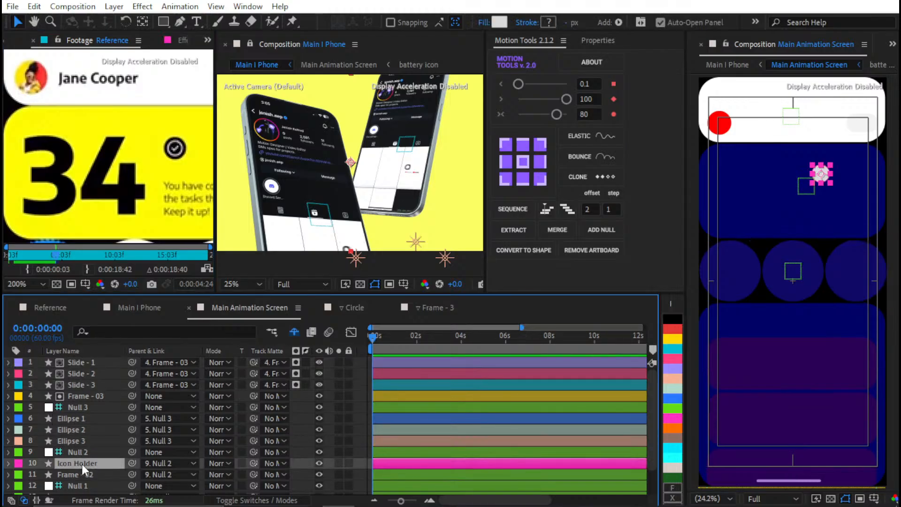
{"action": "left_click", "coordinate": [83, 470]}
{"action": "left_click", "coordinate": [582, 42]}
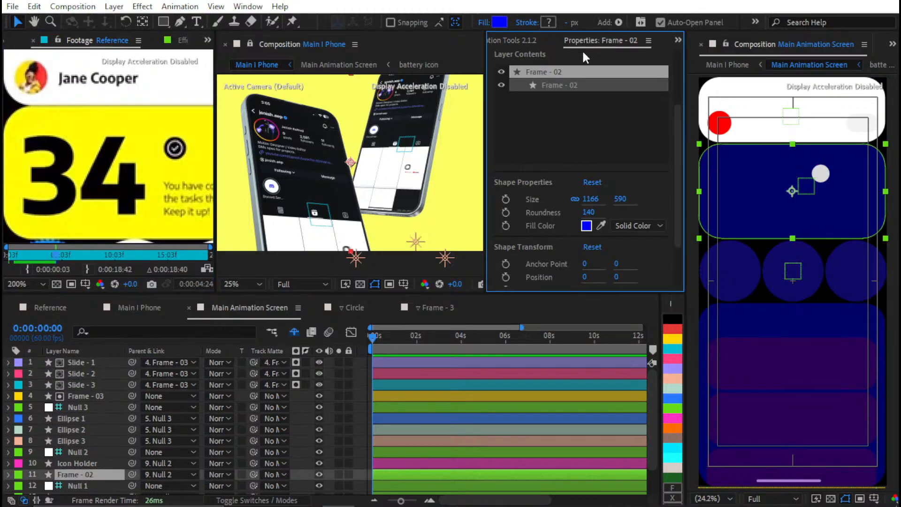
{"action": "left_click", "coordinate": [599, 226]}
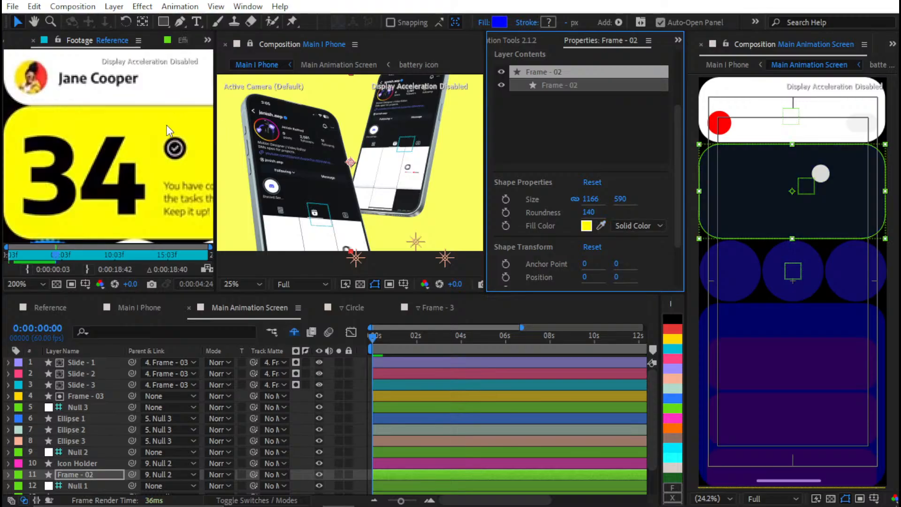
{"action": "left_click", "coordinate": [218, 132]}
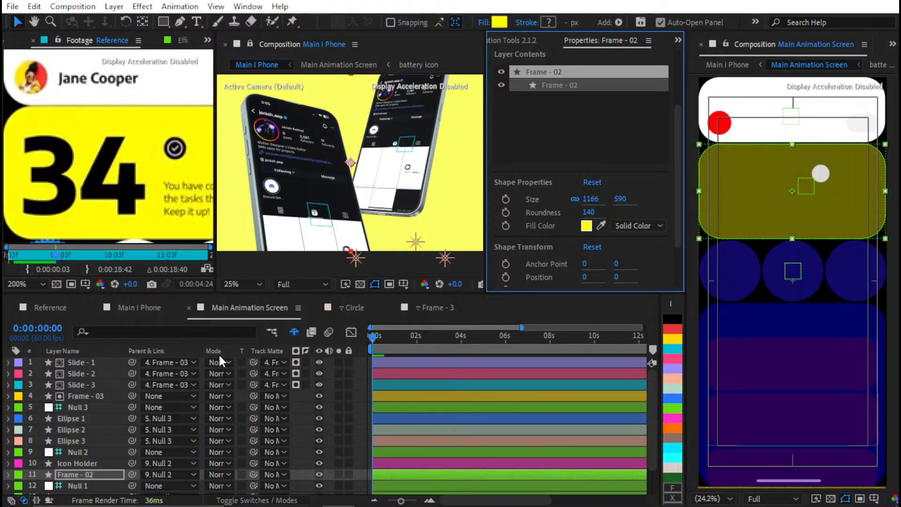
Raise the opacity of all layers together so the slides, frames and ellipses reach 100%, and clear the selection
{"action": "key", "text": "ctrl+a"}
{"action": "key", "text": "t"}
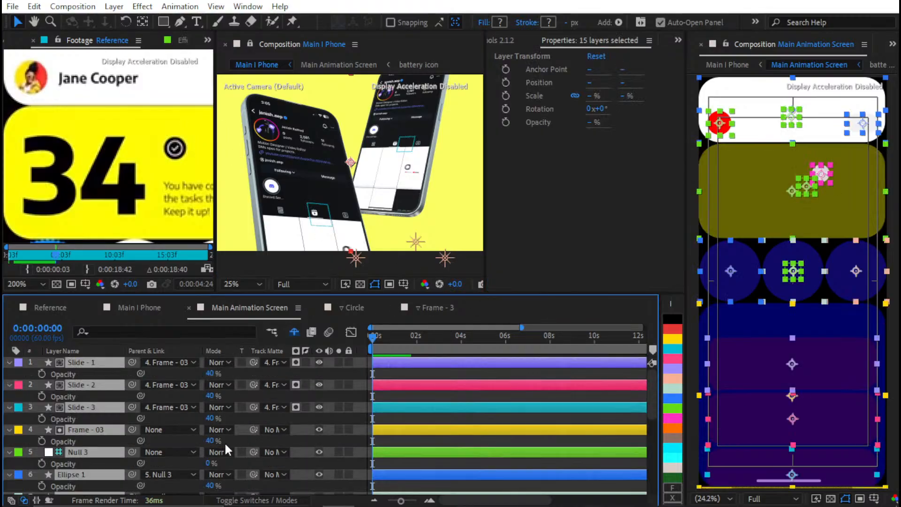
{"action": "left_click_drag", "start_coordinate": [212, 441], "coordinate": [636, 422]}
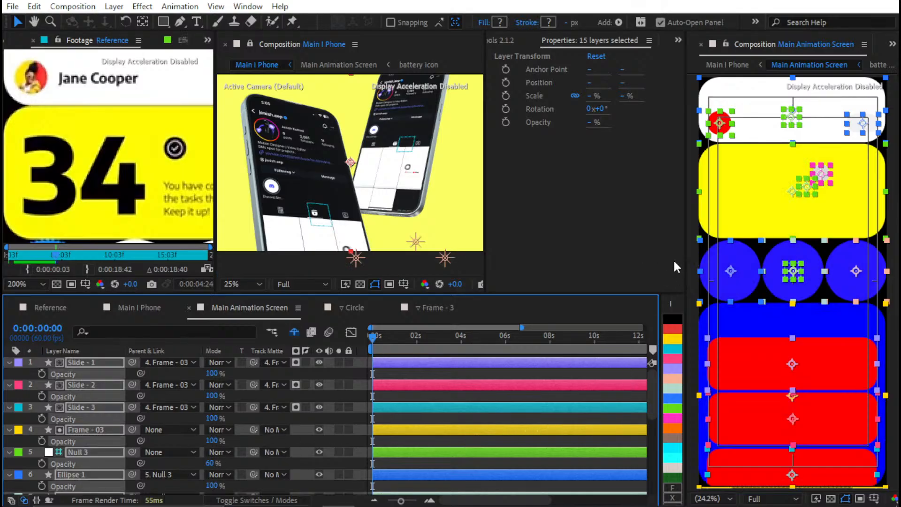
{"action": "key", "text": "t"}
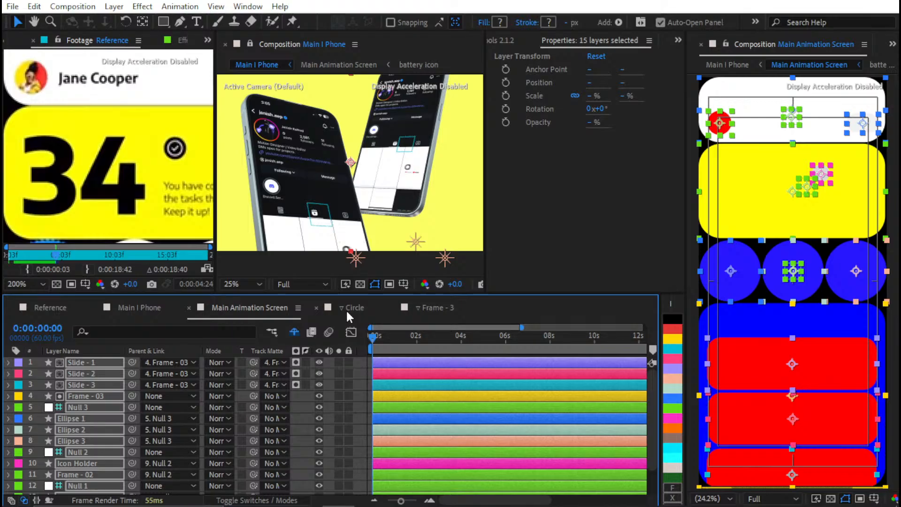
{"action": "left_click", "coordinate": [420, 374]}
{"action": "key", "text": "ctrl+shift+a"}
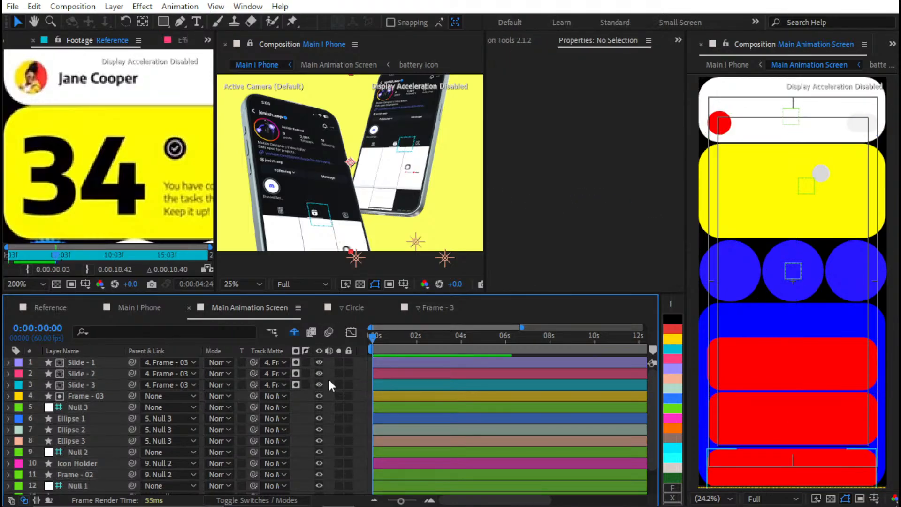
Save the project and fill Icon Holder with the black sampled from the large 34 in the Reference footage
{"action": "left_click", "coordinate": [77, 474]}
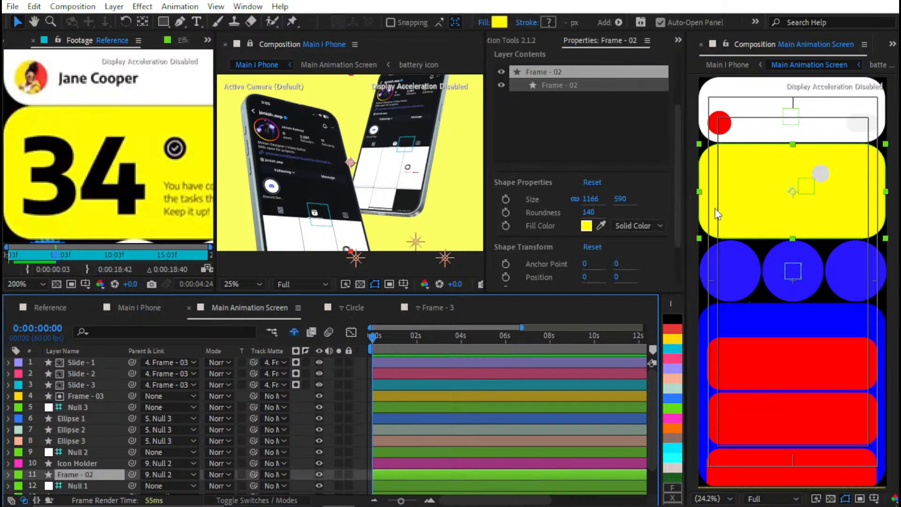
{"action": "key", "text": "ctrl+s"}
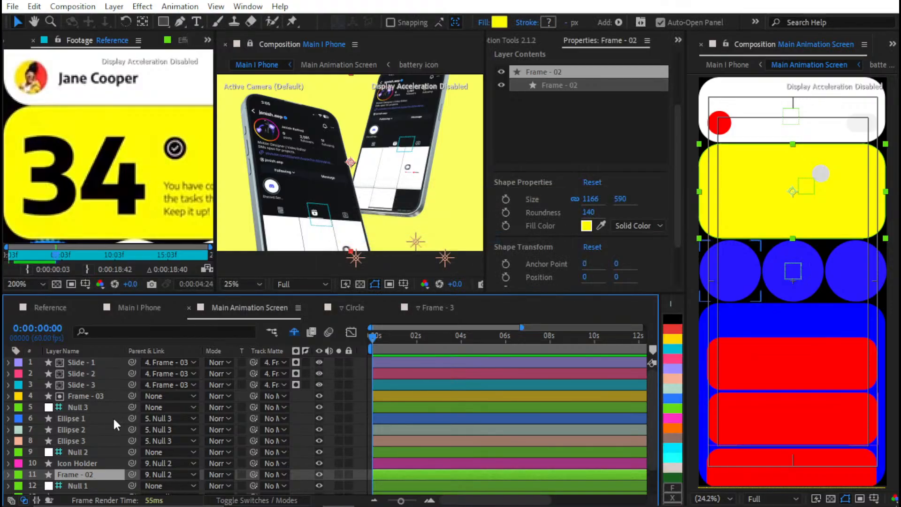
{"action": "left_click", "coordinate": [78, 462]}
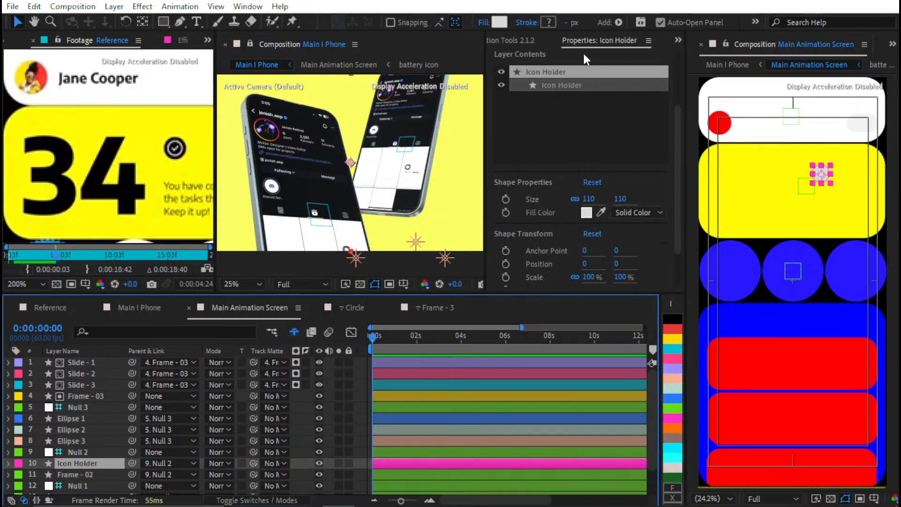
{"action": "left_click", "coordinate": [600, 212]}
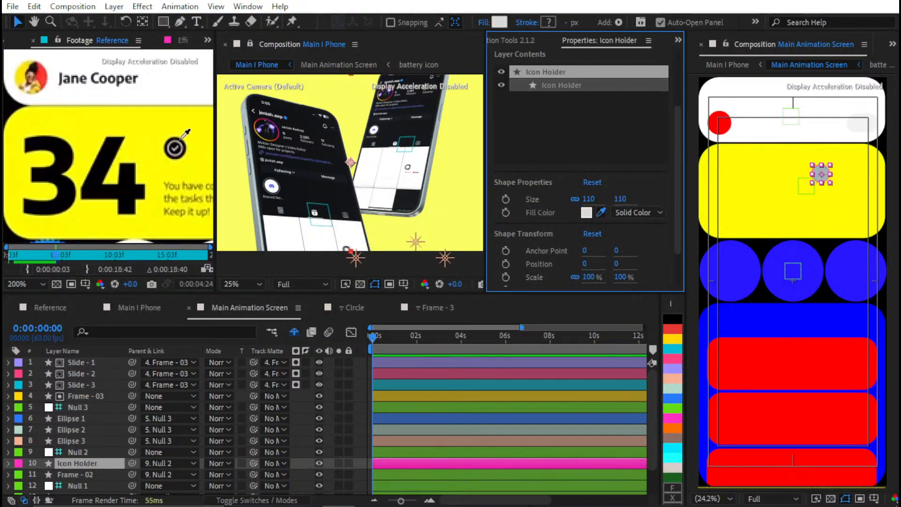
{"action": "left_click", "coordinate": [121, 183]}
Fill Ellipse 2 with white sampled by eyedropper to match the Favourites circle in the Reference footage
{"action": "scroll", "coordinate": [31, 460], "scroll_direction": "down", "scroll_amount": 2}
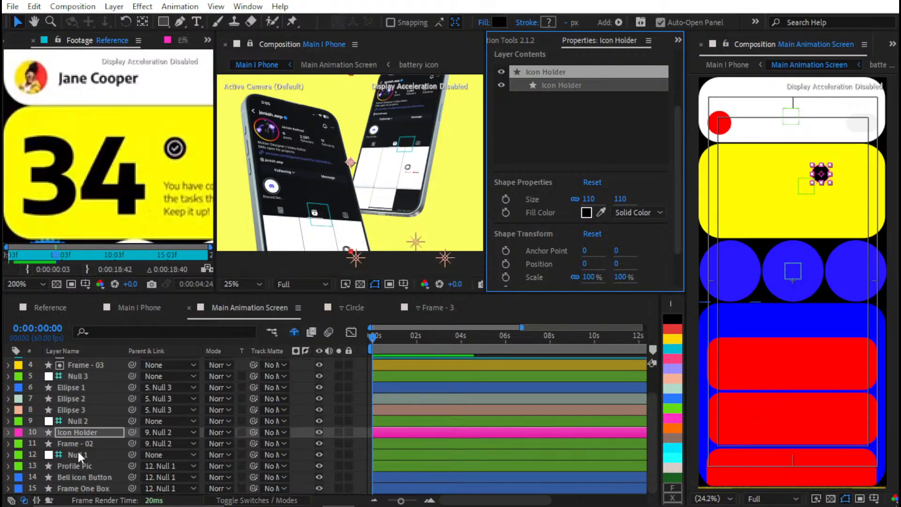
{"action": "left_click", "coordinate": [88, 400]}
{"action": "left_click", "coordinate": [88, 407]}
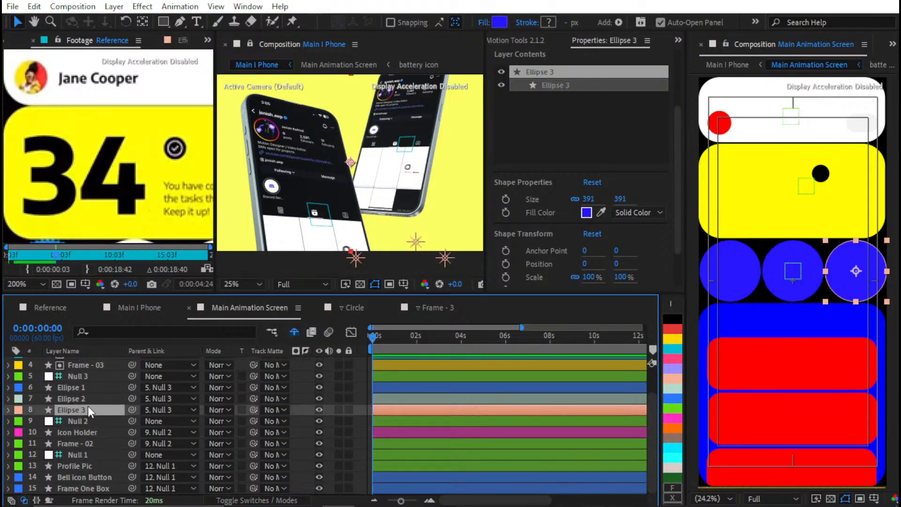
{"action": "scroll", "coordinate": [84, 210], "scroll_direction": "down", "scroll_amount": 3}
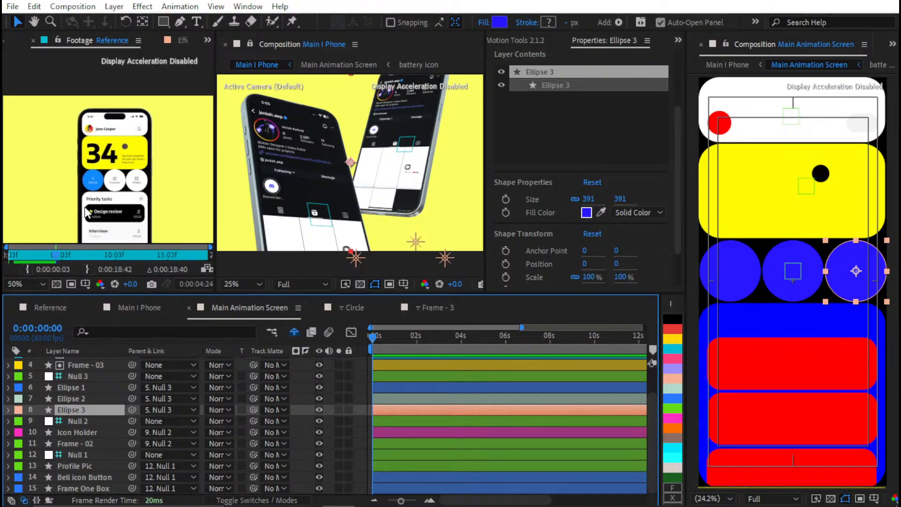
{"action": "scroll", "coordinate": [85, 207], "scroll_direction": "up", "scroll_amount": 2}
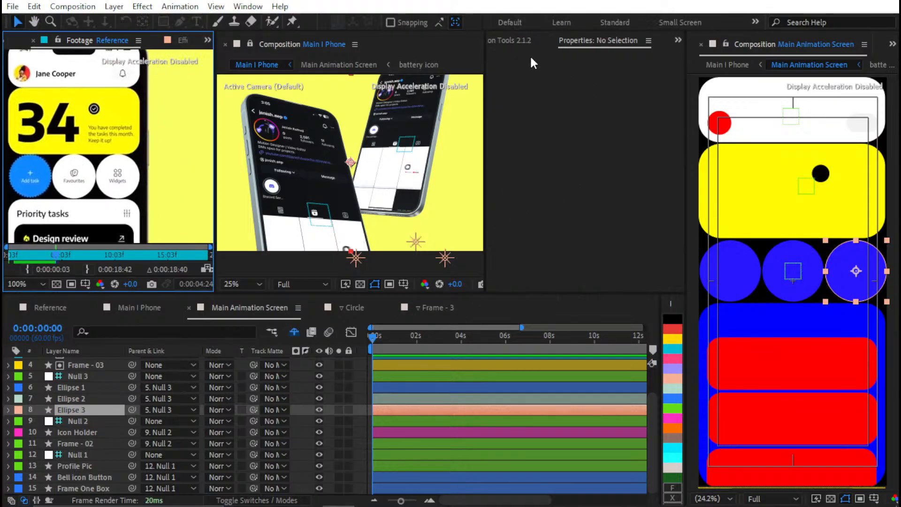
{"action": "left_click", "coordinate": [100, 400], "text": "ctrl"}
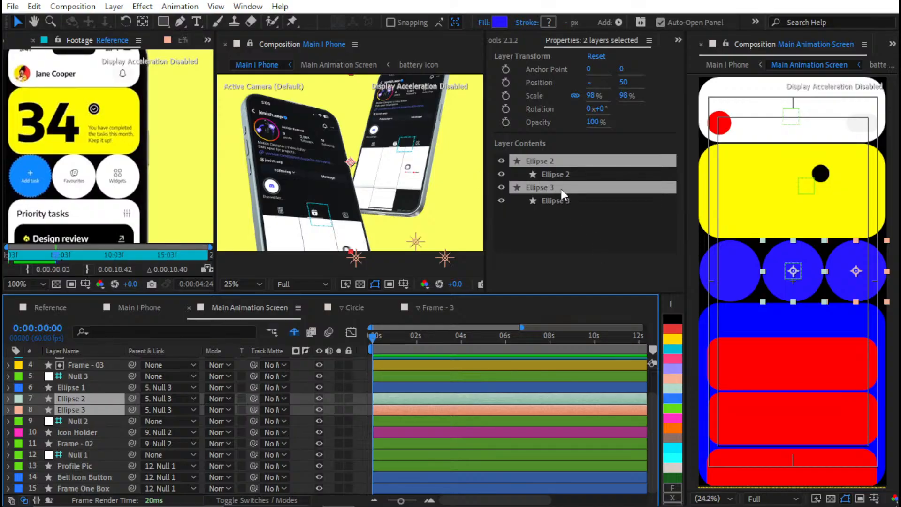
{"action": "left_click", "coordinate": [556, 175]}
{"action": "left_click", "coordinate": [601, 213]}
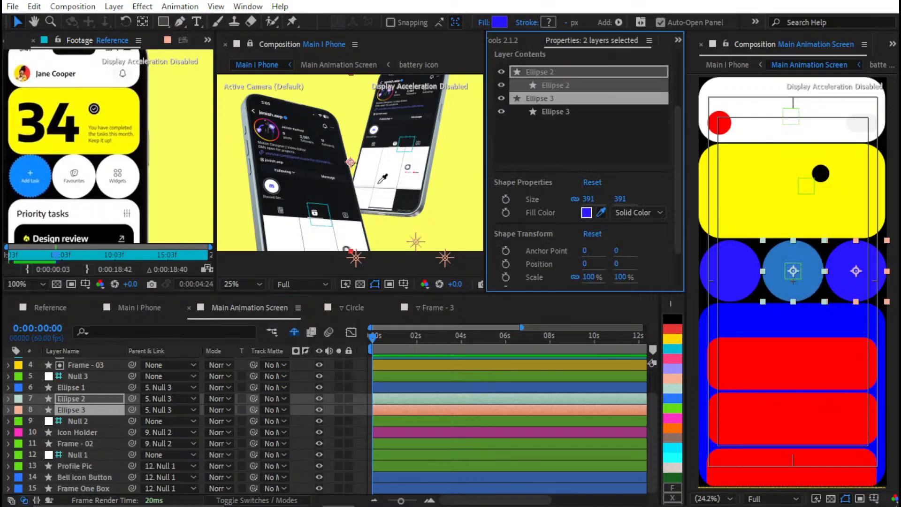
Fill Ellipse 3 with white sampled from the phone screen in the Main I Phone composition
{"action": "left_click", "coordinate": [83, 410]}
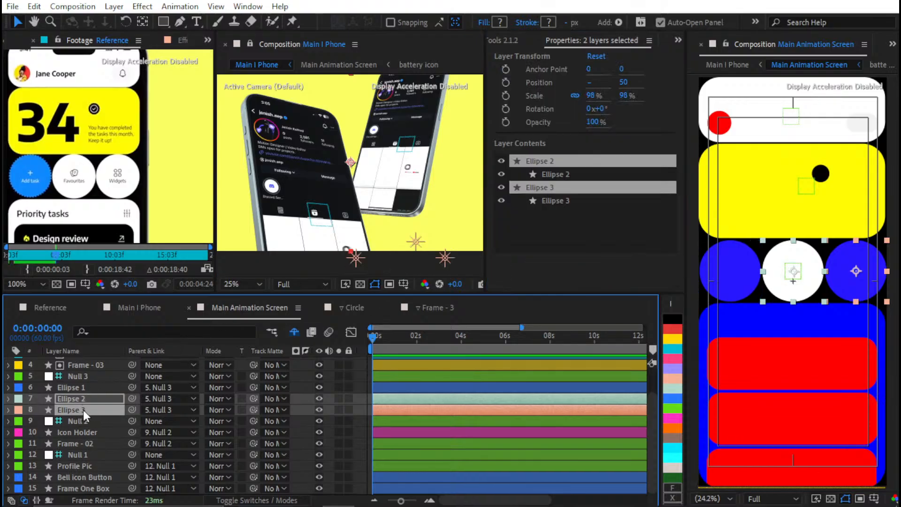
{"action": "left_click", "coordinate": [553, 198]}
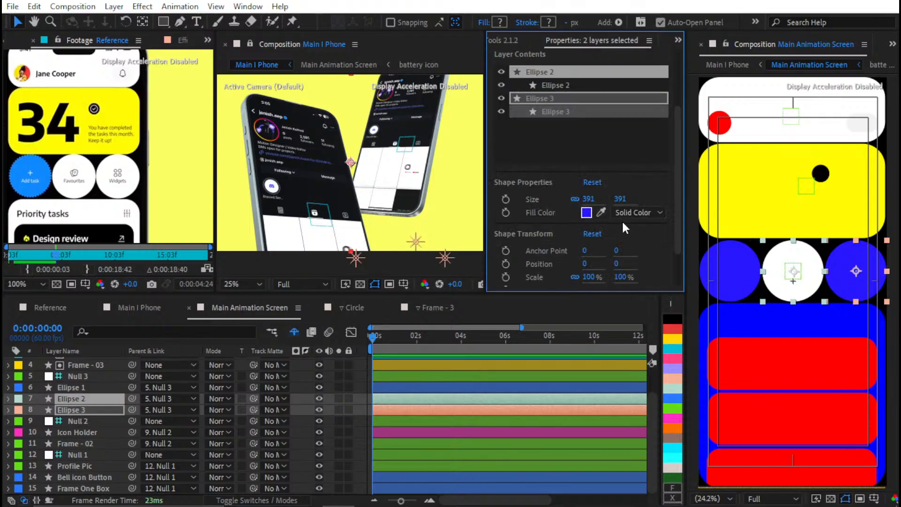
{"action": "left_click", "coordinate": [601, 212]}
{"action": "left_click", "coordinate": [329, 240]}
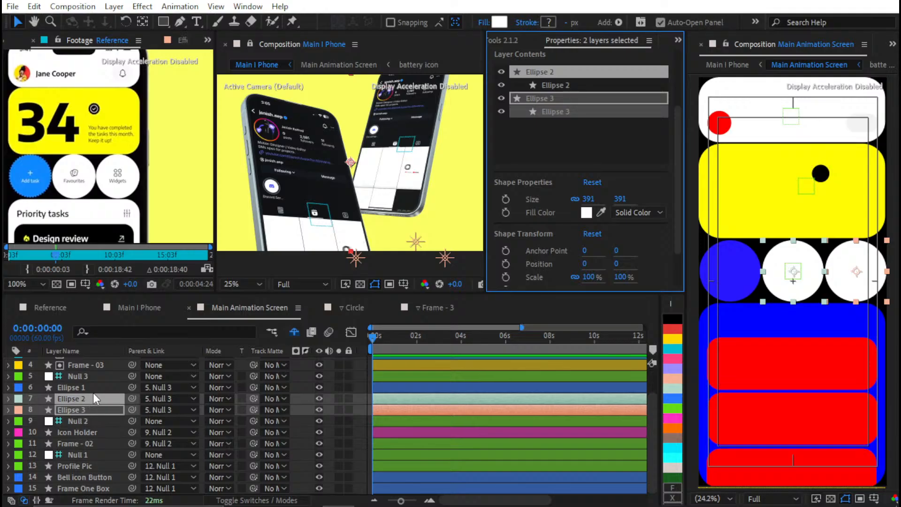
Fill Ellipse 1 with the blue sampled from the Add task circle in the Reference footage
{"action": "left_click", "coordinate": [75, 387]}
{"action": "left_click", "coordinate": [601, 212]}
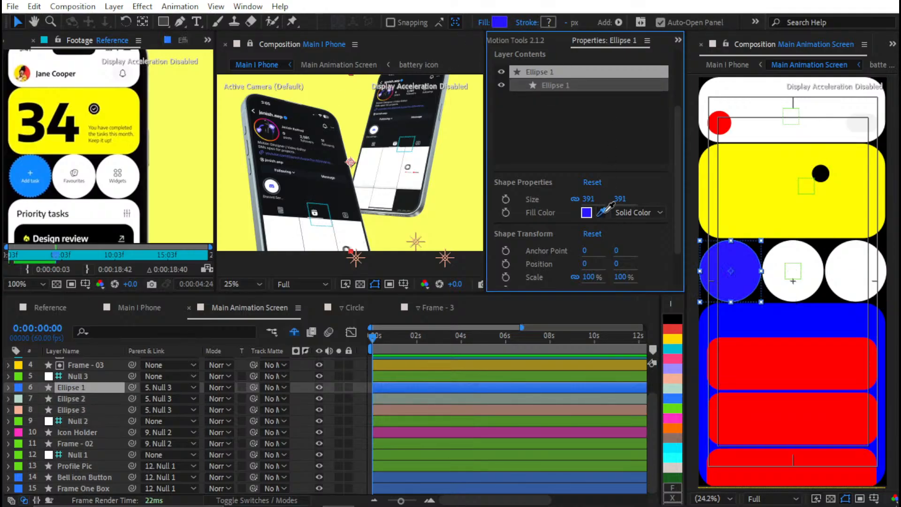
{"action": "left_click", "coordinate": [40, 170]}
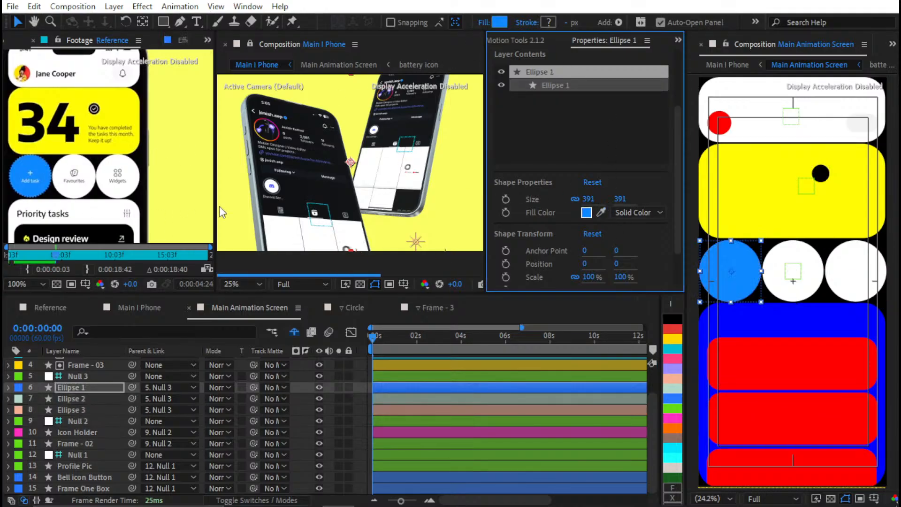
Fill Frame - 03 with the white sampled from the Priority tasks card in the Reference footage
{"action": "left_click", "coordinate": [78, 375]}
{"action": "left_click", "coordinate": [89, 365]}
{"action": "scroll", "coordinate": [96, 370], "scroll_direction": "up", "scroll_amount": 1}
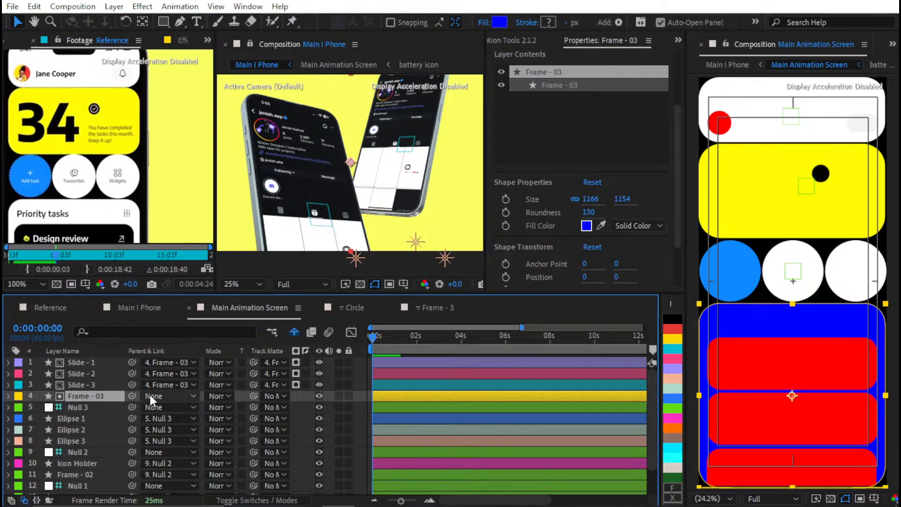
{"action": "left_click", "coordinate": [601, 225]}
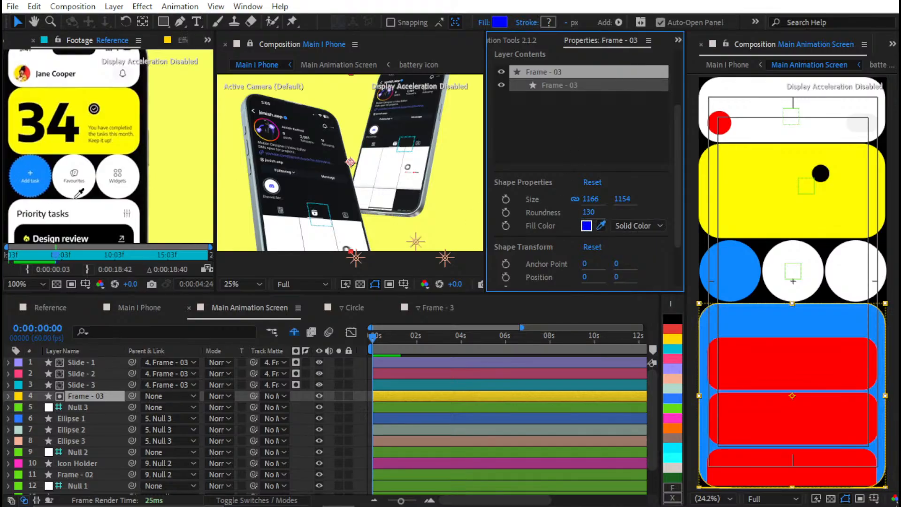
{"action": "left_click", "coordinate": [104, 202]}
Fill Slide - 3 with the off-white sampled from the Finish the chapter row in the Reference footage
{"action": "left_click", "coordinate": [87, 385]}
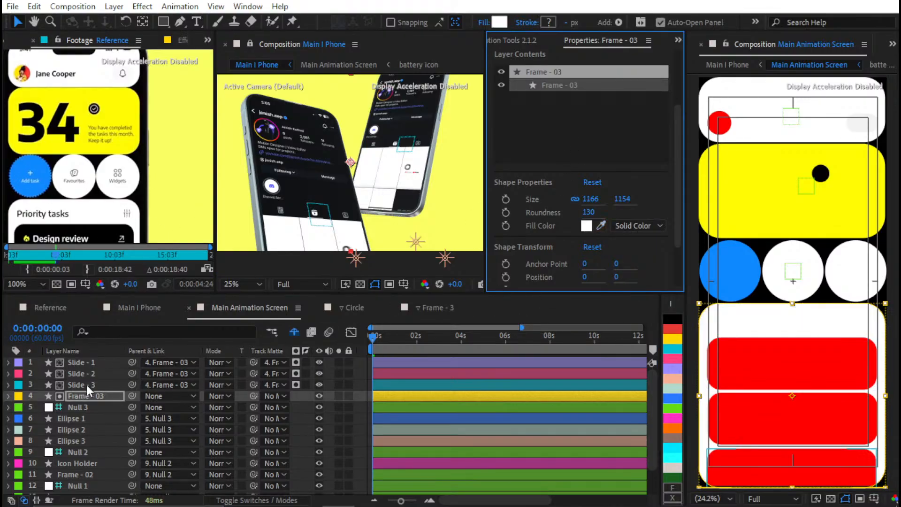
{"action": "left_click_drag", "start_coordinate": [139, 226], "coordinate": [159, 138]}
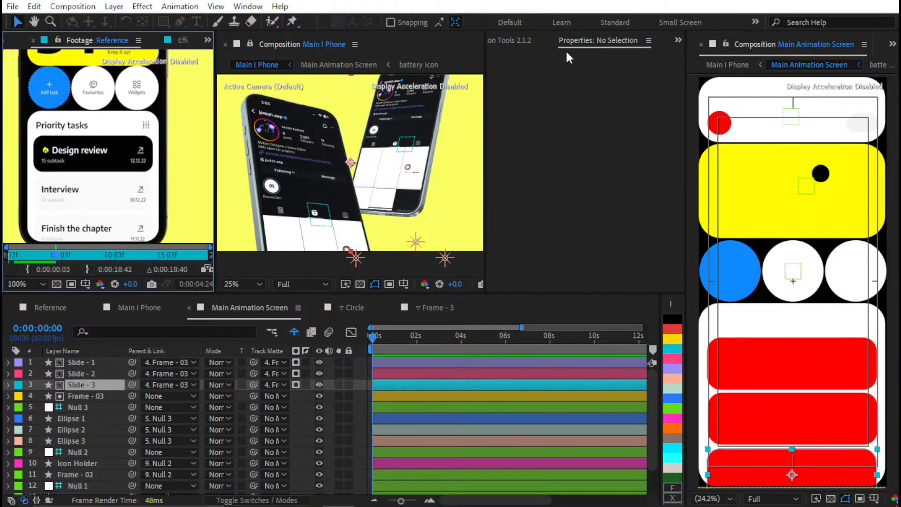
{"action": "left_click", "coordinate": [93, 384]}
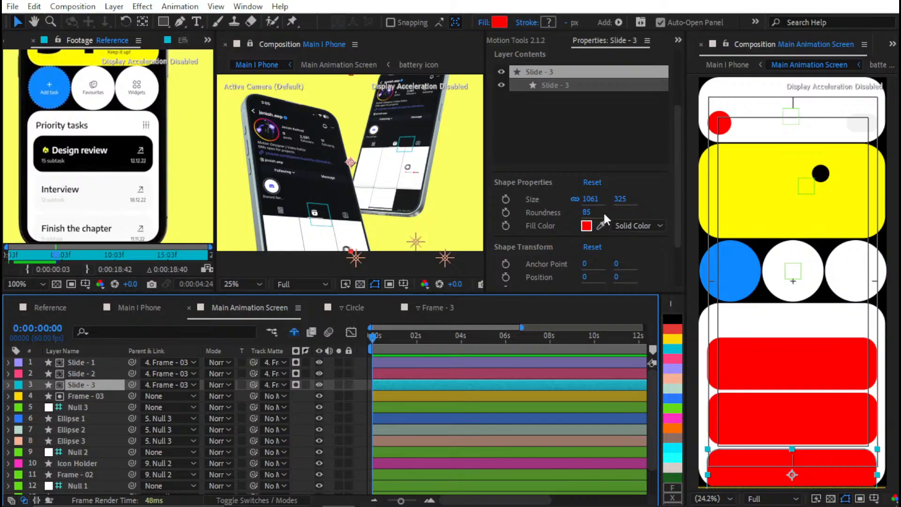
{"action": "left_click", "coordinate": [600, 225]}
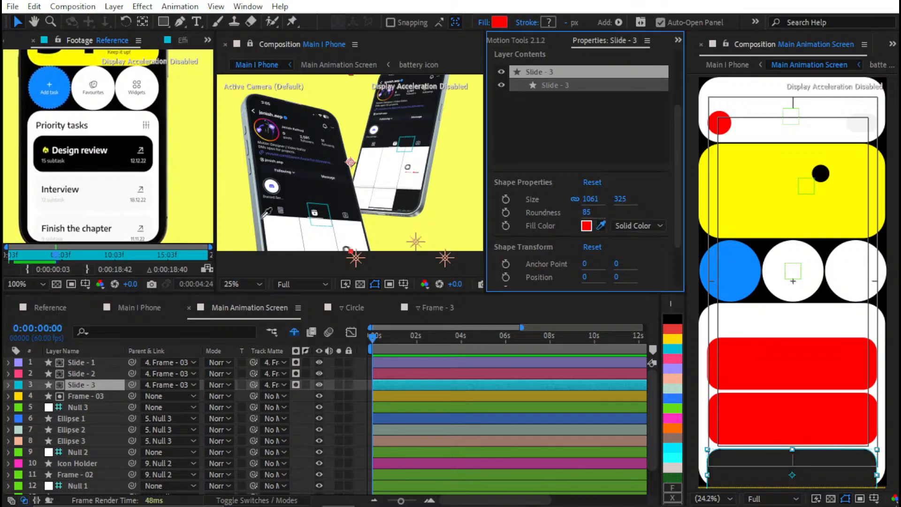
{"action": "left_click", "coordinate": [125, 226]}
Fill Slide - 2 with the off-white sampled from the Interview row in the Reference footage
{"action": "left_click", "coordinate": [87, 373]}
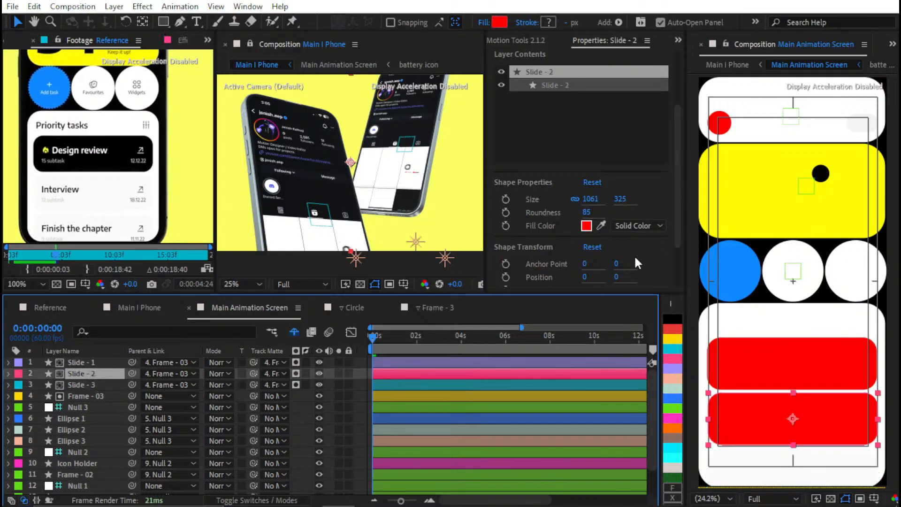
{"action": "left_click", "coordinate": [600, 224]}
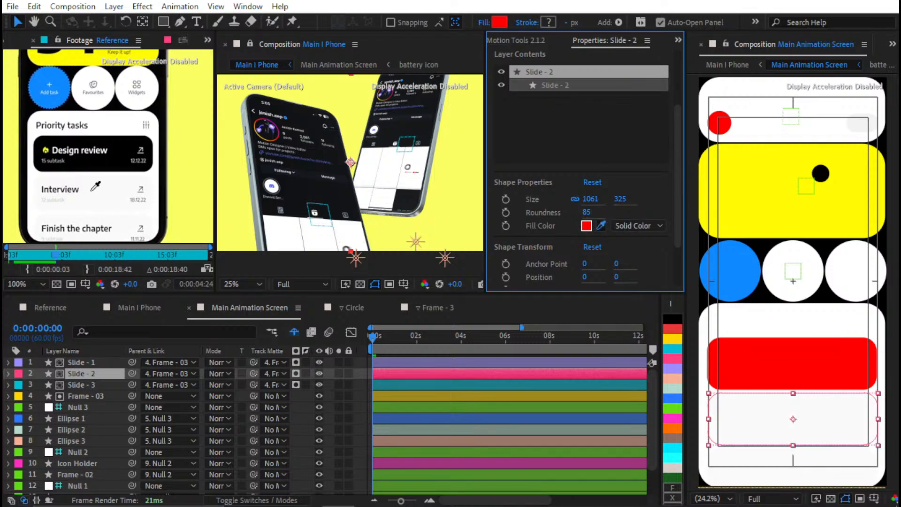
{"action": "left_click", "coordinate": [96, 195]}
Fill Slide - 1 with the black sampled from the Design review card in the Reference footage and deselect the layer
{"action": "left_click", "coordinate": [107, 362]}
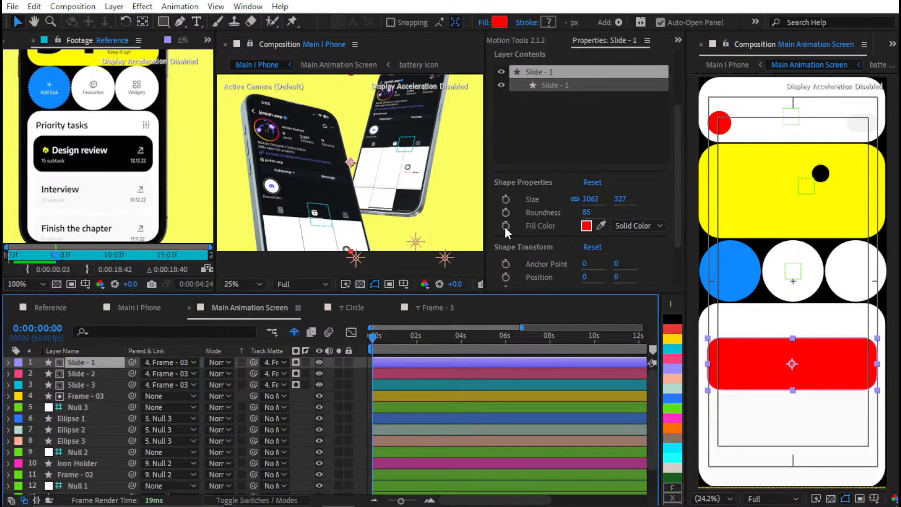
{"action": "left_click", "coordinate": [600, 226]}
{"action": "left_click", "coordinate": [85, 155]}
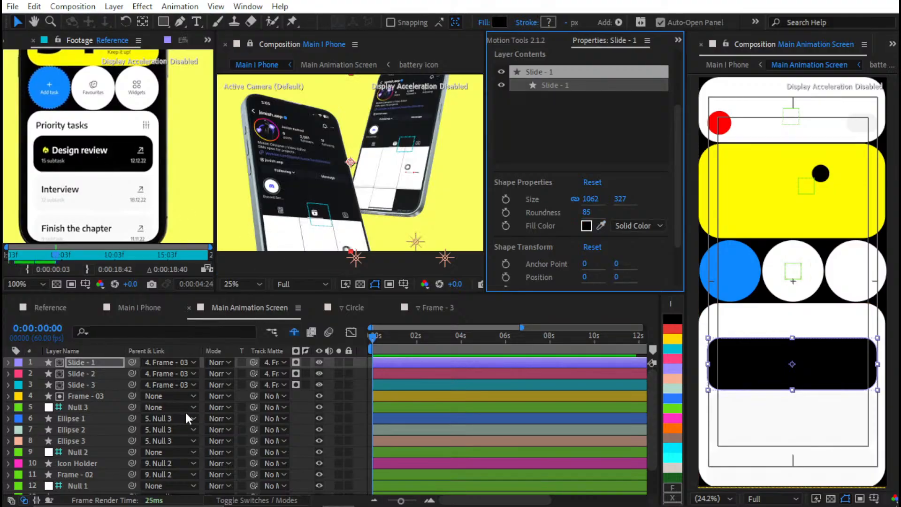
{"action": "left_click", "coordinate": [107, 361]}
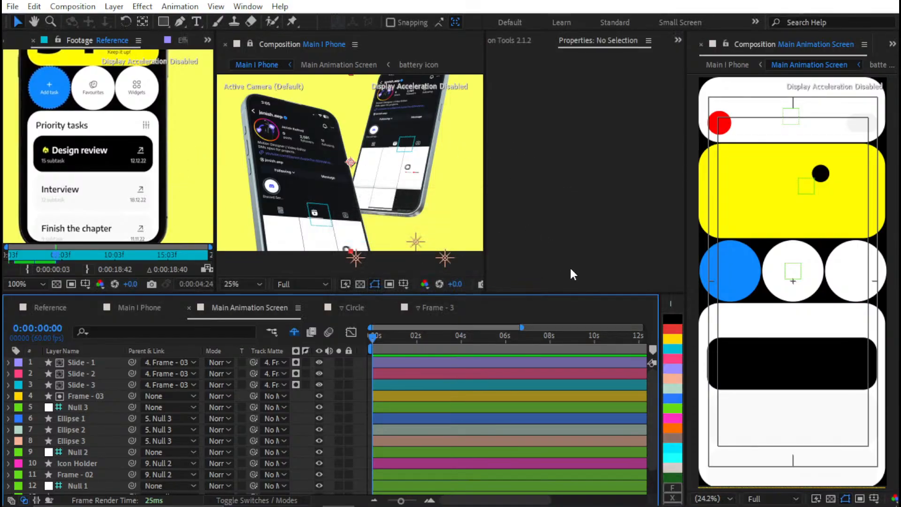
Check the coloured app screen on the front-facing phone at 0:00:03:10 in the Main I Phone composition
{"action": "scroll", "coordinate": [72, 175], "scroll_direction": "down", "scroll_amount": 2}
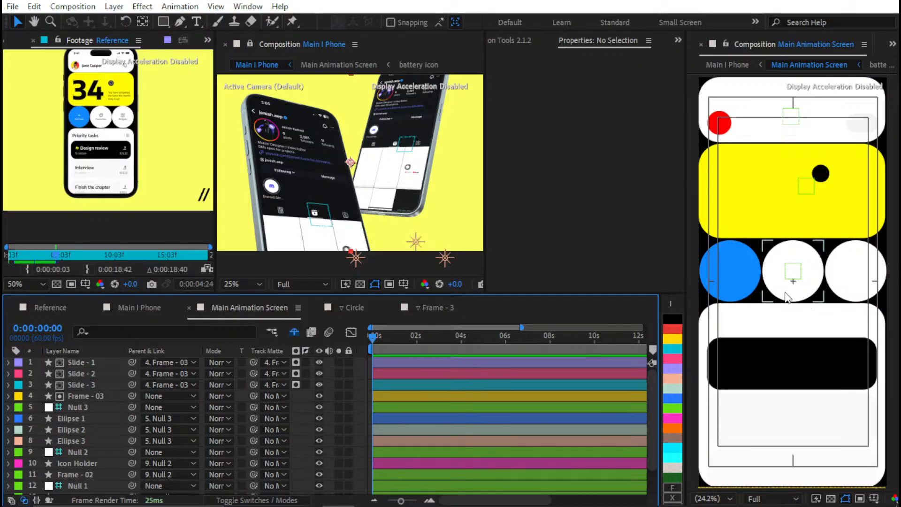
{"action": "scroll", "coordinate": [791, 281], "scroll_direction": "down", "scroll_amount": 2}
{"action": "left_click", "coordinate": [149, 307]}
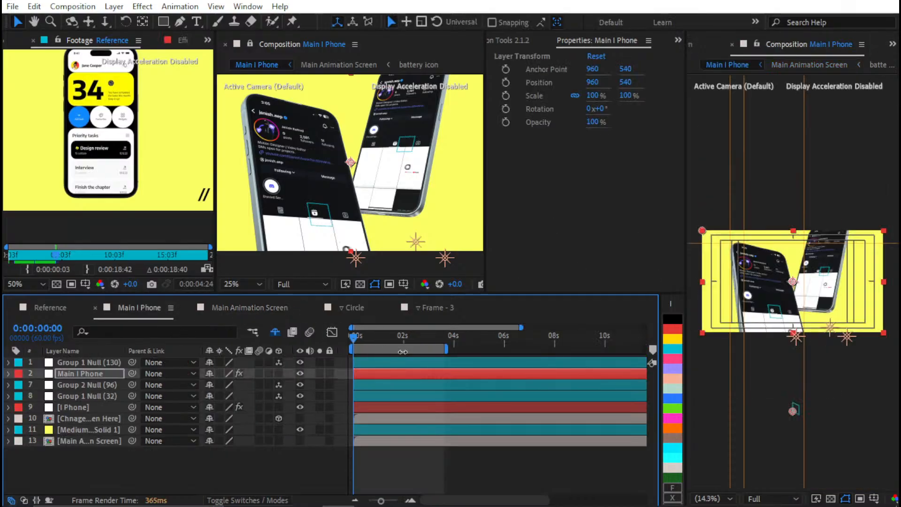
{"action": "left_click", "coordinate": [416, 334]}
{"action": "left_click_drag", "start_coordinate": [421, 339], "coordinate": [432, 341]}
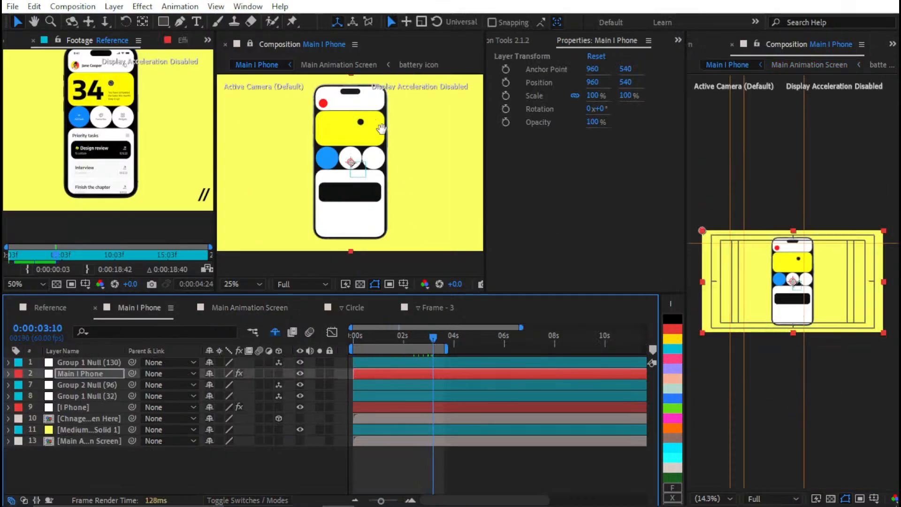
Examine the Reference phone's upper corner and the black gap between its screen frames and bezel
{"action": "mouse_move", "coordinate": [378, 115]}
{"action": "left_mouse_down"}
{"action": "mouse_move", "coordinate": [394, 123]}
{"action": "mouse_move", "coordinate": [395, 110]}
{"action": "left_mouse_up"}
{"action": "left_click_drag", "start_coordinate": [141, 120], "coordinate": [140, 140]}
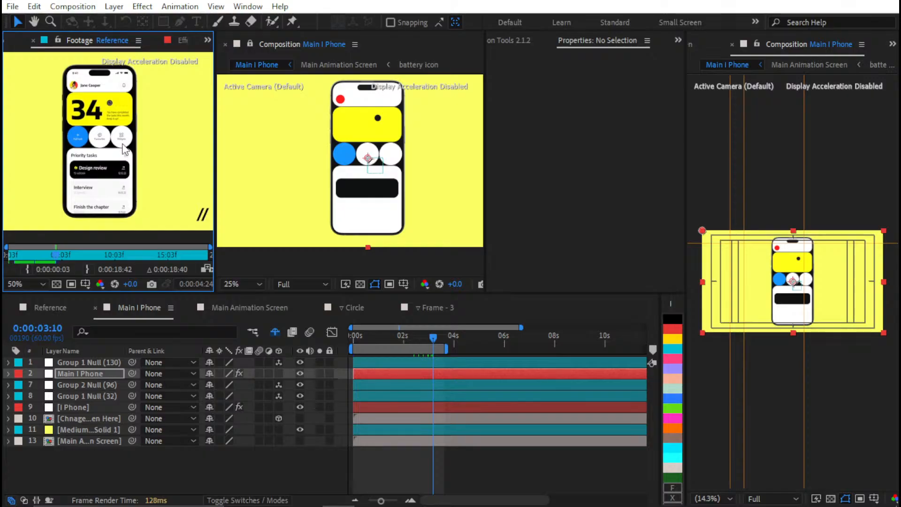
{"action": "key", "text": "period"}
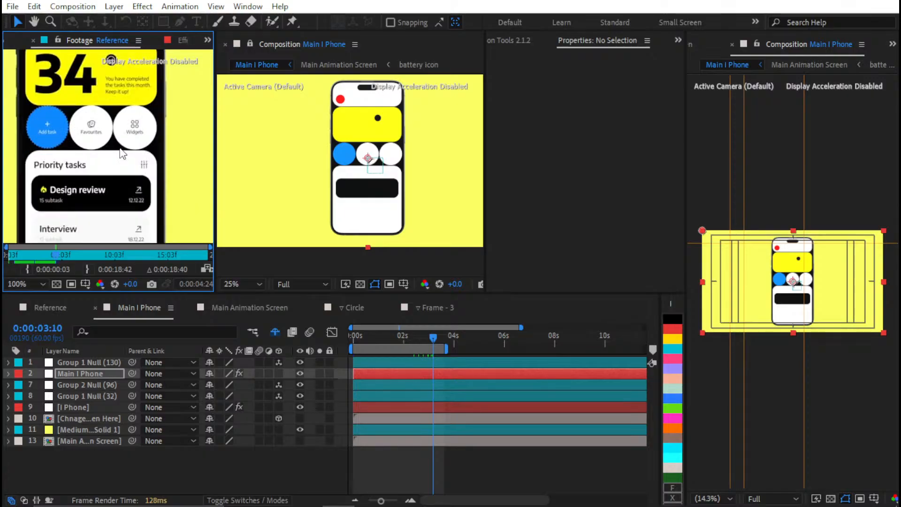
{"action": "key", "text": "comma"}
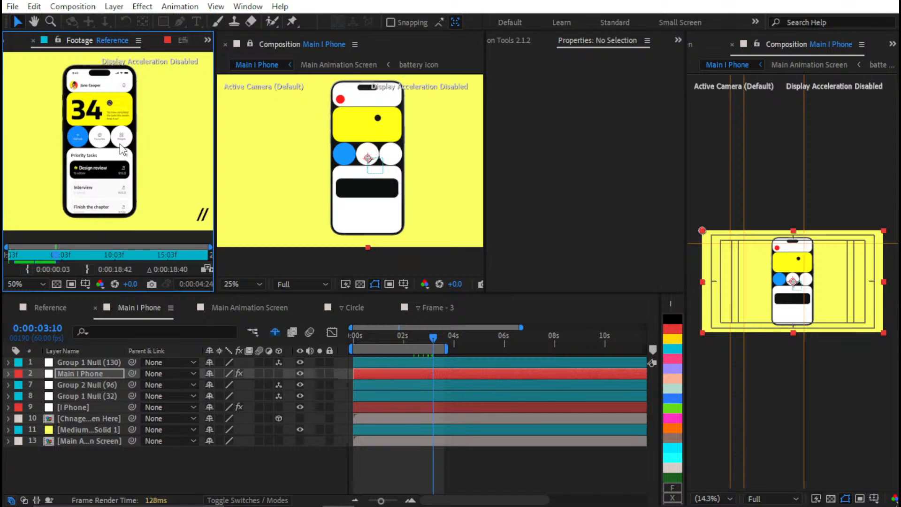
{"action": "key", "text": "period"}
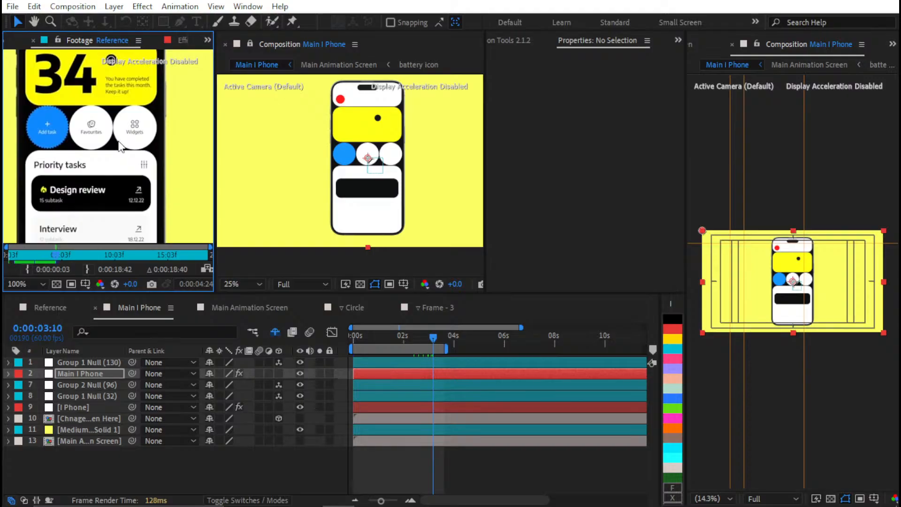
{"action": "left_click_drag", "start_coordinate": [119, 113], "coordinate": [97, 166]}
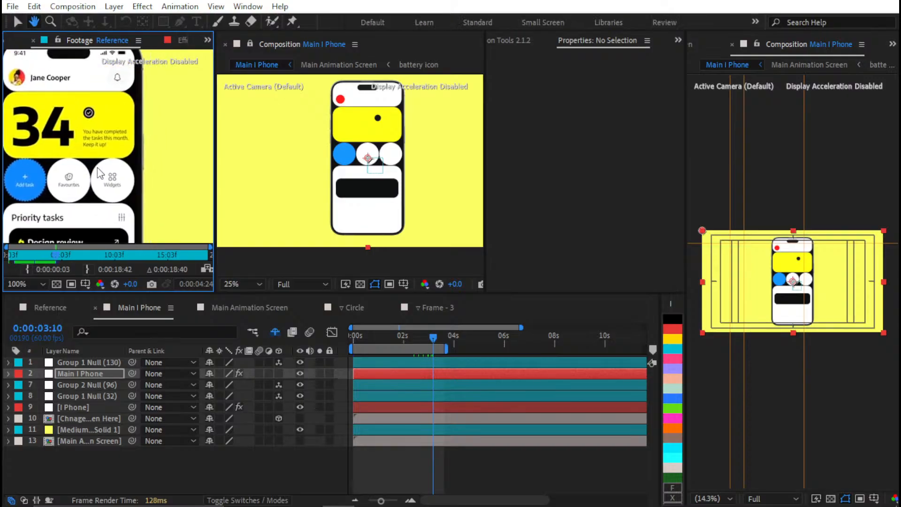
{"action": "key", "text": "period"}
{"action": "left_click_drag", "start_coordinate": [143, 113], "coordinate": [104, 249]}
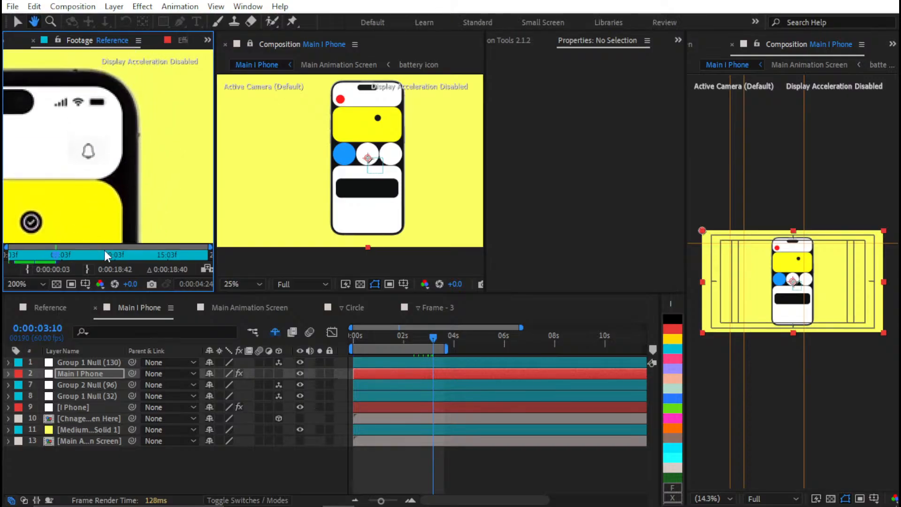
Examine the phone's bezel and rounded corner in Main I Phone and compare the screen margin with the Reference footage
{"action": "left_click_drag", "start_coordinate": [376, 91], "coordinate": [393, 178]}
{"action": "key", "text": "period"}
{"action": "key", "text": "period"}
{"action": "key", "text": "period"}
{"action": "scroll", "coordinate": [281, 193], "scroll_direction": "down", "scroll_amount": 1}
{"action": "scroll", "coordinate": [376, 142], "scroll_direction": "up", "scroll_amount": 2}
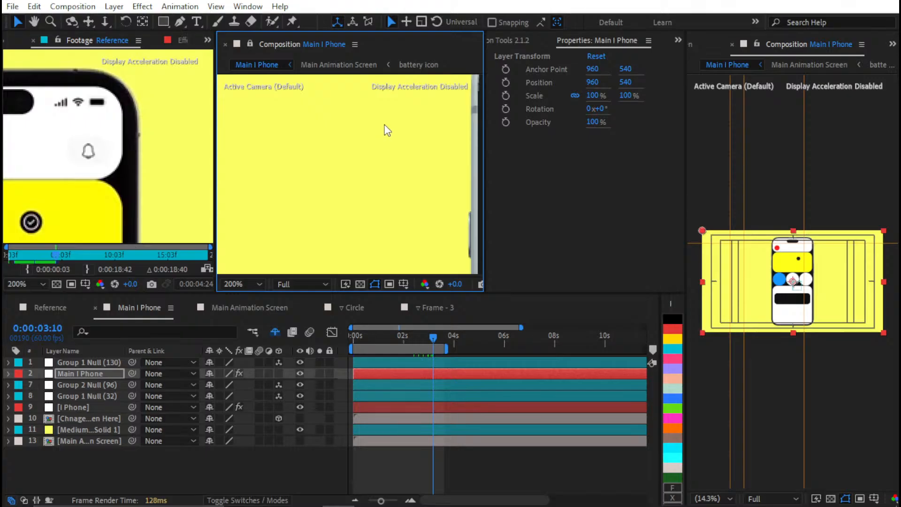
{"action": "left_click_drag", "start_coordinate": [384, 125], "coordinate": [290, 174]}
{"action": "left_click_drag", "start_coordinate": [403, 105], "coordinate": [323, 175]}
{"action": "scroll", "coordinate": [321, 175], "scroll_direction": "up", "scroll_amount": 1}
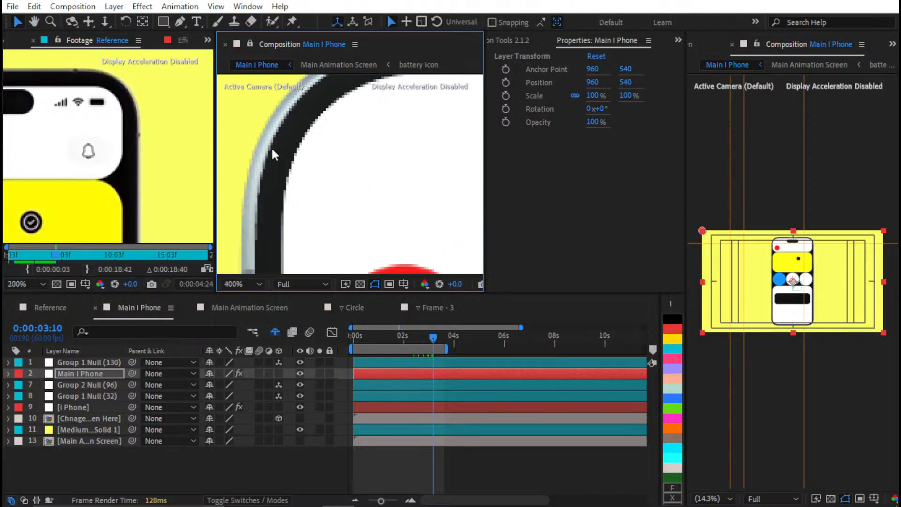
{"action": "scroll", "coordinate": [107, 145], "scroll_direction": "down", "scroll_amount": 1}
{"action": "scroll", "coordinate": [134, 132], "scroll_direction": "up", "scroll_amount": 1}
{"action": "left_click_drag", "start_coordinate": [331, 147], "coordinate": [310, 171]}
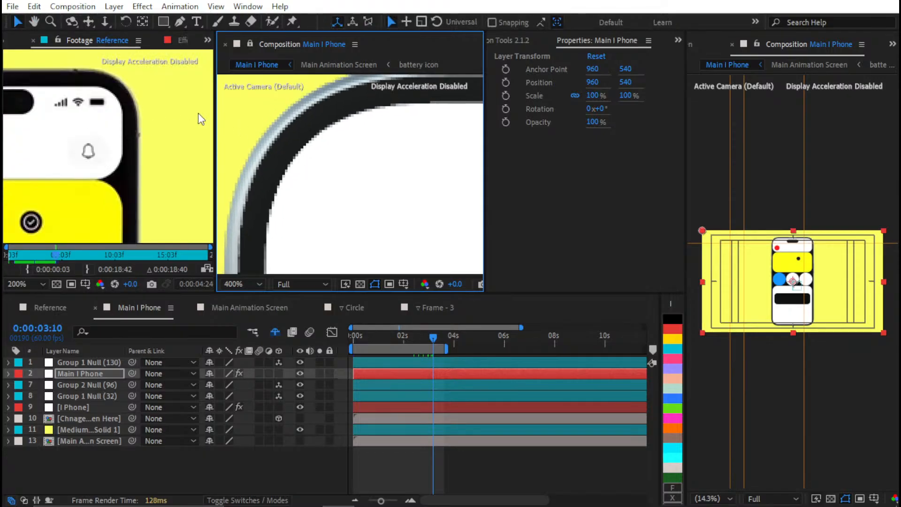
{"action": "scroll", "coordinate": [141, 107], "scroll_direction": "down", "scroll_amount": 1}
{"action": "left_click_drag", "start_coordinate": [142, 108], "coordinate": [411, 66]}
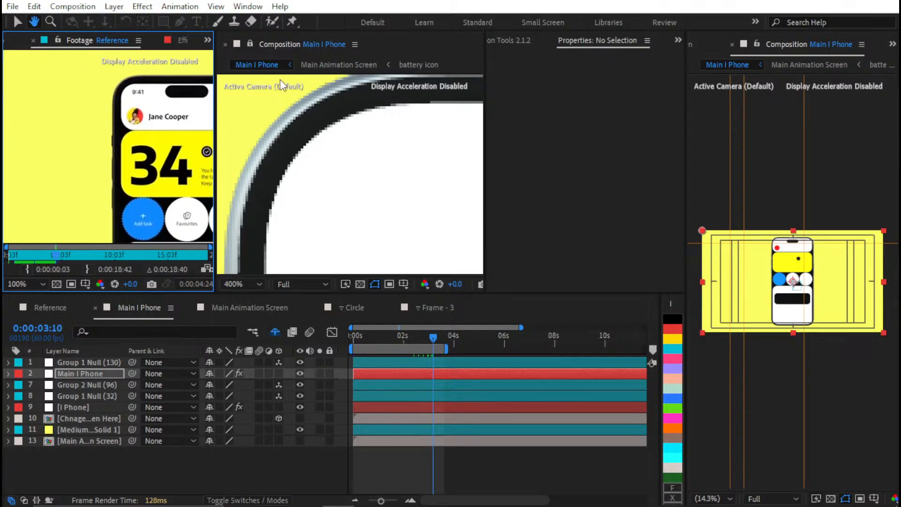
{"action": "key", "text": "v"}
{"action": "scroll", "coordinate": [297, 134], "scroll_direction": "down", "scroll_amount": 6}
{"action": "left_click", "coordinate": [296, 143]}
{"action": "scroll", "coordinate": [295, 143], "scroll_direction": "down", "scroll_amount": 3}
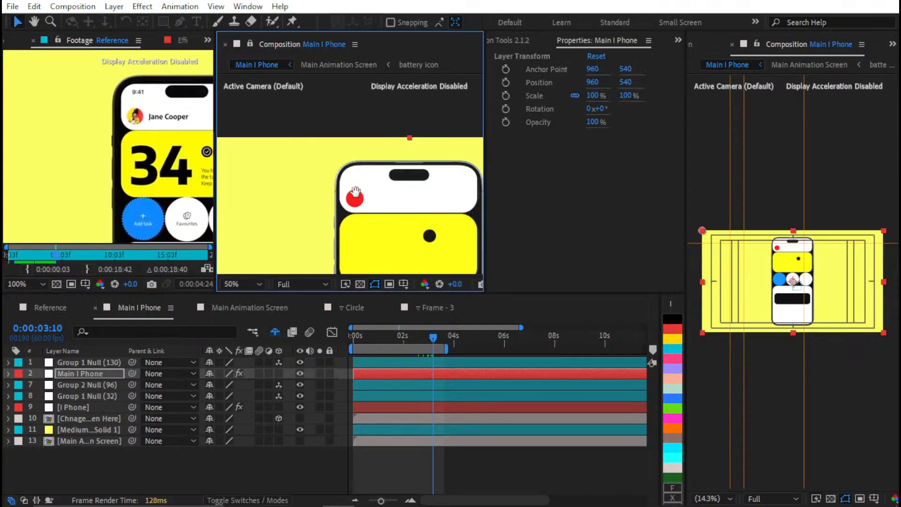
Parent all layers of Main Animation Screen to a new null with Motion Tools
{"action": "left_click", "coordinate": [249, 307]}
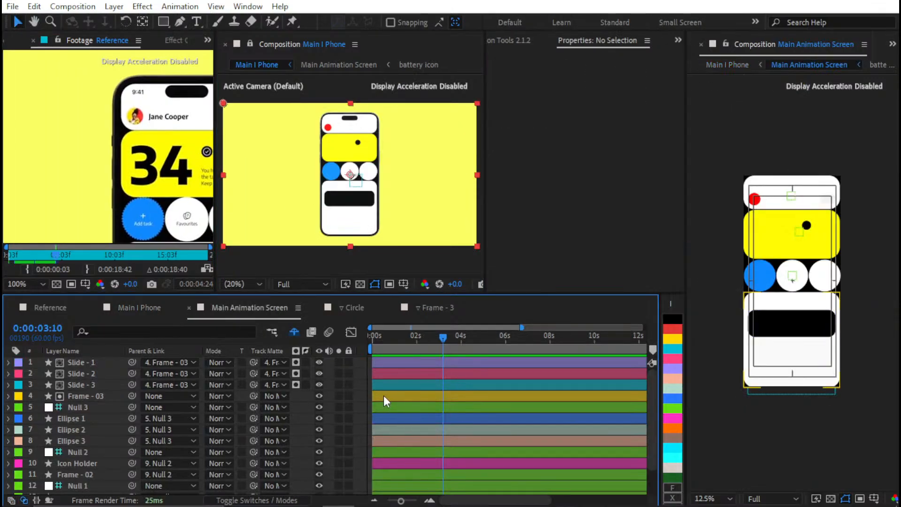
{"action": "key", "text": "ctrl+a"}
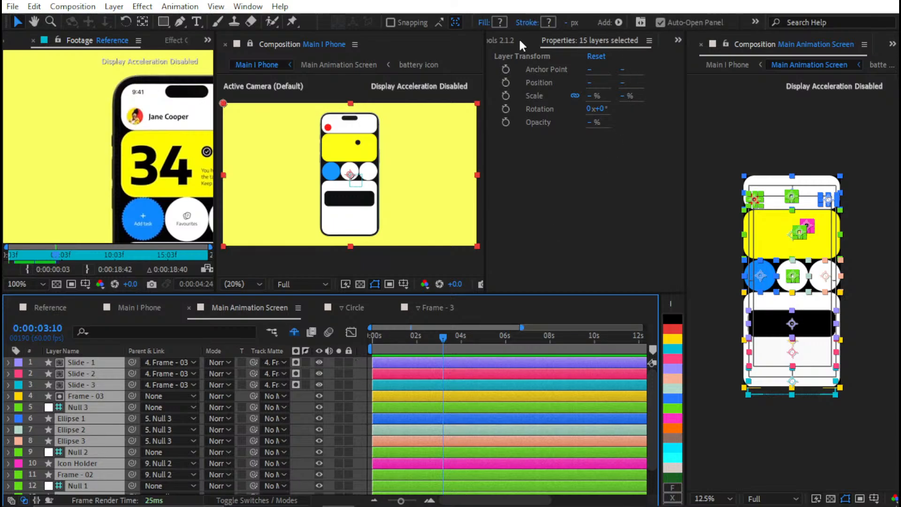
{"action": "left_click", "coordinate": [519, 41]}
{"action": "left_click", "coordinate": [595, 227]}
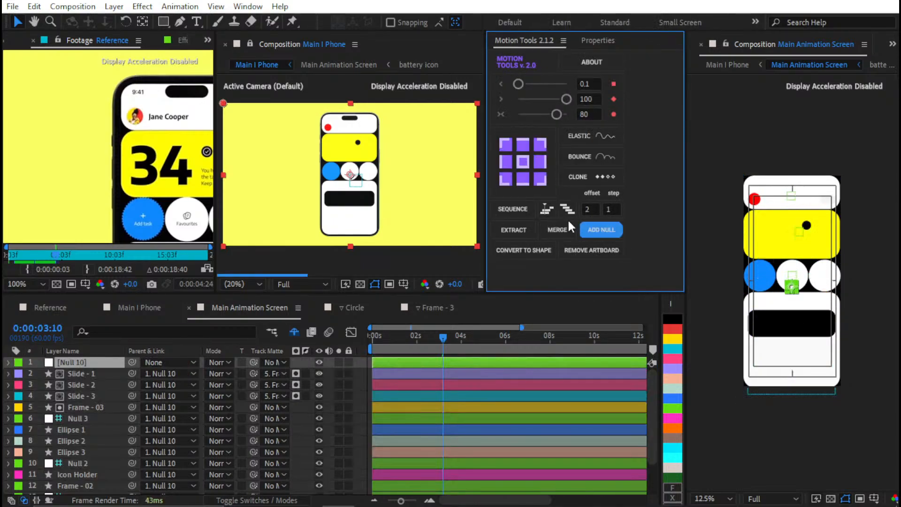
Scale the new parent null to 95% so the whole app screen shrinks inside the phone
{"action": "left_click", "coordinate": [373, 311]}
{"action": "key", "text": "s"}
{"action": "left_click", "coordinate": [223, 373]}
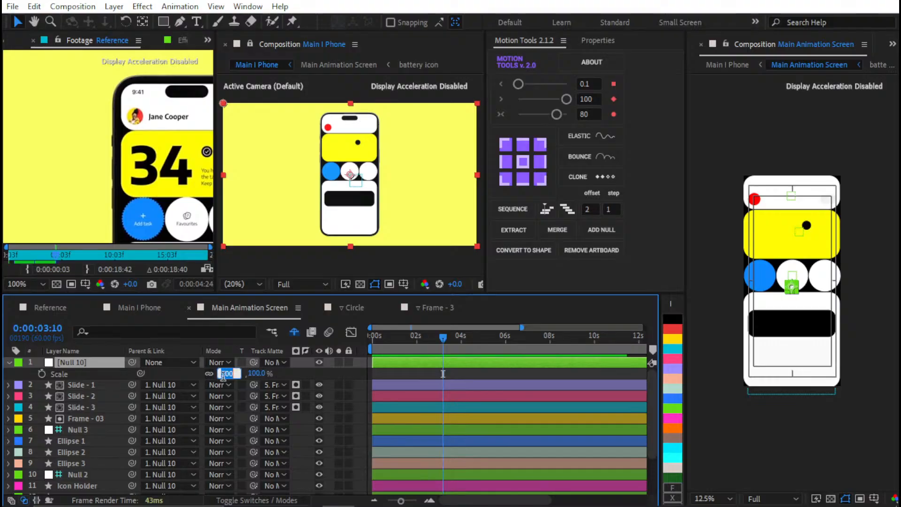
{"action": "type", "text": "98"}
{"action": "key", "text": "Return"}
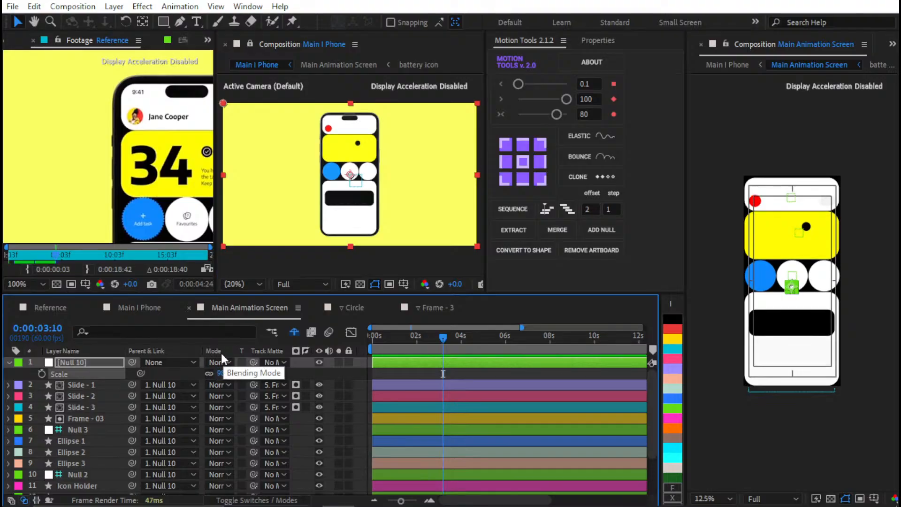
{"action": "left_click", "coordinate": [221, 373]}
{"action": "type", "text": "97"}
{"action": "key", "text": "Return"}
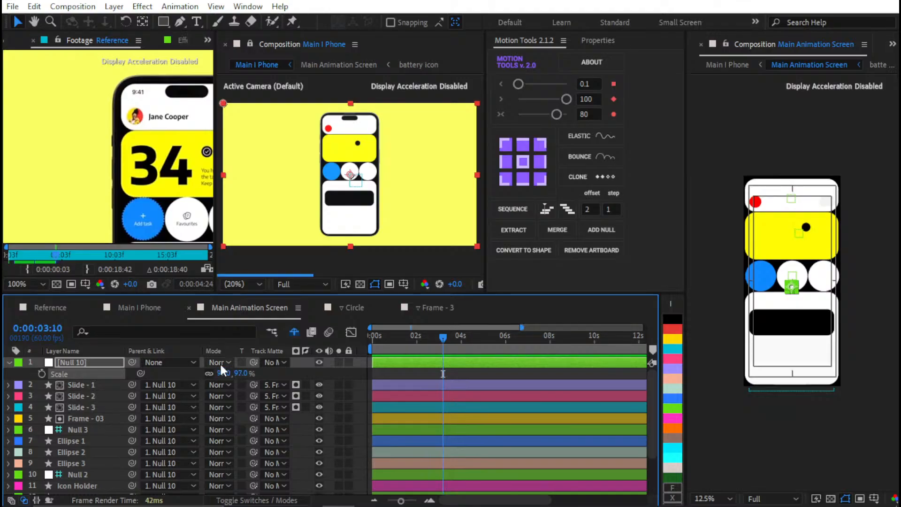
{"action": "left_click", "coordinate": [219, 362]}
{"action": "left_click", "coordinate": [229, 372]}
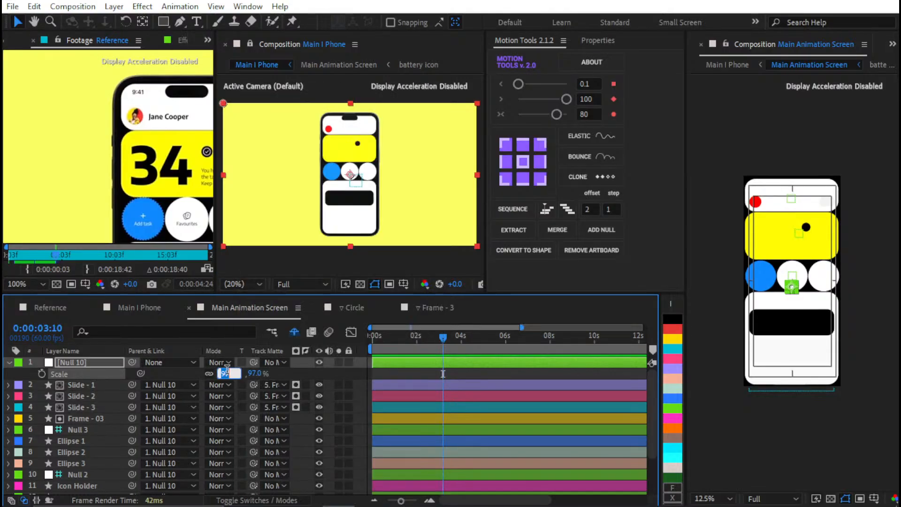
{"action": "type", "text": "95"}
{"action": "key", "text": "Return"}
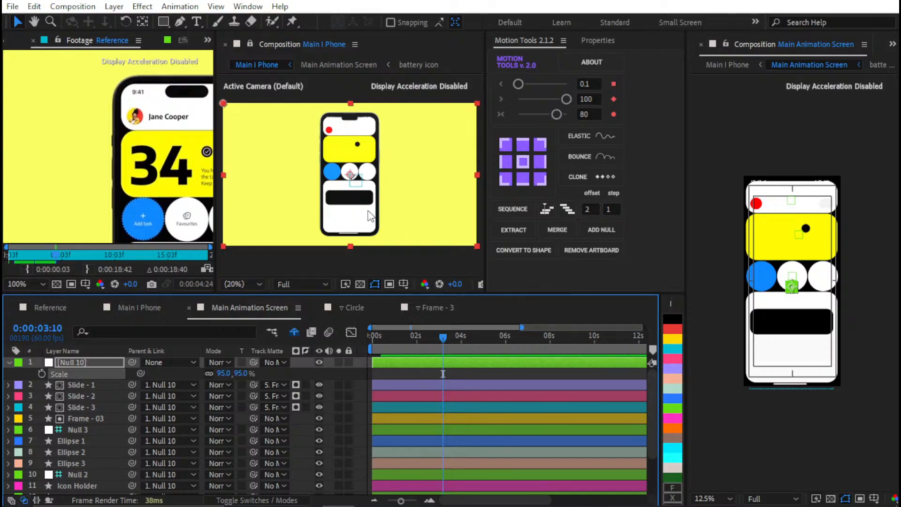
Compare the scaled app screen in Main I Phone with the Reference footage, checking its margins and circle row
{"action": "scroll", "coordinate": [352, 174], "scroll_direction": "up", "scroll_amount": 2}
{"action": "scroll", "coordinate": [235, 160], "scroll_direction": "down", "scroll_amount": 2}
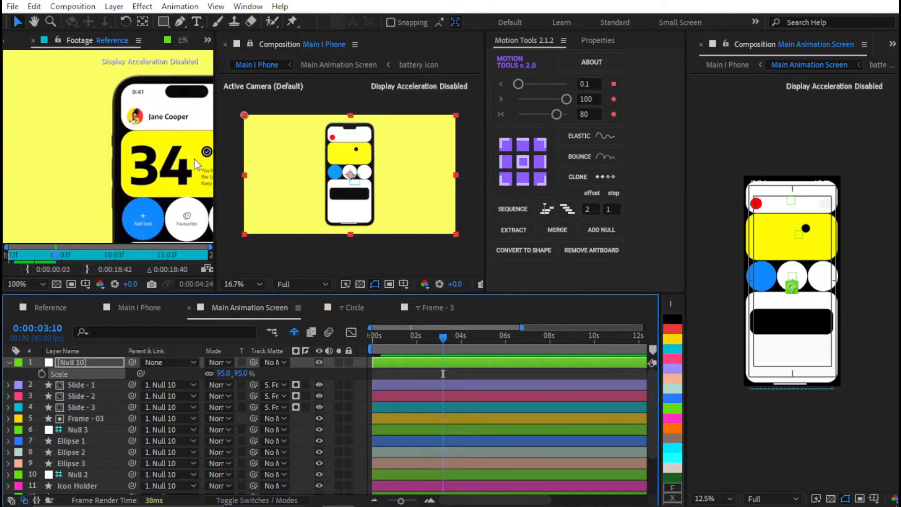
{"action": "scroll", "coordinate": [196, 164], "scroll_direction": "down", "scroll_amount": 3}
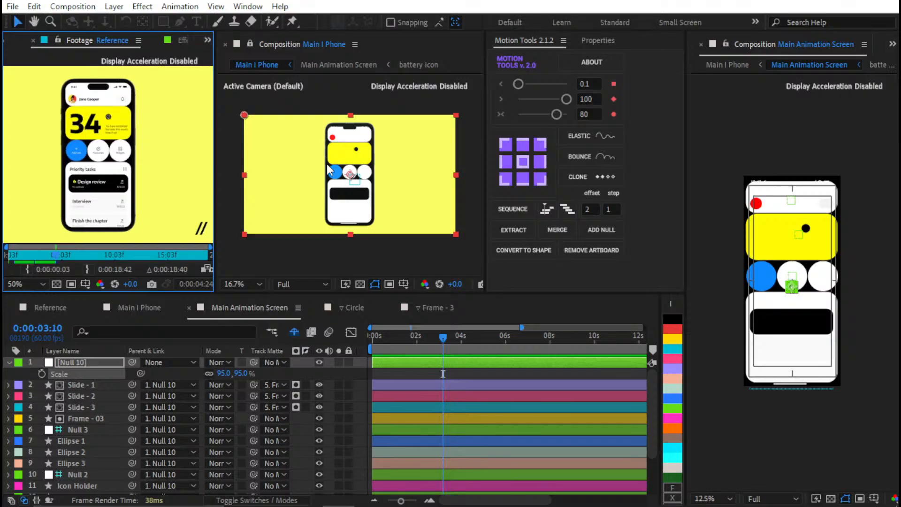
{"action": "scroll", "coordinate": [330, 170], "scroll_direction": "up", "scroll_amount": 2}
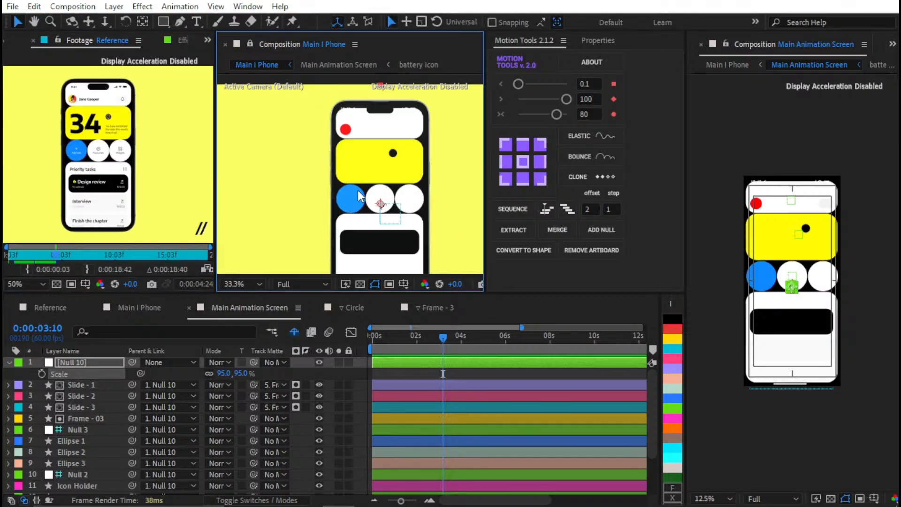
{"action": "scroll", "coordinate": [359, 194], "scroll_direction": "down", "scroll_amount": 2}
{"action": "scroll", "coordinate": [346, 179], "scroll_direction": "up", "scroll_amount": 2}
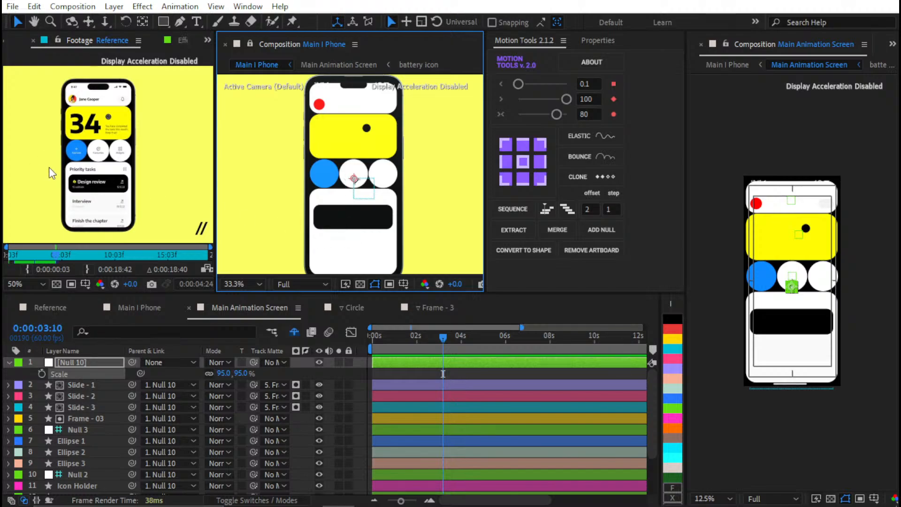
{"action": "scroll", "coordinate": [52, 173], "scroll_direction": "up", "scroll_amount": 2}
{"action": "scroll", "coordinate": [66, 176], "scroll_direction": "up", "scroll_amount": 2}
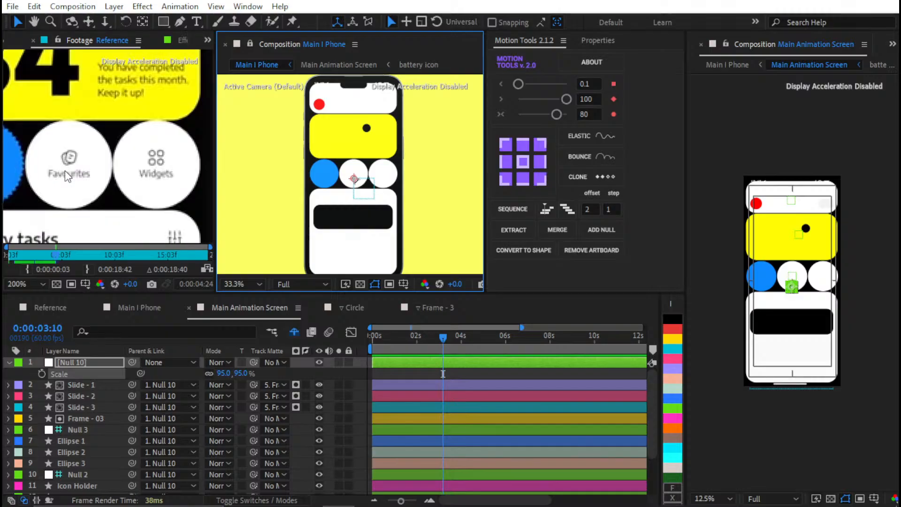
{"action": "scroll", "coordinate": [75, 181], "scroll_direction": "down", "scroll_amount": 2}
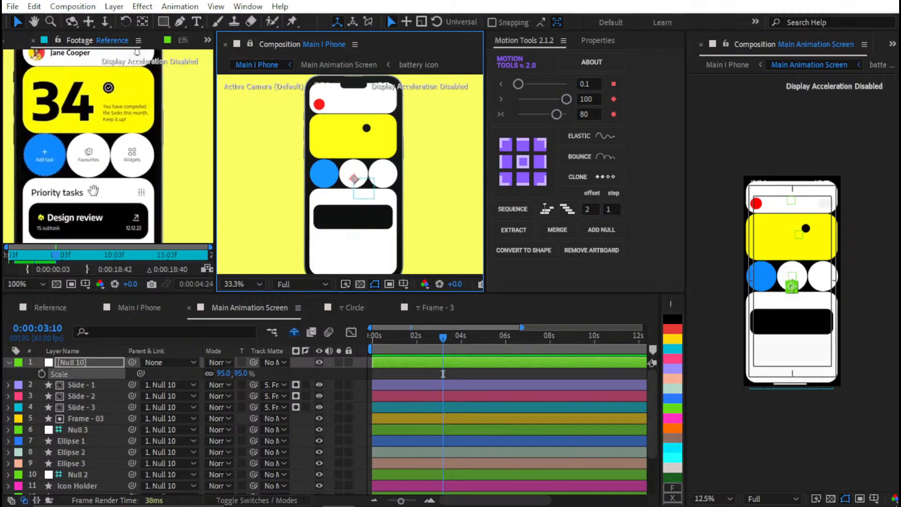
{"action": "left_click_drag", "start_coordinate": [93, 190], "coordinate": [126, 204]}
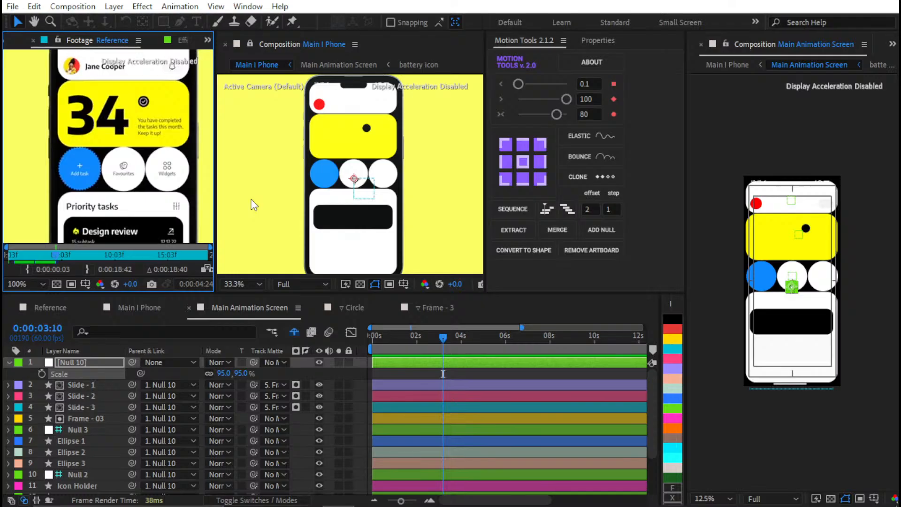
{"action": "scroll", "coordinate": [187, 167], "scroll_direction": "down", "scroll_amount": 2}
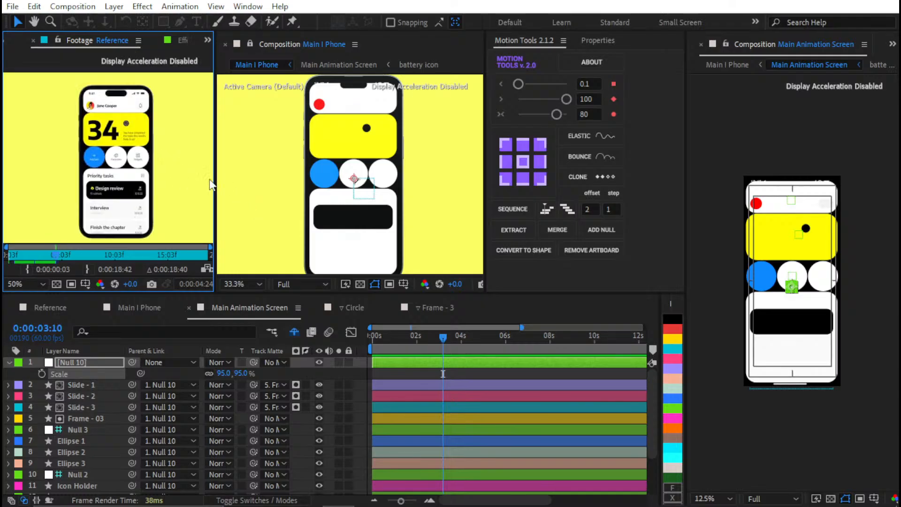
Return the scale of the parent null in Main Animation Screen to 100%
{"action": "scroll", "coordinate": [376, 204], "scroll_direction": "down", "scroll_amount": 2}
{"action": "scroll", "coordinate": [377, 199], "scroll_direction": "up", "scroll_amount": 5}
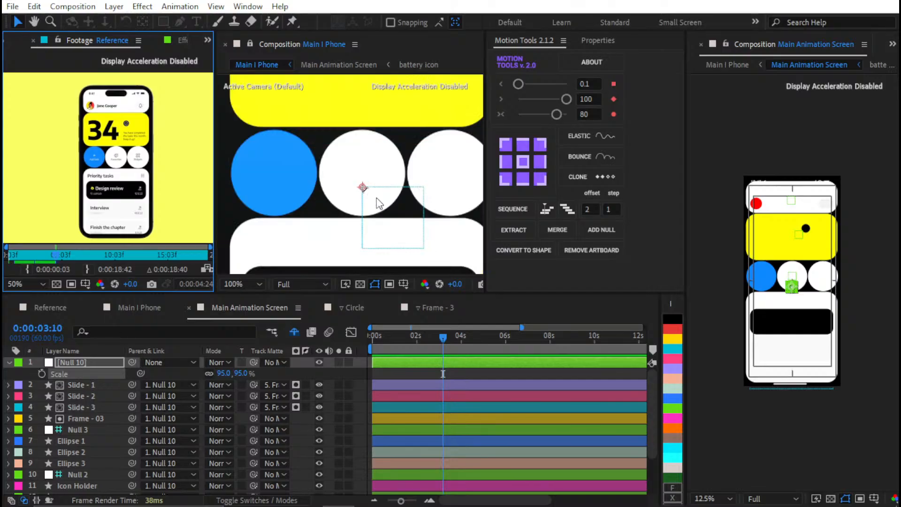
{"action": "scroll", "coordinate": [376, 198], "scroll_direction": "down", "scroll_amount": 4}
{"action": "mouse_move", "coordinate": [363, 226]}
{"action": "left_mouse_down"}
{"action": "mouse_move", "coordinate": [355, 185]}
{"action": "mouse_move", "coordinate": [351, 203]}
{"action": "left_mouse_up"}
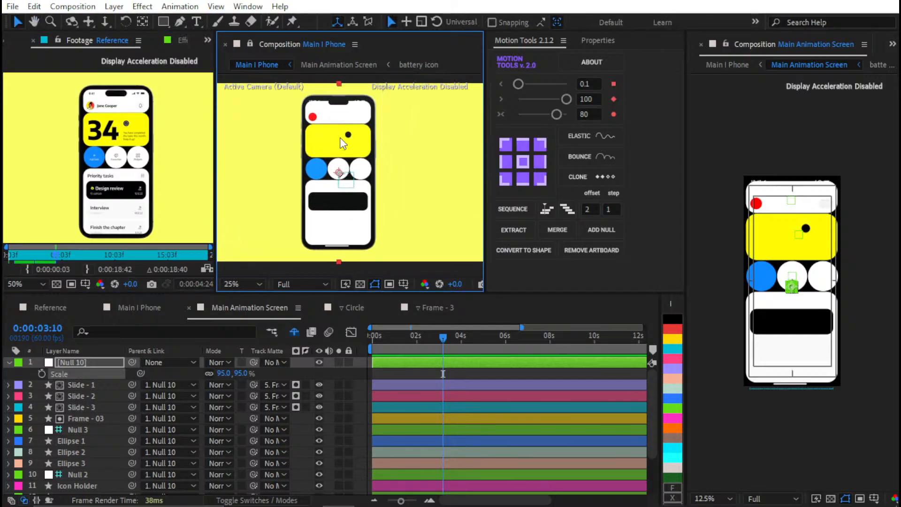
{"action": "left_click_drag", "start_coordinate": [343, 146], "coordinate": [348, 206]}
{"action": "left_click", "coordinate": [241, 373]}
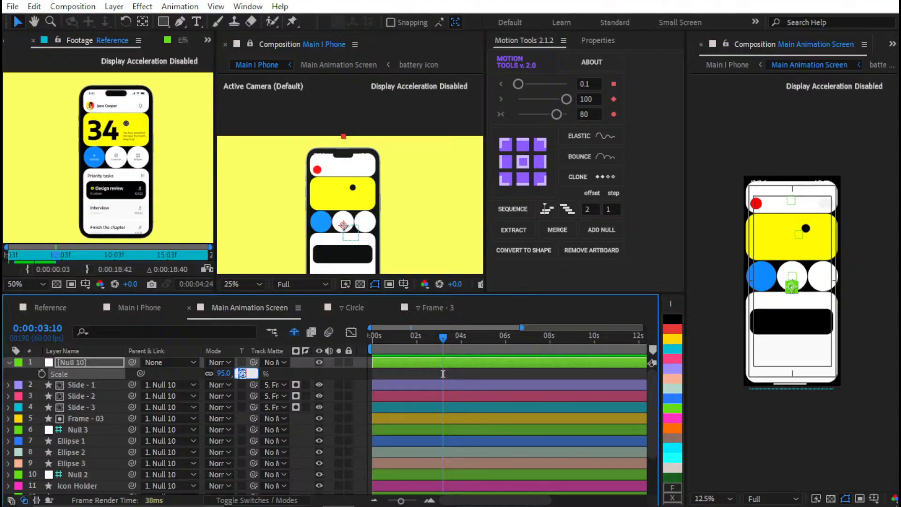
{"action": "type", "text": "90"}
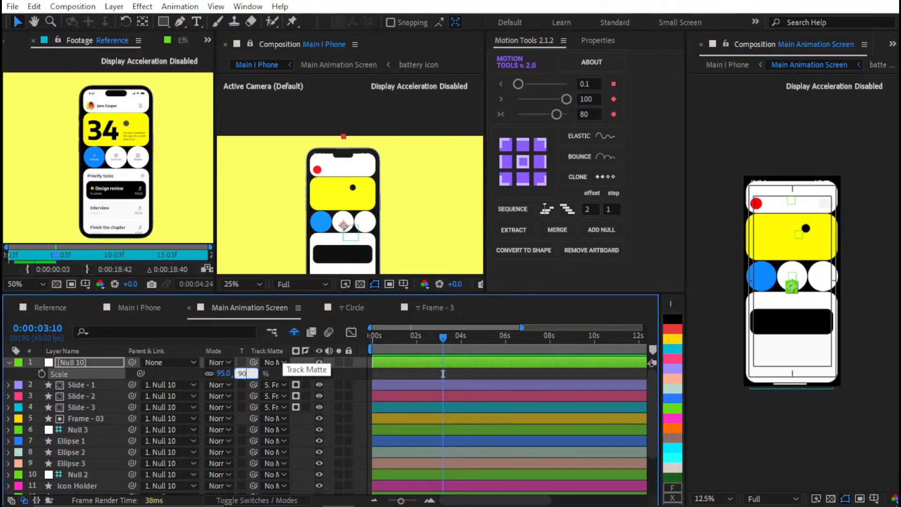
{"action": "key", "text": "Return"}
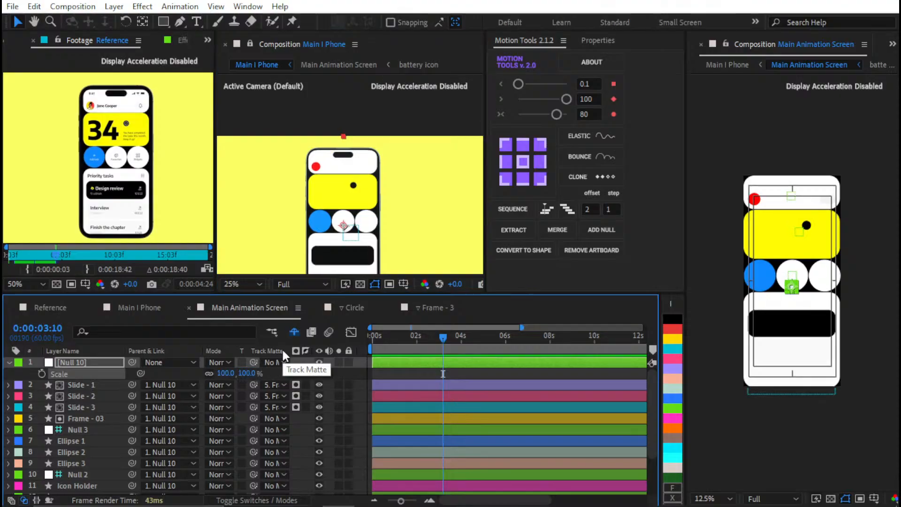
{"action": "left_click_drag", "start_coordinate": [336, 245], "coordinate": [354, 150]}
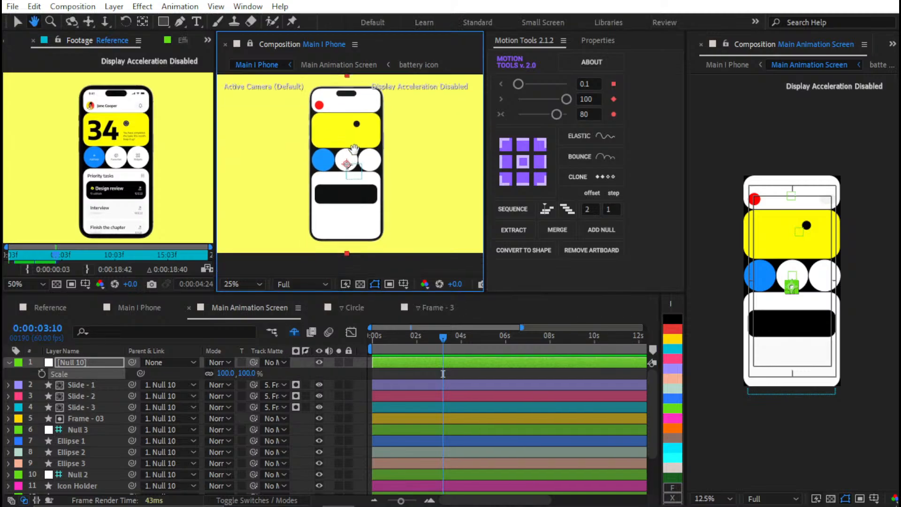
{"action": "left_click_drag", "start_coordinate": [354, 149], "coordinate": [354, 152]}
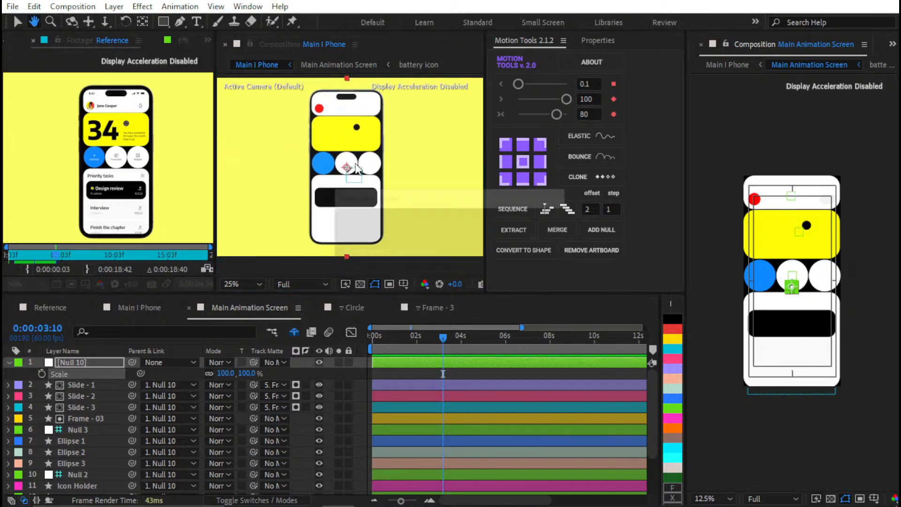
{"action": "left_click", "coordinate": [266, 369]}
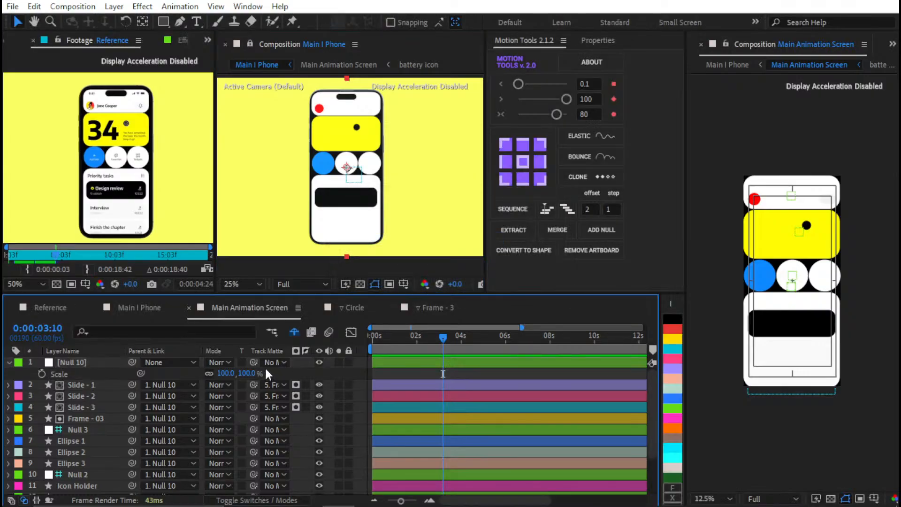
Try scaling the Main Animation Screen layer to 95% inside Main I Phone, and undo the change
{"action": "left_click", "coordinate": [157, 308]}
{"action": "left_click", "coordinate": [112, 443]}
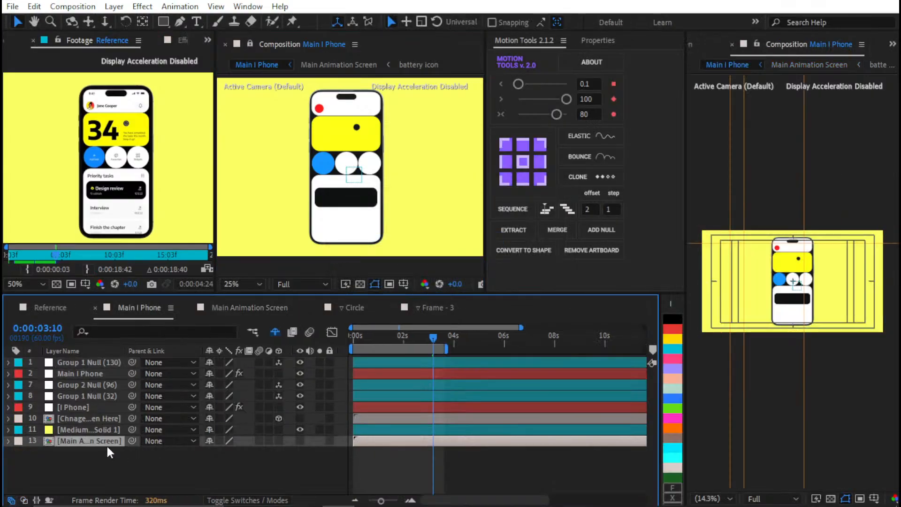
{"action": "double_click", "coordinate": [111, 443]}
{"action": "key", "text": "s"}
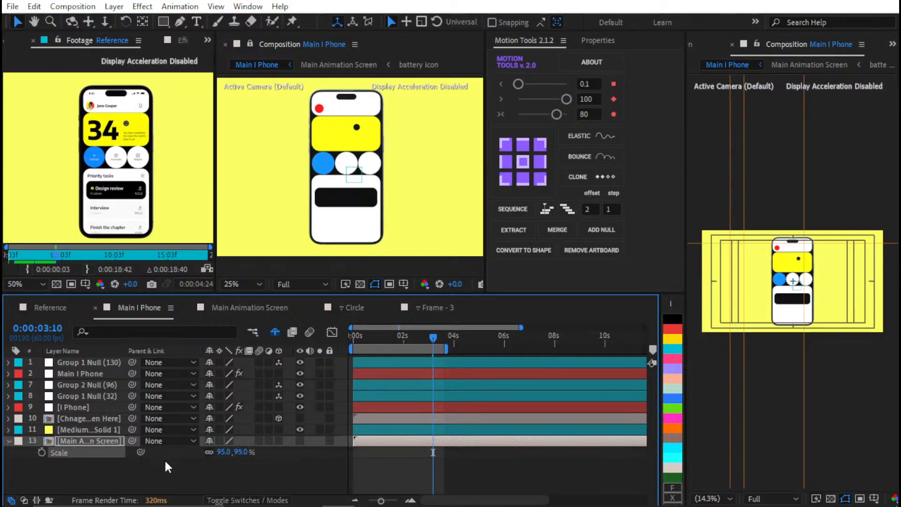
{"action": "key", "text": "ctrl+KP_Add"}
{"action": "key", "text": "ctrl+KP_Add"}
{"action": "key", "text": "ctrl+z"}
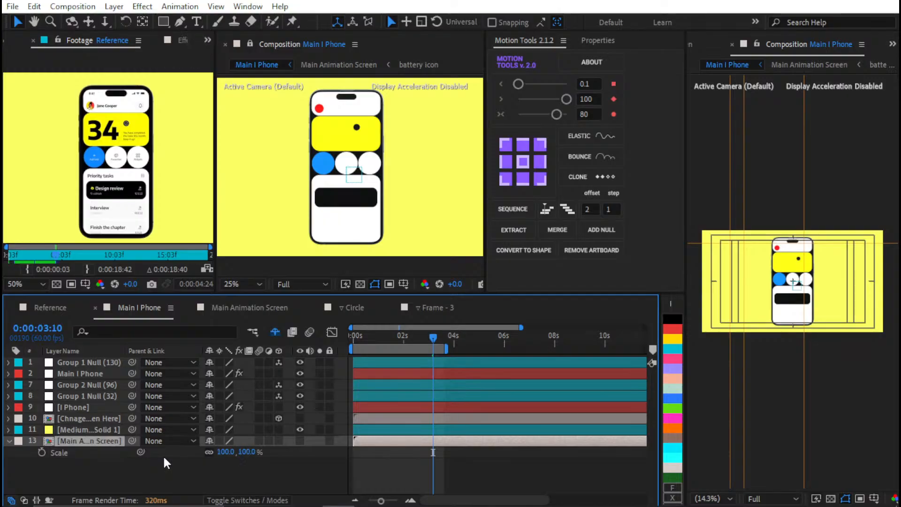
Pre-compose the Main Animation Screen layer as Main Scree, moving all attributes into the new composition
{"action": "key", "text": "ctrl+shift+c"}
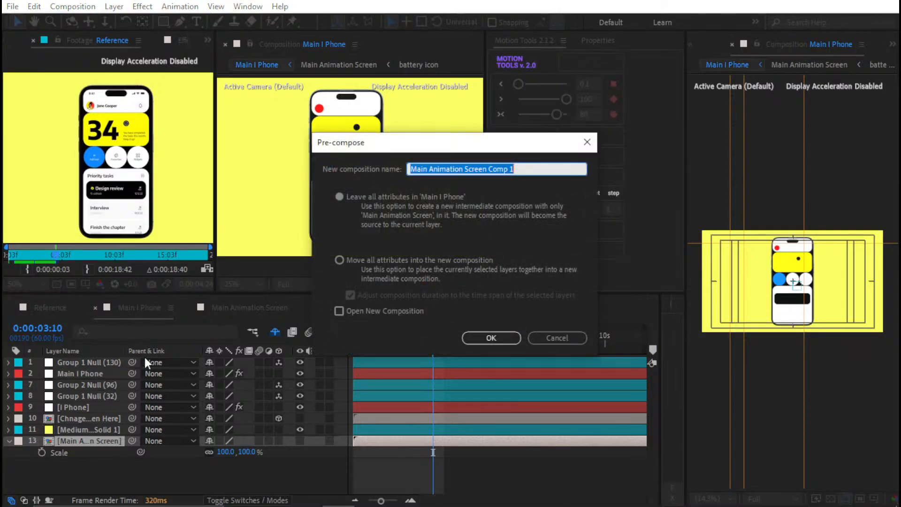
{"action": "left_click", "coordinate": [339, 260]}
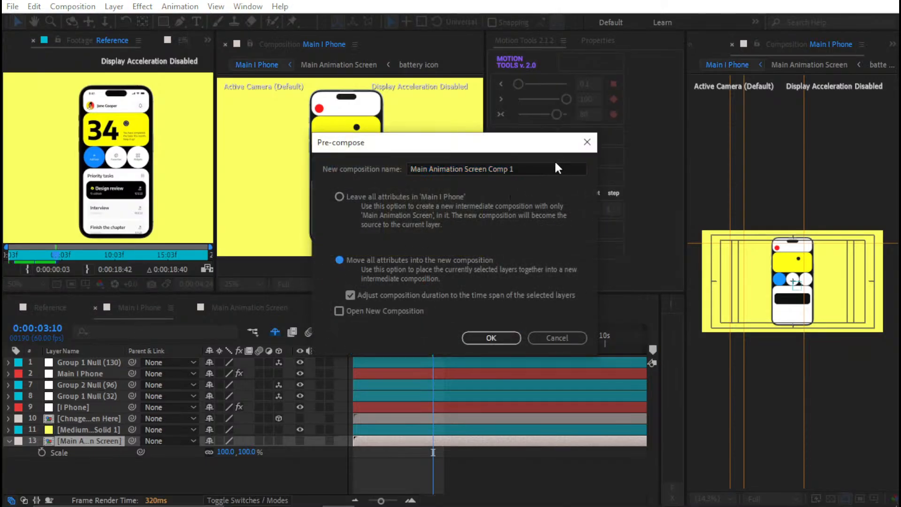
{"action": "left_click_drag", "start_coordinate": [538, 163], "coordinate": [237, 165]}
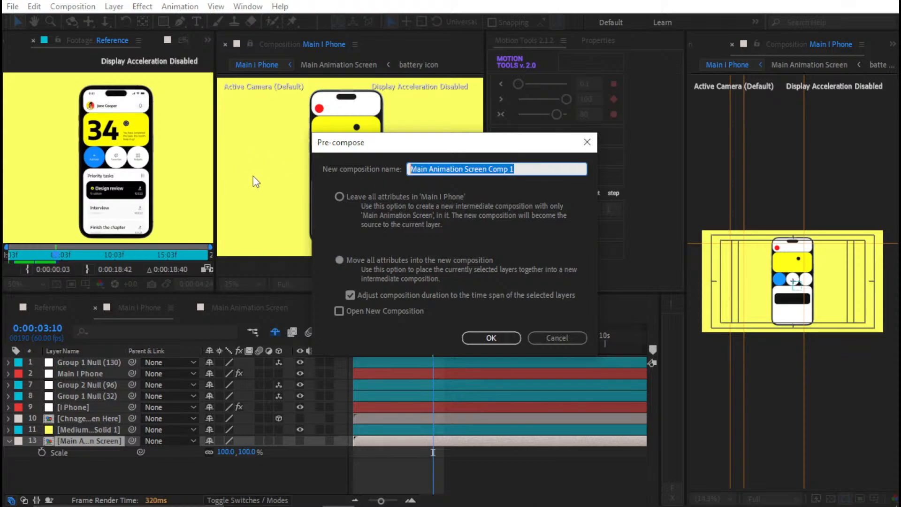
{"action": "type", "text": "Mai"}
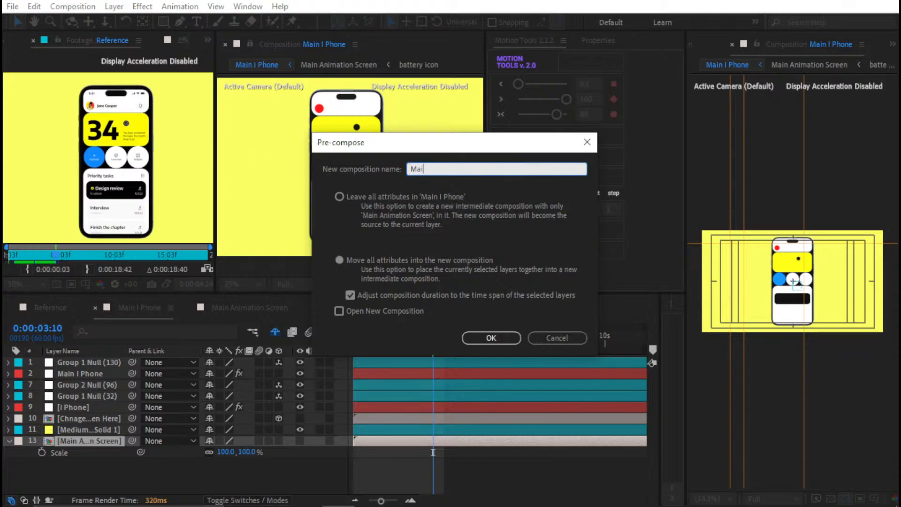
{"action": "type", "text": "n Animation Screen"}
{"action": "key", "text": "Return"}
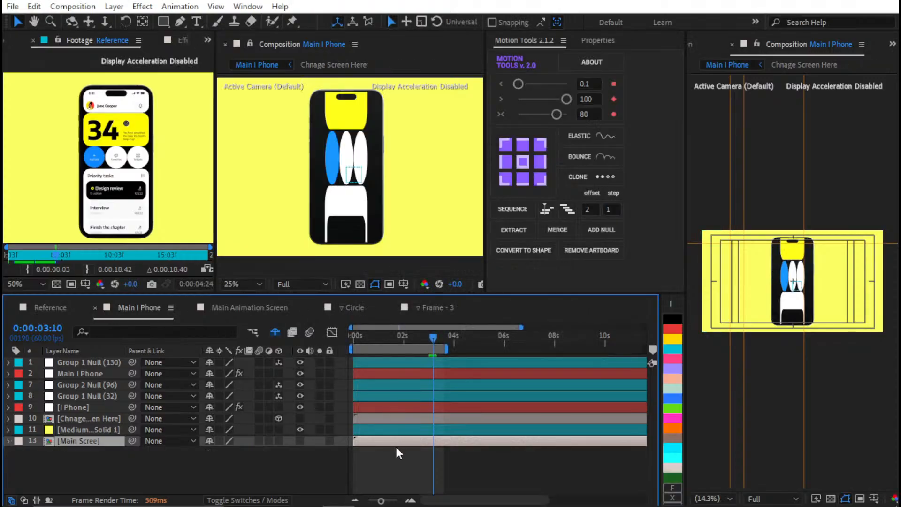
Set the scale of the nested Main Animation Screen layer in Main Scree to 95%
{"action": "double_click", "coordinate": [395, 441]}
{"action": "left_click", "coordinate": [392, 362]}
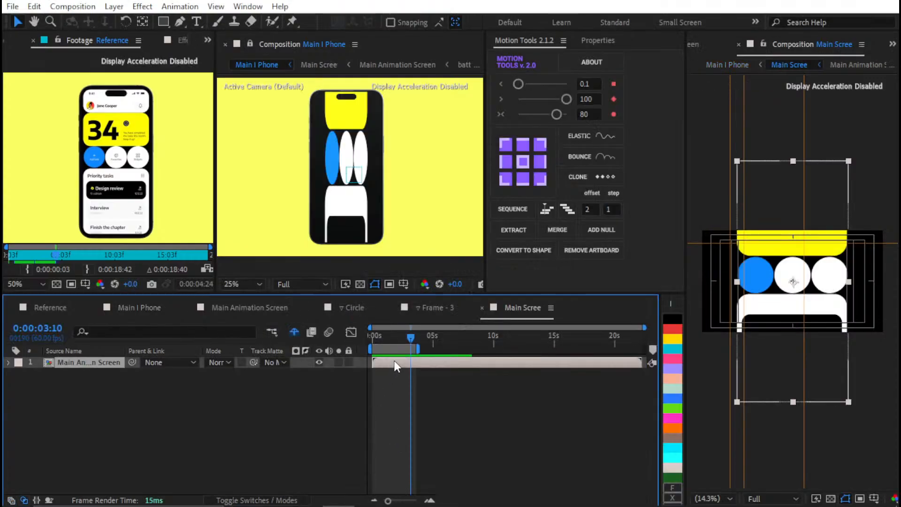
{"action": "key", "text": "s"}
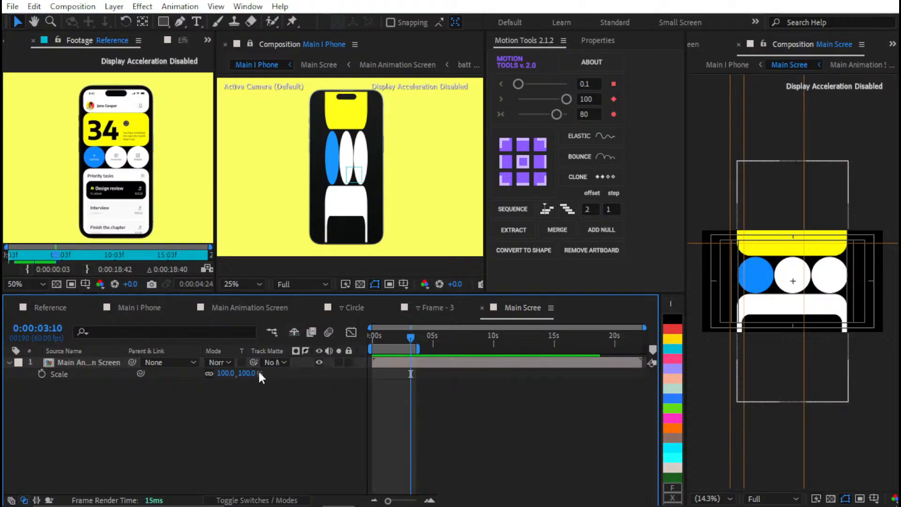
{"action": "left_click", "coordinate": [249, 373]}
{"action": "key", "text": "Return"}
{"action": "left_click", "coordinate": [390, 407]}
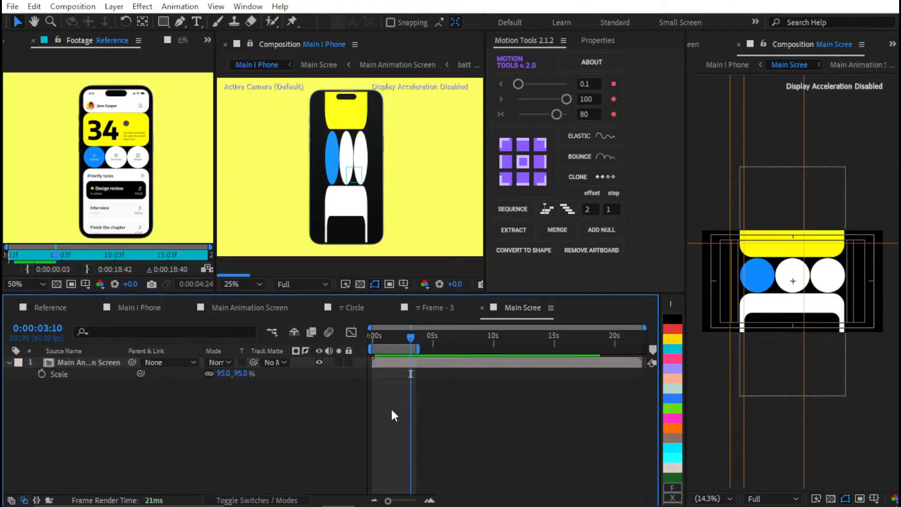
Check the Layer 1 source in the custom texture maps of the Main I Phone layer's Element effect, keeping Main Scree
{"action": "left_click", "coordinate": [127, 309]}
{"action": "left_click", "coordinate": [98, 451]}
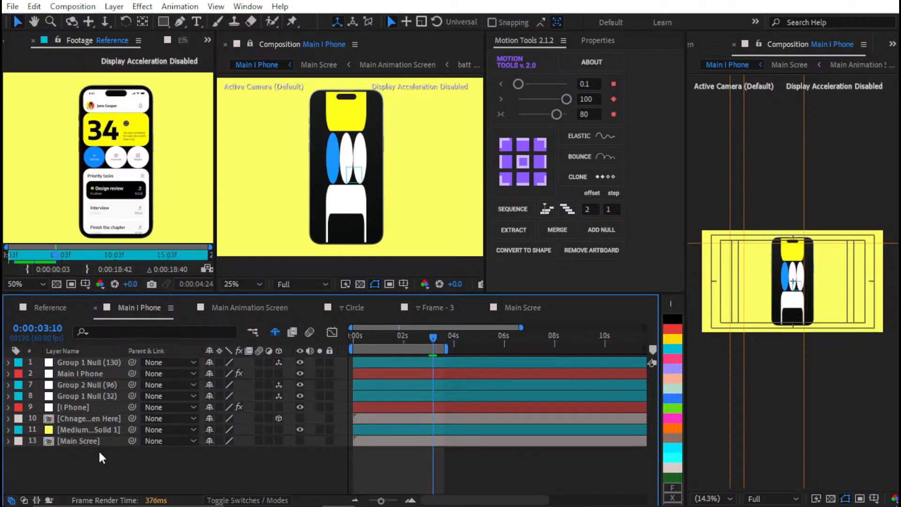
{"action": "left_click", "coordinate": [100, 441]}
{"action": "key", "text": "ctrl+0"}
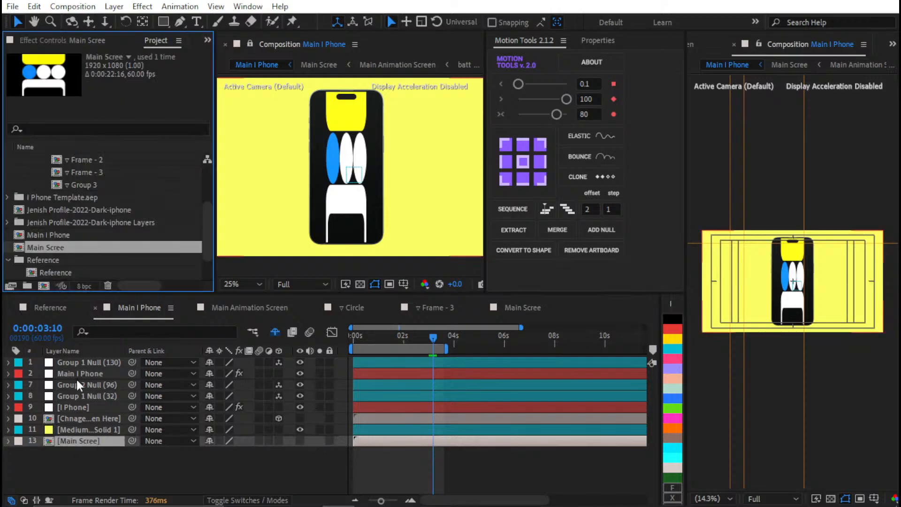
{"action": "left_click", "coordinate": [81, 374]}
{"action": "left_click", "coordinate": [100, 39]}
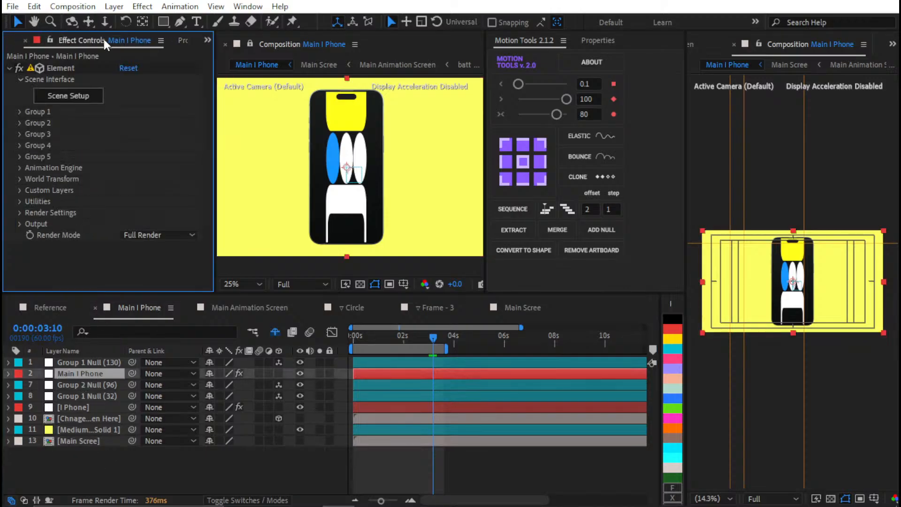
{"action": "left_click", "coordinate": [19, 190]}
{"action": "left_click", "coordinate": [136, 223]}
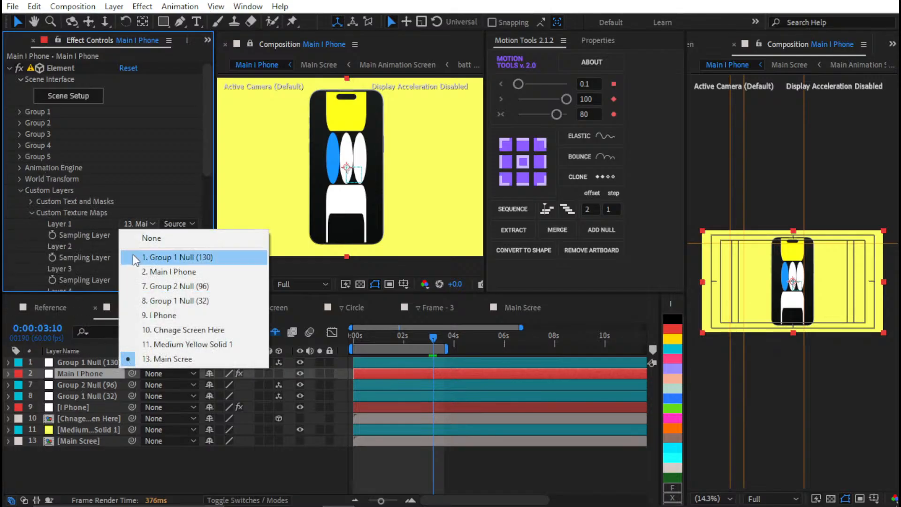
{"action": "left_click", "coordinate": [136, 358]}
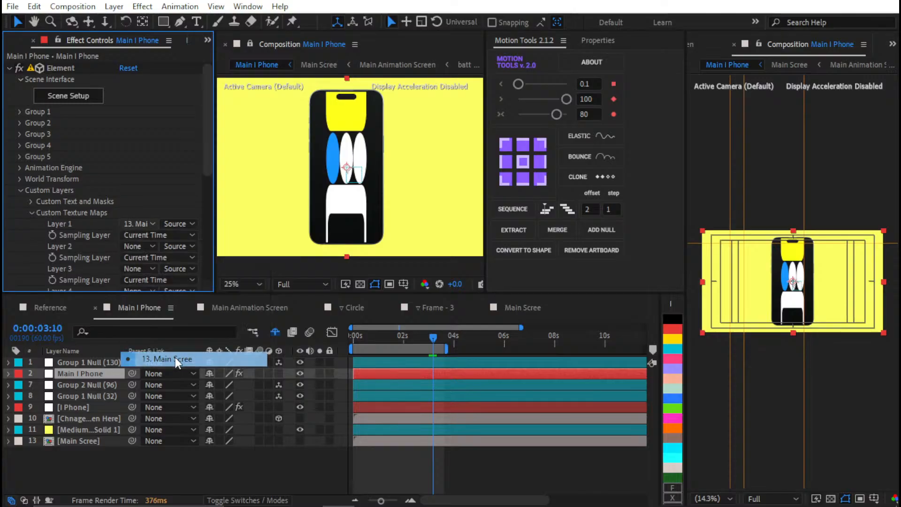
Reload the Layer 1 texture map by setting it to None and assigning Main Scree again
{"action": "left_click", "coordinate": [150, 225]}
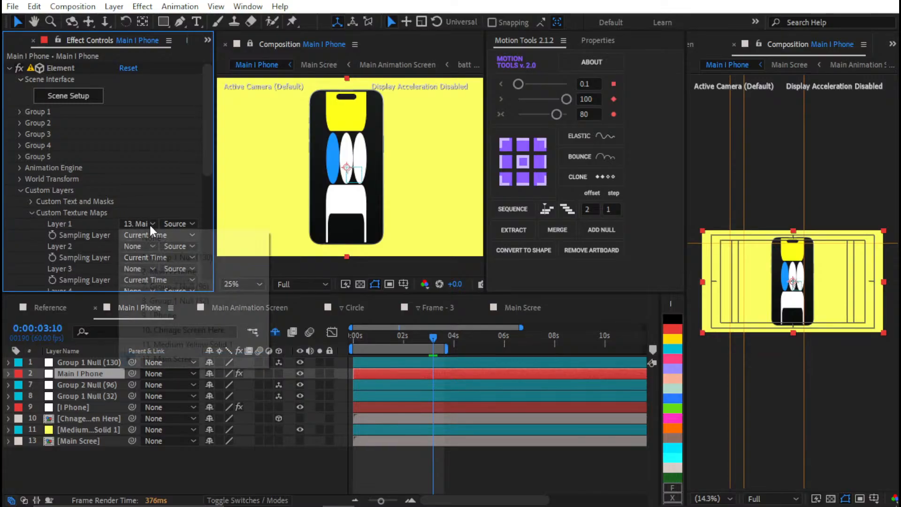
{"action": "left_click", "coordinate": [154, 238]}
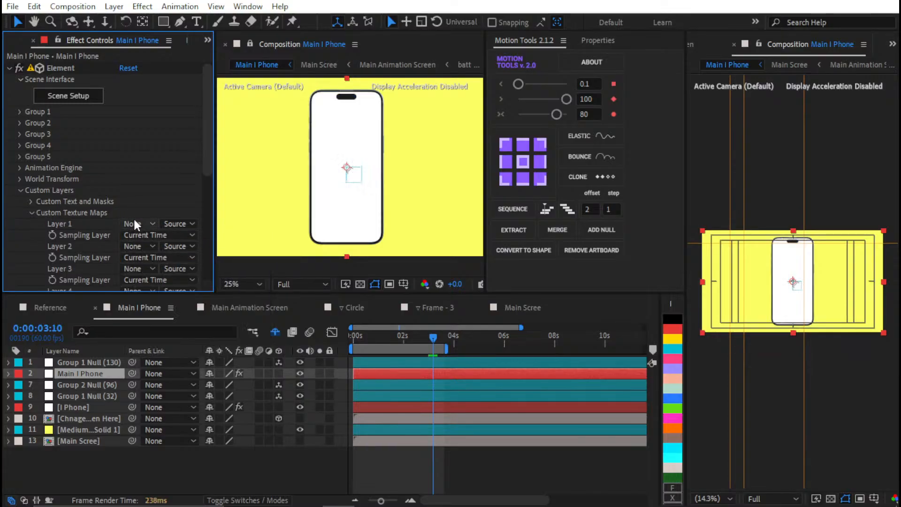
{"action": "left_click", "coordinate": [135, 223]}
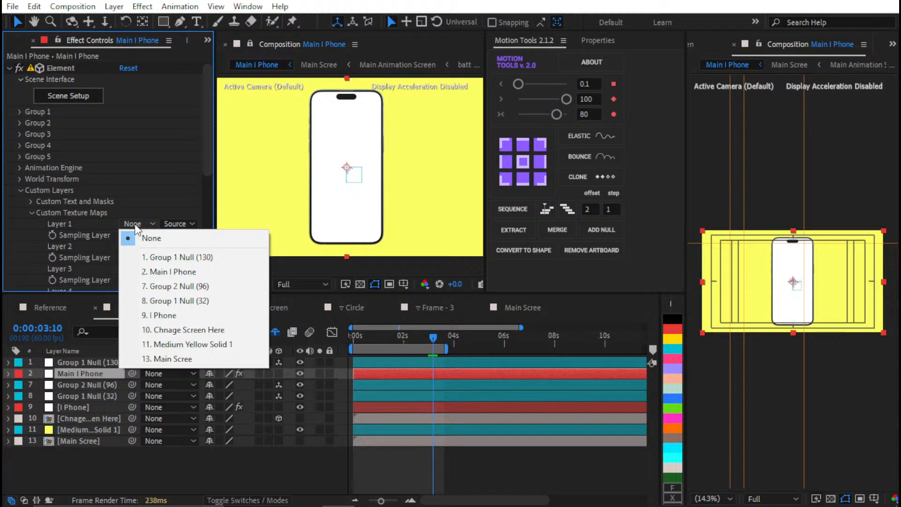
{"action": "left_click", "coordinate": [156, 359]}
Resize the Main Scree composition to 1179 px wide and 2556 px high
{"action": "double_click", "coordinate": [89, 439]}
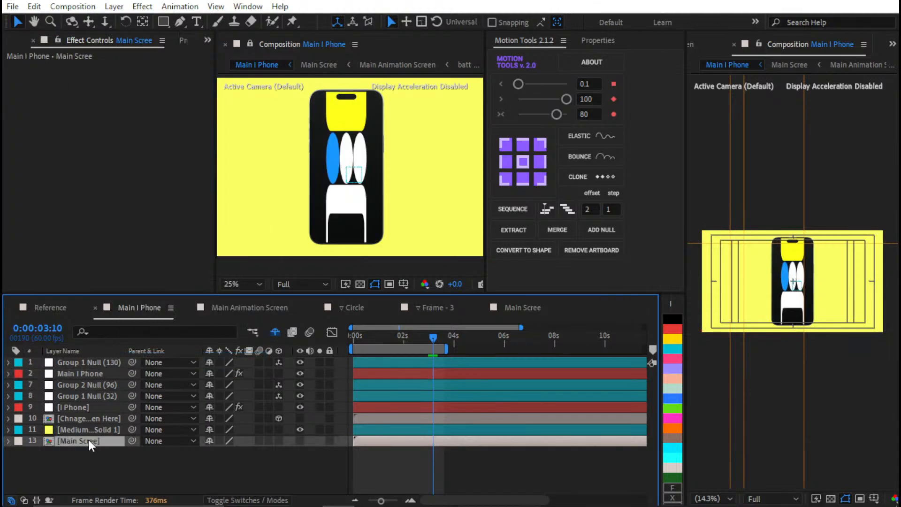
{"action": "left_click", "coordinate": [121, 307]}
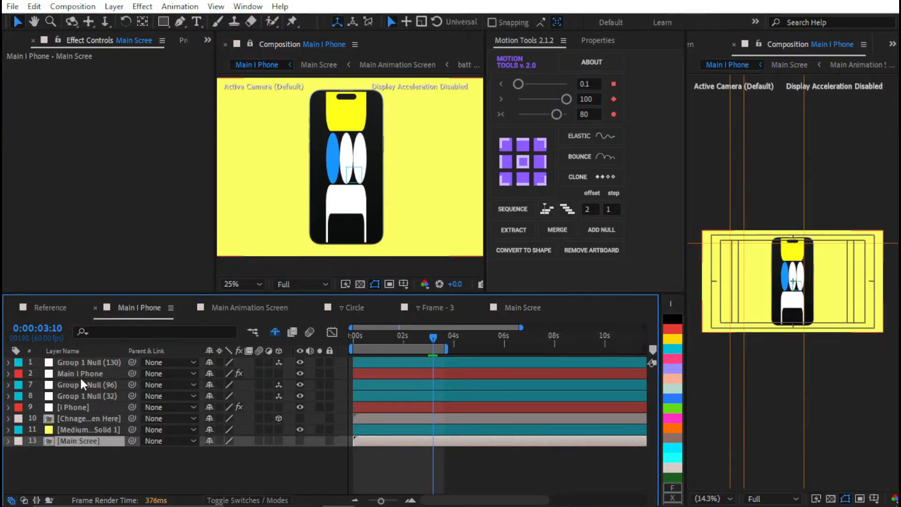
{"action": "double_click", "coordinate": [88, 437]}
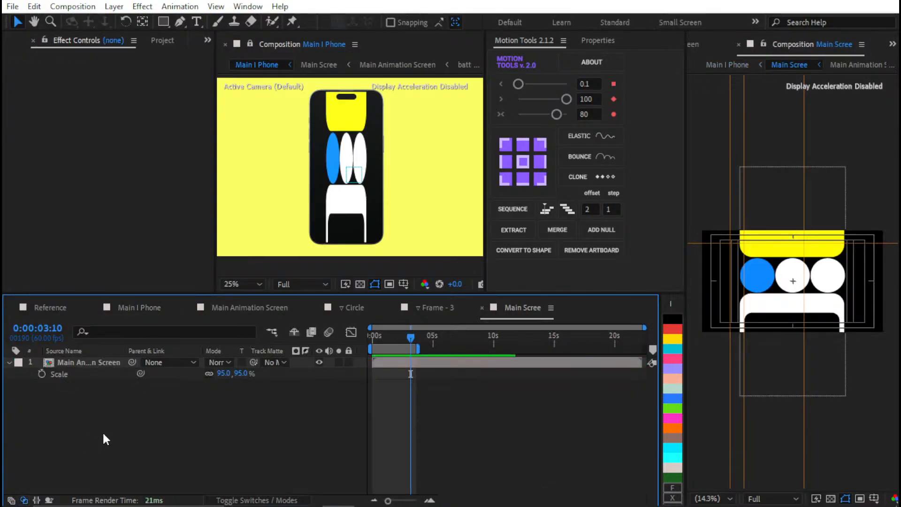
{"action": "key", "text": "ctrl+k"}
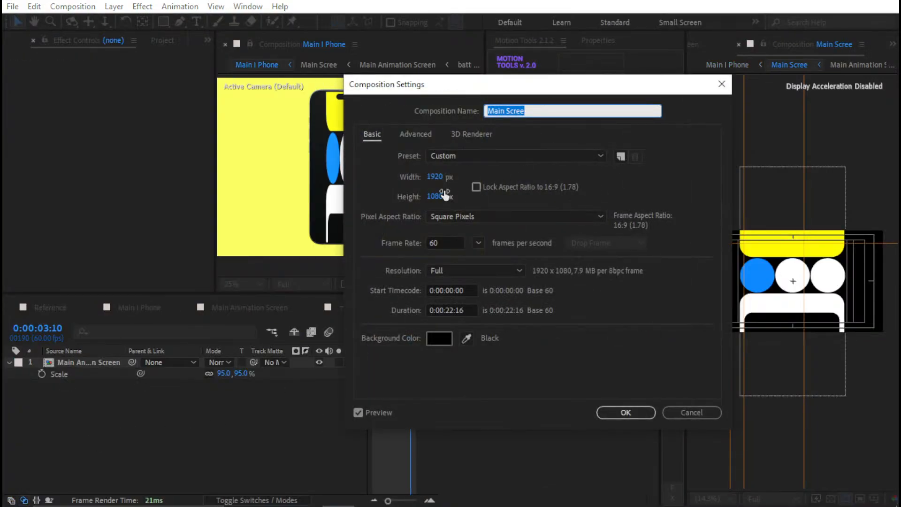
{"action": "left_click", "coordinate": [434, 176]}
{"action": "type", "text": "11"}
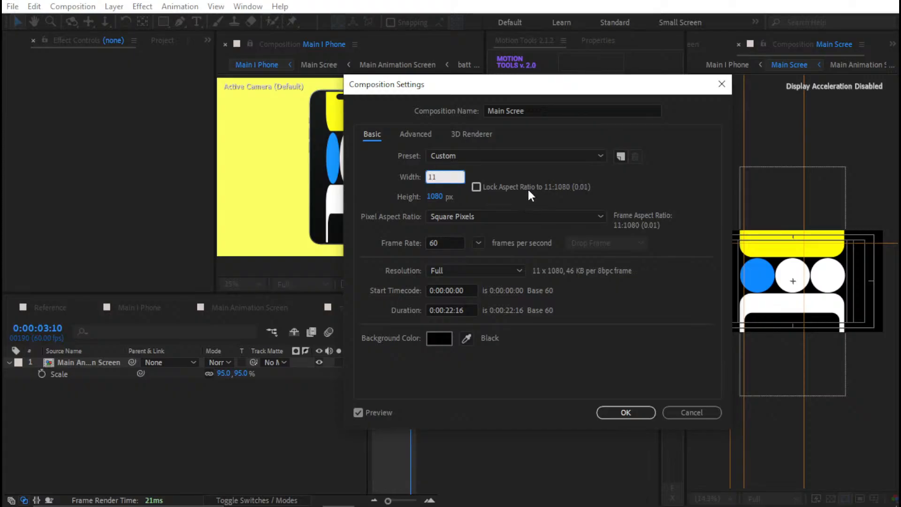
{"action": "type", "text": "79"}
{"action": "left_click", "coordinate": [421, 193]}
{"action": "left_click", "coordinate": [434, 196]}
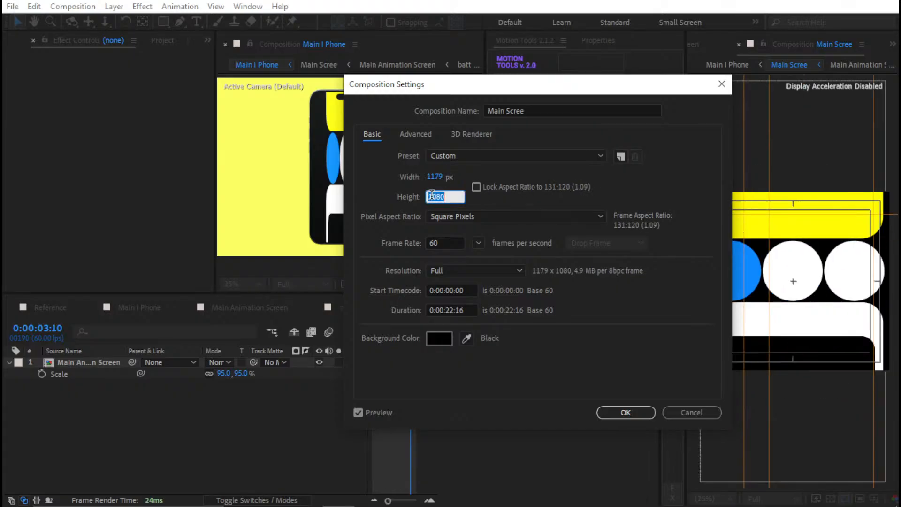
{"action": "type", "text": "2556"}
{"action": "key", "text": "Return"}
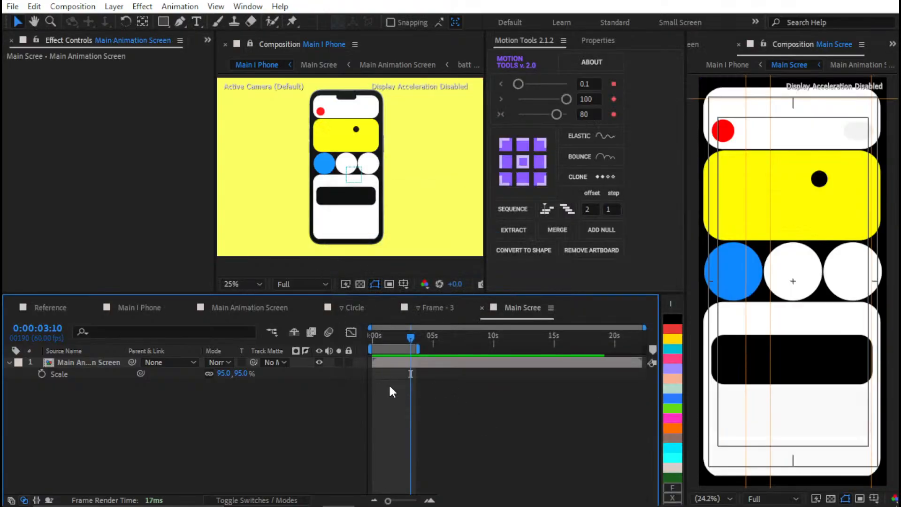
Set the scale of the Main Animation Screen layer inside Main Scree to 98%
{"action": "left_click", "coordinate": [224, 373]}
{"action": "type", "text": "98"}
{"action": "key", "text": "Return"}
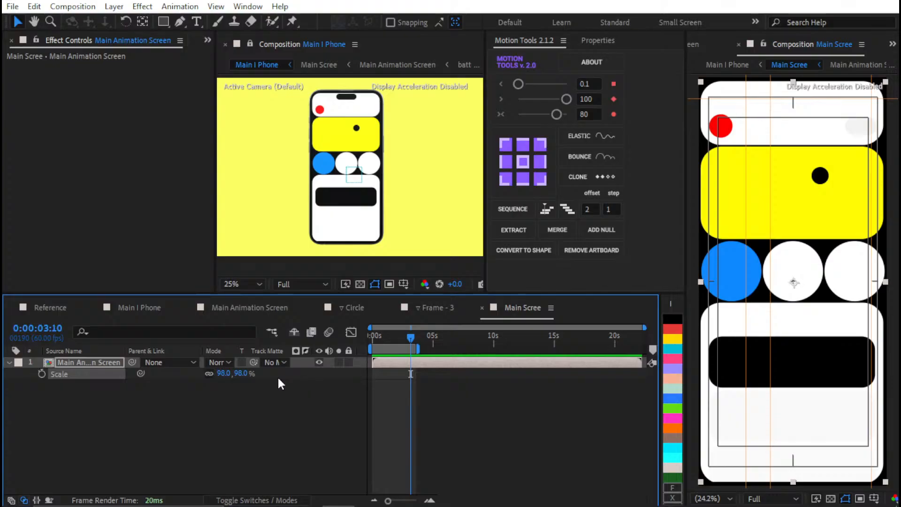
Reduce the scale of the Main Animation Screen layer inside Main Scree to 95% to fit the phone's rounded corners
{"action": "left_click", "coordinate": [328, 413]}
{"action": "scroll", "coordinate": [395, 233], "scroll_direction": "up", "scroll_amount": 2}
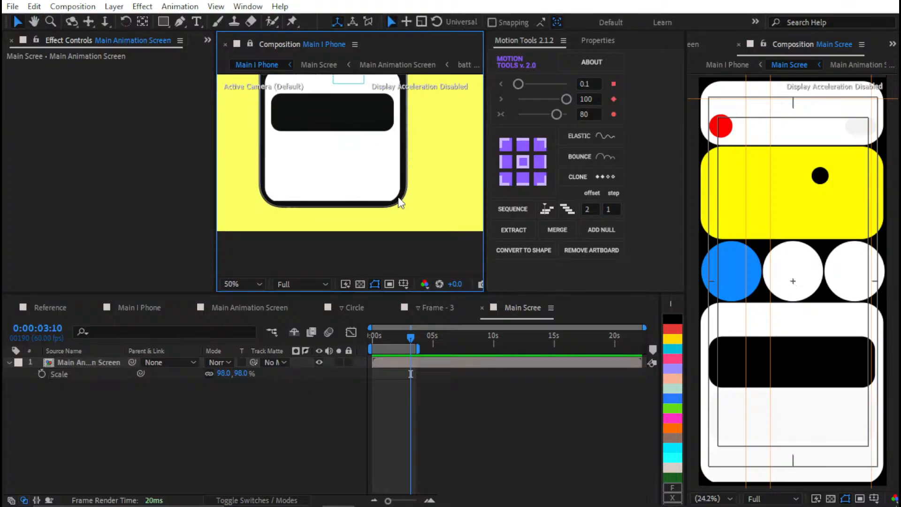
{"action": "scroll", "coordinate": [401, 211], "scroll_direction": "up", "scroll_amount": 2}
{"action": "scroll", "coordinate": [383, 186], "scroll_direction": "down", "scroll_amount": 2}
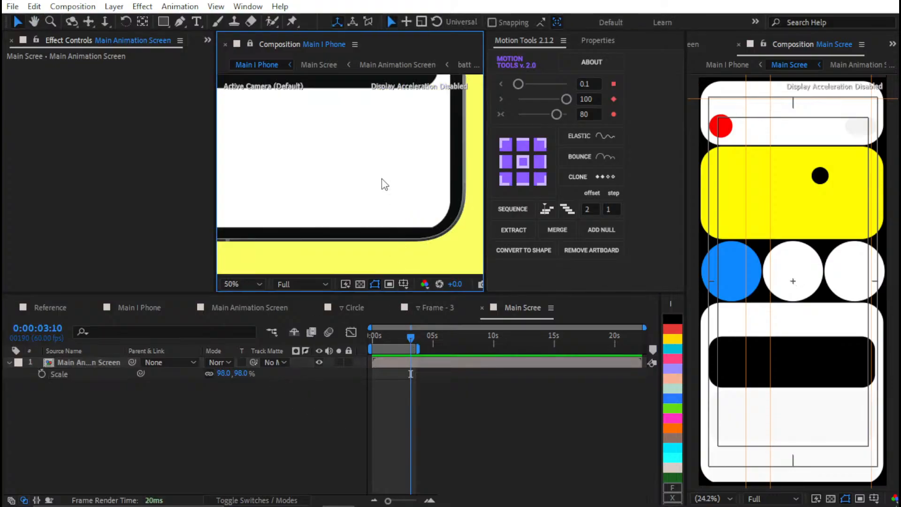
{"action": "scroll", "coordinate": [394, 248], "scroll_direction": "up", "scroll_amount": 2}
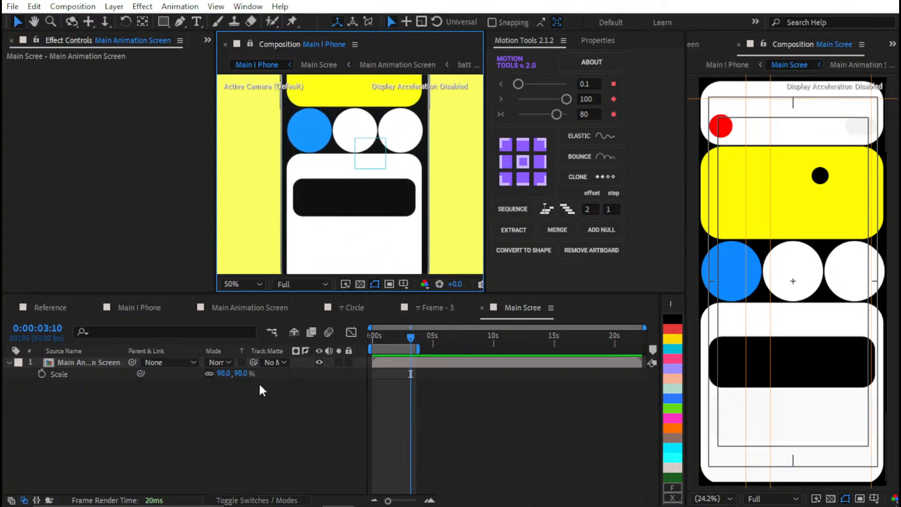
{"action": "left_click", "coordinate": [247, 373]}
{"action": "type", "text": "95"}
{"action": "key", "text": "Return"}
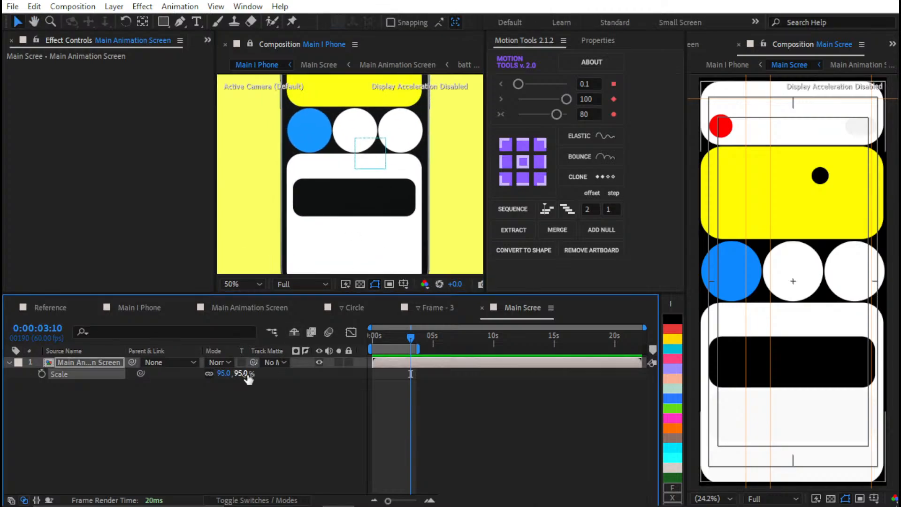
{"action": "scroll", "coordinate": [335, 185], "scroll_direction": "down", "scroll_amount": 2}
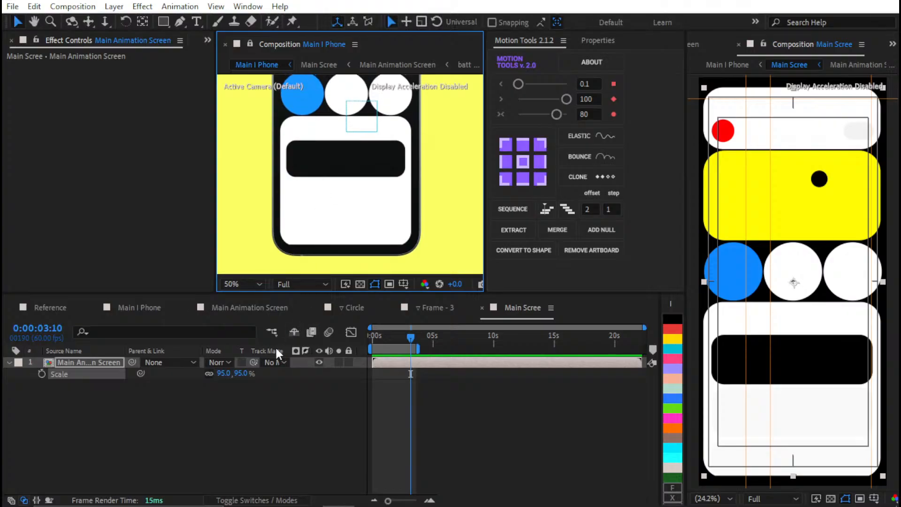
Try a smaller scale of 87% for the Main Animation Screen layer and check its fit in the phone
{"action": "left_click_drag", "start_coordinate": [246, 374], "coordinate": [238, 381]}
{"action": "left_click", "coordinate": [238, 374]}
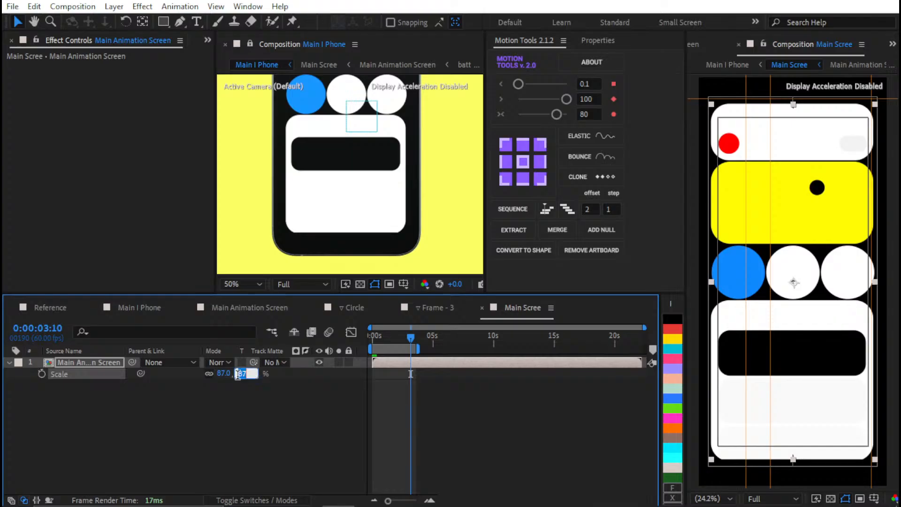
{"action": "left_click", "coordinate": [258, 406]}
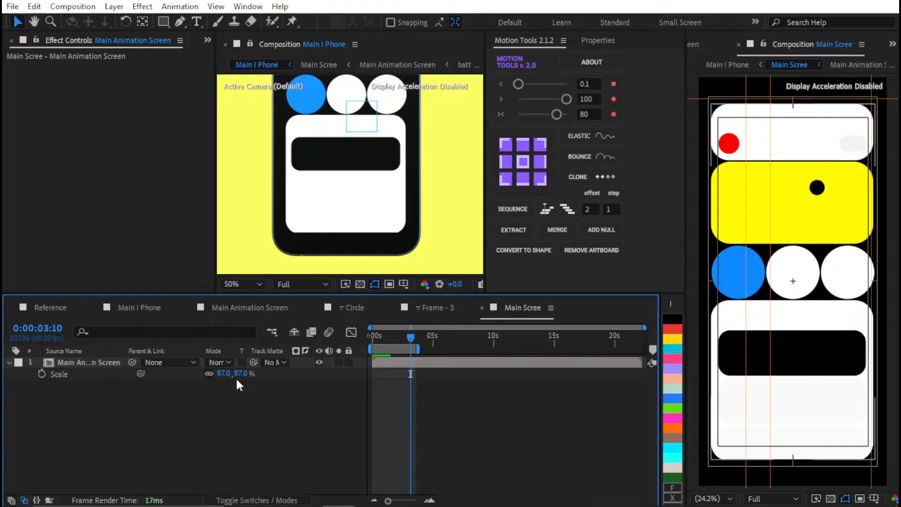
{"action": "scroll", "coordinate": [373, 216], "scroll_direction": "down", "scroll_amount": 1}
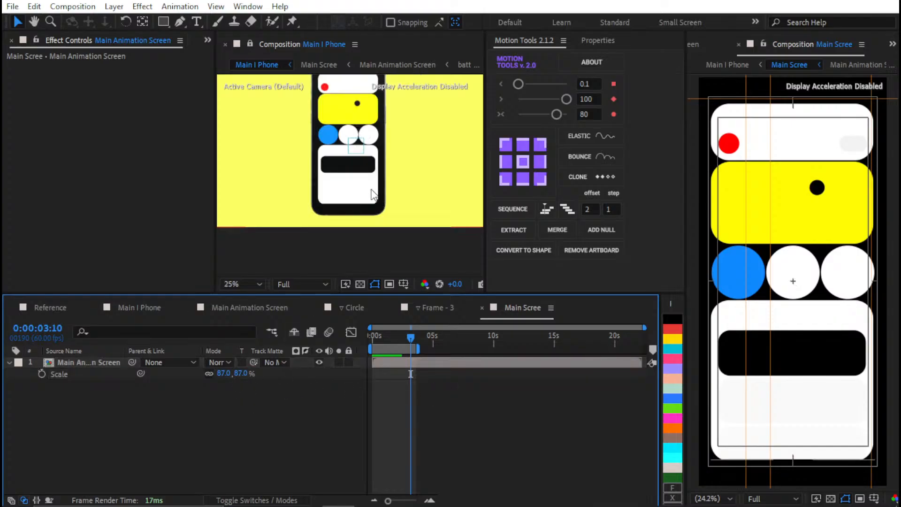
Set the Main Animation Screen layer's scale back to 95% and save the project
{"action": "left_click", "coordinate": [240, 373]}
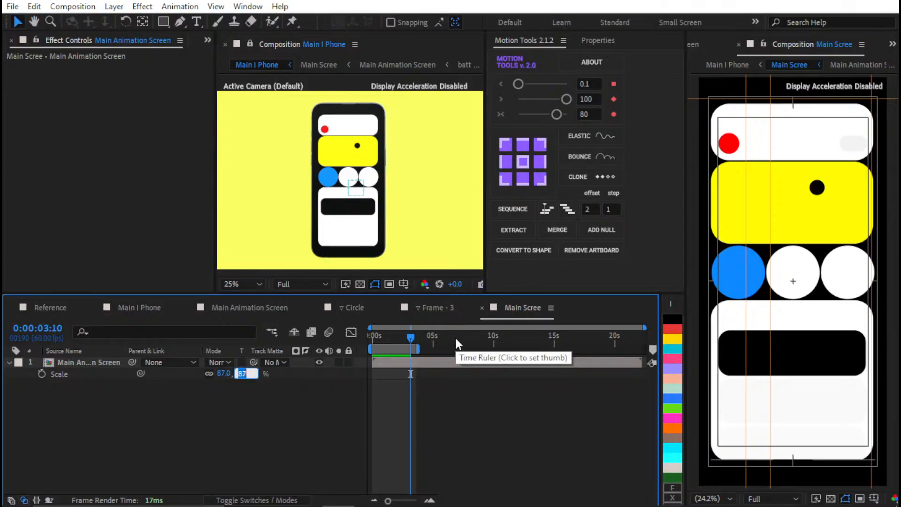
{"action": "type", "text": "95"}
{"action": "key", "text": "Return"}
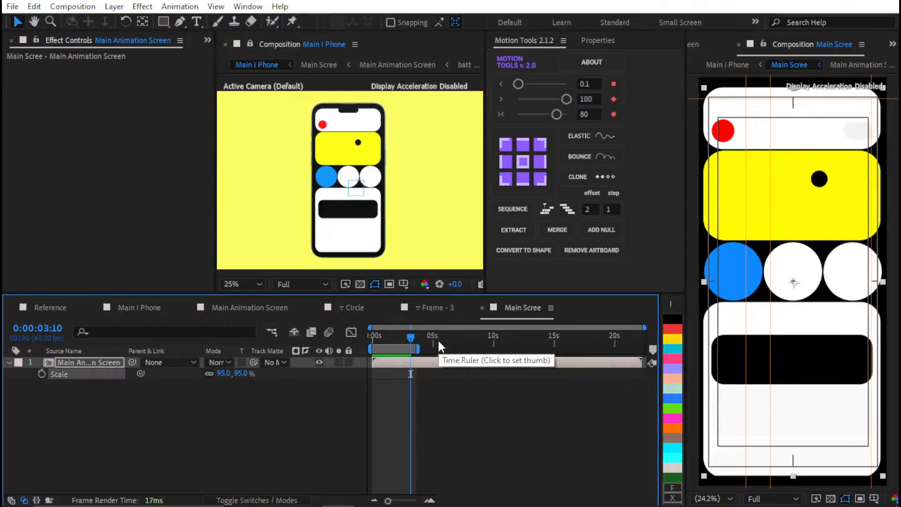
{"action": "left_click", "coordinate": [421, 470]}
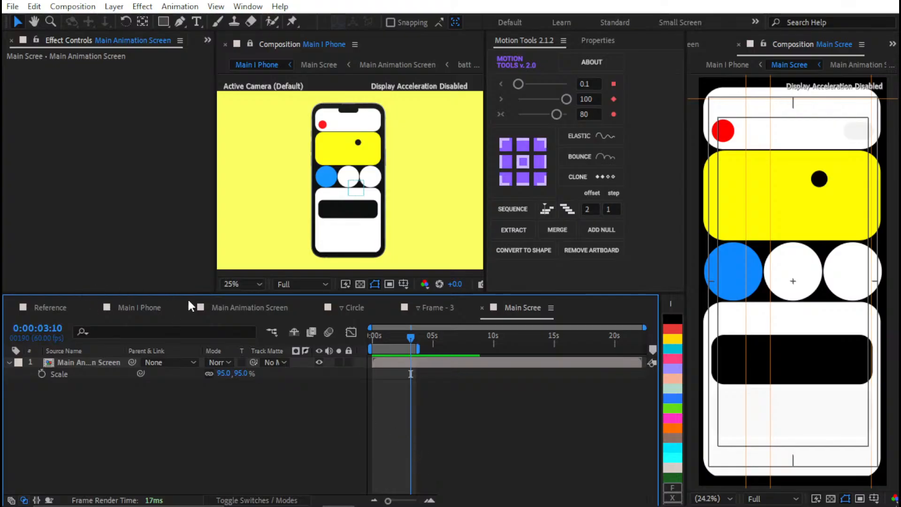
{"action": "key", "text": "ctrl+s"}
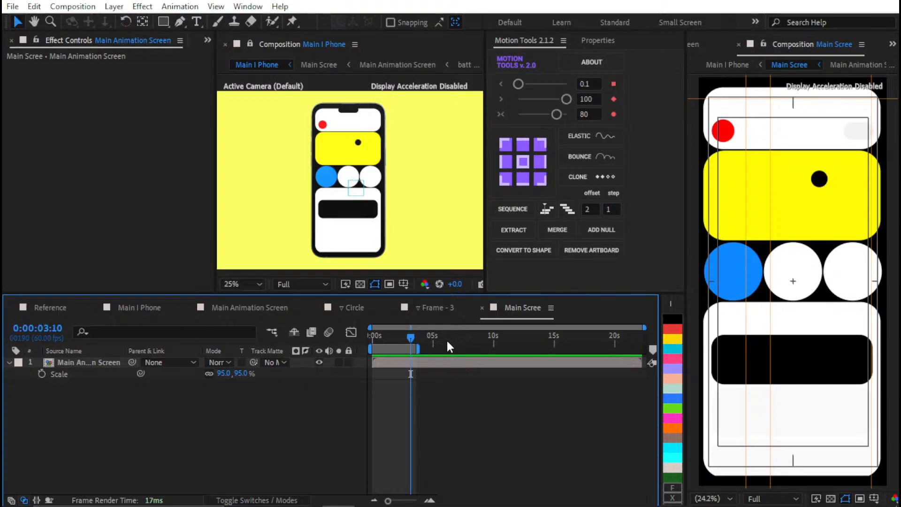
Clear the layer selection in the Main I Phone composition and switch to the Main Animation Screen timeline
{"action": "left_click", "coordinate": [142, 312]}
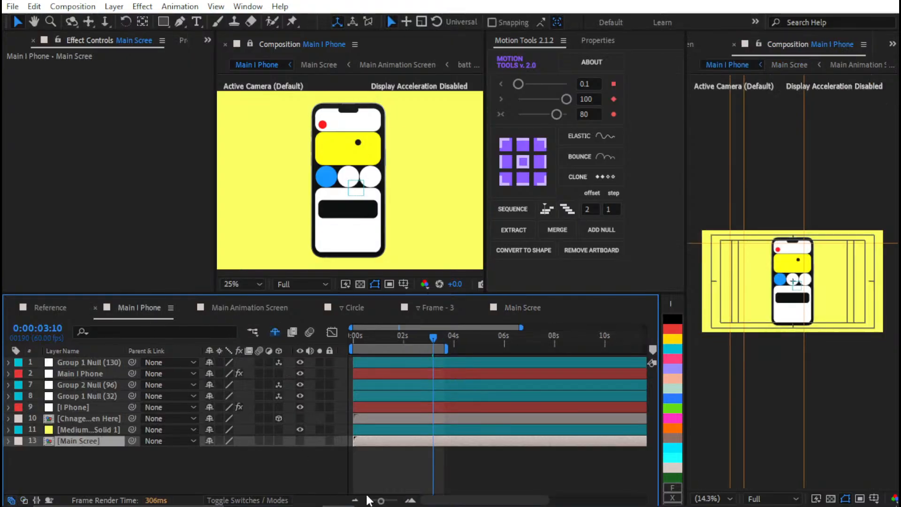
{"action": "left_click", "coordinate": [80, 460]}
{"action": "left_click", "coordinate": [220, 308]}
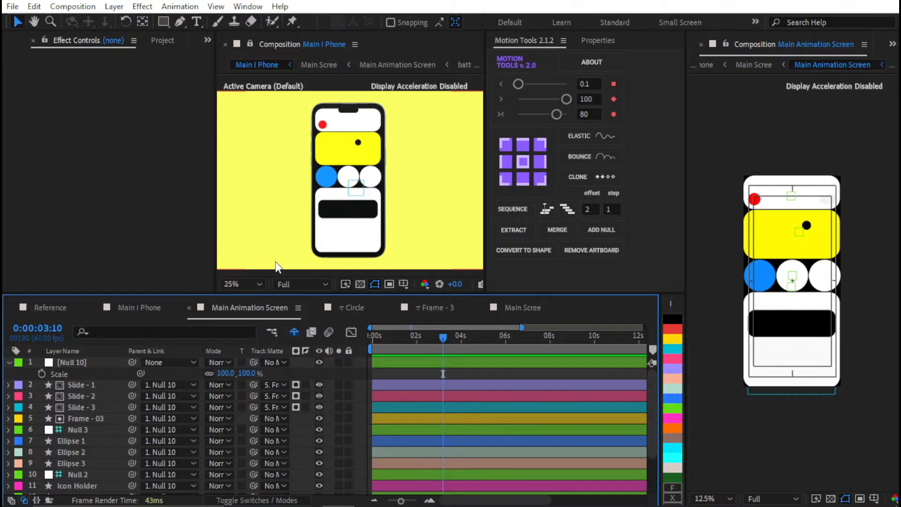
{"action": "mouse_move", "coordinate": [370, 496]}
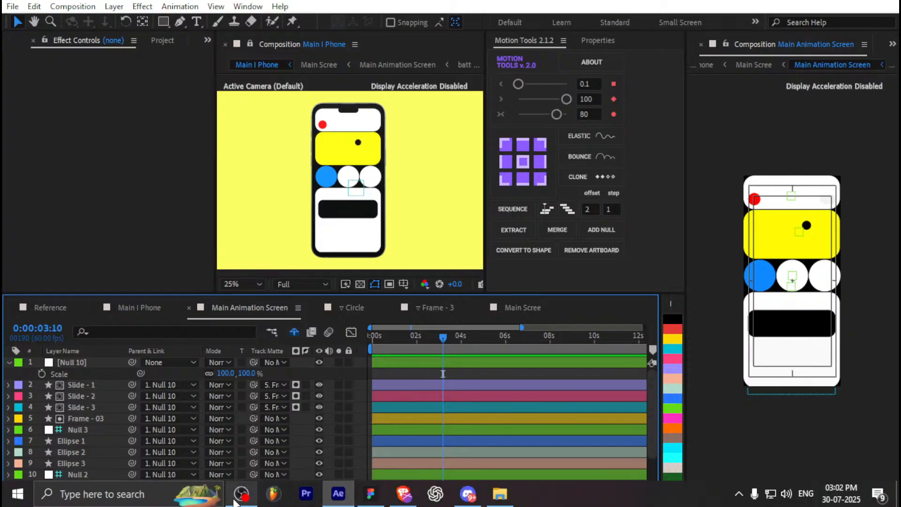